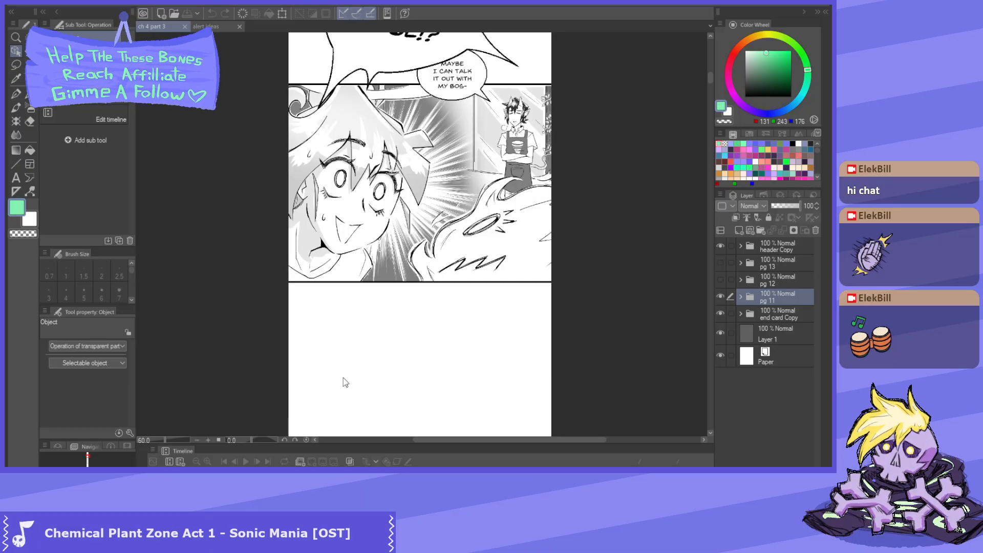
- Reduce the height of the timeline area to give the comic canvas more vertical room
scroll(477, 363, down, 1)
scroll(477, 364, down, 1)
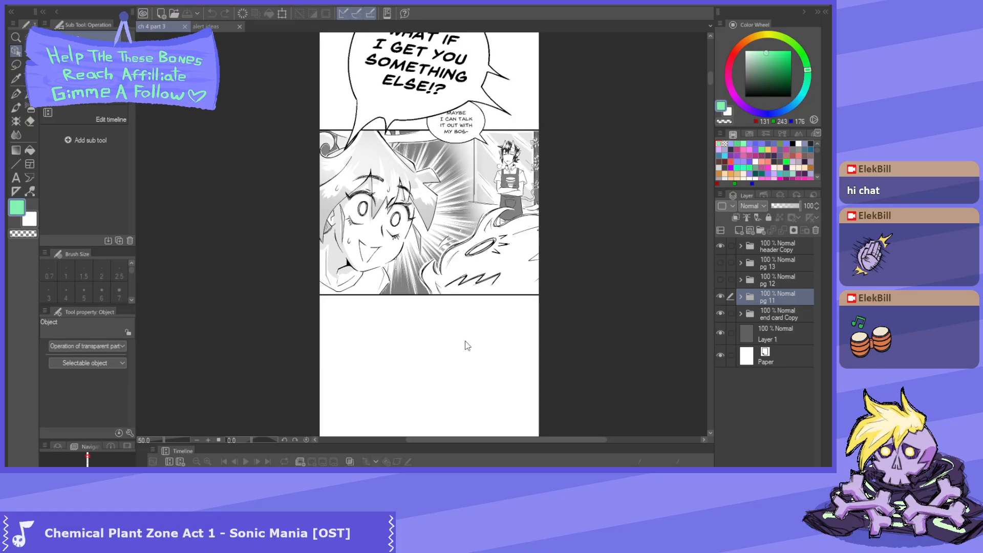
scroll(466, 344, up, 2)
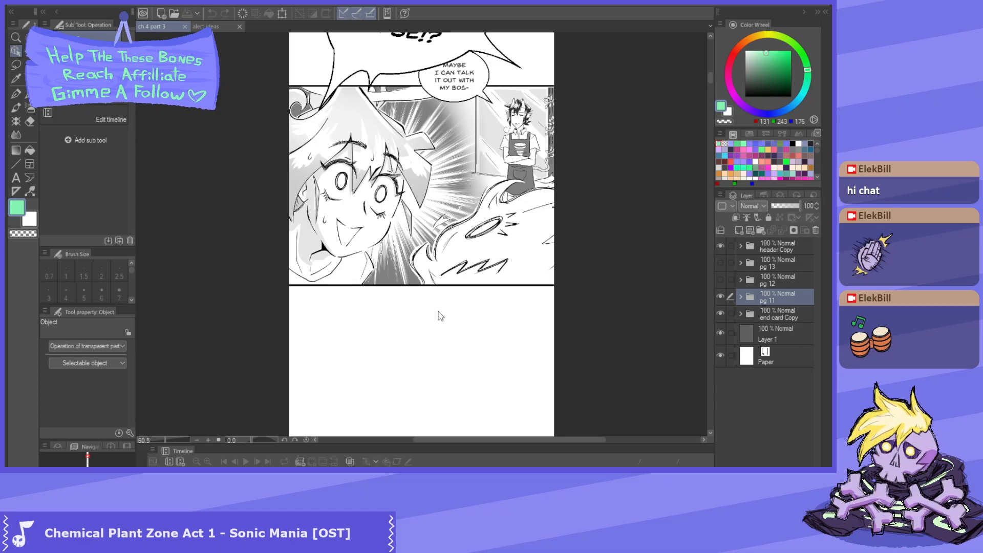
scroll(438, 311, down, 2)
scroll(439, 303, up, 2)
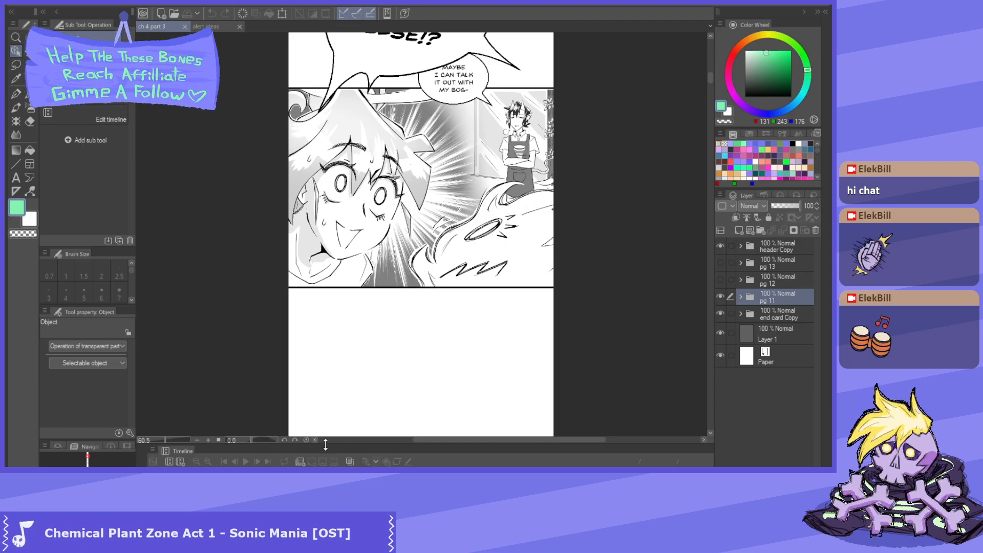
drag(325, 443, 326, 451)
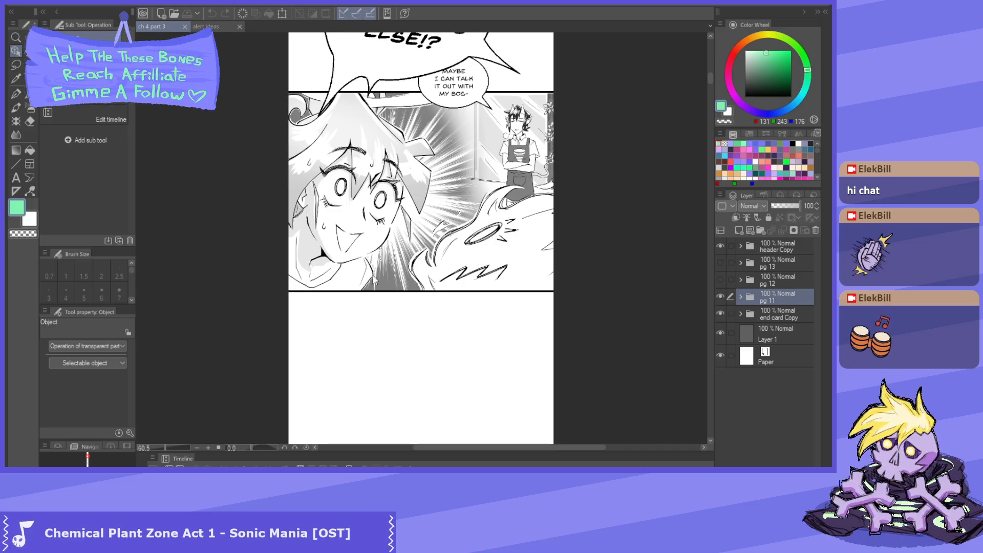
- Look through the ch 4 part 3 strip from the chapter title to the last pg 11 panel, checking the alert ideas document too
click(192, 28)
click(160, 28)
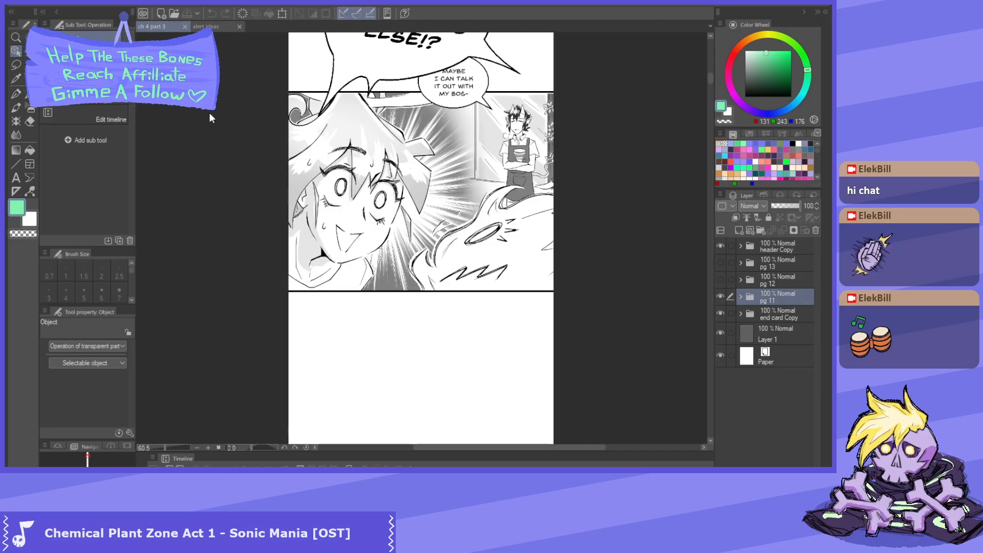
scroll(291, 303, down, 2)
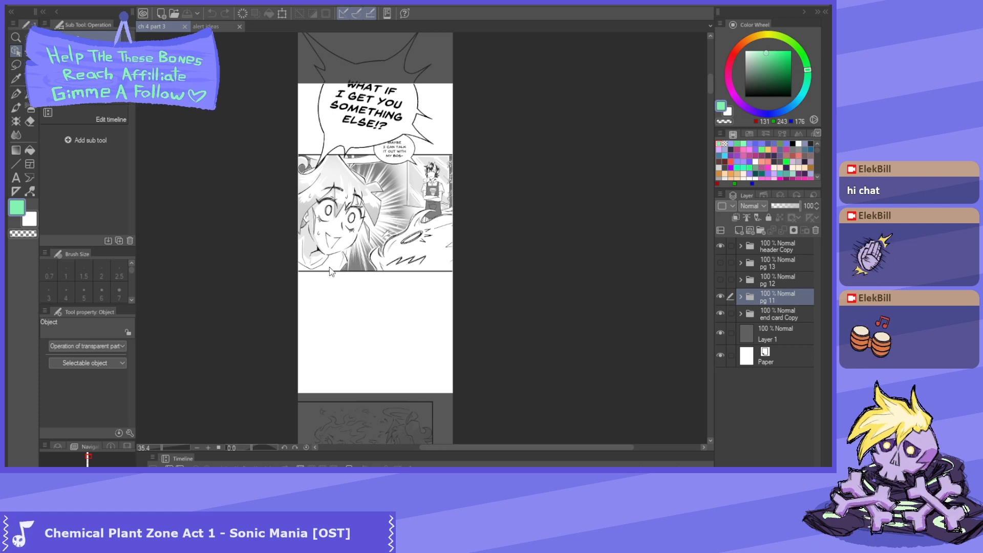
scroll(425, 287, down, 5)
scroll(374, 127, up, 3)
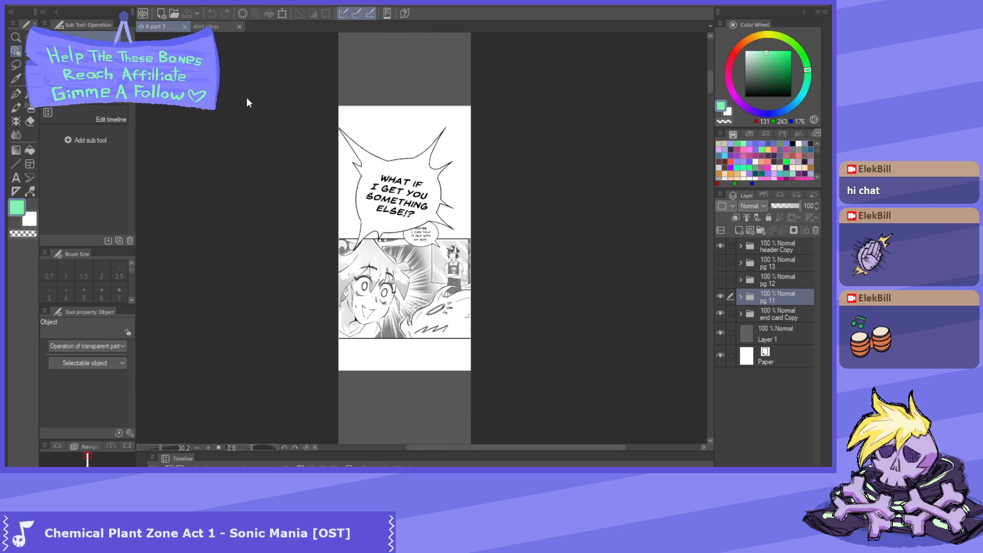
click(208, 26)
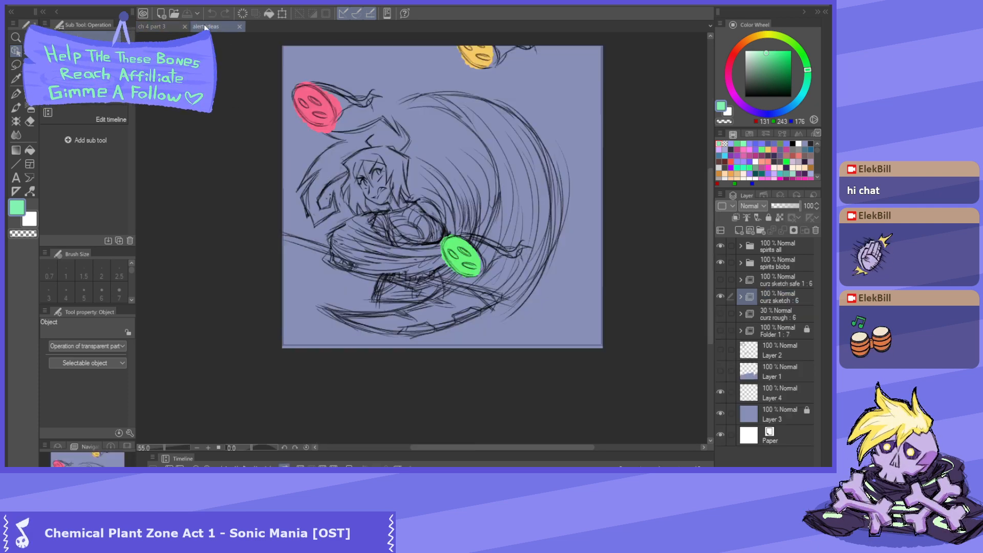
click(152, 26)
scroll(411, 90, down, 4)
scroll(411, 90, up, 1)
scroll(410, 85, up, 3)
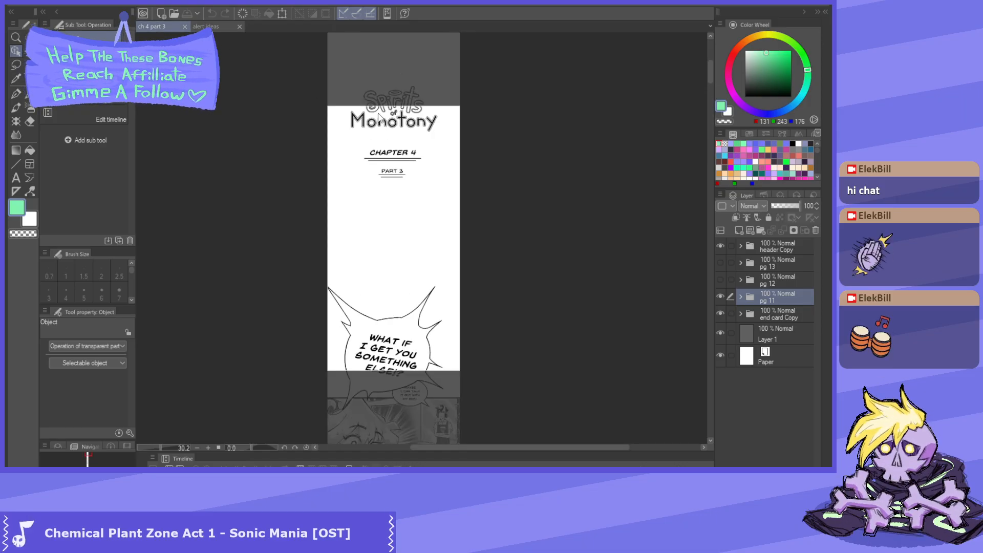
scroll(392, 185, up, 3)
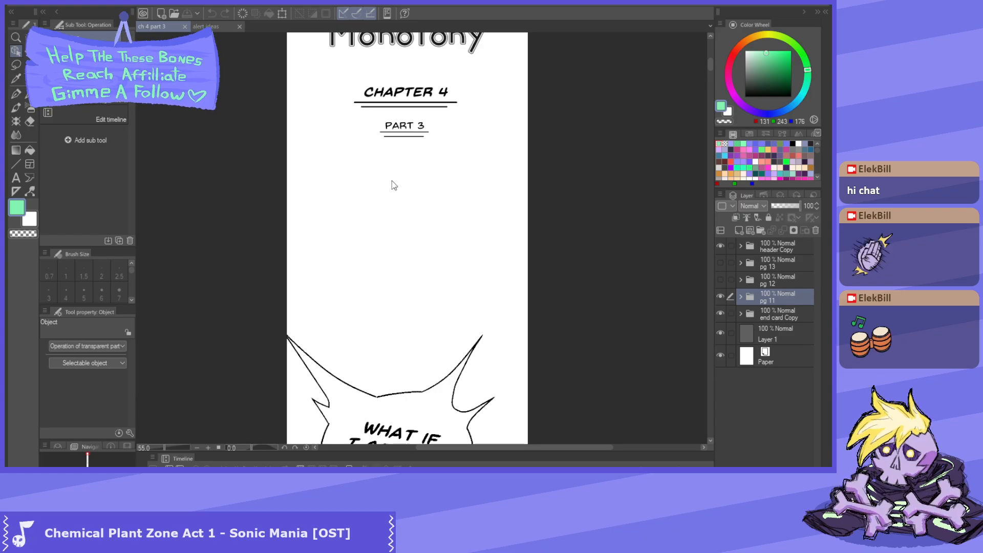
scroll(393, 185, up, 1)
scroll(430, 135, down, 2)
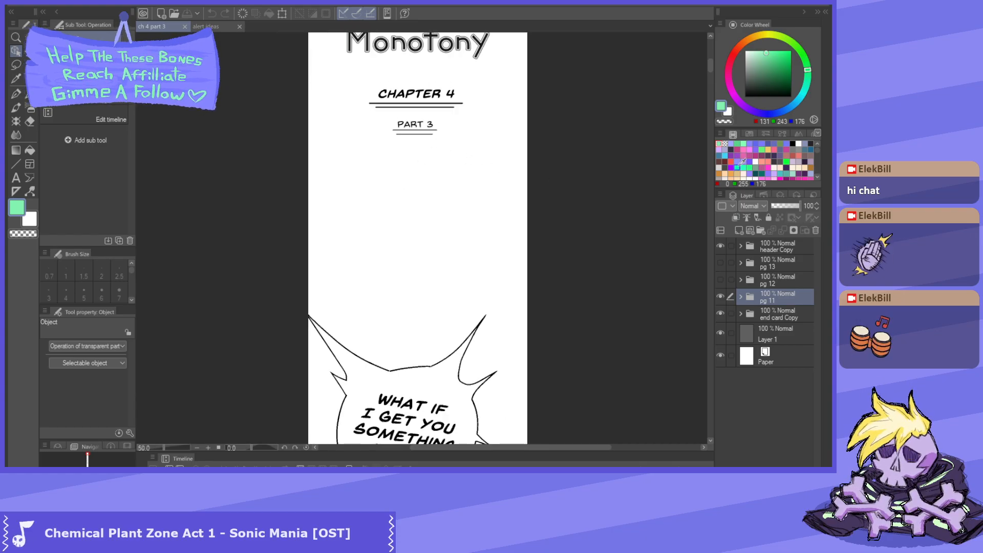
drag(711, 65, 708, 117)
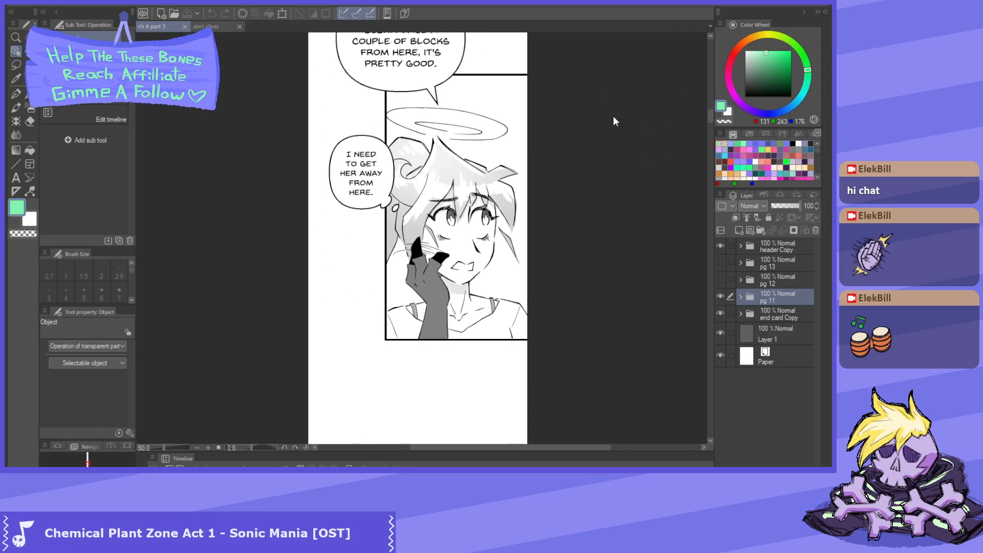
scroll(351, 165, down, 7)
scroll(382, 234, up, 4)
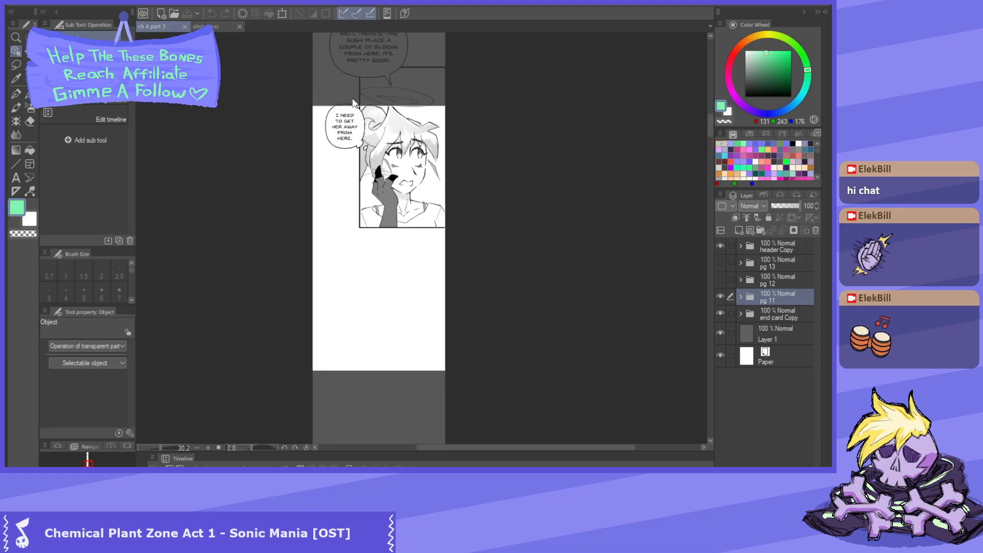
- Show the pg 12 folder and expand it to list its text and tones layers
click(719, 296)
click(719, 296)
click(720, 280)
scroll(500, 169, down, 3)
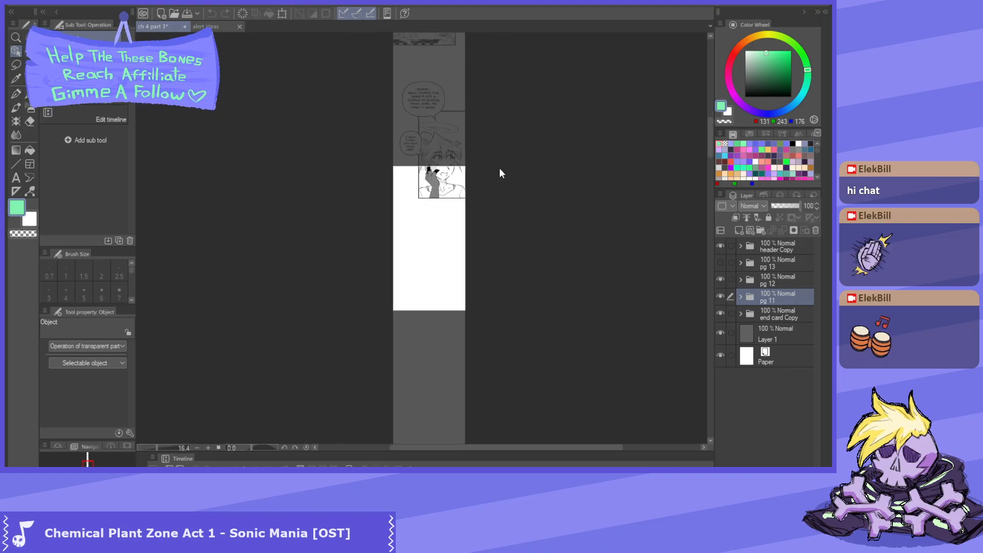
scroll(500, 169, up, 2)
click(740, 281)
click(740, 281)
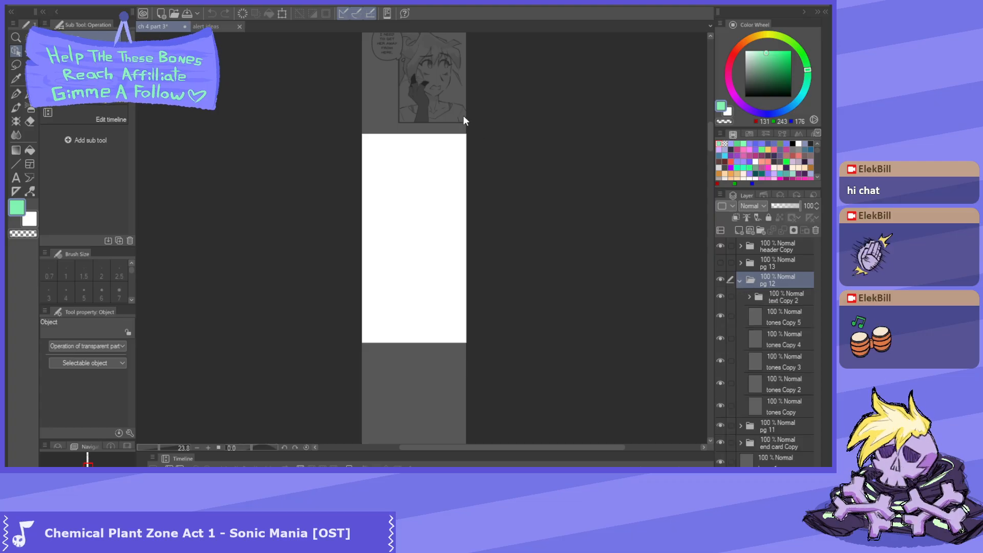
scroll(463, 121, up, 1)
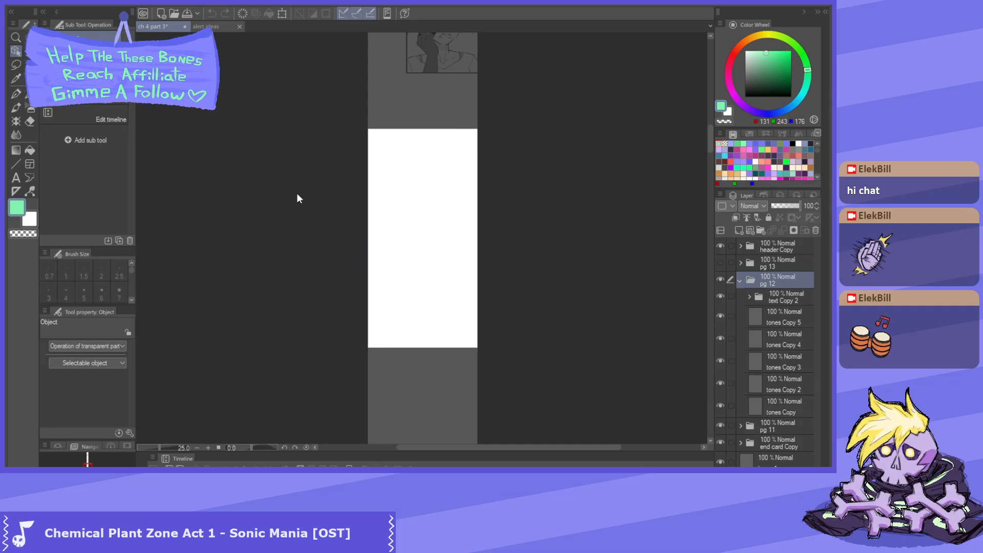
- Reorder the open documents so Pg 12 sits between ch 4 part 3 and alert ideas, and return to ch 4 part 3
click(169, 27)
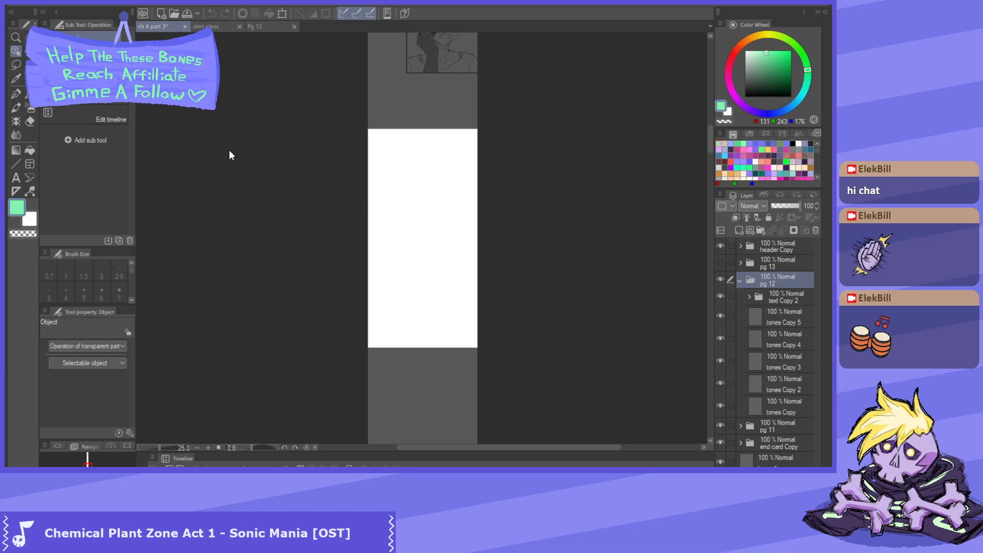
click(217, 26)
drag(210, 27, 271, 30)
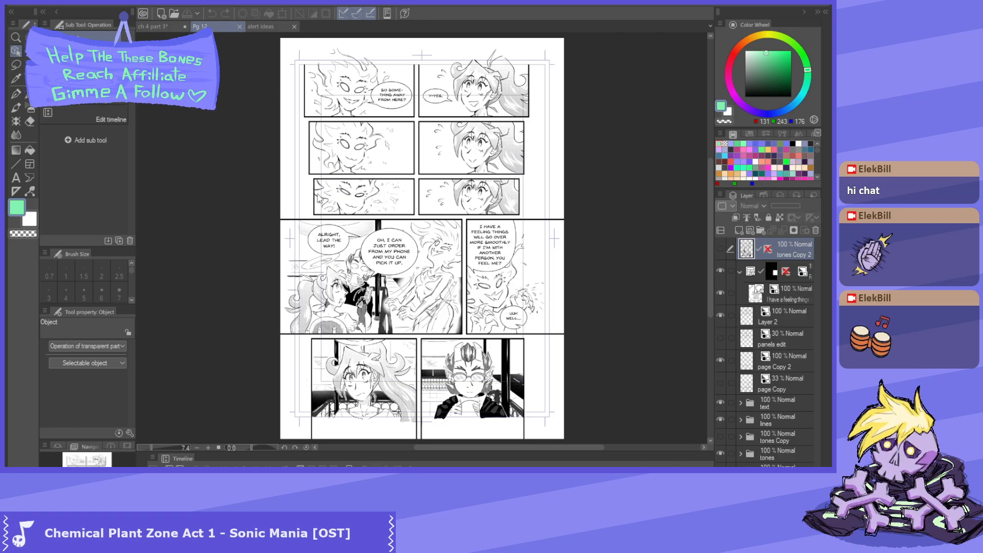
click(169, 30)
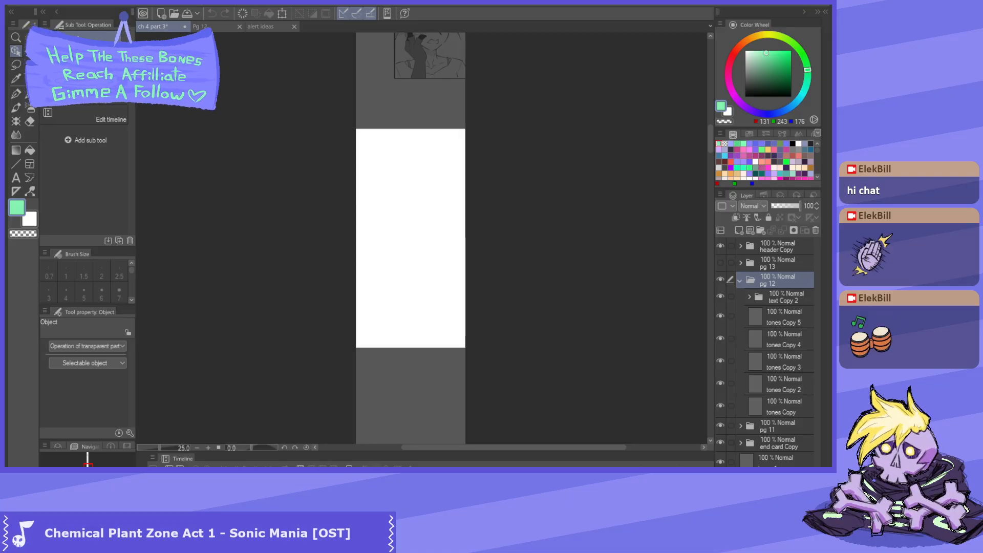
- Review the panel layout and spacing from the chapter header down to the blank area below the last pg 11 panel
scroll(373, 238, down, 2)
scroll(373, 238, up, 2)
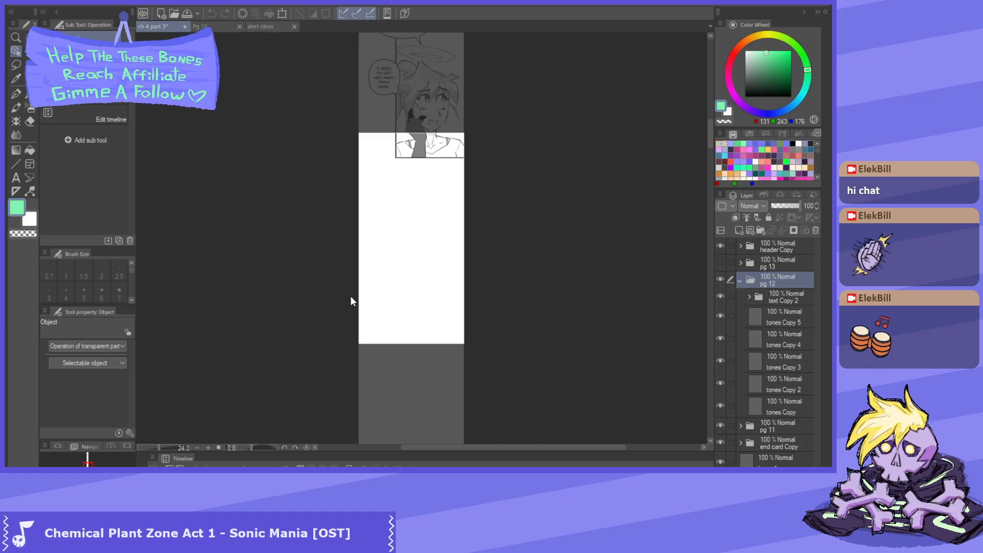
scroll(447, 334, down, 5)
scroll(431, 81, up, 5)
scroll(454, 238, down, 5)
scroll(440, 85, up, 5)
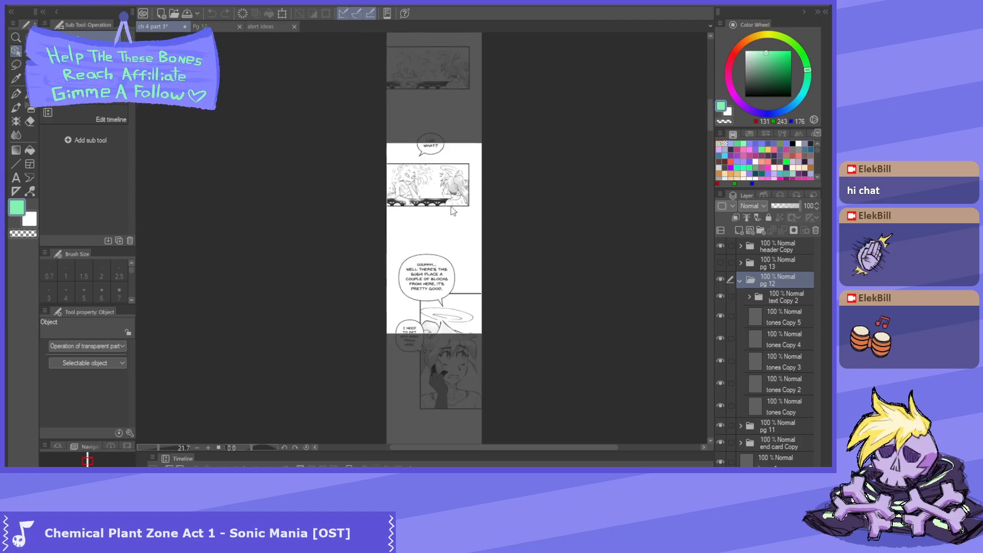
scroll(449, 214, down, 5)
scroll(438, 69, up, 4)
scroll(438, 215, down, 1)
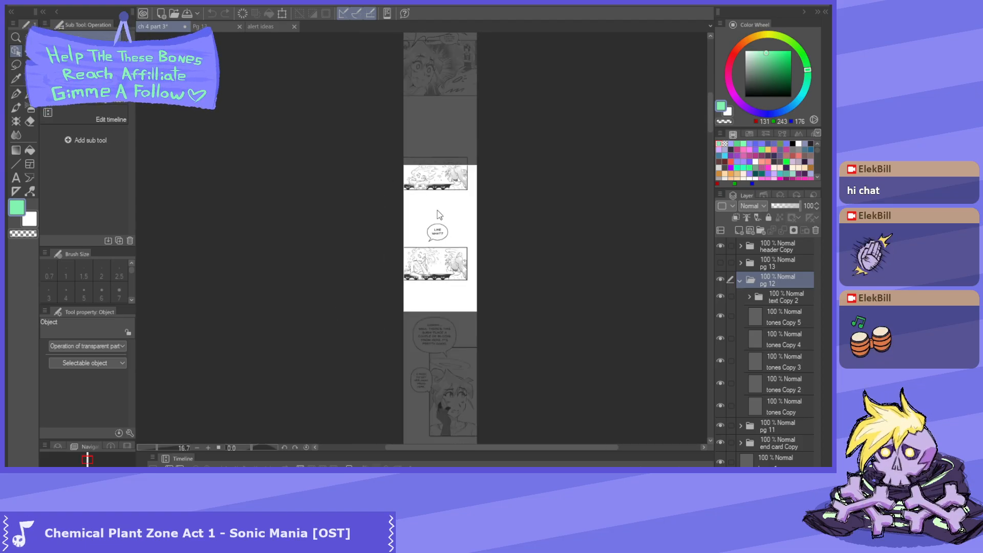
scroll(439, 215, down, 2)
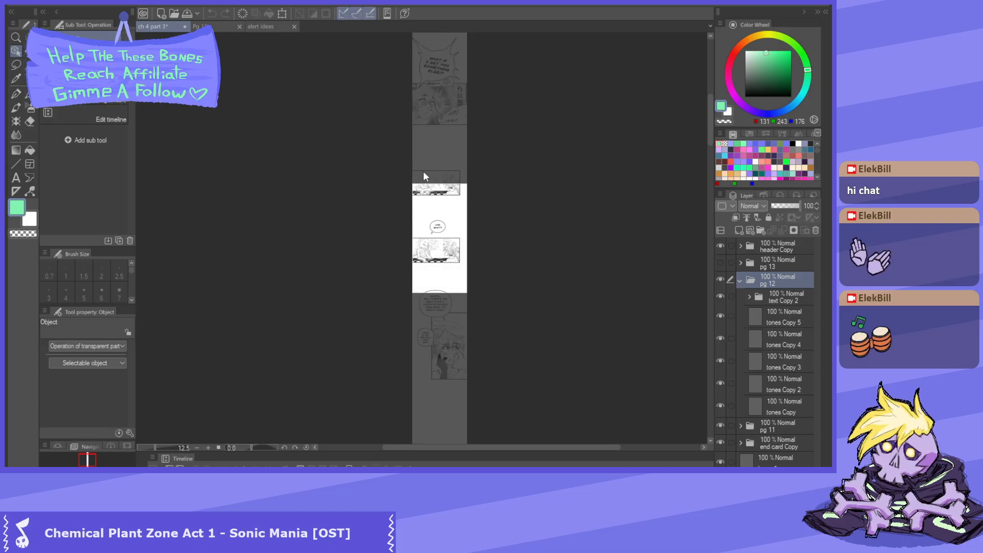
scroll(432, 98, up, 5)
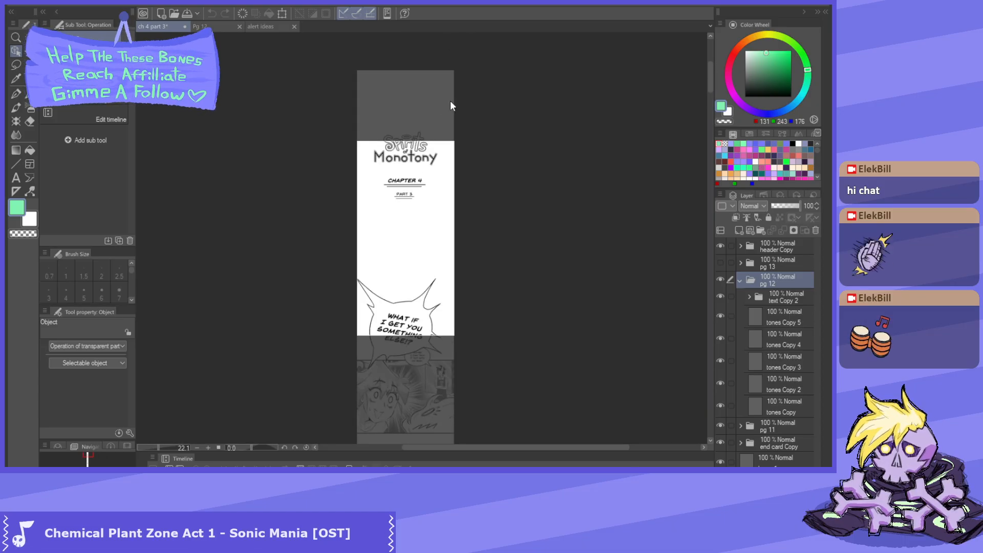
scroll(410, 72, down, 2)
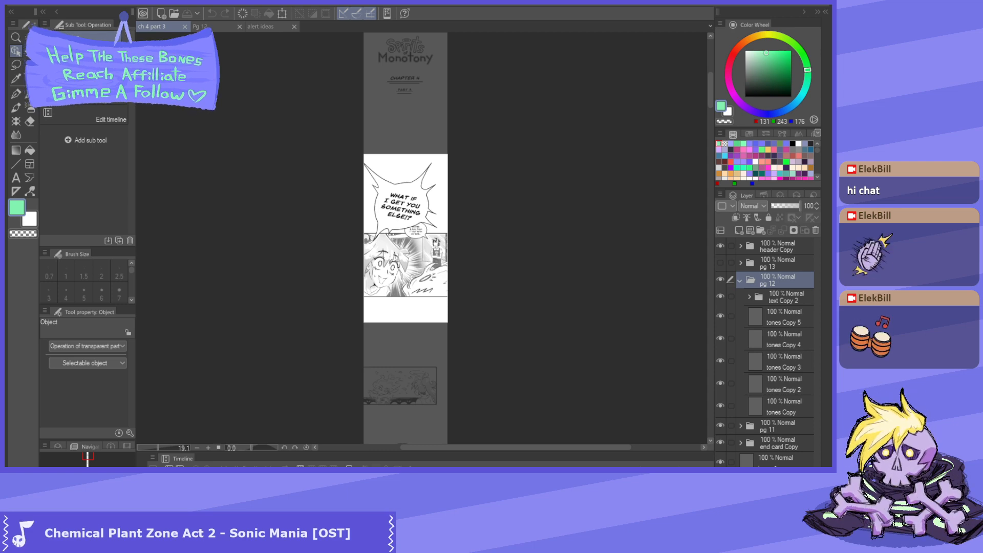
scroll(450, 305, up, 3)
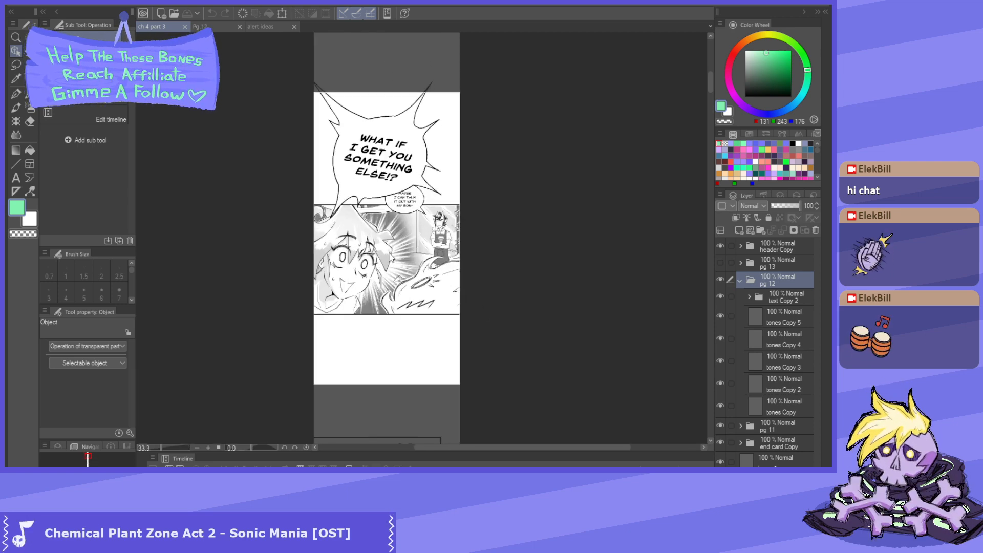
scroll(370, 253, up, 3)
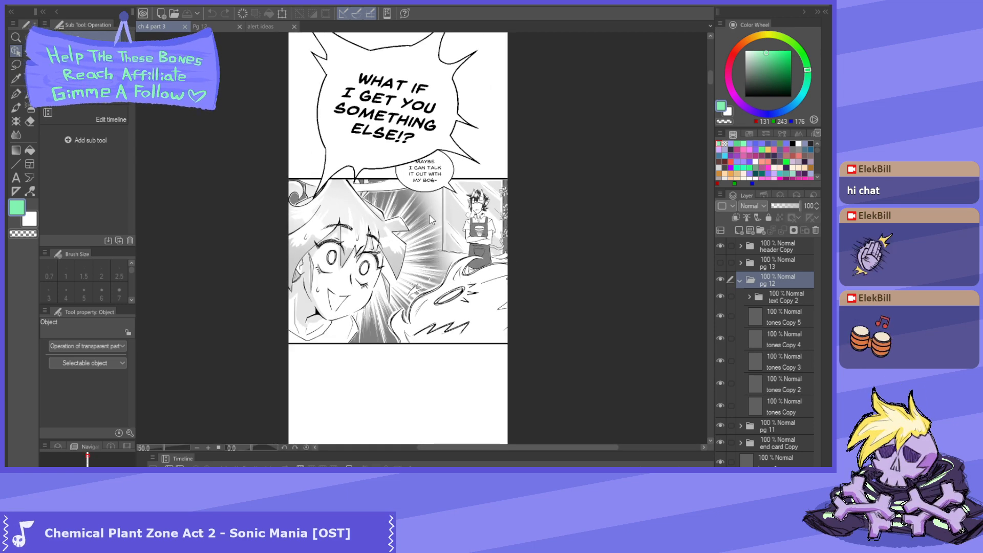
drag(711, 77, 707, 131)
scroll(390, 102, down, 5)
scroll(453, 337, up, 2)
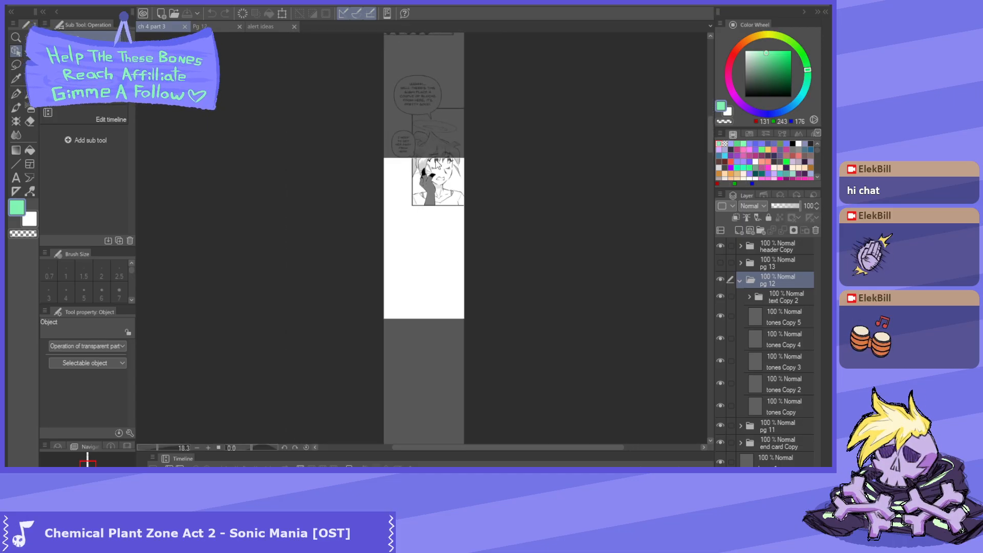
- Identify which pg 12 panels belong to the tones Copy layer by toggling its visibility
click(784, 388)
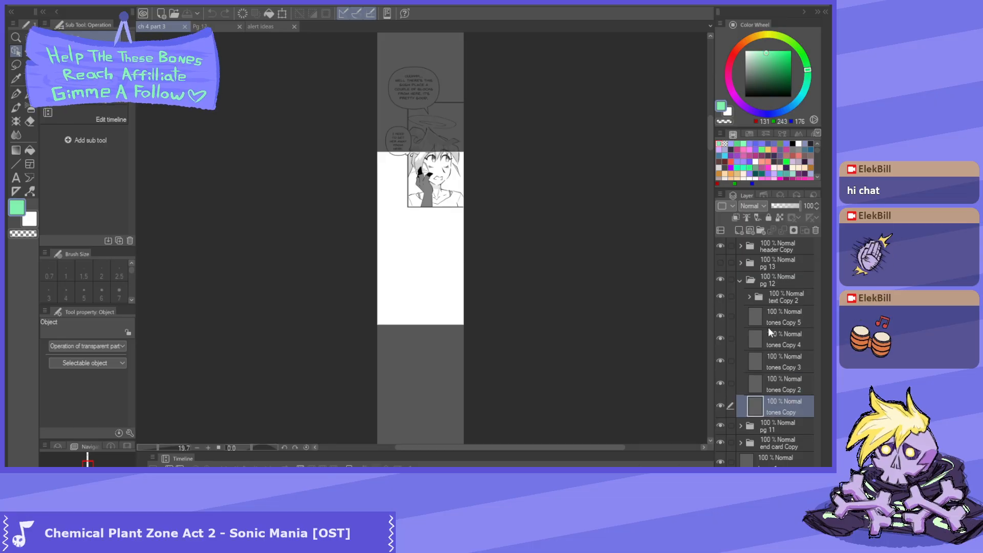
click(773, 281)
scroll(457, 162, down, 6)
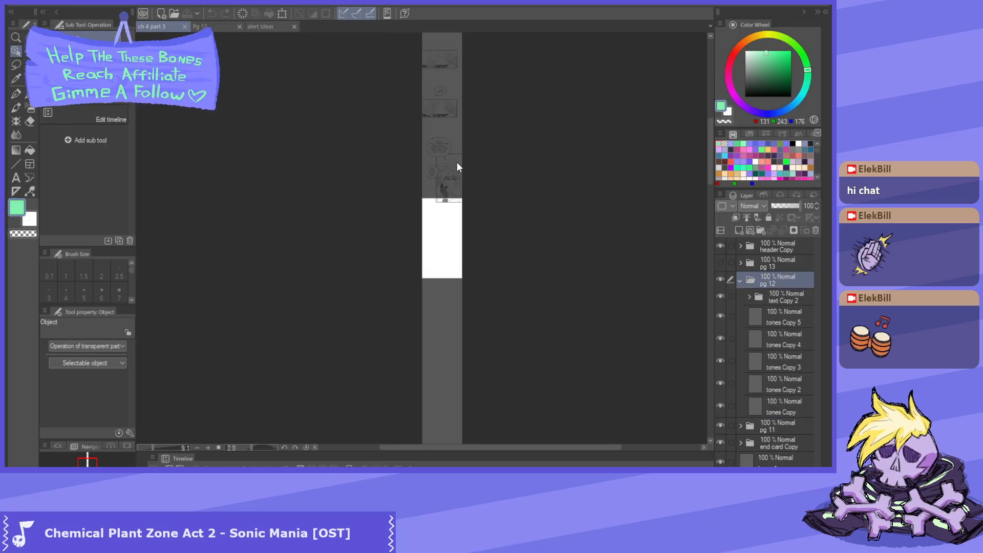
scroll(460, 314, up, 3)
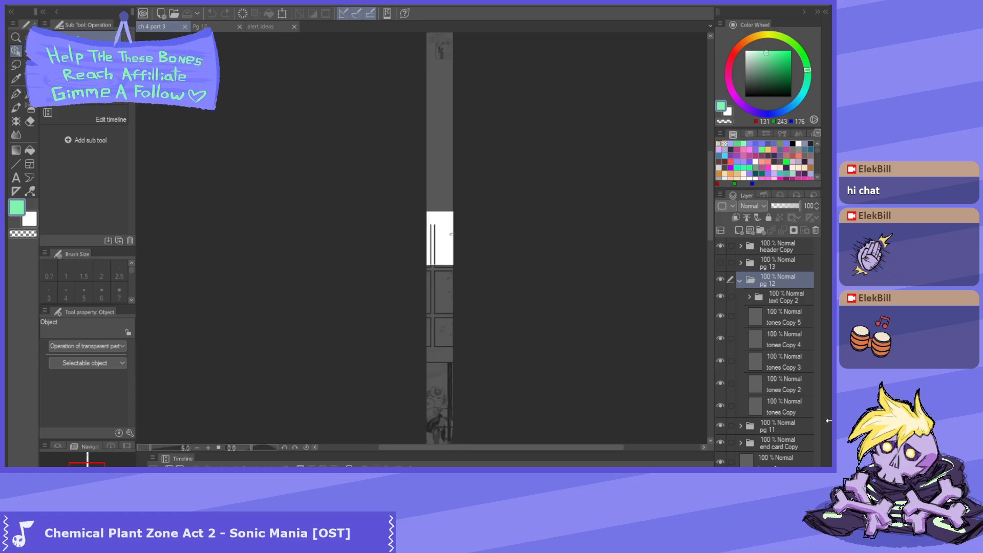
click(793, 403)
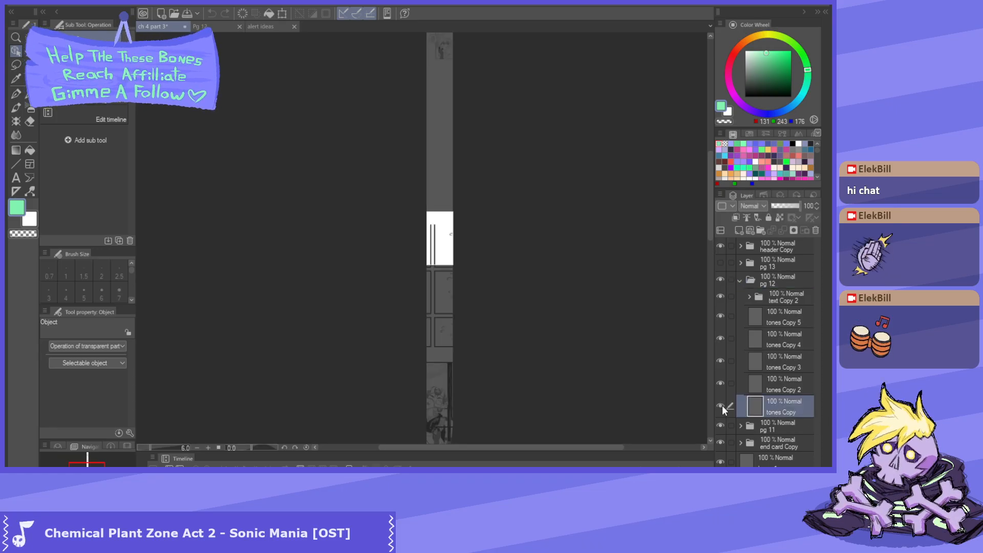
click(722, 404)
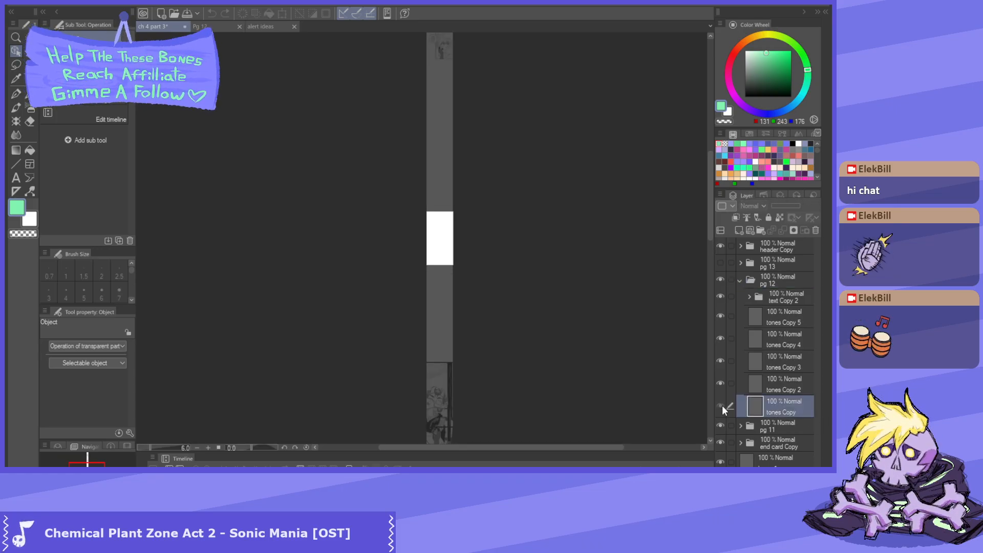
- Try to shrink the six-panel block on the tones Copy layer to a scale ratio of 31
scroll(473, 180, down, 2)
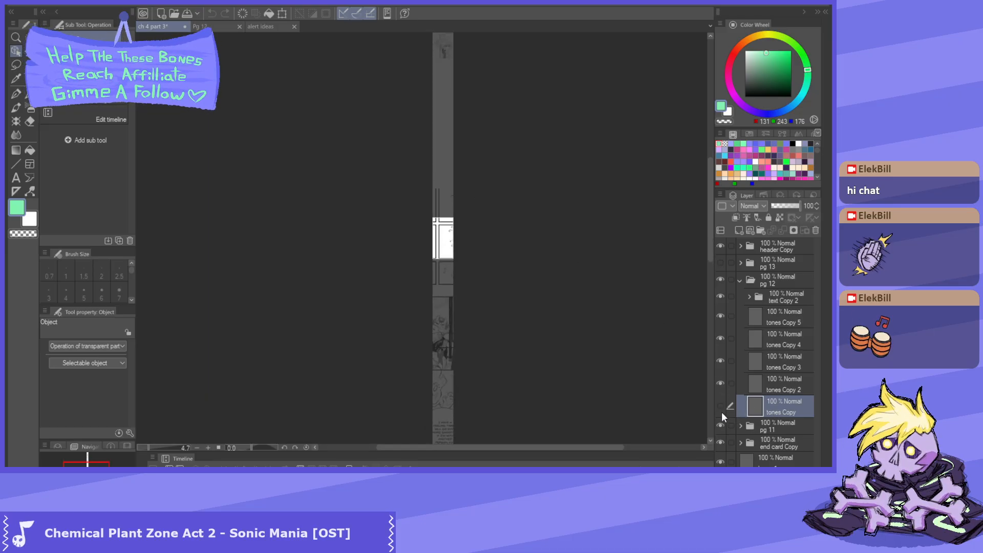
key(ctrl+t)
scroll(442, 261, down, 3)
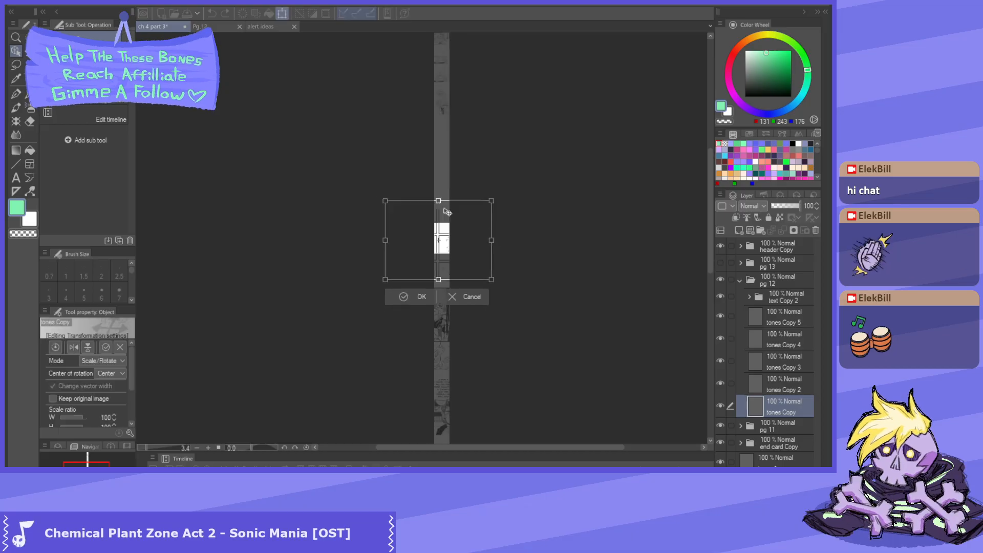
scroll(444, 177, up, 7)
scroll(442, 328, down, 3)
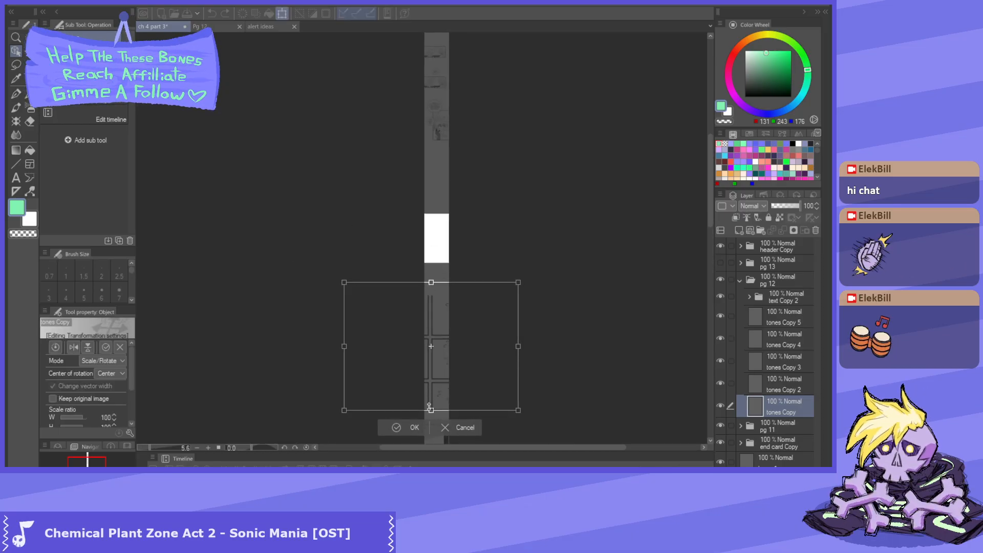
drag(429, 407, 431, 321)
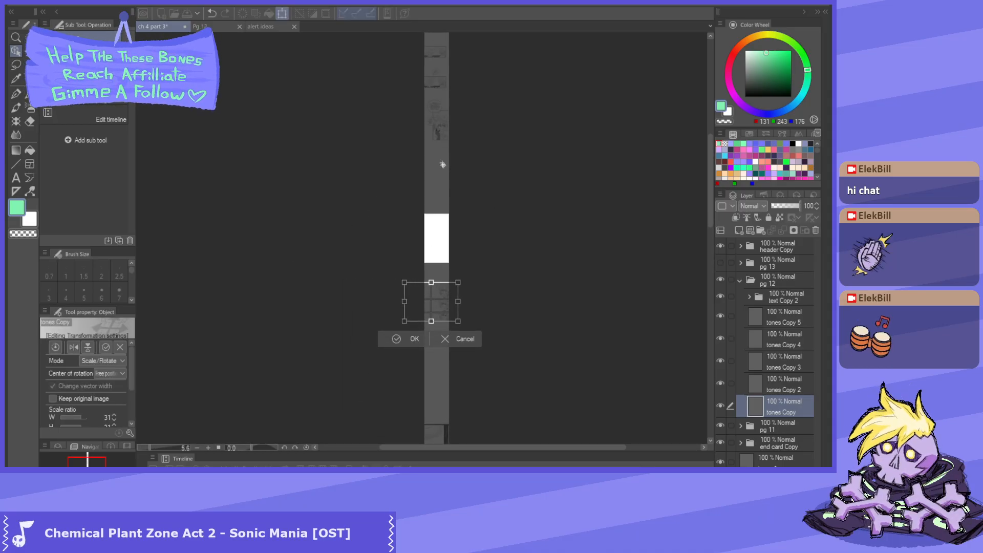
scroll(457, 313, up, 3)
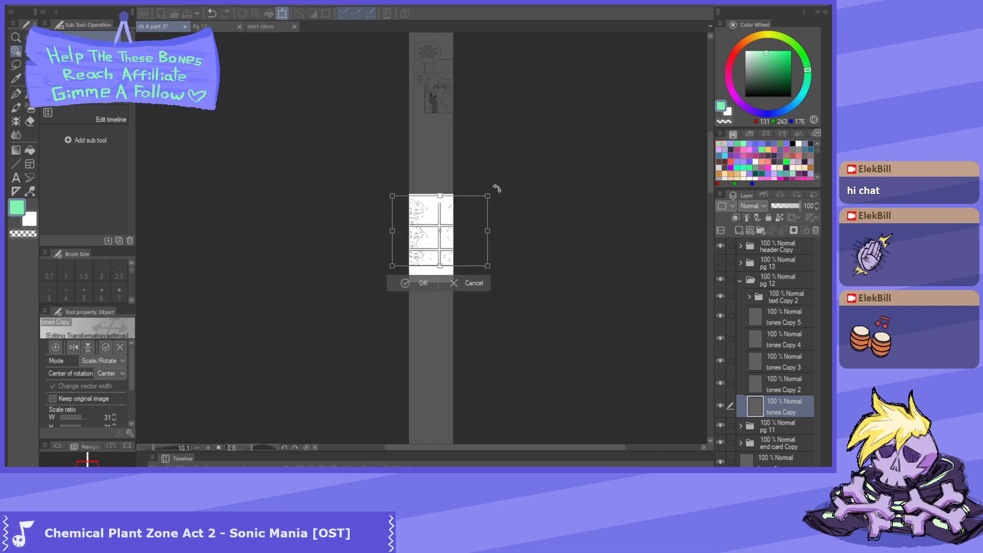
- Try to shrink the six-panel block to a scale ratio of 15 and fit it within the strip's width in the blank area
scroll(450, 174, up, 4)
scroll(451, 174, down, 1)
drag(426, 382, 426, 322)
drag(406, 313, 392, 274)
scroll(392, 279, up, 3)
scroll(392, 280, up, 2)
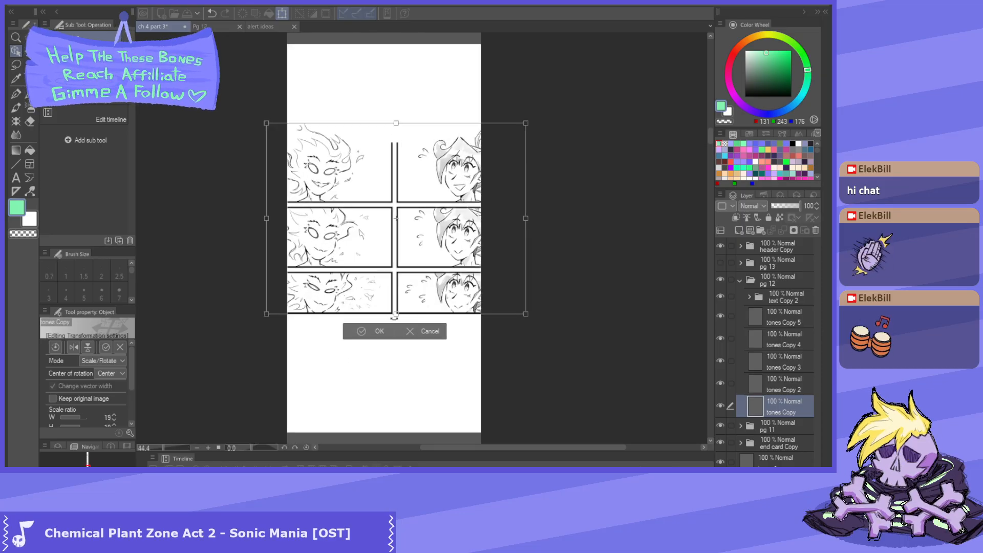
drag(394, 314, 394, 277)
drag(390, 164, 391, 238)
scroll(389, 237, down, 2)
scroll(390, 150, up, 1)
drag(427, 299, 418, 257)
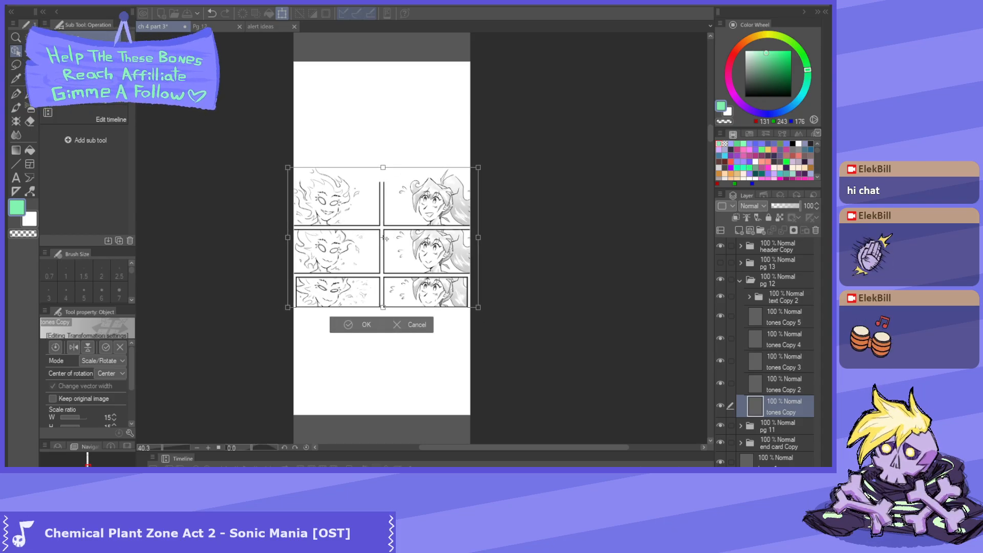
- Inspect the reduced six-panel block up close, nudge it slightly within the strip, and end the transformation
scroll(386, 238, up, 2)
scroll(382, 256, up, 2)
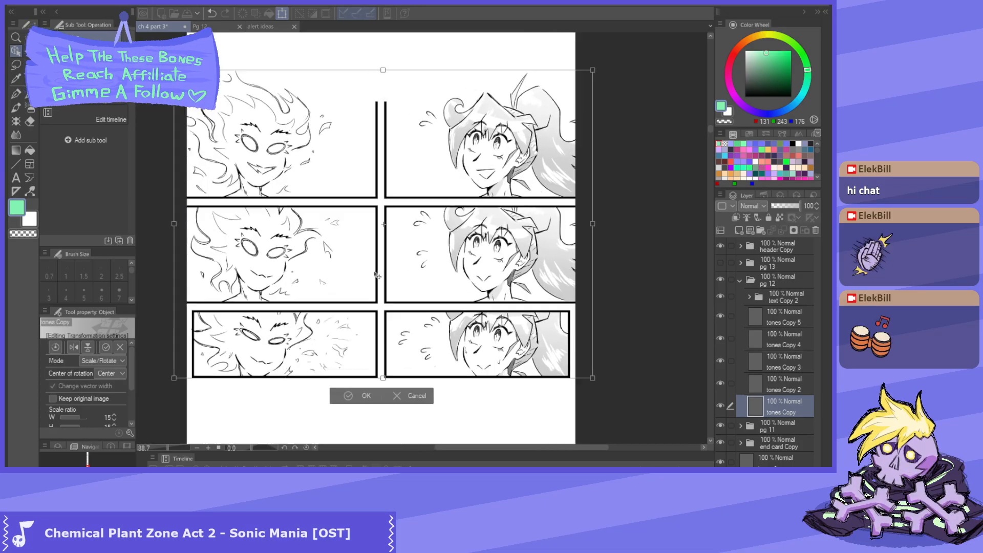
scroll(376, 275, up, 2)
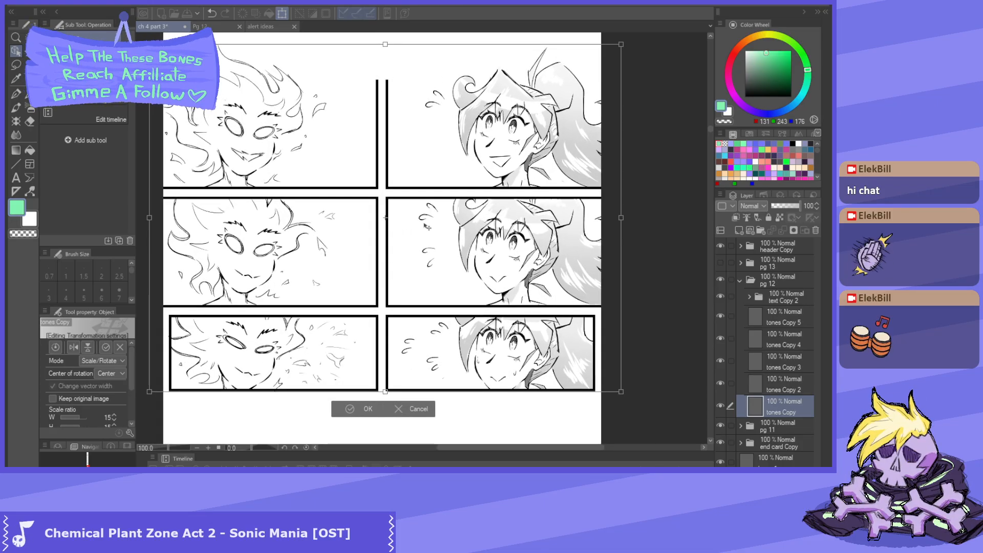
scroll(425, 226, down, 2)
scroll(427, 256, down, 2)
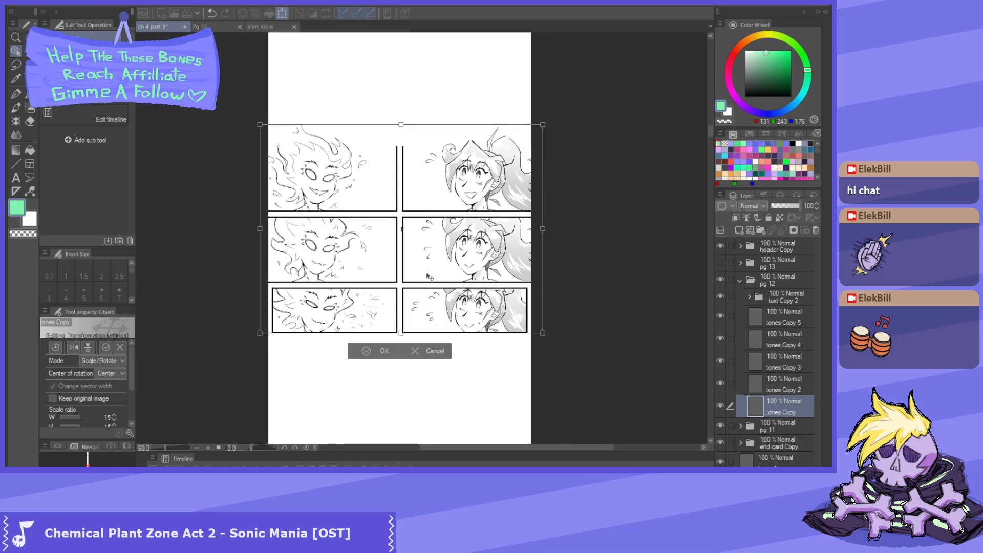
scroll(427, 276, down, 2)
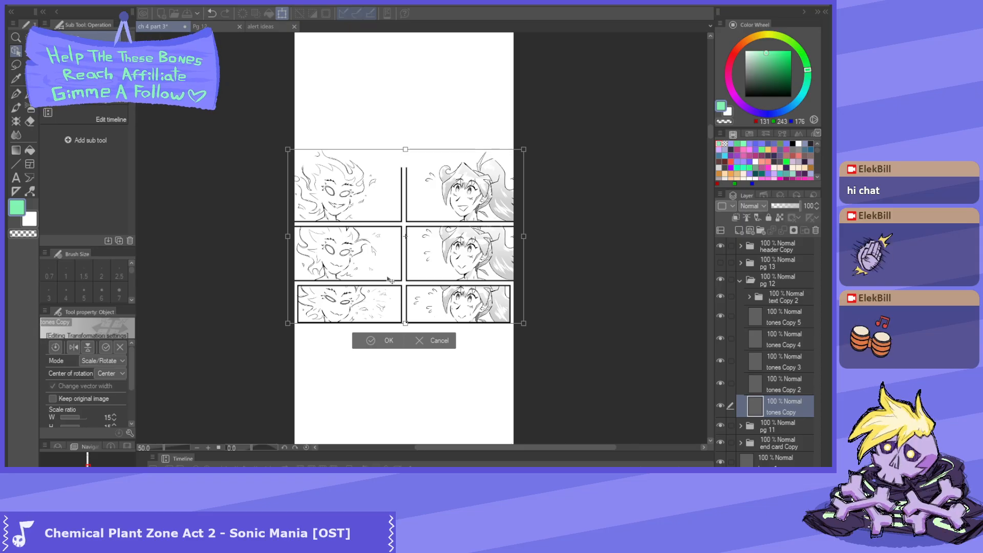
mouse_move(388, 278)
mouse_down()
mouse_move(349, 275)
mouse_move(409, 279)
mouse_move(406, 259)
mouse_move(418, 297)
mouse_move(396, 253)
mouse_move(459, 290)
mouse_move(394, 270)
mouse_move(402, 272)
mouse_up()
click(381, 331)
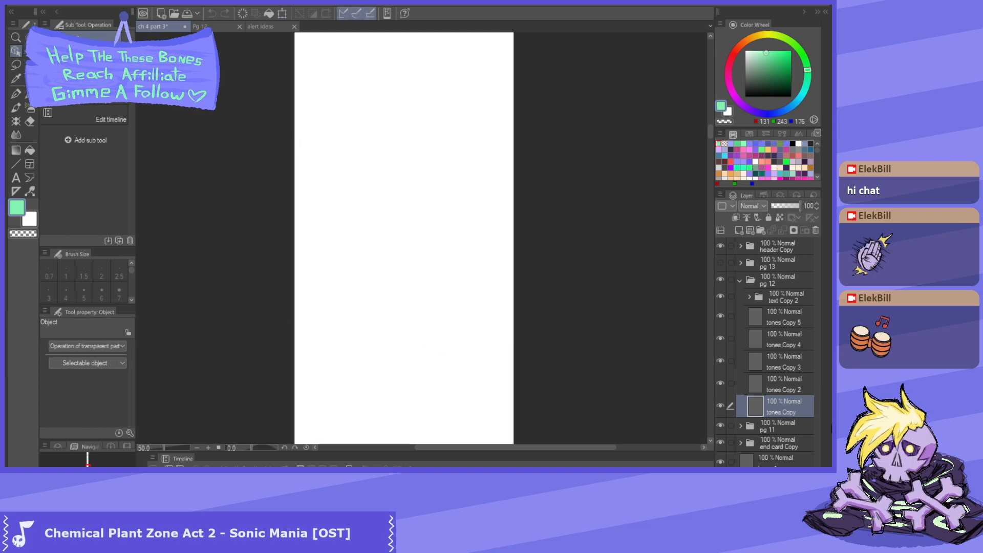
- Delete the tones Copy layer from the pg 12 folder
drag(795, 410, 816, 231)
click(816, 230)
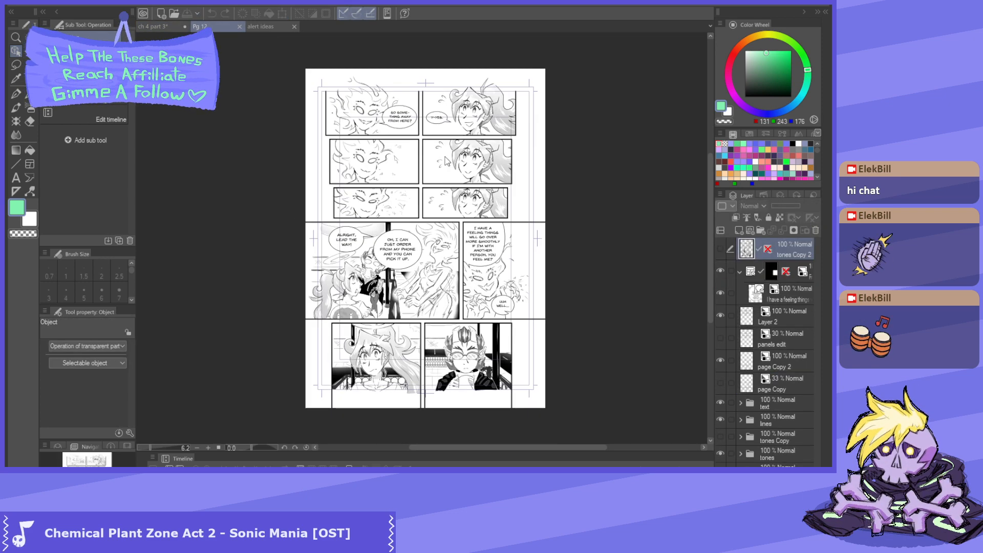
- Show the tones Copy 2 layer in Pg 12, toggling its visibility to compare the halftone shading
click(720, 249)
click(719, 248)
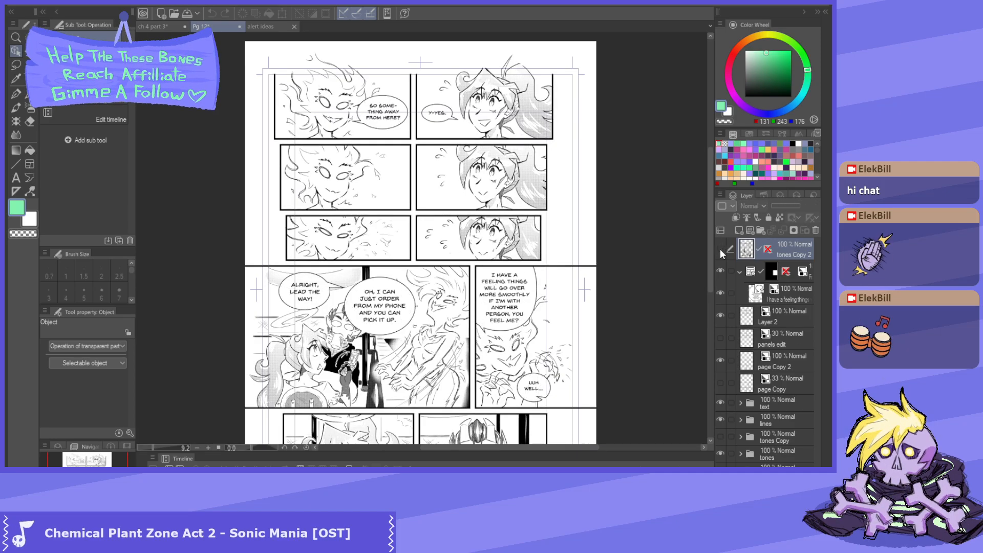
click(719, 249)
scroll(482, 83, up, 6)
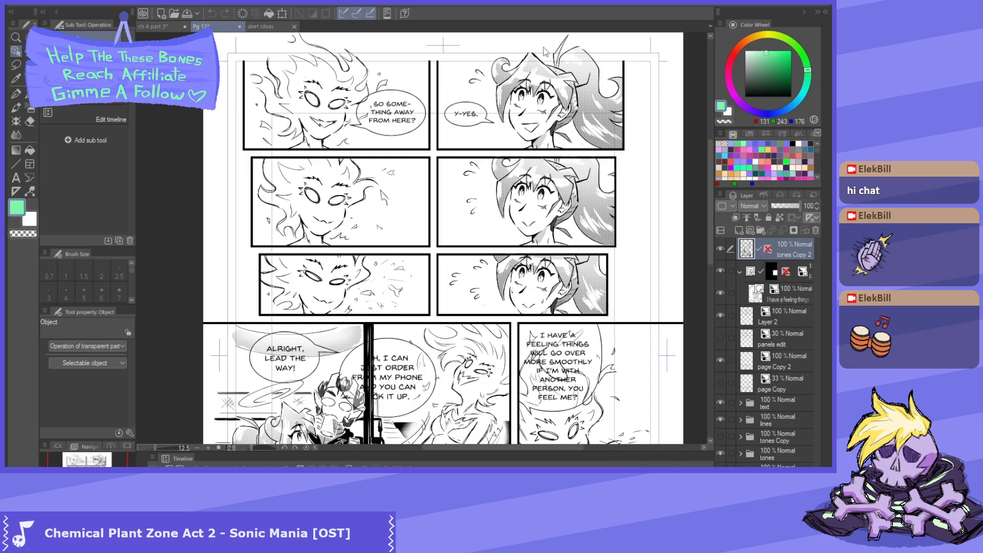
scroll(590, 109, down, 5)
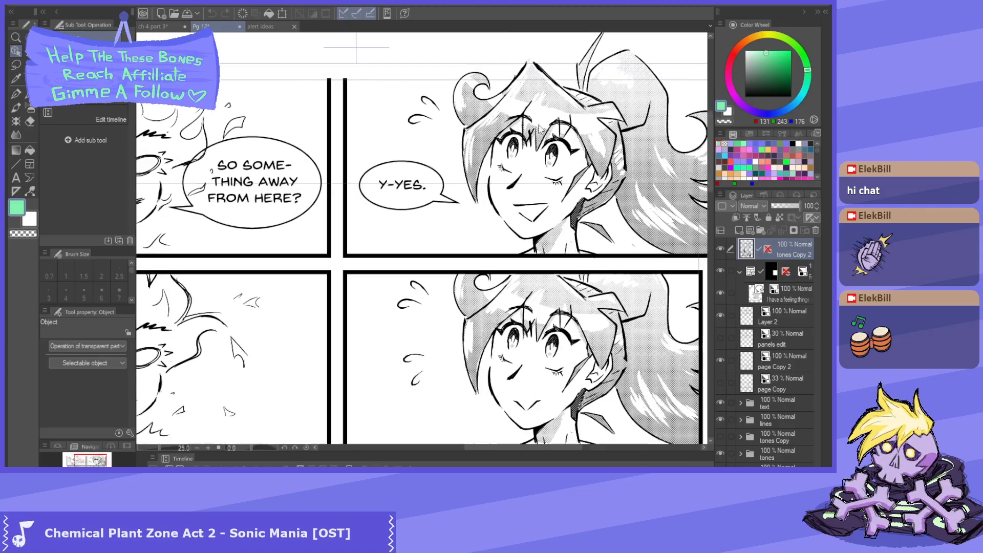
key(m)
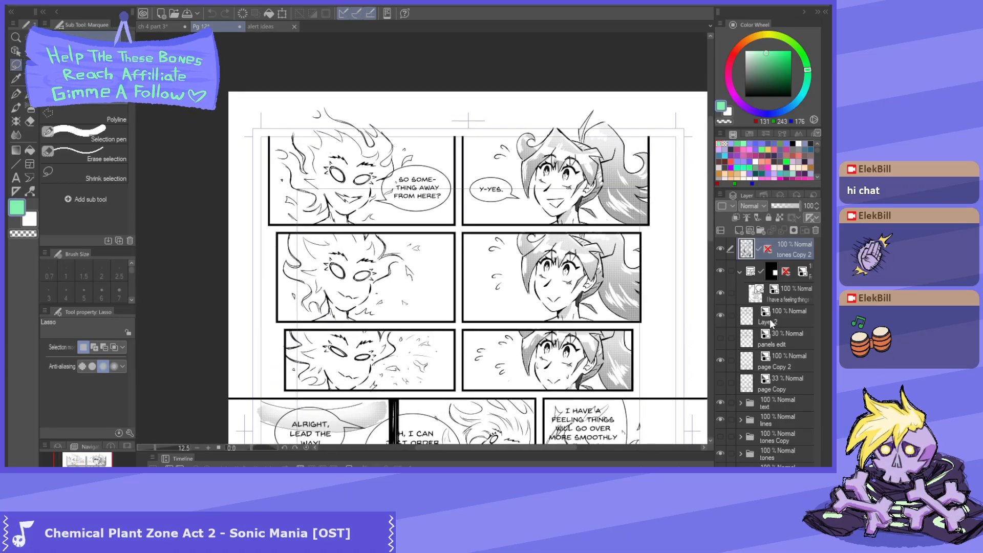
click(720, 248)
click(720, 249)
- Copy the first-row left panel from Pg 12 with a rectangular selection and paste it into the pg 12 folder of ch 4 part 3
drag(422, 162, 448, 173)
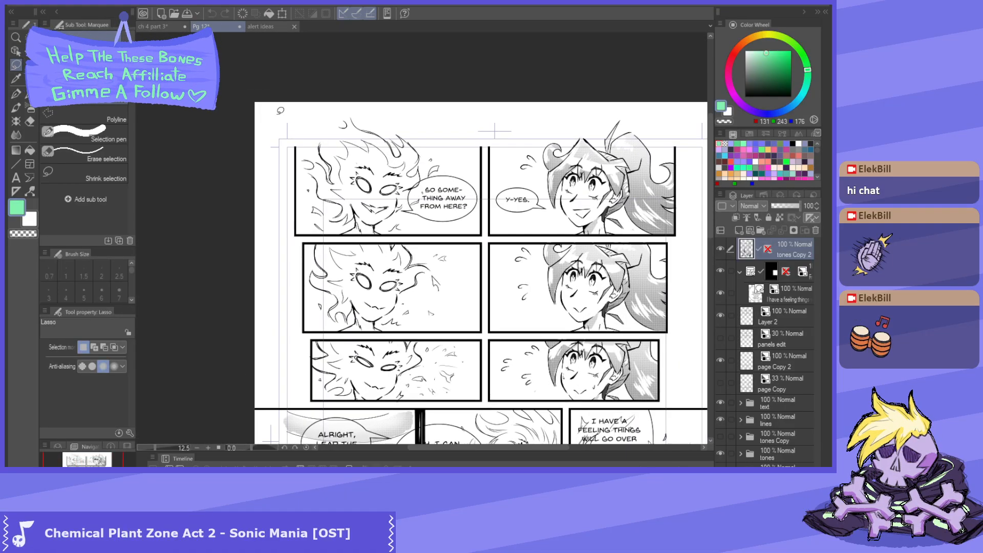
key(m)
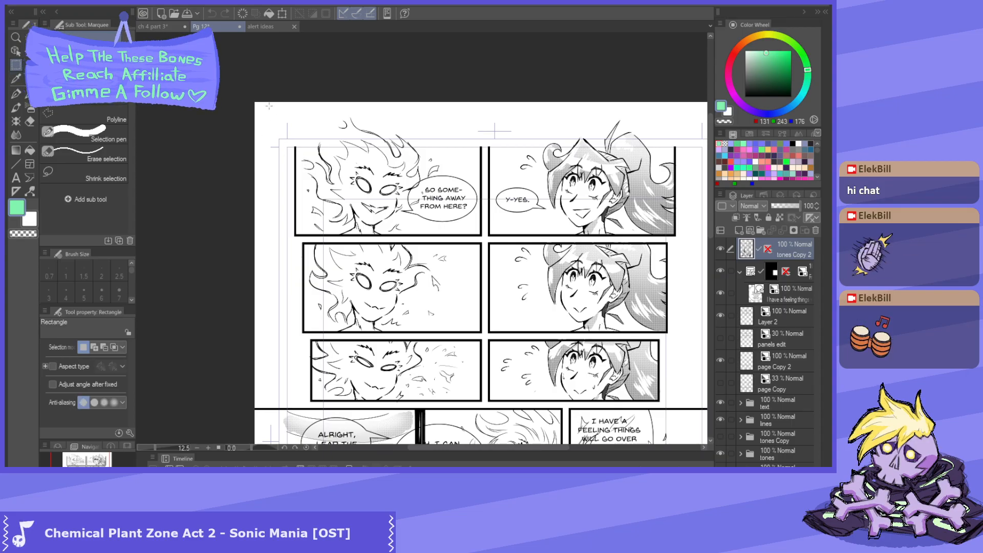
drag(270, 106, 483, 237)
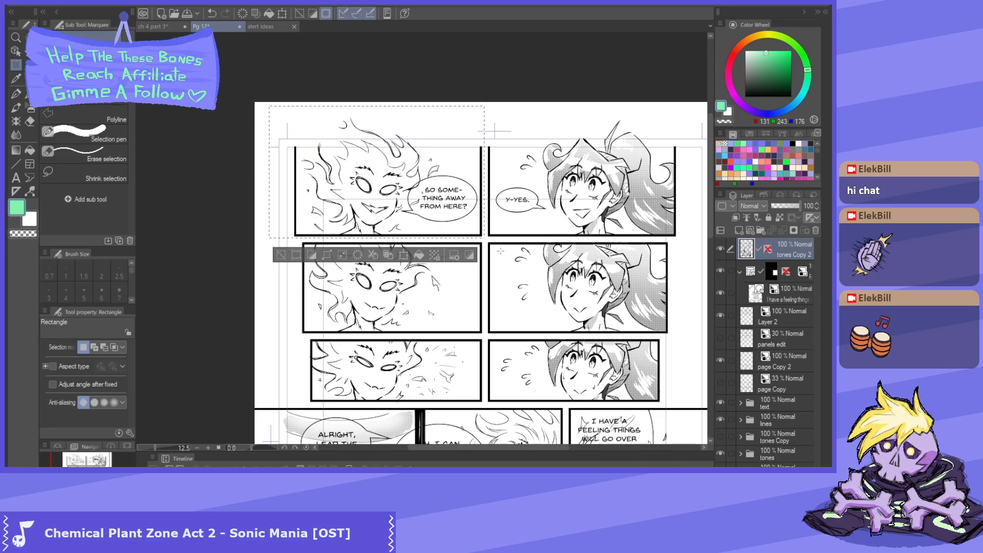
click(153, 26)
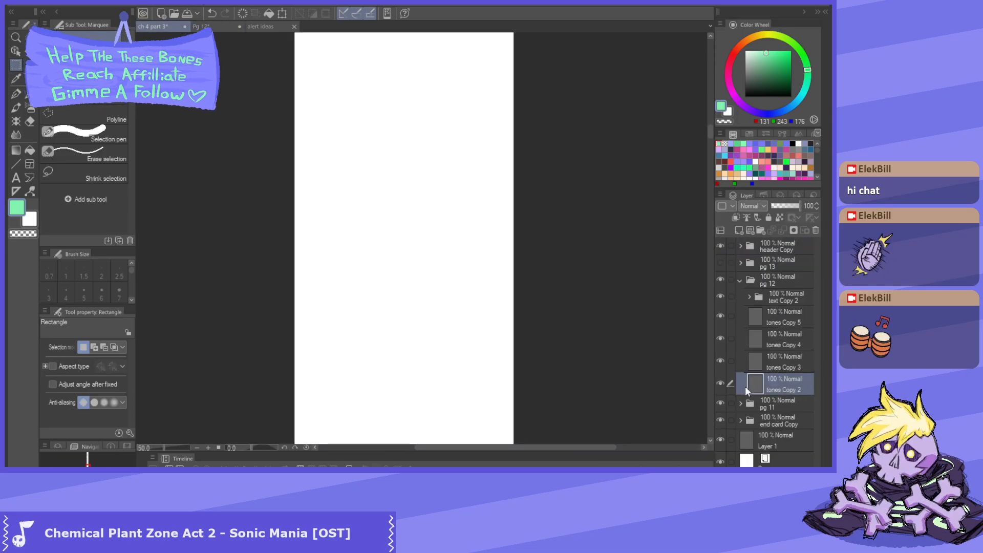
drag(797, 417, 797, 414)
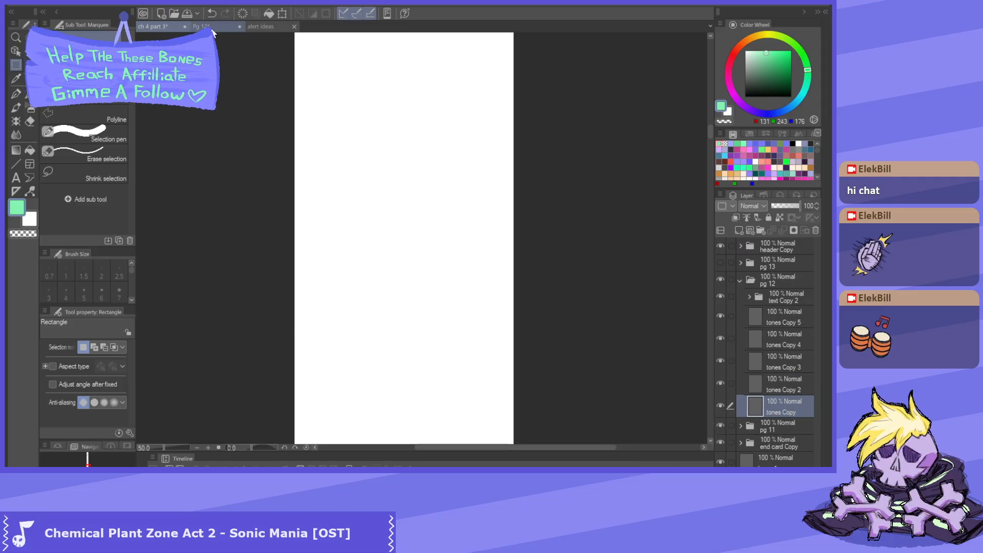
- Move the pasted first panel below the last pg 11 panel and scale it to fill the strip's width
scroll(360, 152, down, 8)
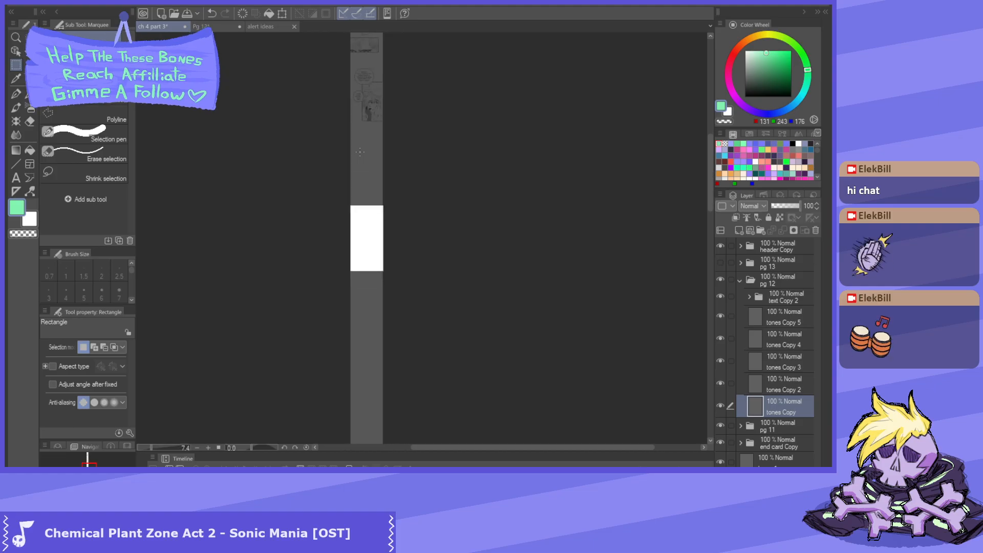
click(17, 41)
scroll(383, 238, down, 3)
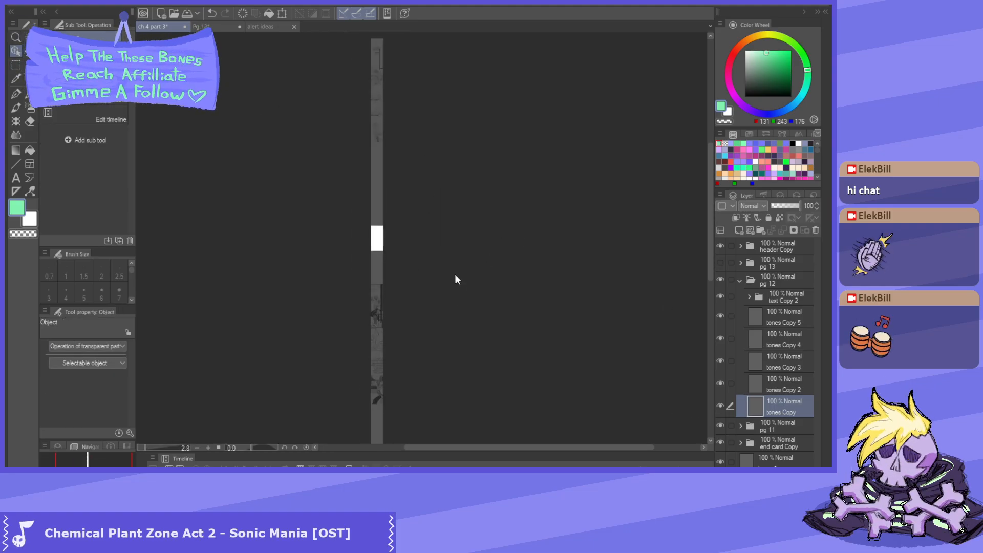
scroll(432, 377, up, 1)
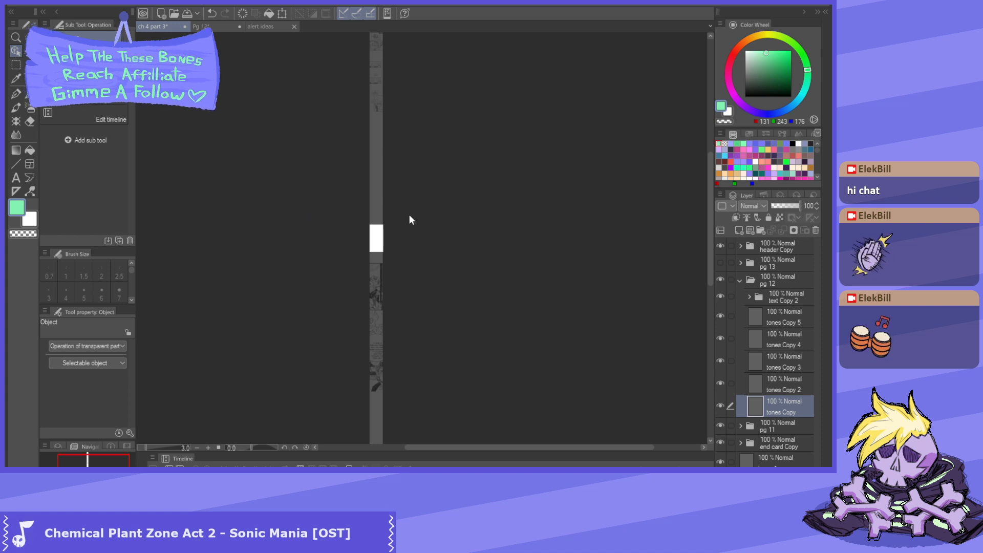
key(ctrl+t)
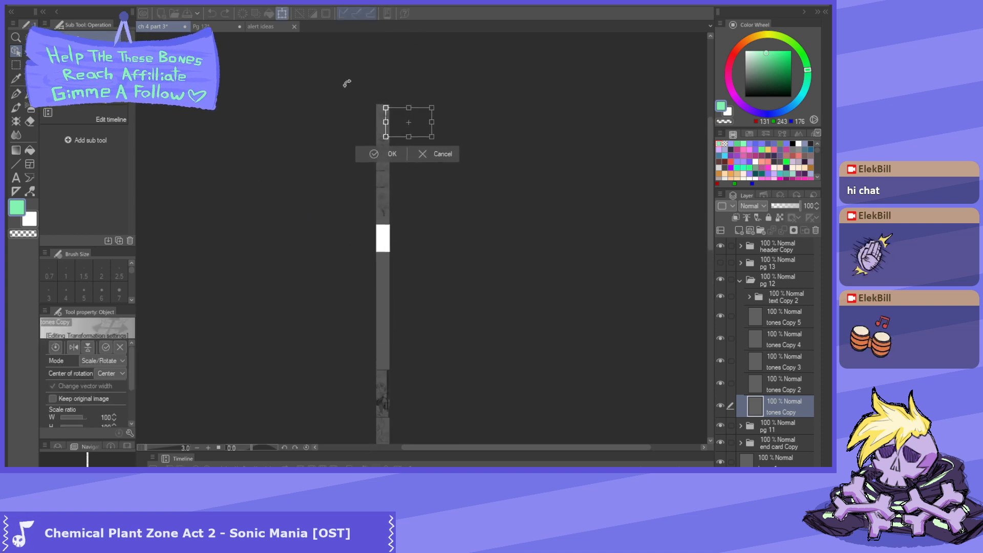
drag(433, 135, 422, 152)
scroll(399, 288, up, 5)
scroll(398, 288, up, 4)
scroll(437, 212, down, 3)
scroll(423, 171, up, 1)
click(364, 236)
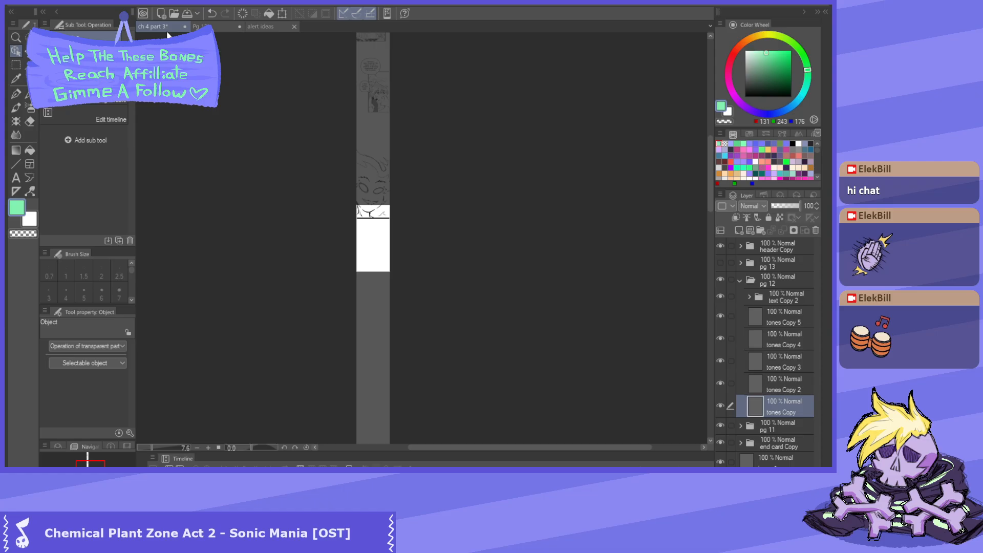
- Replace the selection in Pg 12 with a rectangle around the first-row right "Y-yes." panel to copy it
click(227, 25)
scroll(322, 197, down, 3)
key(ctrl+d)
scroll(527, 192, up, 7)
key(m)
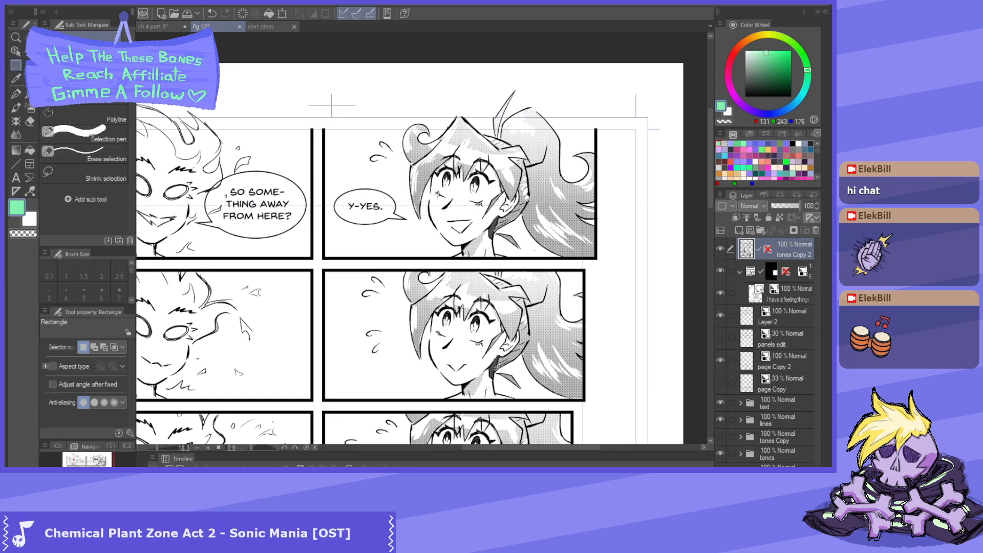
drag(316, 94, 625, 263)
scroll(558, 173, down, 3)
scroll(563, 176, up, 2)
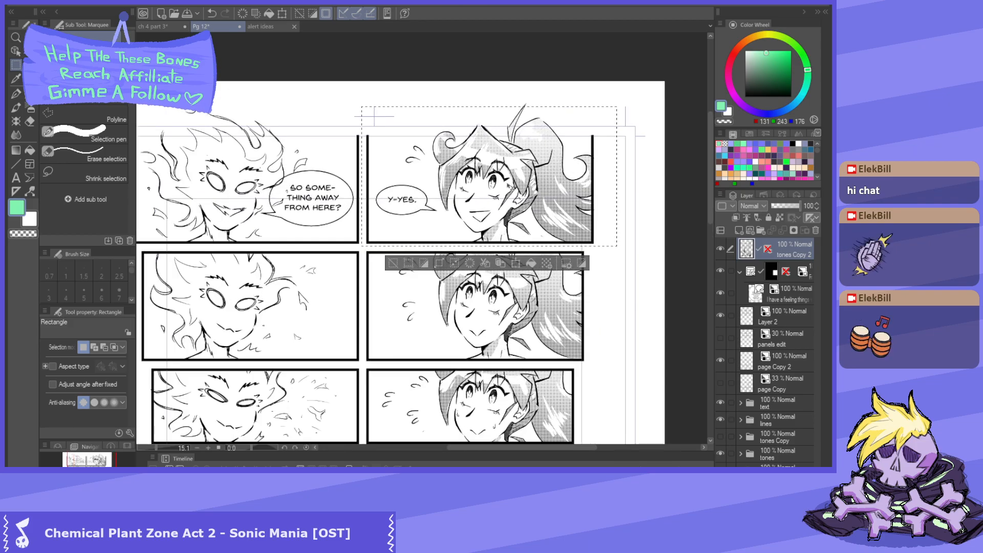
- Paste the "Y-yes." panel into ch 4 part 3 and place it directly below the first pg 12 panel
click(158, 27)
scroll(374, 164, down, 2)
scroll(373, 174, up, 2)
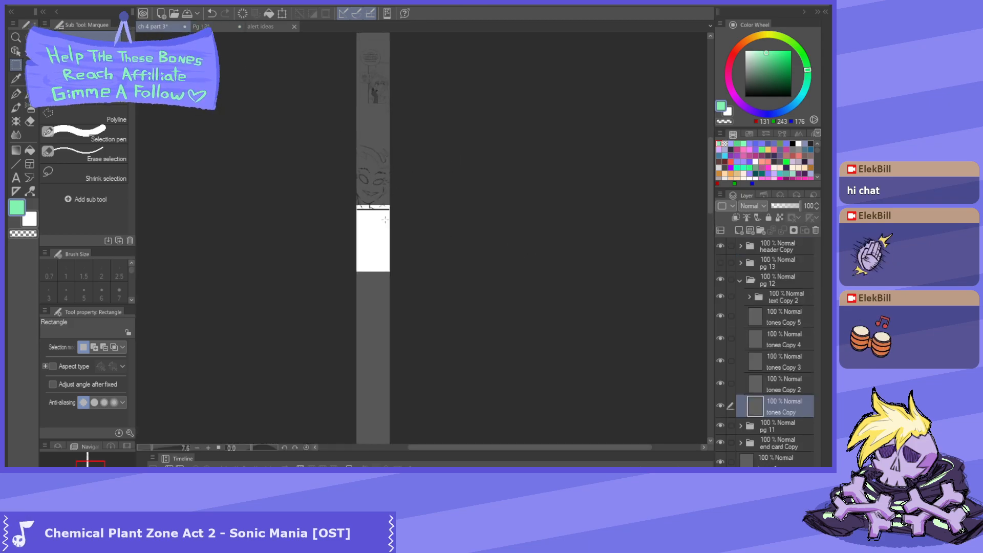
scroll(383, 219, down, 3)
key(ctrl+t)
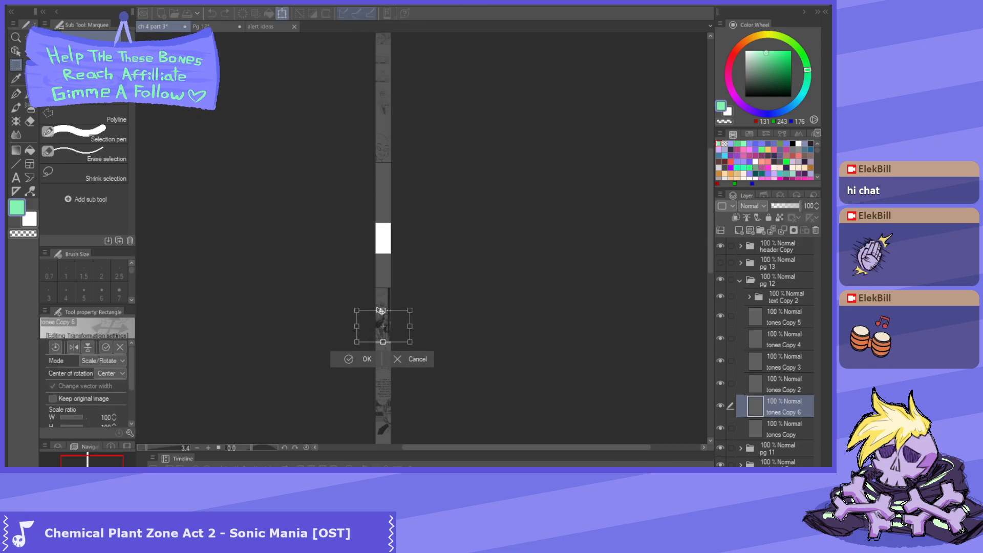
drag(399, 306, 404, 177)
key(ctrl+z)
drag(403, 318, 405, 179)
click(366, 218)
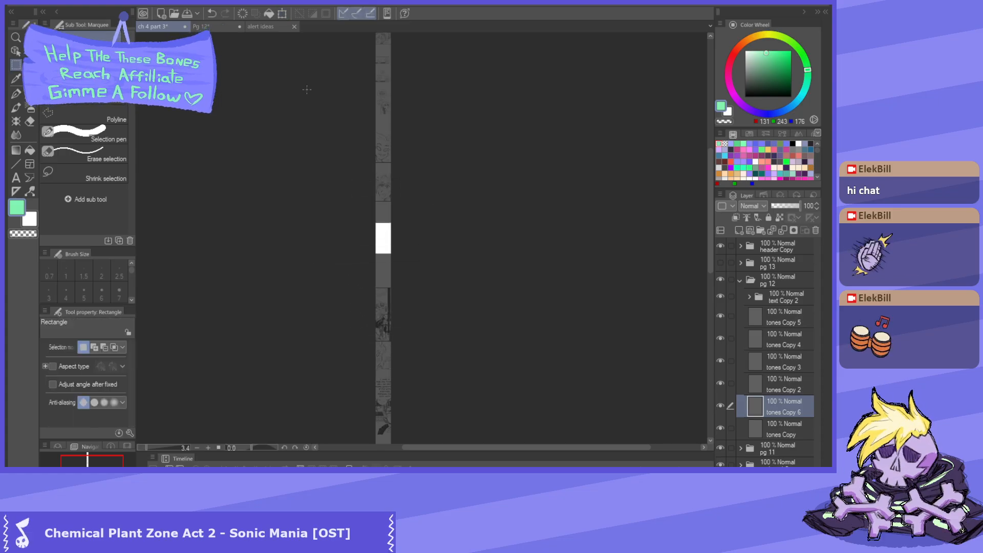
- Replace the selection in Pg 12 with a rectangle around the second-row left panel to copy it
click(209, 26)
scroll(350, 148, down, 6)
key(ctrl+d)
scroll(233, 302, up, 8)
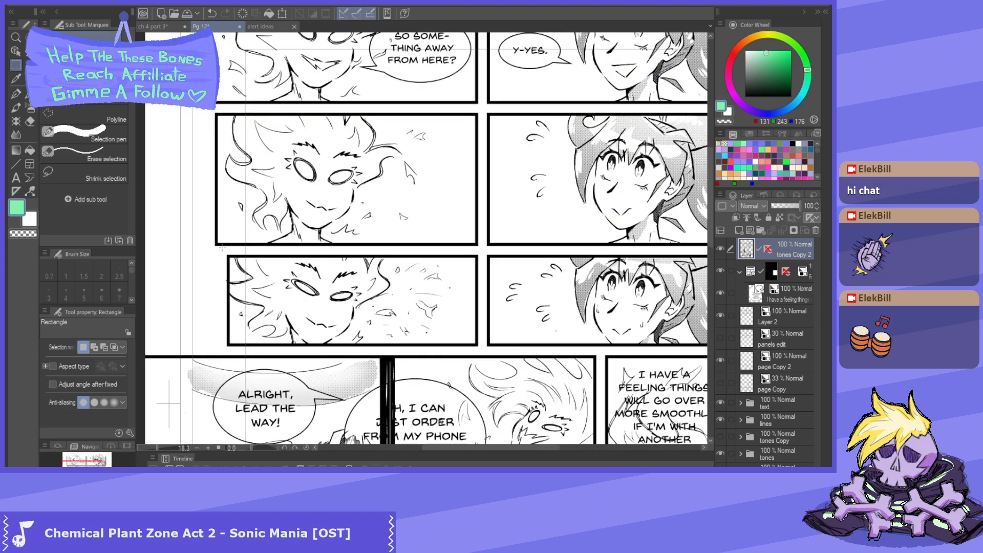
drag(464, 273, 483, 250)
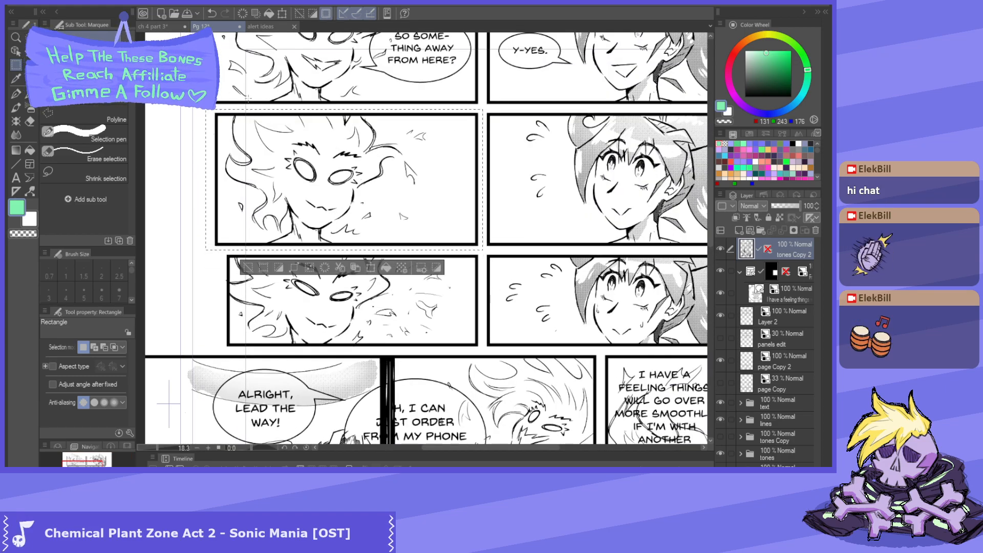
- Paste the second-row left panel into ch 4 part 3 and move it directly below the "Y-yes." panel
click(162, 27)
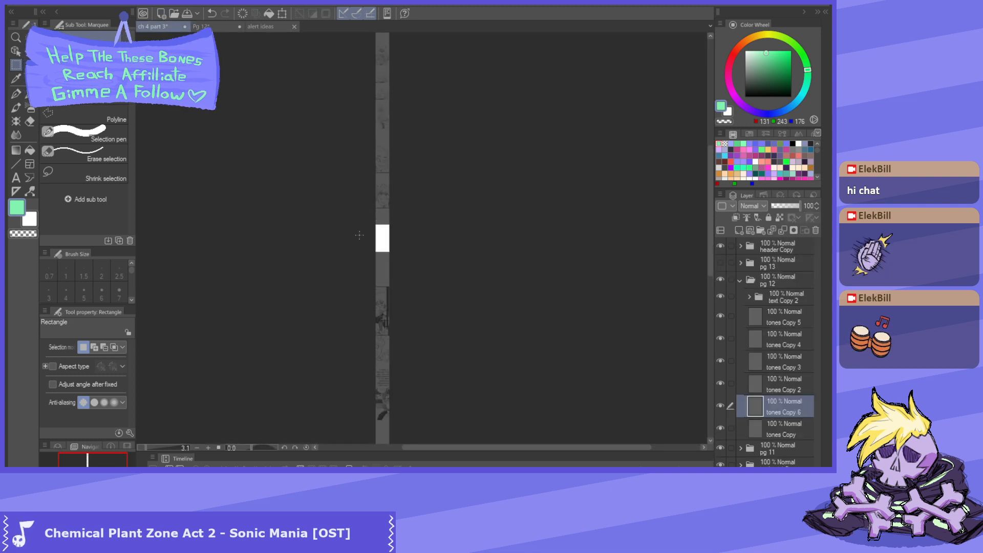
key(ctrl+t)
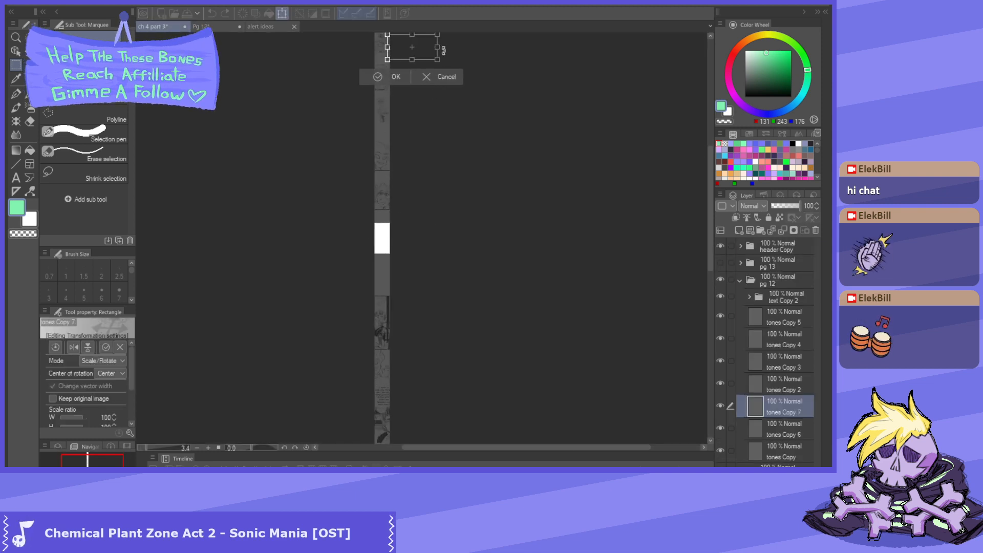
drag(429, 61, 403, 243)
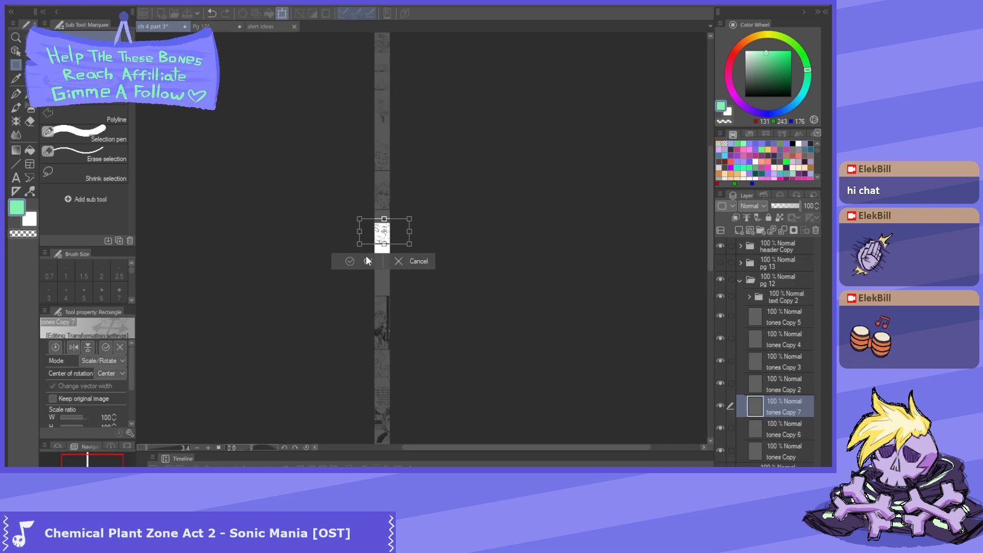
click(367, 260)
- Replace the selection in Pg 12 with a rectangle around the second-row right panel to copy it
click(223, 27)
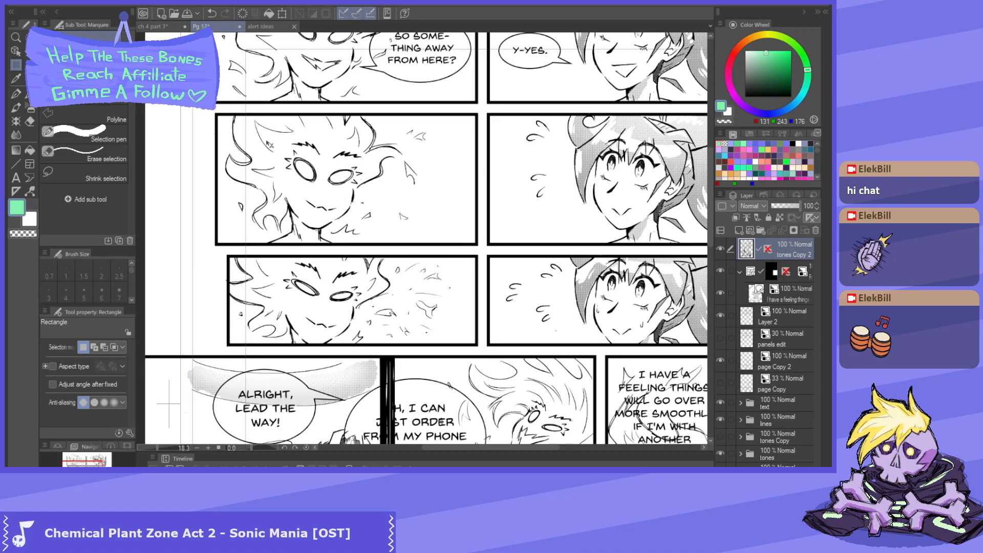
scroll(288, 139, up, 3)
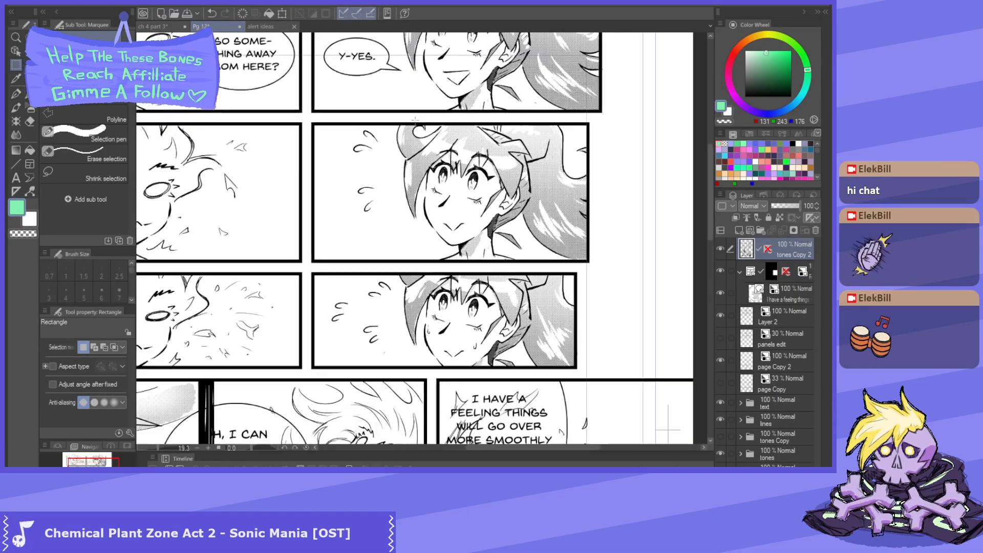
drag(285, 124, 624, 285)
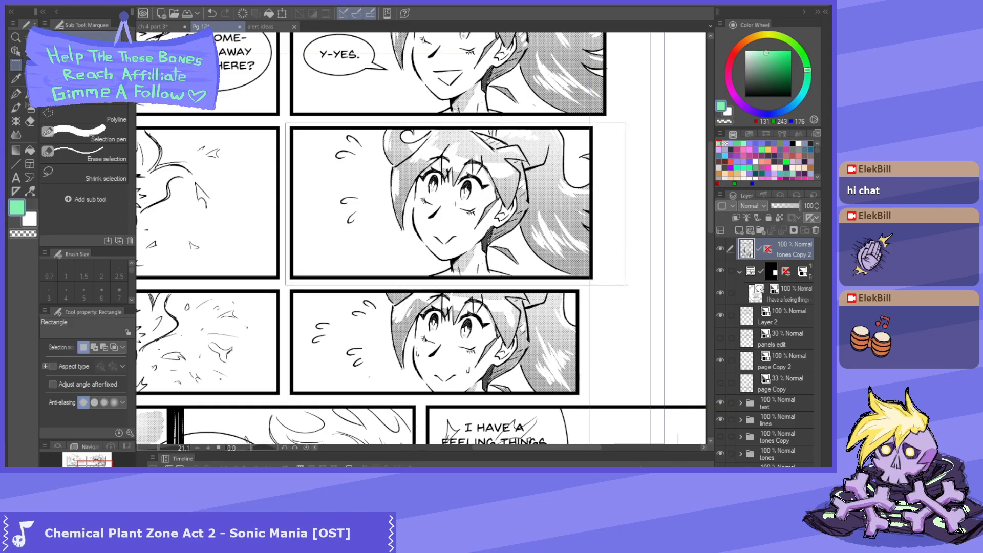
- Paste the second-row right panel into ch 4 part 3 and place it beneath the second-row left panel
click(153, 26)
scroll(397, 242, up, 3)
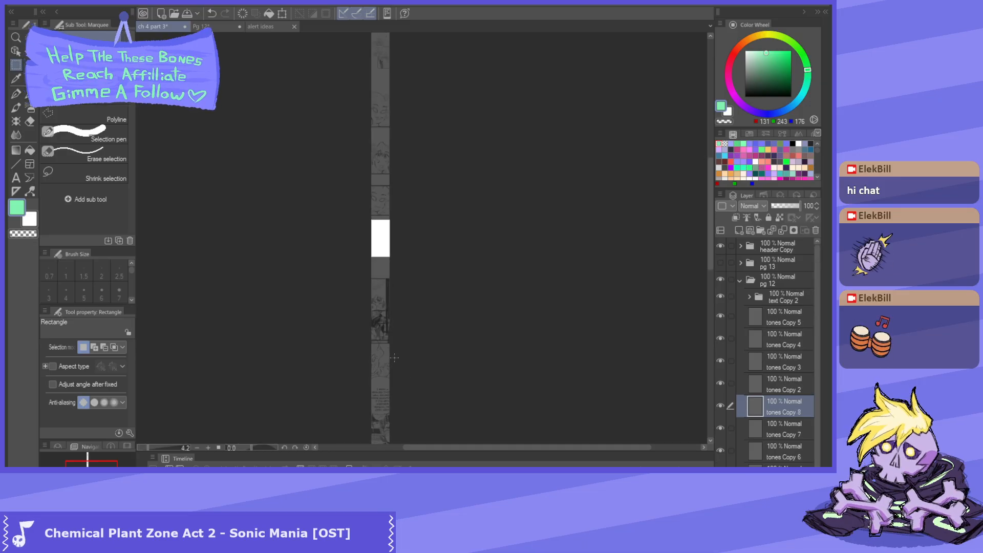
key(k)
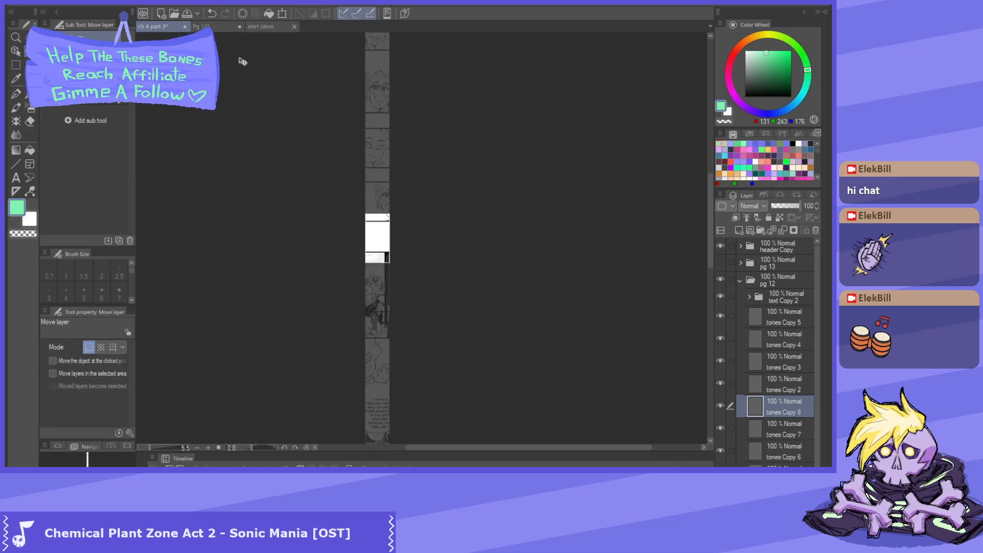
- Select the third-row left panel in Pg 12 with a rectangular selection to copy it
click(211, 26)
scroll(532, 105, down, 6)
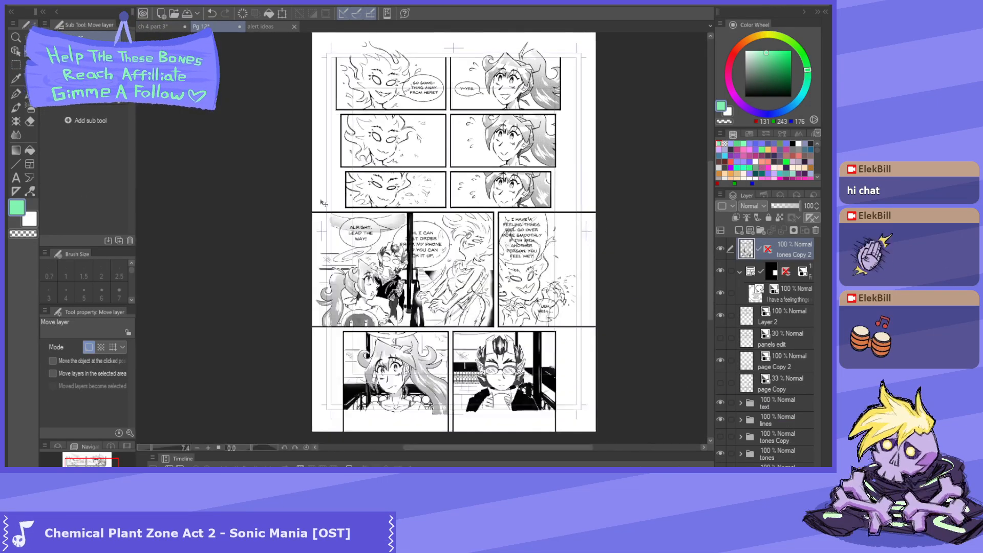
scroll(310, 202, up, 3)
key(m)
scroll(310, 204, down, 3)
scroll(348, 236, up, 5)
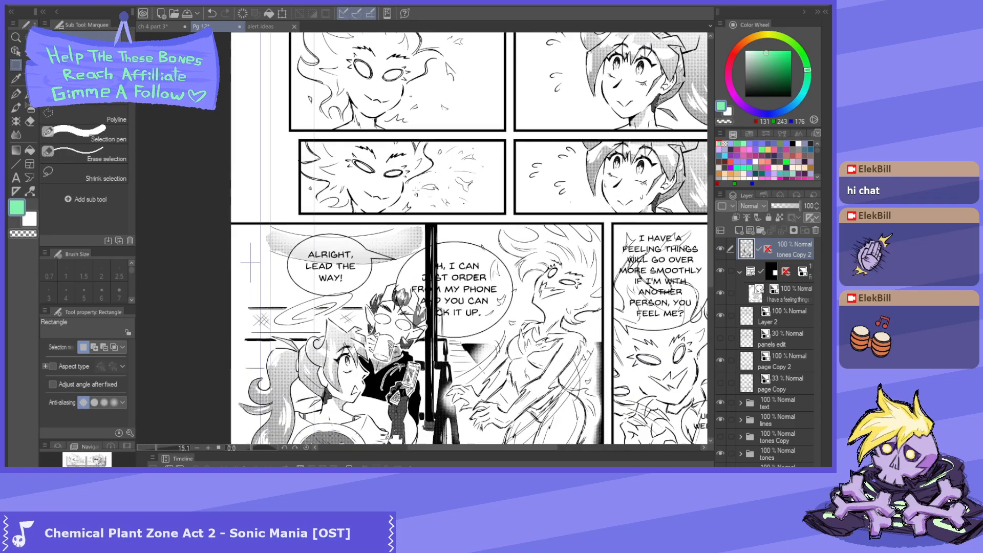
scroll(501, 185, down, 3)
scroll(500, 184, up, 2)
scroll(356, 186, up, 2)
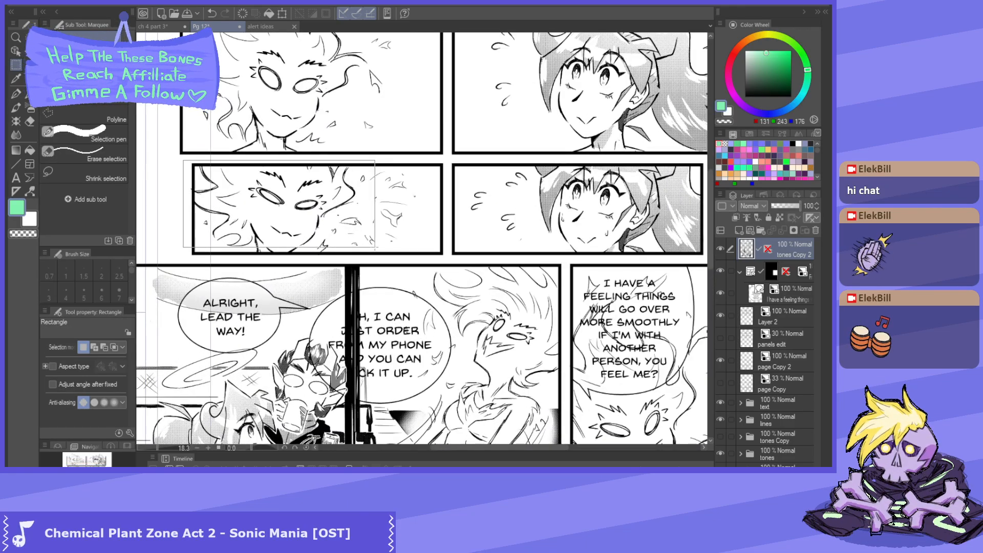
drag(442, 256, 448, 257)
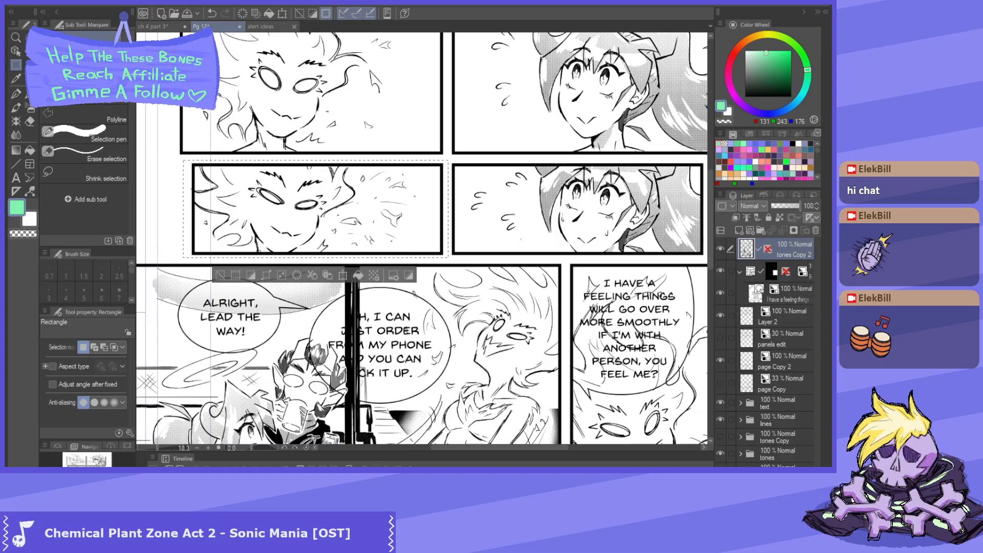
- Paste the third-row left panel into ch 4 part 3 and move it below the second-row right panel
click(156, 27)
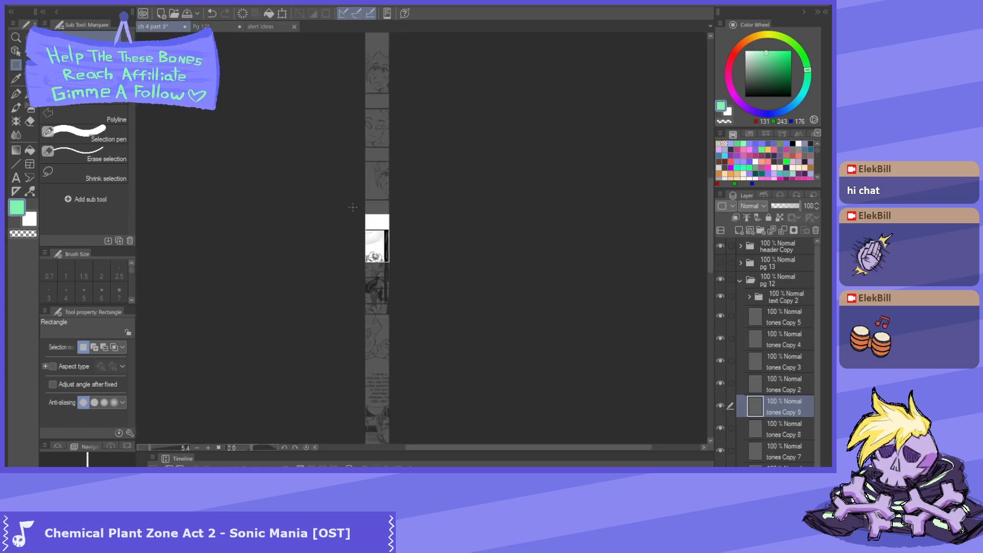
key(ctrl+t)
drag(398, 279, 403, 209)
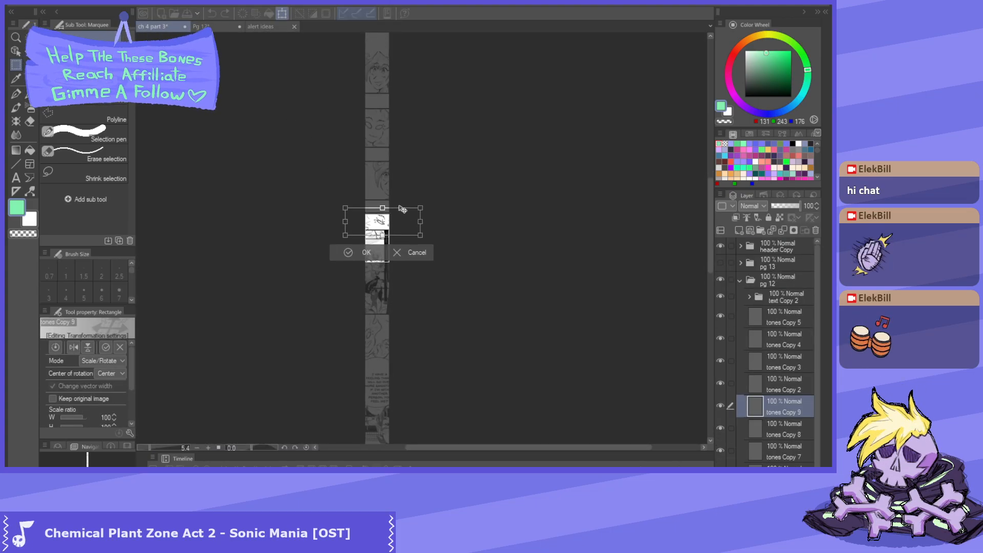
key(Return)
- Replace the selection in Pg 12 with a rectangle around the third-row right panel to copy it
click(215, 26)
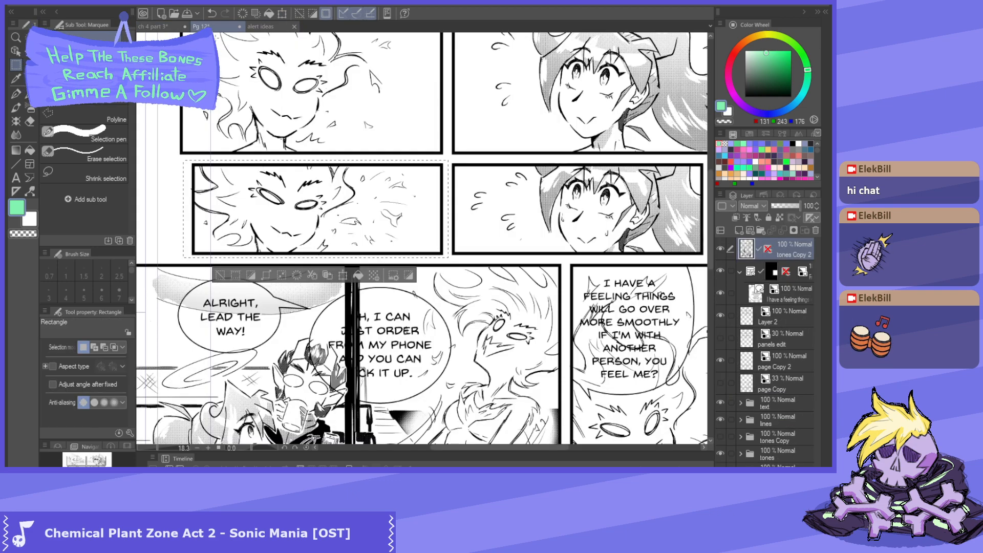
scroll(355, 178, up, 3)
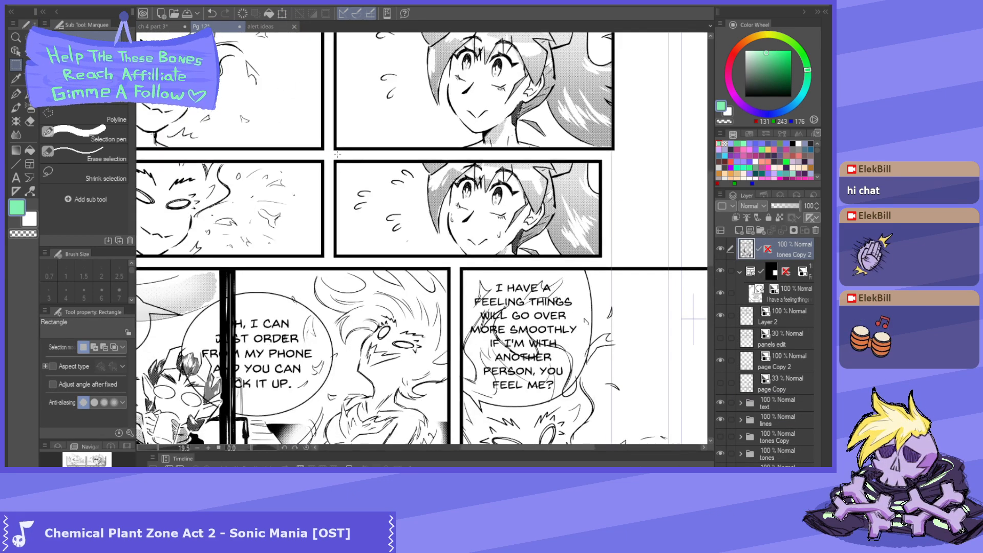
drag(432, 190, 645, 260)
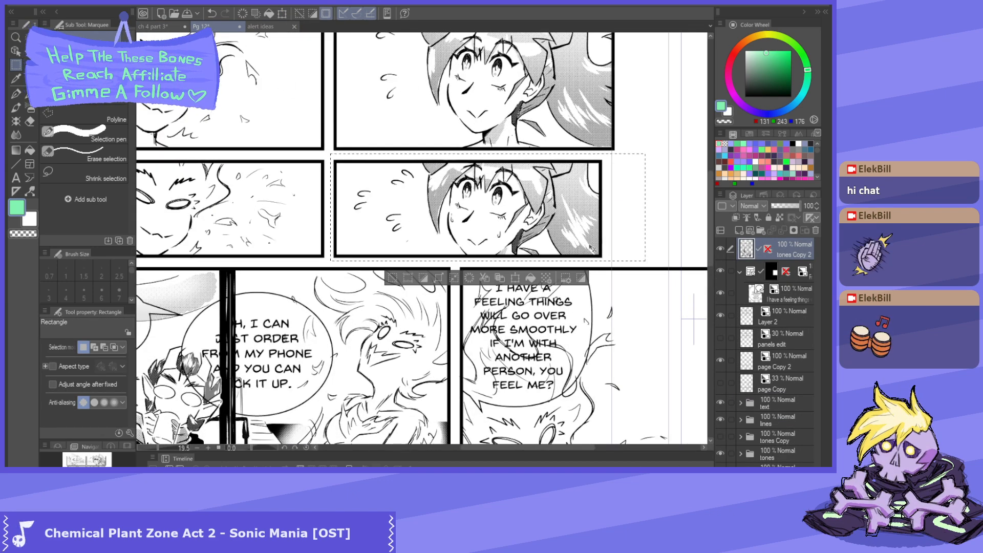
- Paste the third-row right panel into ch 4 part 3 and place it below the third-row left panel
click(159, 26)
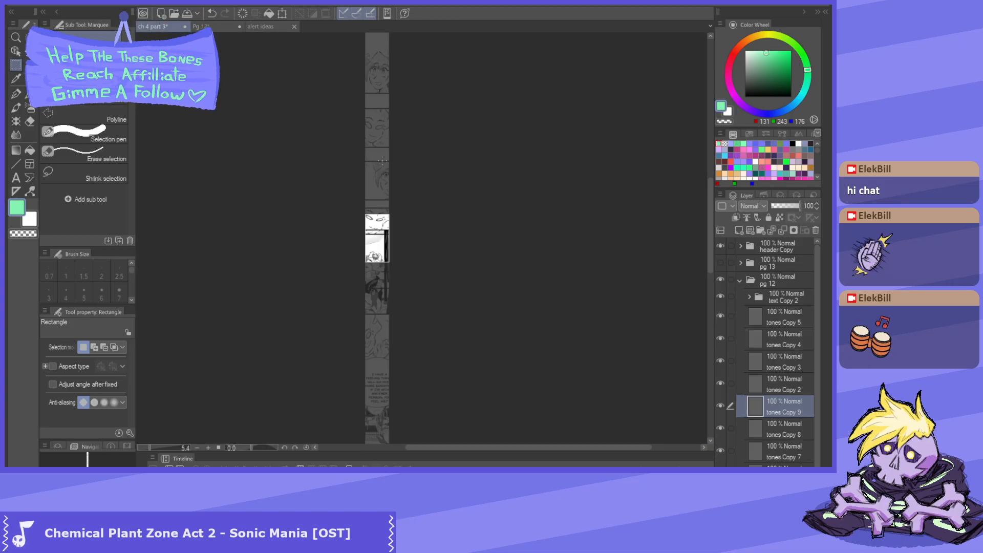
key(k)
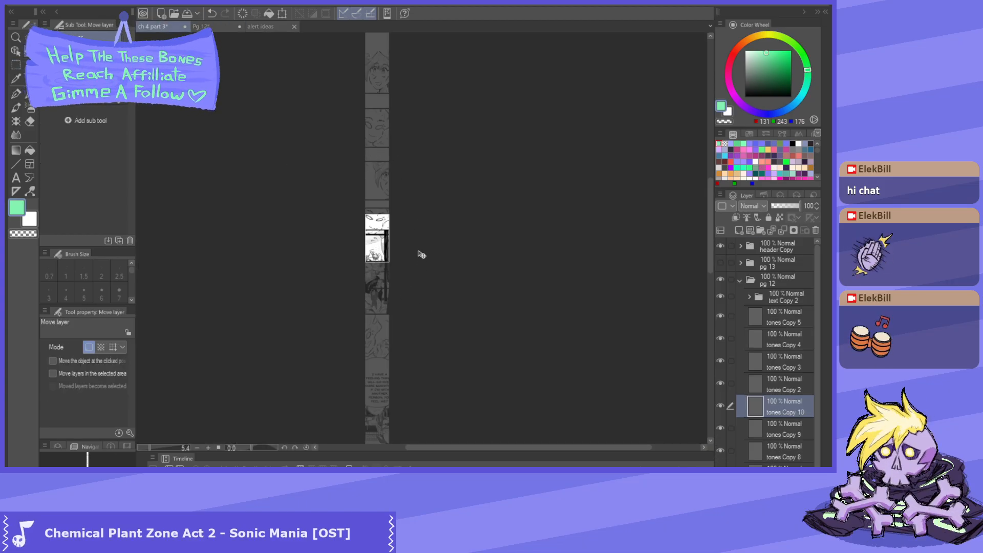
scroll(401, 248, up, 1)
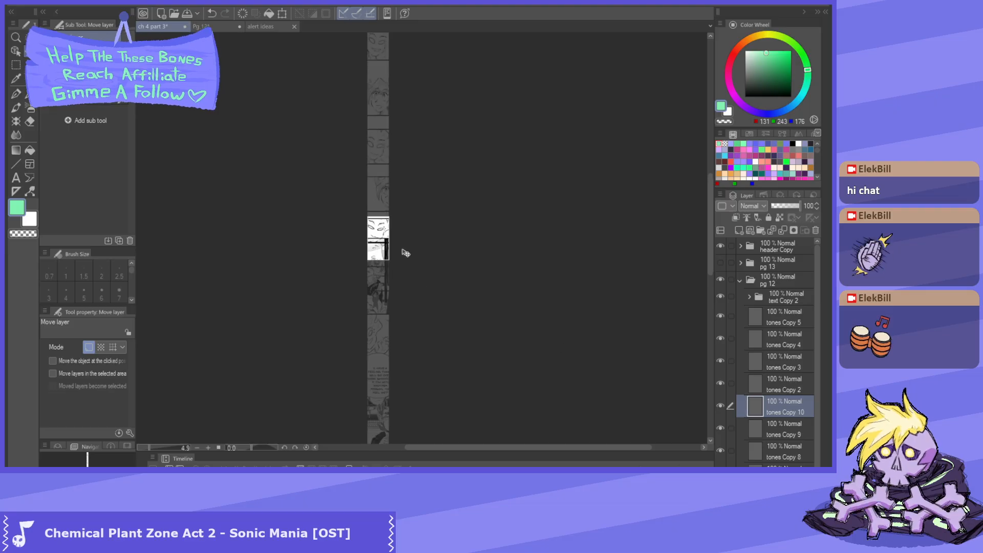
- Hide the tones Copy 2, 3, 4 and 5 layers in the pg 12 folder
drag(723, 315, 719, 389)
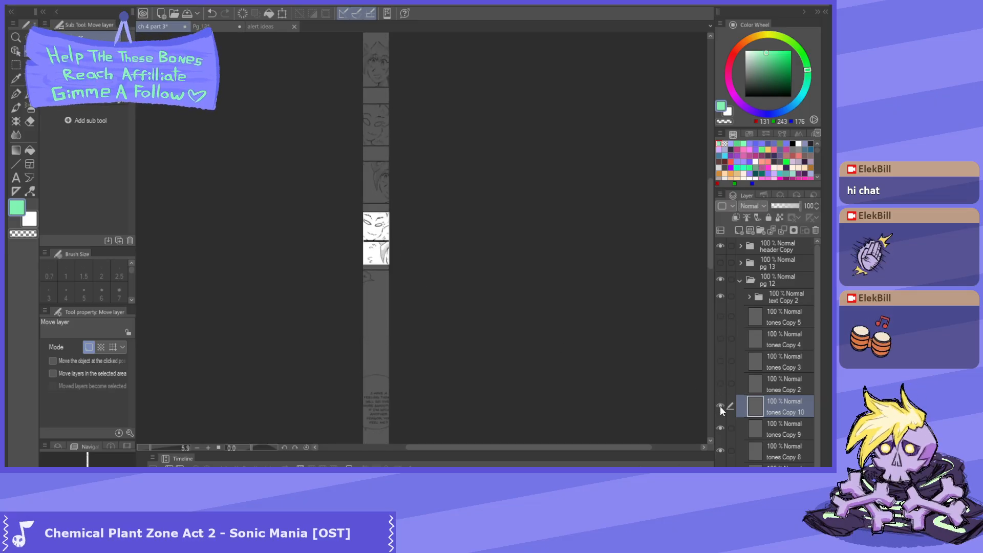
click(721, 429)
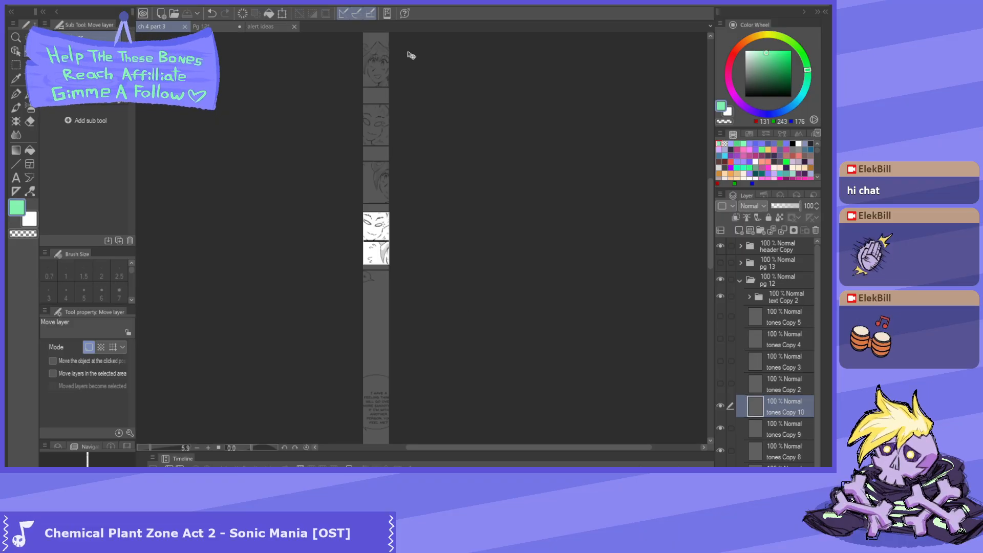
scroll(390, 265, down, 2)
scroll(394, 158, up, 1)
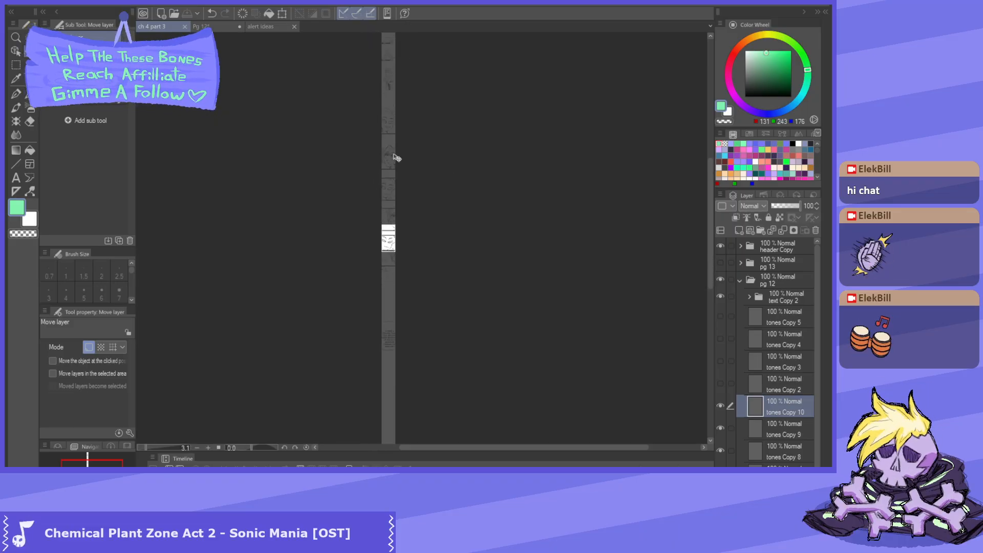
scroll(378, 206, down, 1)
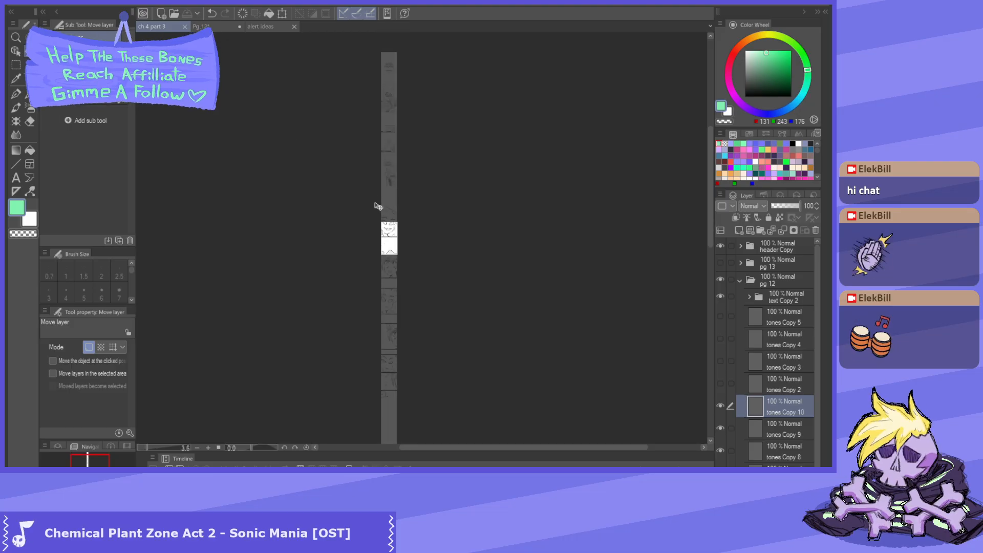
click(16, 51)
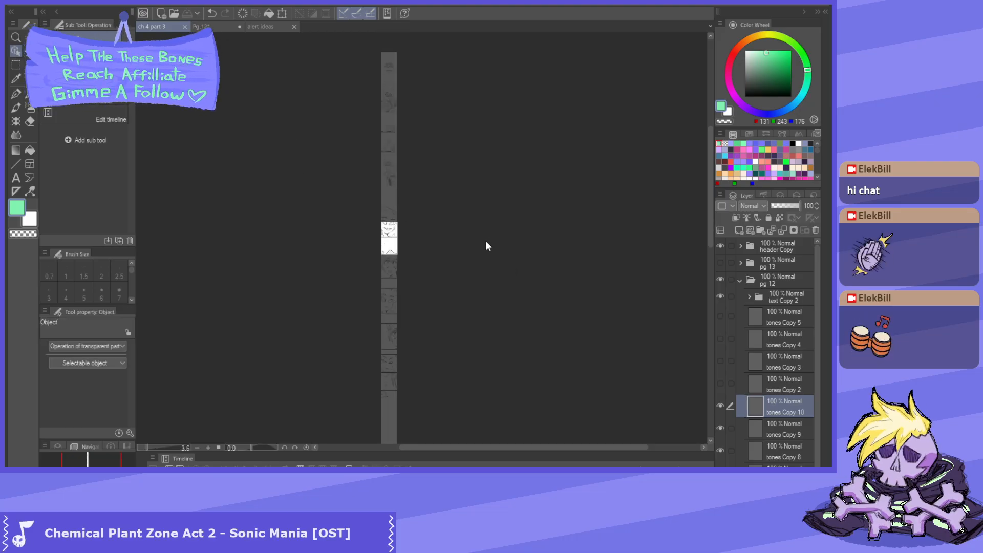
click(722, 407)
click(720, 408)
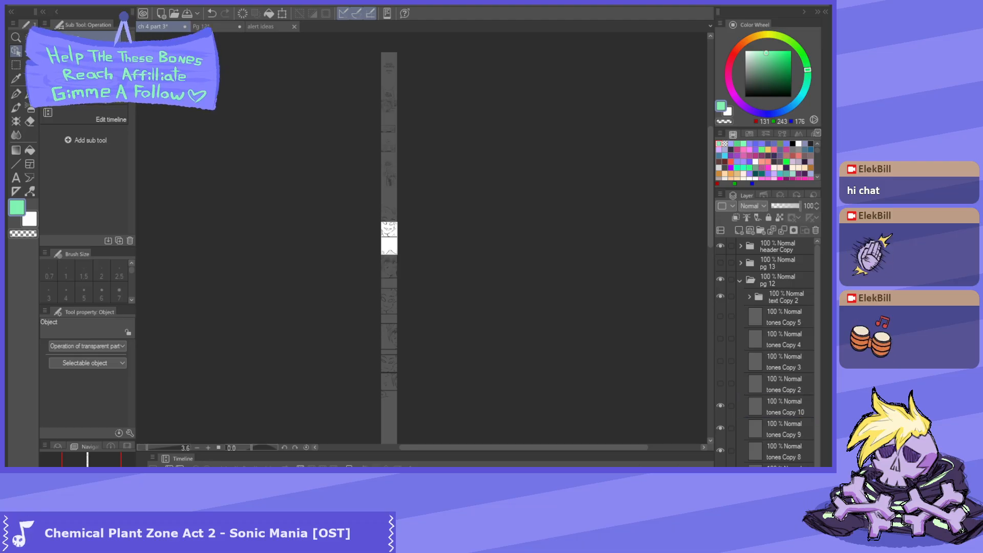
key(ctrl+t)
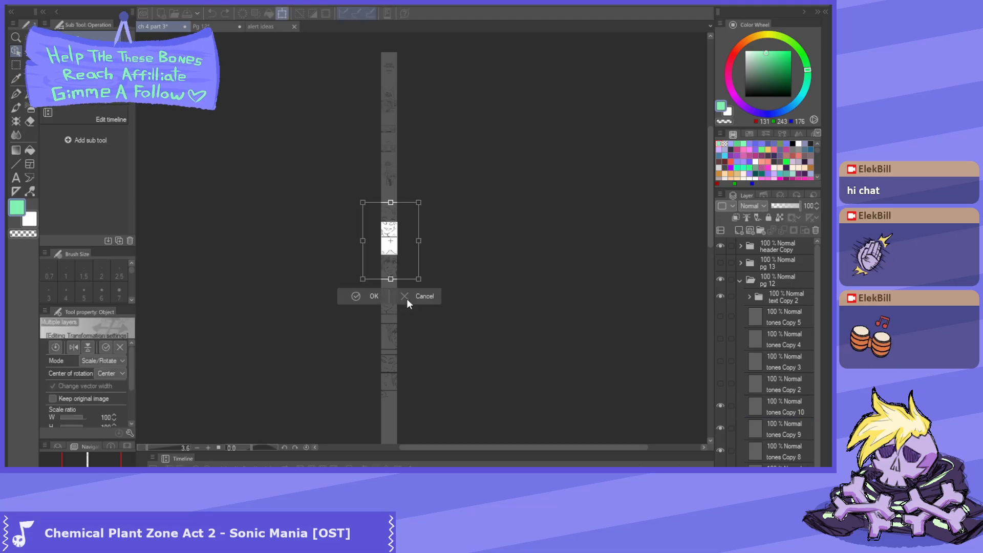
scroll(406, 299, up, 3)
click(420, 315)
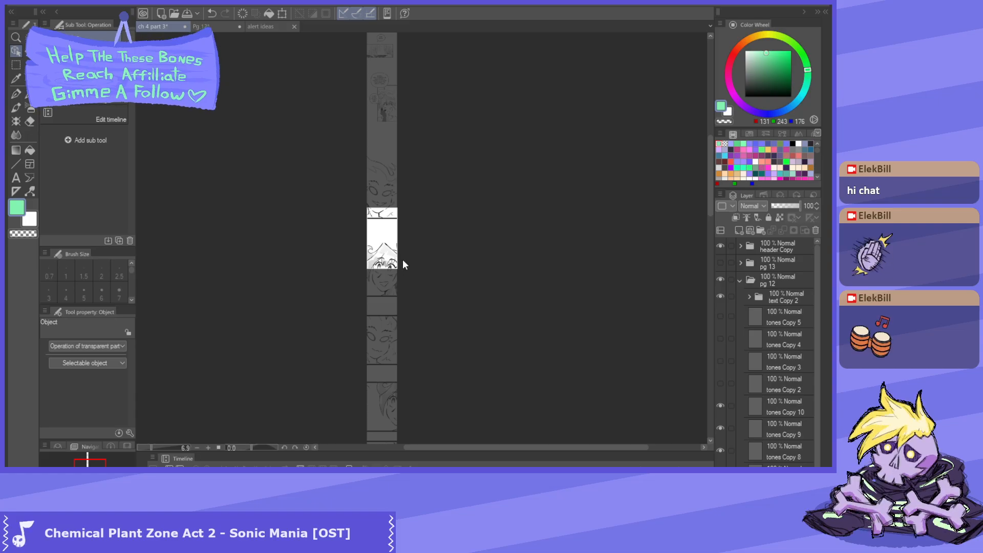
scroll(403, 259, down, 1)
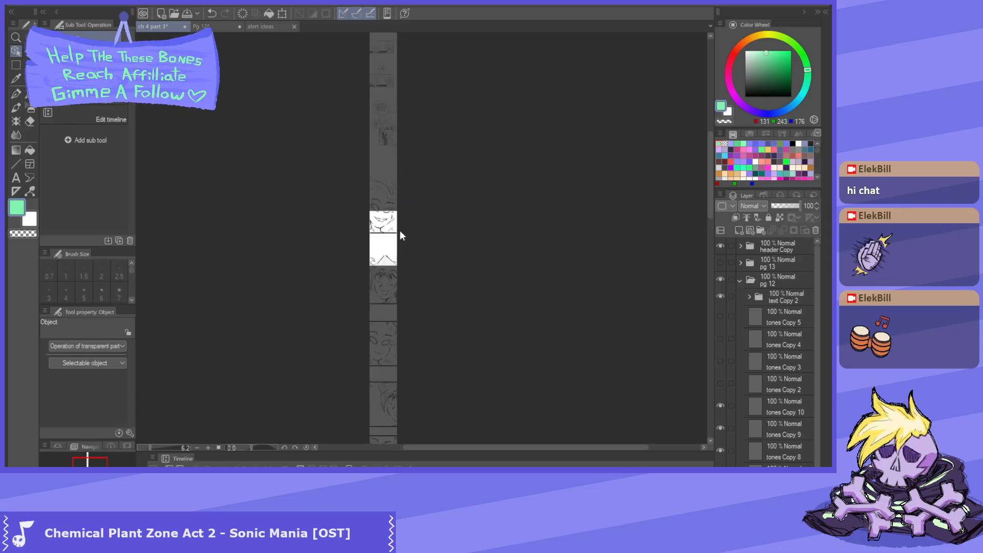
key(ctrl+t)
click(405, 322)
scroll(408, 308, down, 2)
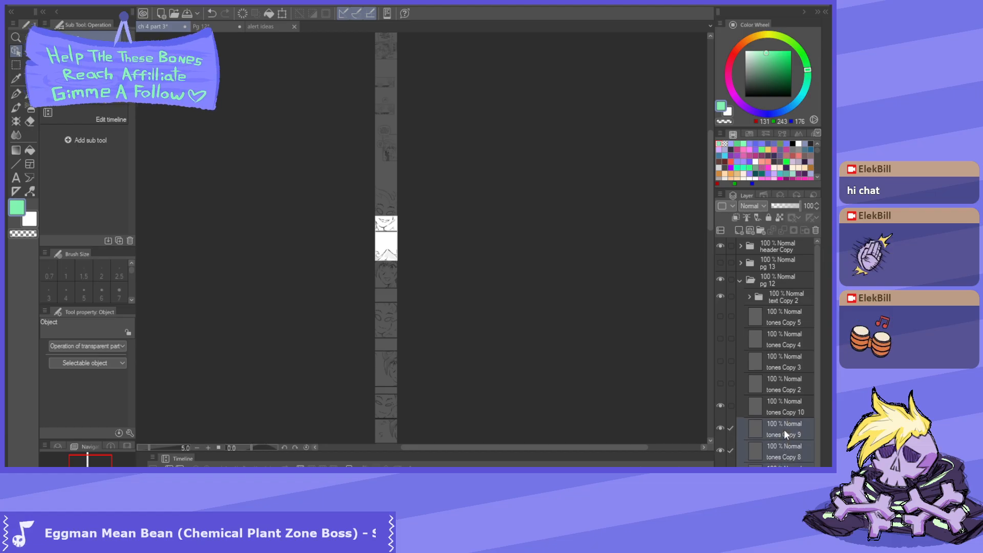
- Add tones Copy 10 to the selected pg 12 layers, scale them all together to 53%, and shift them over the strip
ctrl+click(781, 400)
key(ctrl+t)
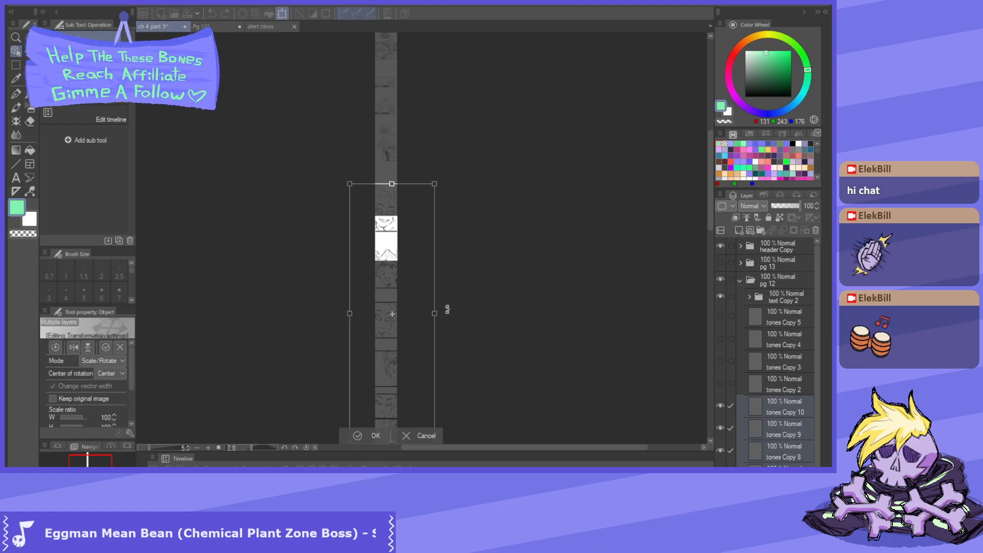
scroll(413, 389, down, 2)
drag(396, 407, 389, 316)
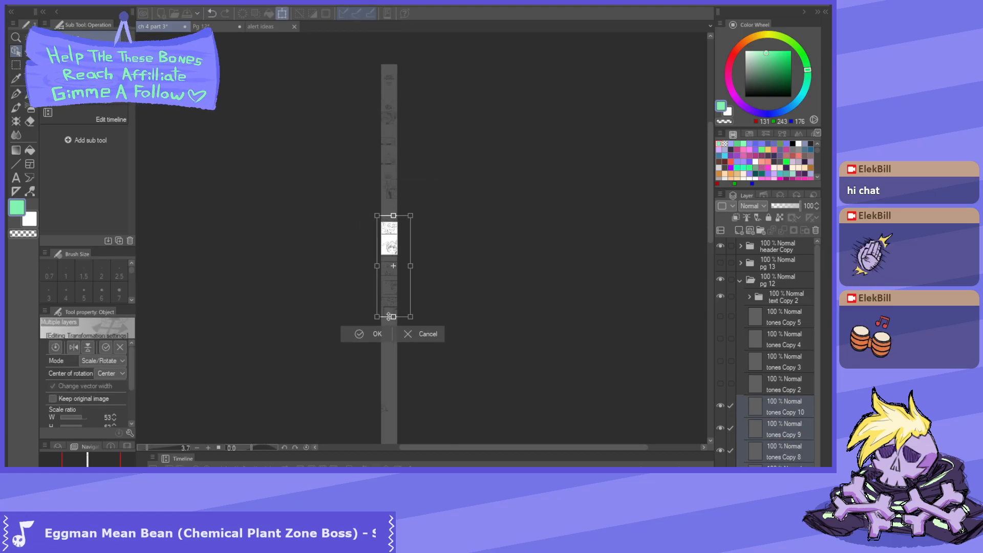
scroll(398, 254, up, 5)
drag(395, 251, 385, 245)
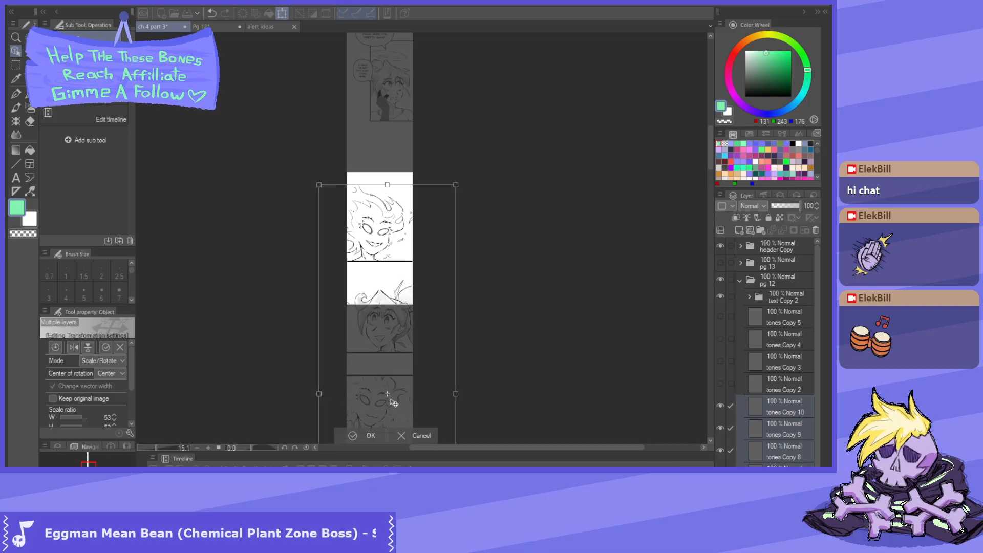
- Reduce the selected pg 12 panels to 45% and reposition them across the strip's width below pg 11
scroll(408, 196, down, 2)
scroll(363, 300, up, 2)
drag(338, 342, 357, 342)
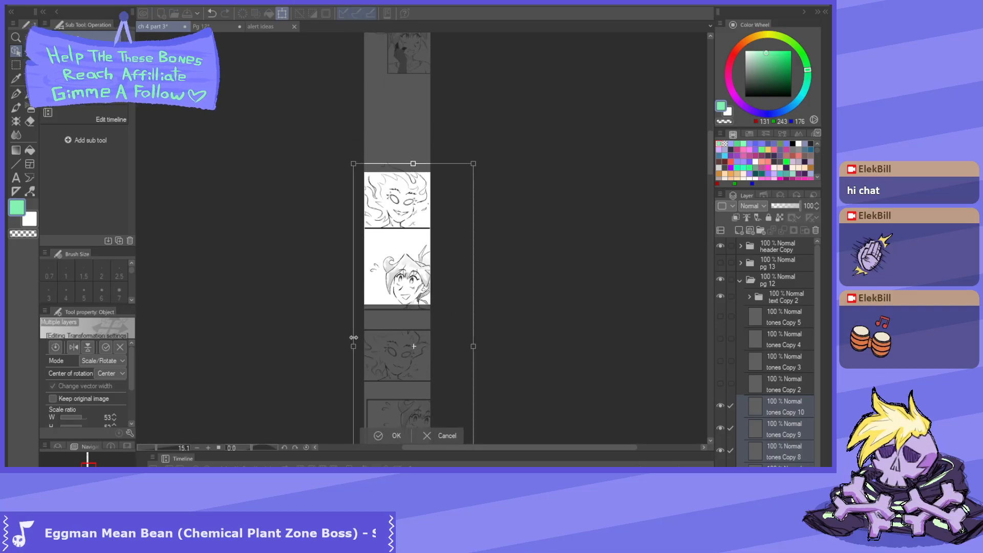
scroll(385, 259, up, 2)
mouse_move(385, 259)
mouse_down()
mouse_move(357, 256)
mouse_move(376, 256)
mouse_up()
scroll(464, 381, down, 1)
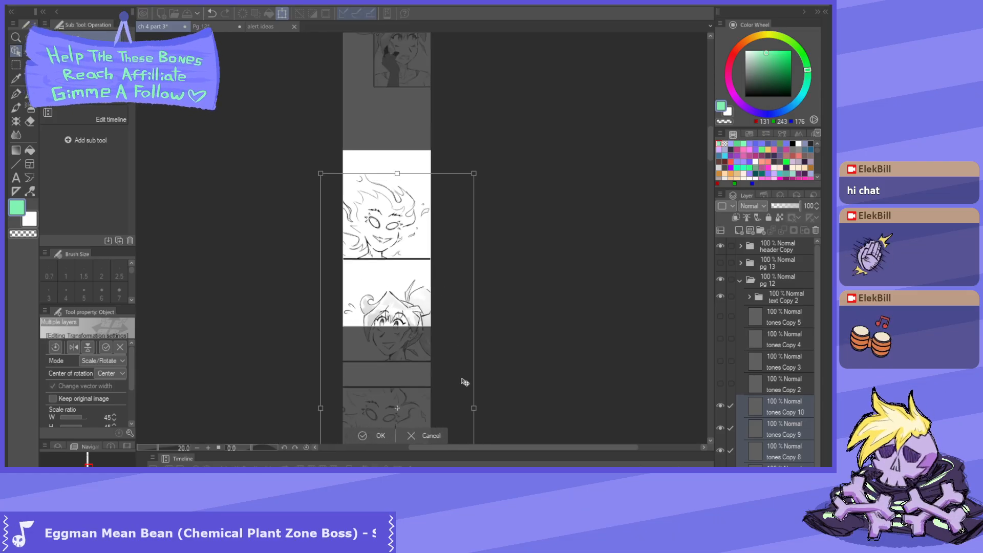
- Scale the selected pg 12 panels to 41%, move them slightly up on the strip, and apply the transformation
drag(472, 409, 460, 408)
drag(393, 264, 391, 238)
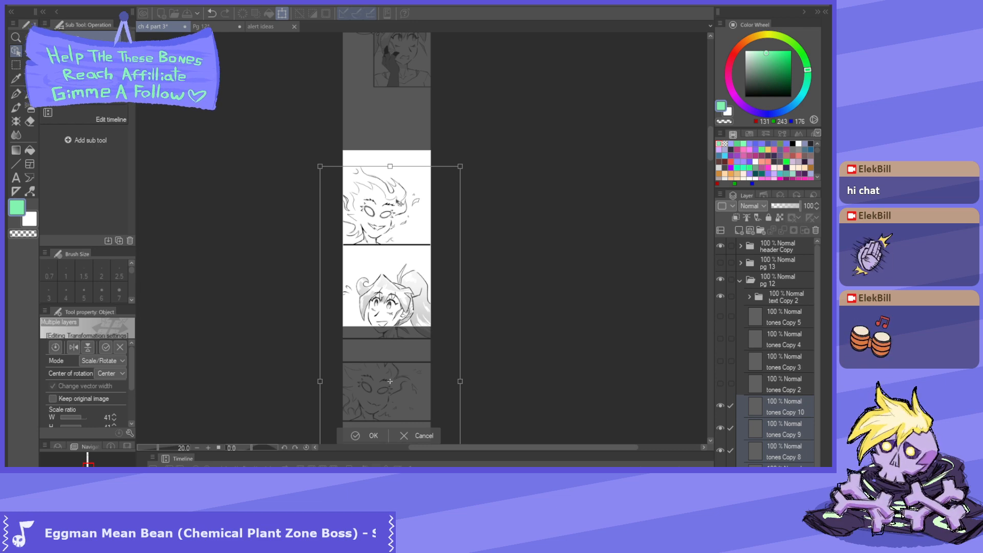
scroll(404, 193, down, 2)
scroll(405, 193, down, 1)
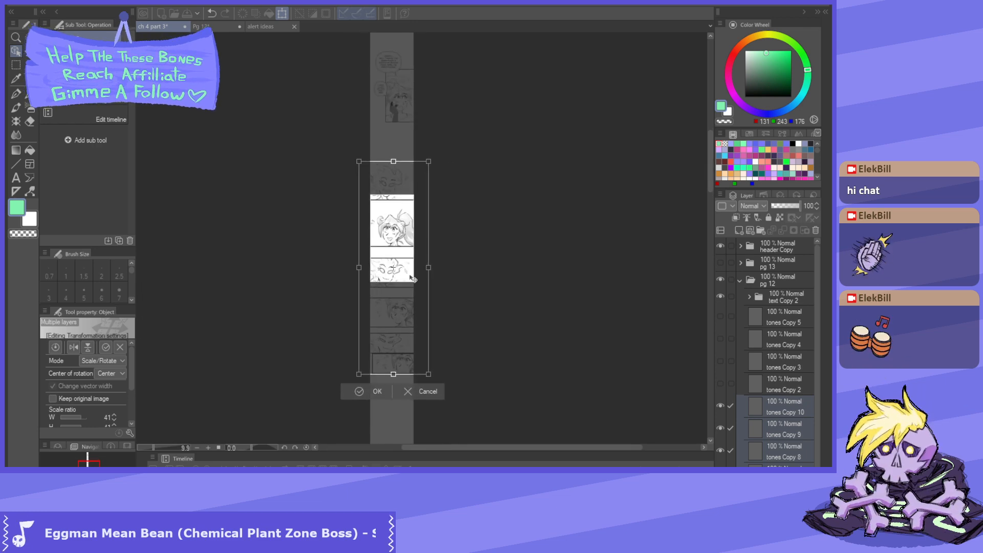
scroll(388, 207, up, 5)
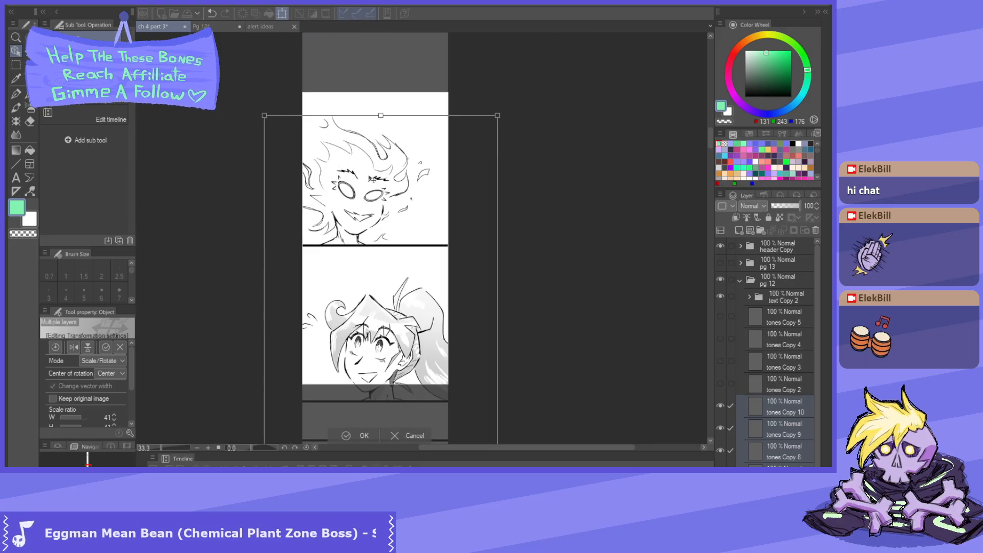
scroll(386, 193, down, 1)
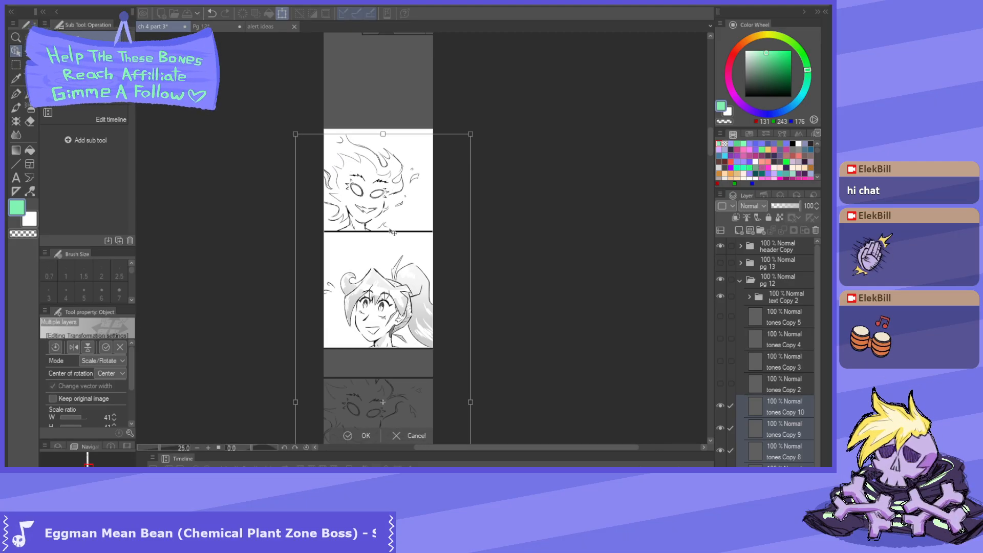
scroll(408, 229, down, 1)
scroll(391, 333, up, 1)
key(Return)
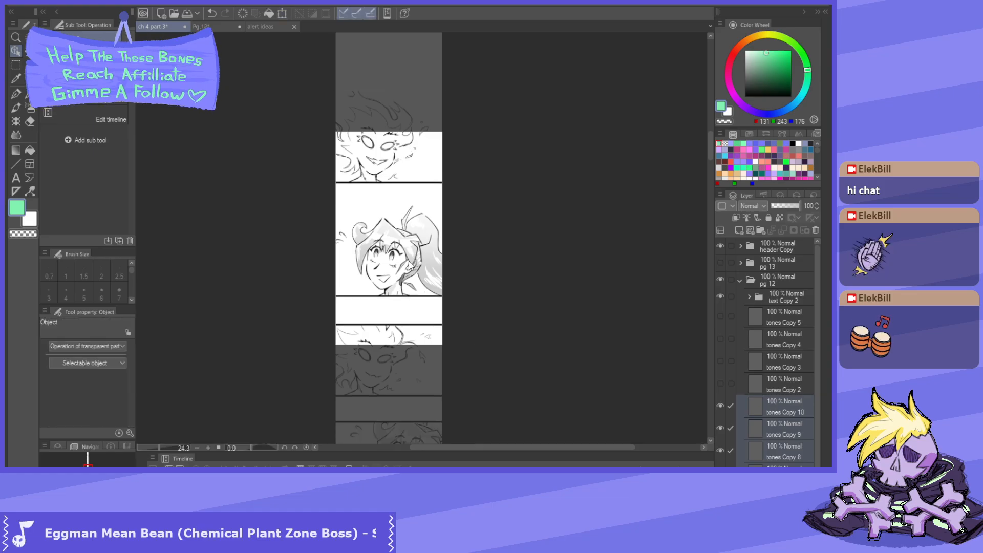
- Examine the scaled pg 12 panels along the strip, from the gap below pg 11 down to the last panel
scroll(409, 153, down, 3)
scroll(415, 145, up, 3)
scroll(414, 146, up, 1)
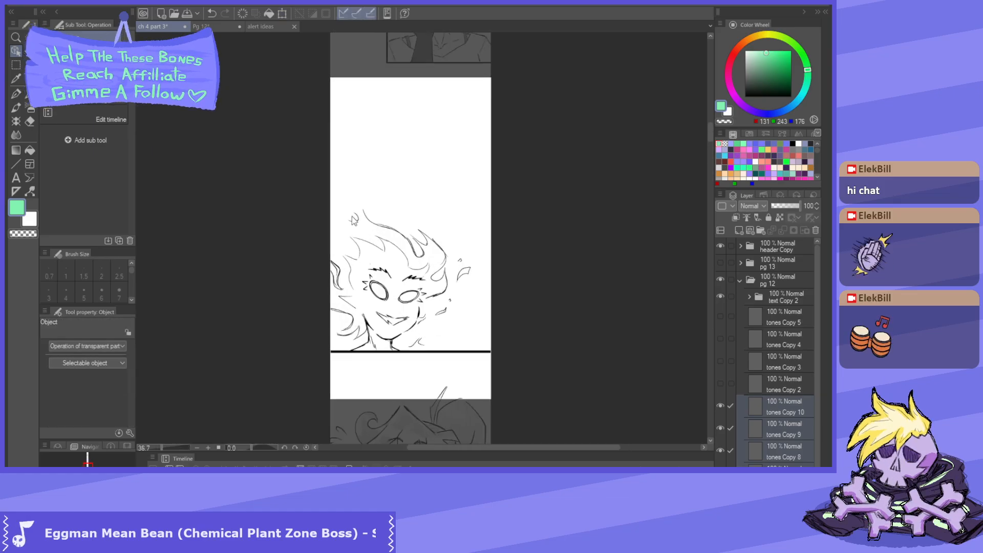
scroll(409, 194, down, 3)
scroll(407, 209, down, 2)
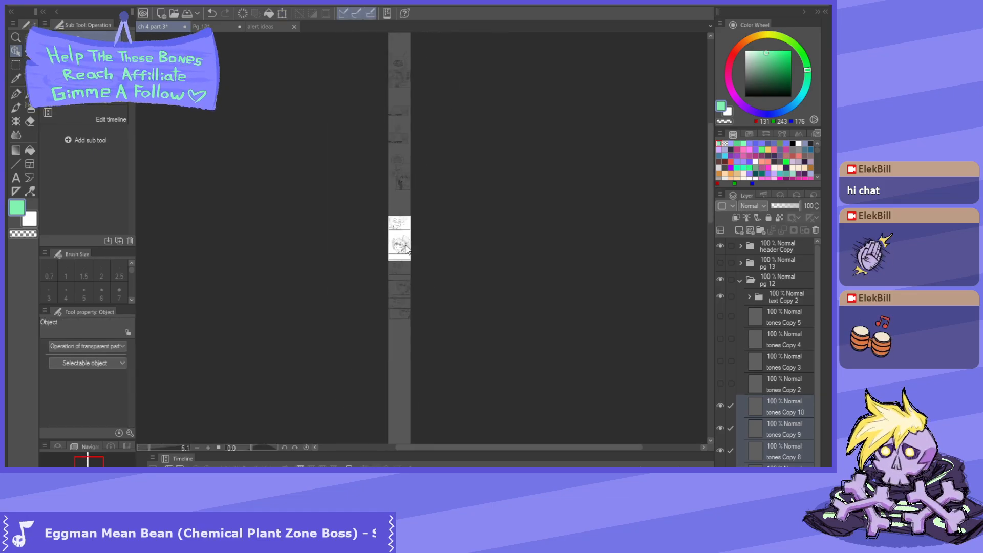
scroll(400, 263, up, 2)
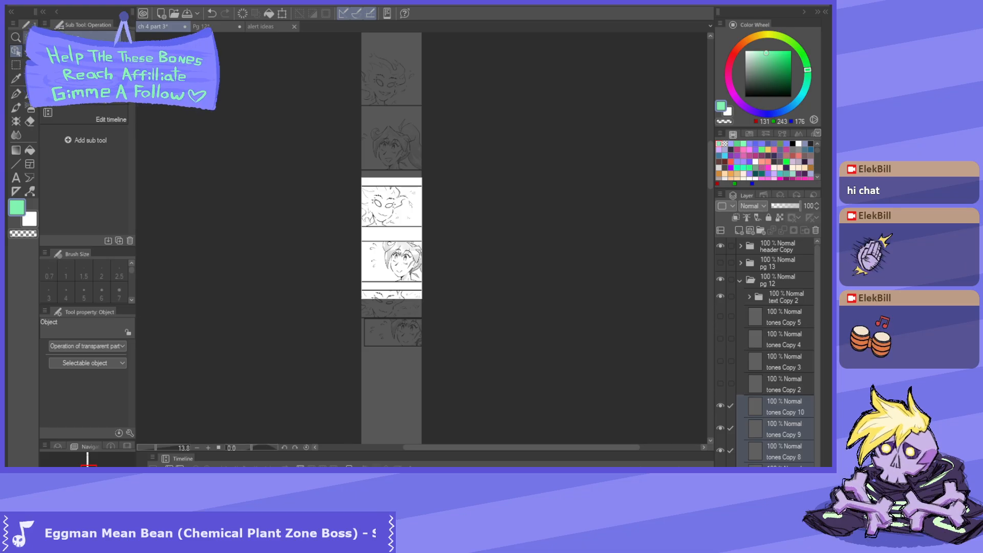
scroll(384, 154, up, 6)
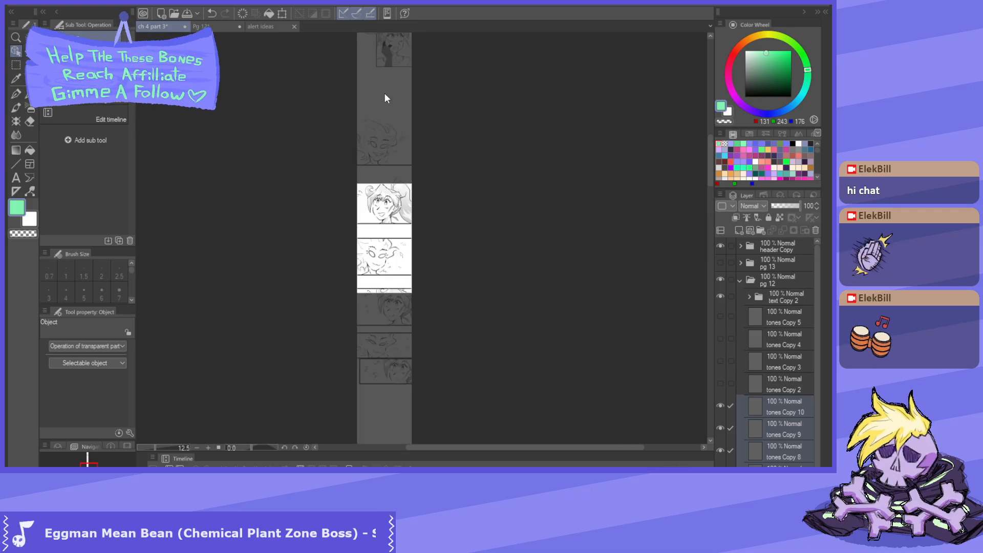
scroll(379, 318, up, 3)
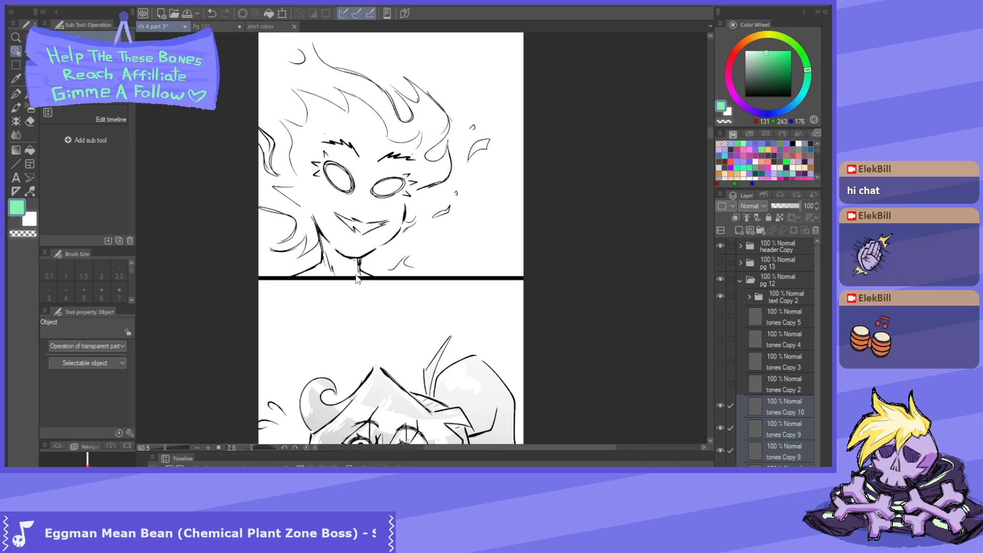
scroll(357, 256, down, 4)
- Reposition the flame-haired character horizontally in the first pg 12 panel, and shift the ponytailed girl right in the second panel
mouse_move(357, 253)
mouse_down()
mouse_move(381, 250)
mouse_move(361, 250)
mouse_up()
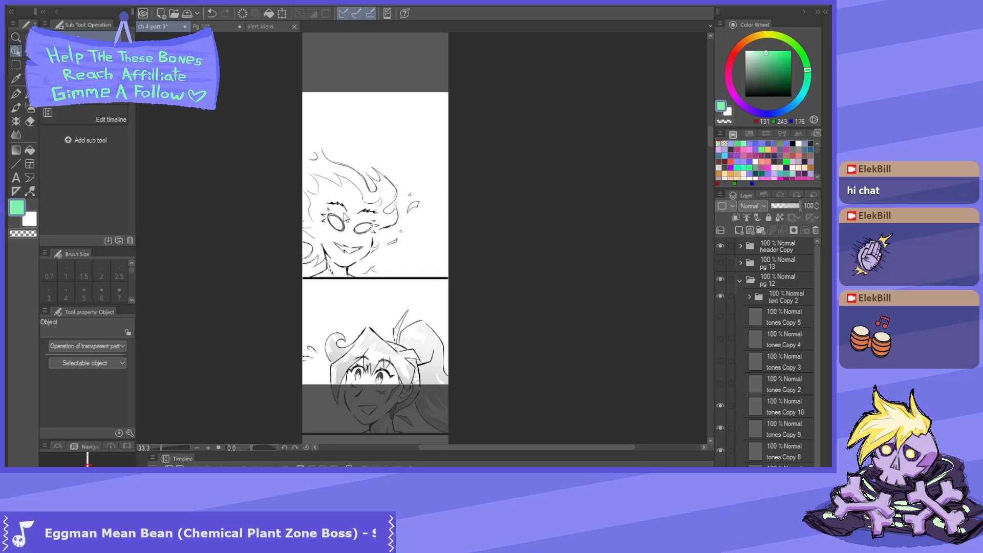
scroll(360, 248, up, 5)
drag(383, 214, 391, 215)
scroll(364, 225, down, 5)
scroll(363, 205, up, 2)
scroll(364, 208, up, 1)
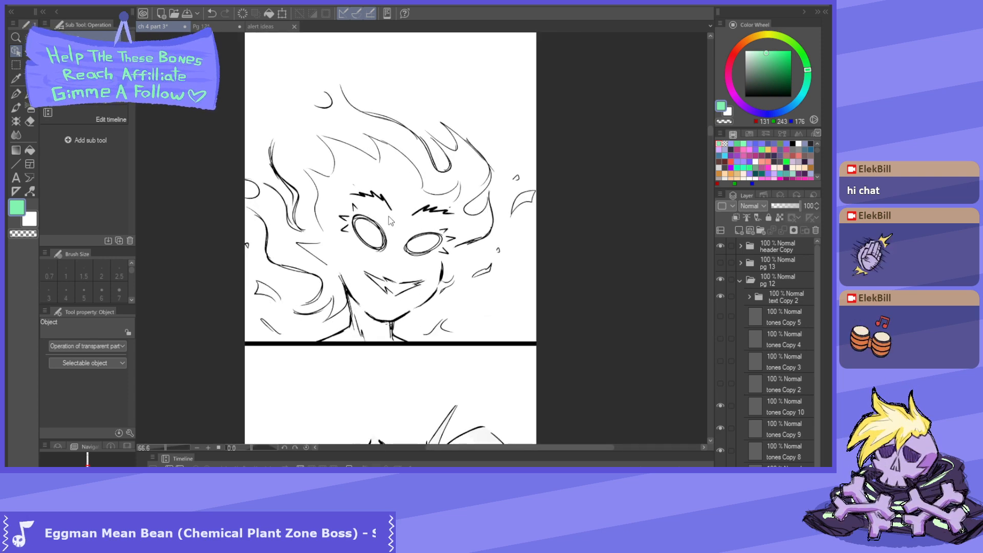
scroll(387, 240, down, 1)
key(k)
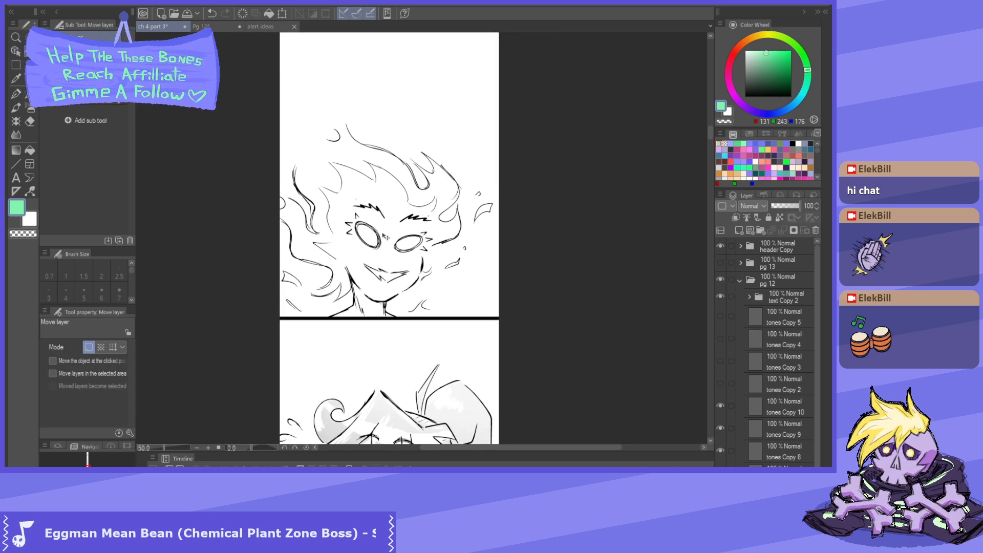
drag(379, 237, 374, 238)
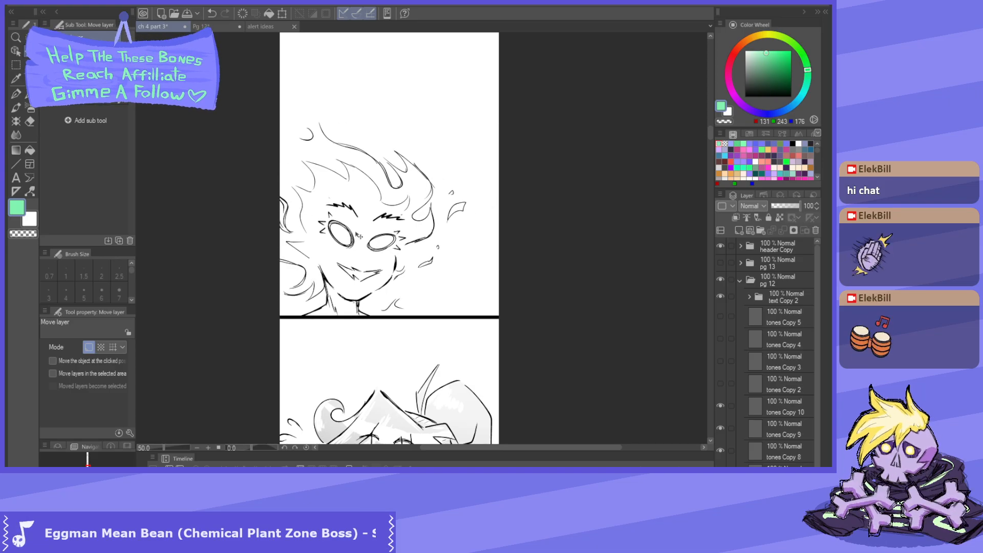
scroll(361, 194, down, 2)
scroll(330, 249, up, 2)
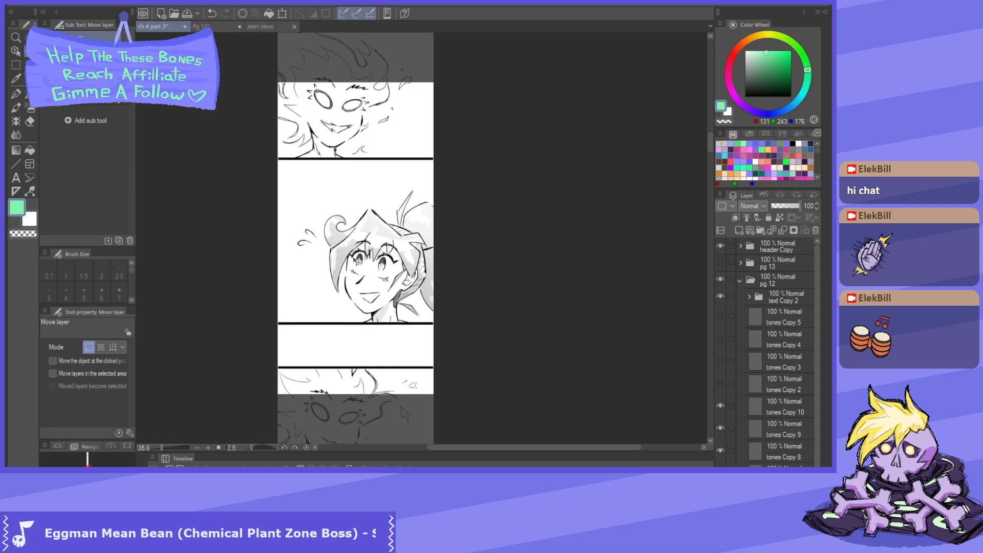
- Examine the spacing between the pg 12 panels and compare it with the finished pg 11 panels higher up the strip
scroll(356, 260, down, 4)
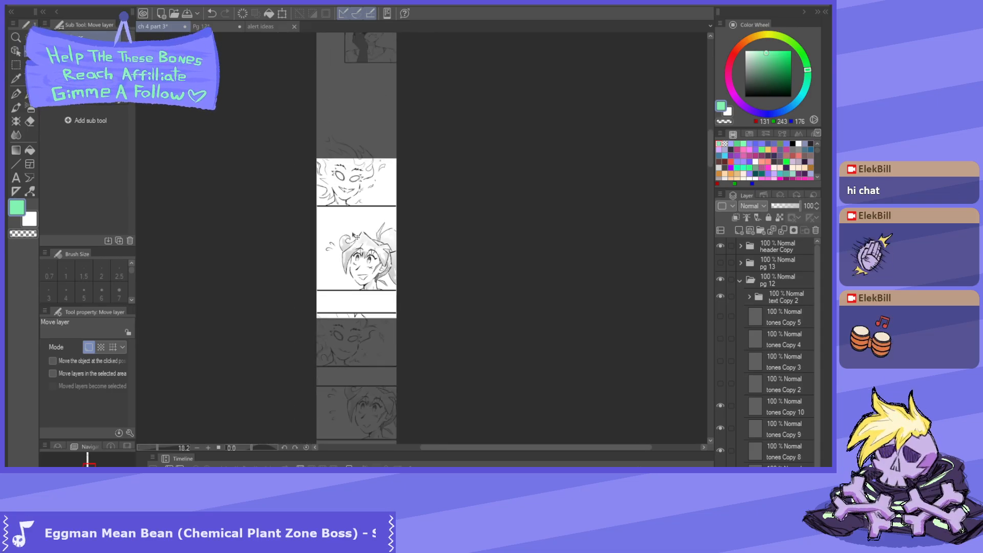
scroll(353, 236, down, 1)
scroll(314, 398, up, 2)
scroll(385, 285, down, 4)
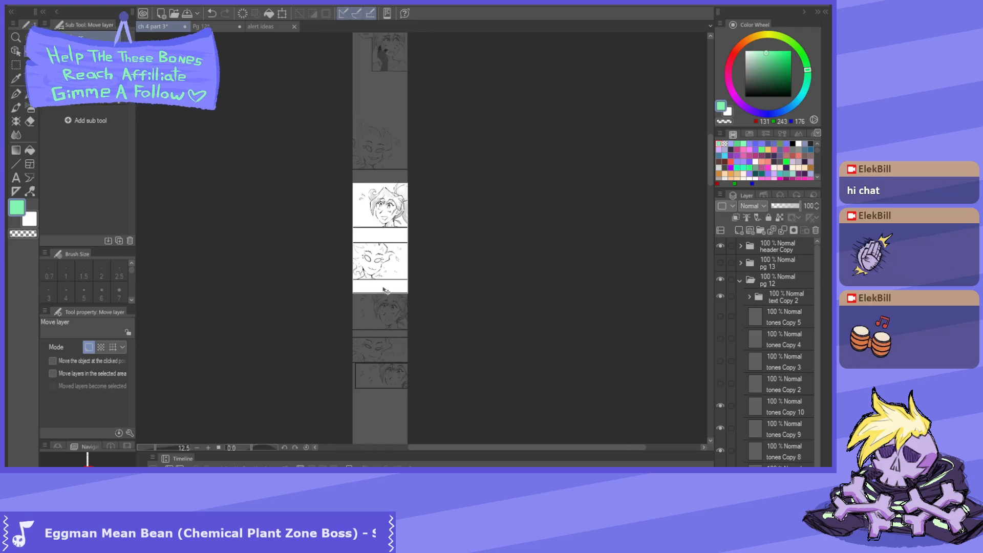
scroll(390, 98, up, 4)
scroll(380, 236, up, 1)
scroll(381, 239, down, 2)
scroll(371, 175, up, 2)
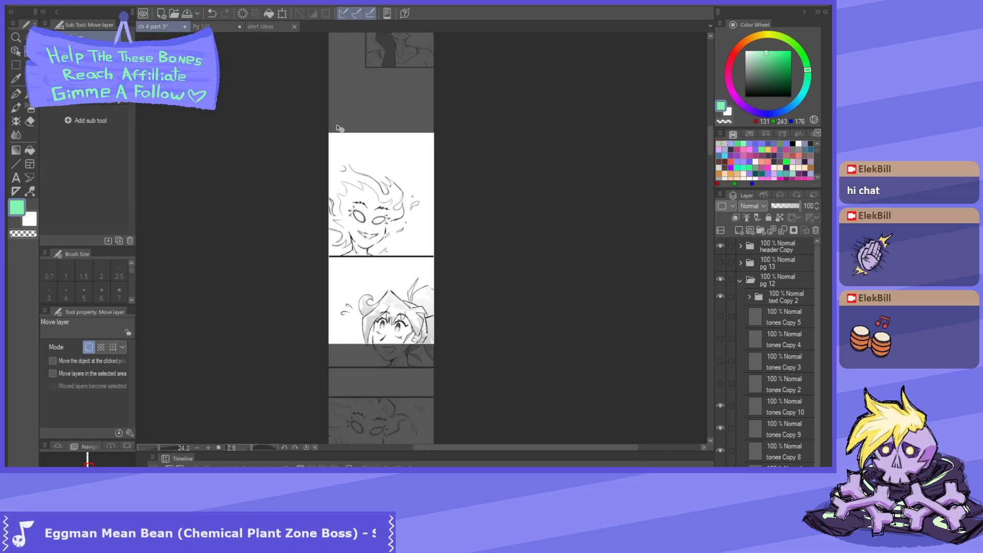
scroll(451, 319, down, 5)
scroll(433, 308, down, 3)
scroll(433, 122, up, 7)
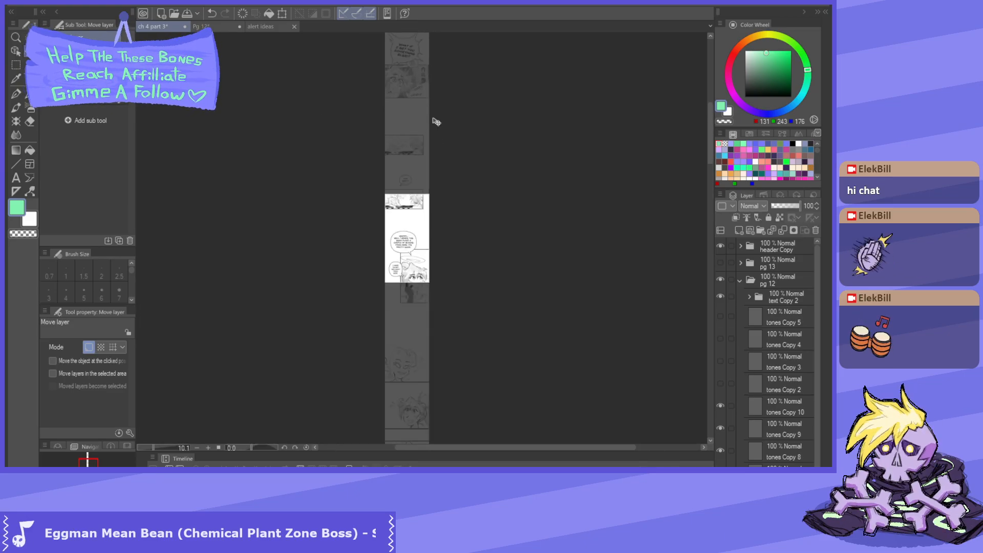
scroll(400, 267, up, 5)
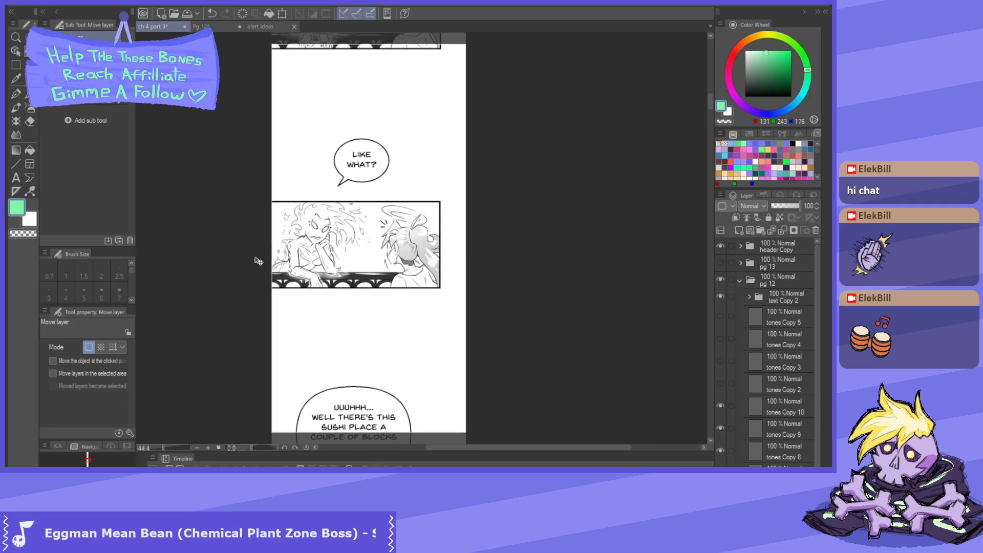
scroll(335, 105, down, 7)
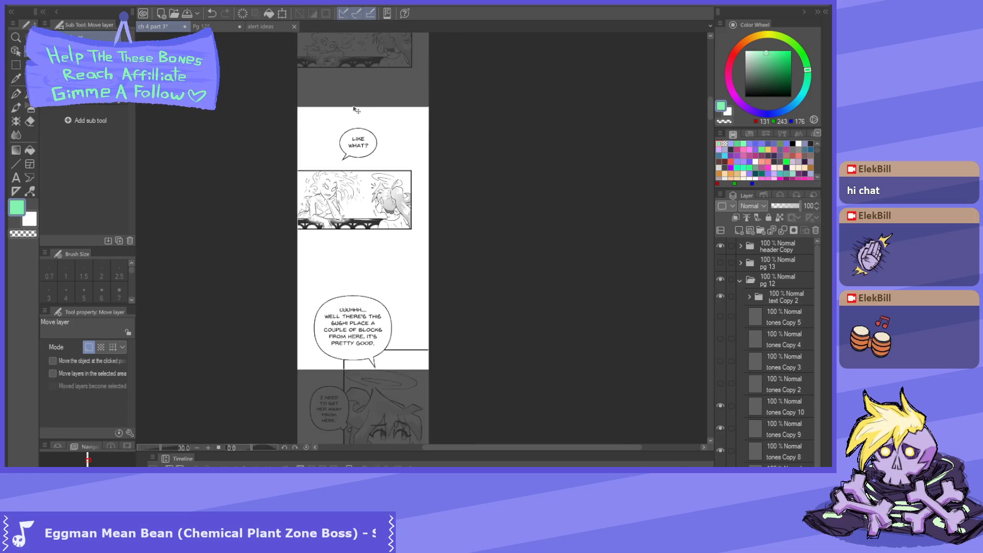
- Check the gaps between the pg 12 panels again and save ch 4 part 3
scroll(398, 238, up, 5)
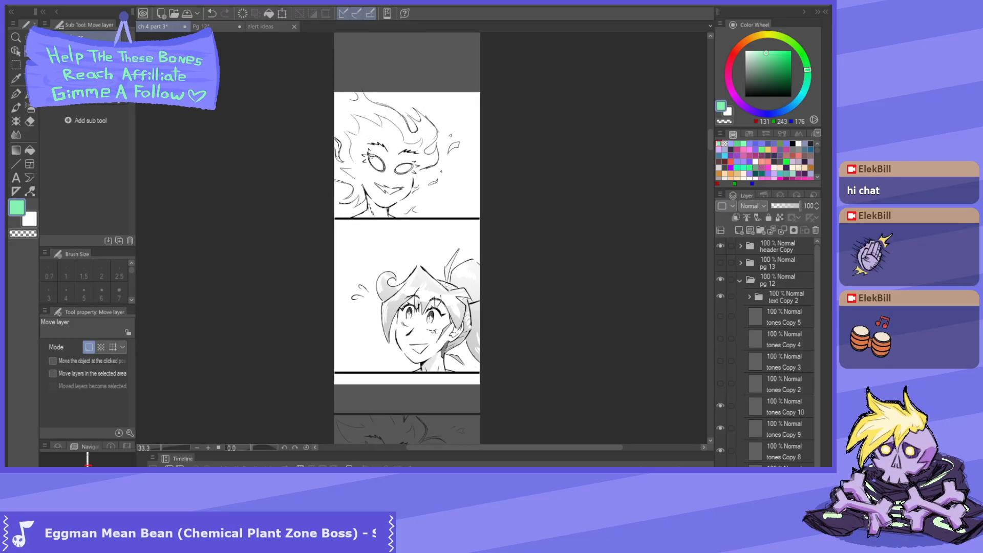
scroll(407, 231, down, 2)
scroll(418, 241, down, 3)
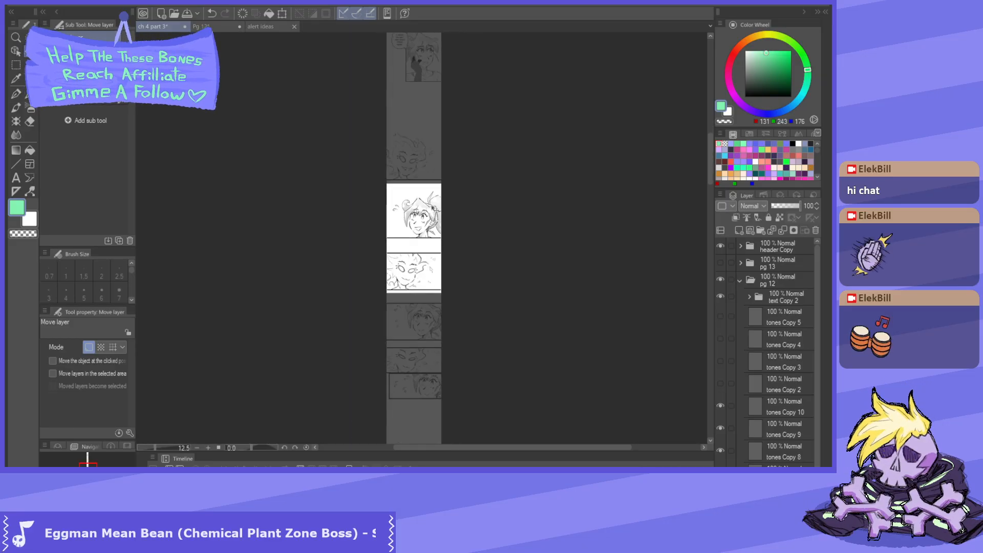
scroll(450, 380, up, 1)
scroll(424, 154, down, 1)
scroll(422, 139, up, 4)
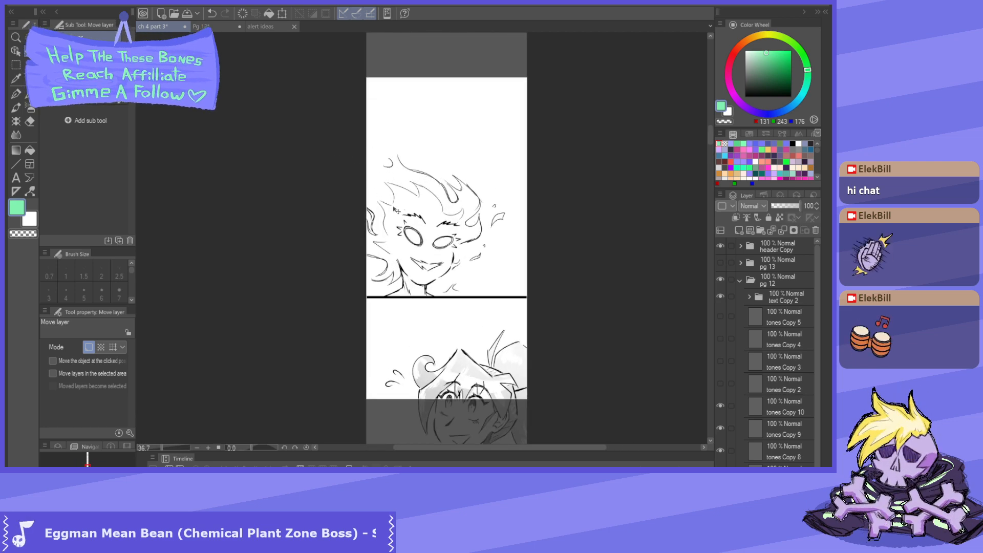
scroll(373, 164, down, 5)
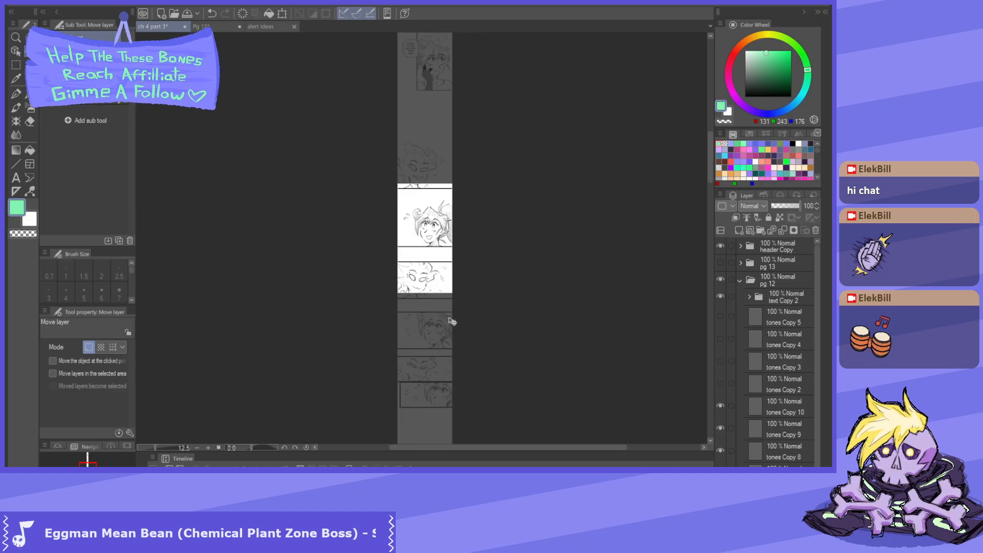
scroll(450, 323, up, 1)
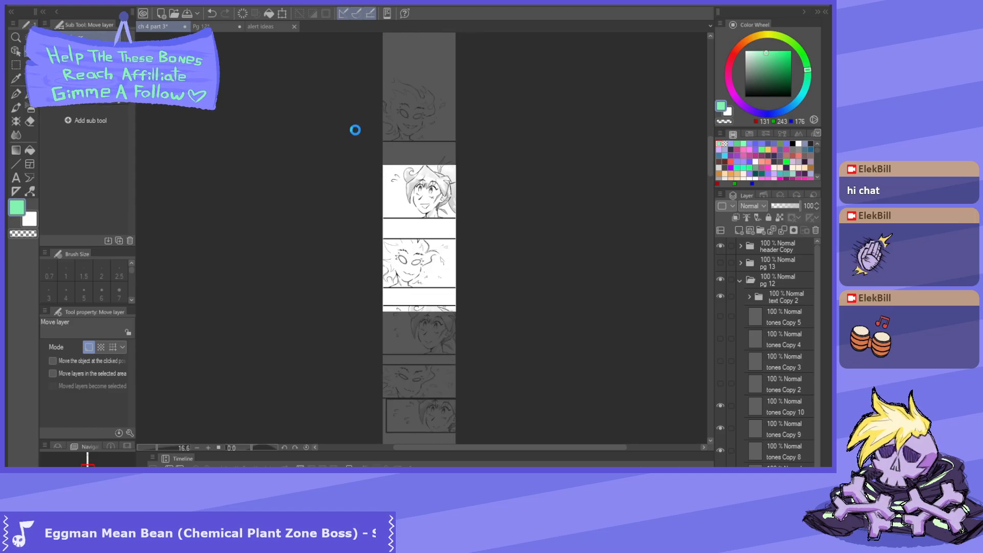
scroll(348, 122, down, 1)
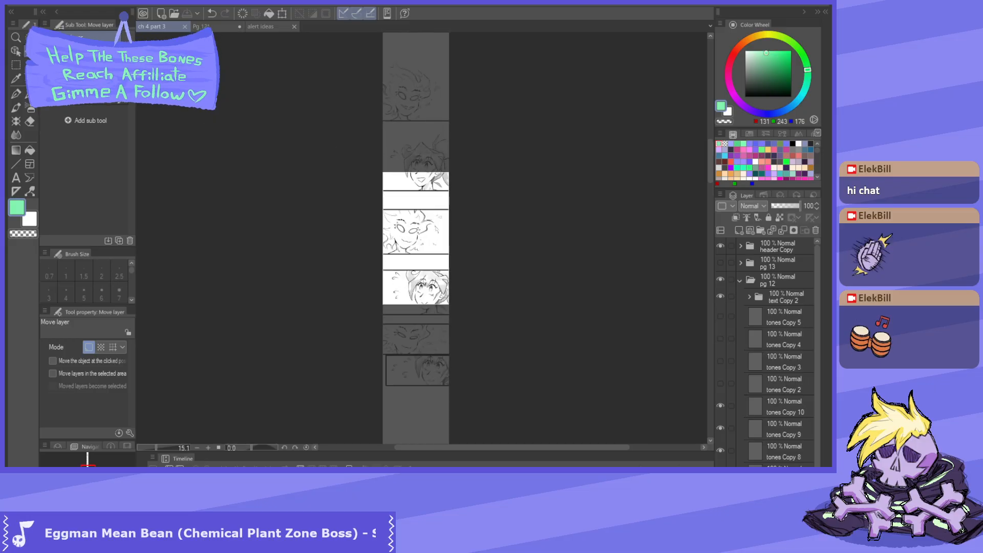
- Move the second pg 12 panel, with the ponytailed girl, down to just above the third panel
scroll(424, 266, up, 3)
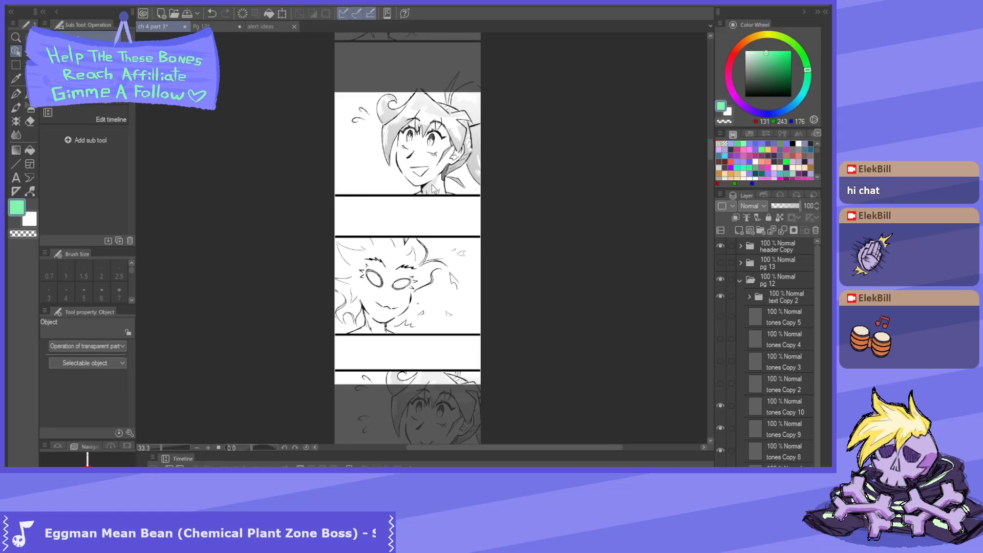
key(k)
scroll(416, 177, down, 2)
drag(414, 196, 414, 188)
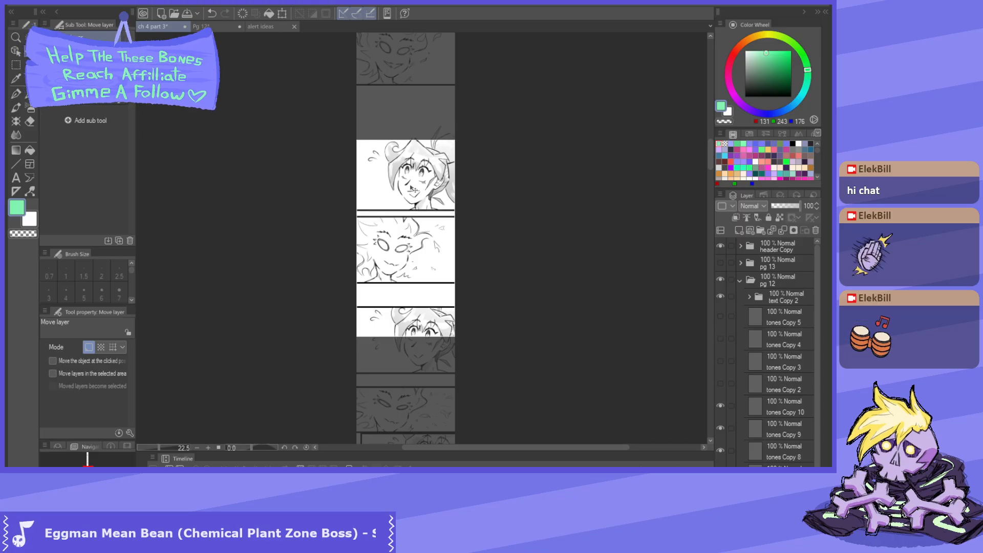
scroll(421, 215, down, 6)
scroll(420, 179, up, 8)
scroll(417, 238, down, 6)
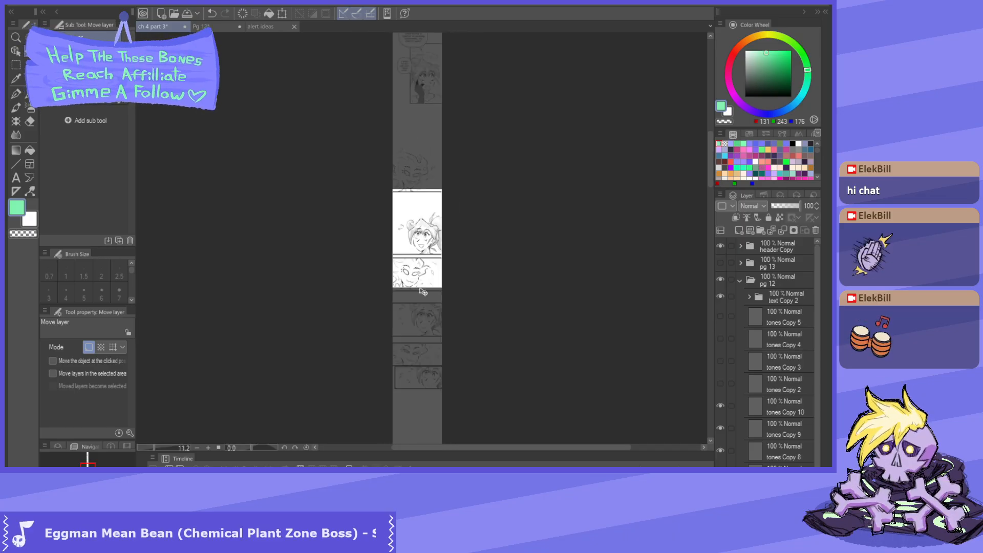
- With the lower pg 12 panels hidden, move the ponytailed girl's panel further below the first panel and save ch 4 part 3
click(721, 414)
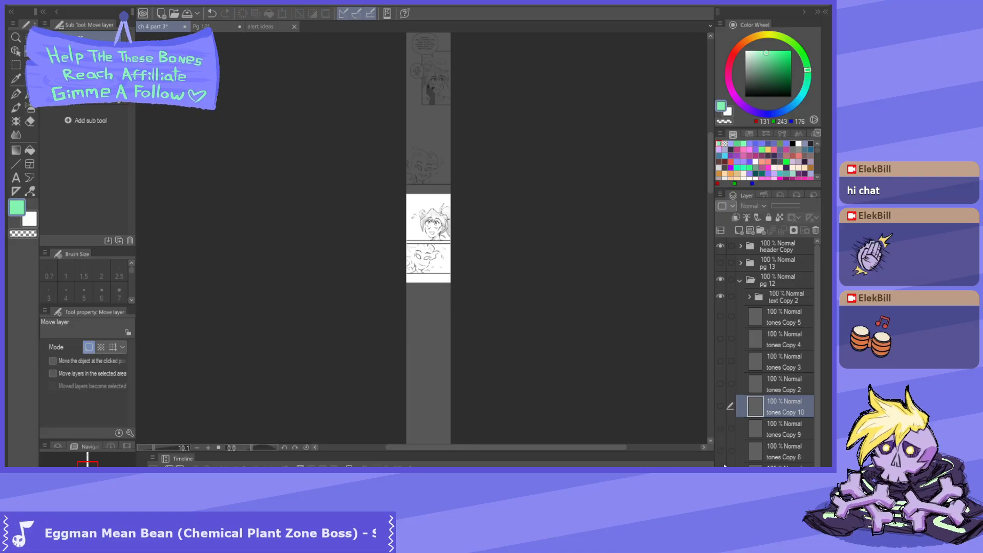
scroll(433, 251, up, 2)
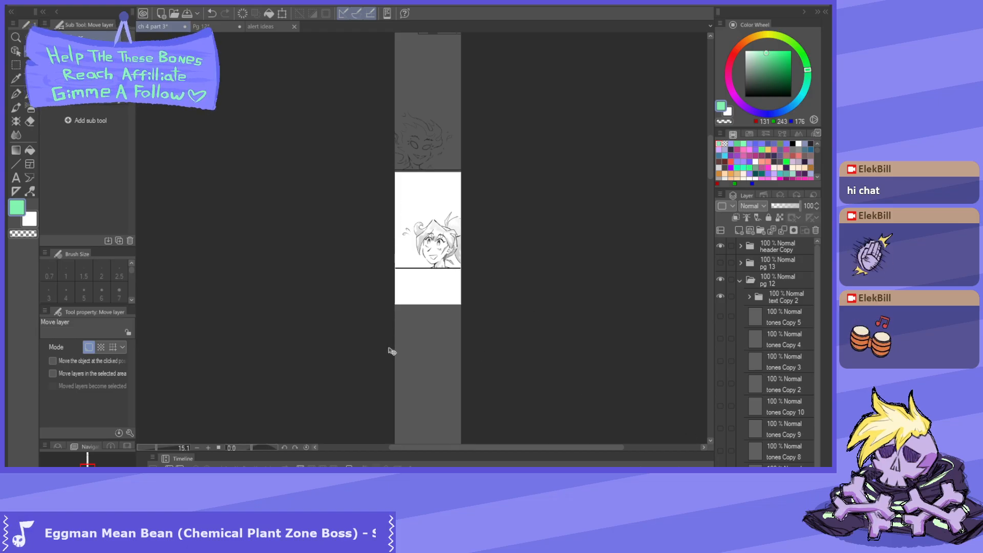
scroll(459, 253, down, 1)
click(187, 16)
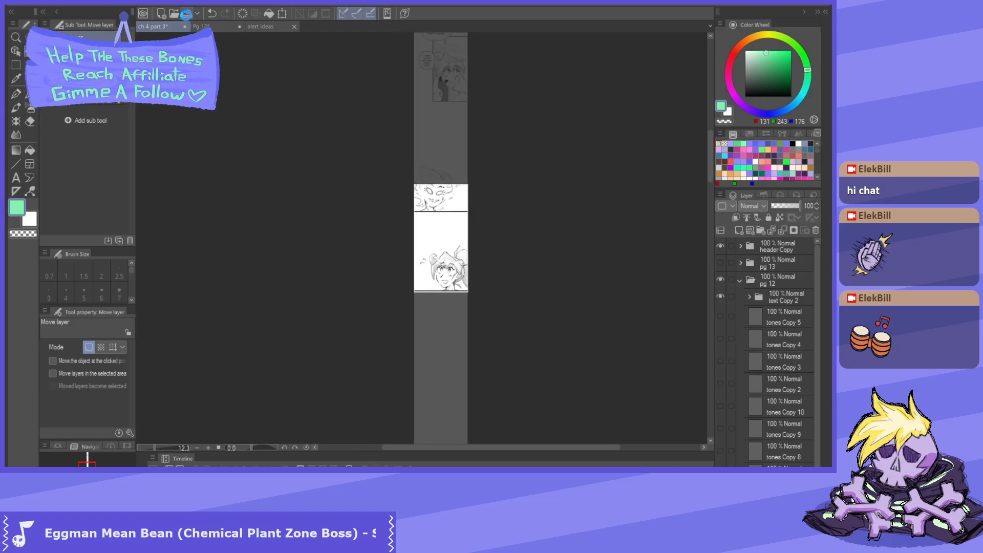
- Check the original Pg 12 page, and place the third panel, with the flame-haired character, below the ponytailed girl's panel in ch 4 part 3
click(215, 30)
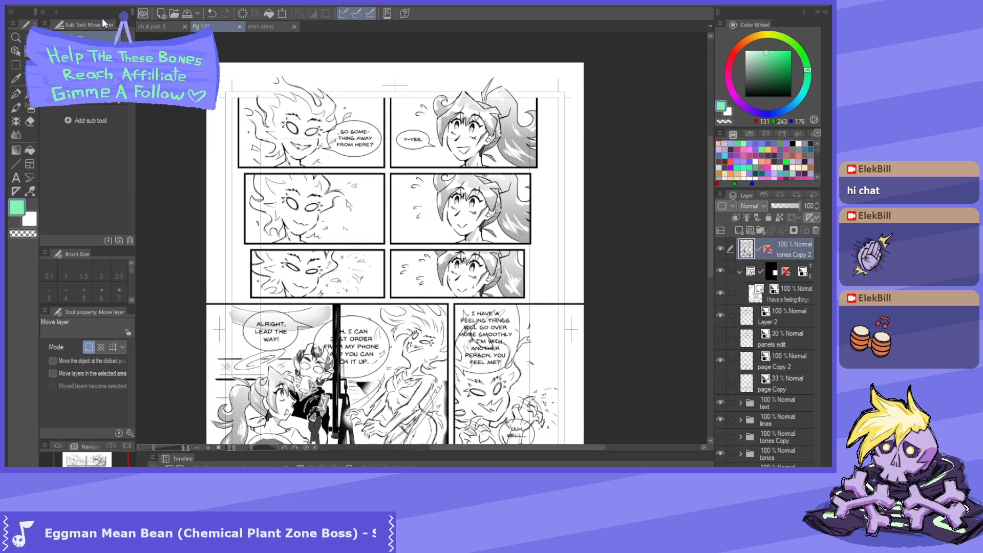
click(164, 26)
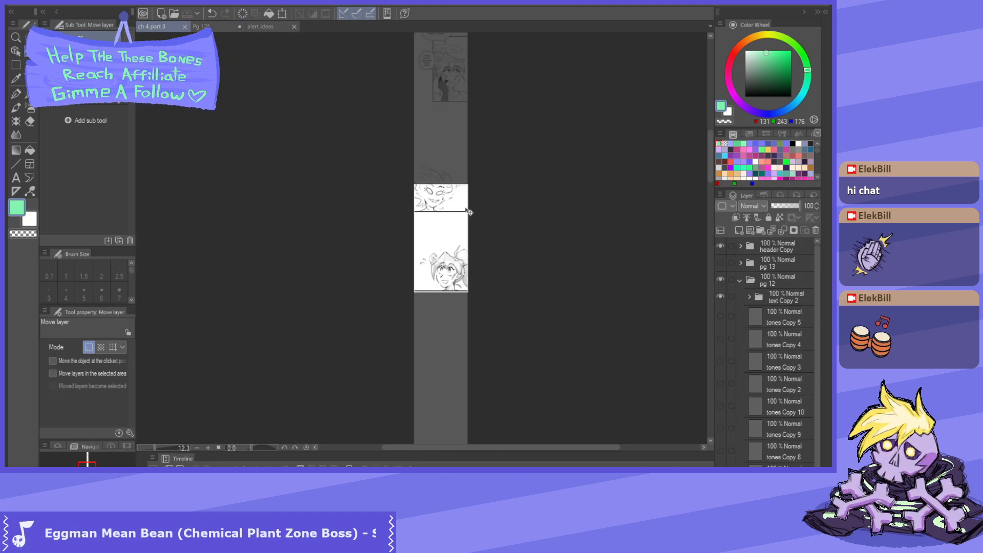
scroll(518, 316, up, 1)
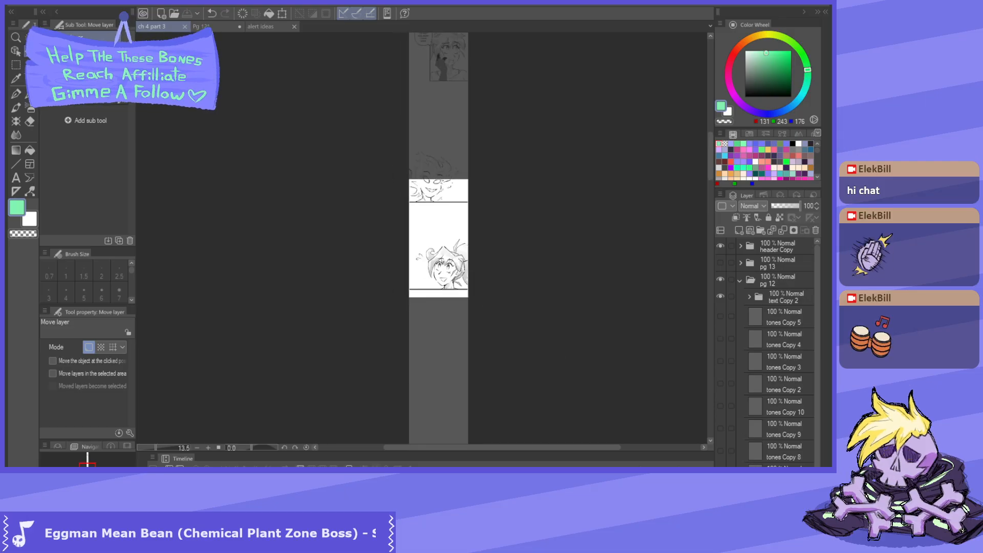
scroll(406, 260, down, 4)
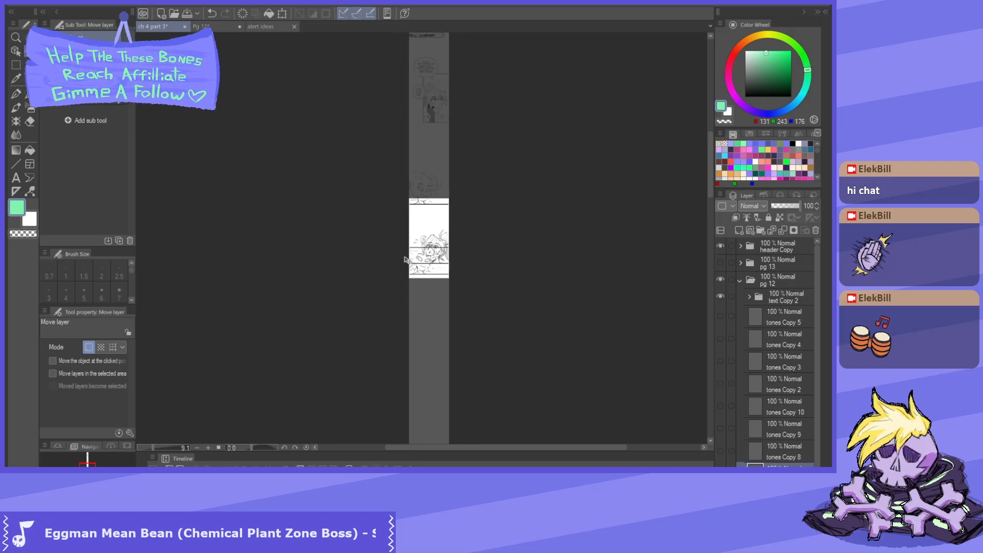
scroll(434, 267, up, 4)
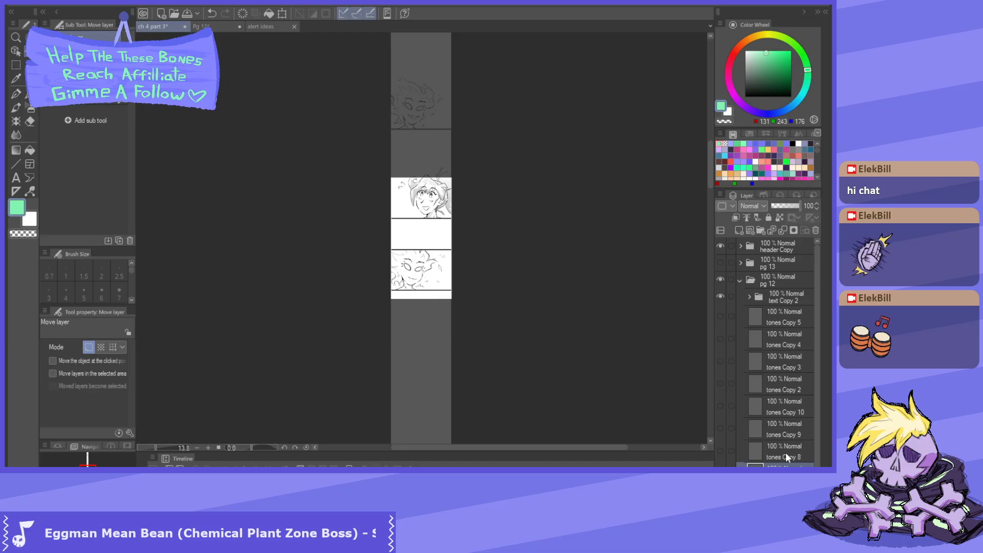
- Show the fourth panel on layer tones Copy 8 and place it below the third panel
scroll(424, 264, down, 4)
scroll(442, 403, up, 8)
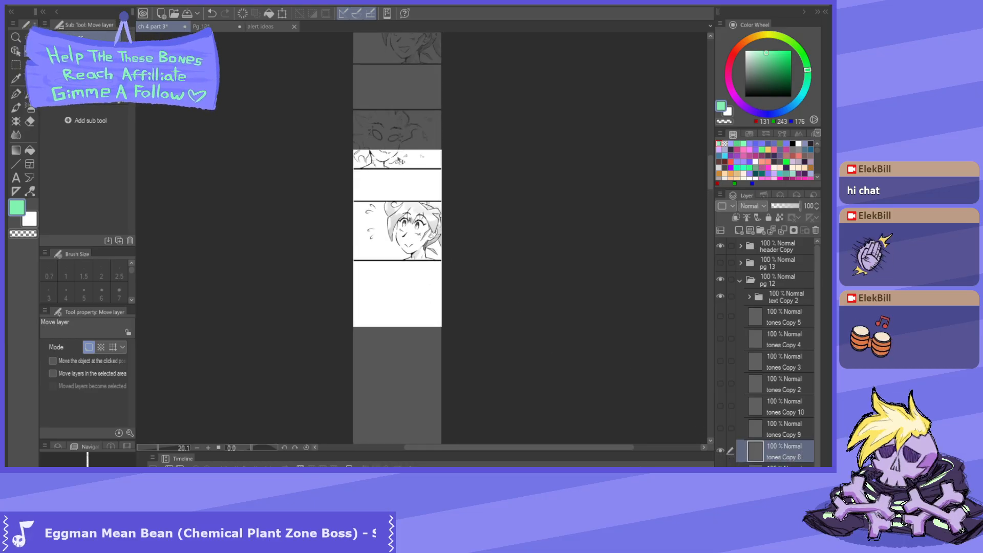
scroll(414, 277, up, 5)
scroll(422, 275, down, 6)
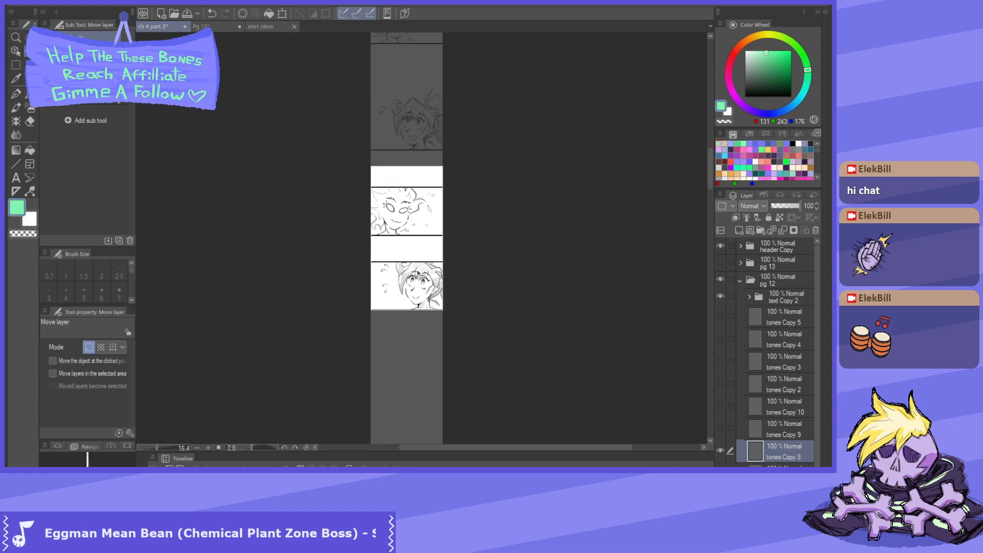
scroll(449, 334, up, 4)
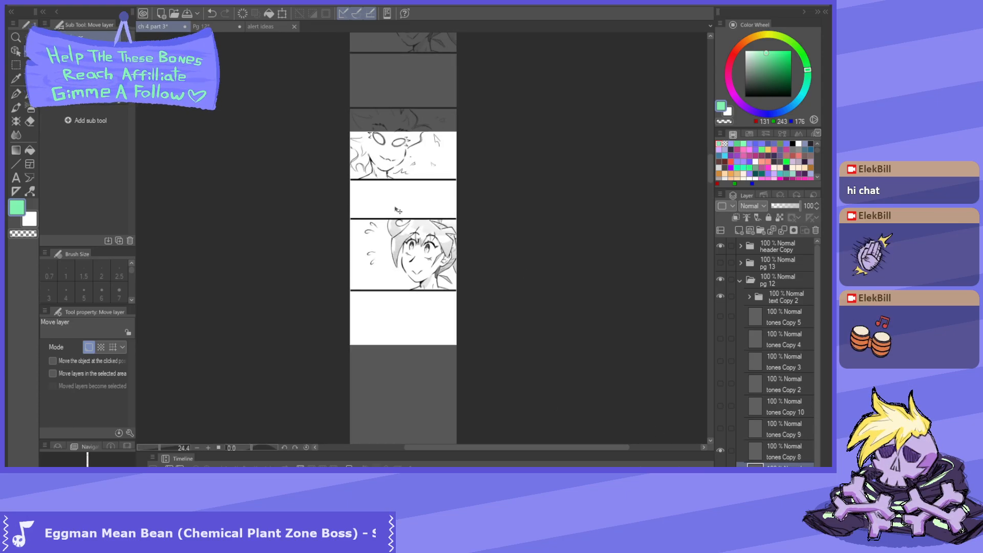
- Move the third panel further down the strip and shift the fourth panel, tones Copy 8, down to widen the gap between them
drag(398, 210, 400, 233)
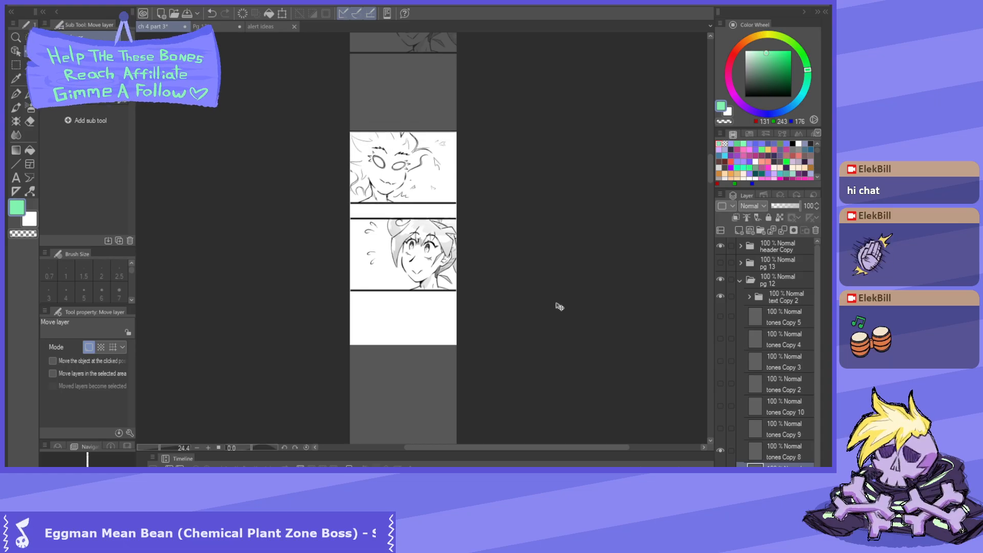
click(797, 457)
drag(419, 287, 419, 323)
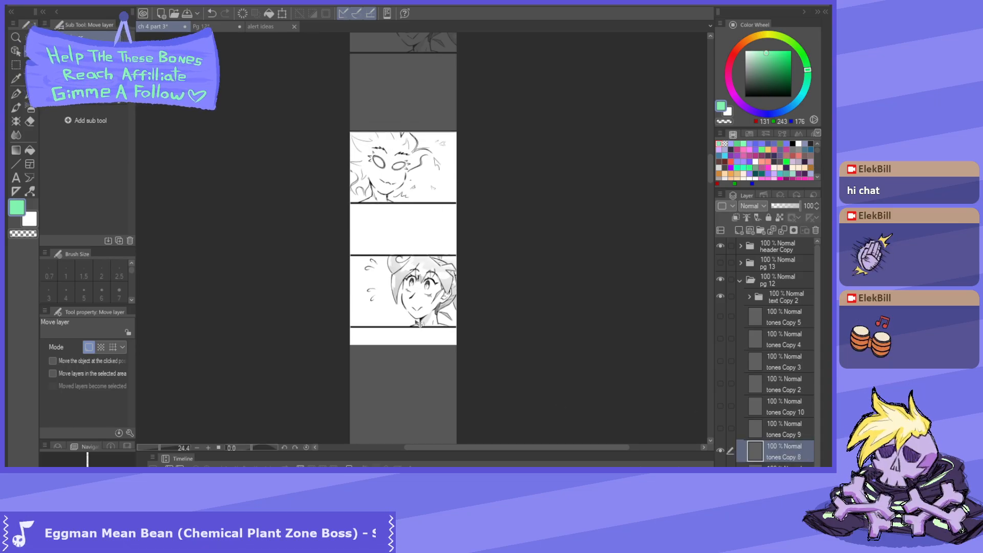
- Examine the spacing of the first four pg 12 panels along the strip
scroll(412, 212, up, 3)
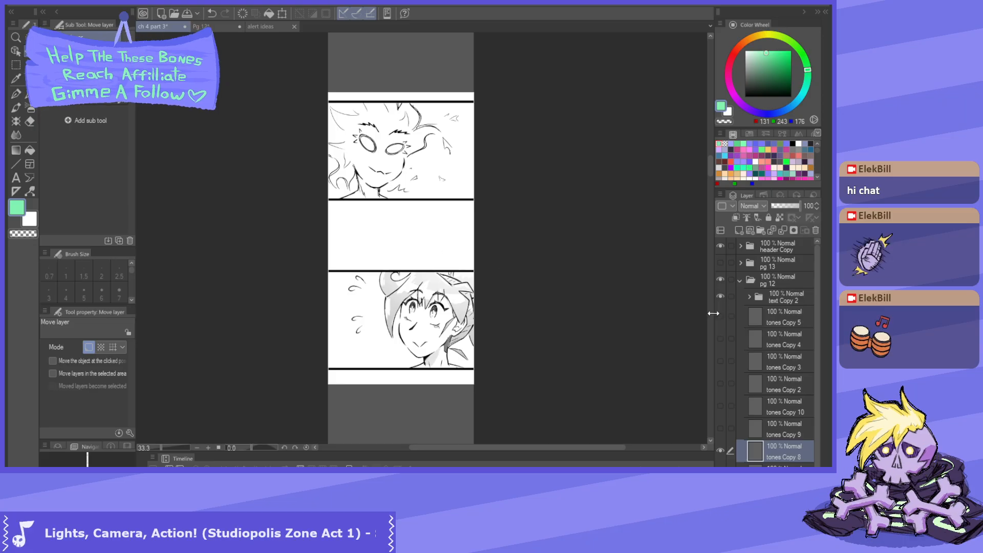
drag(710, 171, 713, 150)
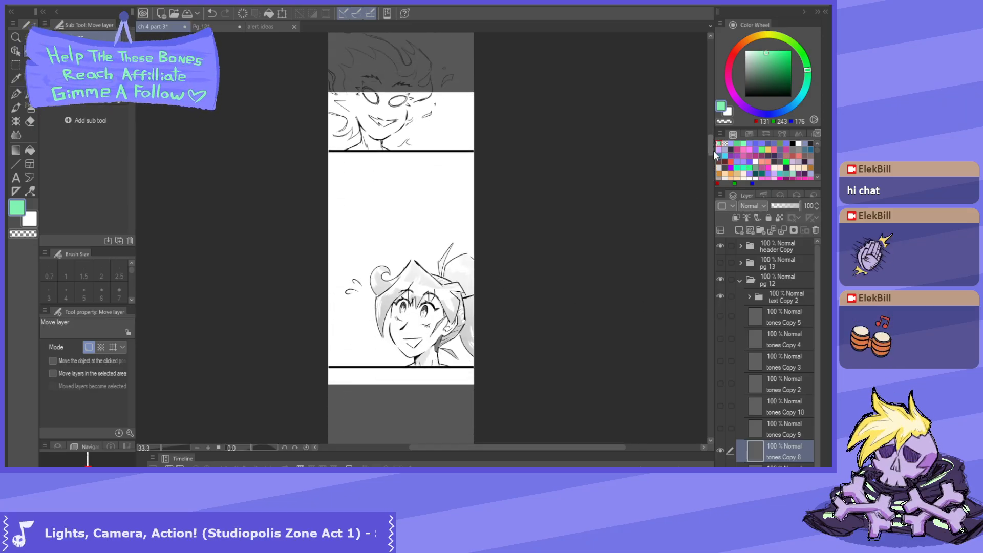
scroll(527, 222, down, 4)
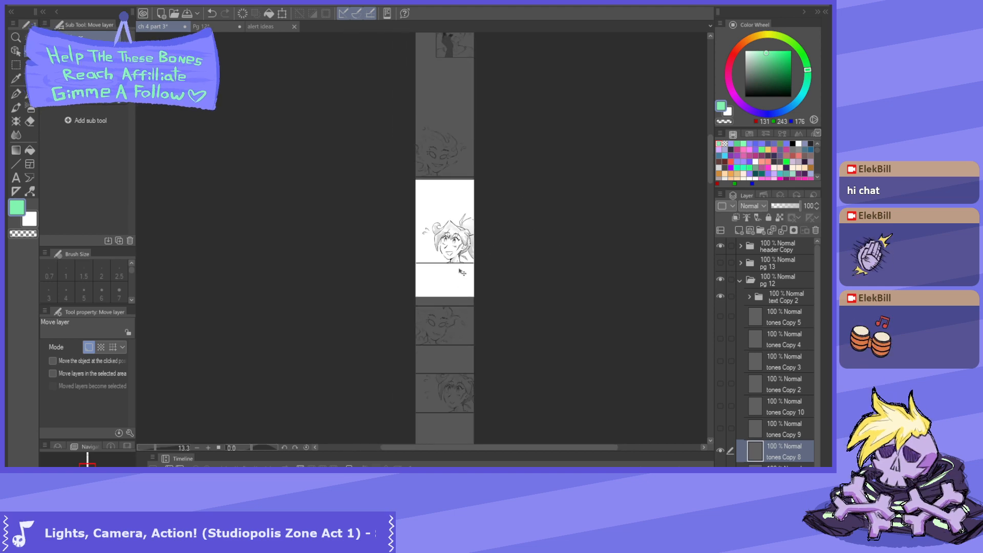
scroll(462, 272, up, 4)
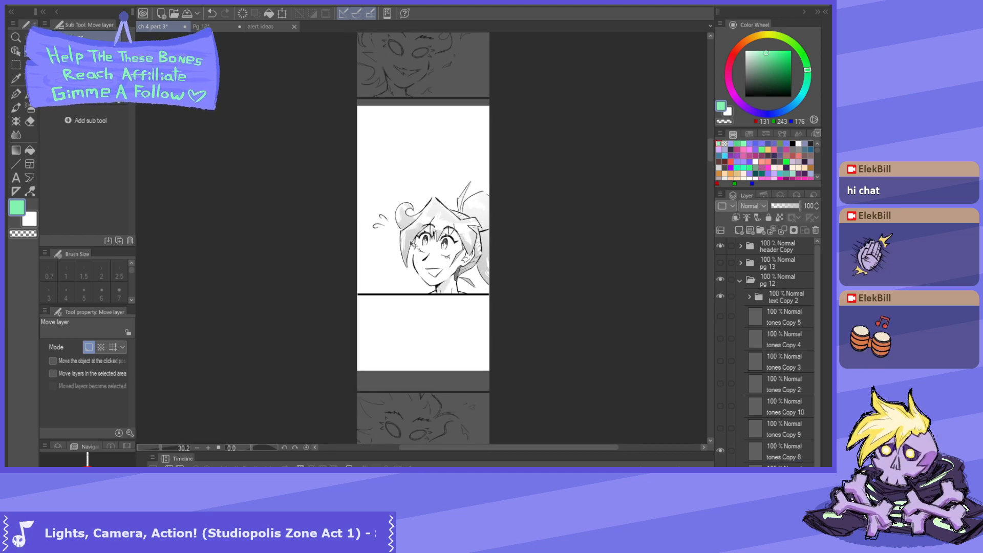
scroll(416, 217, down, 1)
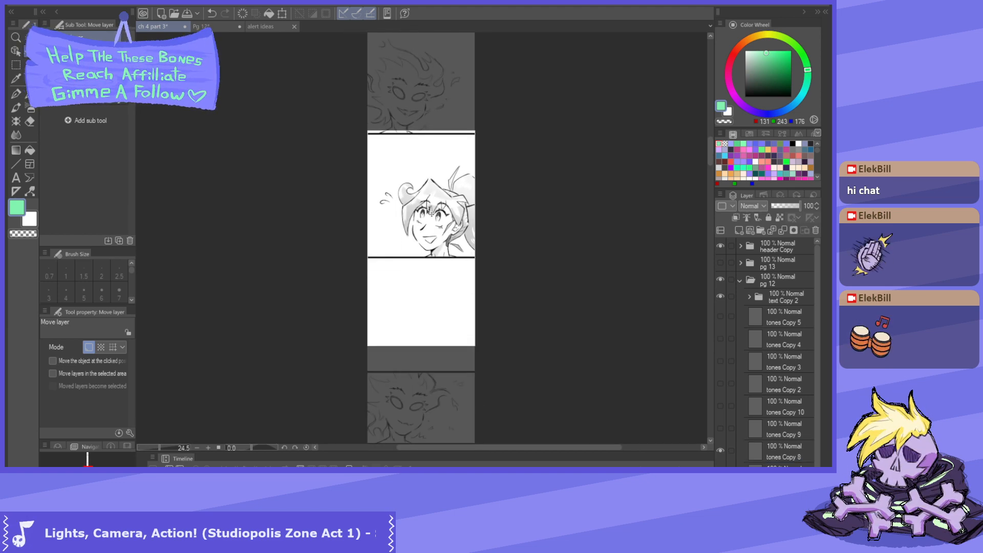
scroll(430, 212, down, 1)
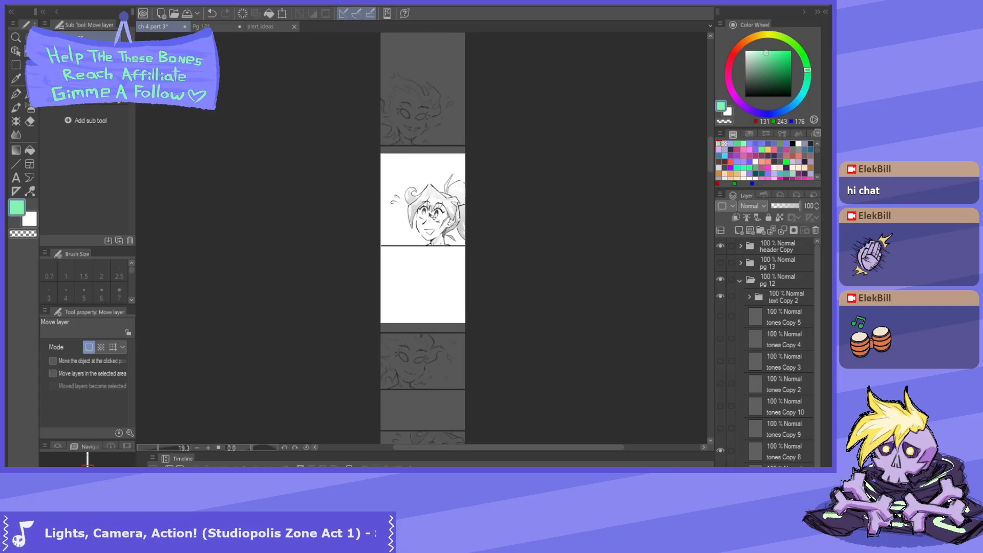
scroll(433, 215, up, 2)
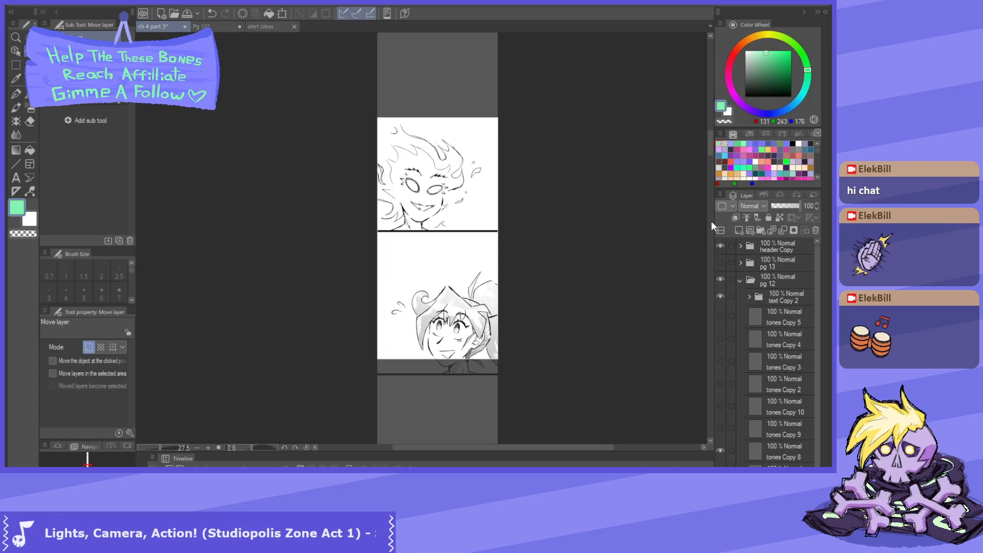
drag(712, 147, 716, 171)
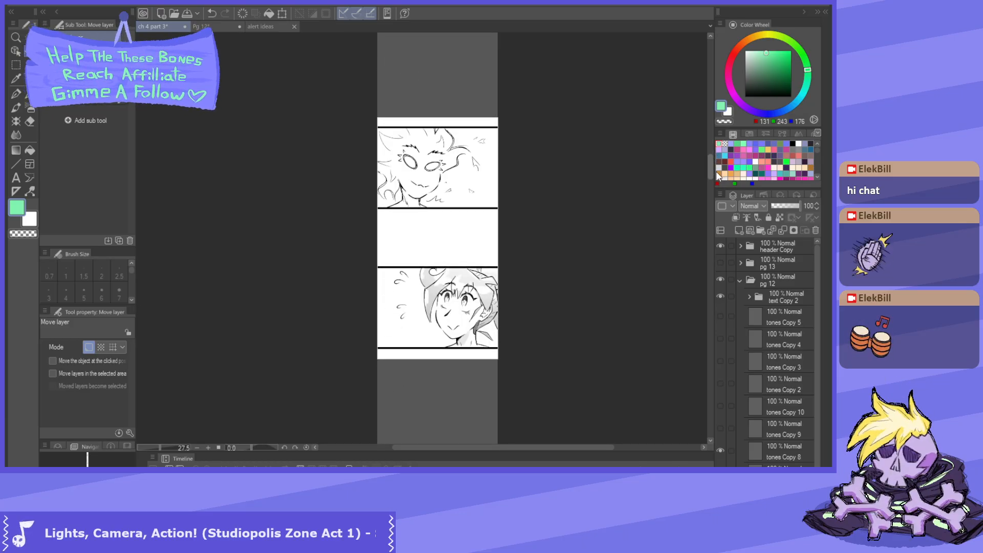
mouse_move(715, 171)
mouse_down()
mouse_move(715, 134)
mouse_move(718, 180)
mouse_move(713, 144)
mouse_move(716, 170)
mouse_up()
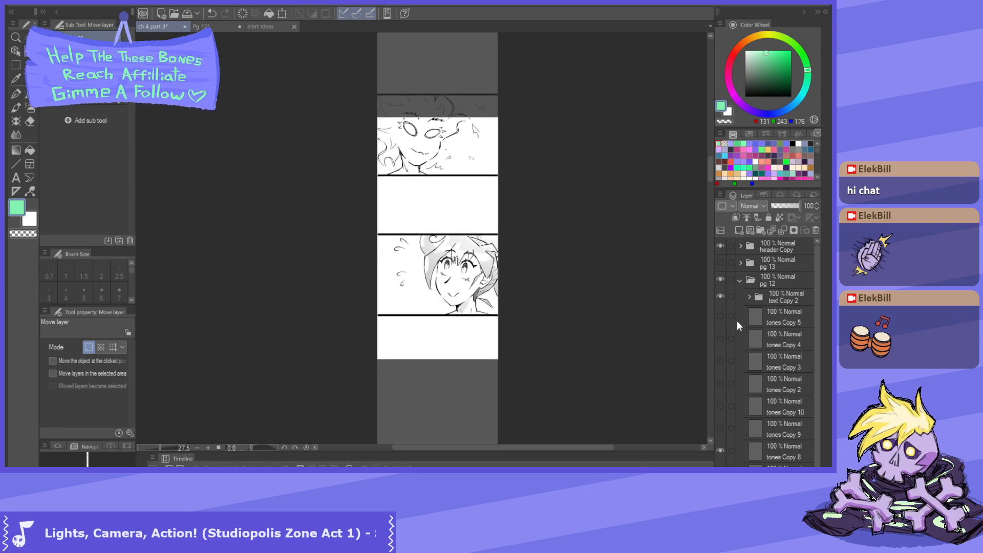
- Show the fifth panel on layer tones Copy 9 and move it down below the fourth panel
click(735, 431)
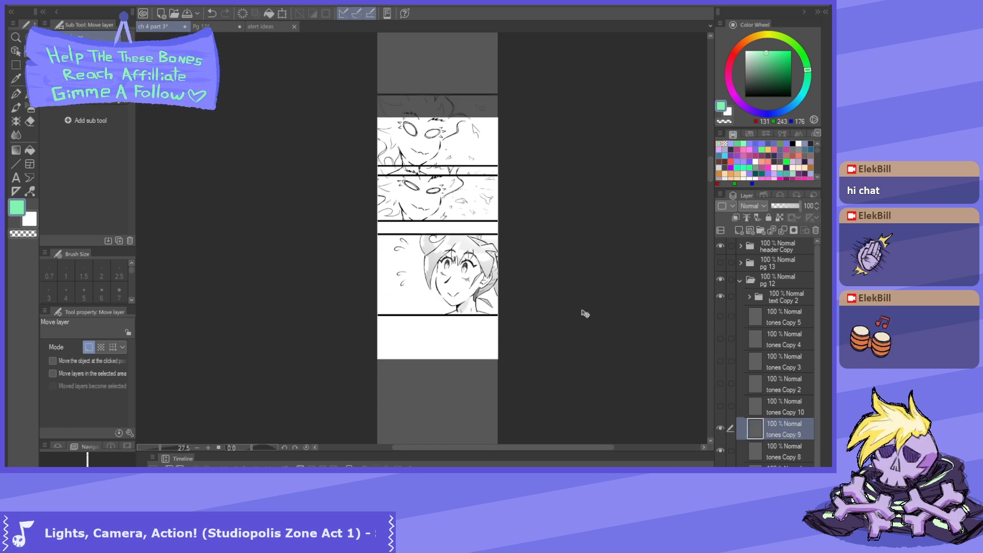
scroll(481, 199, down, 5)
scroll(467, 200, up, 3)
scroll(468, 200, down, 5)
scroll(469, 200, up, 3)
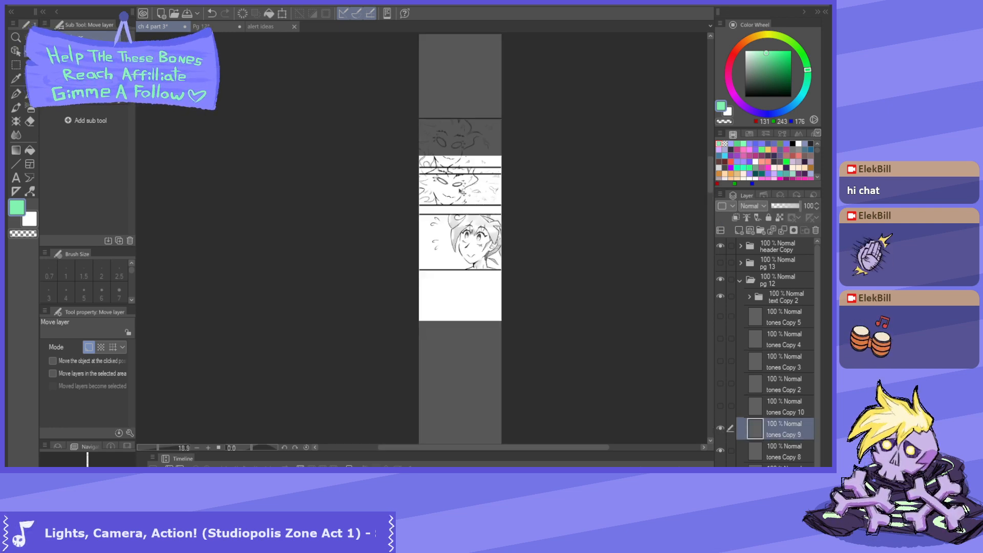
drag(462, 191, 466, 205)
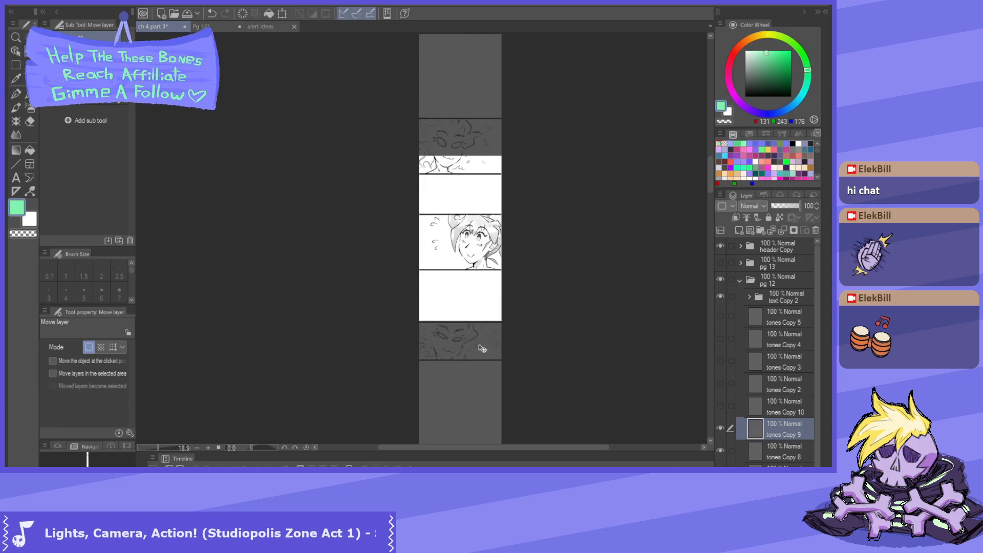
scroll(485, 350, down, 1)
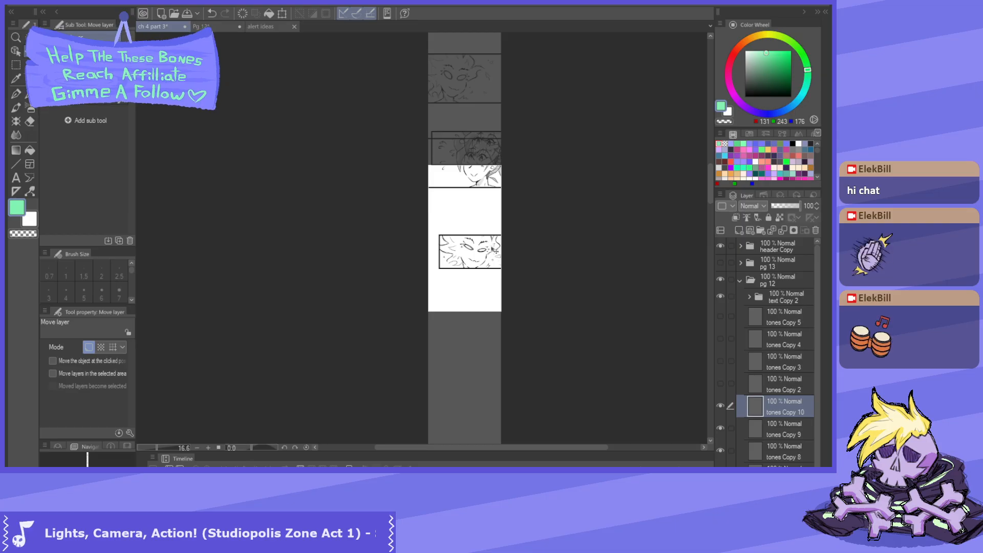
- Undo the last moves of the fifth and sixth panels
key(ctrl+z)
key(ctrl+z)
key(ctrl+z)
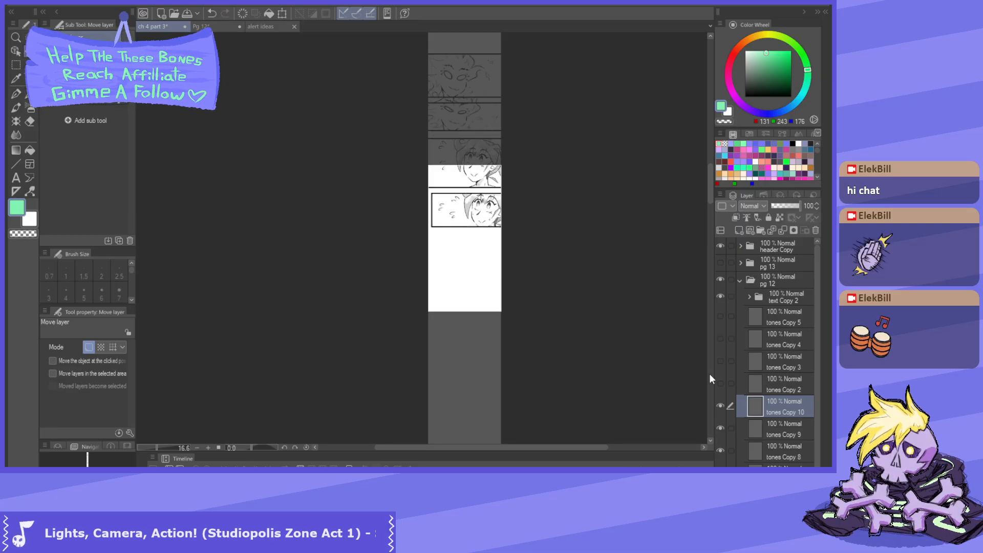
- Place tones Copy 9 below the fourth panel and tones Copy 10 below that, shifted left so it spans the strip's width
click(783, 429)
mouse_move(471, 163)
mouse_down()
mouse_move(468, 331)
mouse_move(467, 320)
mouse_up()
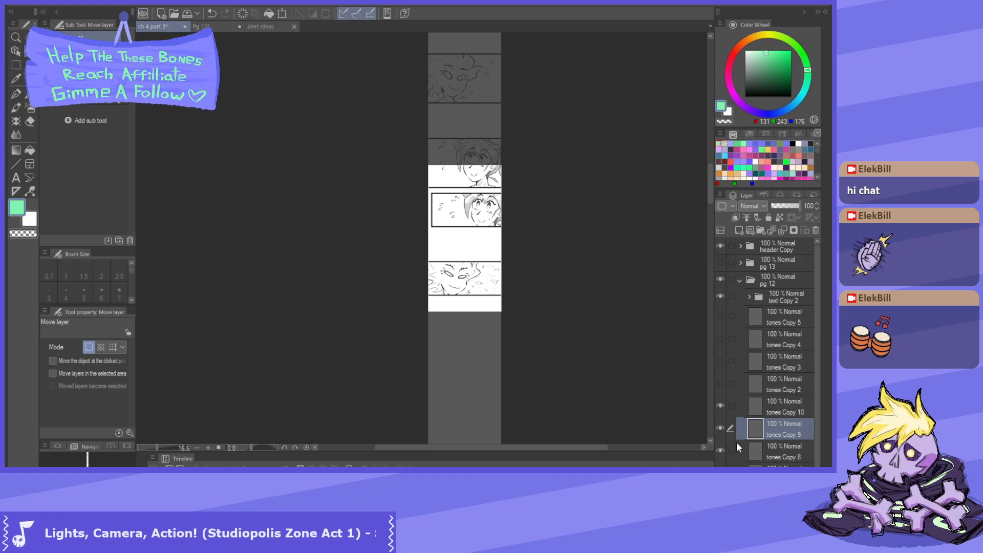
drag(513, 231, 514, 361)
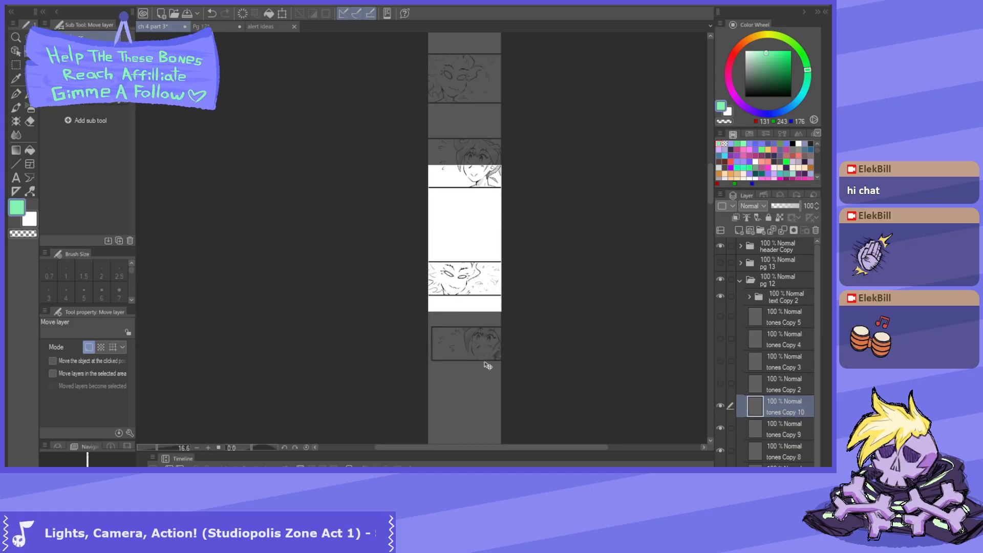
scroll(518, 358, up, 3)
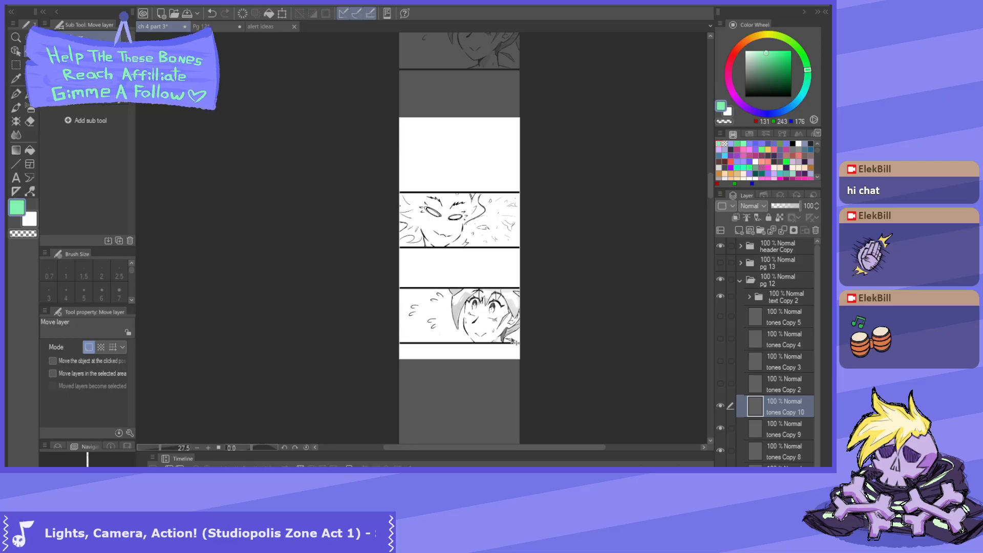
- Move tones Copy 9 and tones Copy 10 together up the strip, closer to the fourth panel
scroll(514, 338, down, 2)
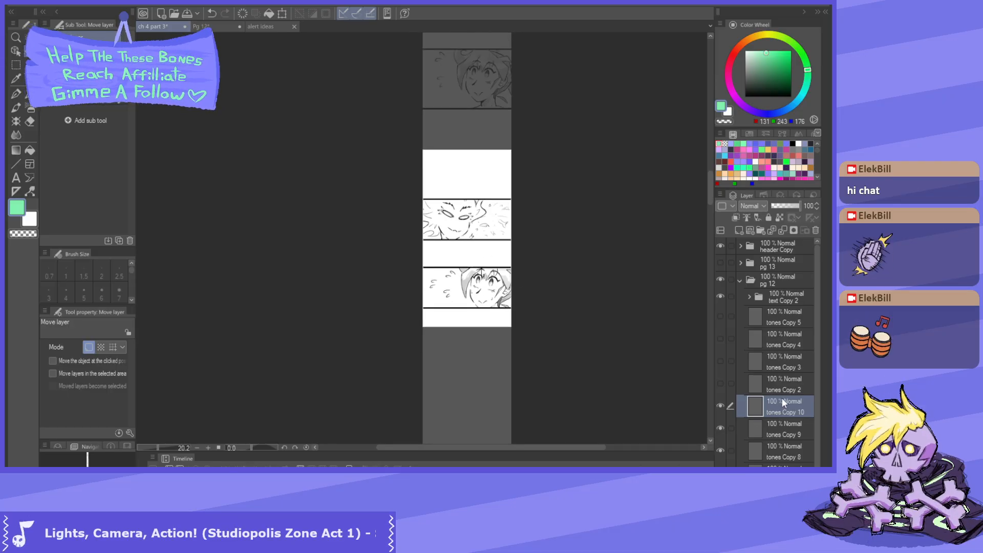
scroll(520, 328, down, 2)
scroll(497, 123, up, 2)
scroll(510, 277, down, 2)
scroll(480, 338, up, 2)
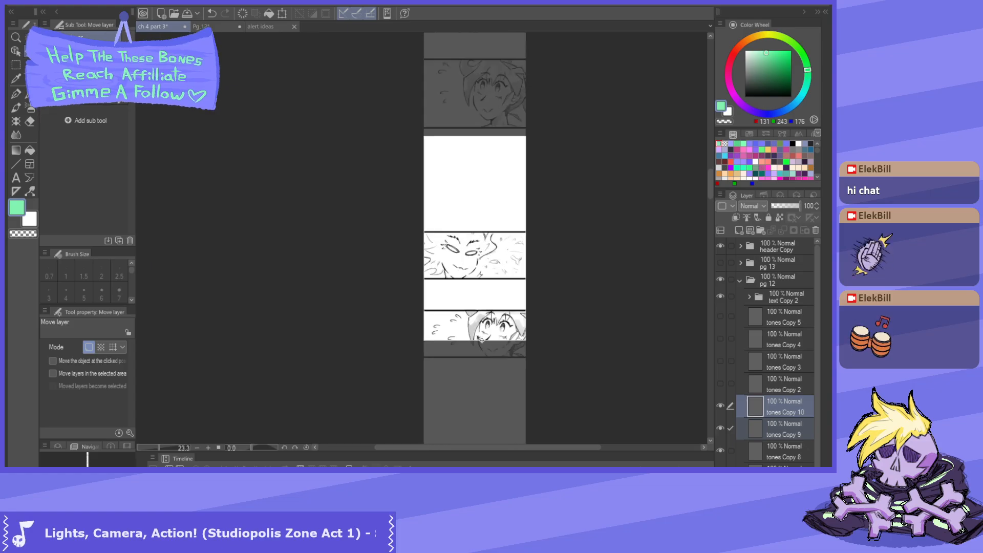
scroll(490, 396, up, 2)
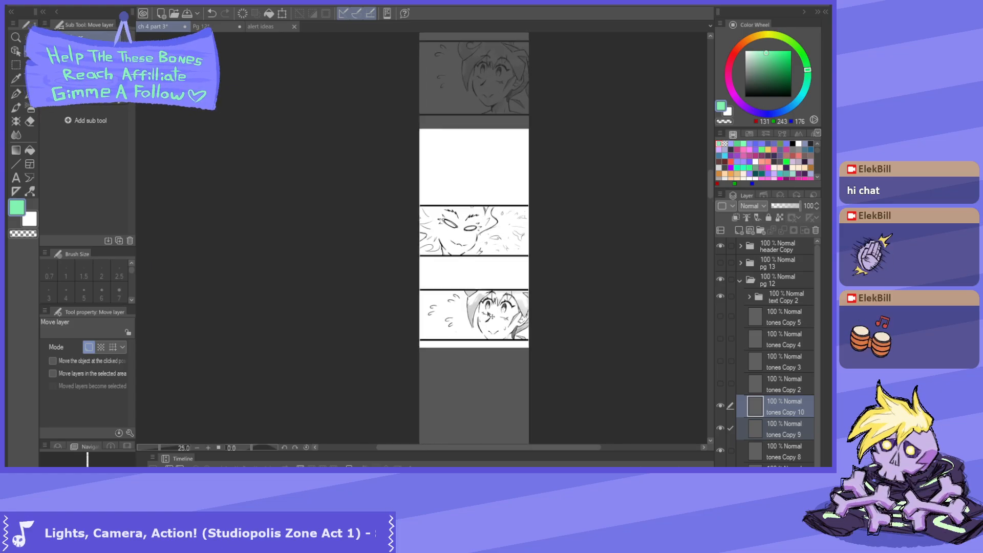
- Briefly hide and show tones Copy 9 to identify its panel, and make it the active layer
click(791, 442)
click(720, 428)
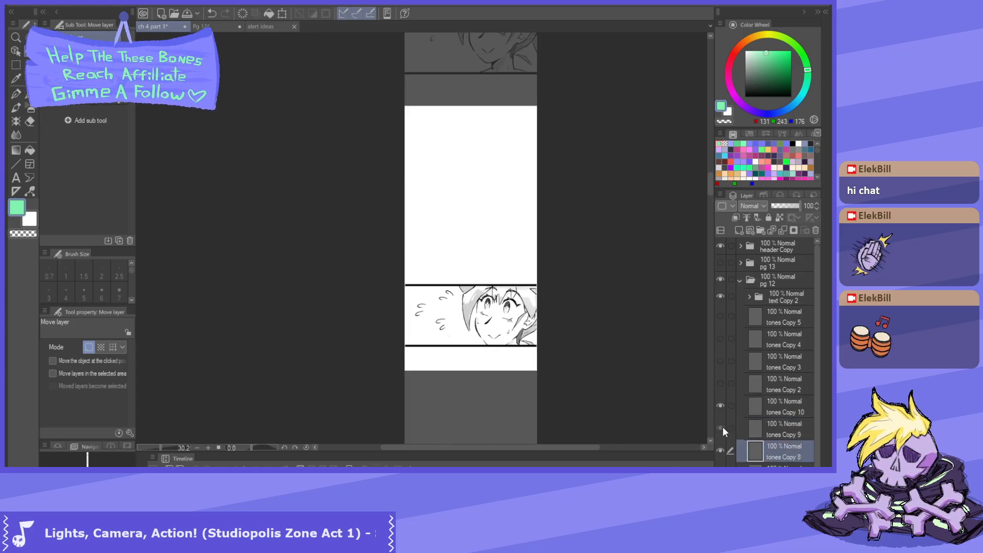
click(720, 428)
click(781, 428)
- Examine the spacing between the pg 12 panels along the strip, from the sixth panel back up to the second
scroll(562, 292, up, 2)
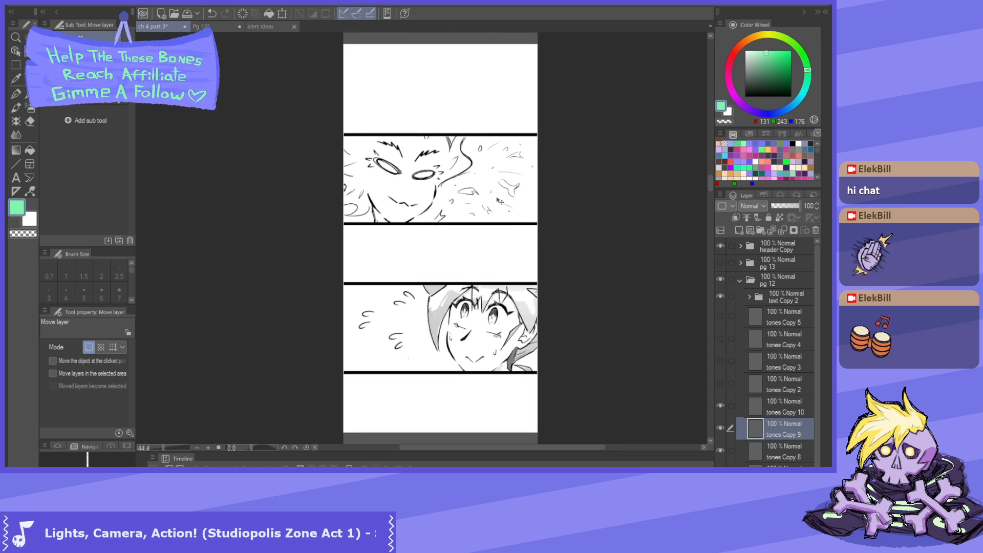
scroll(497, 225, down, 1)
scroll(498, 225, down, 4)
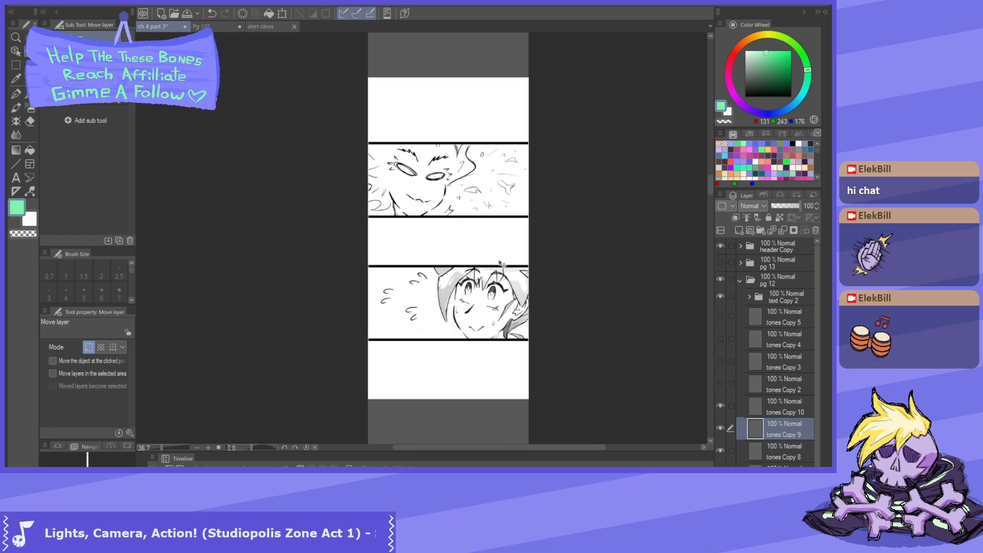
scroll(514, 298, down, 5)
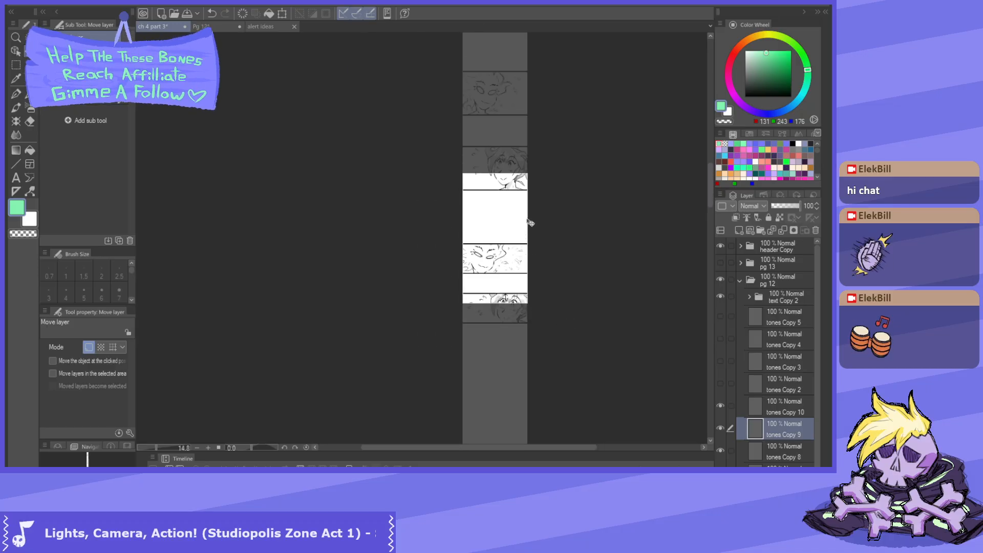
scroll(549, 259, up, 6)
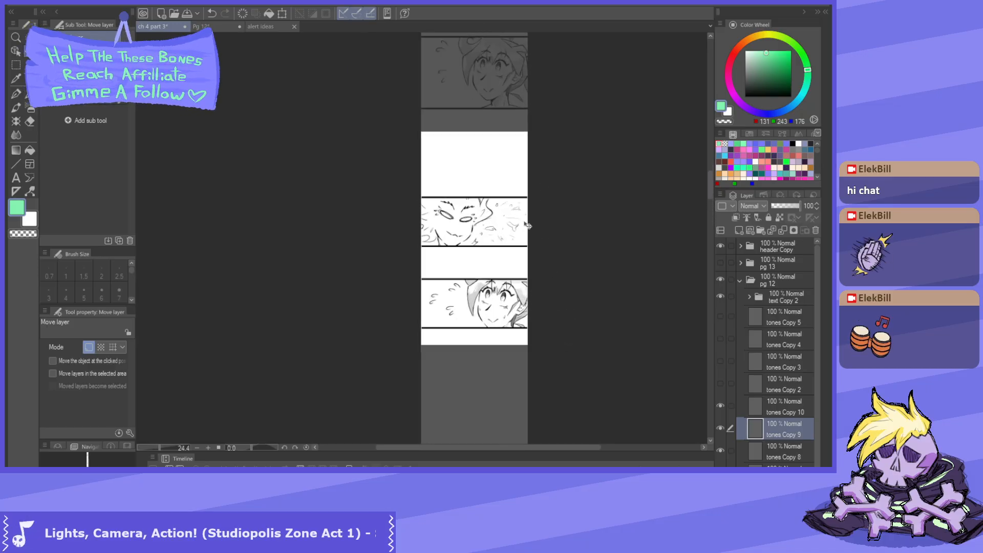
scroll(507, 235, up, 3)
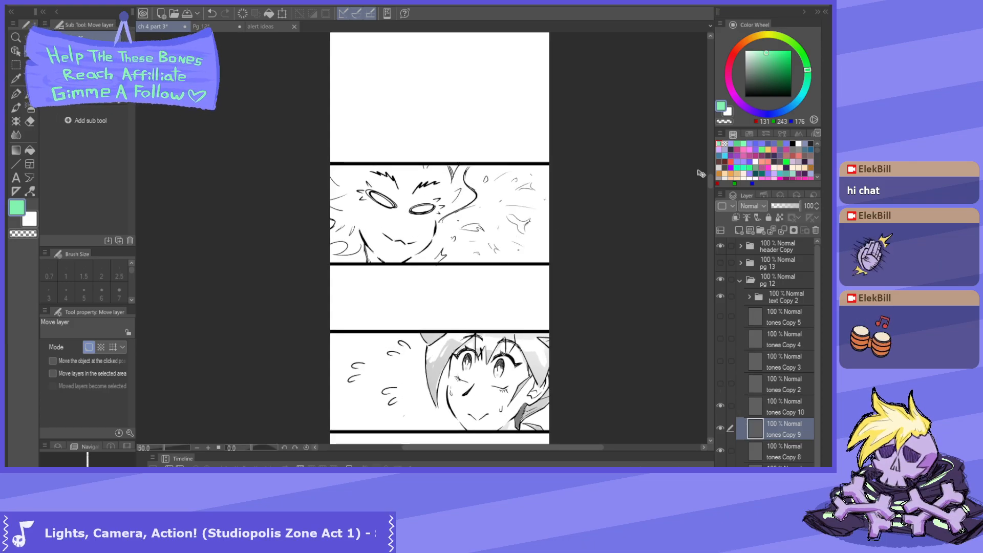
mouse_move(709, 181)
mouse_down()
mouse_move(725, 116)
mouse_move(716, 192)
mouse_up()
scroll(406, 251, down, 2)
scroll(443, 238, down, 3)
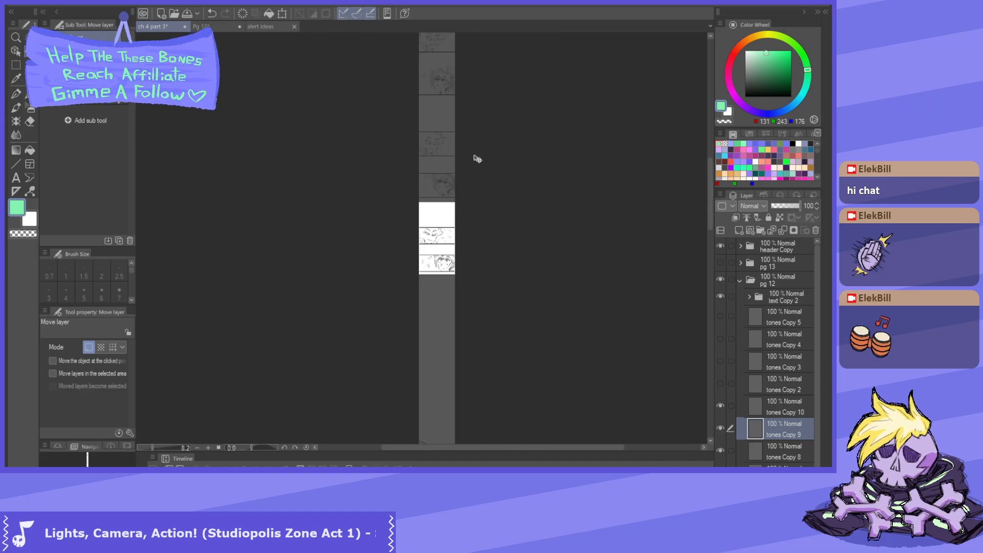
scroll(453, 235, up, 2)
scroll(389, 246, down, 1)
click(772, 405)
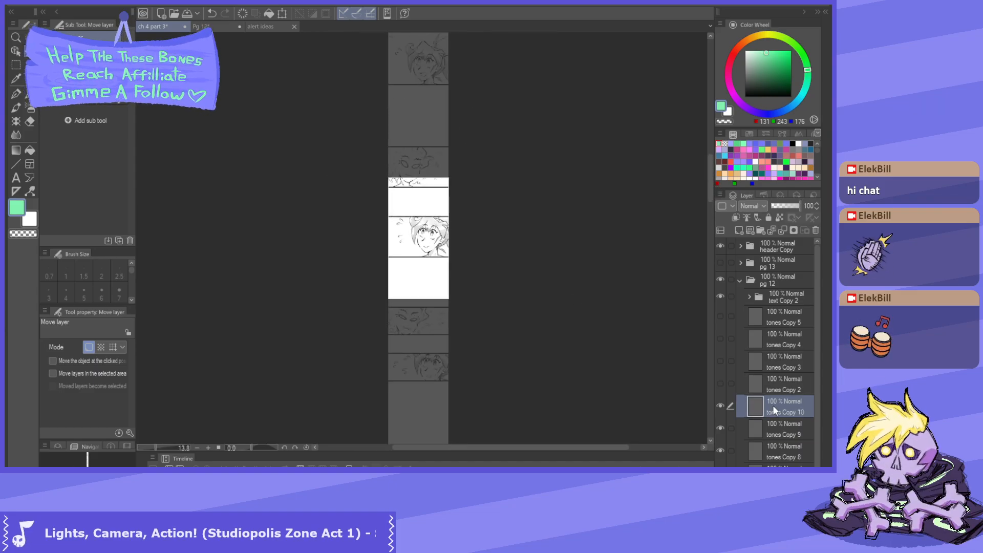
scroll(566, 311, up, 4)
scroll(447, 225, up, 1)
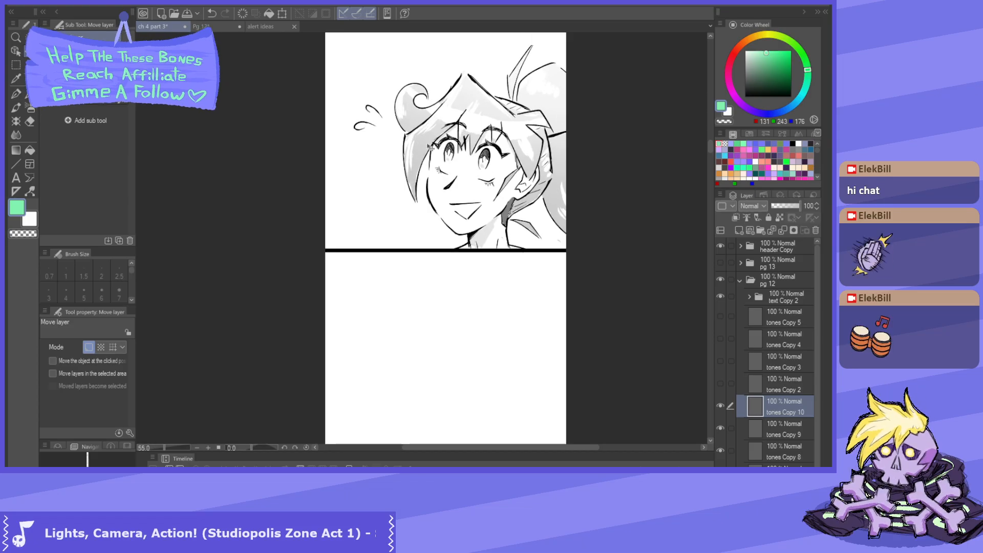
- Select the second panel's layer and move it down the strip, widening the gap below the first panel
ctrl+shift+click(448, 305)
scroll(448, 305, down, 3)
scroll(443, 237, up, 2)
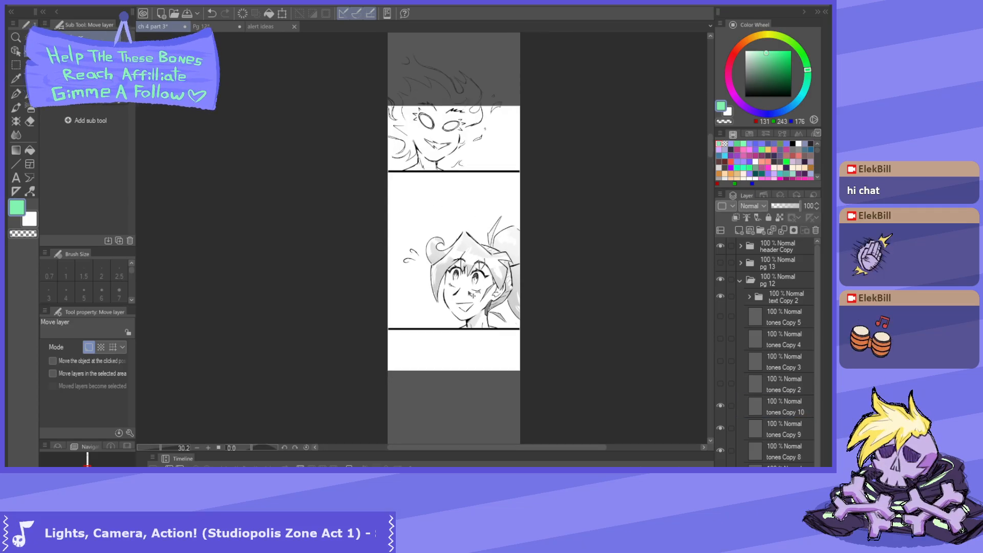
scroll(476, 316, up, 3)
scroll(476, 317, down, 5)
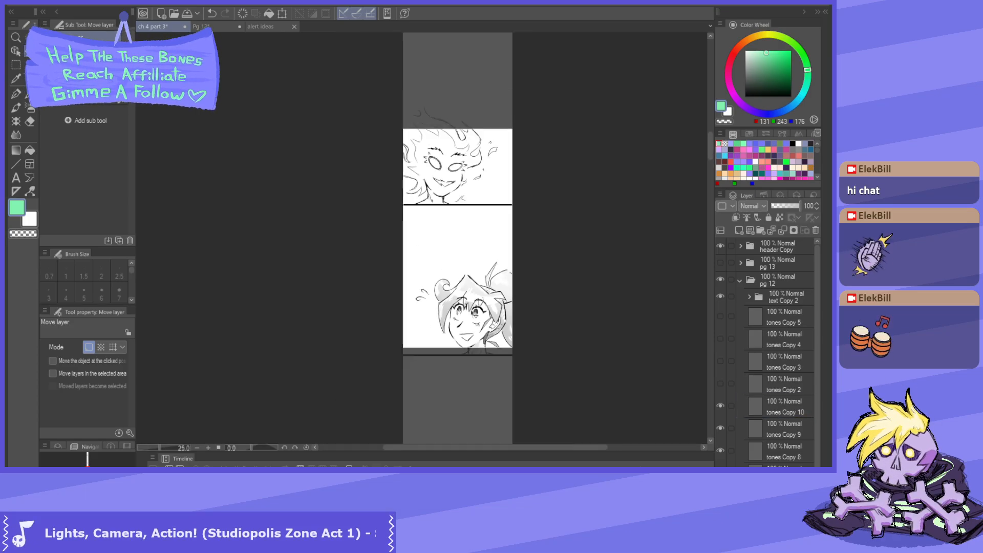
scroll(474, 335, up, 2)
scroll(472, 334, up, 2)
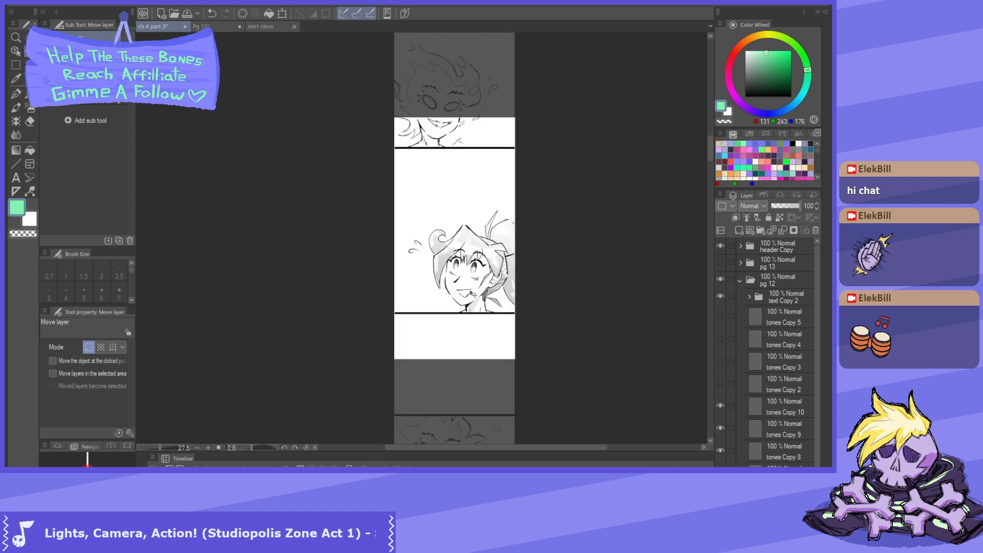
- Select the layers of the third to sixth panels, up to tones Copy 10, and move them together slightly down the strip
scroll(467, 204, down, 3)
scroll(456, 388, up, 2)
scroll(476, 351, down, 3)
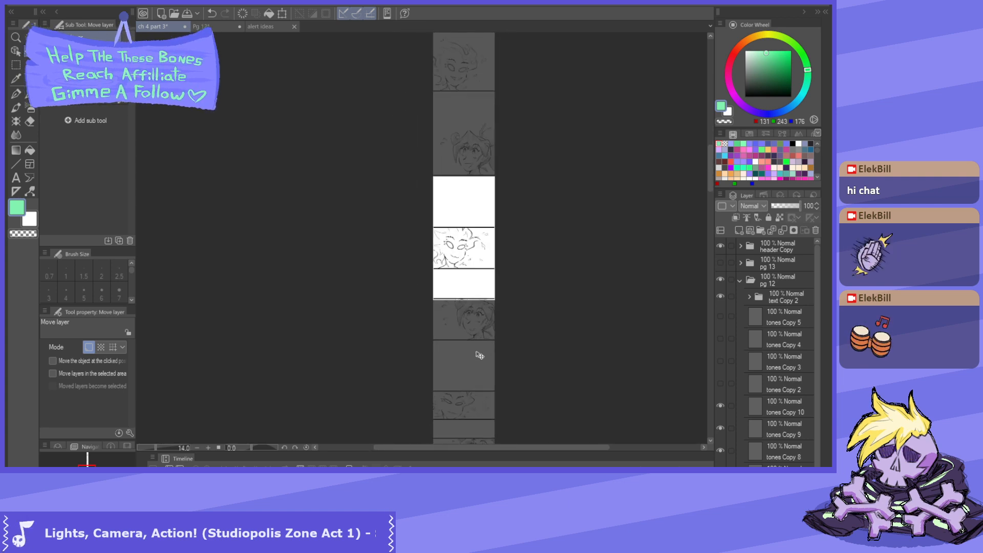
scroll(476, 351, up, 2)
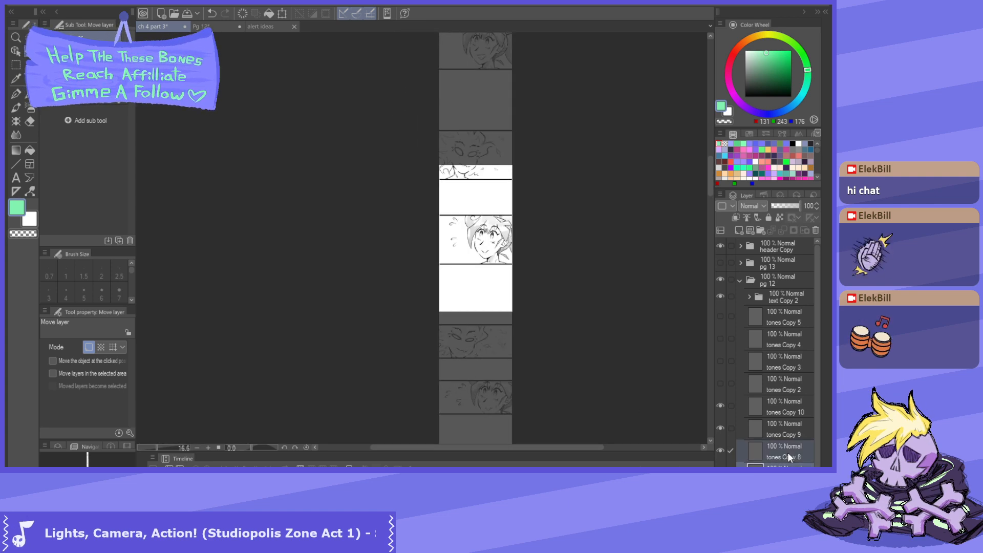
drag(787, 453, 781, 401)
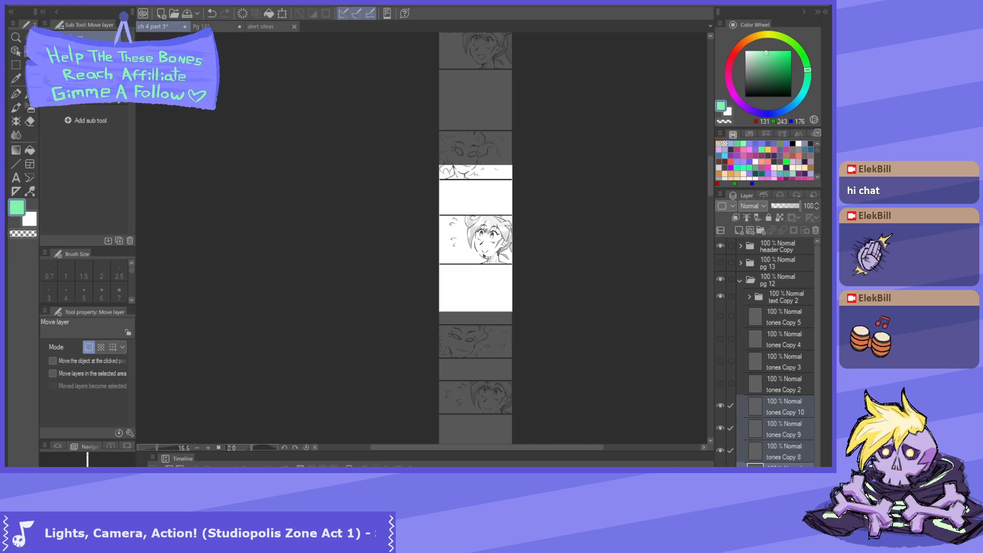
drag(488, 258, 487, 267)
- Check the original Pg 12 page for the panel that follows the sixth one, and return to the ch 4 part 3 strip
scroll(478, 320, down, 2)
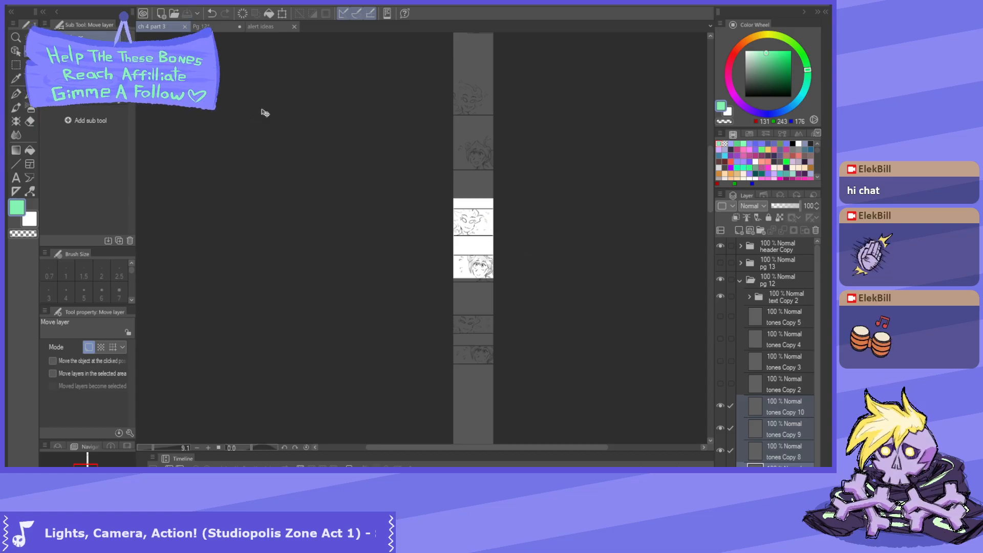
click(215, 27)
scroll(395, 99, down, 2)
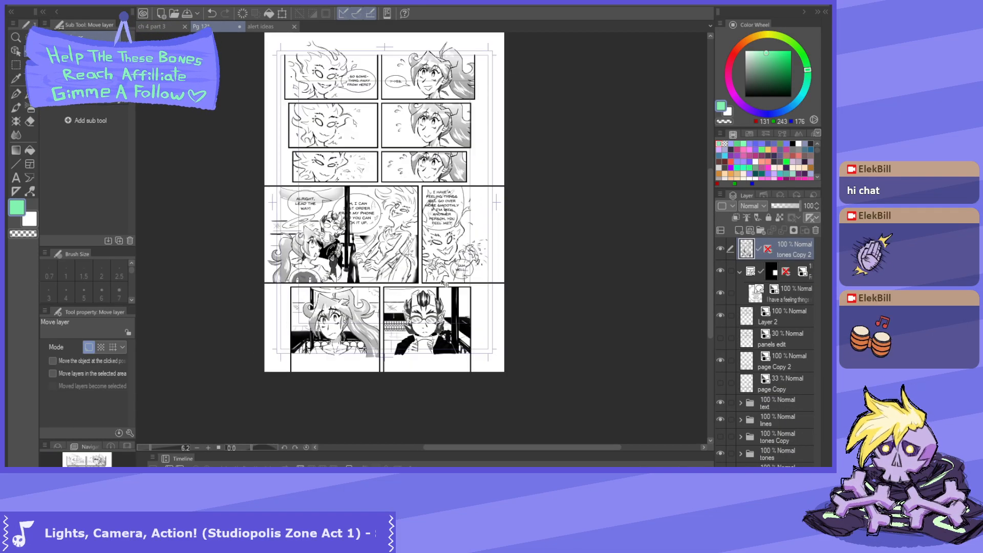
click(164, 29)
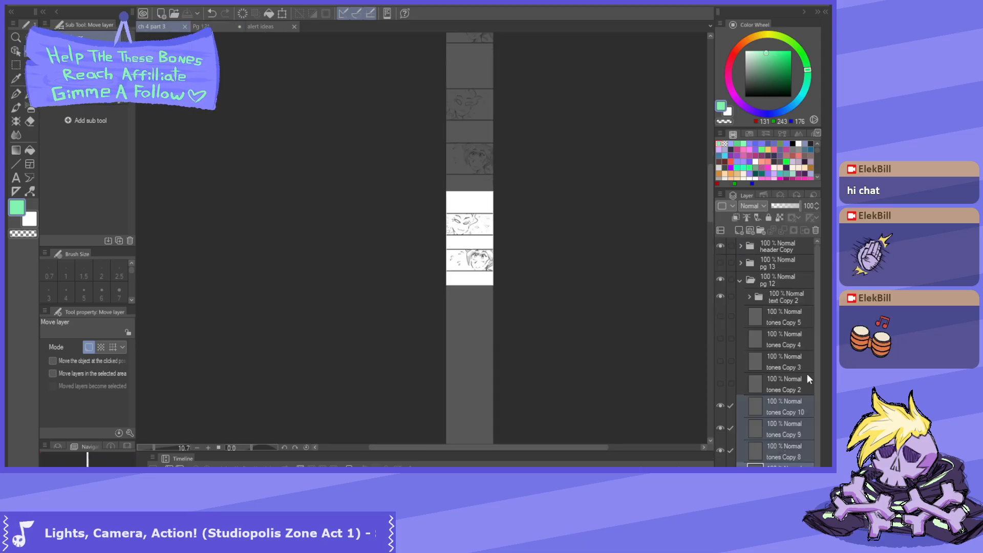
- Show tones Copy 2, scale its panel down to about 20%, and place it in the strip below the sixth panel
click(726, 386)
scroll(506, 214, down, 2)
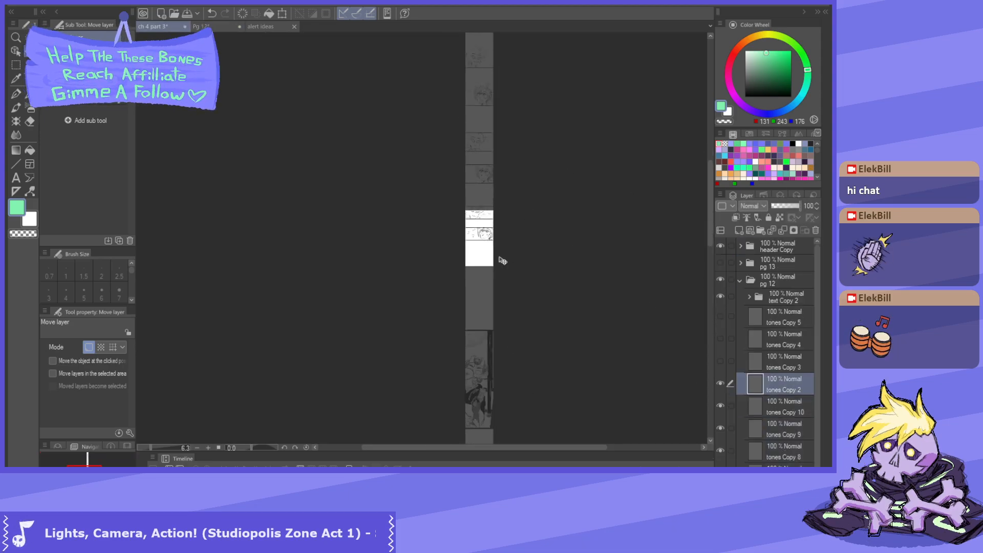
key(ctrl+t)
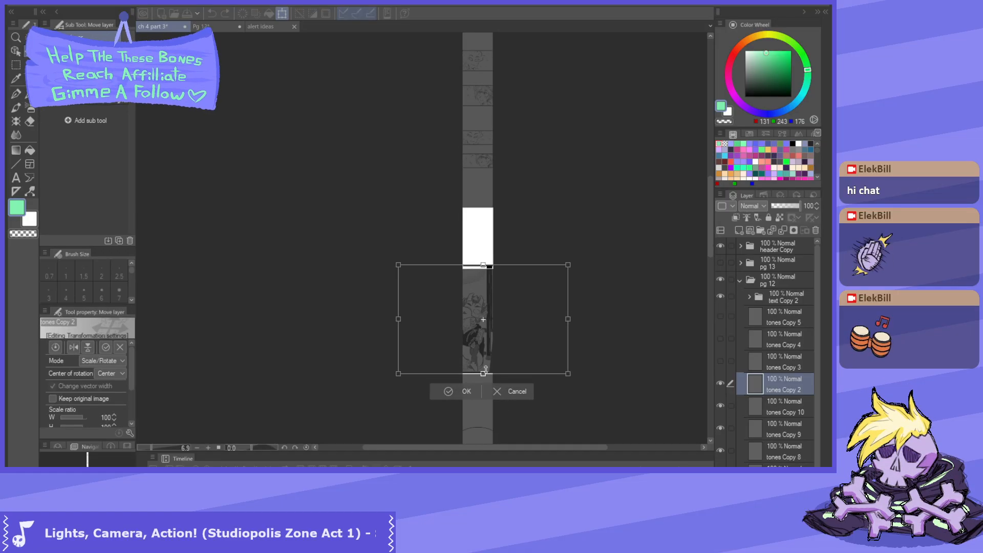
drag(482, 373, 480, 249)
scroll(480, 246, up, 3)
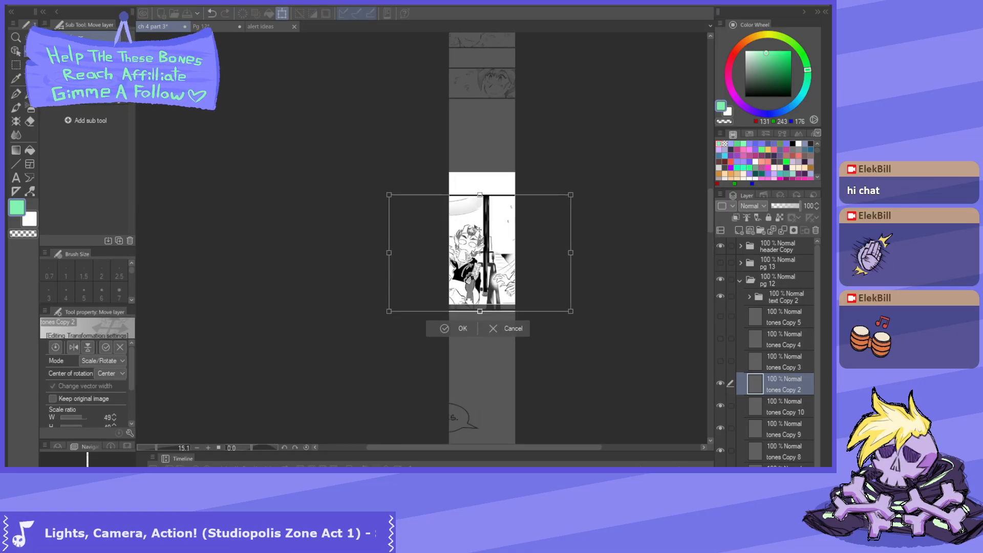
drag(480, 307, 487, 240)
scroll(489, 240, down, 1)
drag(489, 236, 498, 295)
scroll(496, 261, up, 3)
scroll(499, 294, up, 2)
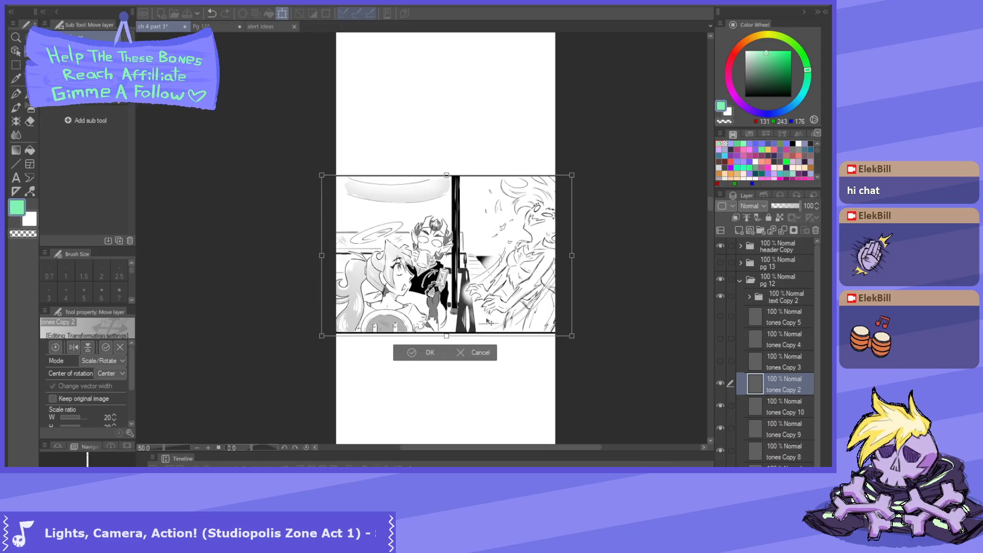
- Fine-tune the size and position of the tones Copy 2 panel so it fills the strip's width, and apply the transformation
drag(452, 340, 464, 291)
scroll(473, 291, up, 1)
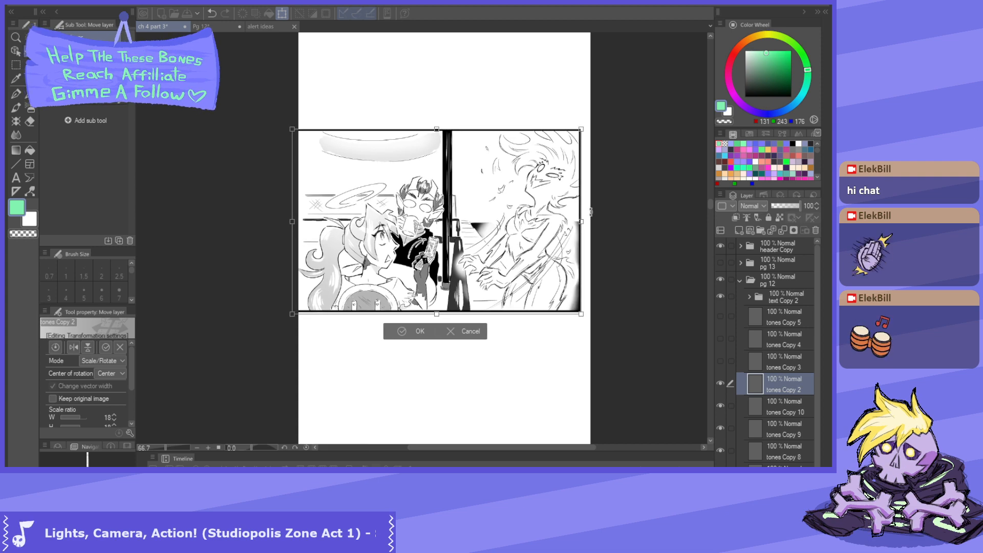
drag(582, 222, 594, 221)
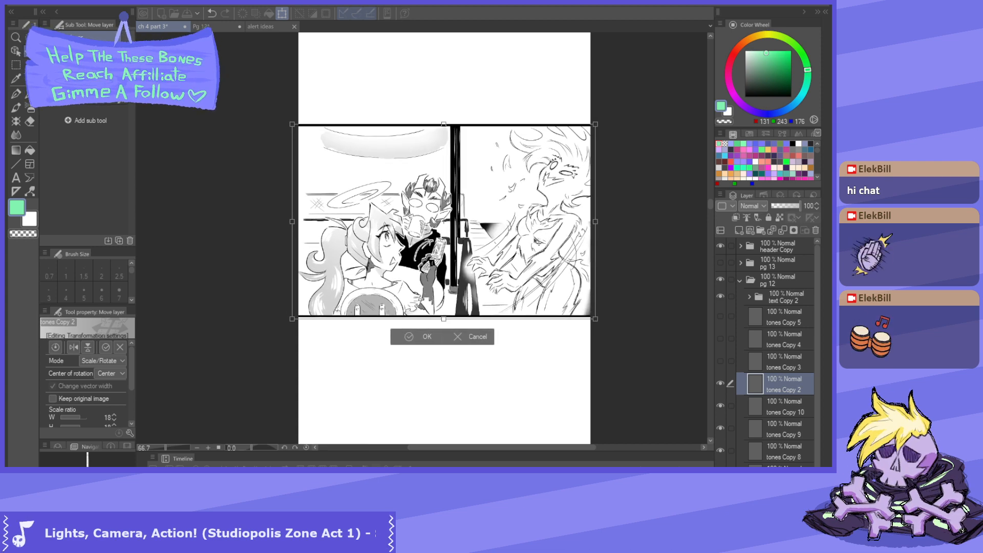
drag(538, 243, 545, 255)
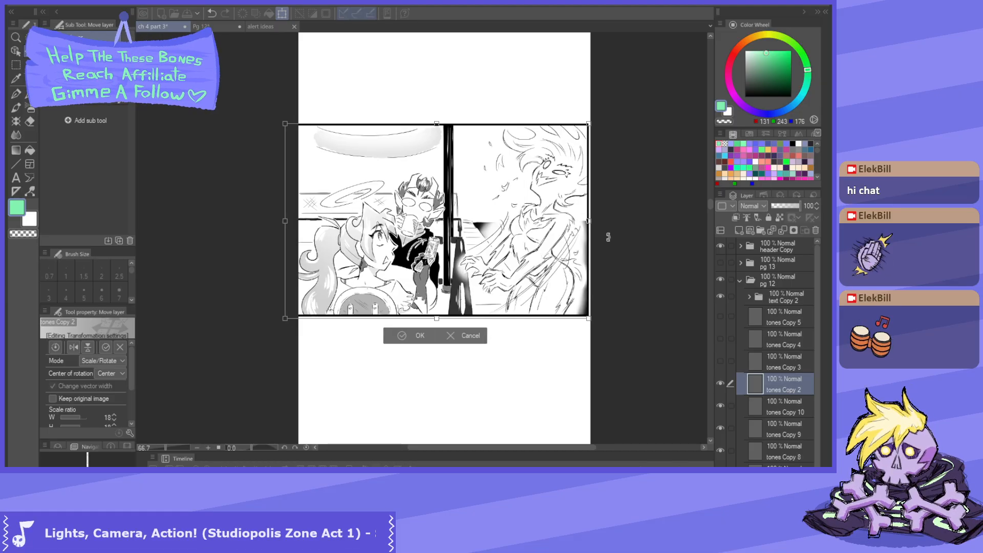
drag(589, 220, 596, 220)
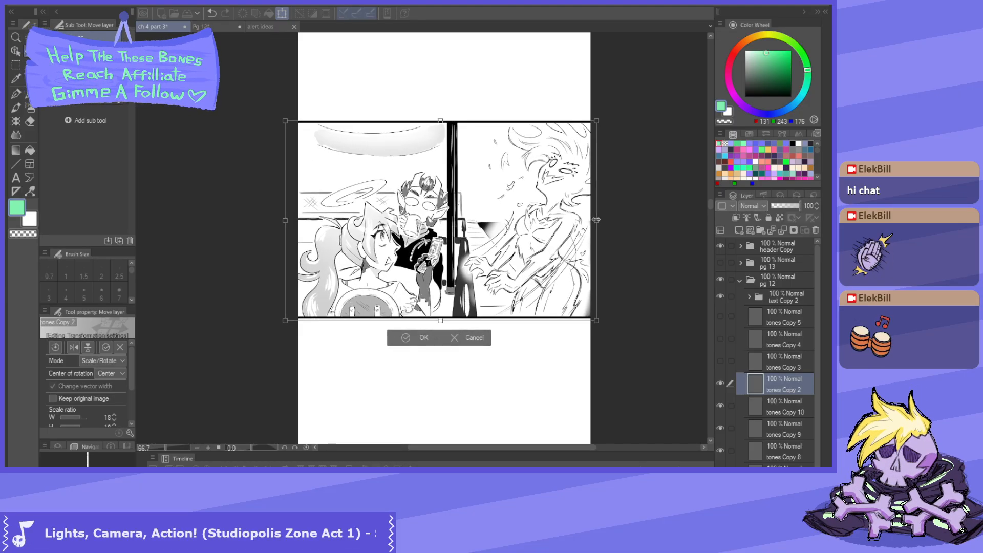
click(414, 339)
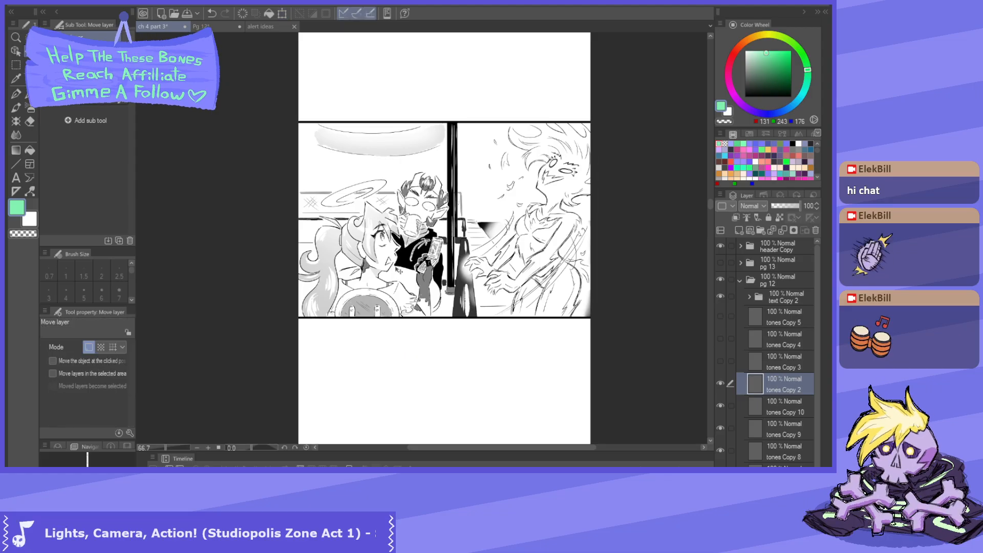
- Examine the gap between the sixth panel and the tones Copy 2 panel below it
scroll(453, 144, down, 5)
scroll(452, 138, up, 3)
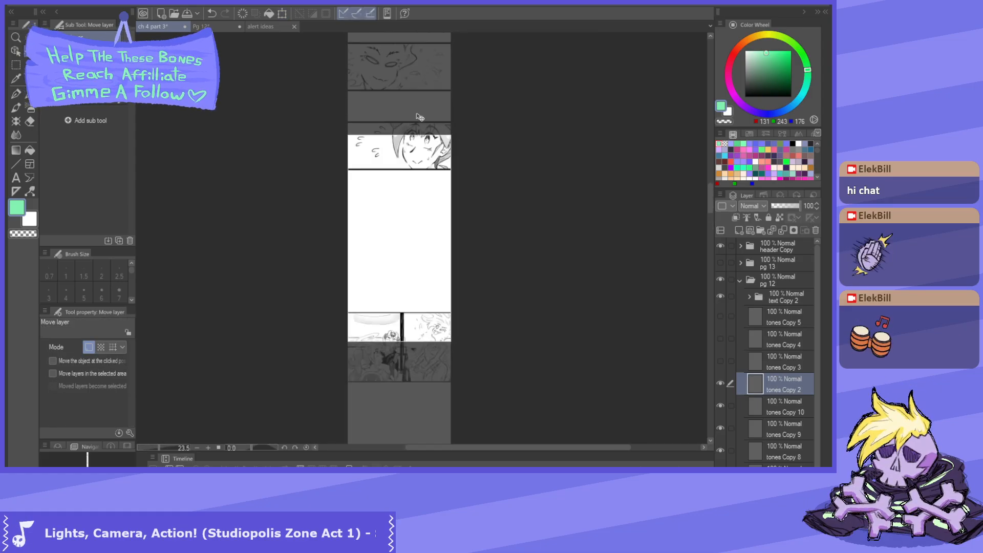
scroll(418, 124, down, 1)
scroll(425, 349, up, 2)
scroll(389, 344, up, 4)
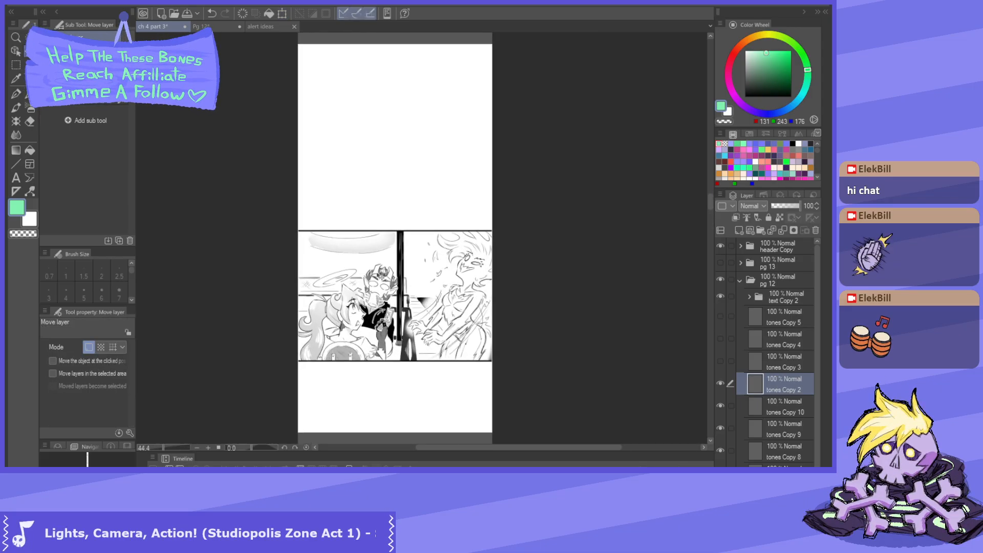
scroll(416, 279, down, 2)
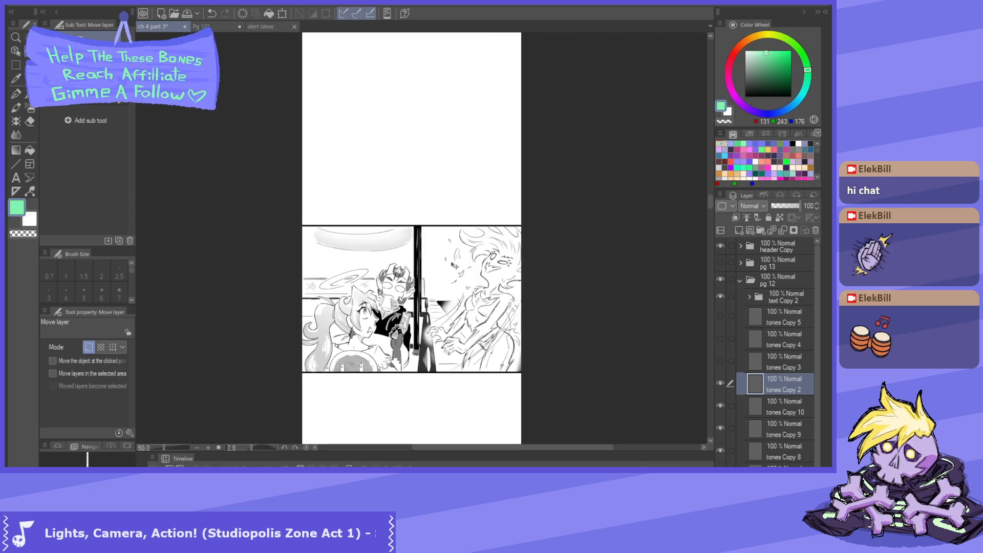
scroll(499, 236, down, 2)
scroll(481, 261, up, 1)
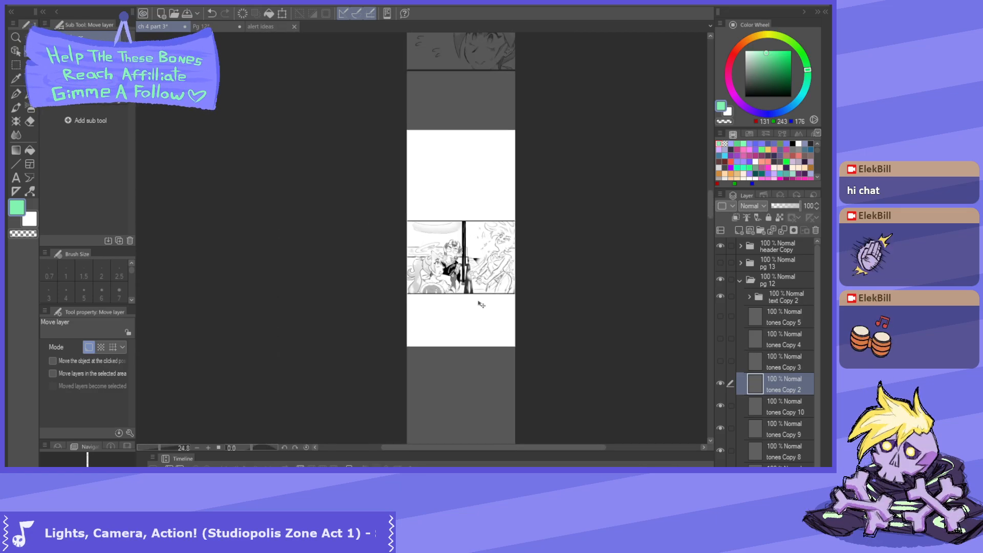
- Select tones Copy 3 and compare with the original Pg 12 page to see which panel follows the tones Copy 2 panel
click(773, 366)
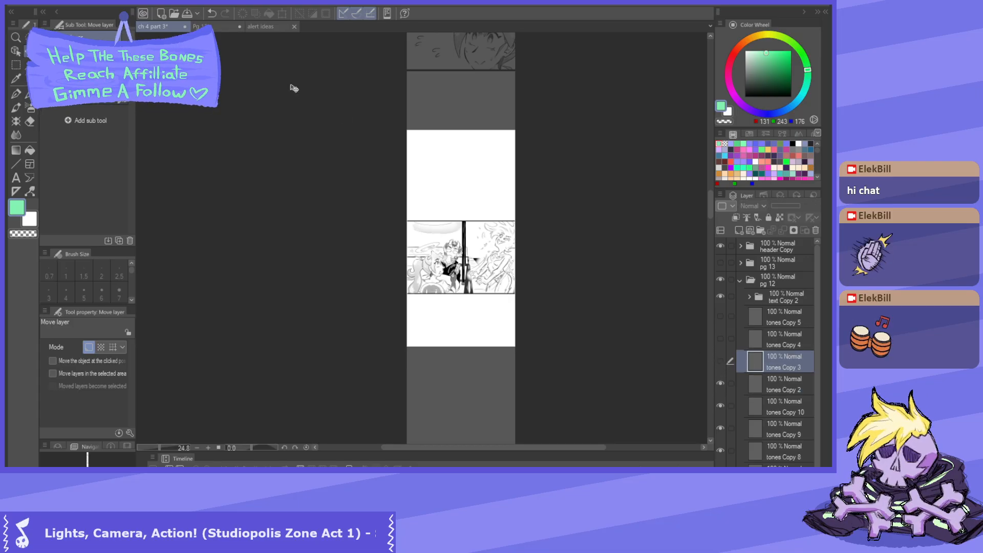
click(211, 25)
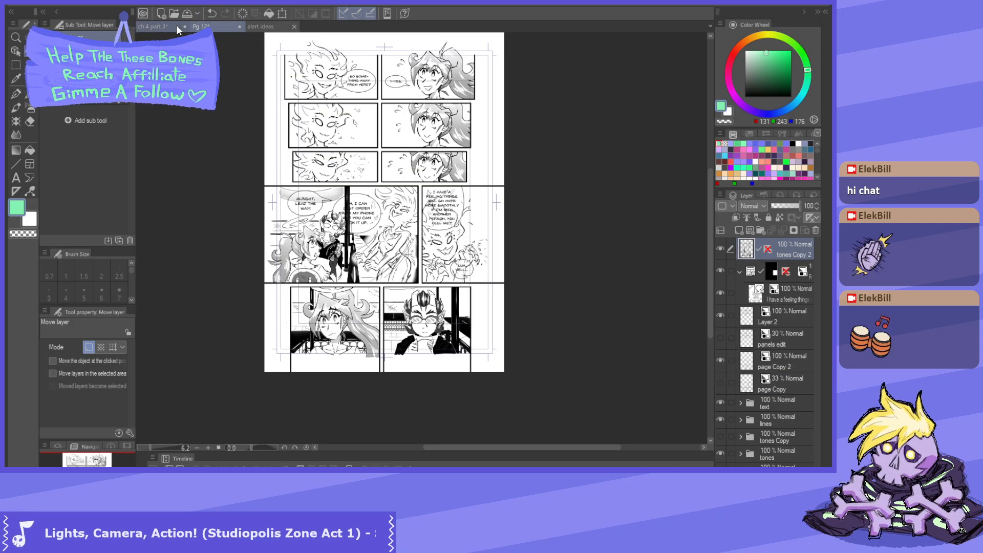
click(155, 26)
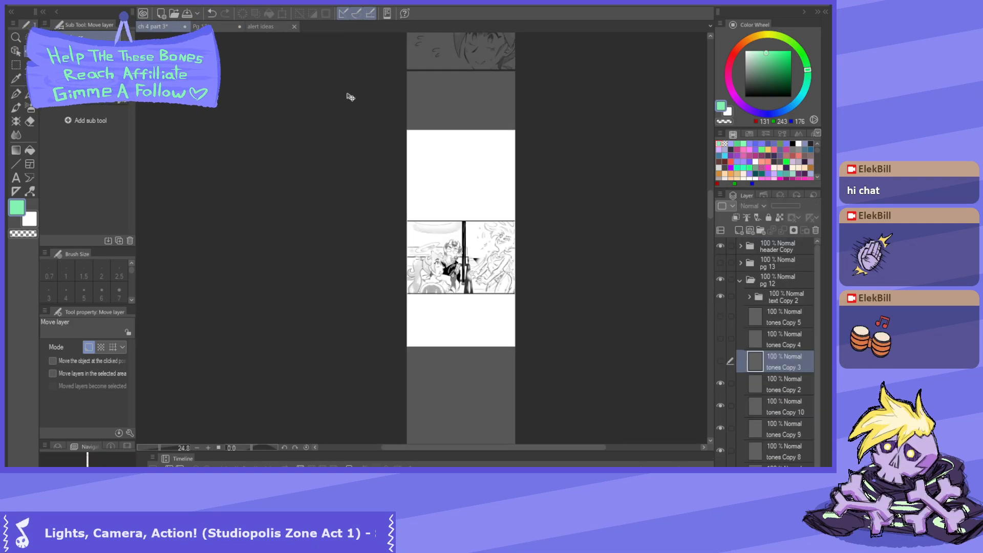
- Show tones Copy 3, scale its panel down to about 44%, and place it in the strip below the tones Copy 2 panel
click(721, 362)
scroll(452, 94, down, 3)
scroll(419, 149, down, 3)
key(ctrl+t)
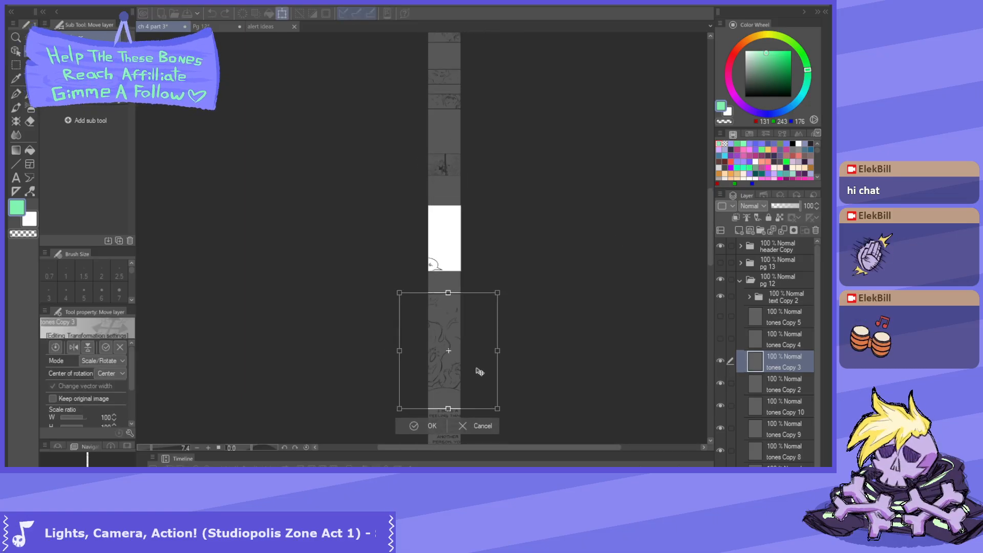
drag(478, 371, 452, 268)
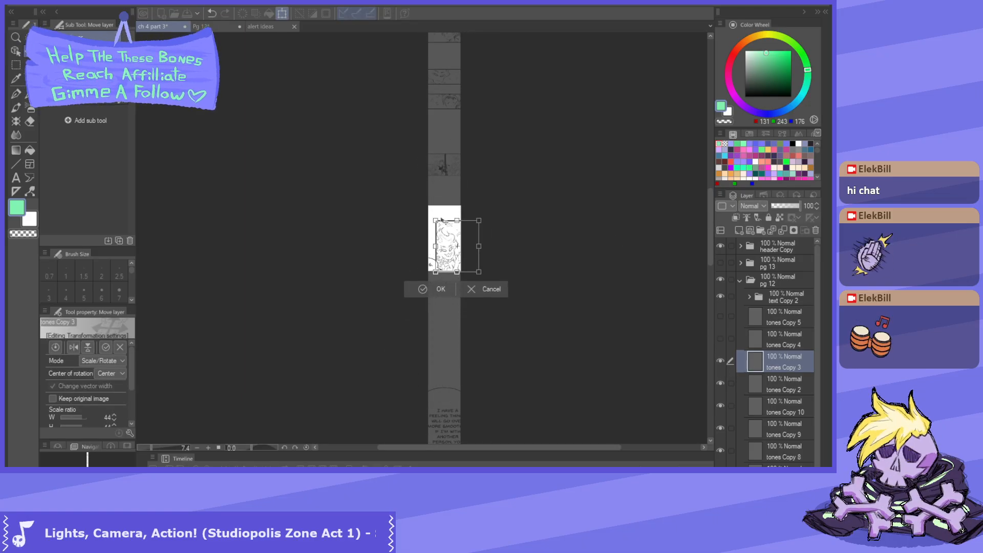
drag(445, 229, 446, 246)
scroll(442, 239, up, 5)
drag(470, 278, 447, 231)
scroll(439, 236, up, 3)
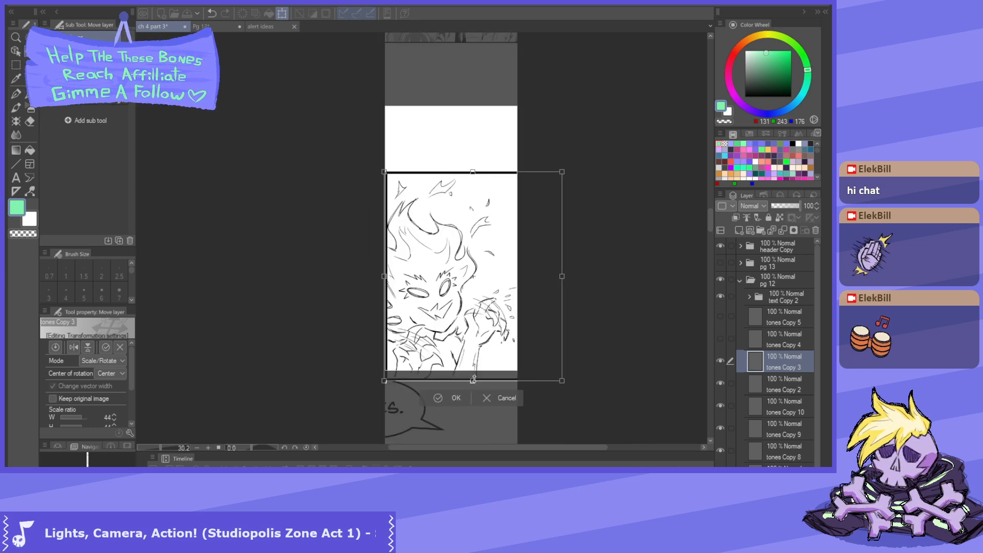
- Scale the tones Copy 3 panel down further to about 30%, let it run off the strip's right edge, and apply the transformation
drag(473, 380, 472, 331)
scroll(459, 223, down, 3)
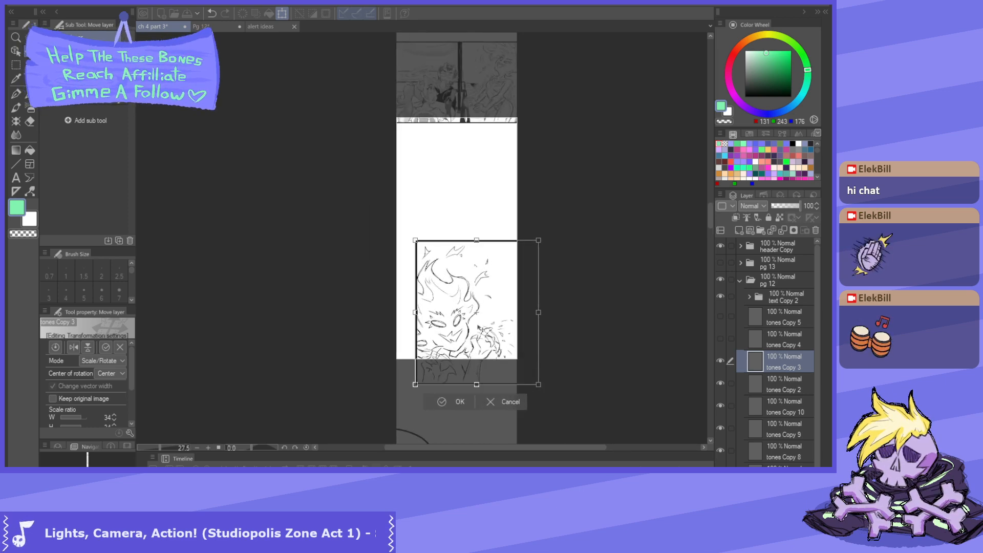
scroll(460, 236, up, 3)
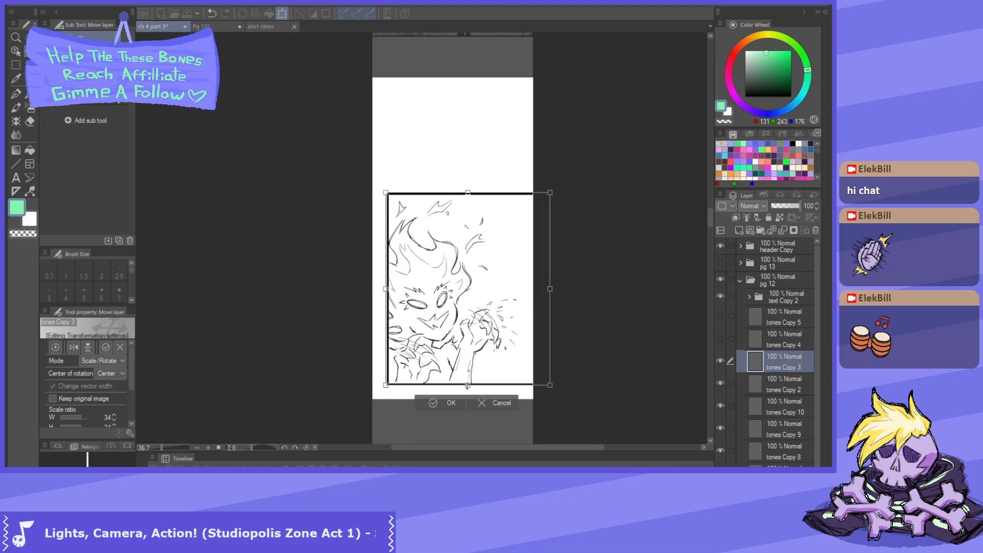
mouse_move(469, 385)
mouse_down()
mouse_move(481, 338)
mouse_move(503, 337)
mouse_move(470, 332)
mouse_up()
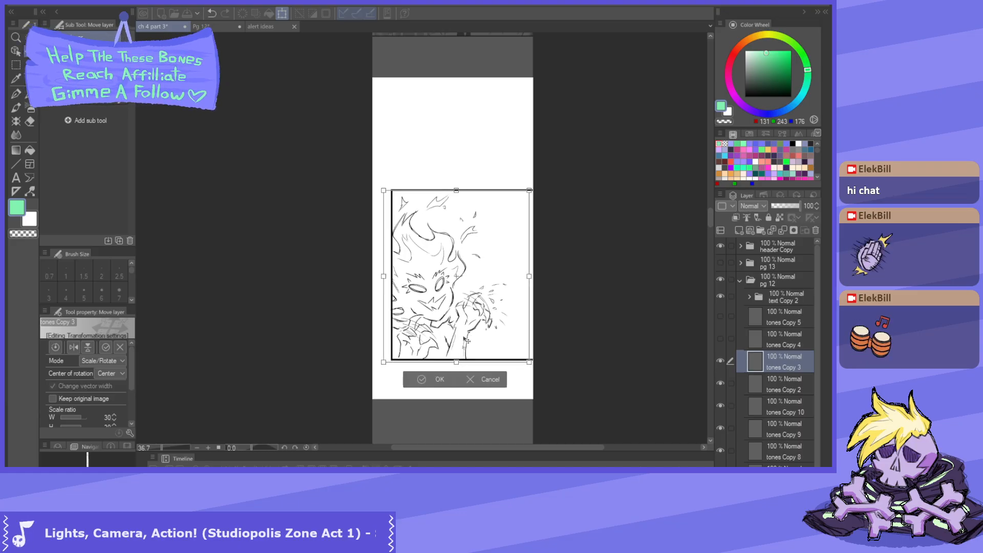
drag(467, 341, 475, 338)
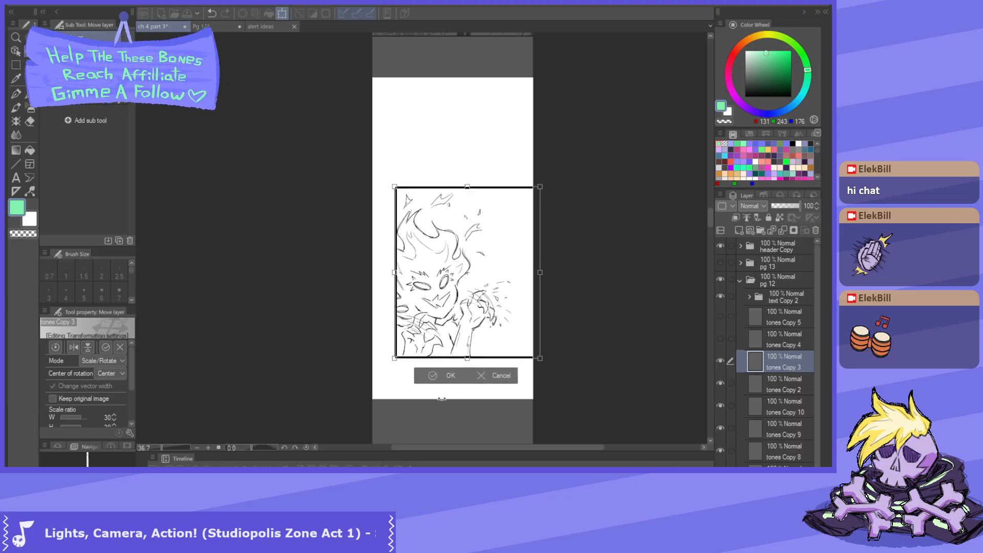
click(444, 377)
scroll(490, 295, up, 2)
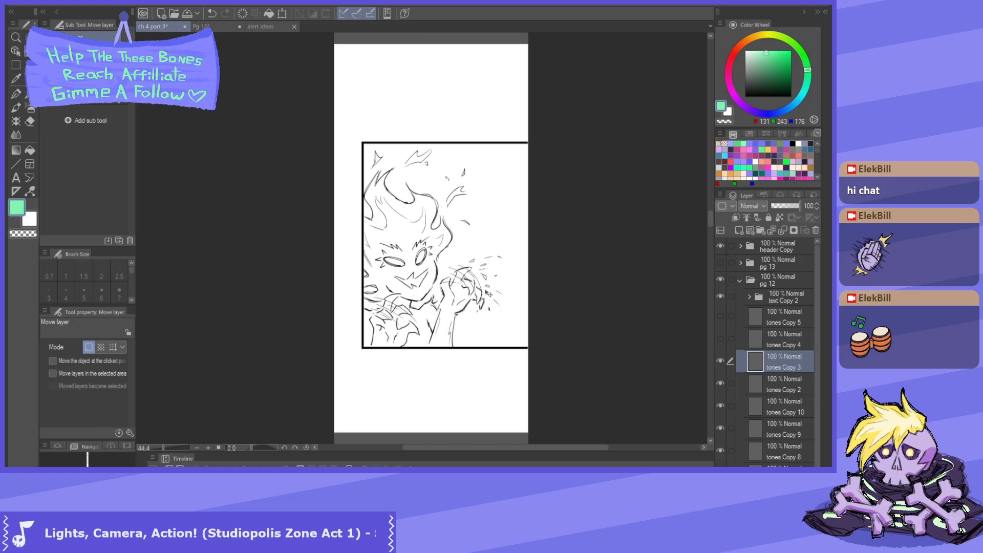
scroll(413, 199, down, 2)
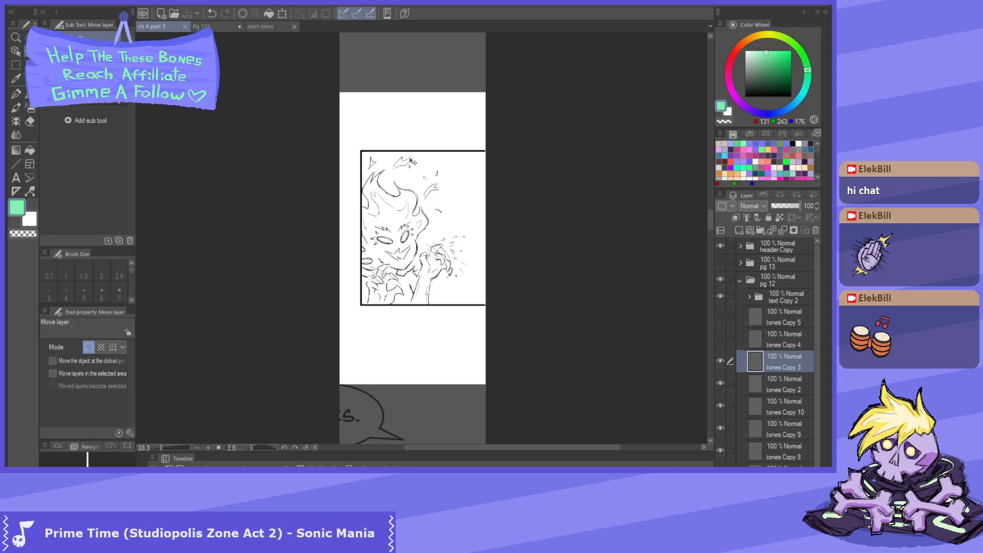
scroll(411, 166, down, 3)
scroll(407, 143, up, 1)
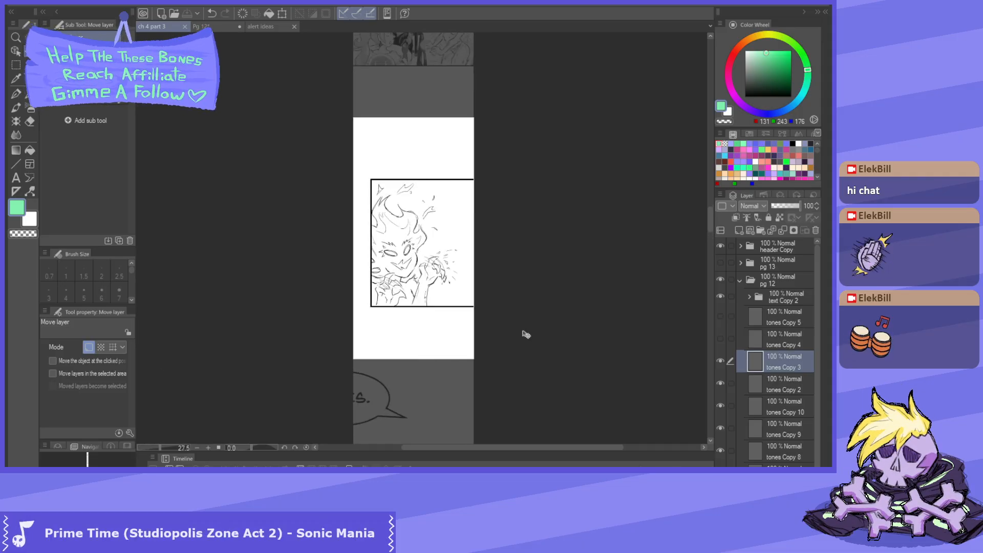
- Show the tones Copy 4 and tones Copy 5 panels and save the document
scroll(523, 334, down, 3)
click(787, 343)
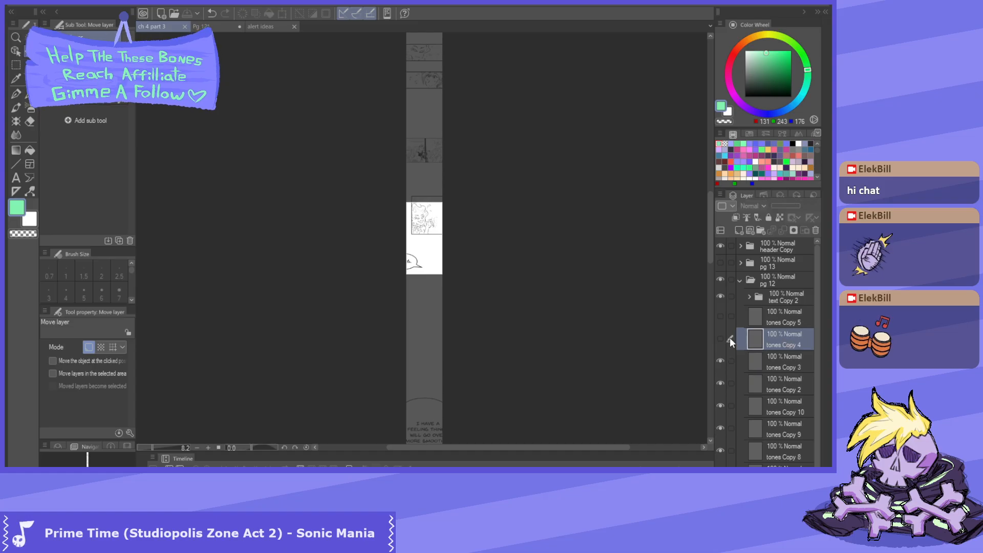
click(720, 338)
scroll(461, 198, down, 1)
click(776, 318)
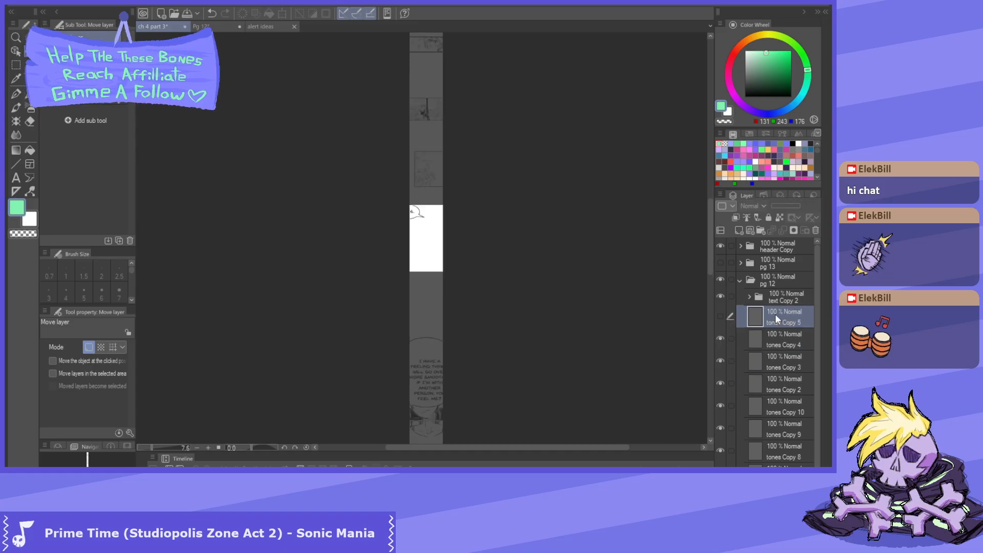
click(720, 316)
scroll(443, 121, down, 3)
scroll(439, 386, up, 2)
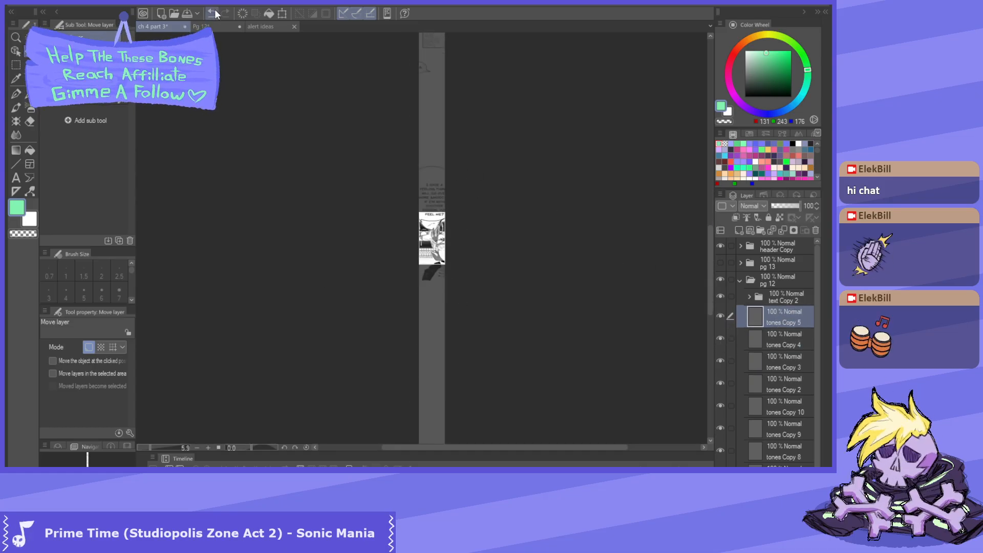
key(ctrl+s)
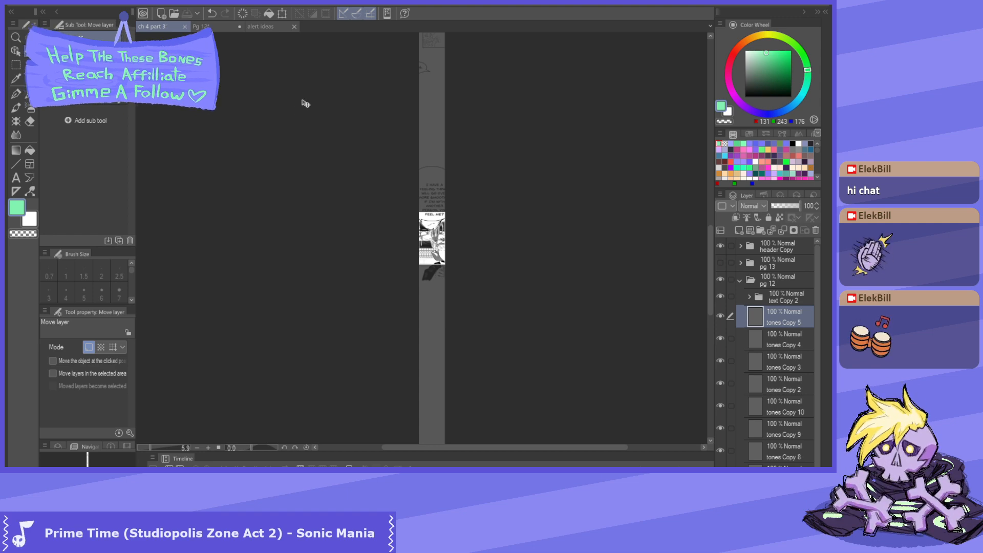
- Check the layout of the last two panels on the original Pg 12 page, and return to ch 4 part 3
click(215, 27)
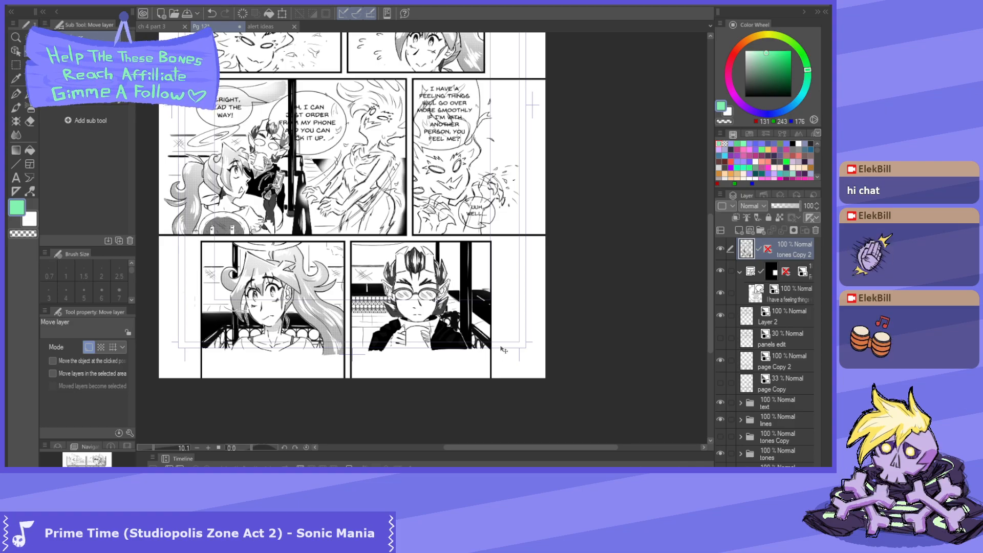
scroll(512, 322, down, 4)
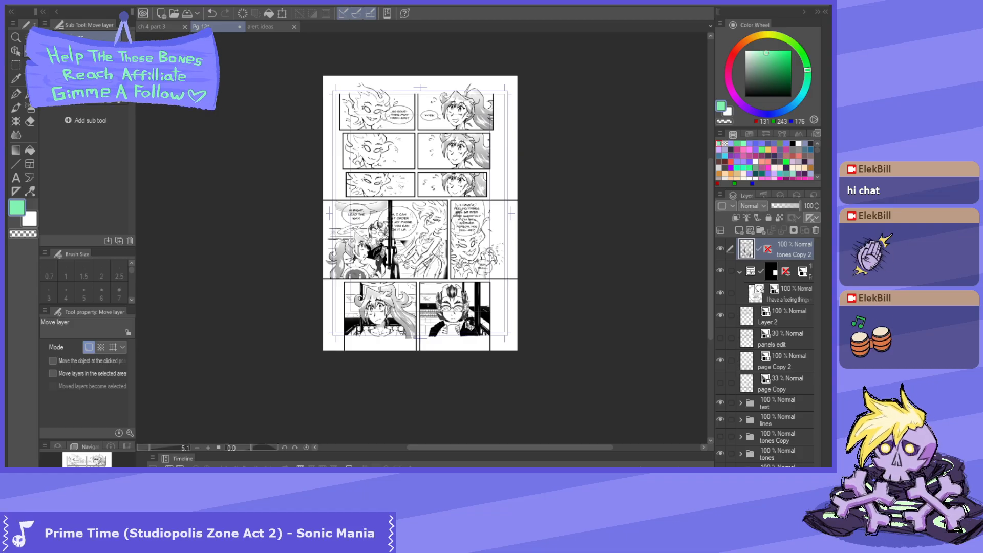
scroll(423, 325, up, 3)
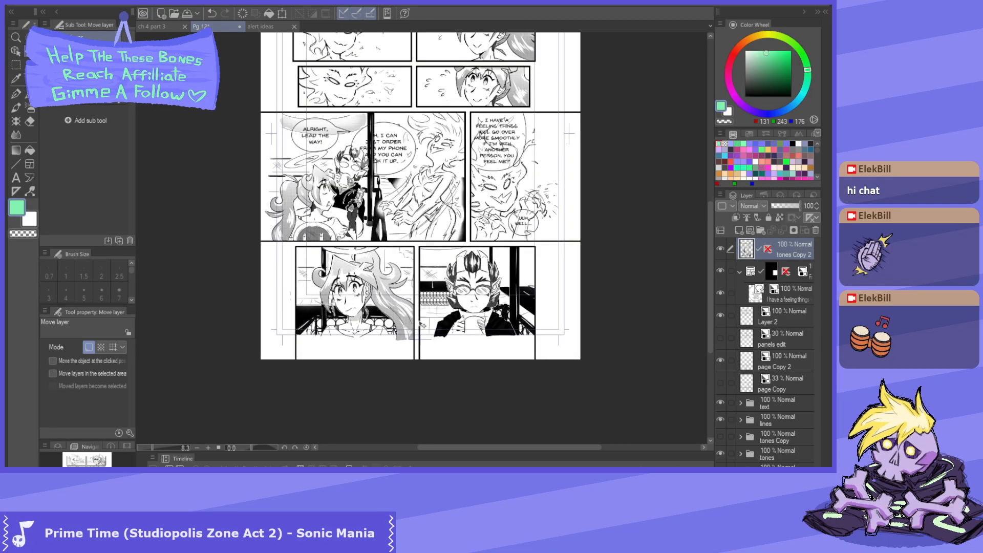
click(164, 25)
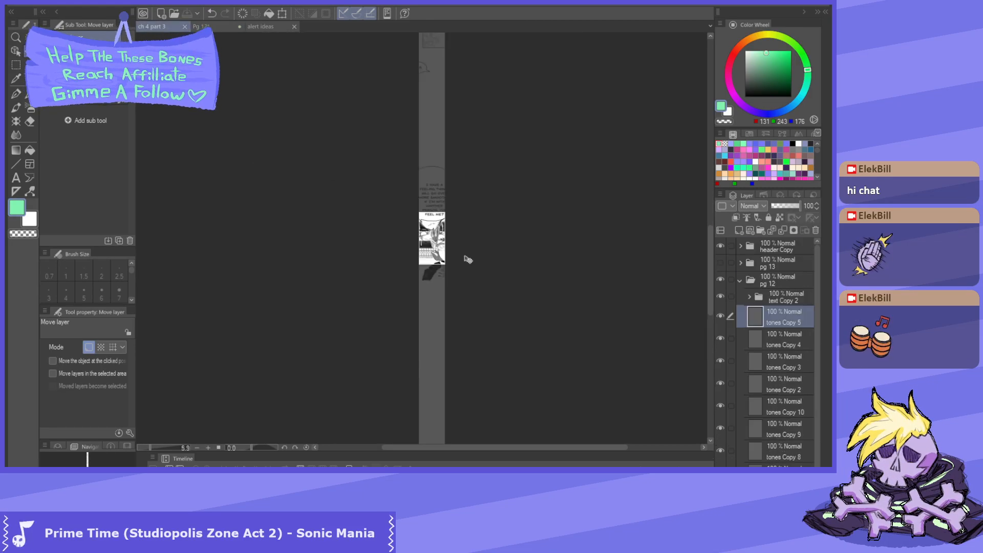
- Hide the text Copy 2 folder and position the tones Copy 4 panel between the tones Copy 3 and tones Copy 5 panels
click(760, 344)
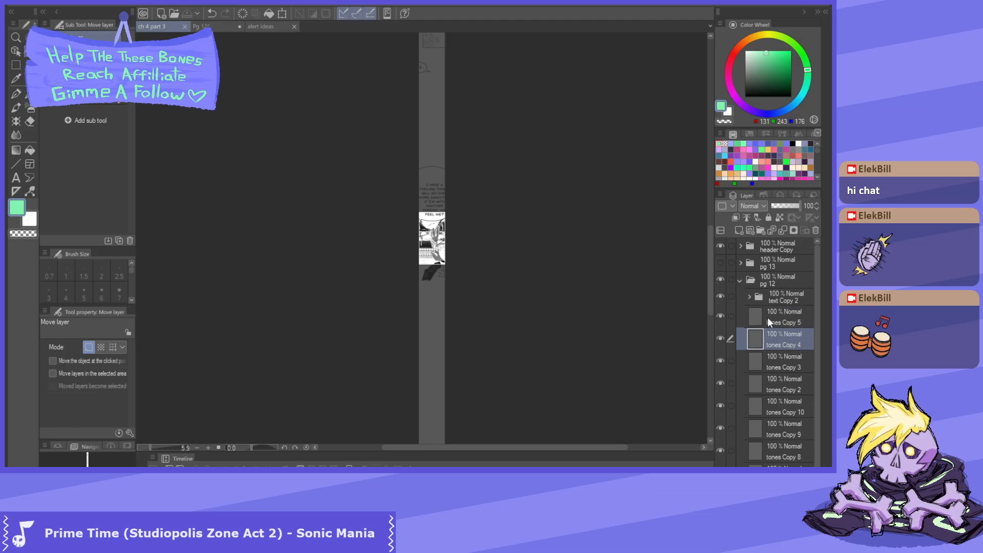
click(720, 338)
click(720, 338)
click(719, 296)
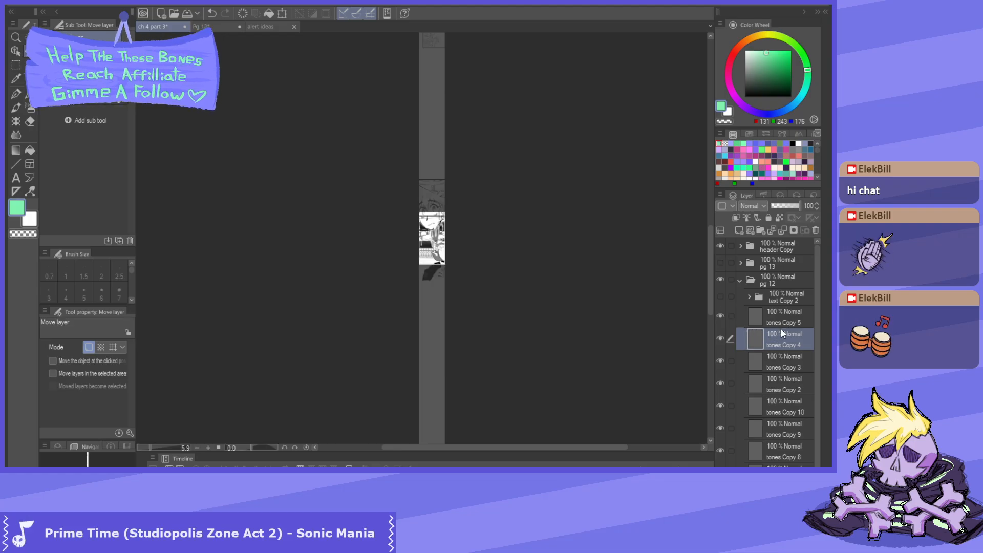
scroll(478, 340, down, 3)
scroll(469, 189, up, 4)
drag(431, 268, 444, 177)
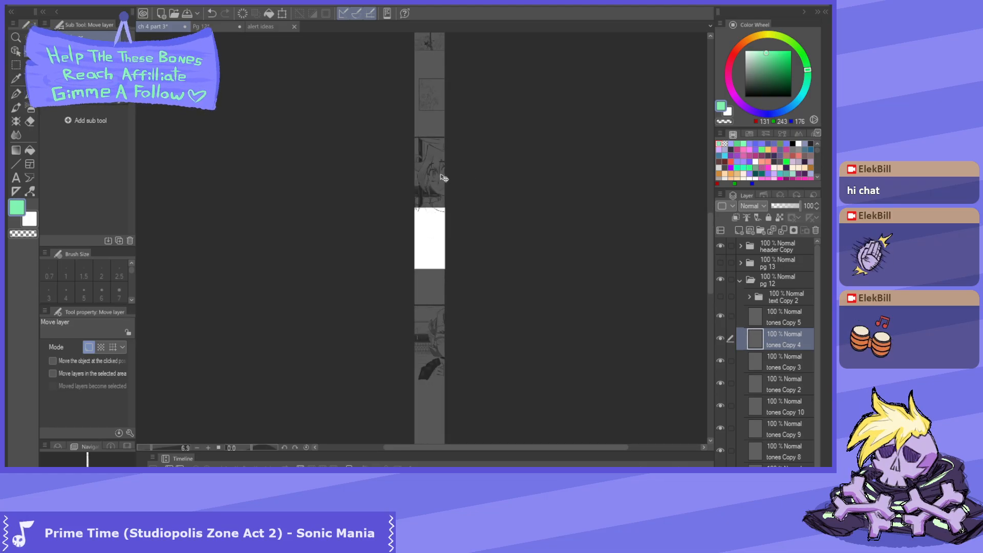
scroll(441, 178, up, 4)
scroll(441, 179, down, 4)
drag(443, 211, 442, 284)
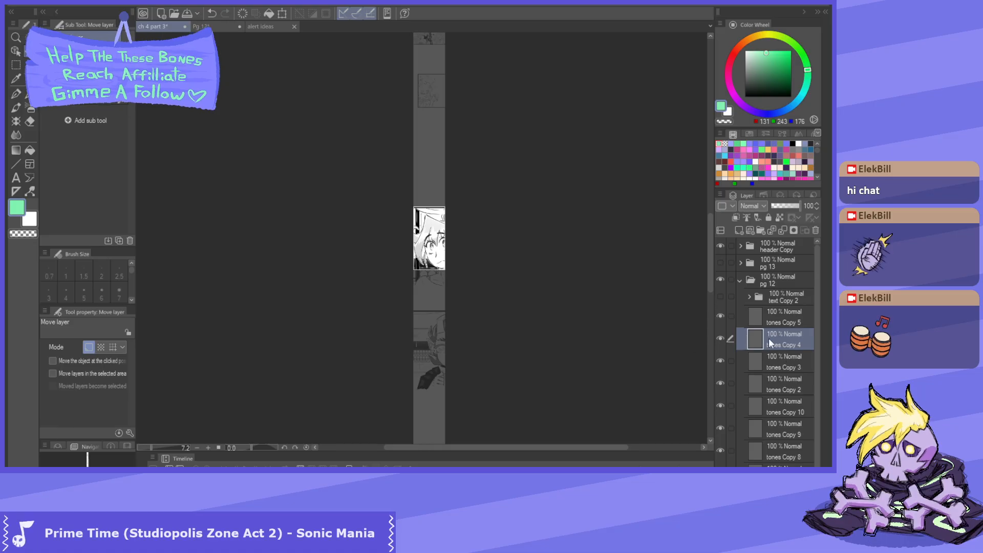
- Transform tones Copy 4 and tones Copy 5 together, scaling both panels down to about 63%
ctrl+click(770, 315)
key(ctrl+t)
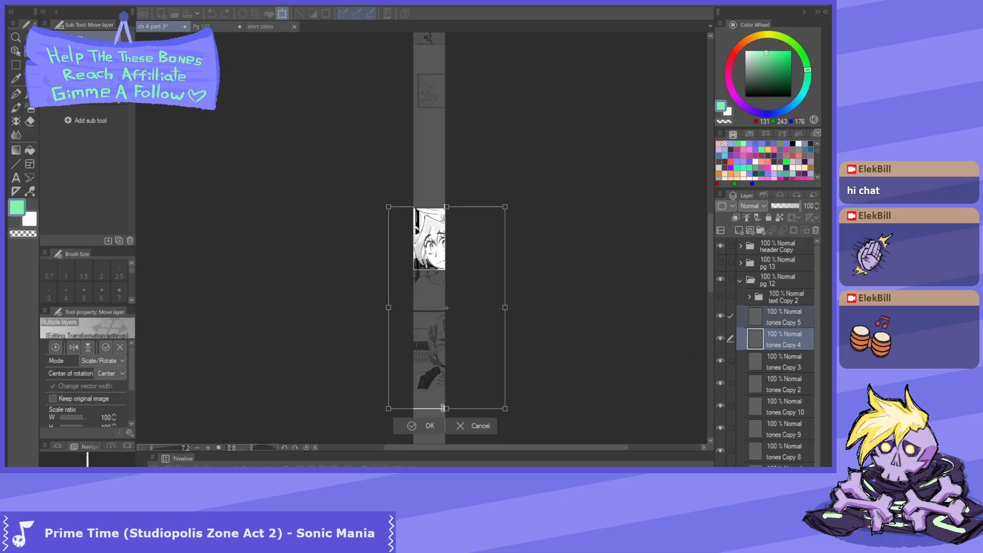
drag(446, 409, 446, 334)
scroll(445, 239, up, 4)
drag(445, 213, 423, 107)
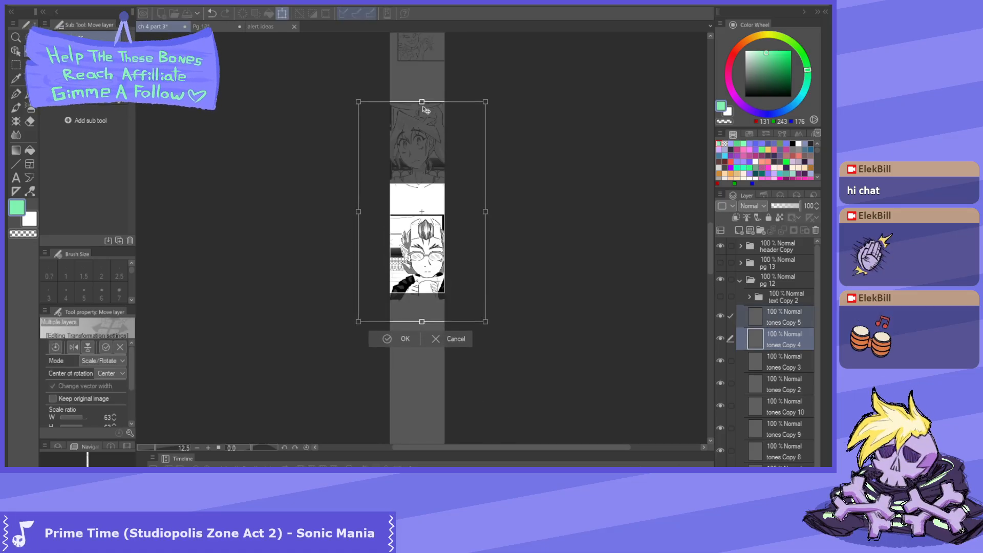
scroll(413, 238, up, 4)
drag(417, 277, 417, 308)
drag(332, 226, 389, 226)
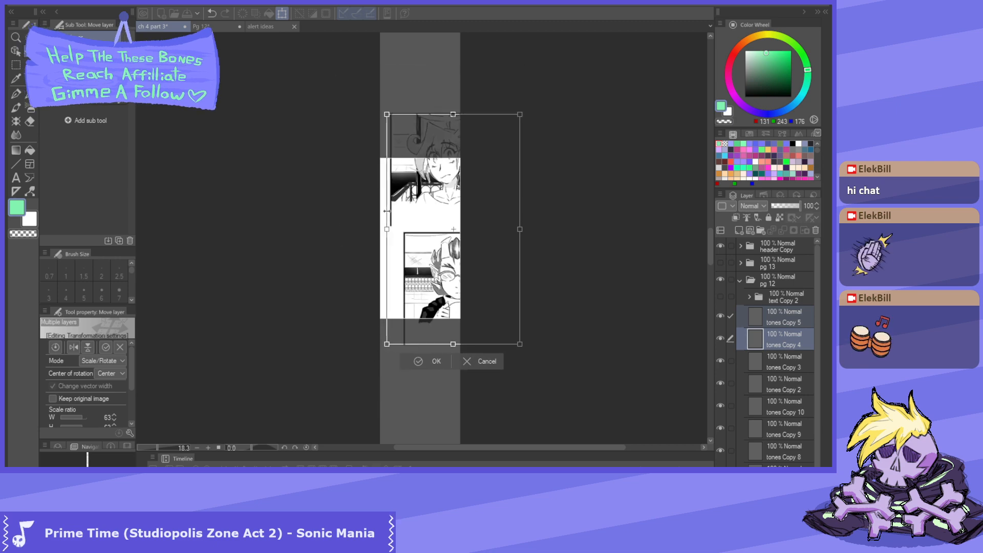
- Scale the tones Copy 4 and tones Copy 5 panels down further to about 34% and center them over the strip
drag(471, 213, 439, 214)
drag(351, 230, 404, 279)
scroll(403, 236, up, 4)
scroll(435, 237, down, 6)
scroll(458, 153, up, 4)
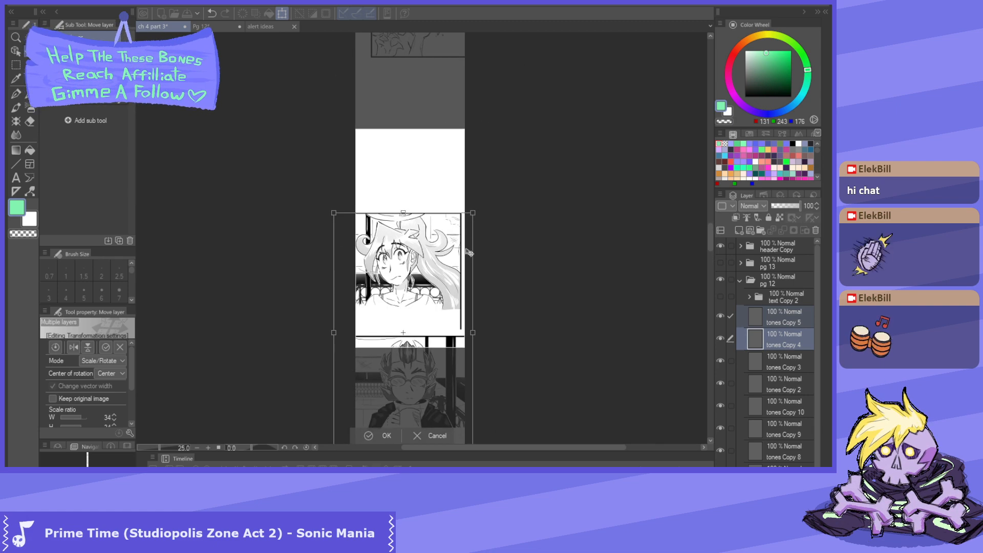
scroll(458, 153, down, 4)
scroll(458, 153, up, 4)
- Fine-tune the size and position of the two panels at about 34% below the tones Copy 3 panel, and apply the transformation
drag(479, 318, 448, 275)
mouse_move(344, 291)
mouse_down()
mouse_move(365, 281)
mouse_move(354, 282)
mouse_up()
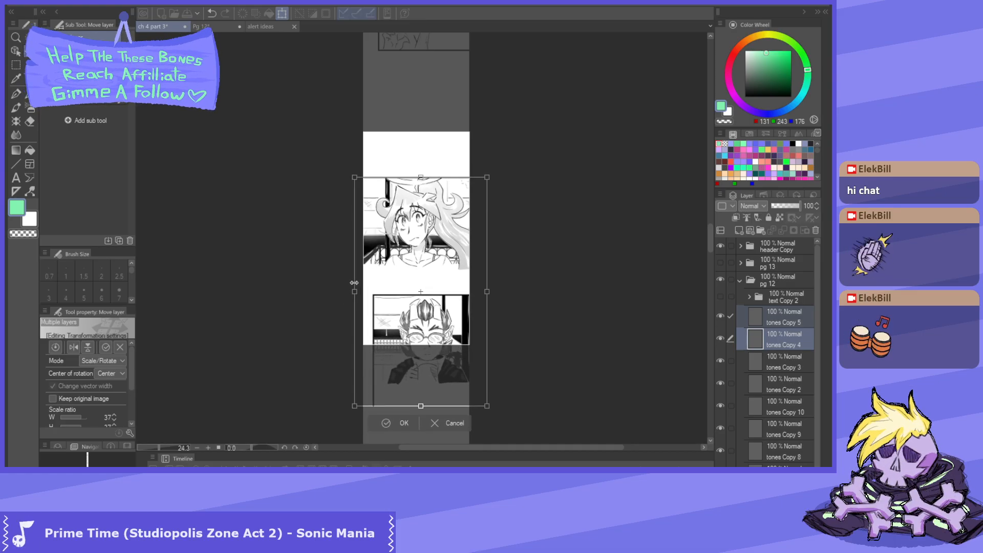
scroll(384, 294, down, 3)
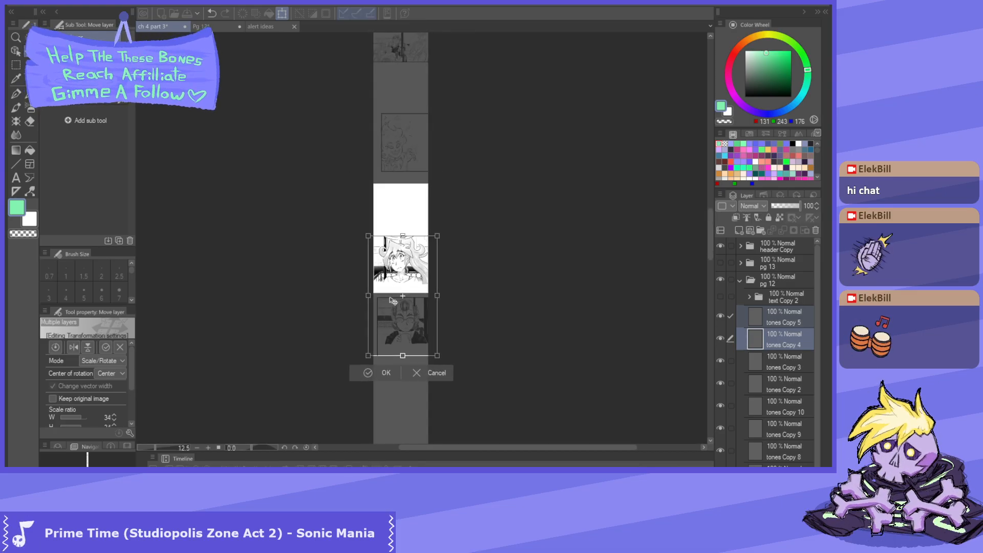
scroll(402, 323, up, 4)
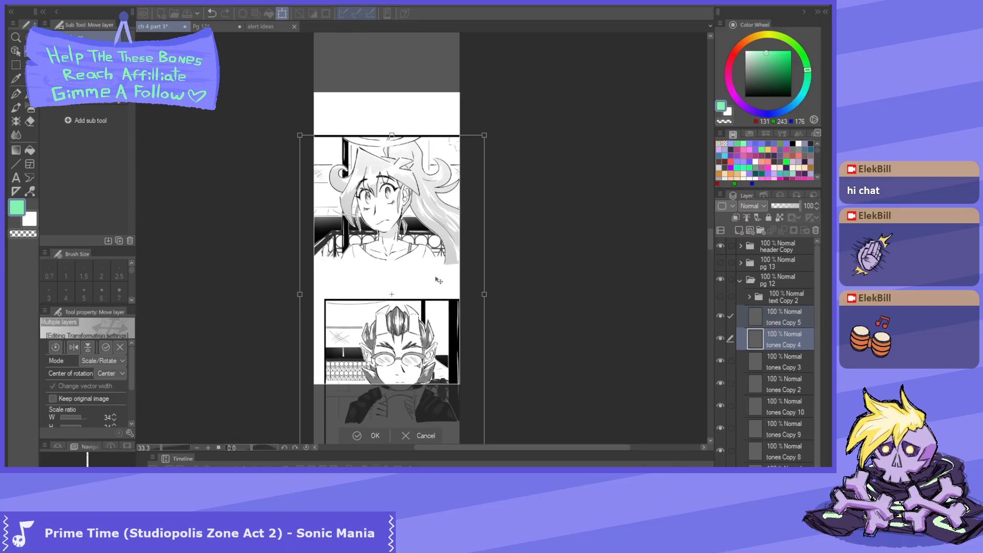
drag(423, 280, 433, 278)
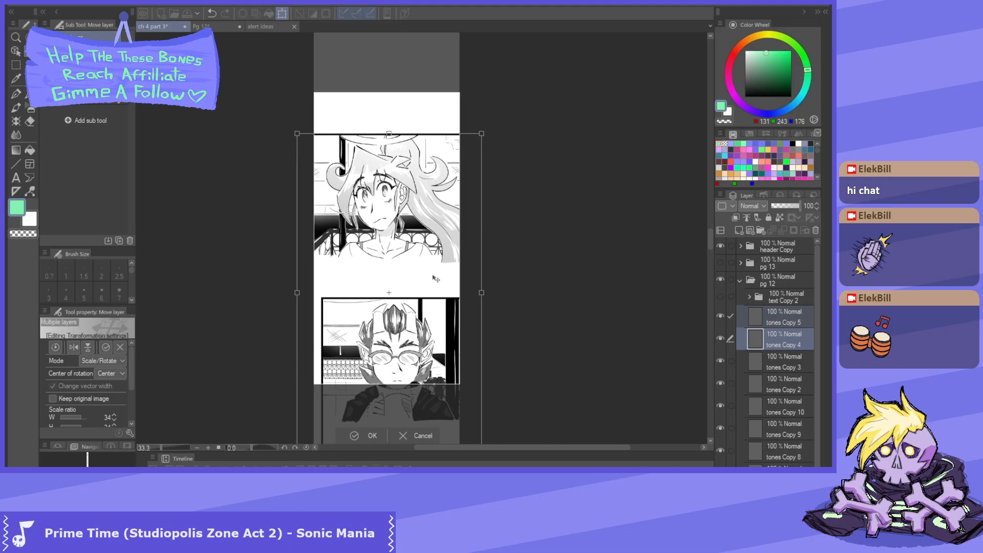
scroll(435, 276, down, 2)
drag(410, 317, 409, 272)
scroll(409, 276, up, 2)
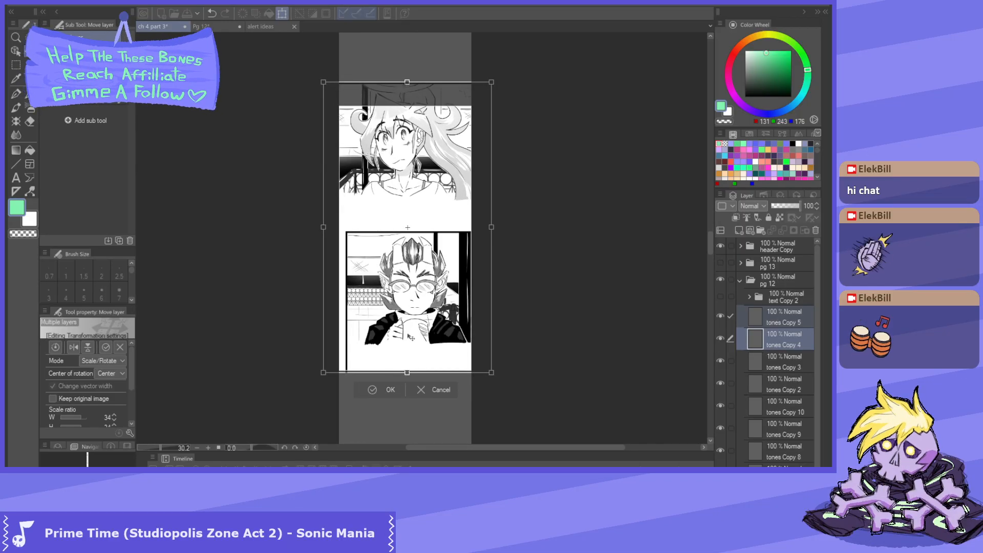
click(372, 391)
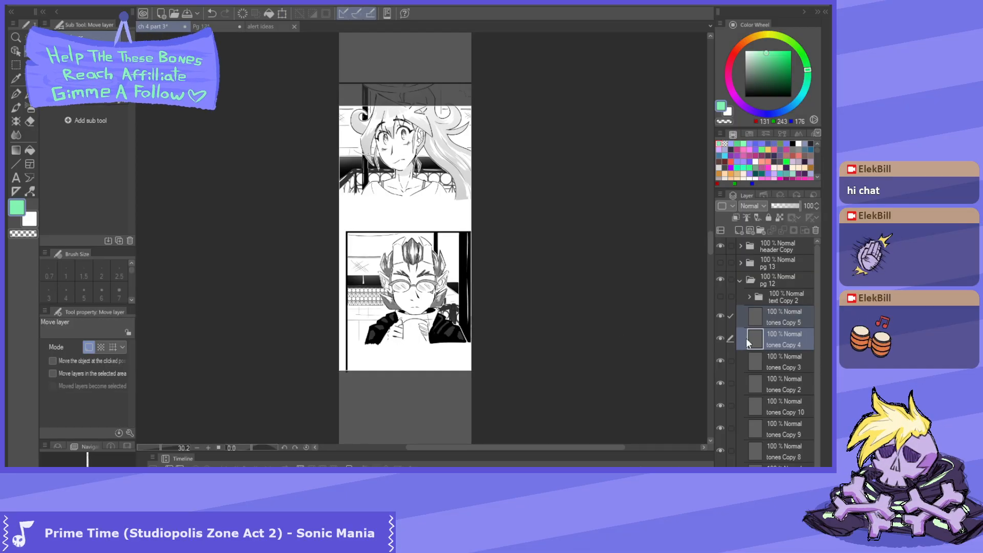
- Move the tones Copy 5 panel slightly down and left so its artwork fills the strip's width
click(782, 309)
scroll(539, 318, down, 1)
scroll(447, 347, up, 2)
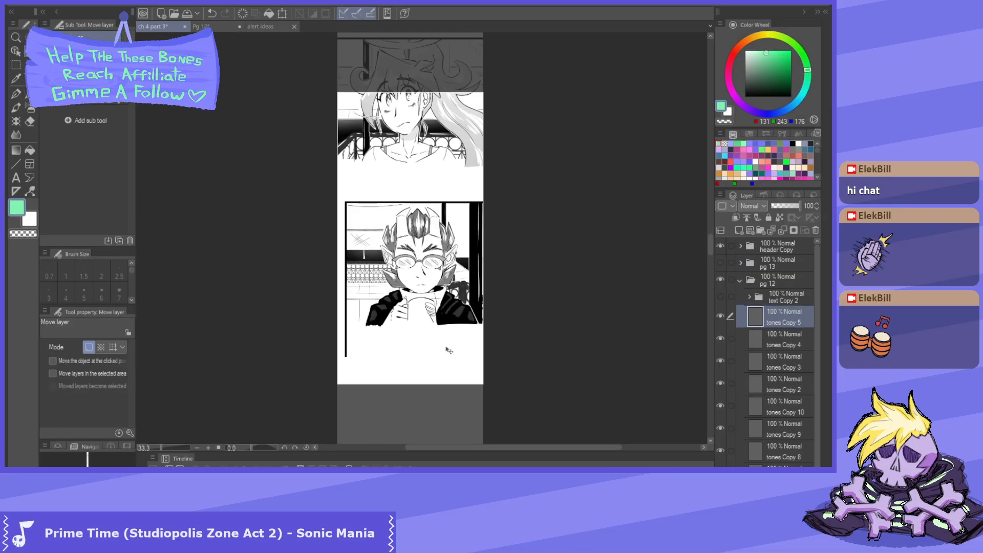
mouse_move(427, 364)
mouse_down()
mouse_move(442, 359)
mouse_move(436, 368)
mouse_up()
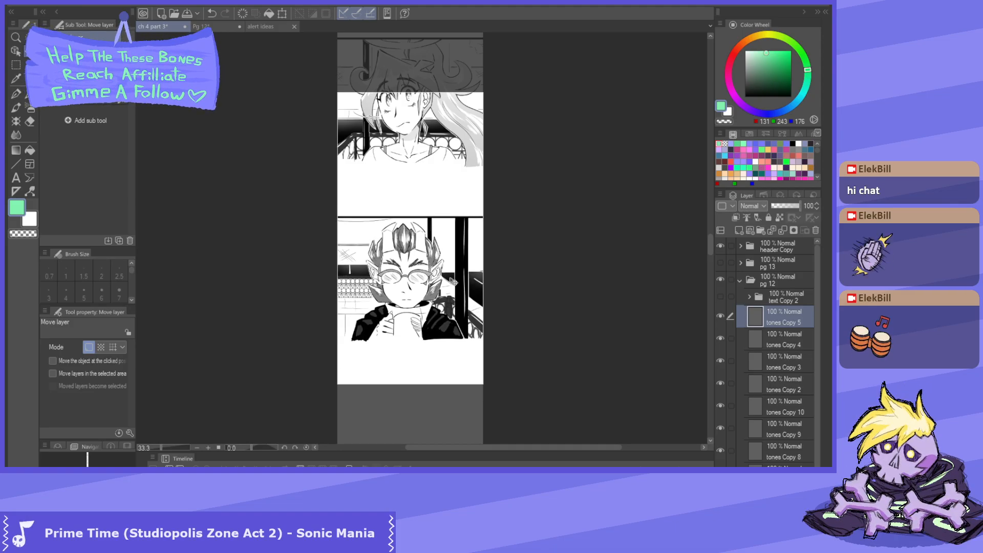
scroll(449, 287, down, 2)
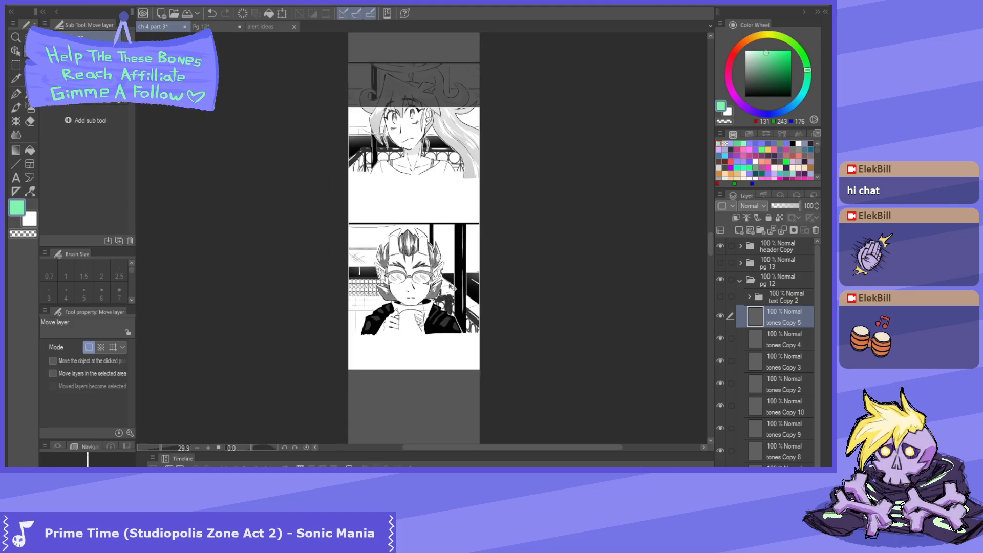
- Check how the last two panels are arranged on the original Pg 12 page and compare them with the ch 4 part 3 strip
click(223, 26)
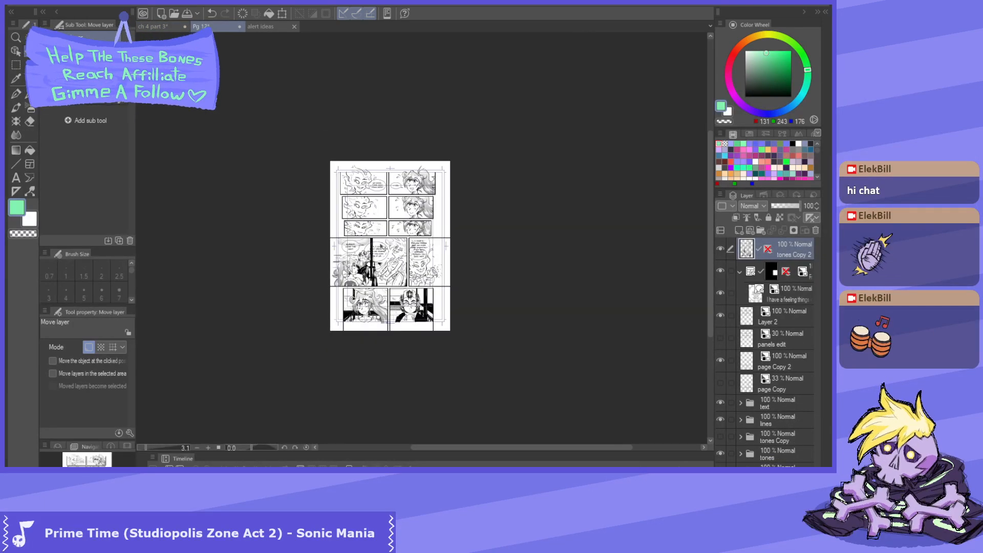
scroll(382, 248, up, 2)
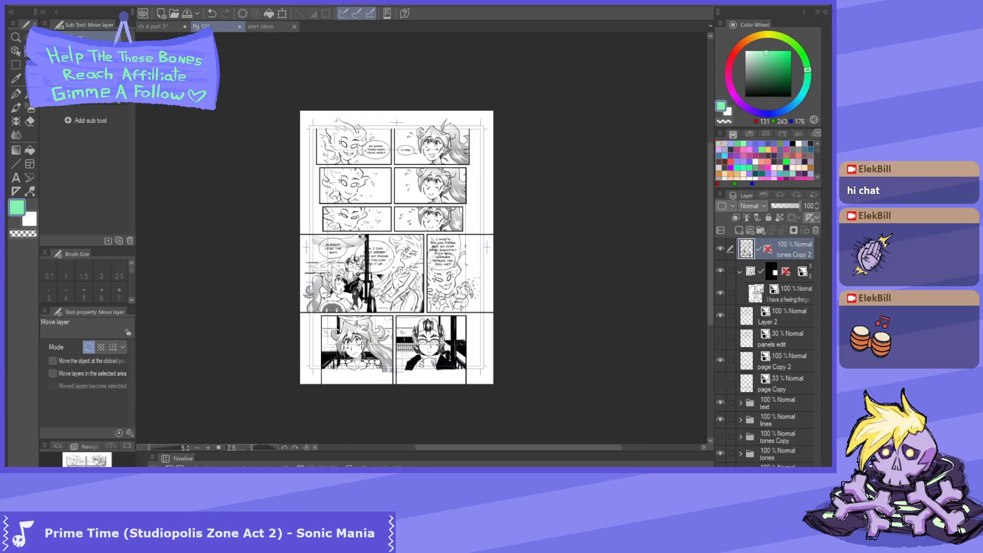
click(151, 26)
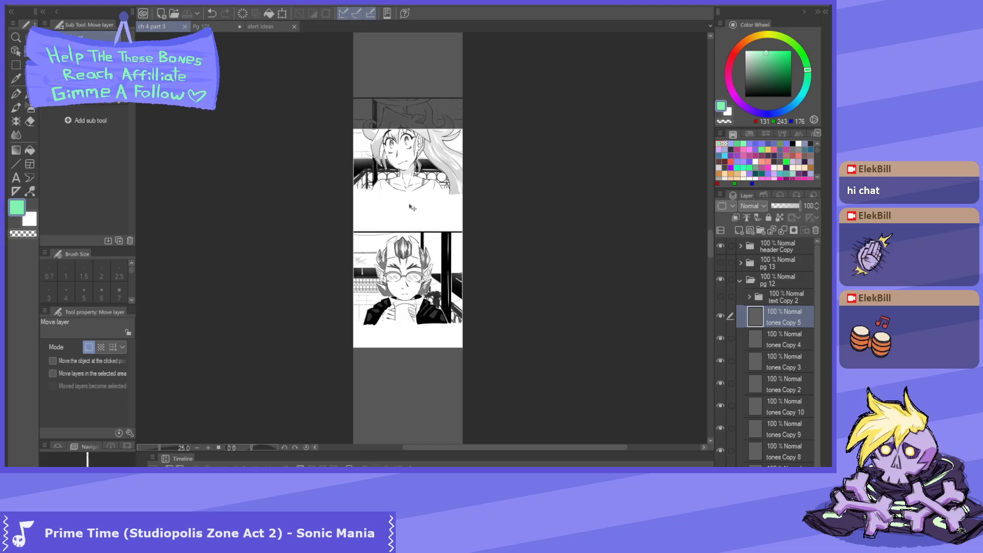
scroll(412, 228, up, 1)
scroll(446, 274, down, 3)
scroll(430, 335, up, 3)
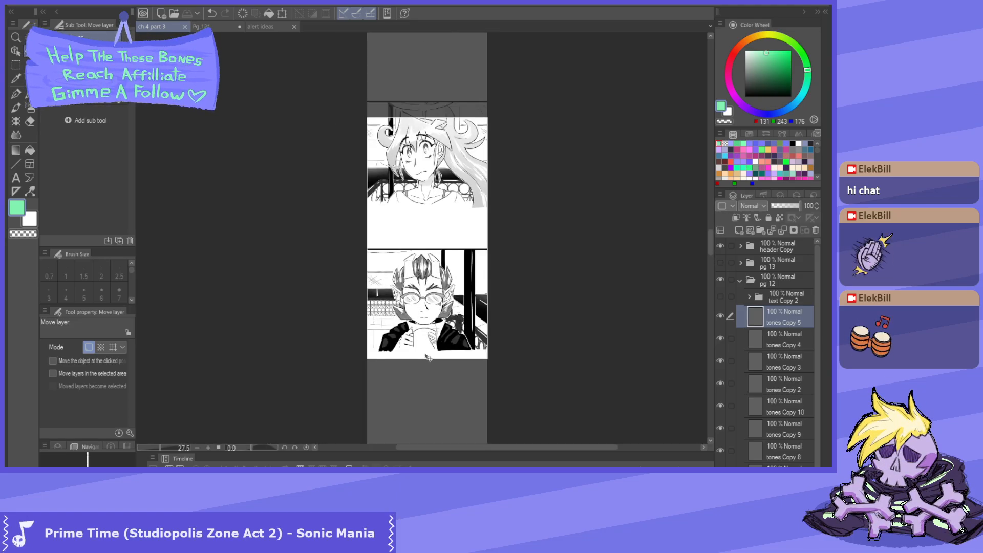
- Move the tones Copy 5 panel up closer to the tones Copy 4 panel, leaving a narrow gap below the artwork
scroll(441, 222, up, 1)
drag(442, 221, 458, 258)
key(ctrl+z)
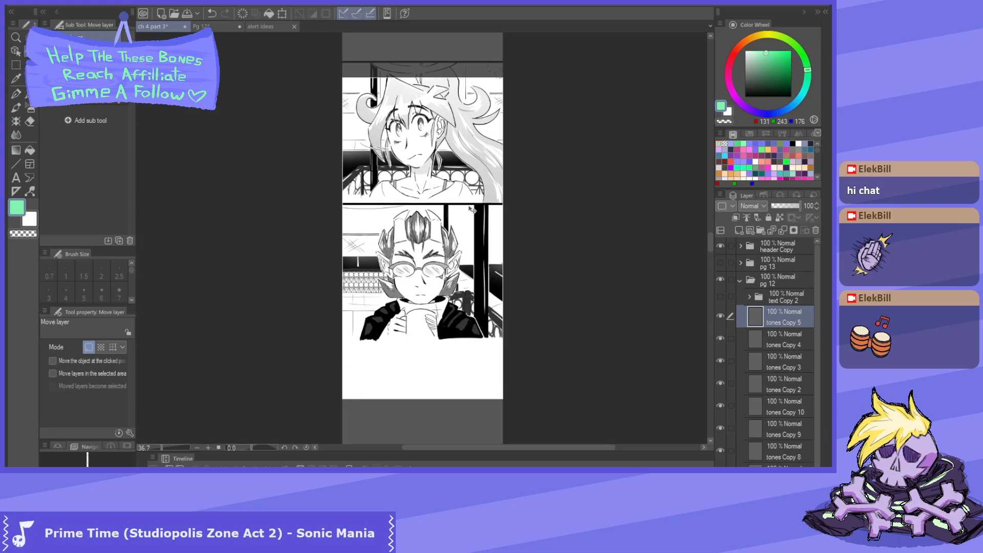
scroll(475, 262, down, 1)
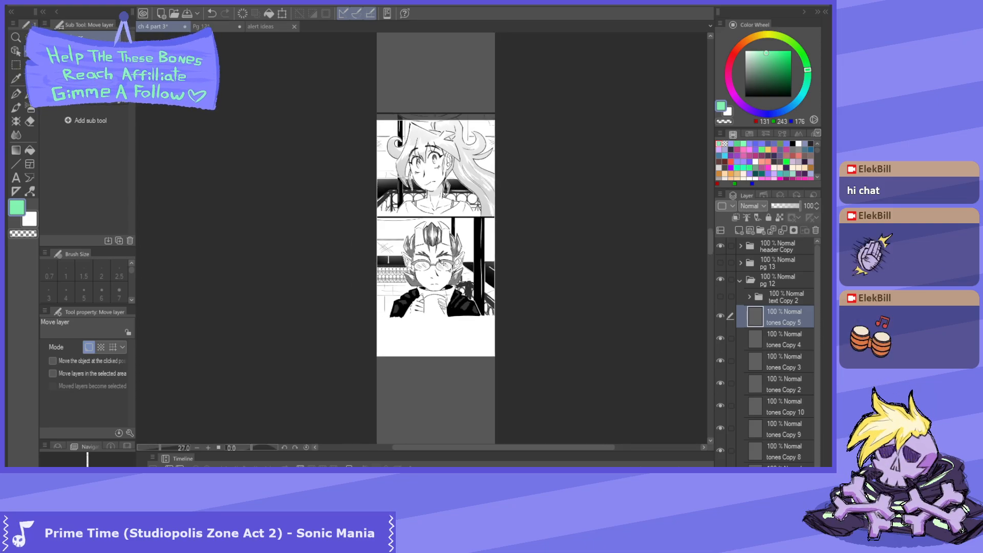
drag(444, 265, 444, 292)
- Review the panel spacing along the strip and nudge the tones Copy 5 panel slightly down
scroll(491, 329, down, 1)
scroll(491, 329, down, 3)
scroll(474, 204, up, 2)
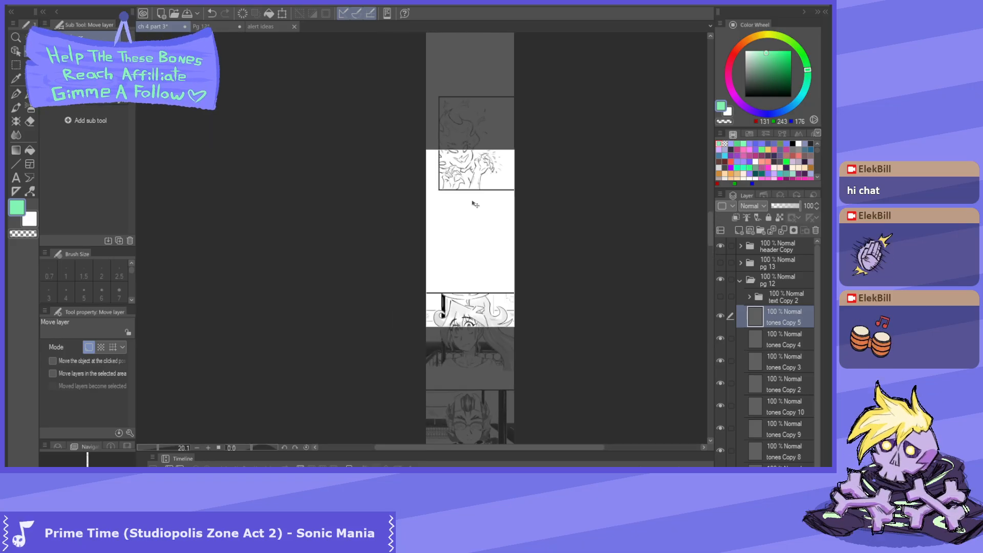
scroll(474, 204, down, 2)
scroll(514, 428, up, 2)
scroll(455, 318, up, 2)
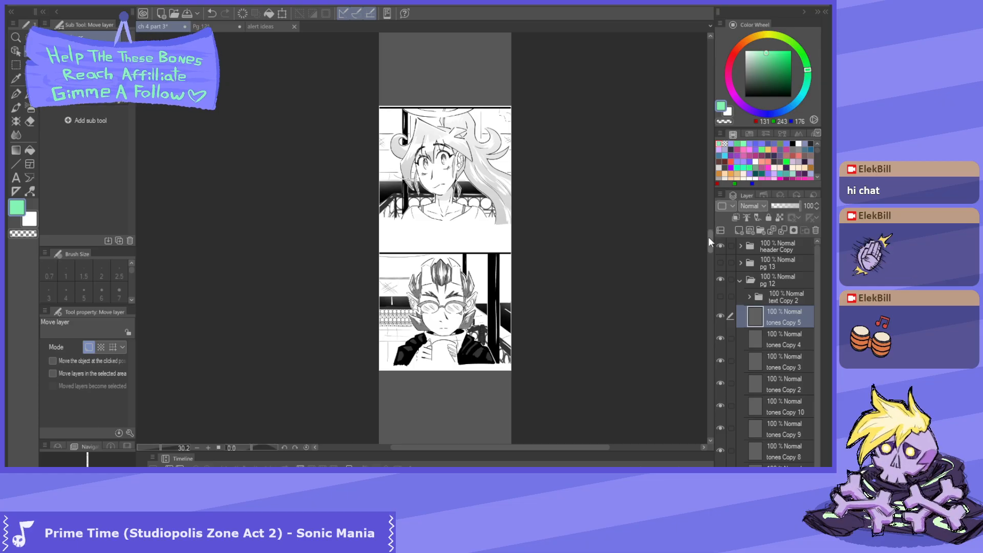
drag(708, 237, 708, 237)
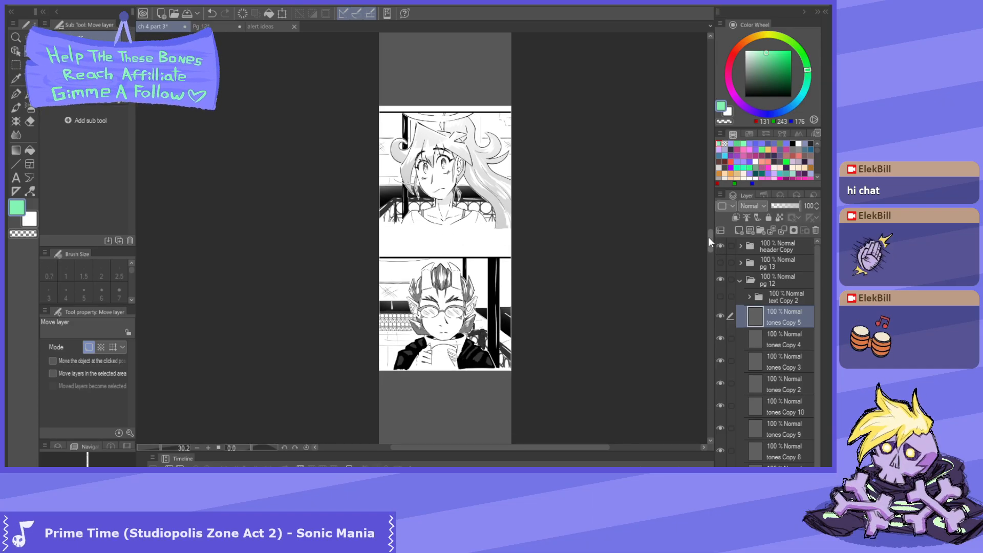
drag(708, 236, 708, 235)
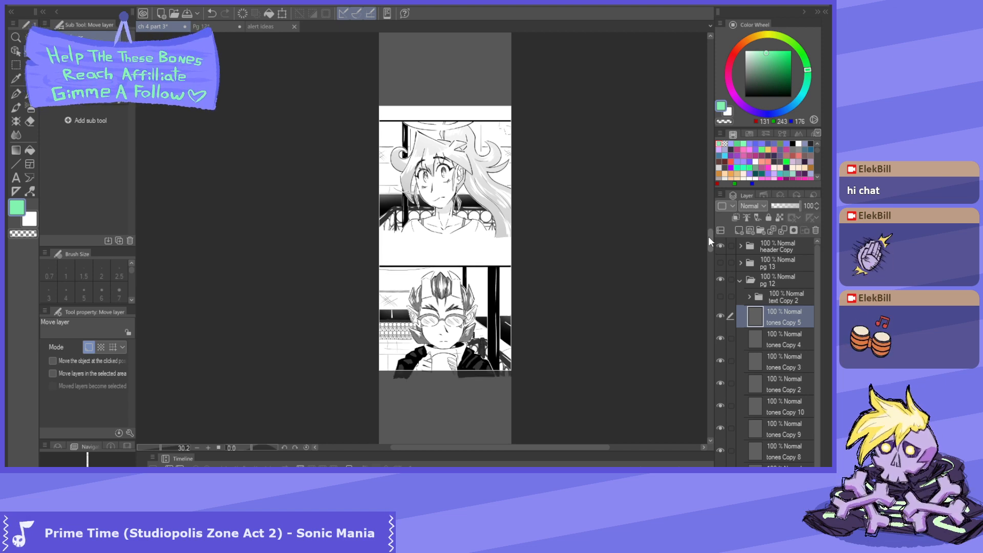
scroll(453, 374, up, 2)
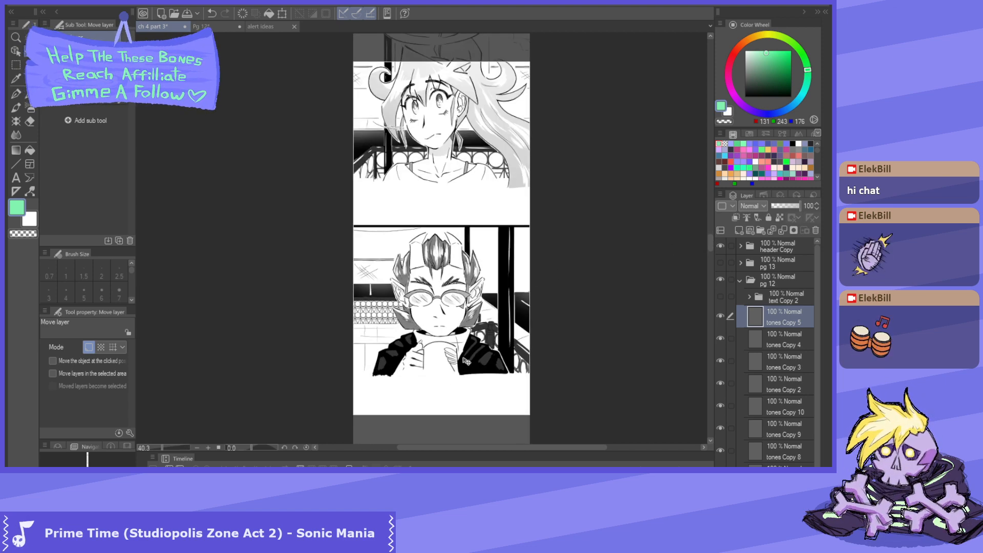
drag(466, 361, 464, 367)
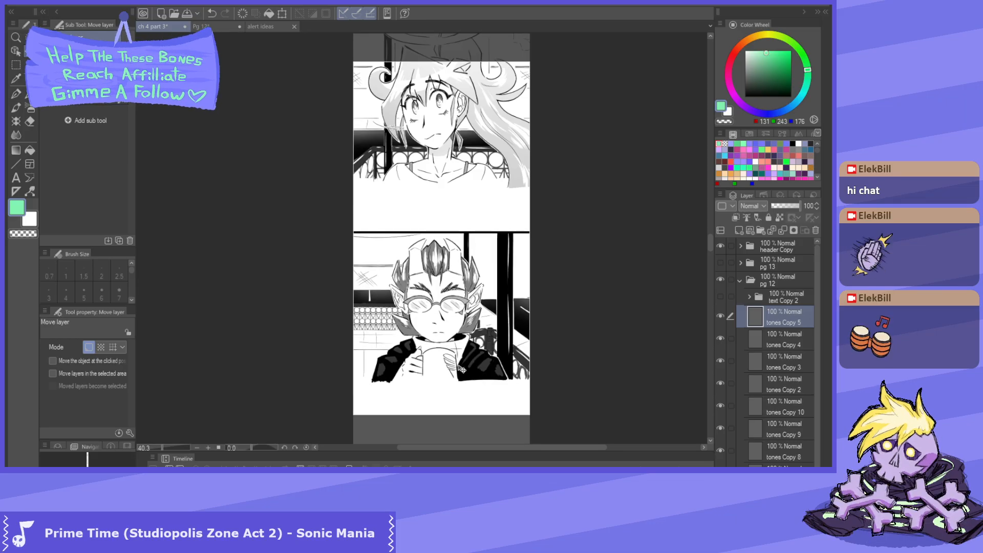
- Choose the Straight line tool and set the drawing color to black
key(t)
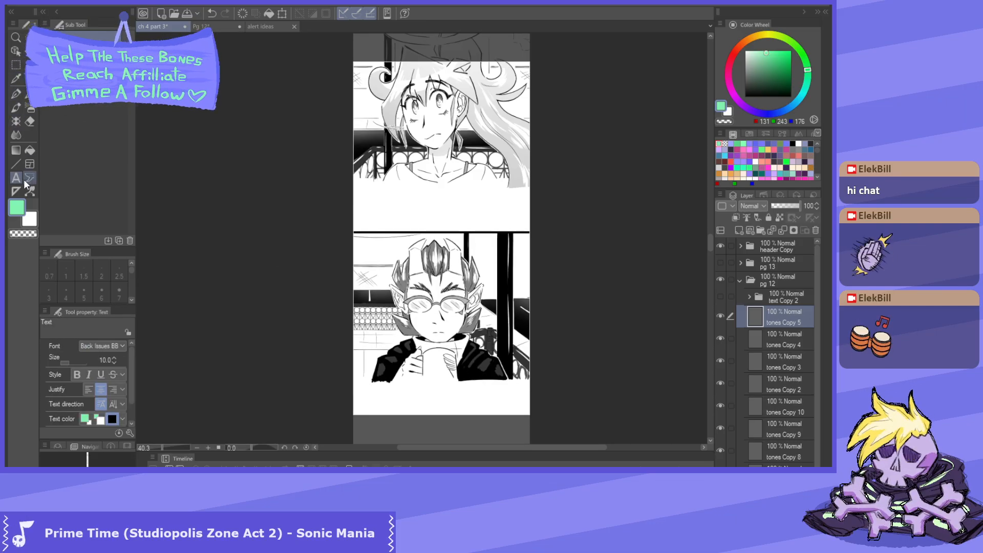
key(u)
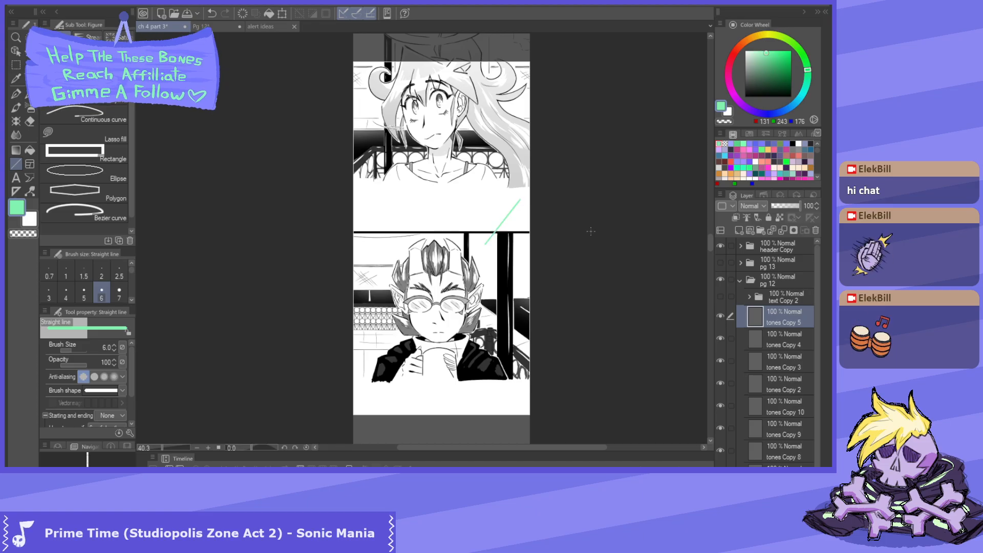
drag(765, 88, 745, 97)
- Try a horizontal straight line at brush size 6 in the blank area between the last two panels
scroll(364, 157, up, 5)
drag(360, 230, 524, 230)
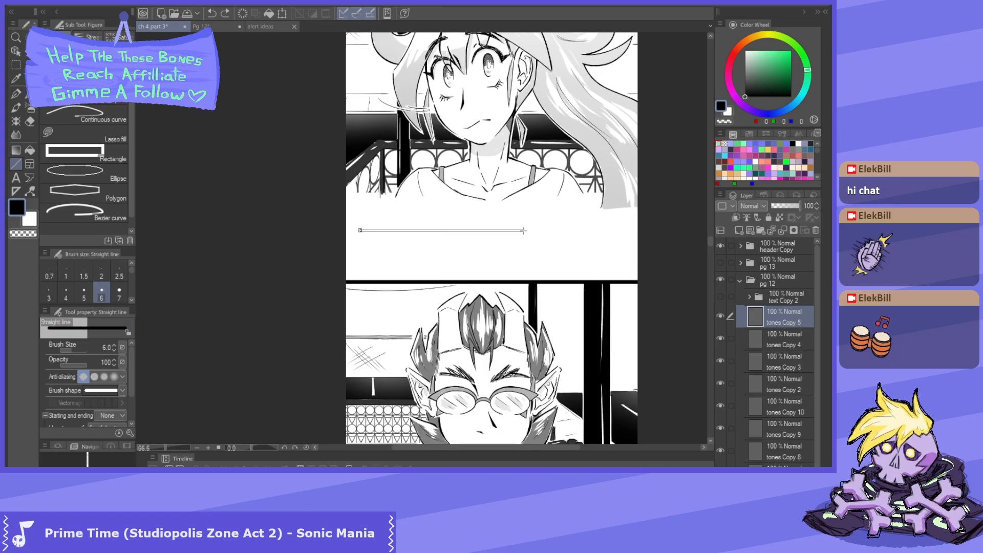
scroll(511, 252, down, 1)
scroll(493, 204, up, 1)
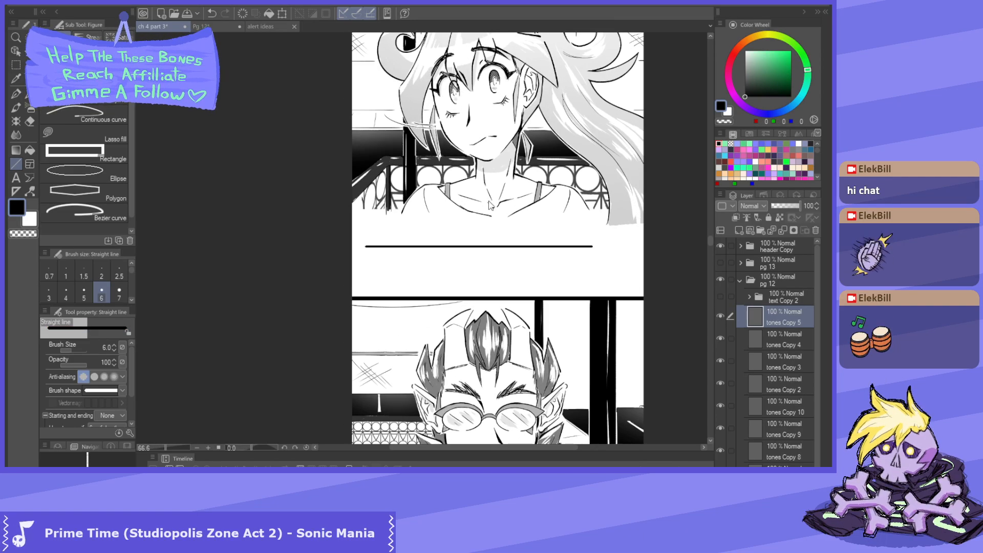
scroll(336, 277, down, 2)
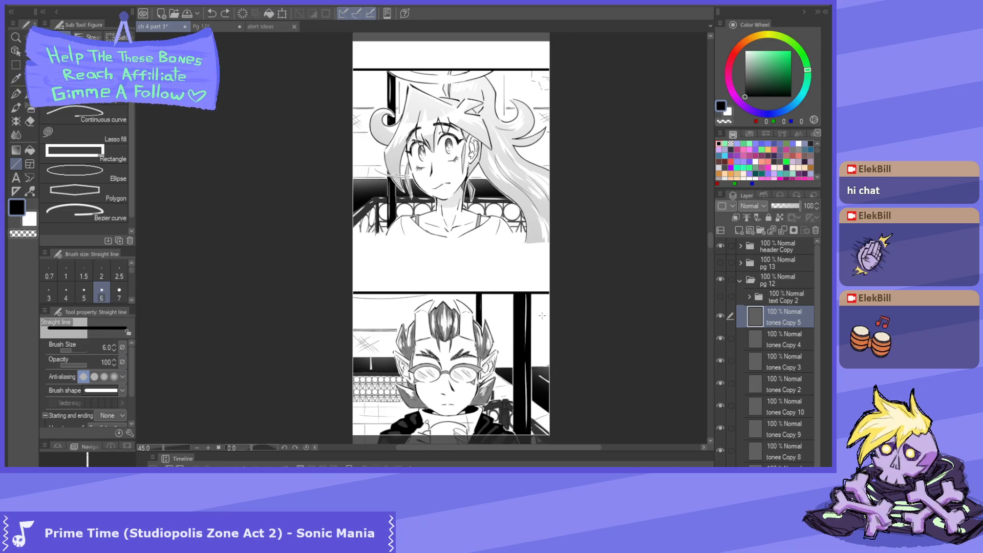
- Make tones Copy 4 the active layer, hiding and showing it again to check which panel it holds
click(776, 346)
key(bracketright)
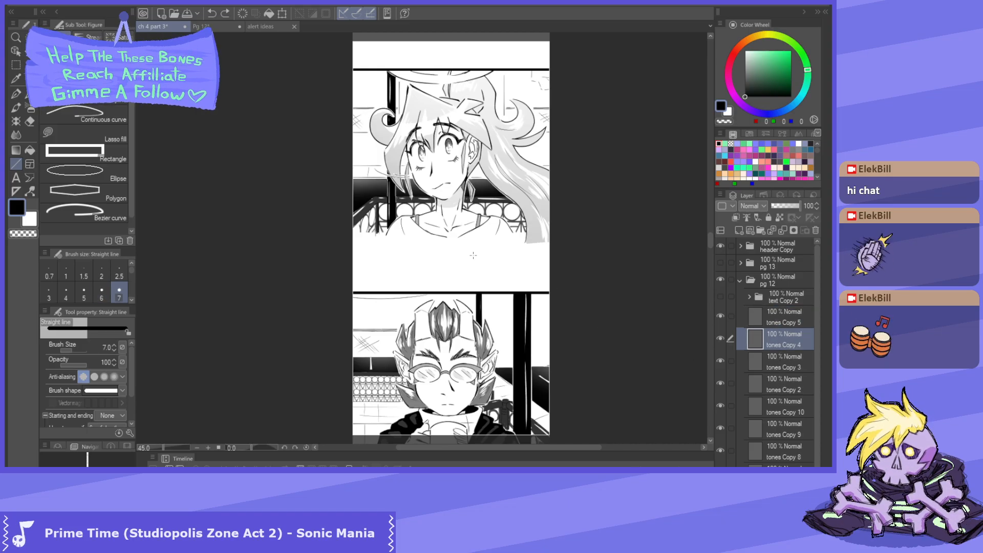
scroll(618, 264, up, 2)
click(720, 339)
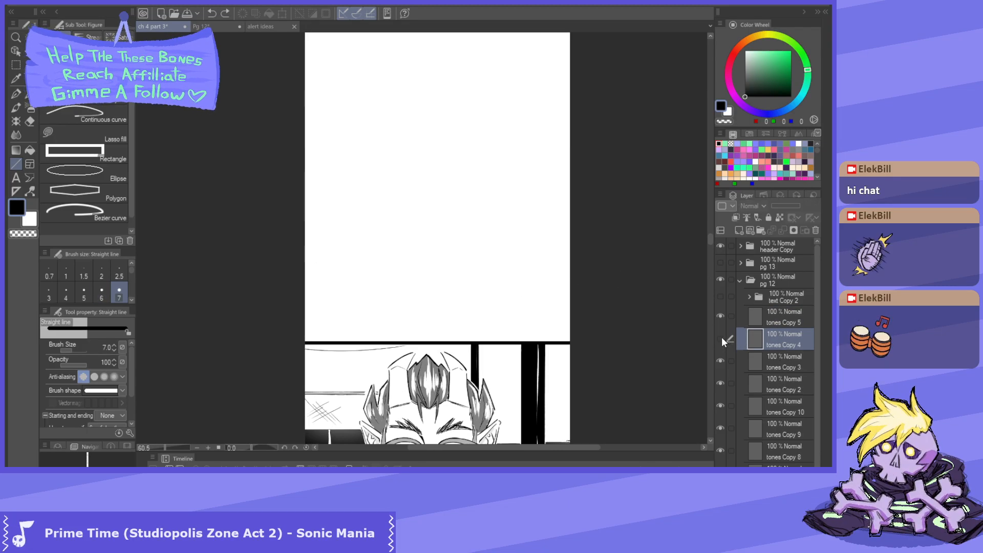
click(721, 339)
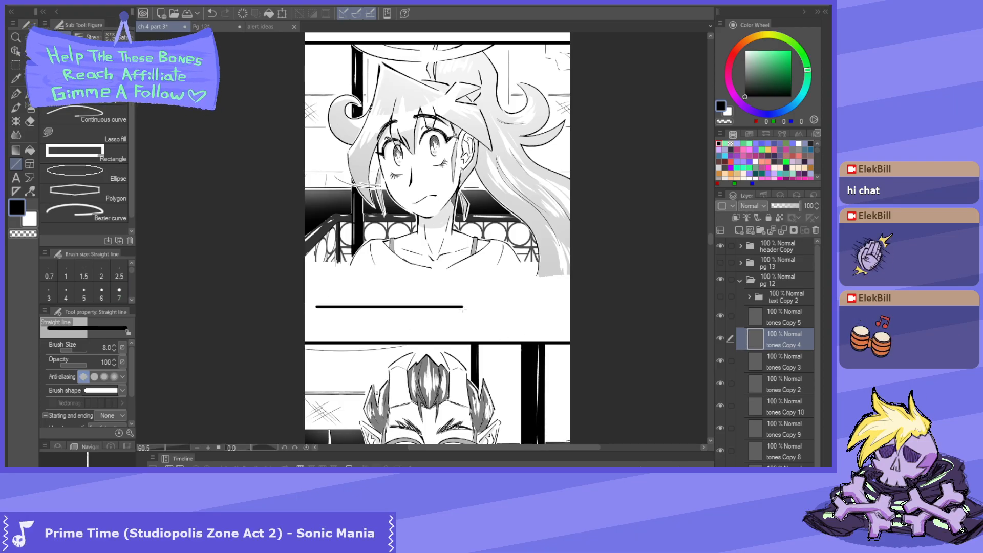
- Try a horizontal straight line at brush size 8 below the tones Copy 4 artwork and undo it
scroll(457, 329, down, 1)
scroll(434, 286, up, 2)
key(ctrl+z)
key(bracketleft)
key(bracketleft)
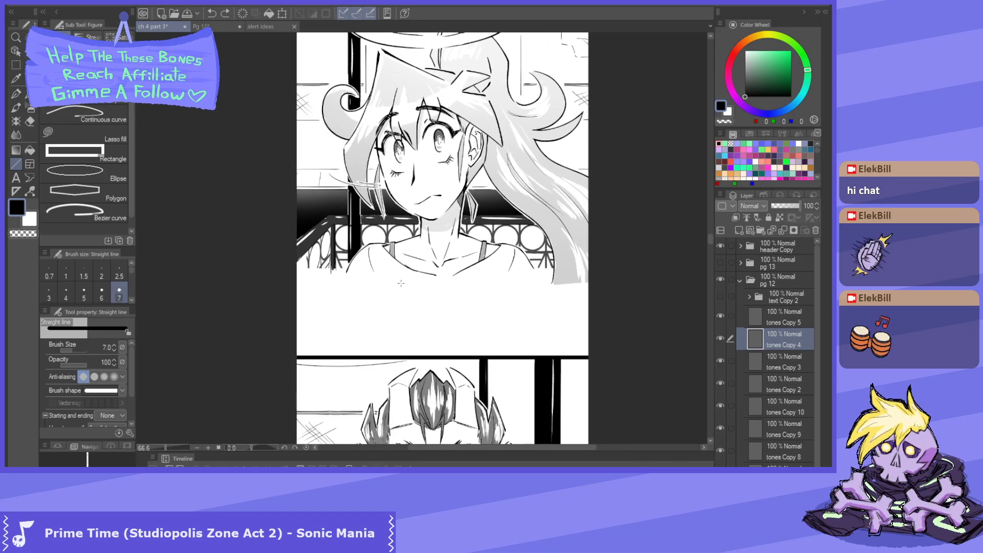
- Set the brush size to 10 and draw a straight black bottom border across the strip's width at the lower edge of the tones Copy 4 artwork
key(bracketright)
key(bracketright)
key(bracketright)
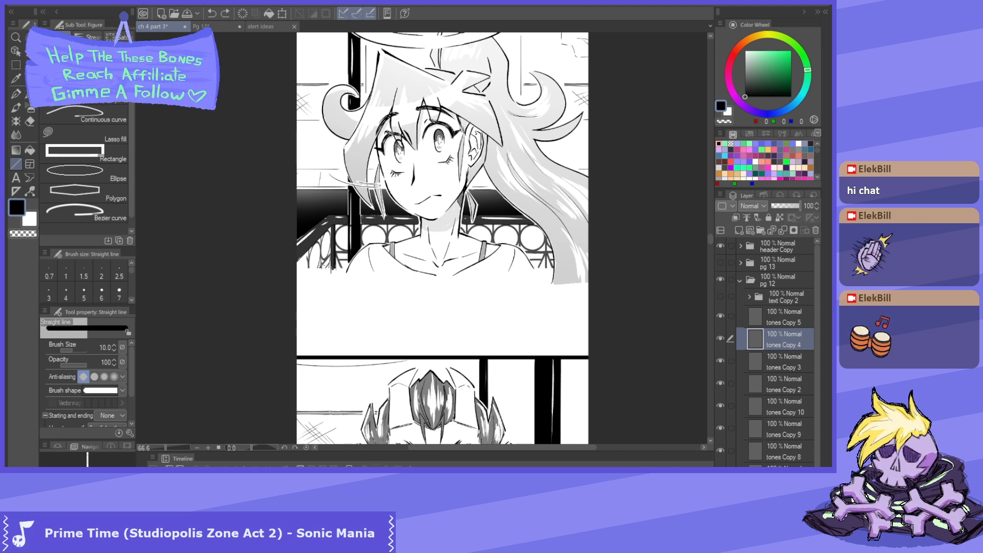
drag(291, 271, 642, 278)
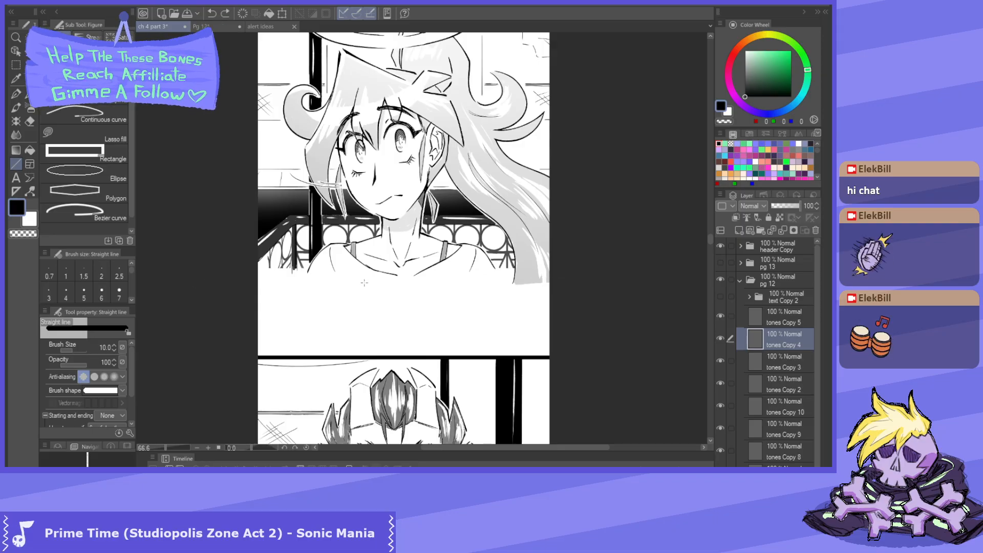
scroll(436, 285, down, 3)
scroll(346, 294, up, 3)
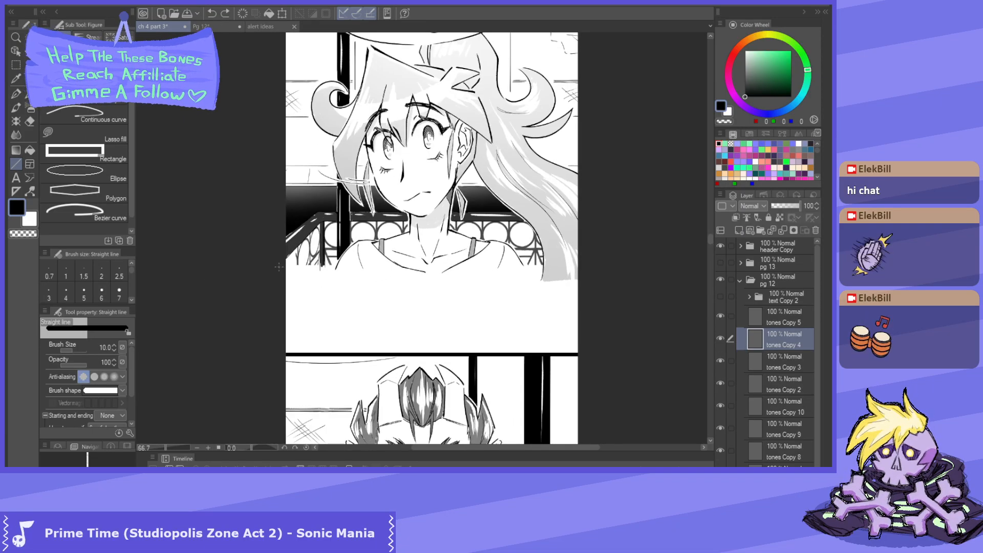
drag(596, 268, 619, 278)
scroll(532, 282, down, 2)
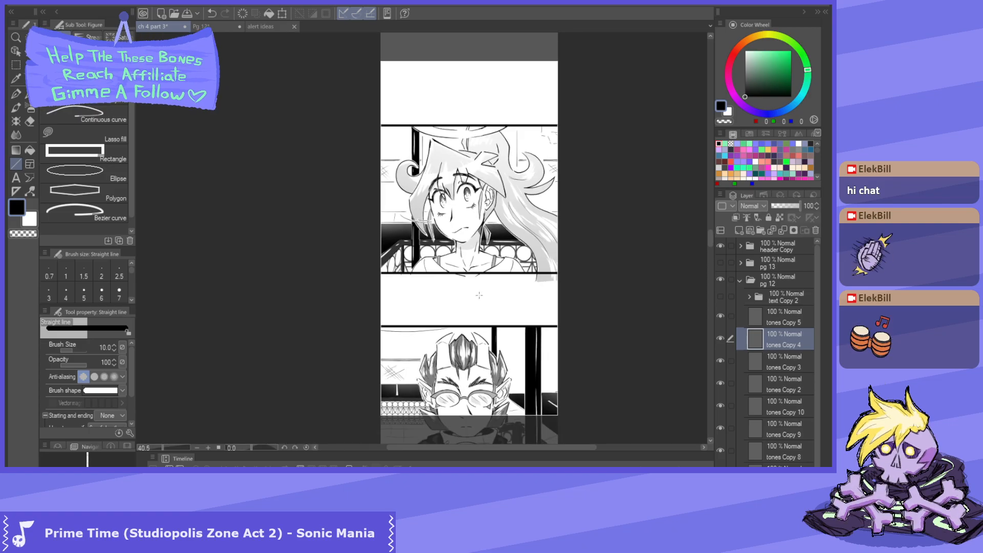
- Draw a matching straight black bottom border across the strip at the lower edge of the tones Copy 5 artwork
scroll(491, 293, down, 2)
scroll(474, 374, up, 2)
scroll(472, 377, down, 2)
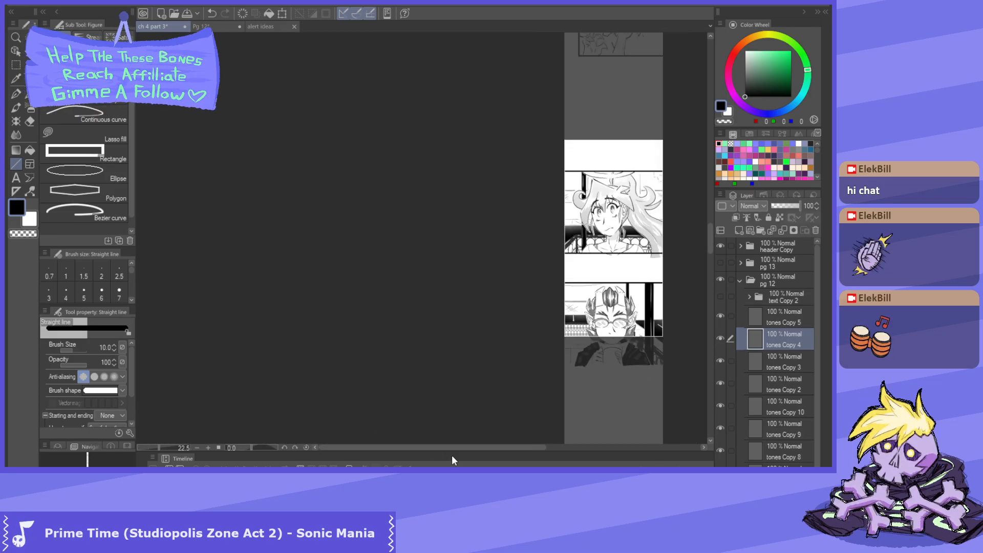
scroll(496, 443, up, 5)
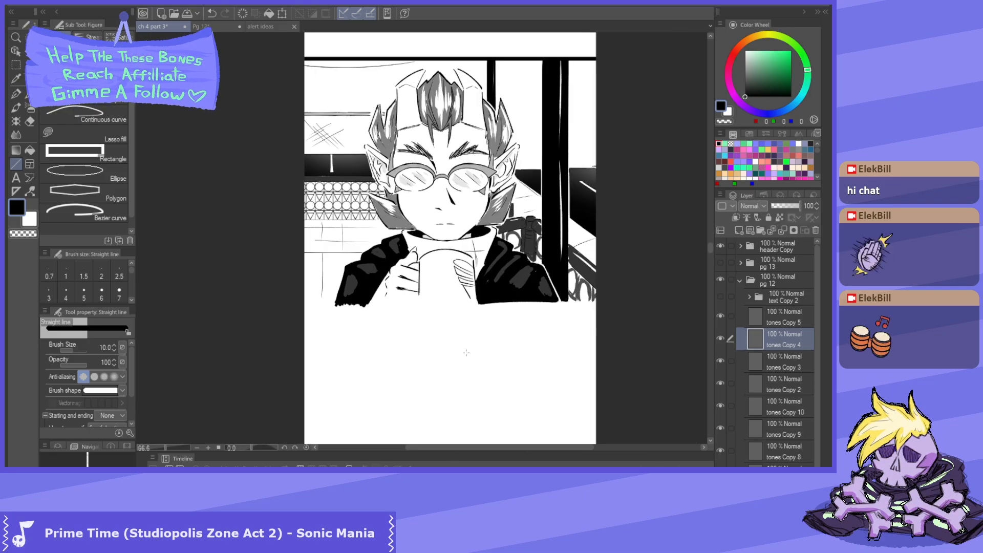
scroll(280, 301, down, 2)
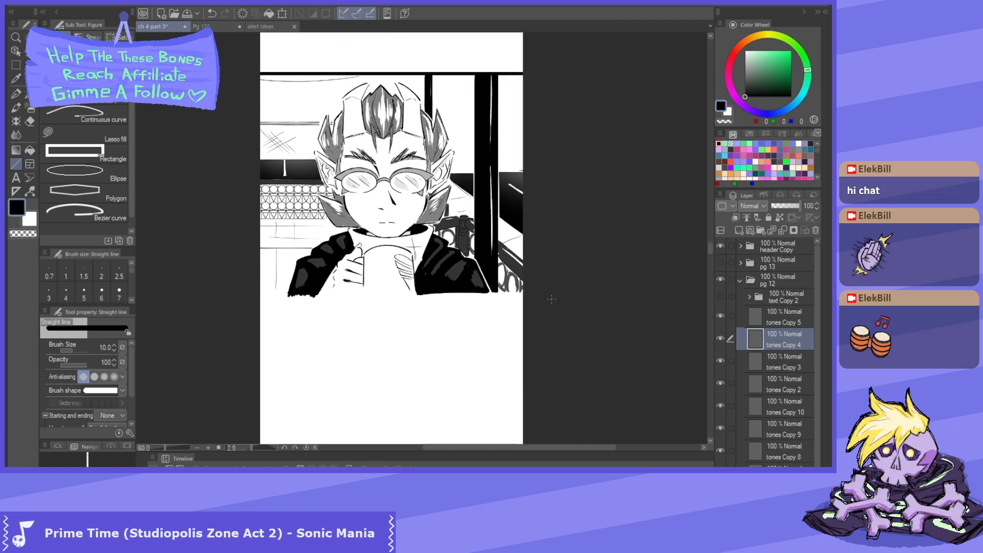
mouse_move(531, 291)
mouse_down()
mouse_move(141, 292)
mouse_move(174, 291)
mouse_up()
scroll(183, 286, down, 2)
scroll(472, 344, up, 1)
- Marquee the area below the lowest panel's bottom border, clear the overhanging artwork from the tones Copy 5 layer, and deselect
key(m)
scroll(450, 358, up, 1)
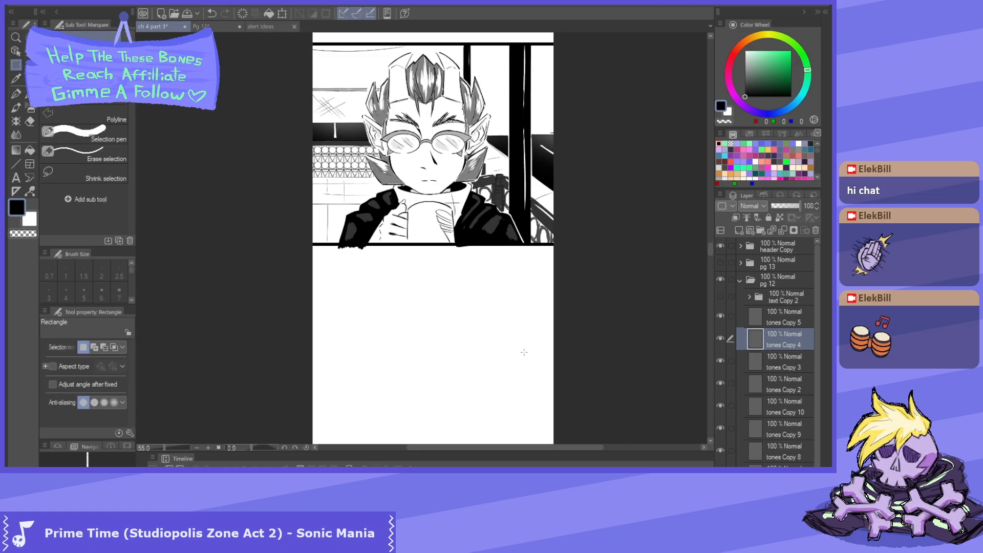
click(197, 27)
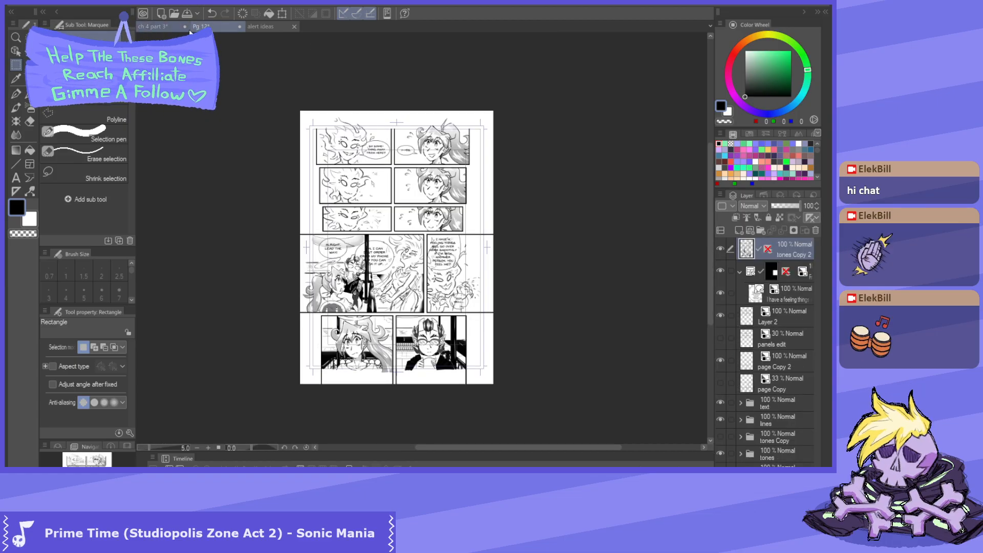
click(174, 24)
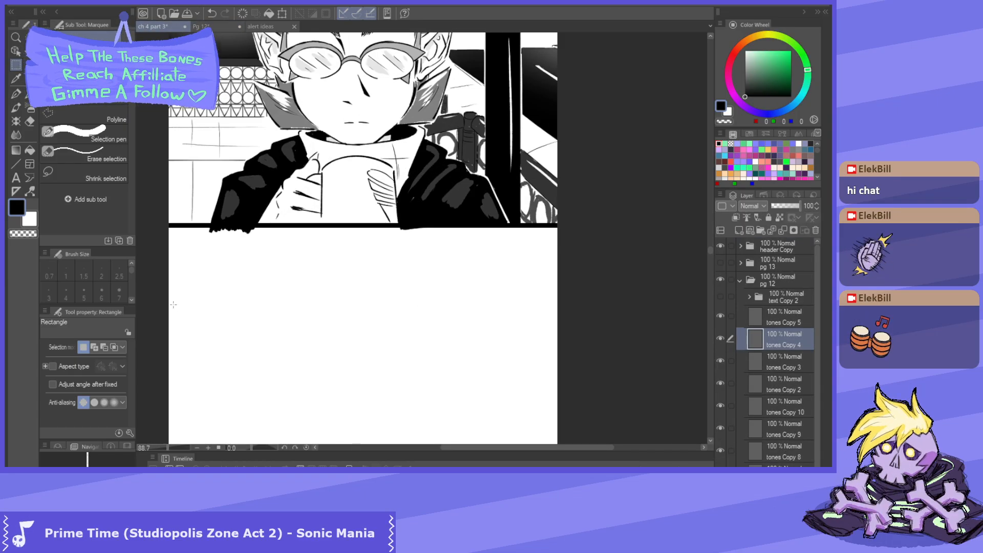
drag(158, 315, 567, 231)
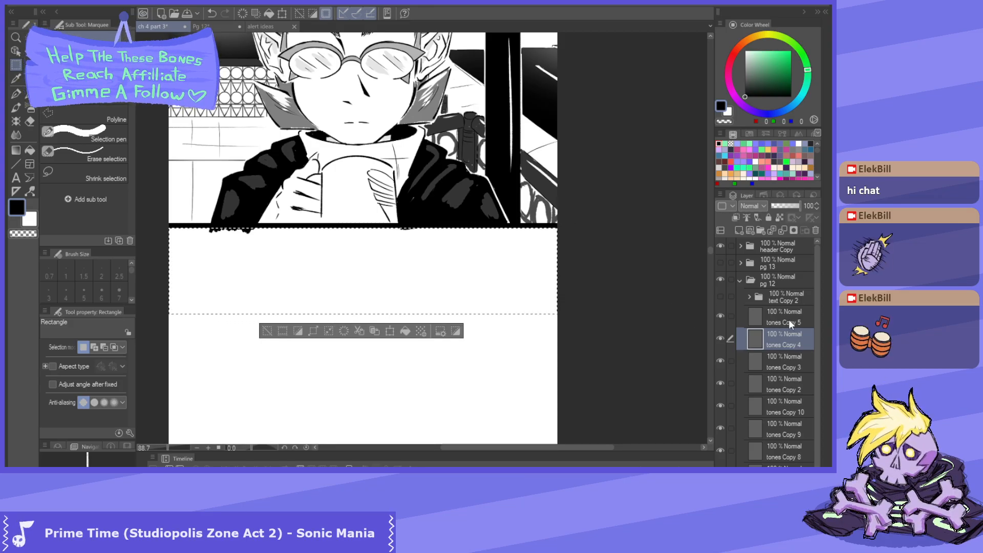
key(ctrl+d)
scroll(612, 329, down, 3)
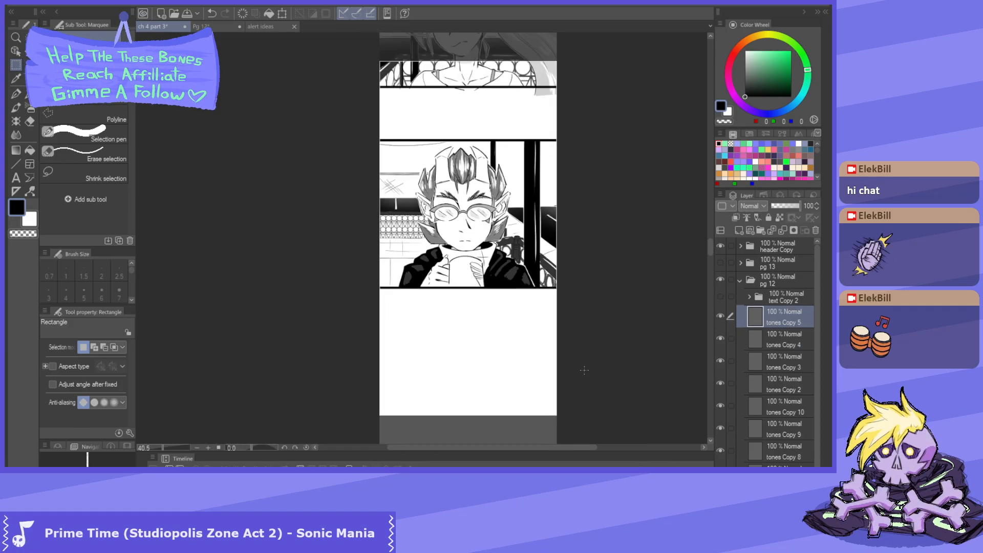
- Marquee the area below the upper panel's bottom border, clear the overhanging artwork from the tones Copy 4 layer, and deselect
drag(586, 307, 609, 444)
scroll(615, 212, up, 3)
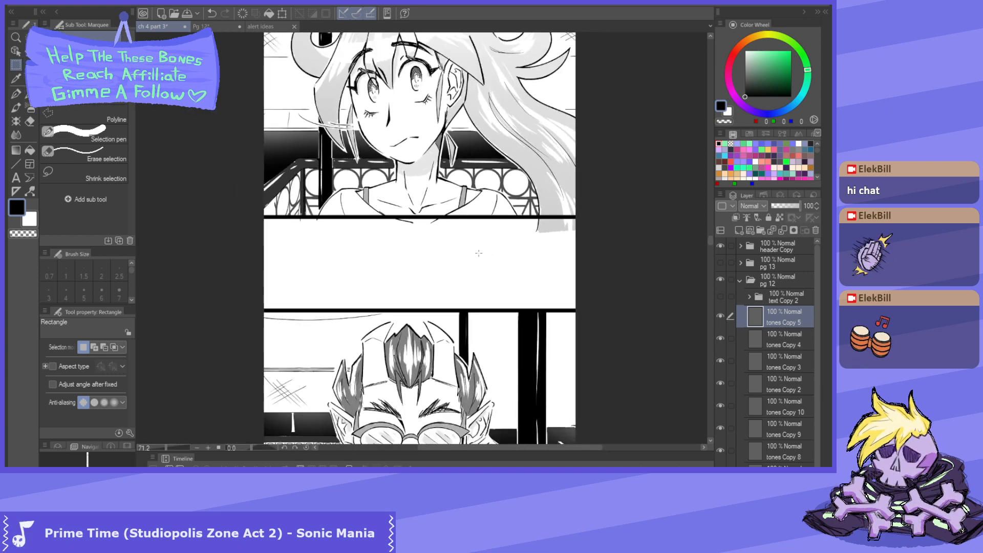
drag(253, 278, 618, 216)
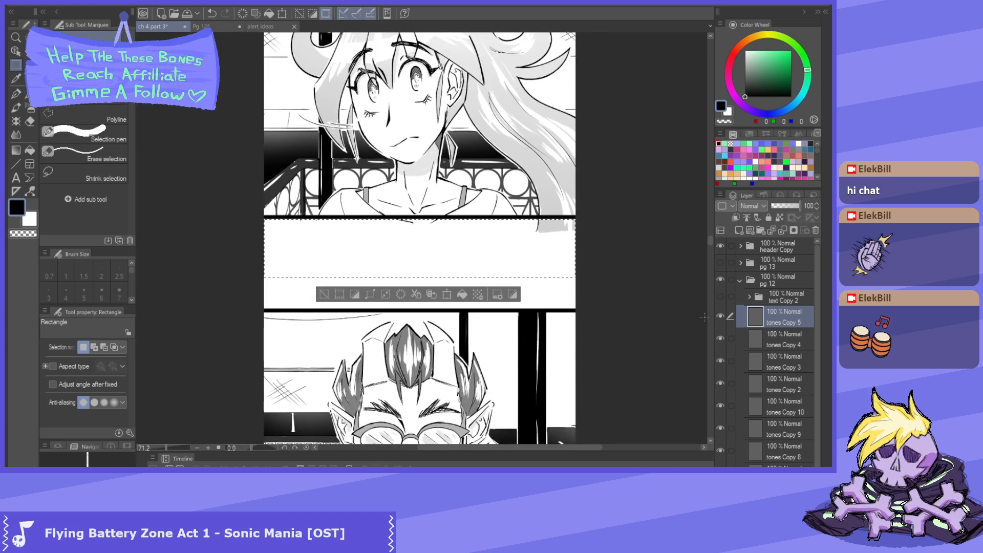
click(767, 335)
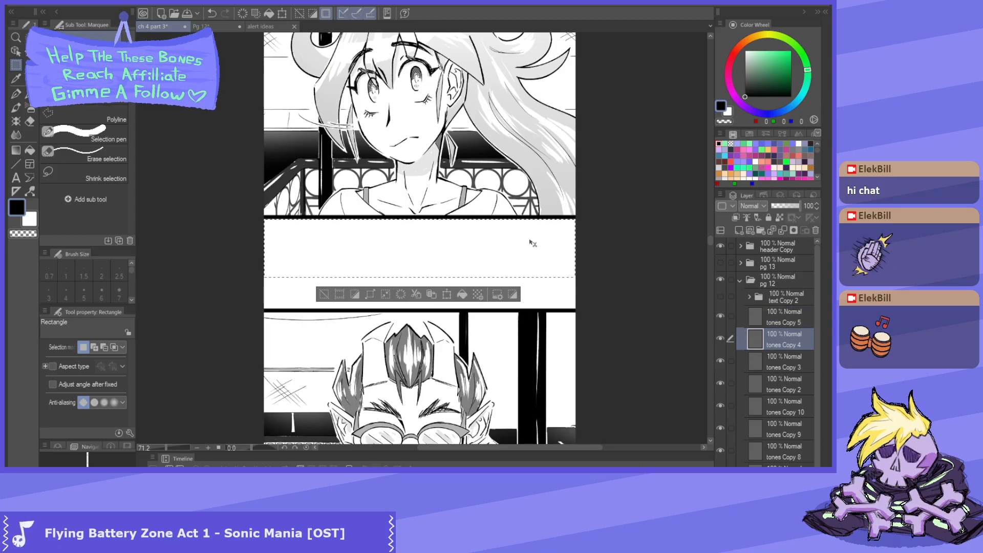
key(ctrl+d)
- Marquee flush against the underside of the same border, clear the leftover artwork from tones Copy 4, and deselect
scroll(456, 216, up, 2)
scroll(456, 217, down, 3)
scroll(504, 253, up, 4)
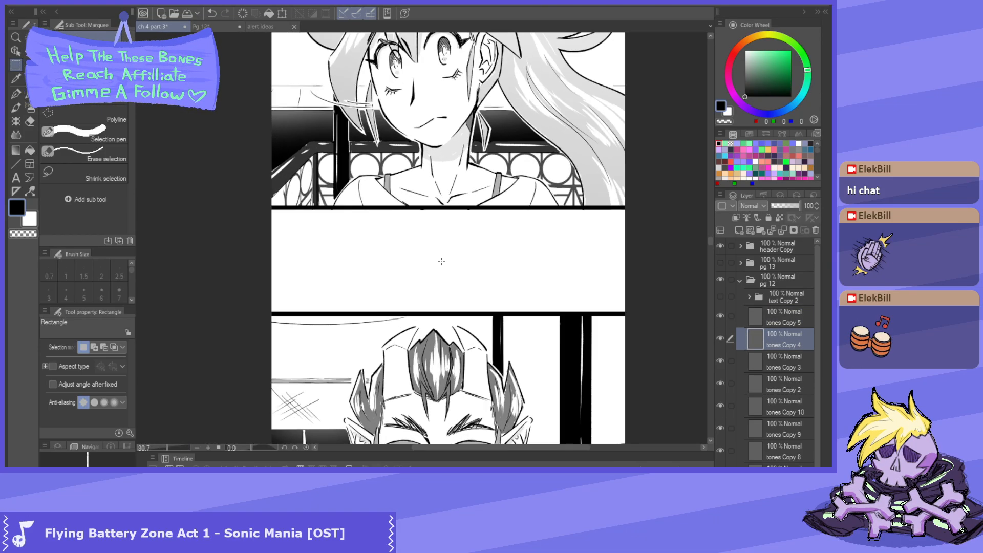
scroll(504, 252, down, 1)
drag(150, 231, 628, 199)
scroll(344, 225, up, 10)
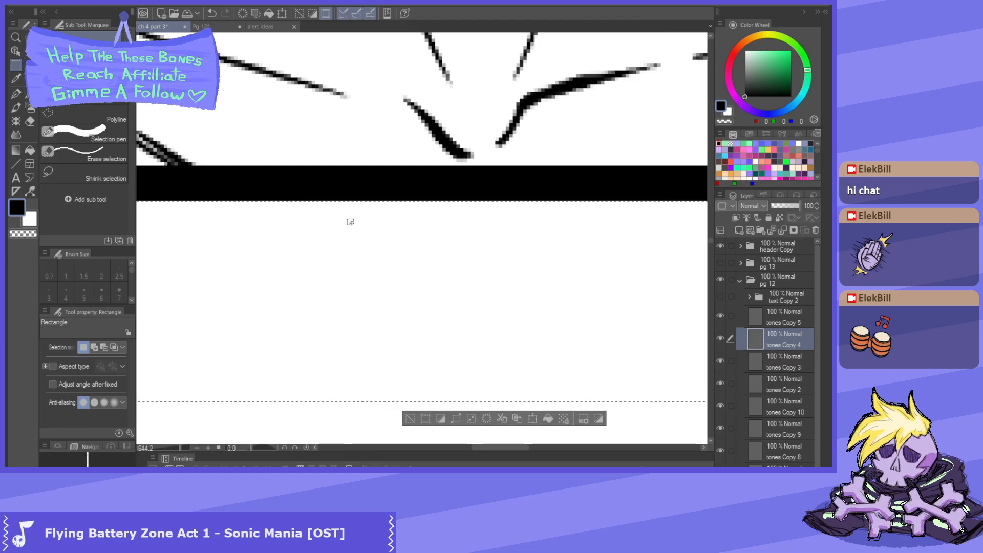
scroll(347, 219, down, 10)
scroll(372, 210, down, 3)
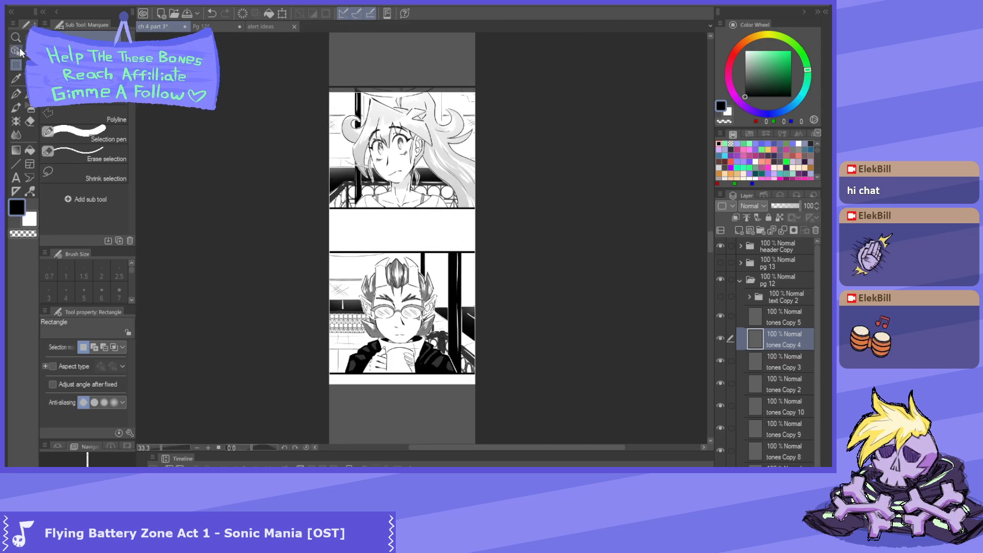
- Compare the strip's two lowest panels with the original Pg 12 page and save the ch 4 part 3 strip
key(o)
scroll(438, 283, up, 1)
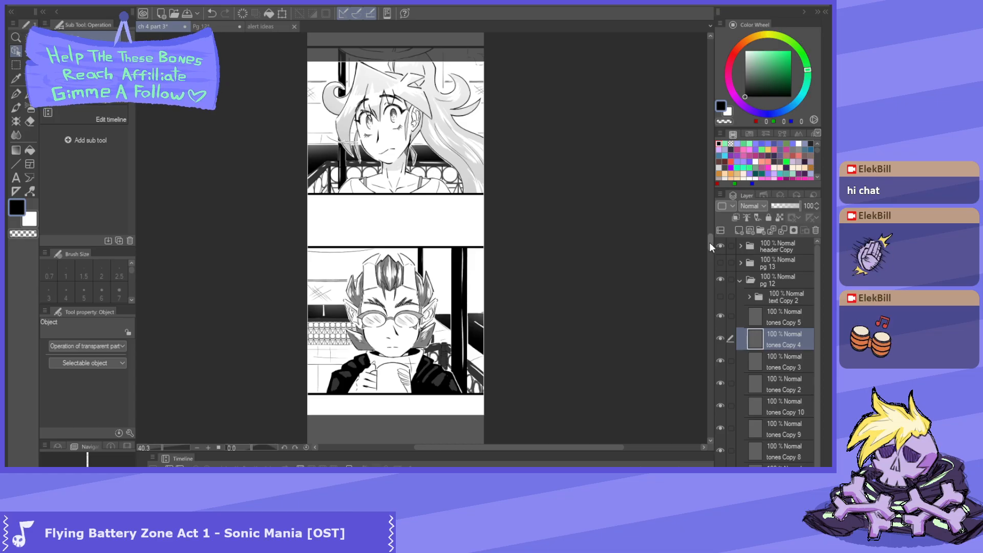
scroll(709, 242, up, 2)
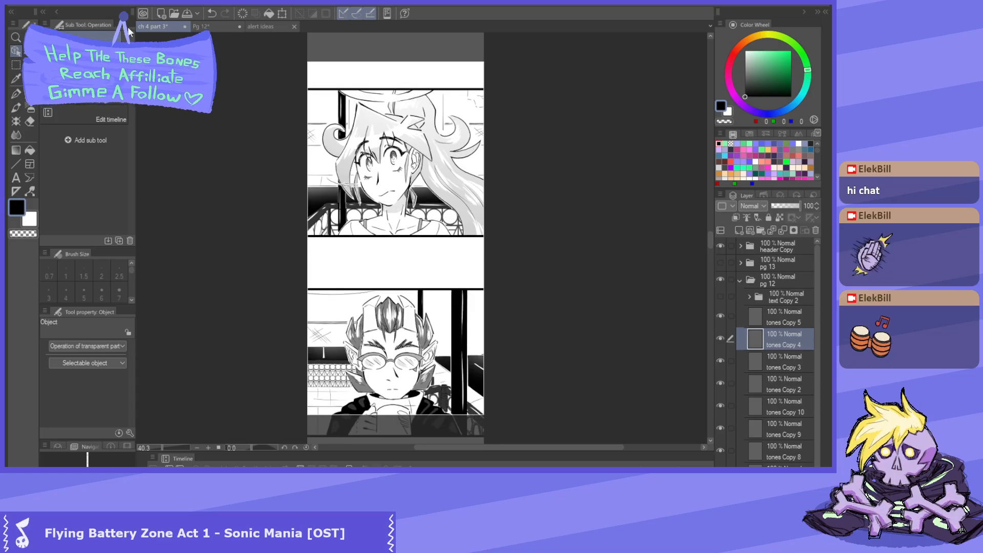
click(226, 25)
scroll(429, 364, up, 5)
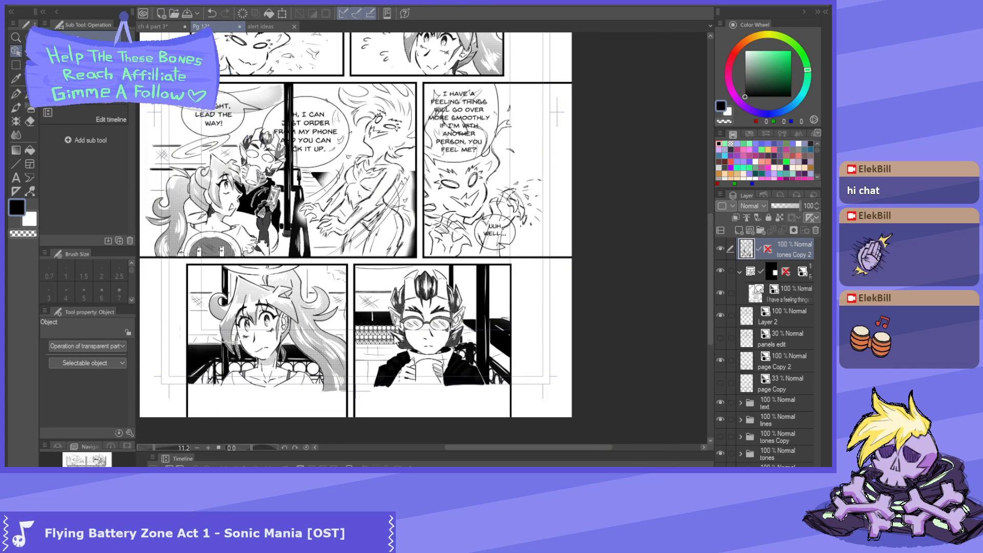
scroll(389, 330, down, 2)
scroll(366, 214, down, 2)
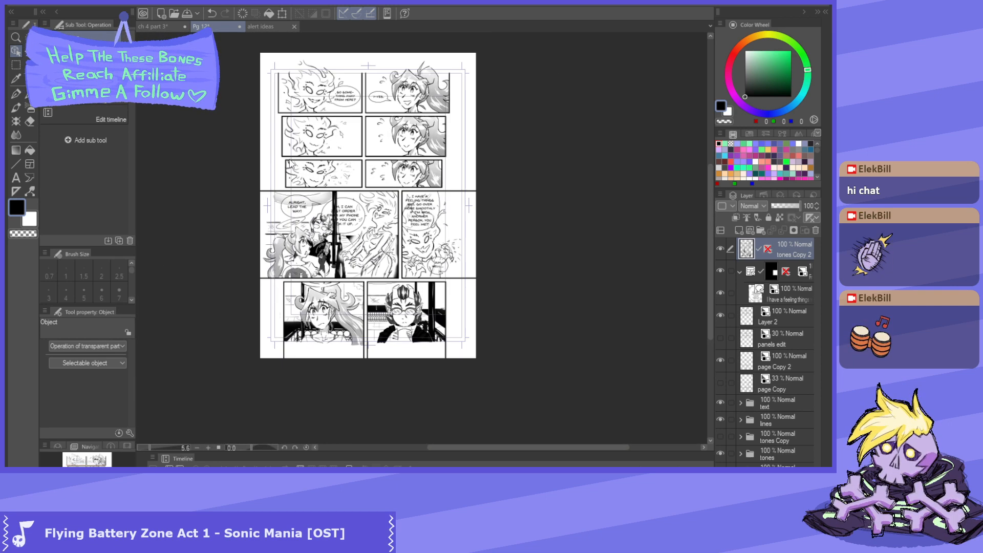
click(164, 25)
scroll(315, 171, down, 1)
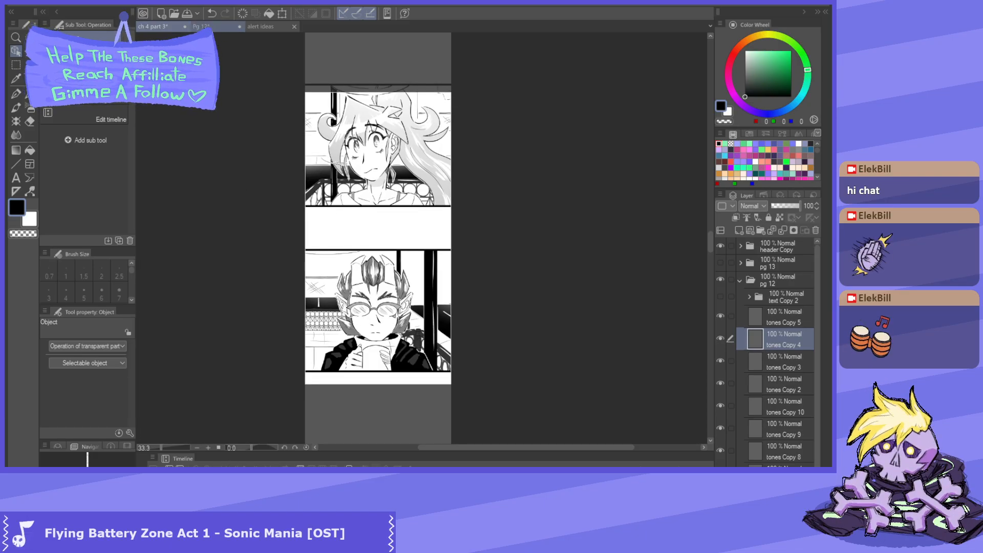
click(202, 26)
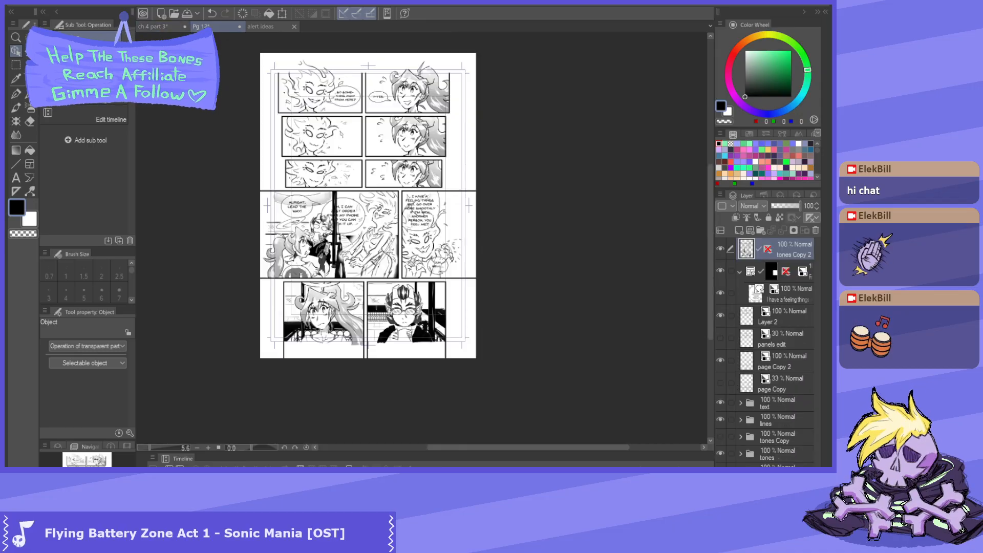
click(160, 27)
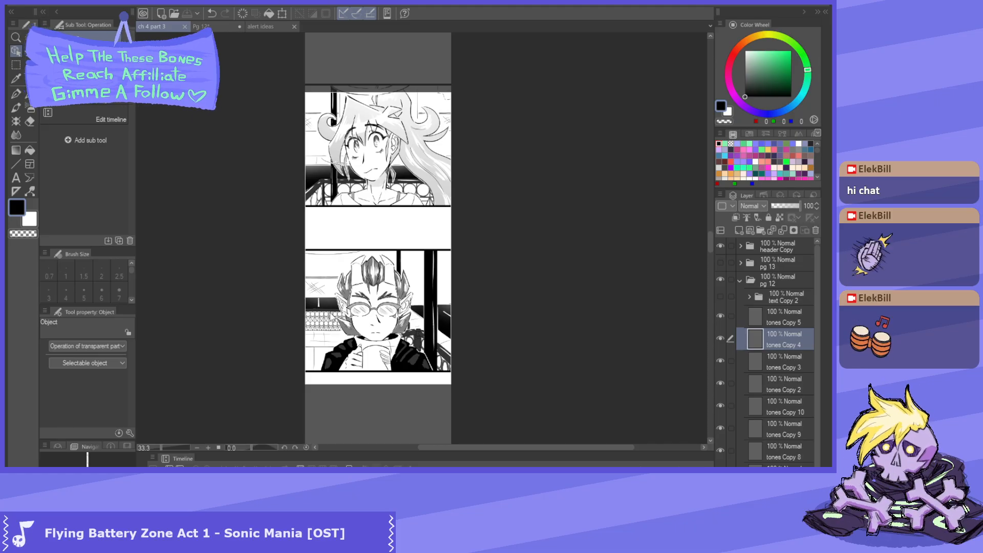
scroll(355, 313, down, 3)
scroll(359, 264, up, 3)
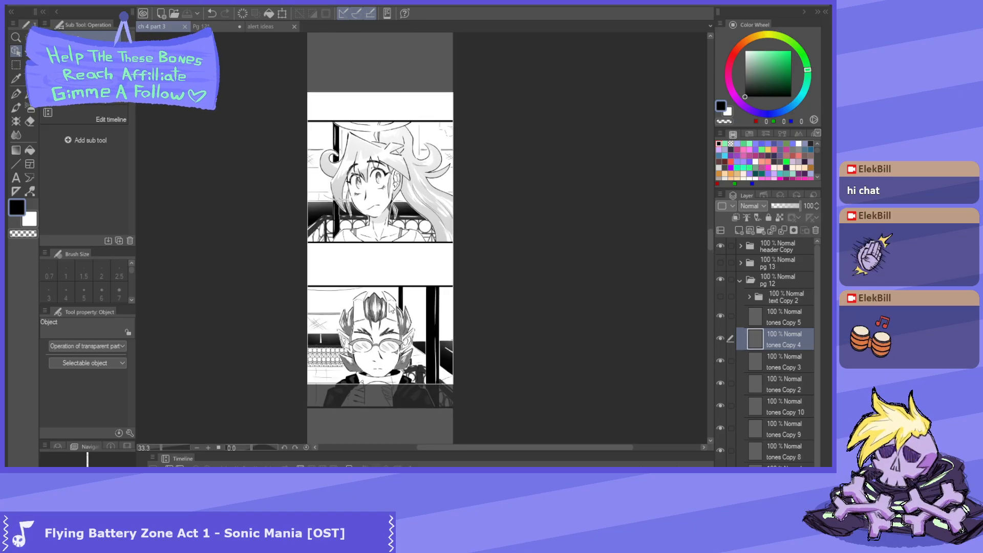
scroll(389, 303, down, 2)
scroll(381, 374, up, 2)
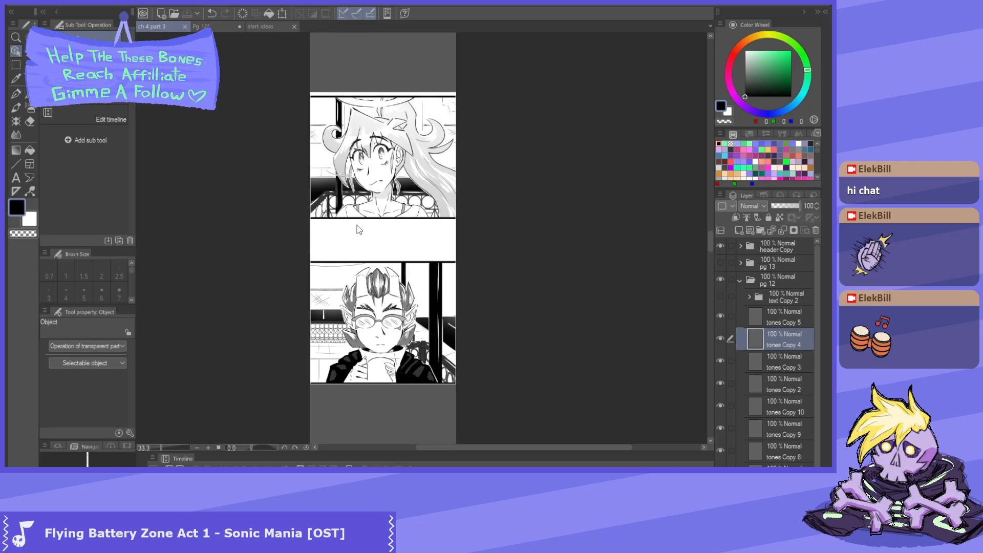
scroll(359, 230, up, 1)
scroll(358, 228, up, 1)
scroll(359, 228, down, 2)
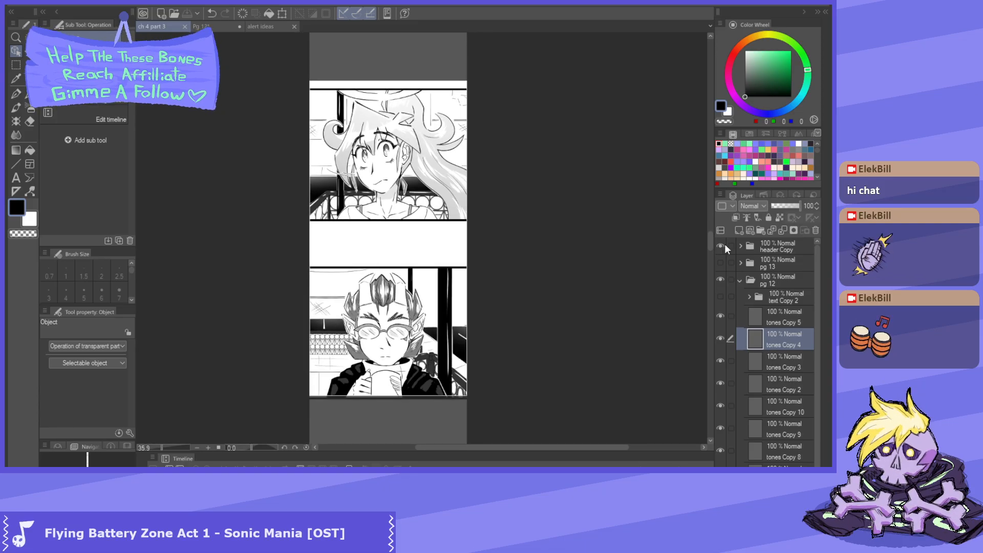
mouse_move(708, 241)
mouse_down()
mouse_move(711, 222)
mouse_move(709, 244)
mouse_up()
- Examine the full panel layout and dialogue on the Pg 12 page, then return to the ch 4 part 3 strip
click(212, 26)
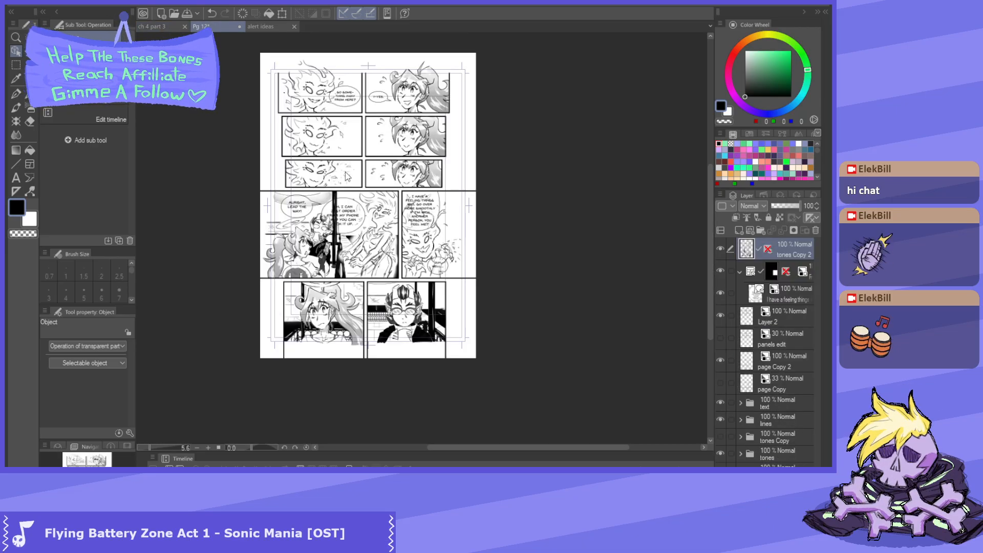
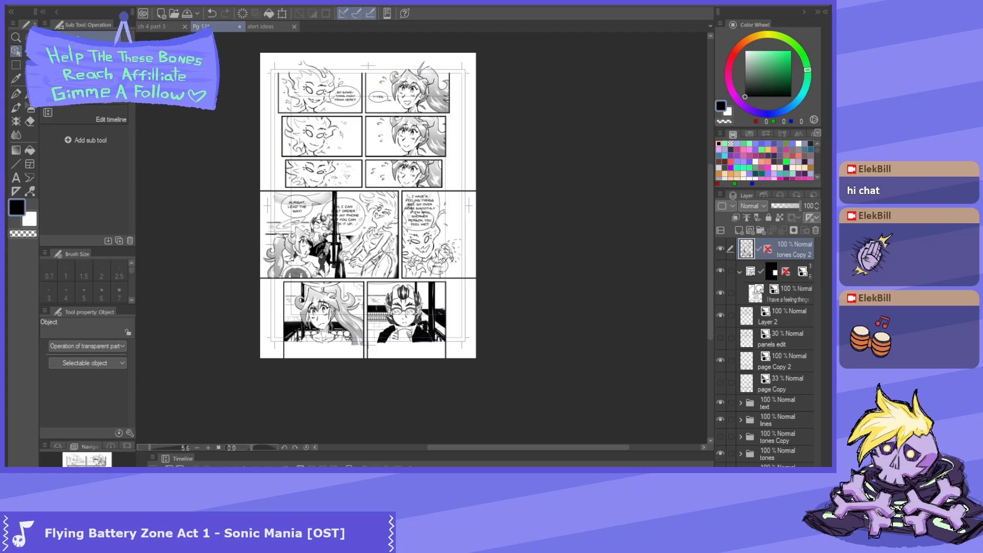
scroll(427, 251, up, 4)
scroll(413, 242, down, 4)
scroll(343, 342, up, 3)
scroll(343, 337, up, 2)
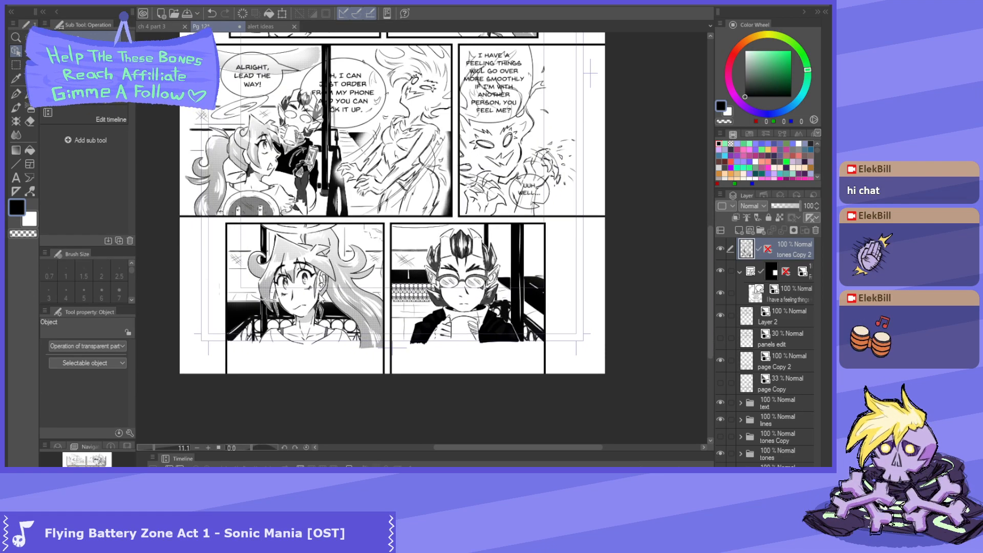
scroll(385, 300, down, 6)
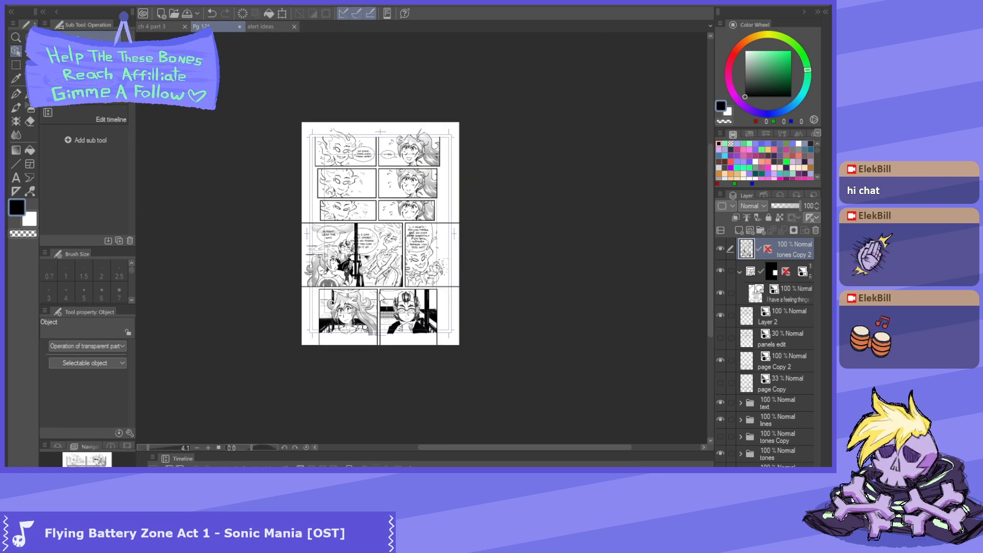
scroll(380, 290, up, 2)
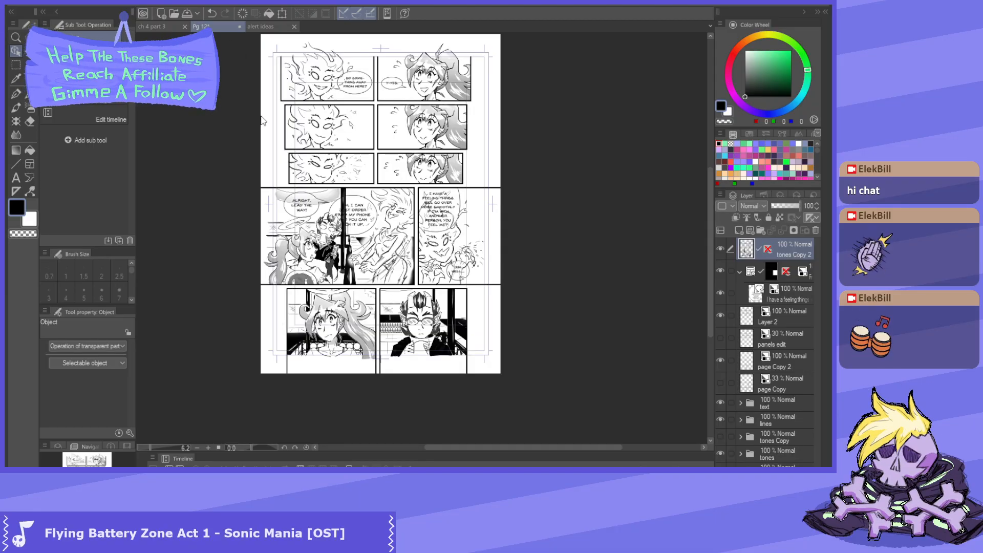
click(264, 27)
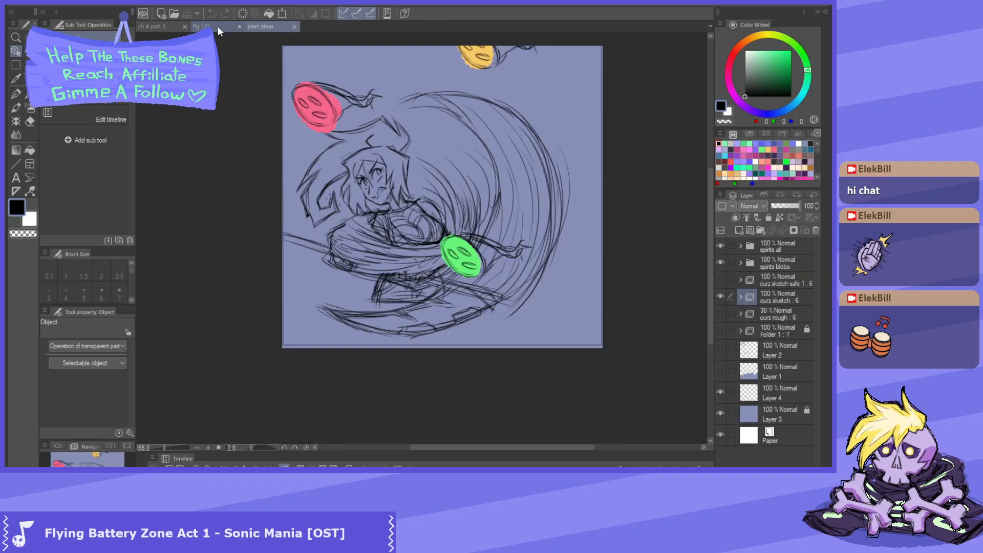
click(217, 26)
click(167, 27)
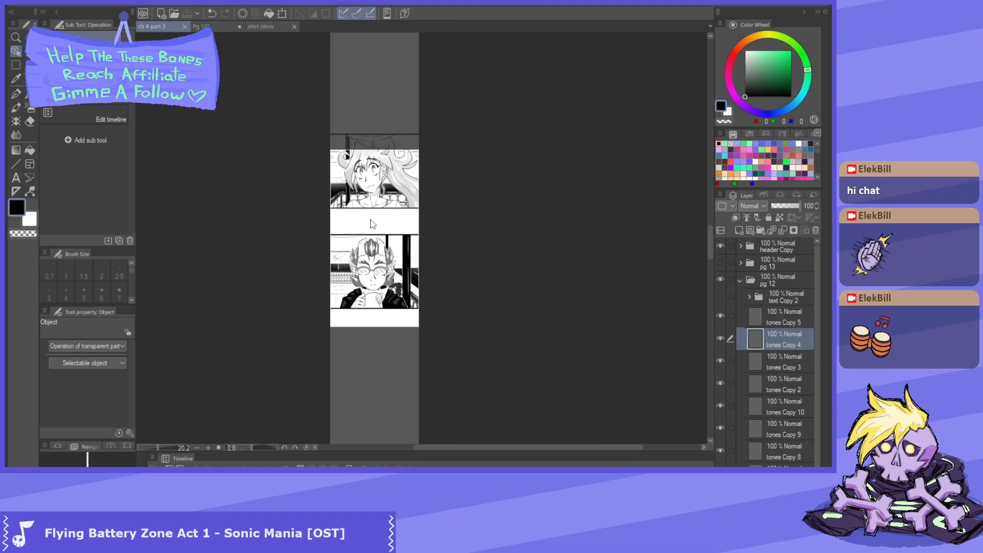
- Review the panel spacing and speech bubbles along the strip, from the lowest pg 12 panels up to the earlier pages and back
scroll(378, 274, down, 4)
scroll(368, 235, up, 5)
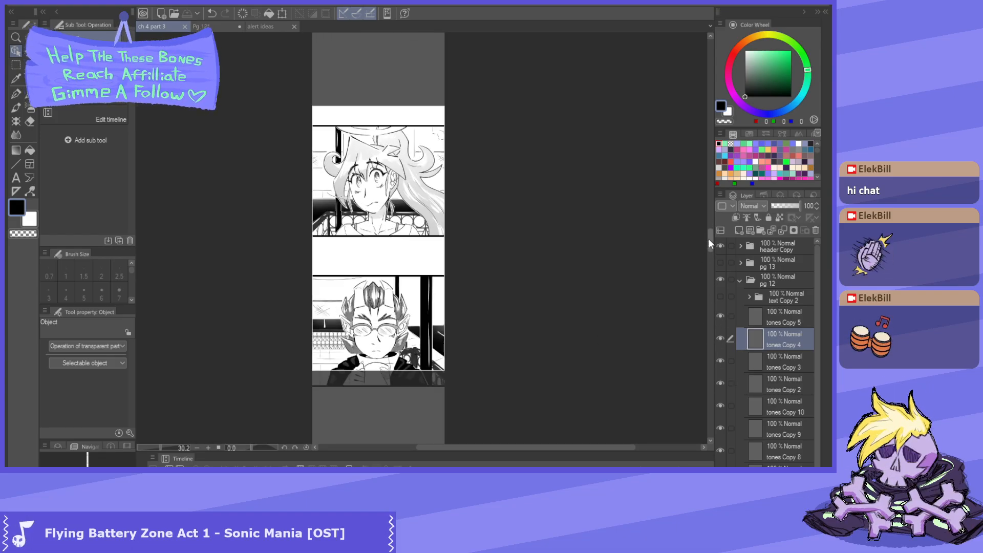
drag(708, 238, 711, 211)
scroll(329, 175, down, 6)
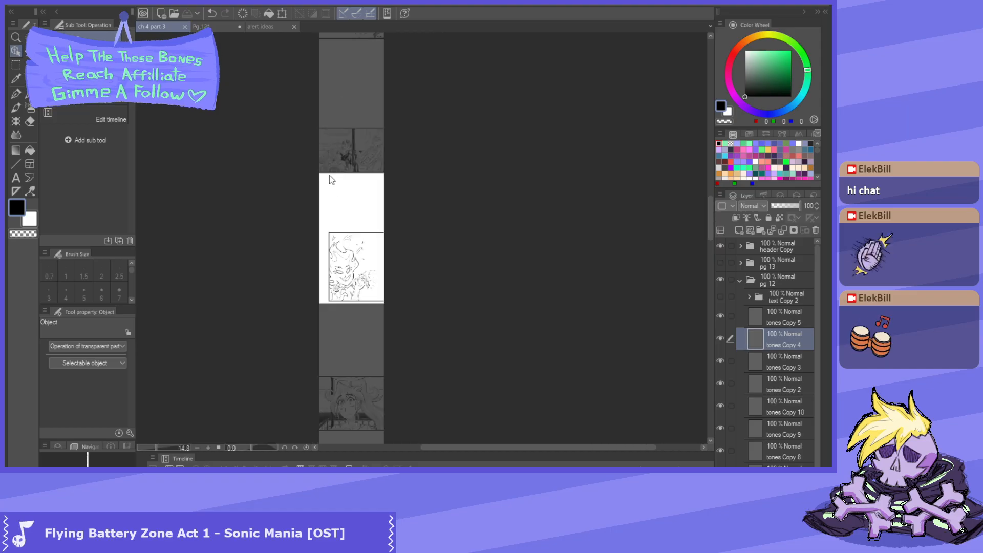
scroll(354, 346, up, 2)
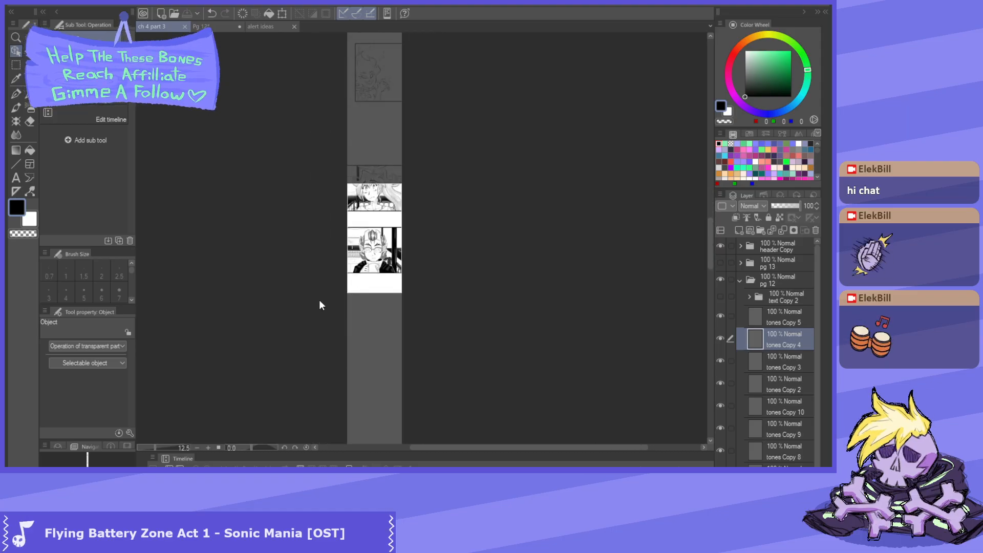
scroll(362, 216, up, 5)
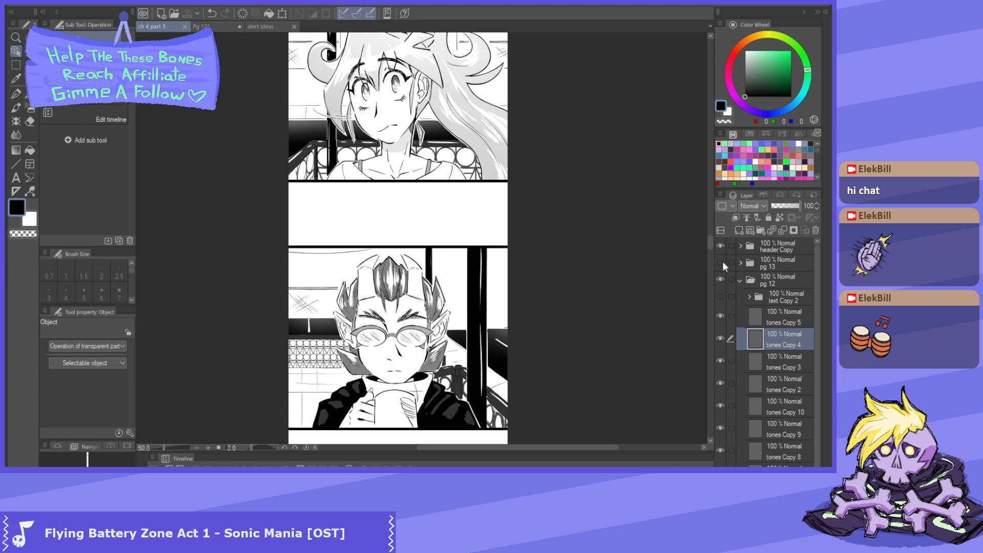
drag(705, 242, 704, 151)
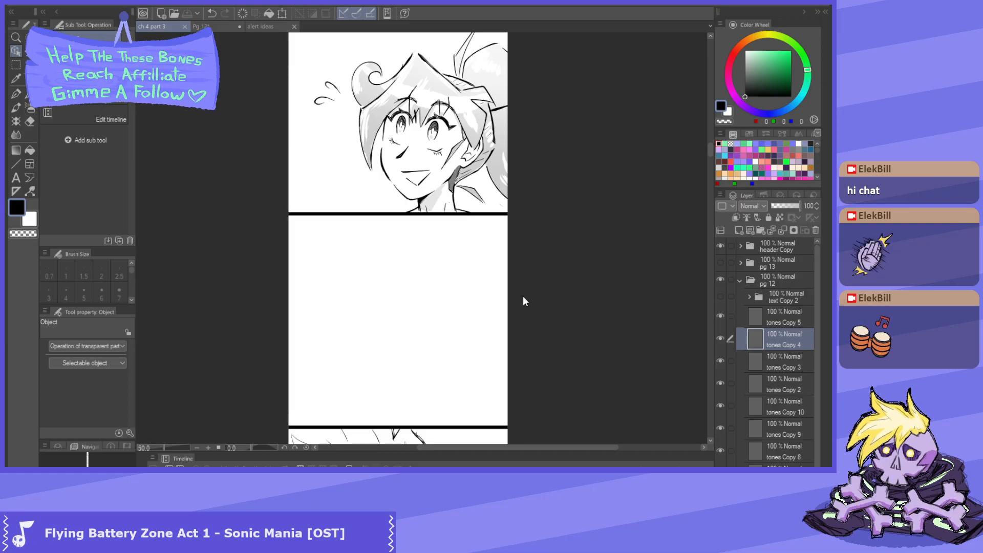
drag(708, 150, 727, 84)
scroll(491, 181, down, 2)
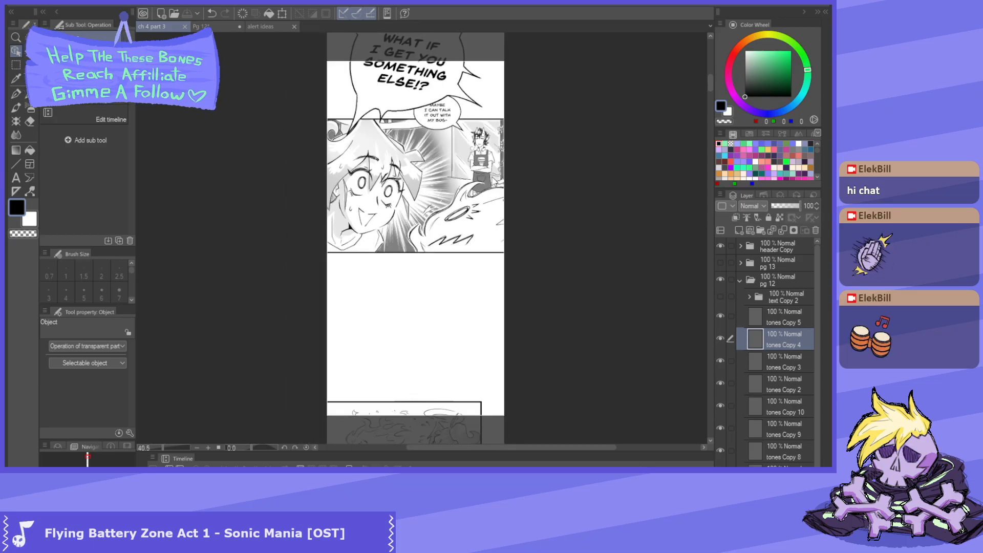
scroll(492, 180, up, 2)
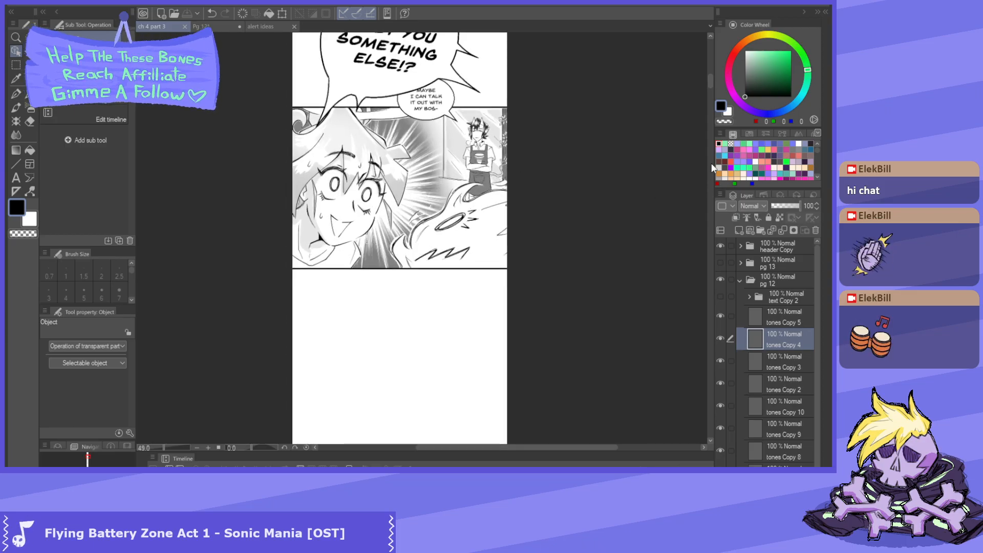
drag(707, 79, 711, 125)
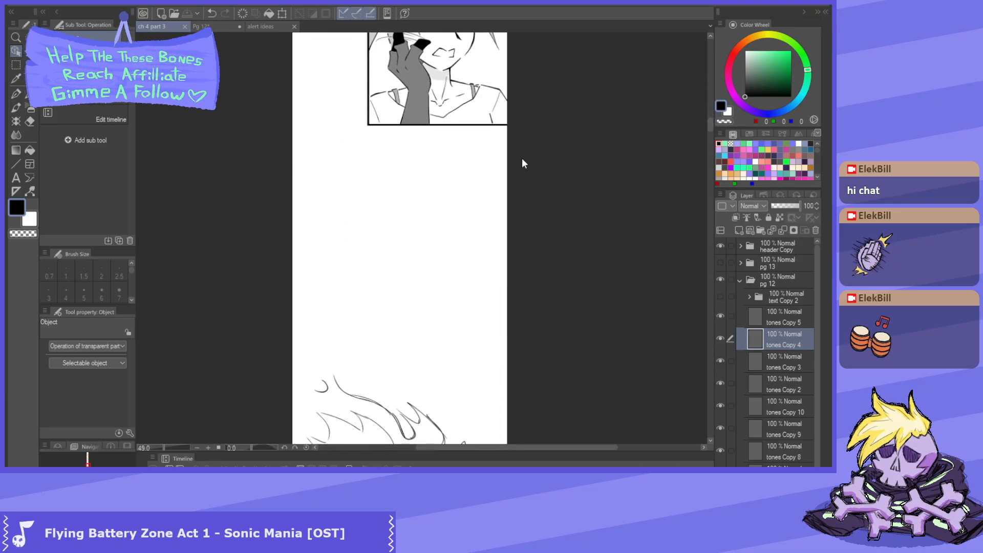
scroll(522, 159, down, 1)
scroll(570, 192, up, 1)
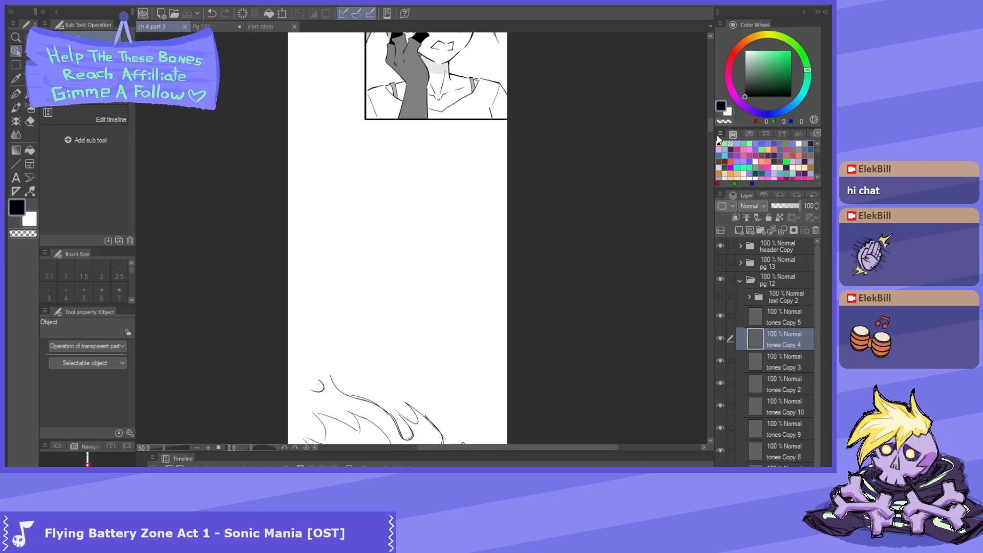
drag(711, 121, 717, 228)
drag(717, 234, 718, 263)
- Make the text Copy 2 folder inside the pg 12 folder visible on the strip
scroll(409, 295, down, 5)
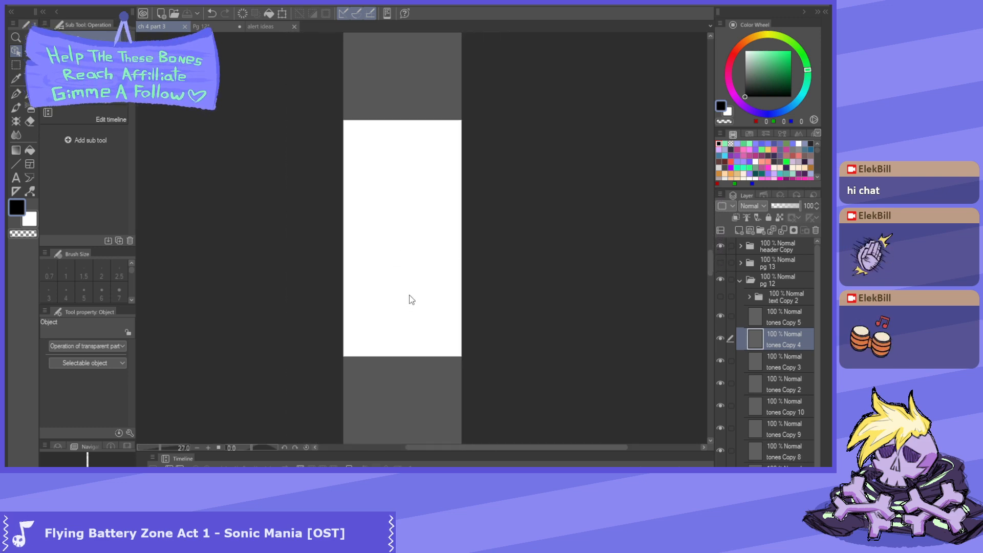
scroll(446, 313, down, 5)
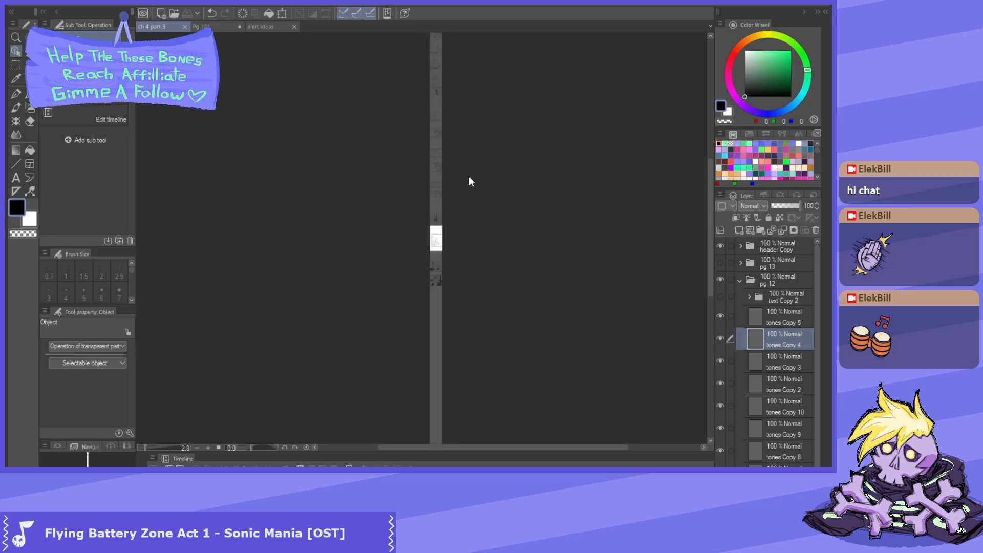
scroll(446, 96, up, 5)
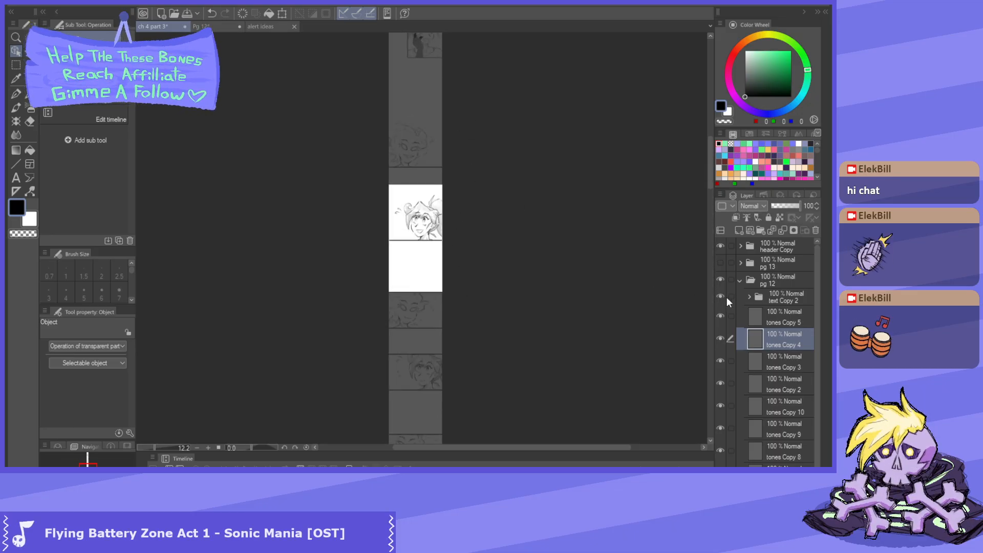
- Expand the text Copy 2 folder and compare its speech balloon layers with the dialogue on the Pg 12 page
click(752, 296)
click(751, 297)
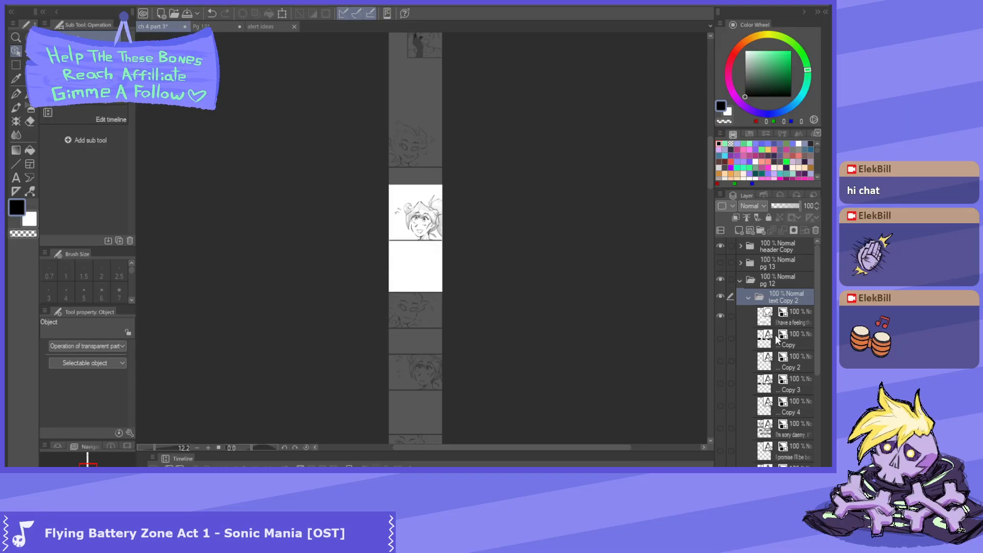
scroll(752, 338, down, 10)
scroll(749, 352, down, 5)
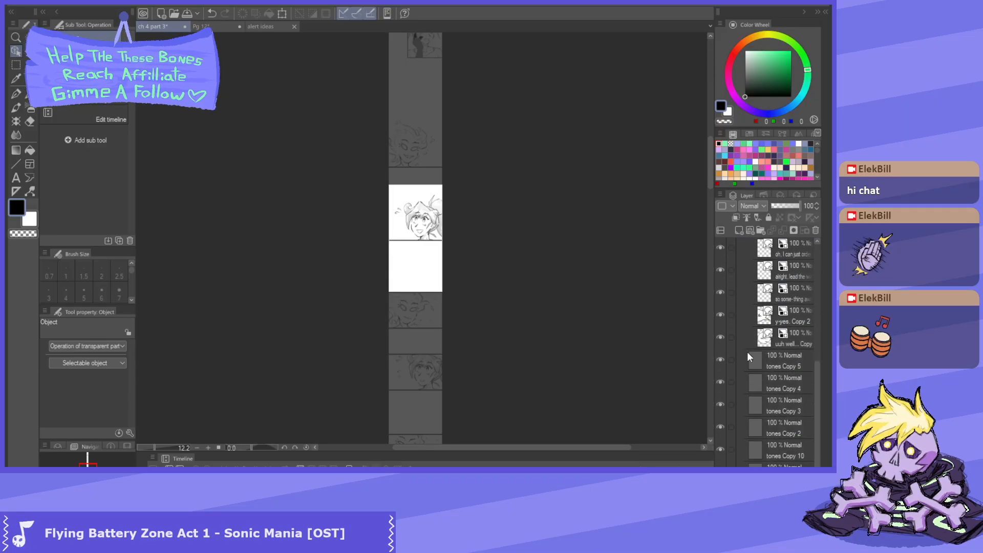
scroll(761, 435, up, 5)
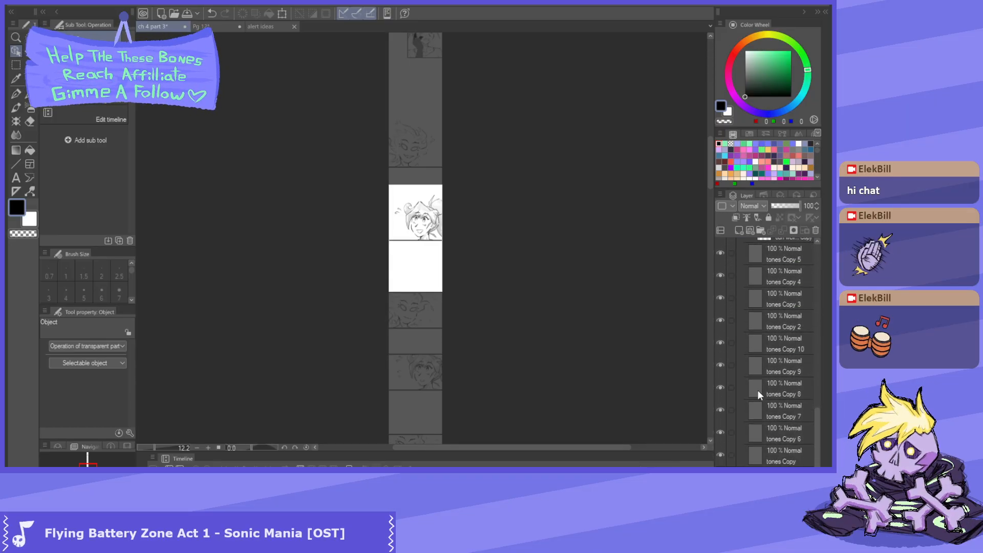
scroll(770, 402, down, 3)
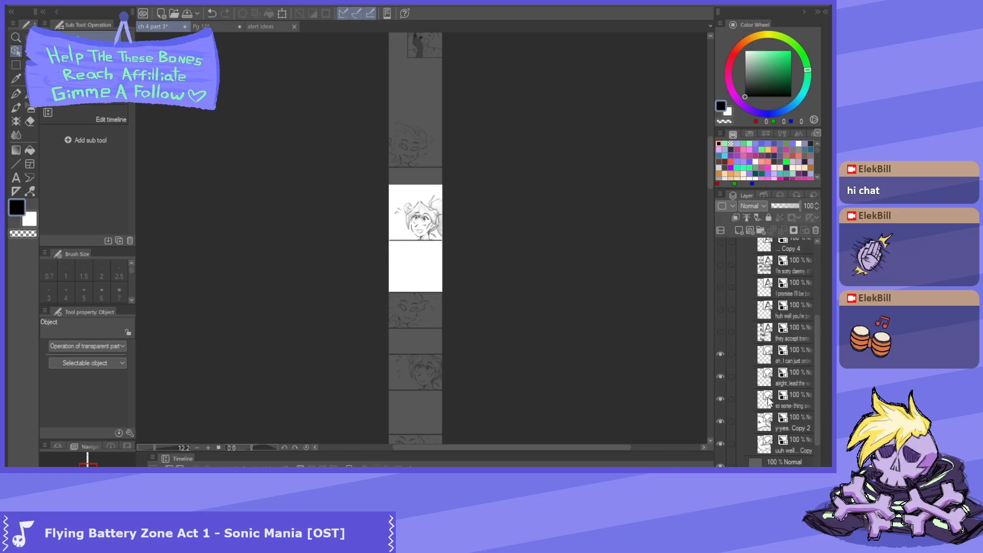
click(211, 26)
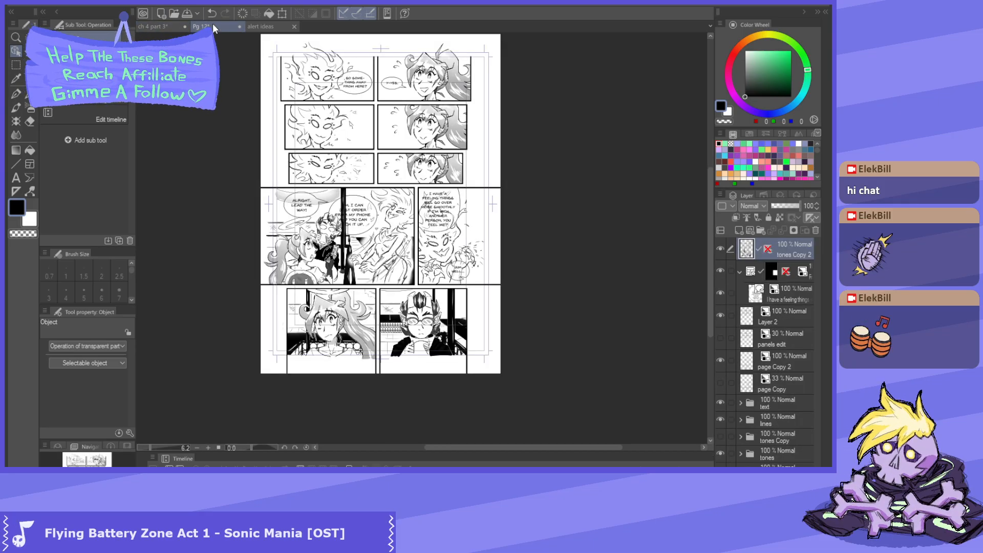
scroll(401, 312, down, 1)
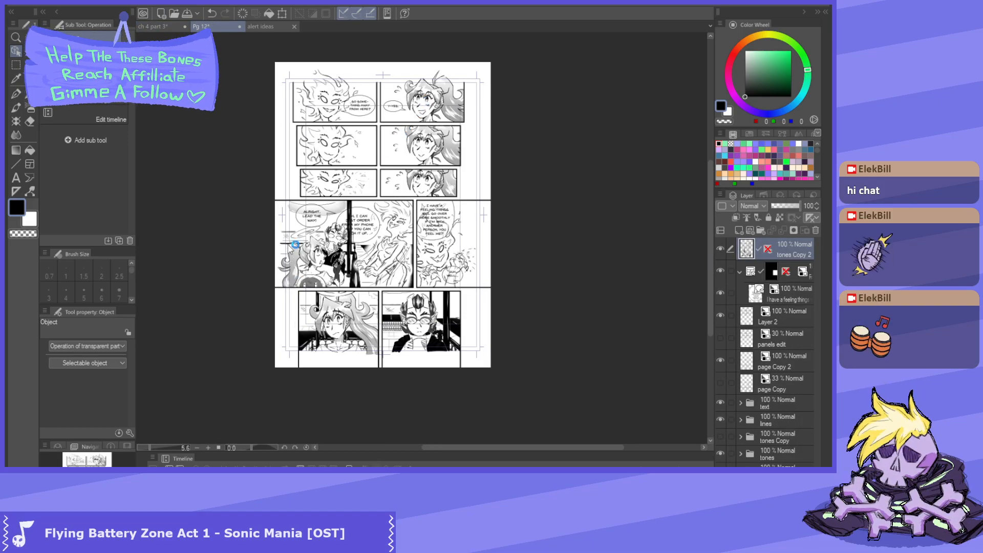
click(167, 27)
scroll(765, 348, down, 2)
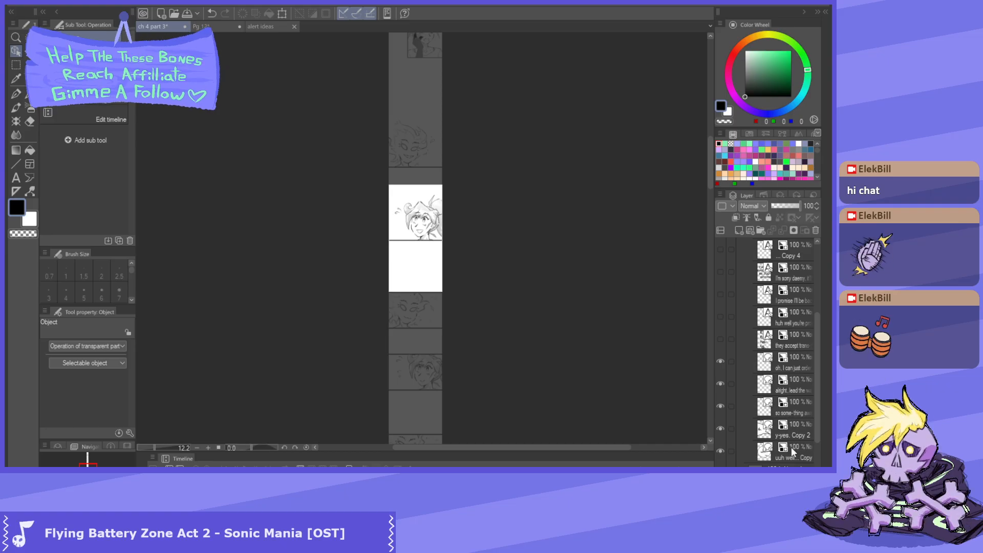
scroll(783, 311, up, 5)
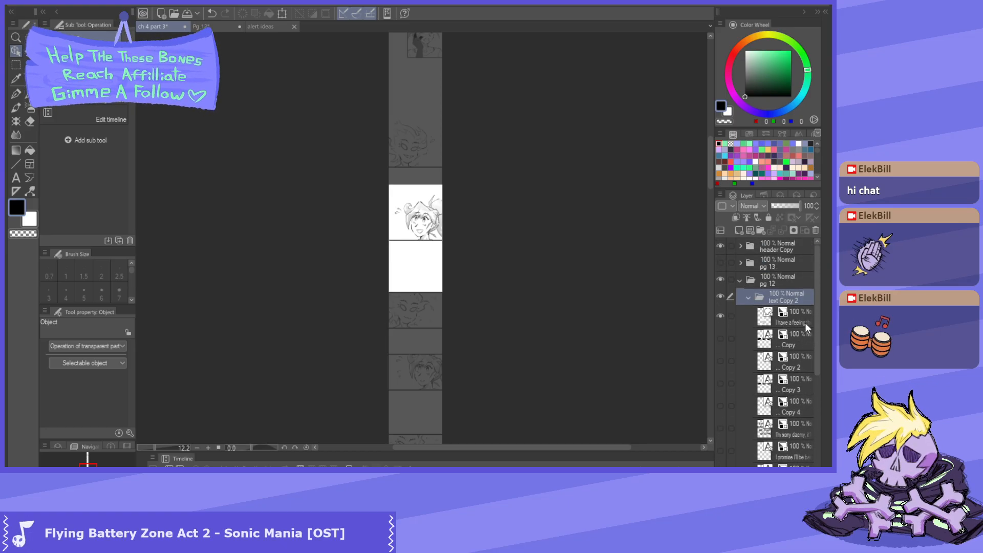
- Move the "I have a feeling things will go over more smoothly" balloon onto the lower pg 12 panels of the strip
click(766, 315)
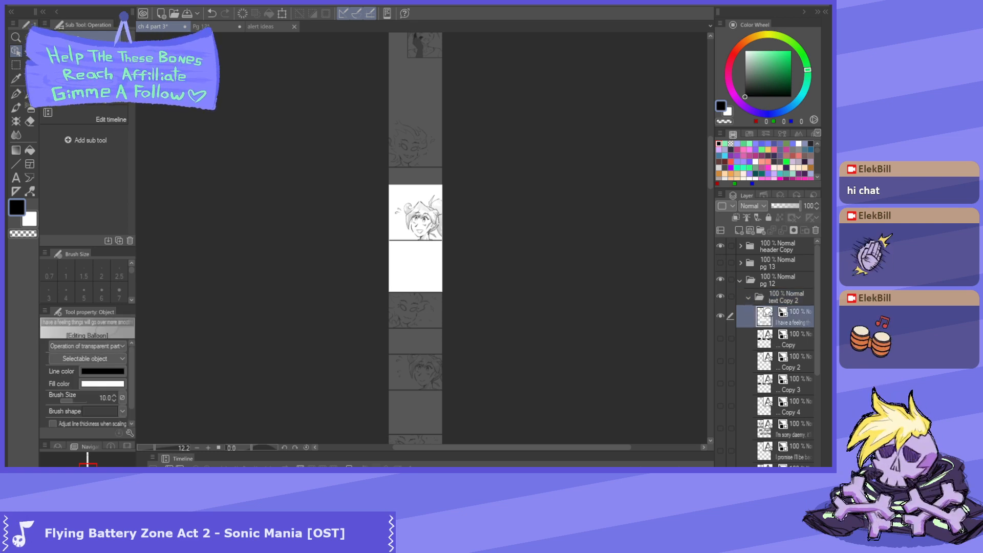
scroll(441, 265, down, 6)
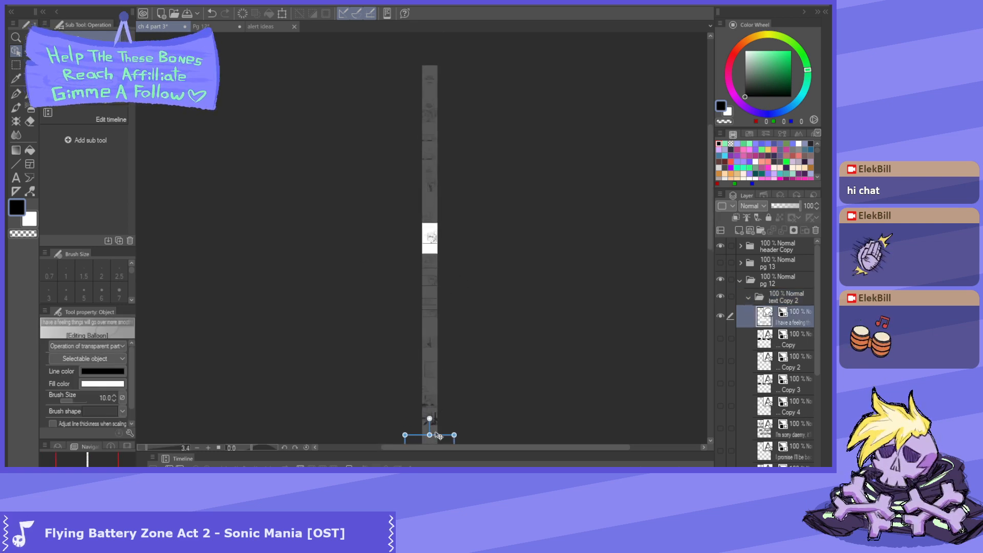
drag(440, 439, 448, 41)
scroll(442, 277, up, 4)
scroll(442, 277, up, 2)
scroll(459, 210, down, 2)
scroll(406, 103, down, 2)
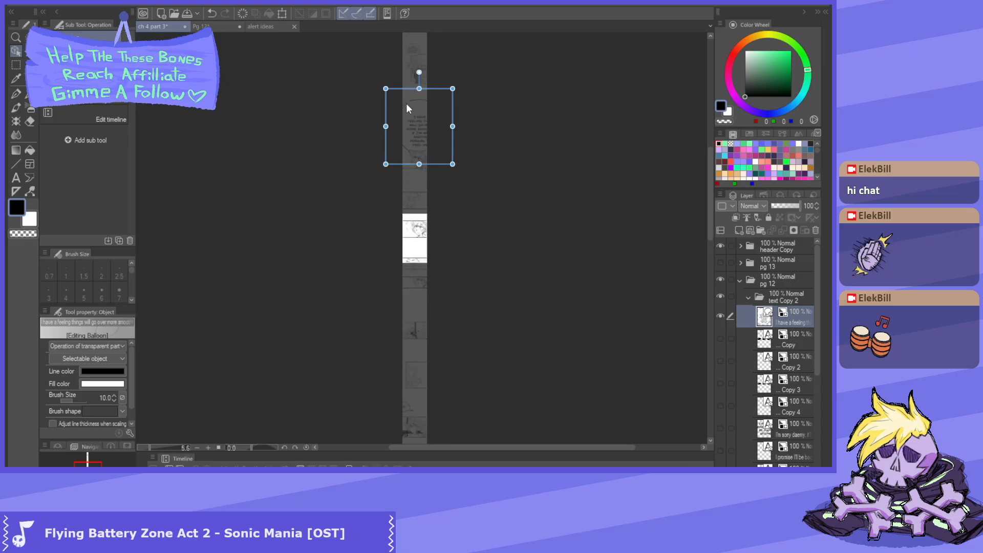
scroll(410, 97, up, 2)
scroll(539, 200, down, 3)
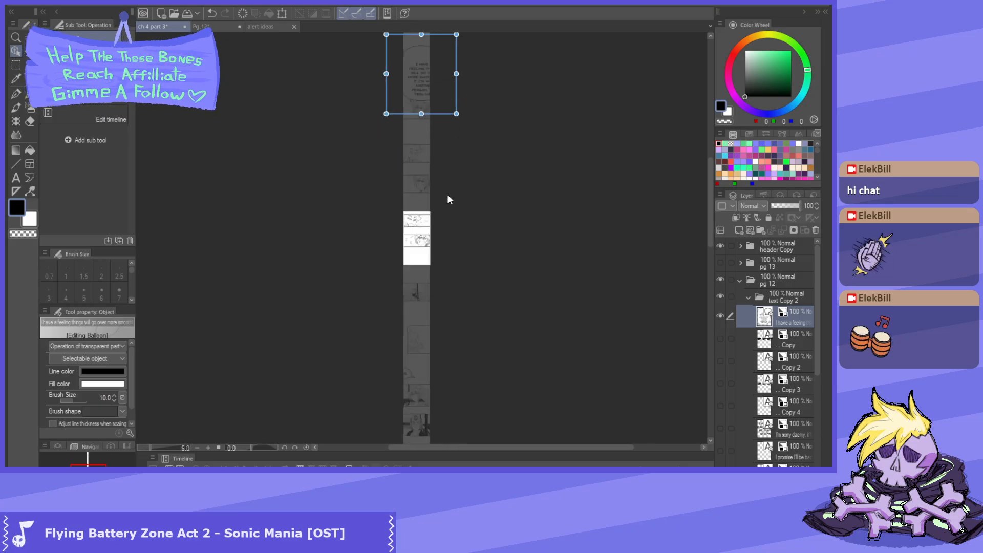
drag(438, 114, 427, 366)
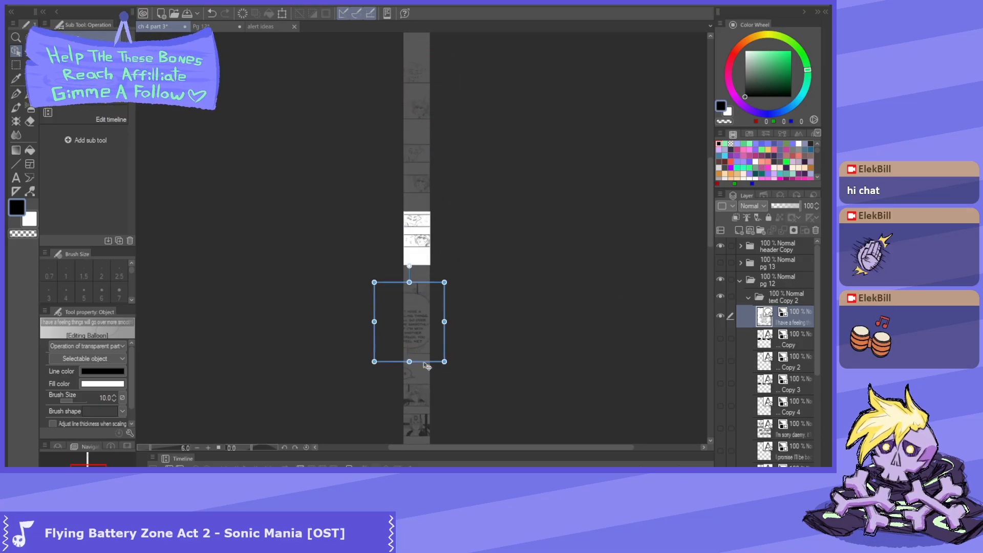
- Bring the "oh, I can just order from my phone" and "alright, lead the way!" balloons onto the strip above the "I have a feeling" balloon
scroll(775, 435, down, 4)
scroll(774, 435, down, 1)
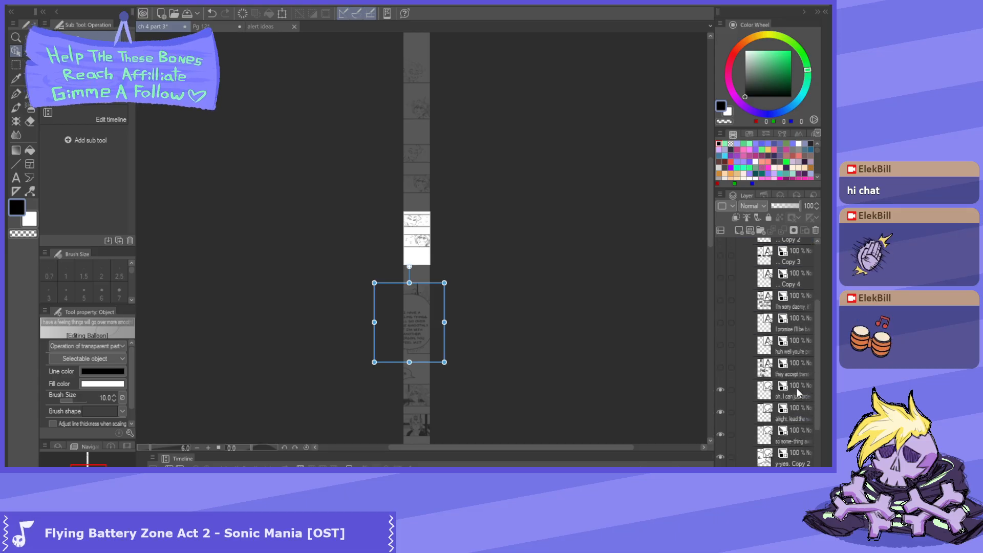
click(797, 388)
scroll(470, 275, down, 2)
scroll(414, 360, up, 1)
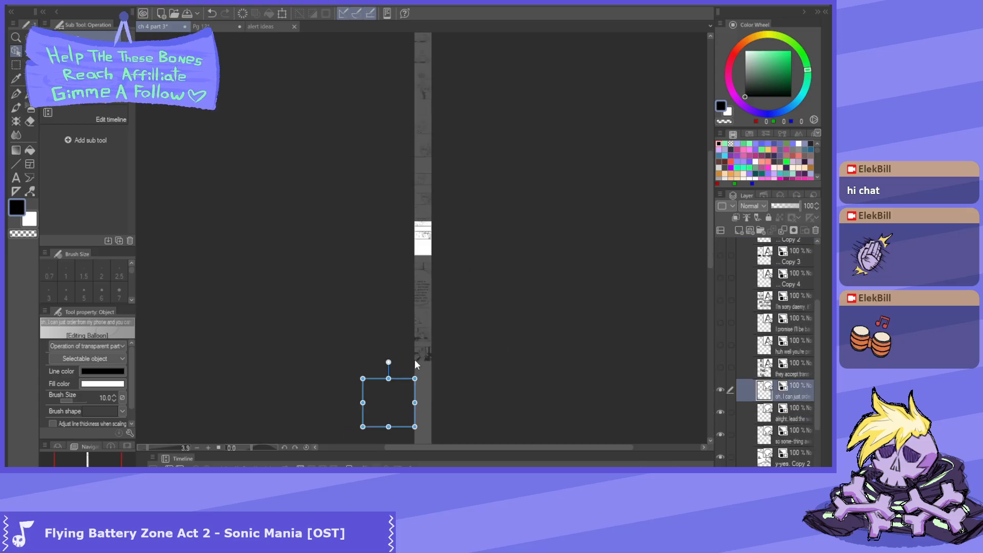
drag(397, 334, 442, 249)
click(802, 420)
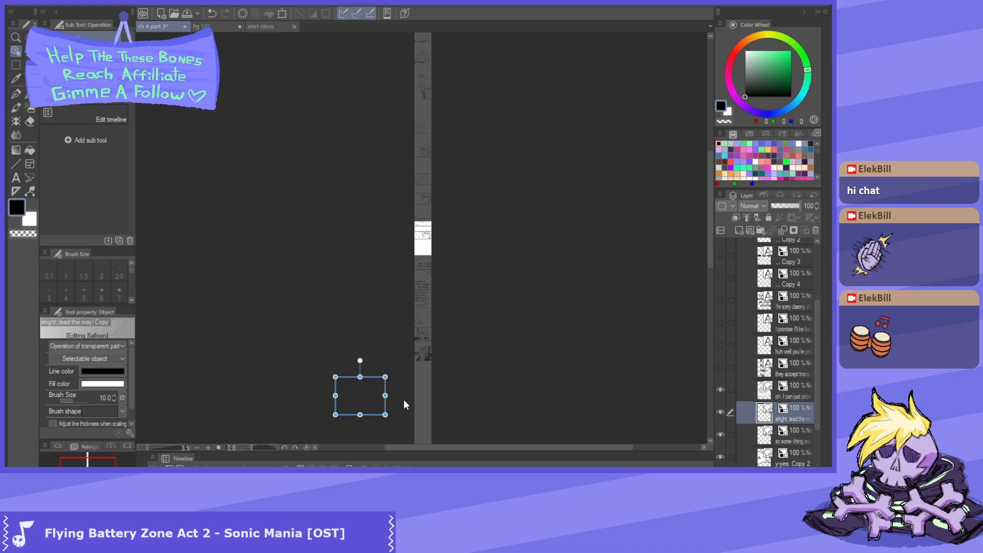
drag(364, 375, 429, 236)
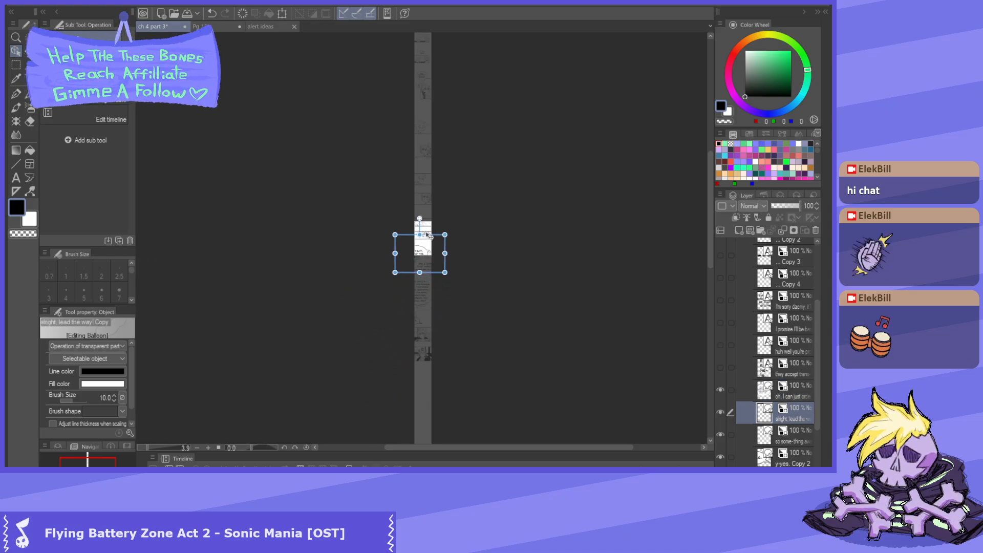
- Move the "so some-thing away from here?" balloon onto the first pg 12 panels, with the "y-yes." balloon just beneath it
click(801, 441)
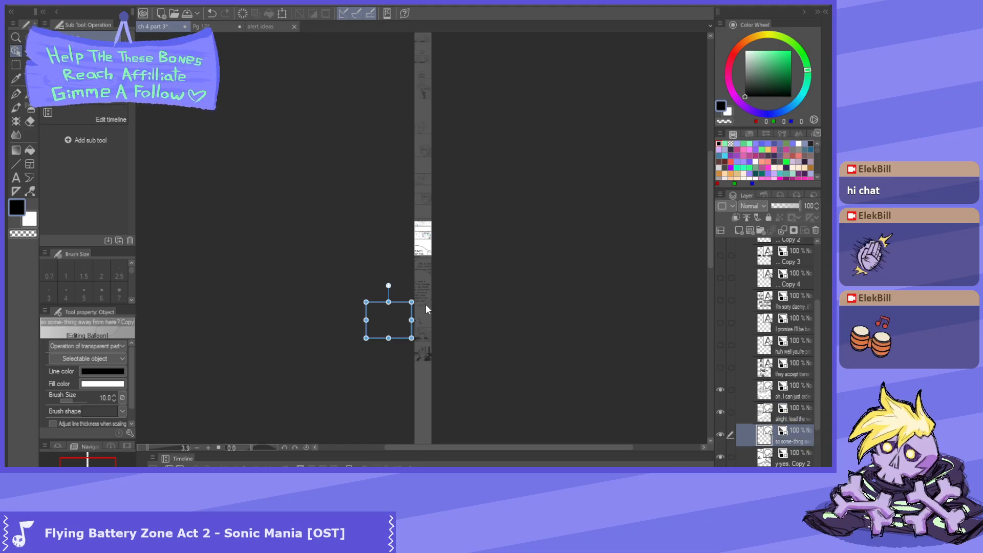
drag(401, 303, 425, 103)
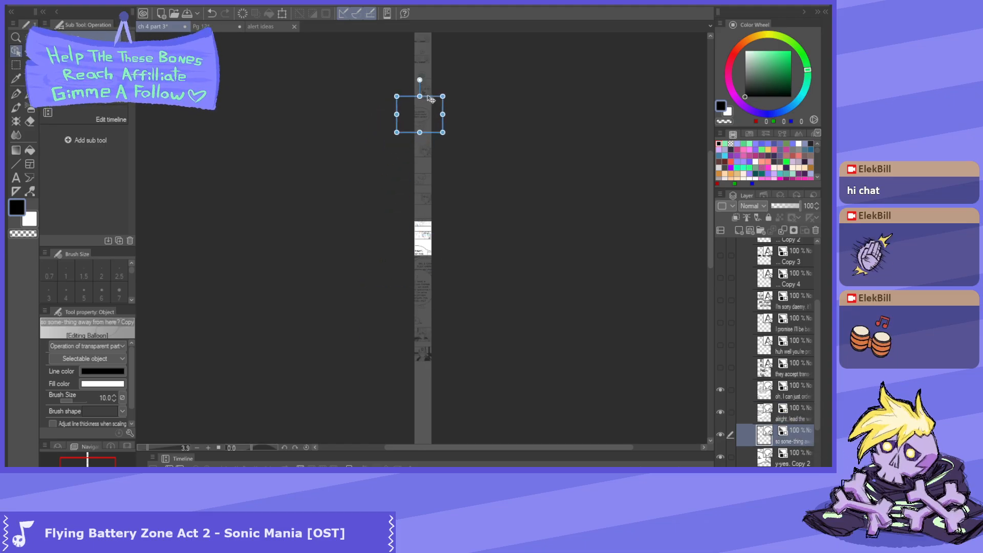
click(797, 459)
drag(425, 334, 434, 149)
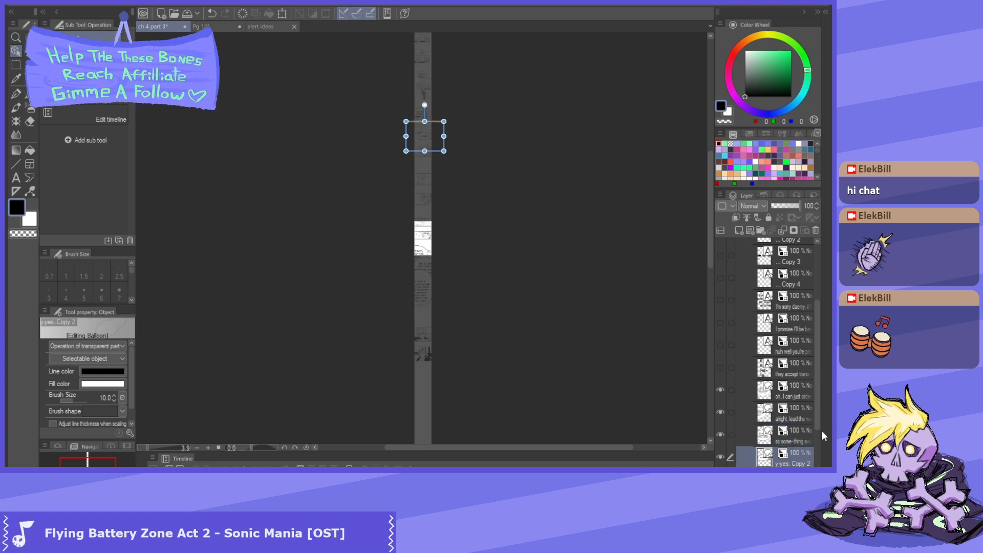
- Place the "uuh well..." balloon on the strip below the "I have a feeling" balloon and check the Pg 12 page for reference
click(796, 476)
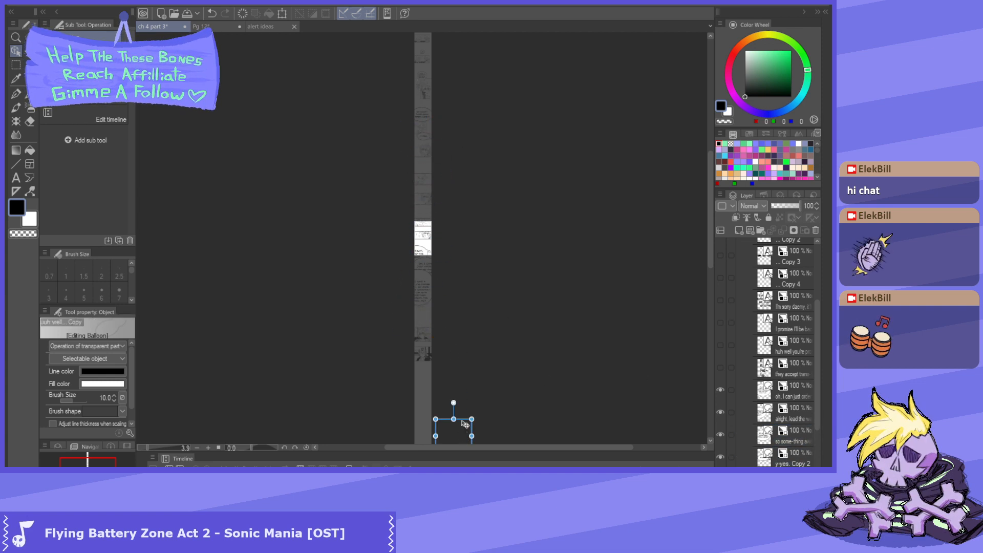
drag(462, 439, 432, 307)
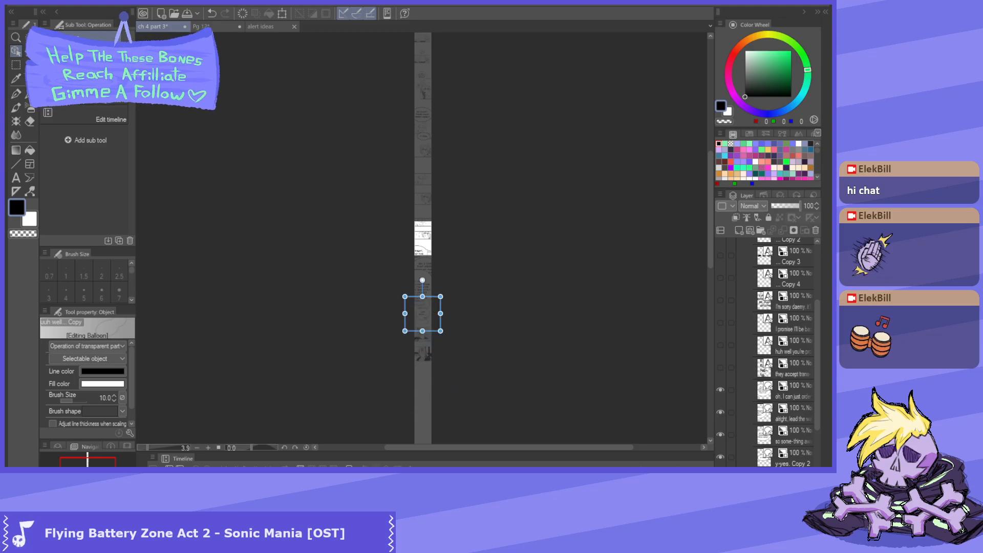
click(222, 25)
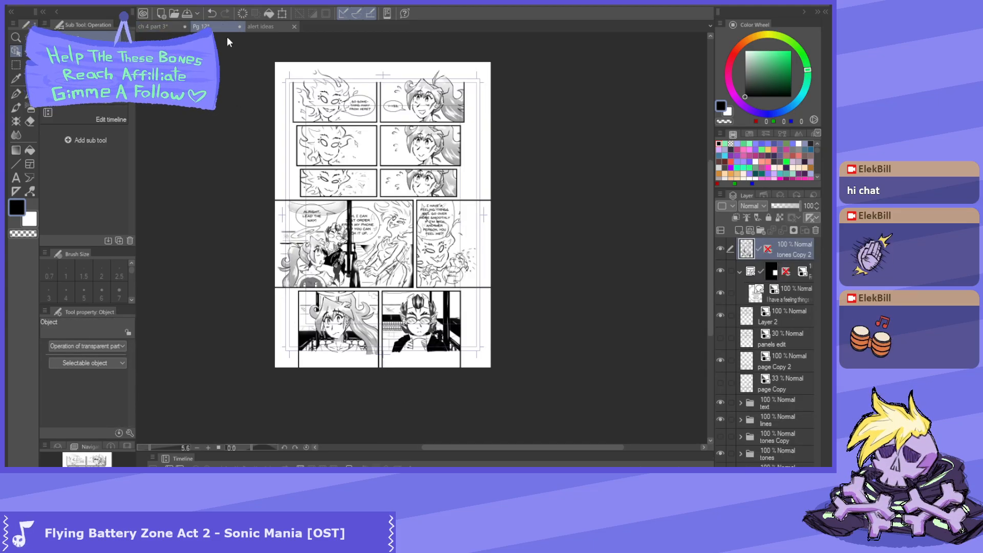
click(157, 25)
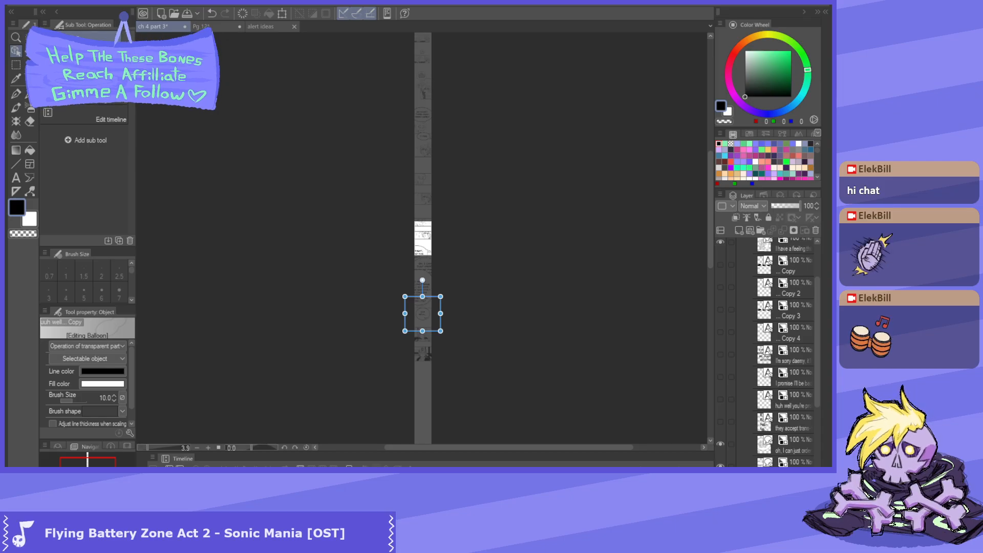
- Turn on anti-aliasing for the "SO SOME-THING AWAY FROM HERE?" text
scroll(392, 195, up, 6)
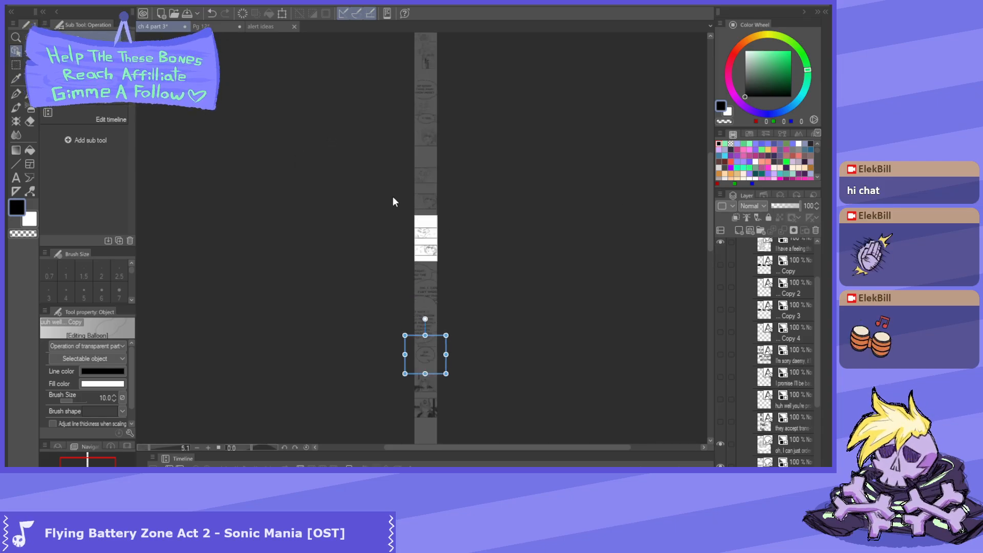
scroll(435, 305, down, 5)
scroll(437, 147, up, 2)
scroll(437, 150, up, 4)
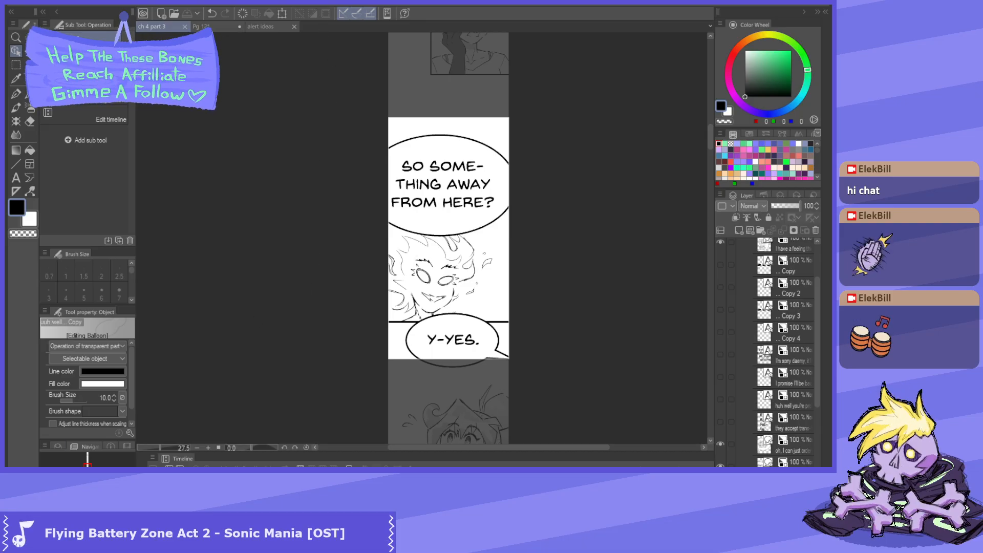
click(433, 184)
scroll(433, 184, up, 1)
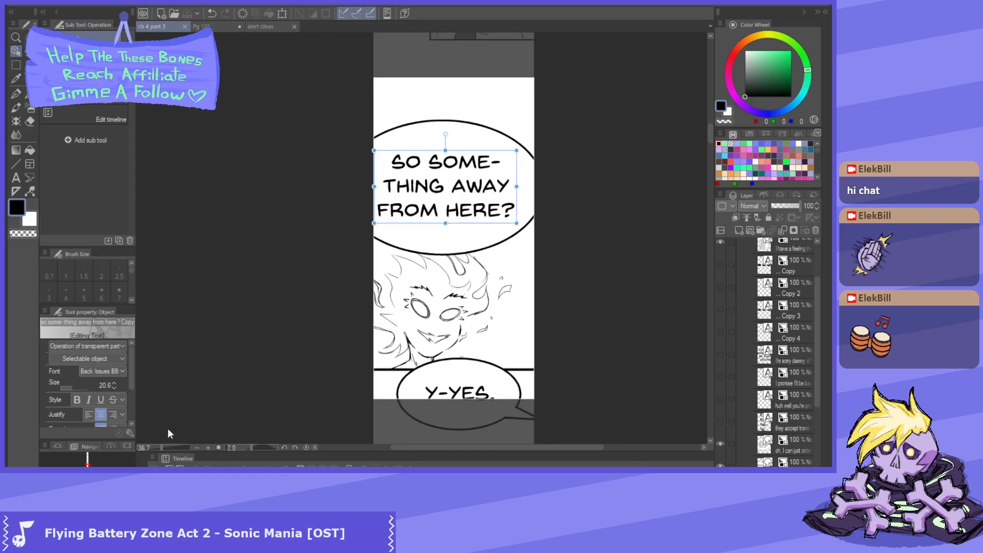
scroll(131, 370, down, 2)
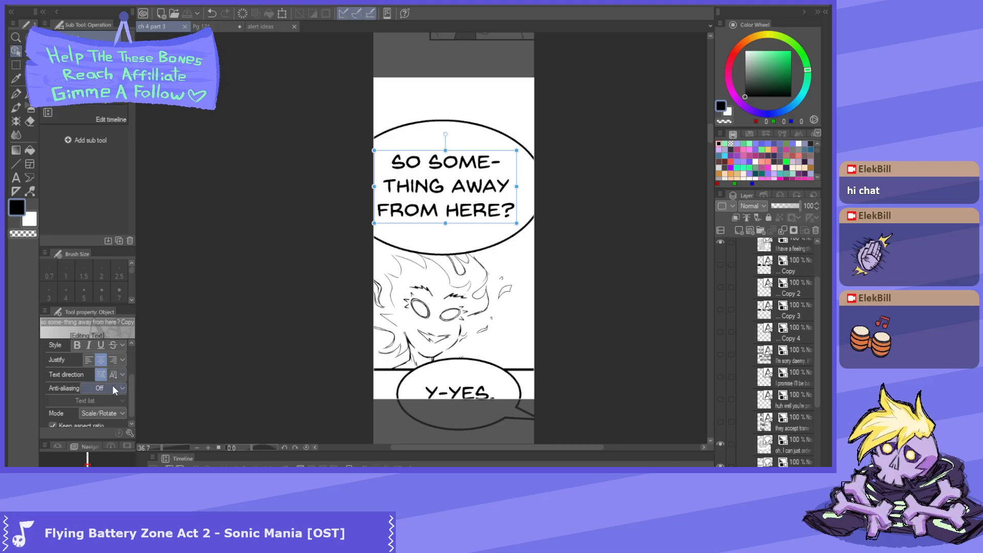
click(112, 389)
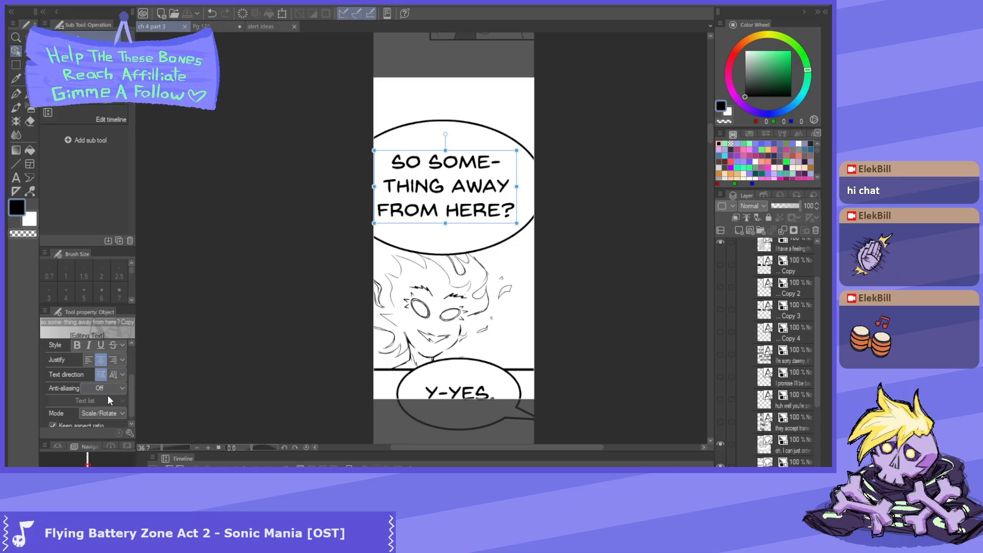
click(107, 395)
scroll(445, 138, up, 1)
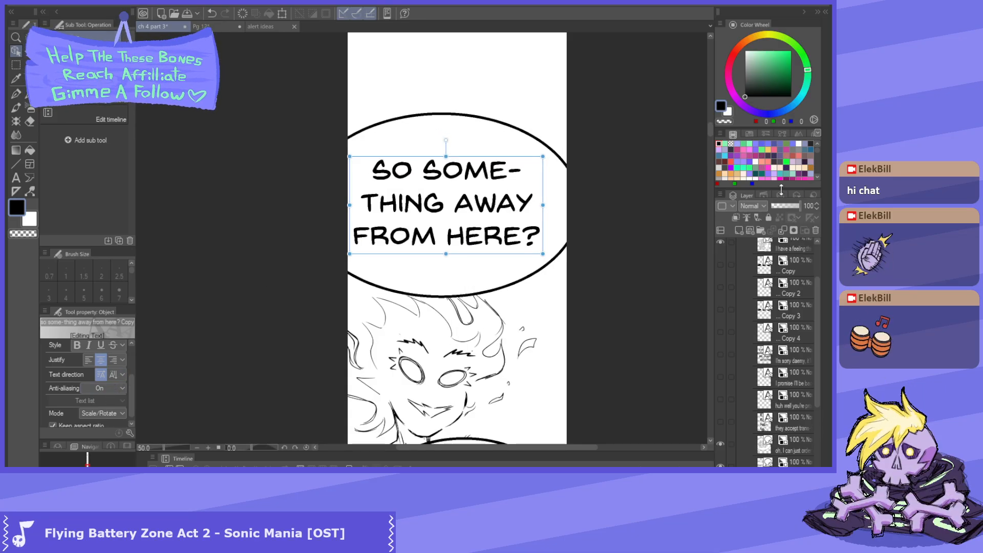
- Change the expression color of the "so some-thing away from here?" balloon layer and inspect its lettering and outline up close
click(780, 197)
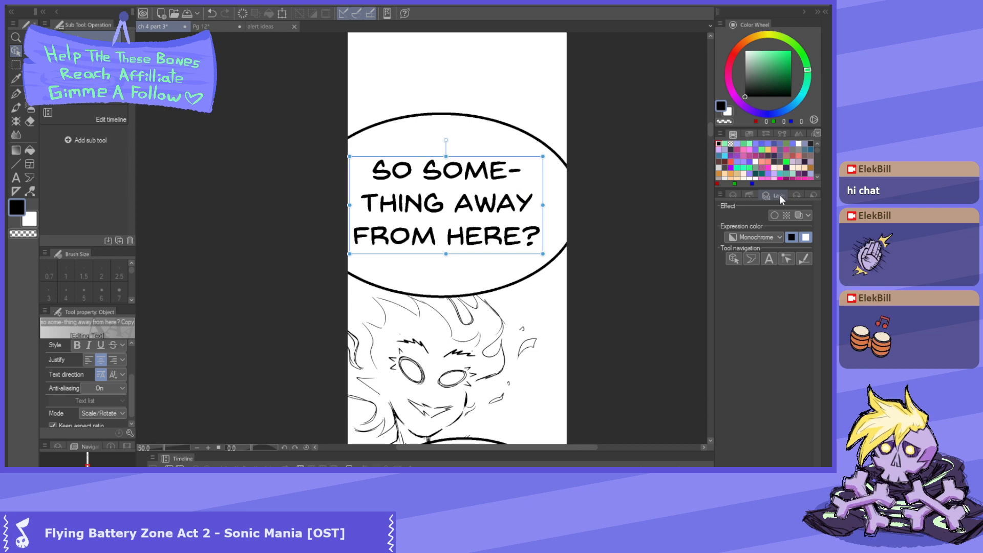
click(768, 238)
click(764, 265)
click(731, 196)
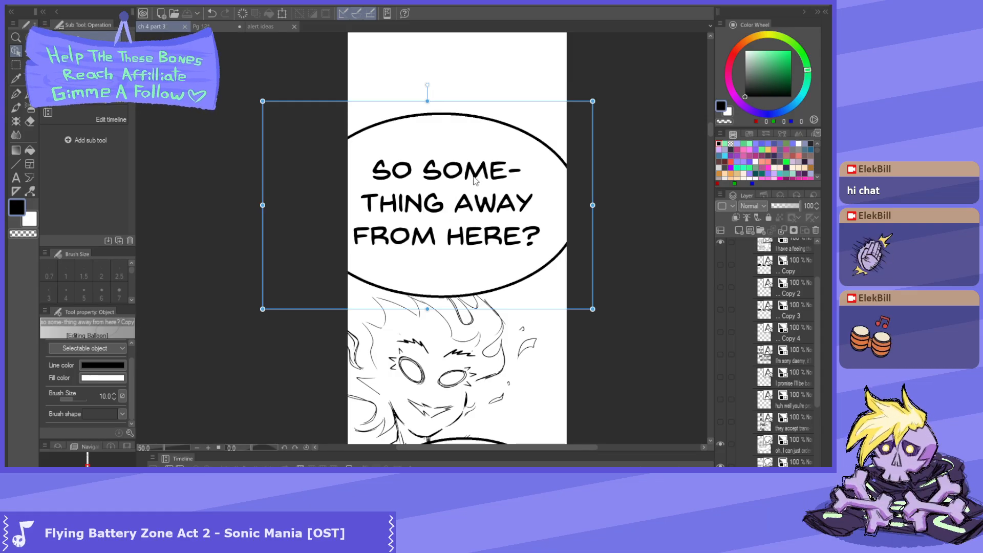
click(441, 210)
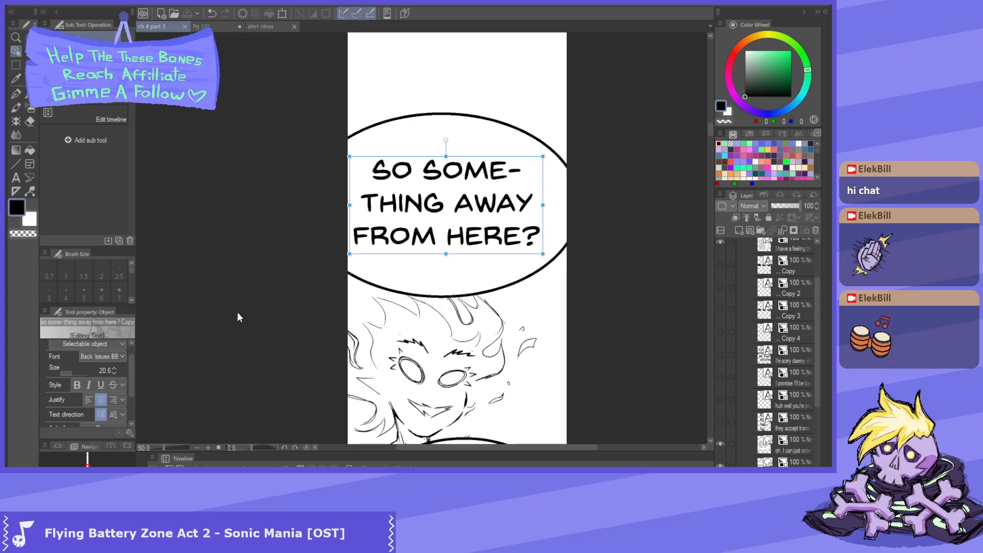
click(781, 196)
click(732, 197)
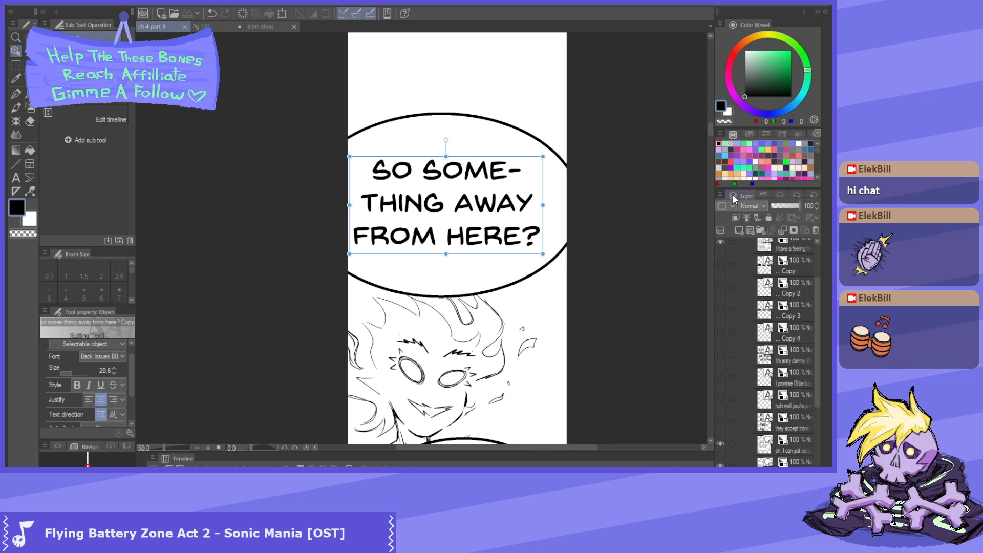
scroll(455, 182, up, 4)
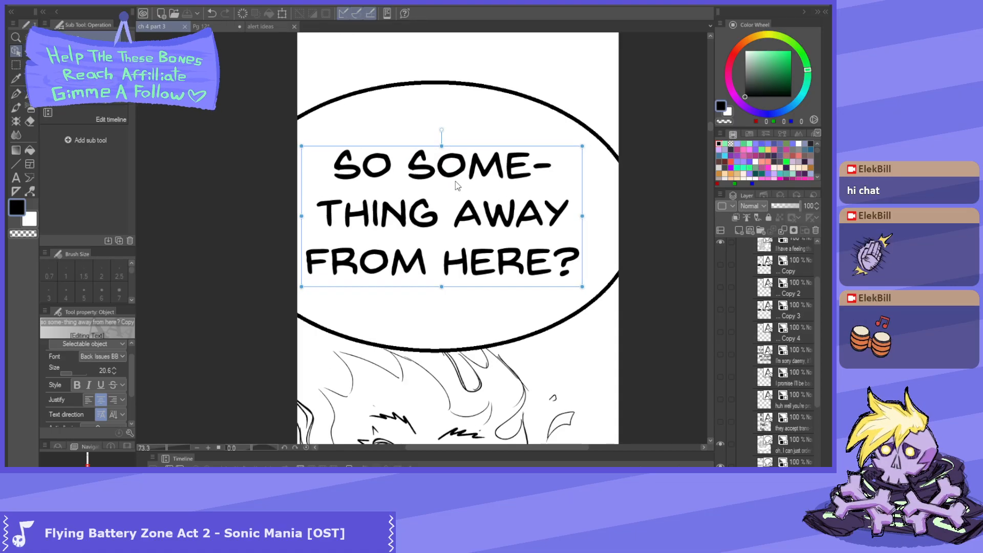
- Set the font size of the "Y-YES." balloon text to 7
scroll(455, 182, down, 6)
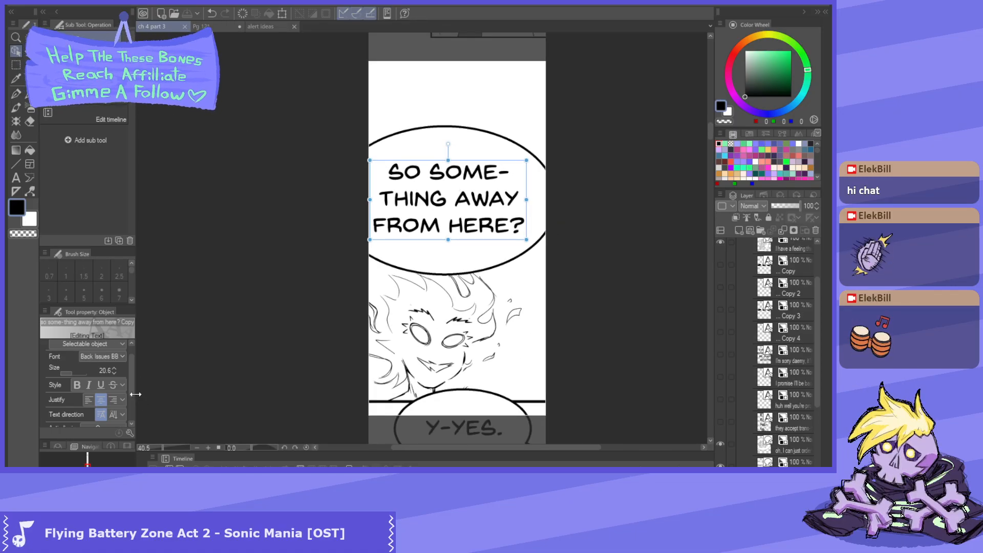
scroll(128, 385, down, 2)
scroll(128, 385, up, 3)
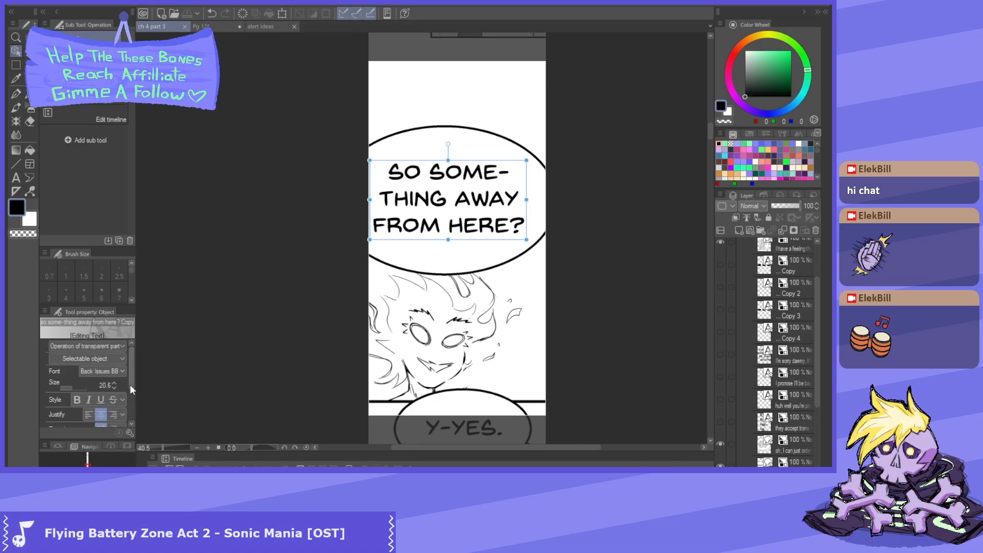
scroll(781, 436, down, 3)
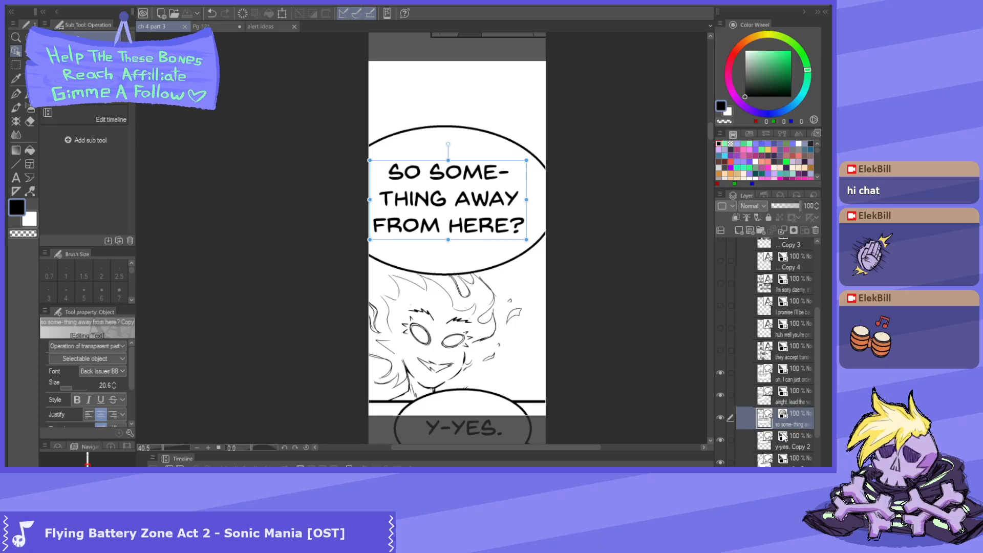
scroll(566, 143, down, 2)
scroll(499, 330, up, 5)
scroll(497, 322, up, 3)
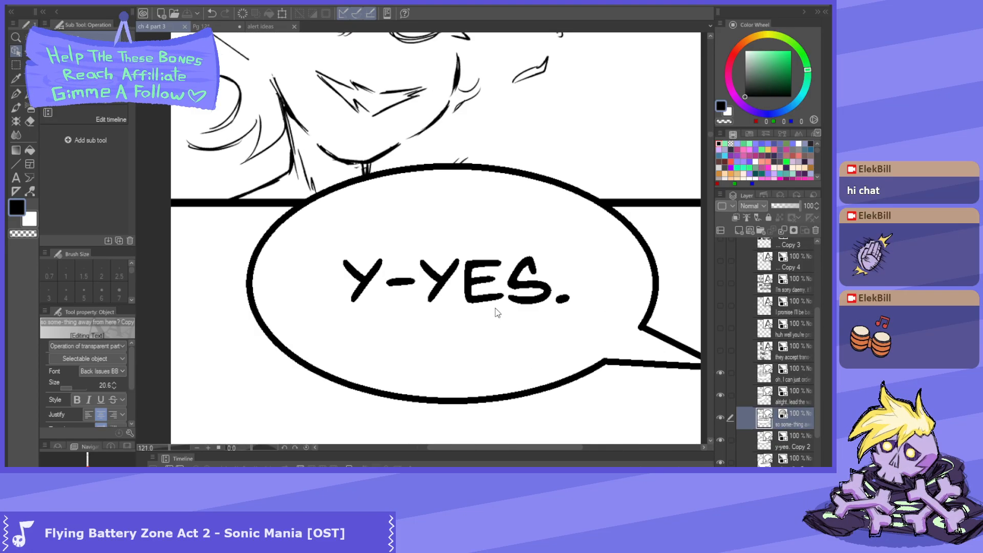
click(488, 298)
scroll(391, 275, down, 1)
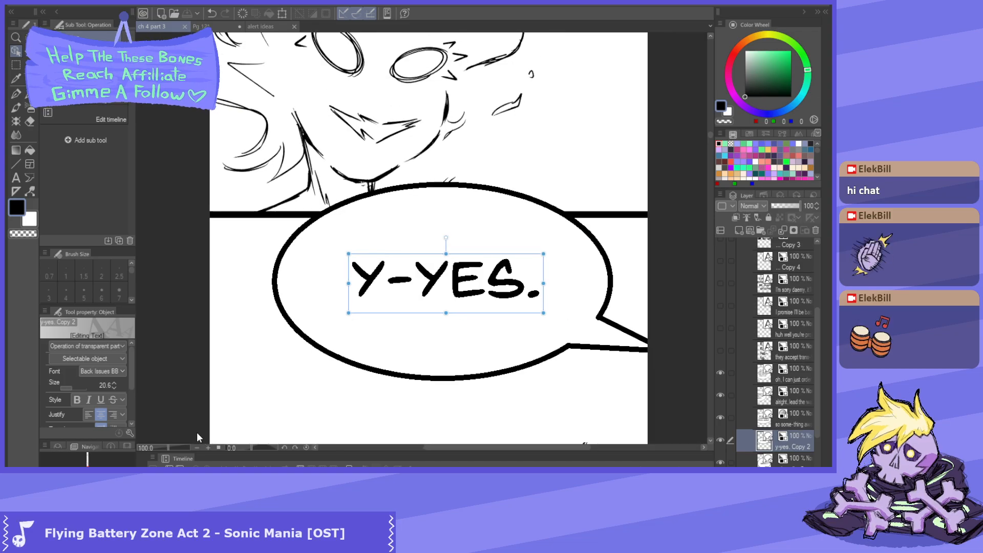
scroll(164, 372, down, 2)
scroll(176, 387, up, 1)
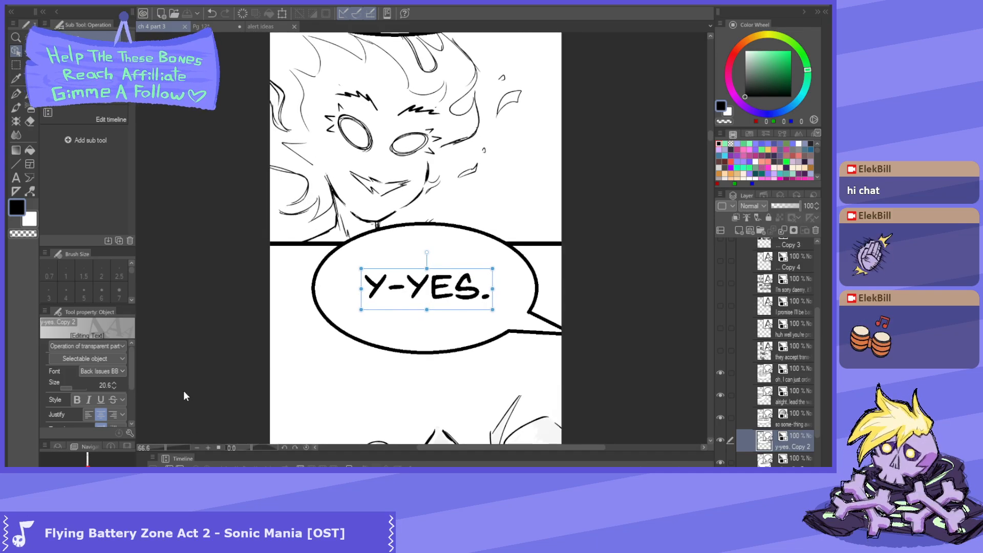
scroll(128, 365, down, 4)
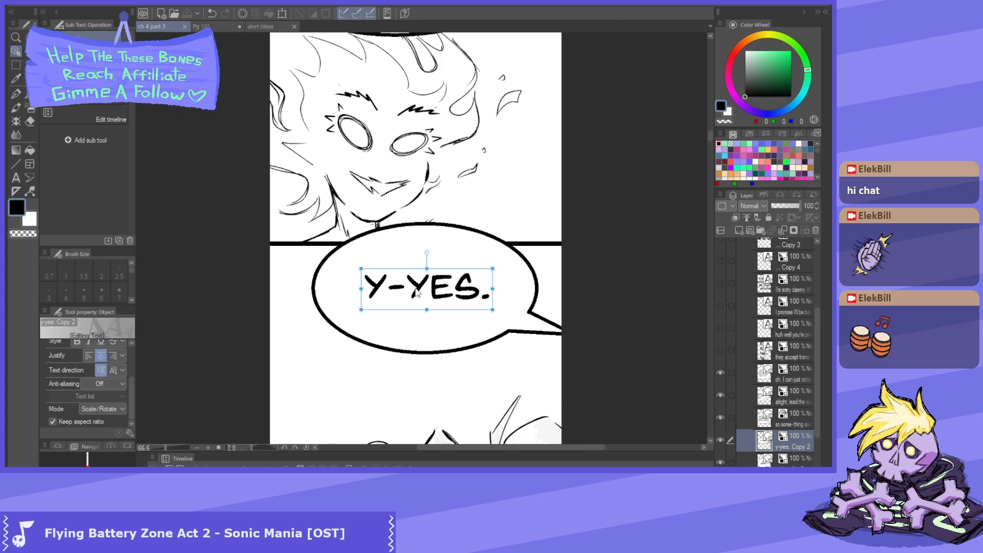
scroll(92, 397, up, 3)
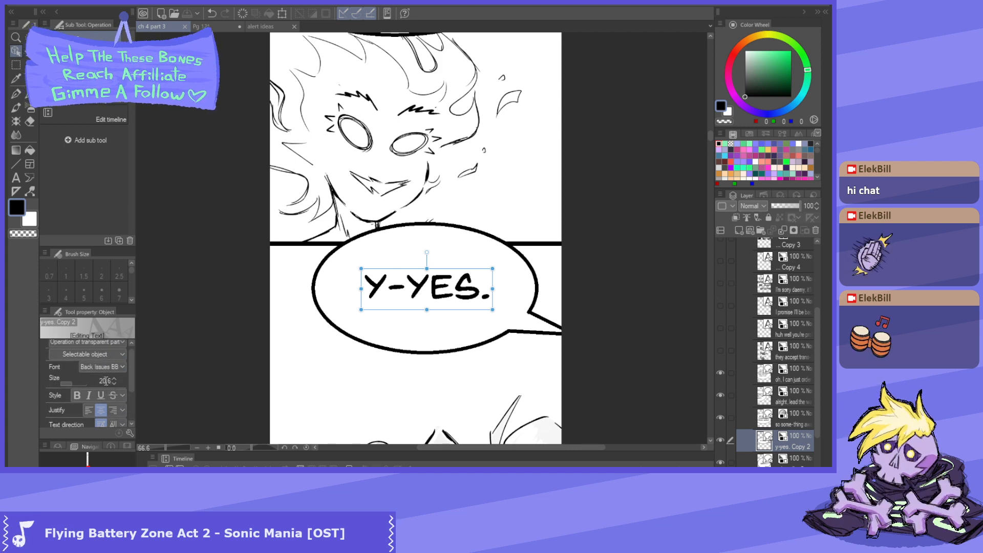
click(104, 380)
text(7)
key(Return)
scroll(402, 271, up, 4)
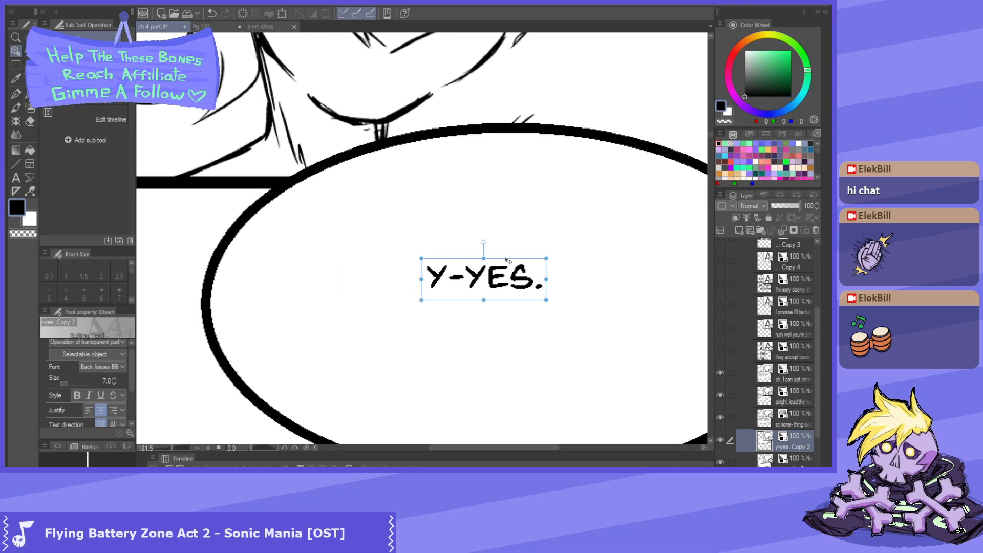
scroll(437, 248, down, 3)
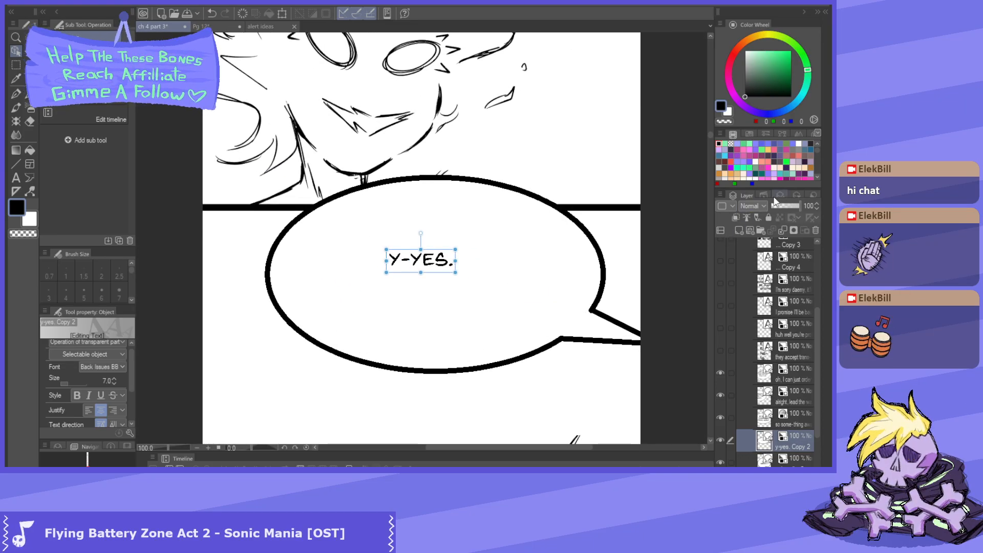
scroll(456, 204, down, 2)
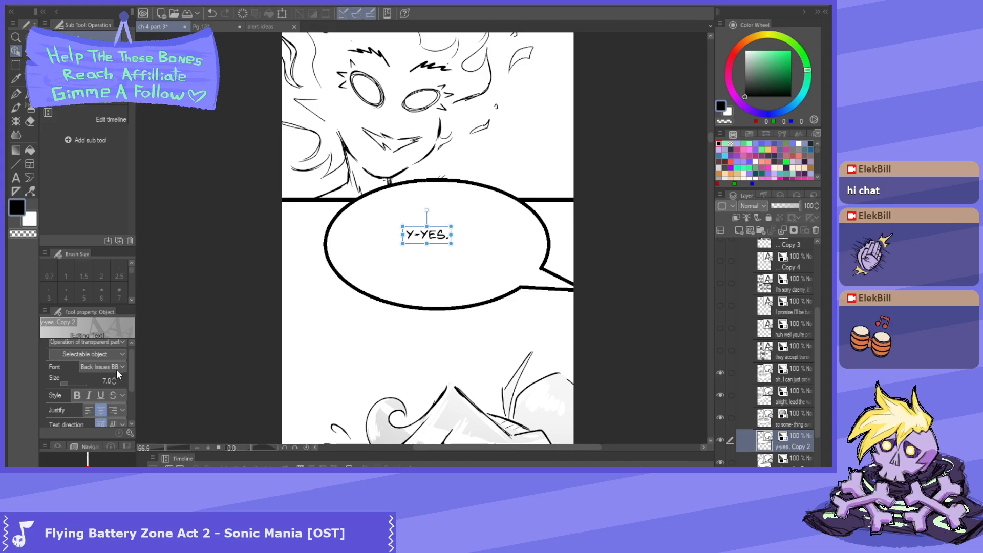
- Turn on anti-aliasing for the "Y-YES." text
scroll(133, 364, down, 3)
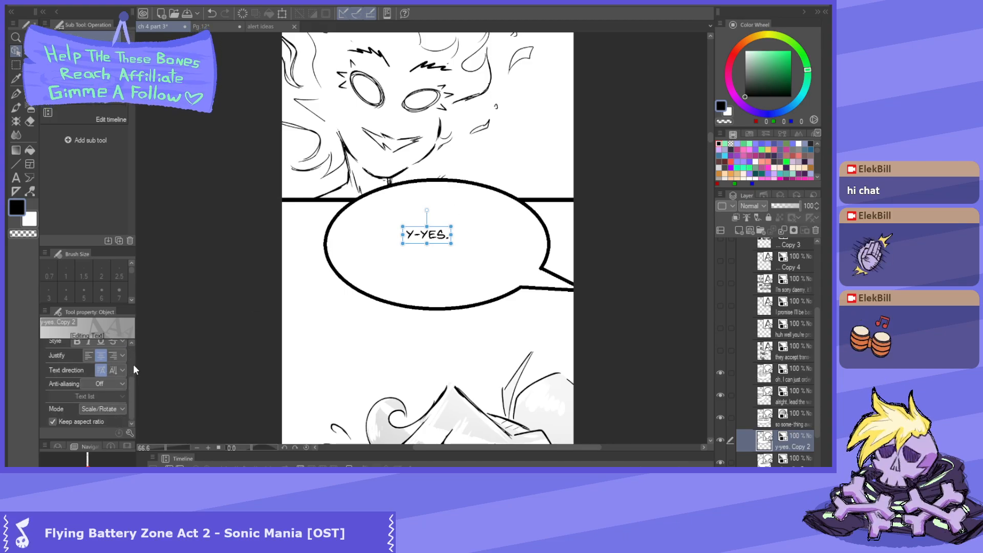
click(109, 394)
scroll(461, 214, up, 2)
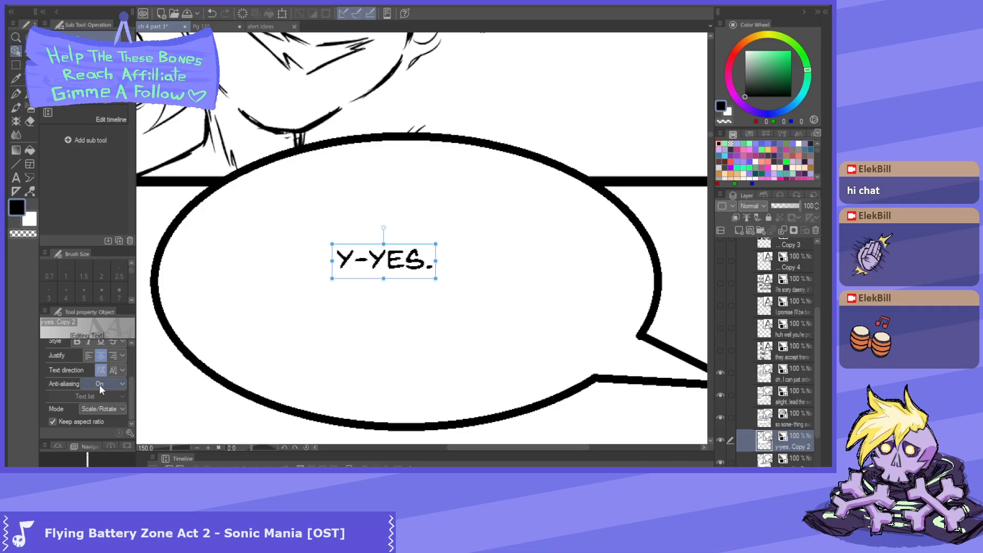
- Set the expression color of the "Y-YES." balloon layer to Gray and inspect its lettering up close
scroll(383, 294, down, 2)
click(779, 197)
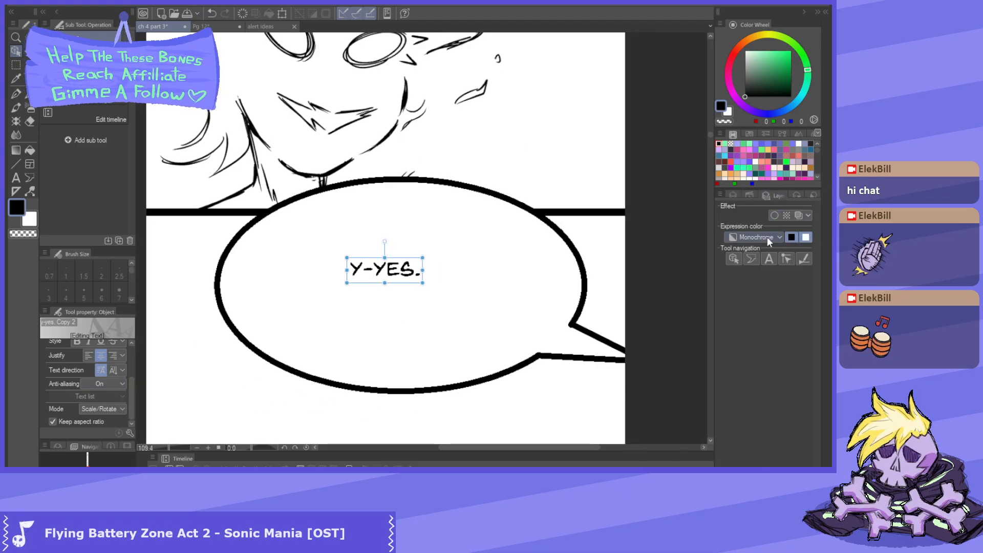
click(752, 259)
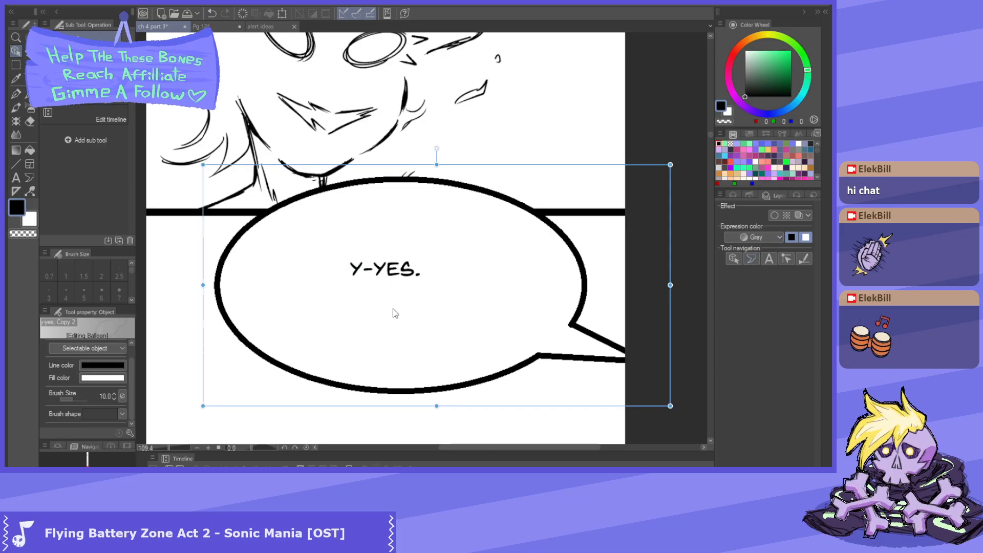
scroll(391, 306, up, 1)
scroll(392, 306, up, 3)
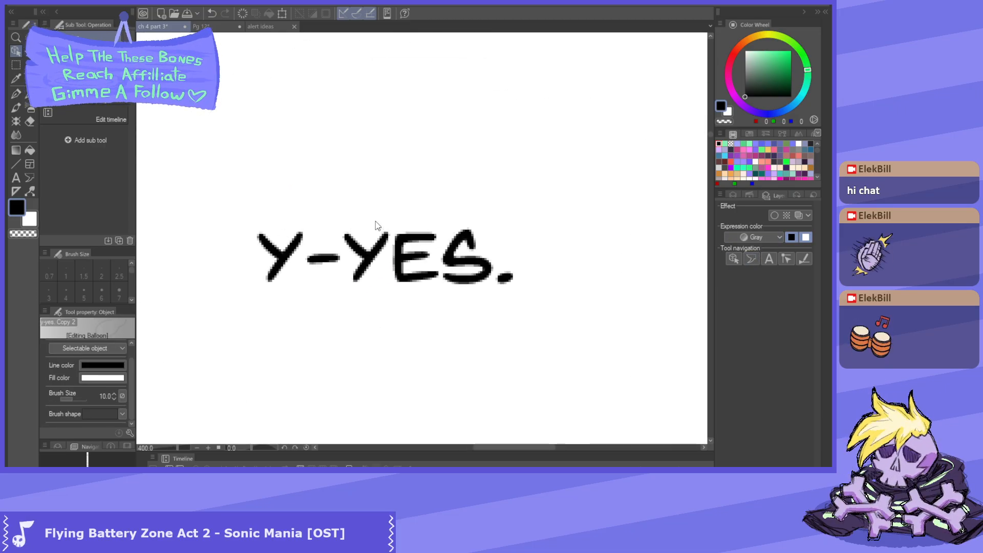
scroll(377, 225, down, 6)
scroll(232, 124, down, 1)
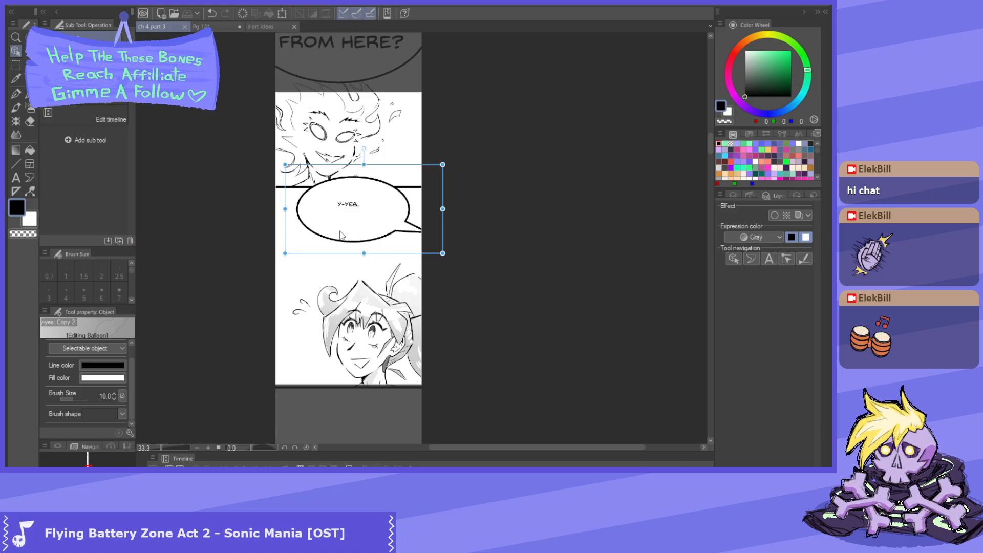
- Check the Pg 12 page for reference and set the "SO SOME-THING AWAY FROM HERE?" text size to 7
click(214, 26)
click(152, 26)
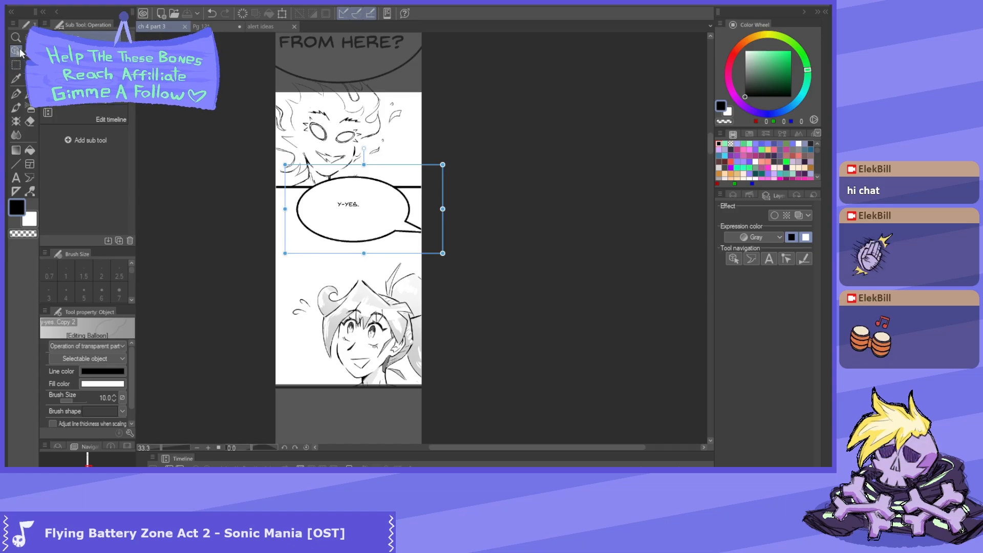
scroll(396, 207, down, 2)
scroll(354, 77, up, 2)
click(370, 157)
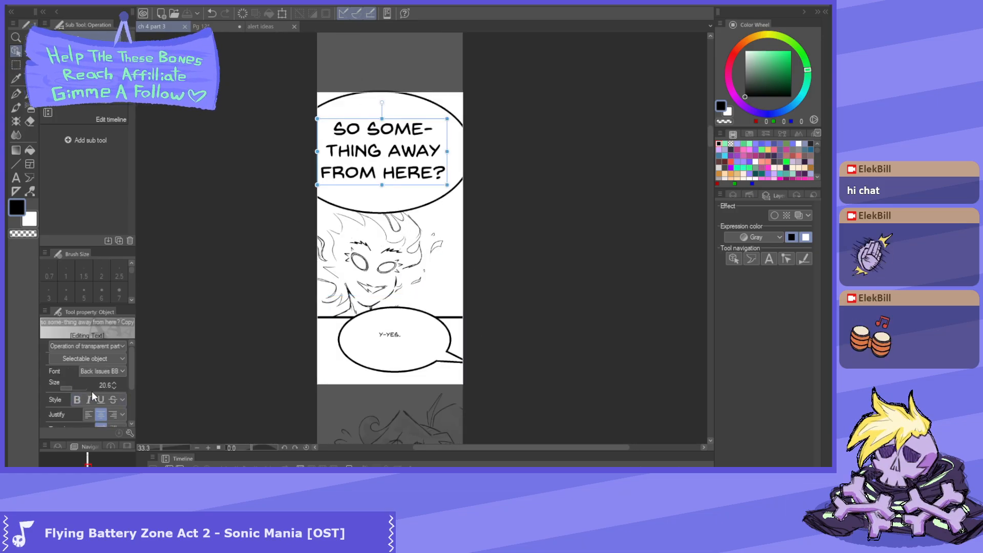
click(110, 386)
text(7)
key(Return)
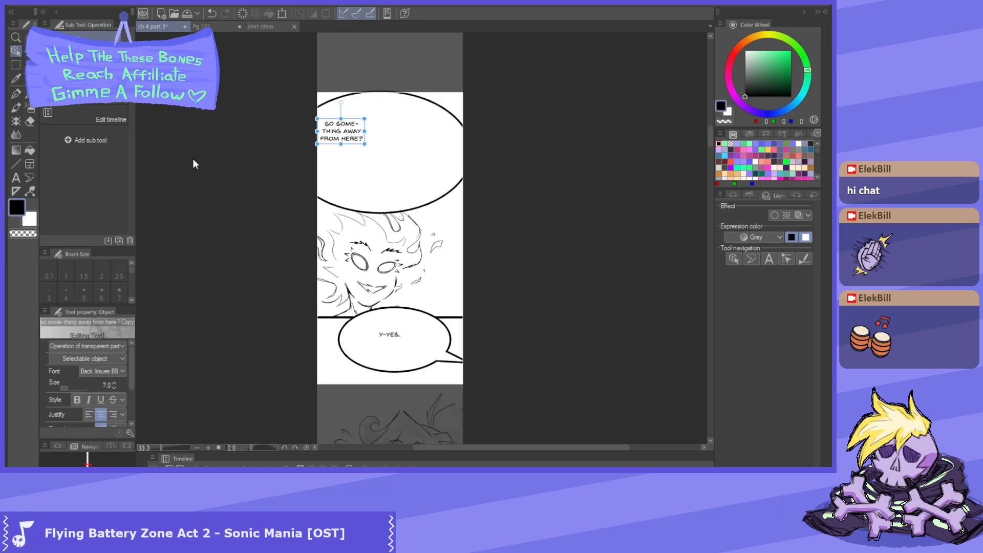
- Move the "SO SOME-THING AWAY FROM HERE?" text toward the balloon's middle and shrink the balloon closely around it, above the flame-haired character
scroll(318, 138, up, 4)
drag(360, 135, 430, 163)
click(343, 162)
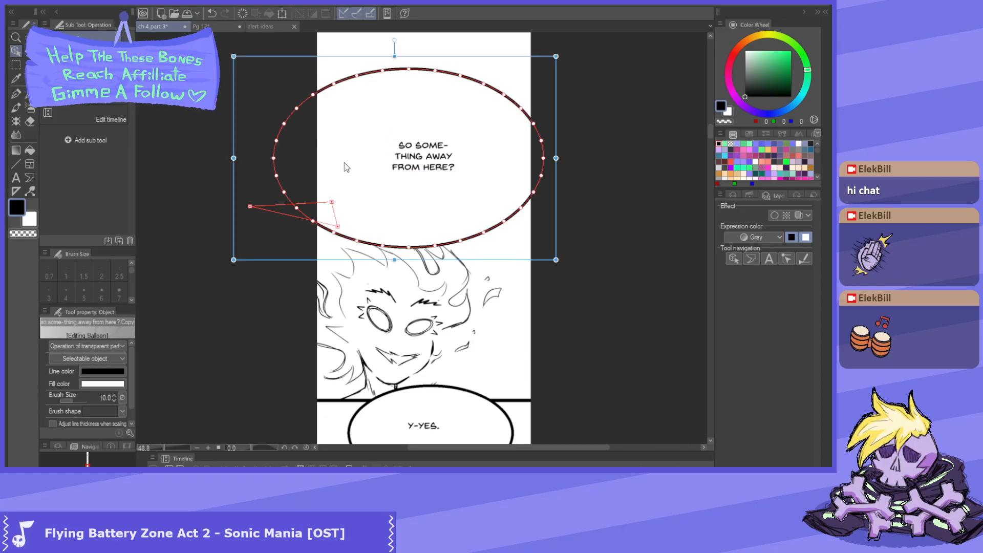
scroll(343, 162, down, 3)
scroll(307, 71, up, 4)
drag(237, 88, 408, 161)
drag(516, 195, 434, 134)
drag(437, 171, 422, 168)
click(379, 124)
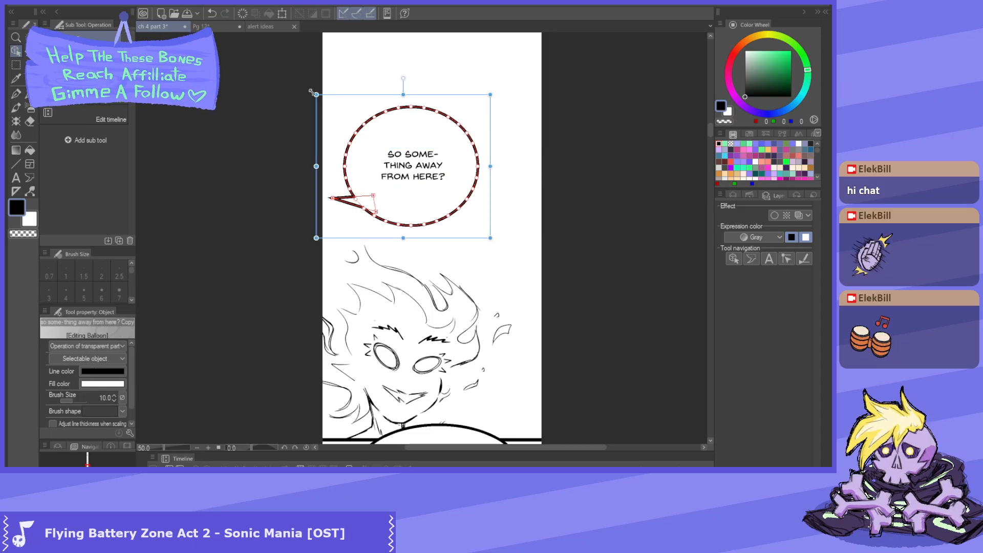
drag(315, 94, 328, 128)
- Shrink the "Y-YES." balloon around its lettering and move it below the panel border, above the ponytailed character's head
scroll(404, 184, down, 5)
scroll(402, 215, up, 1)
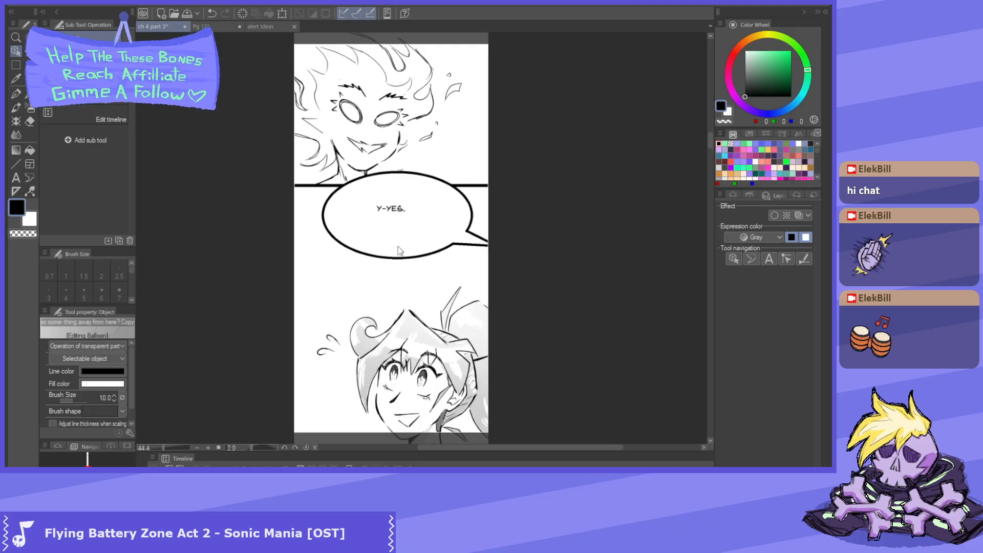
click(399, 212)
drag(392, 192, 396, 200)
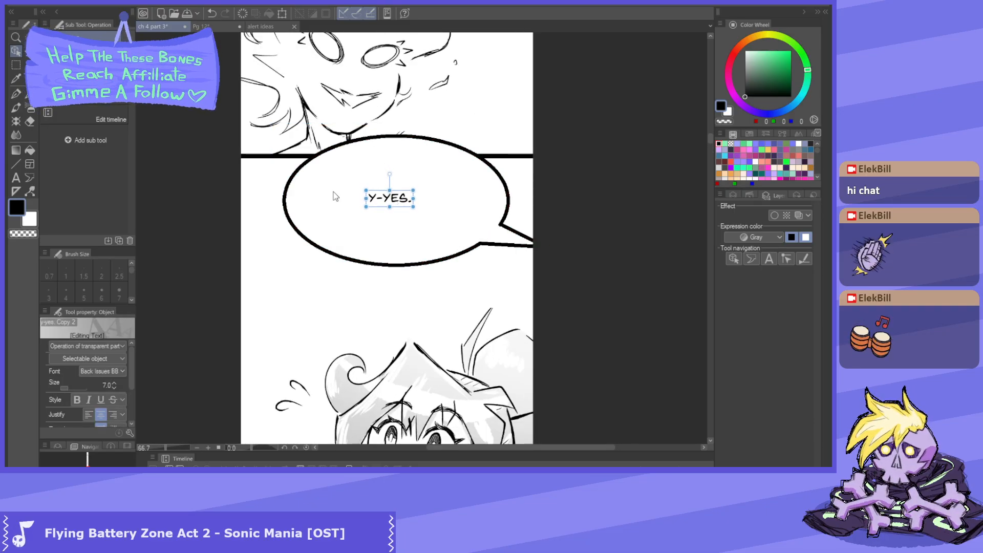
click(328, 190)
drag(271, 123, 409, 186)
drag(485, 212, 321, 215)
- Set the outline brush size of the "SO SOME-THING AWAY FROM HERE?" balloon to 4
scroll(322, 215, down, 5)
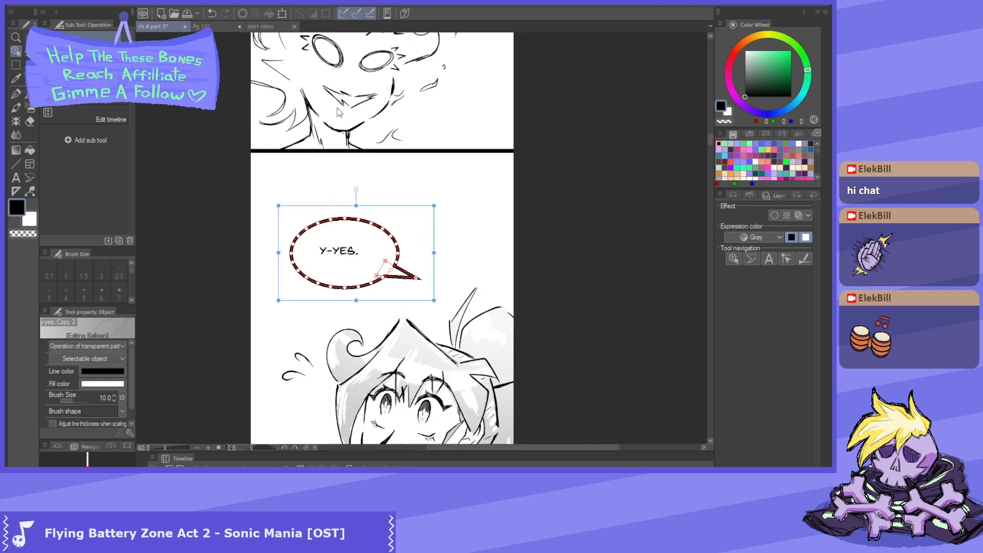
scroll(395, 270, down, 2)
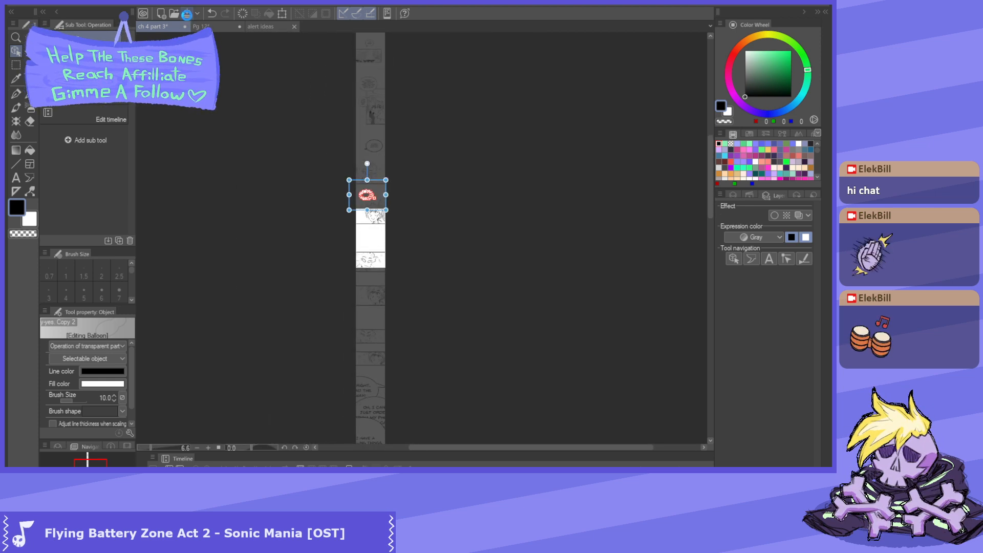
scroll(364, 138, up, 2)
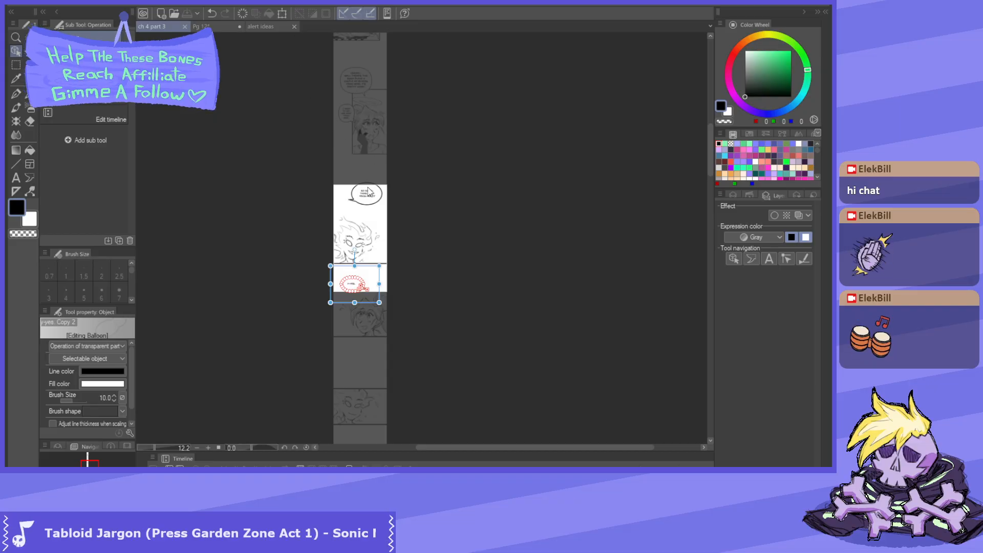
scroll(329, 312, up, 2)
scroll(390, 128, up, 5)
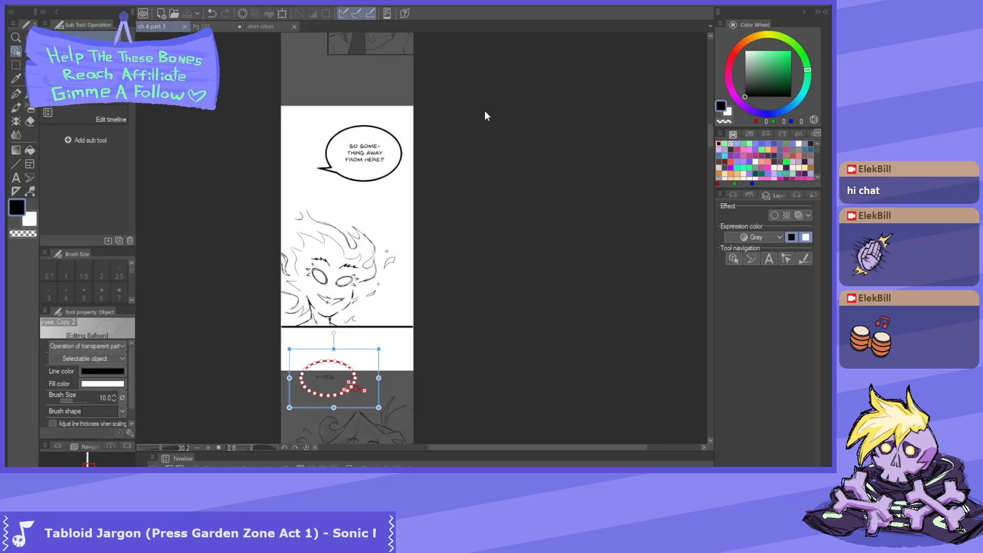
click(363, 160)
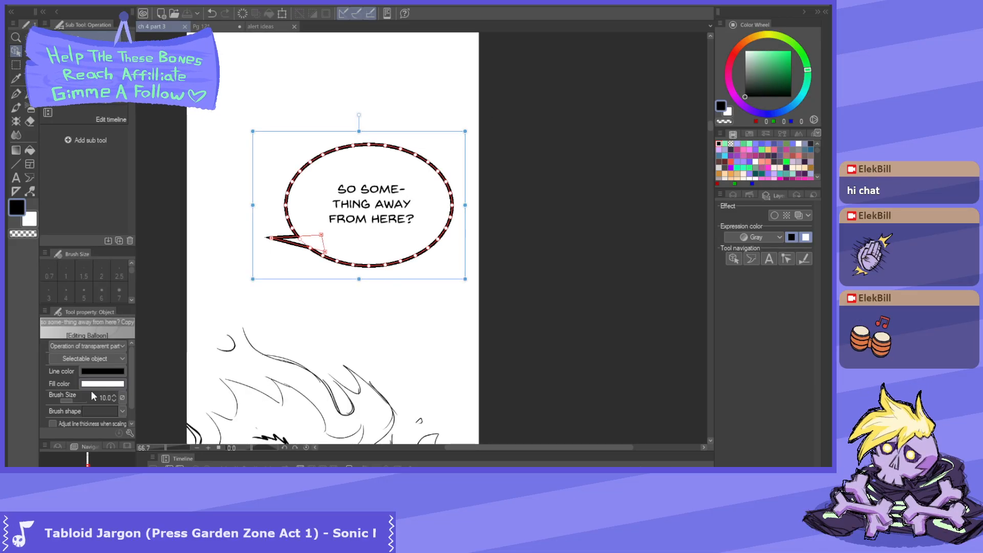
click(114, 393)
text(4)
key(Return)
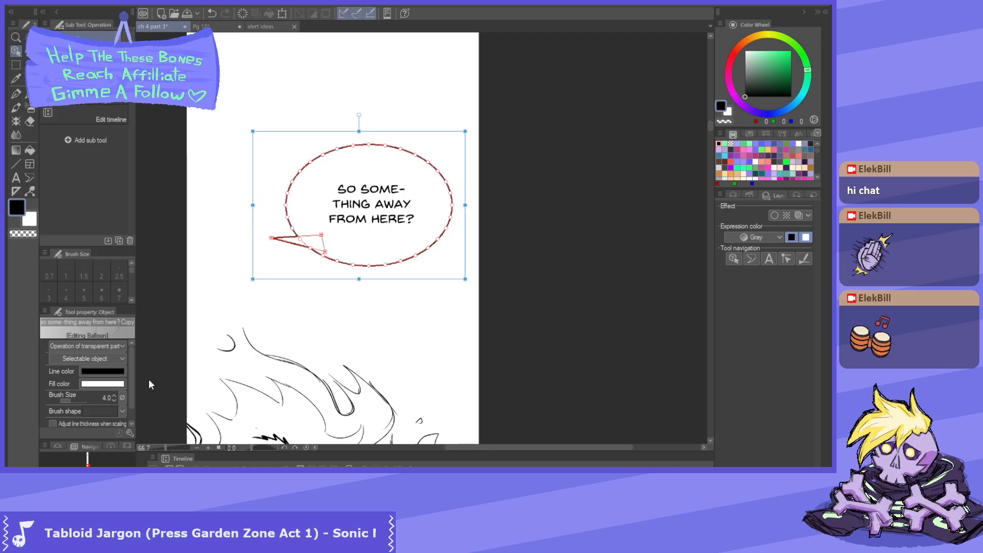
- Set the outline brush size of the "Y-YES." balloon to 4
scroll(409, 165, down, 5)
scroll(351, 152, down, 3)
scroll(354, 256, up, 6)
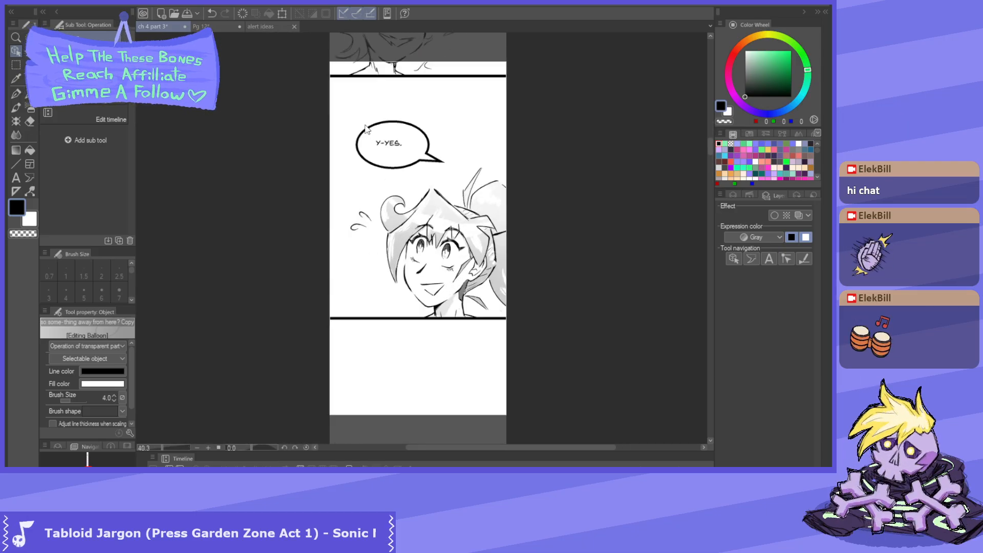
click(367, 156)
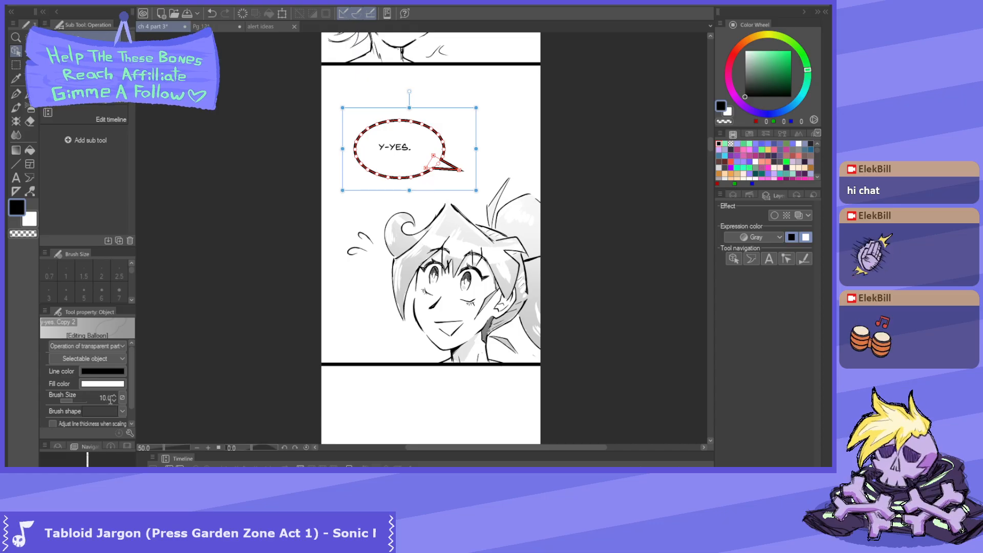
text(4)
key(Return)
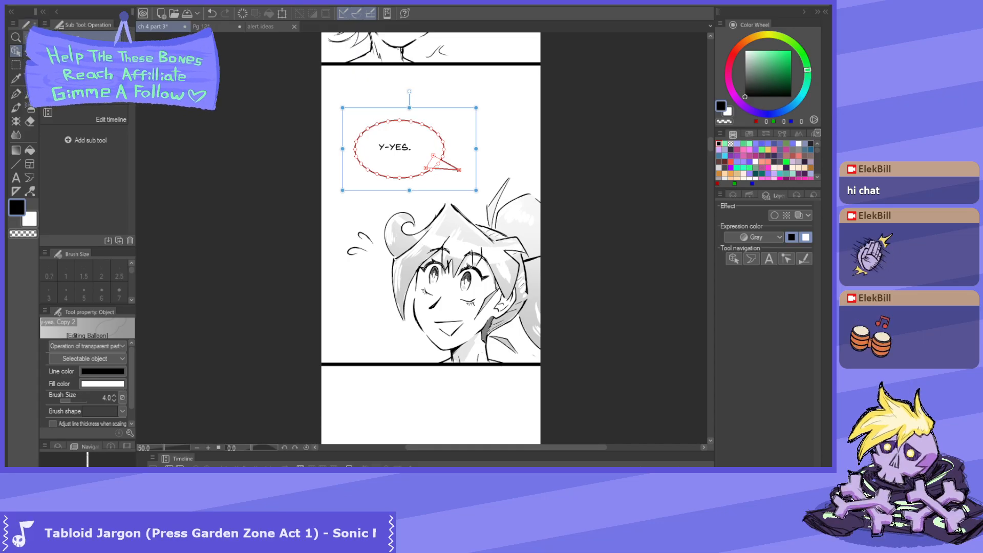
- Center the "Y-YES." text inside its balloon and select the balloon outline
scroll(405, 134, up, 4)
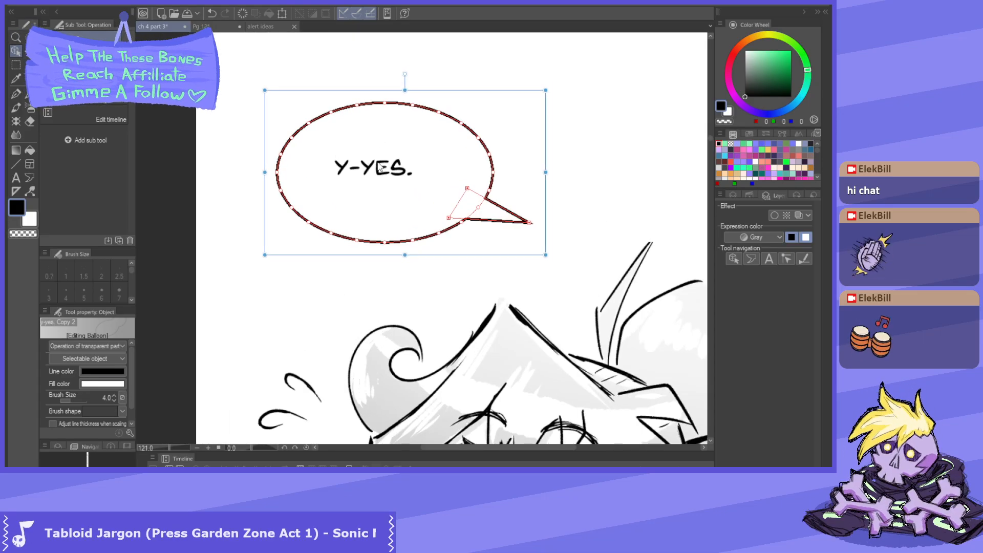
click(377, 175)
drag(378, 175, 393, 184)
click(303, 173)
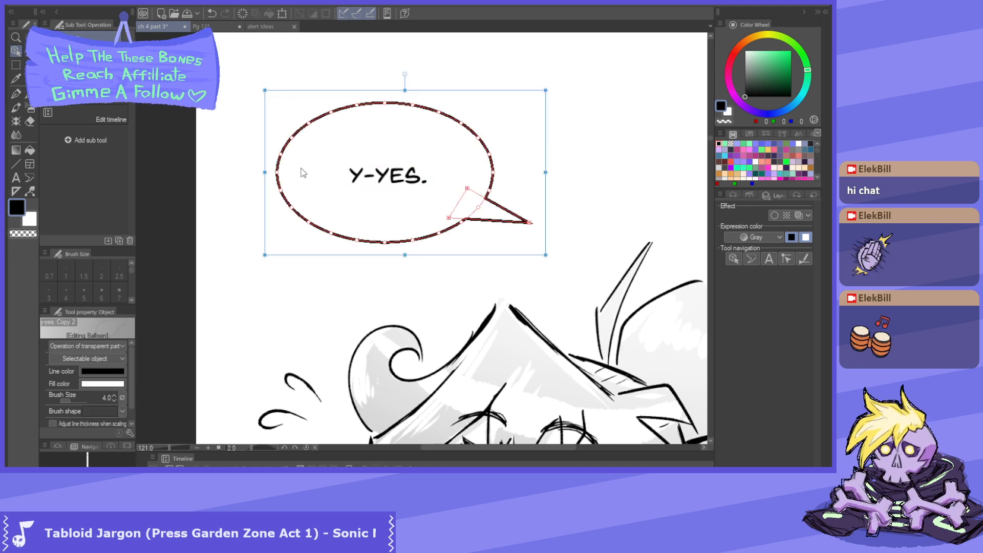
- Shrink the "Y-YES." balloon more tightly around its lettering and recenter the text inside it
drag(262, 91, 350, 143)
scroll(335, 145, down, 3)
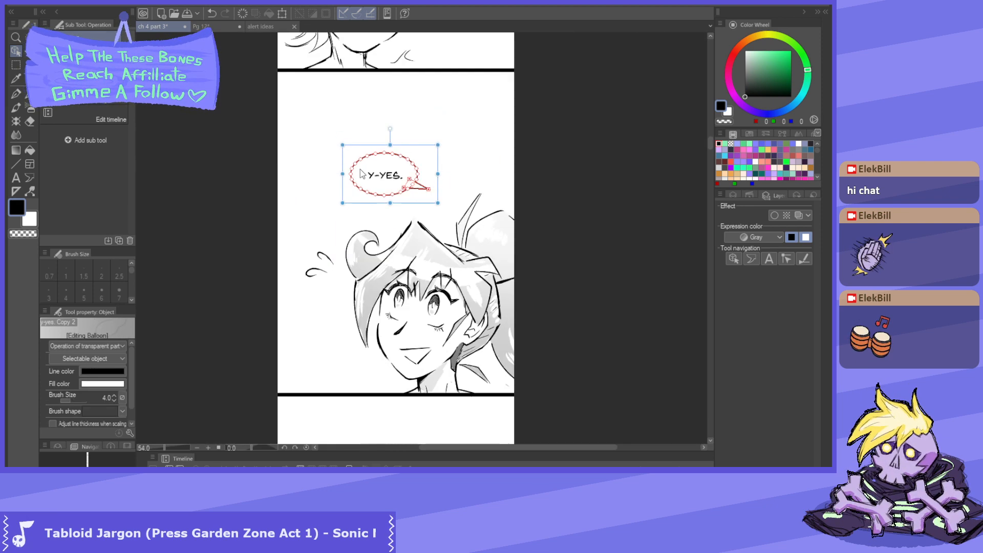
scroll(384, 191, up, 2)
click(392, 184)
drag(392, 185, 391, 180)
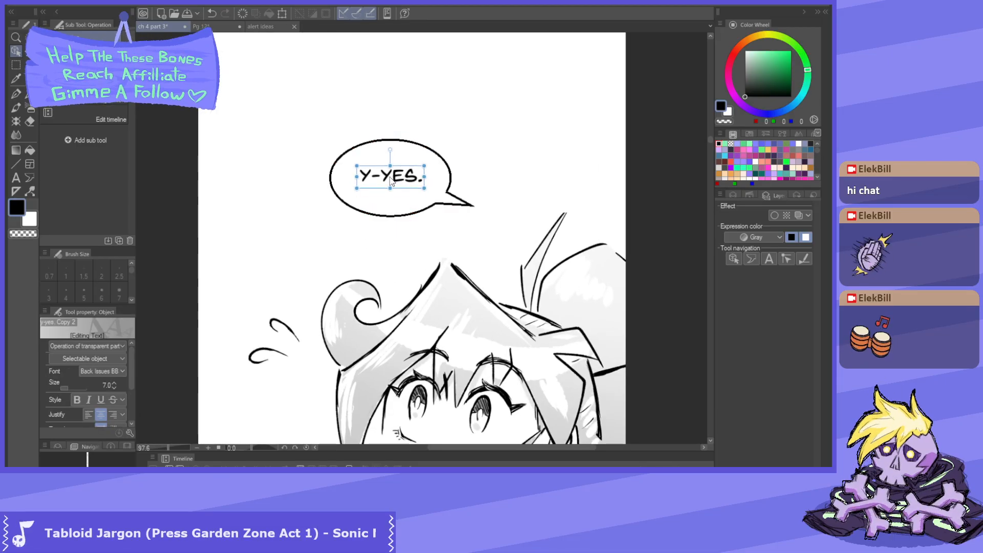
click(341, 185)
drag(318, 127, 329, 134)
click(383, 187)
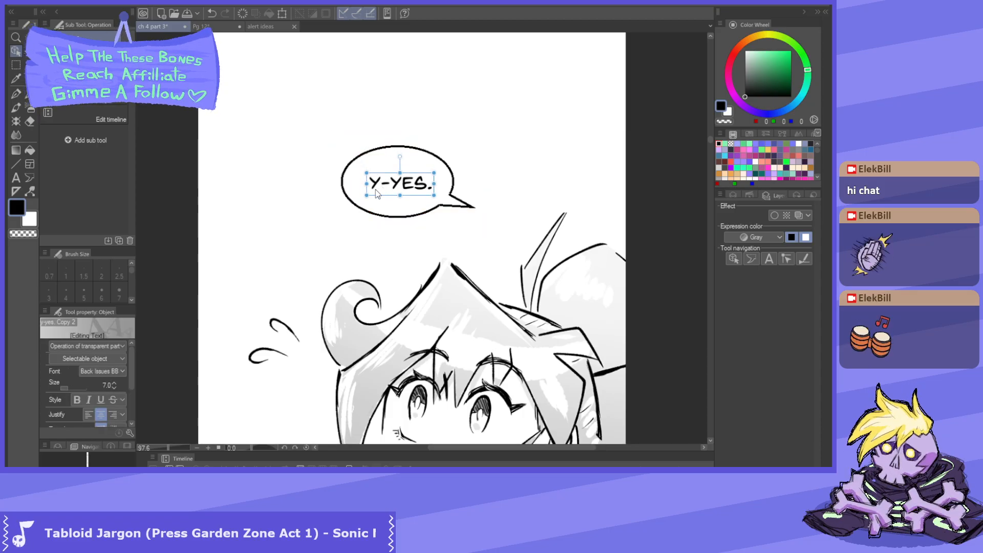
- Move the "Y-YES." balloon with its lettering left, above the character's hair curl, and angle its tail down toward her head
drag(381, 162, 310, 148)
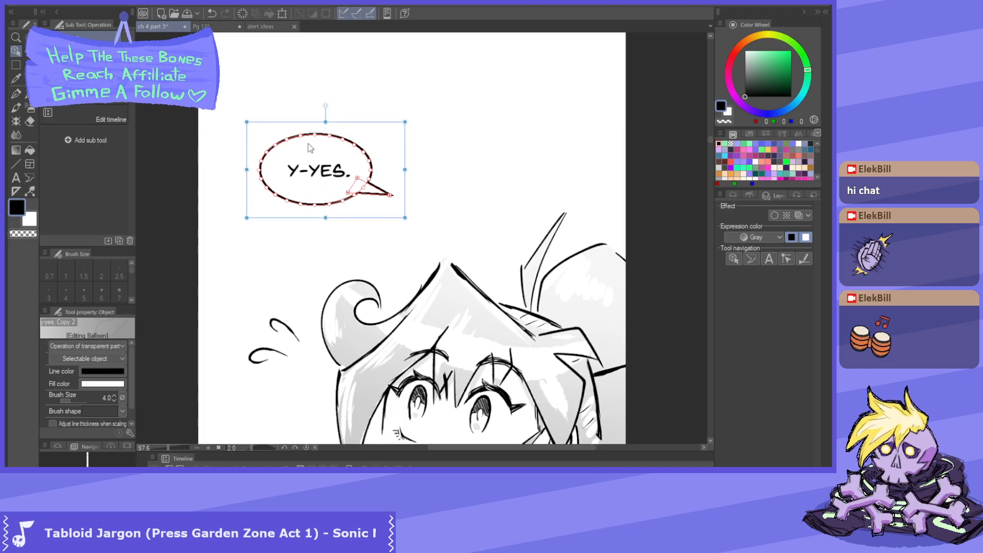
click(372, 194)
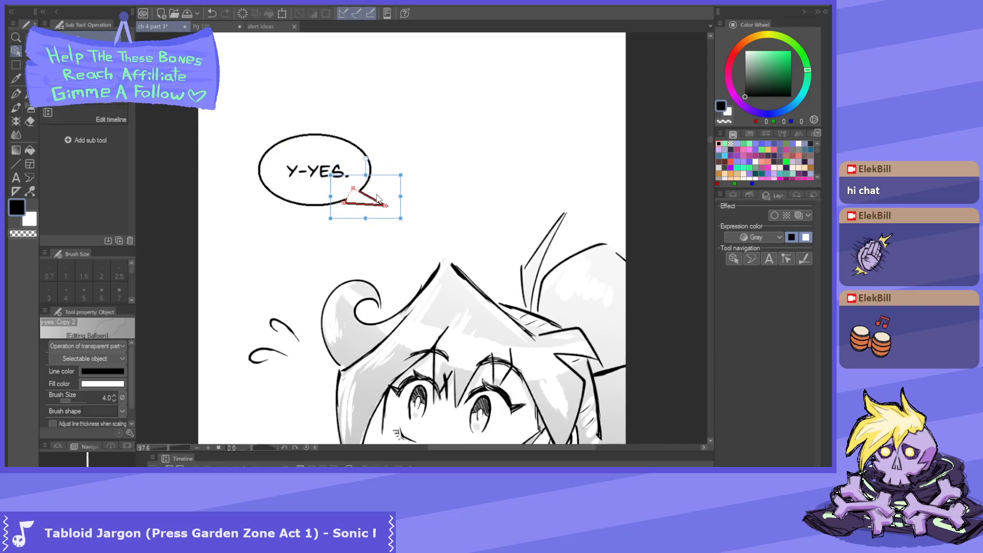
drag(406, 190, 404, 208)
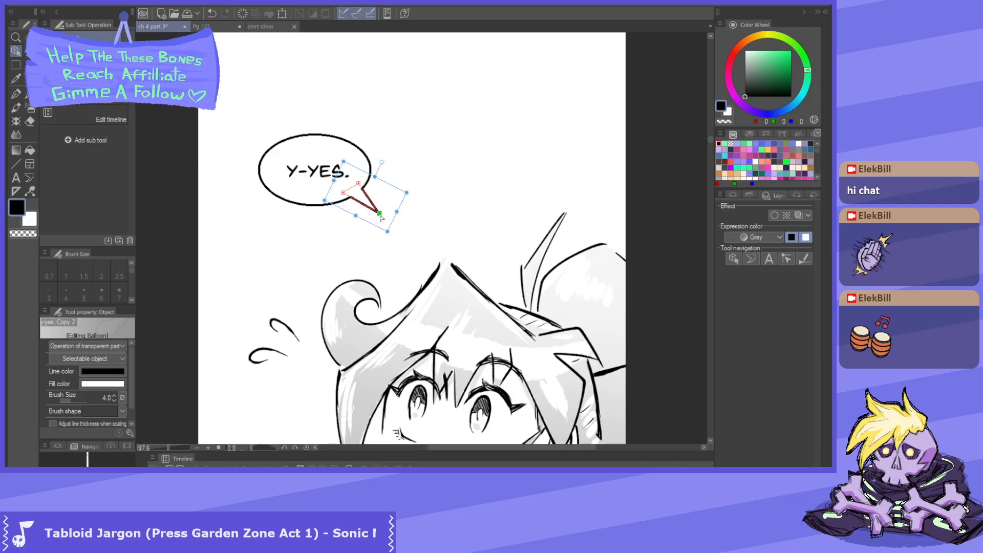
- Adjust the tail of the "Y-YES." balloon and set its centred text to size 8
click(375, 211)
click(358, 184)
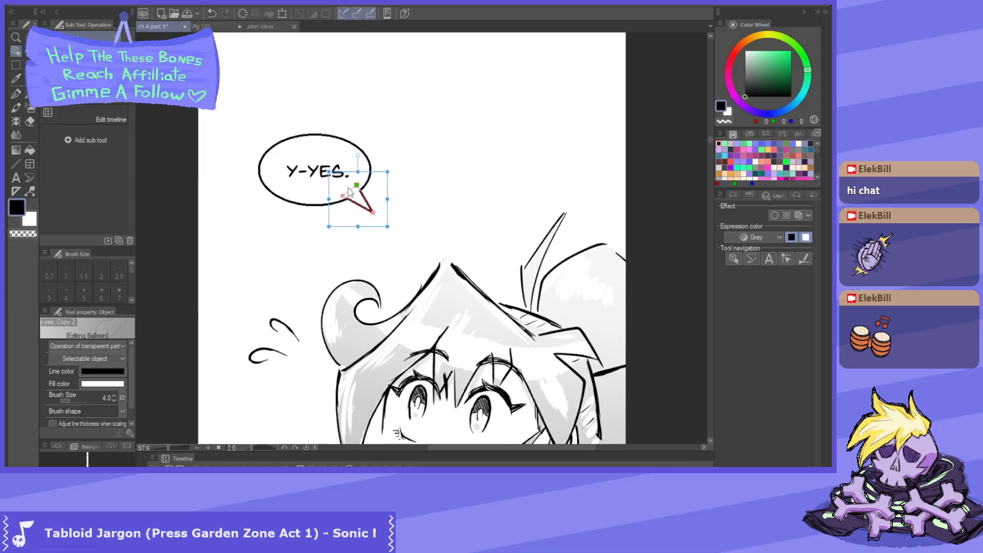
click(311, 175)
click(352, 169)
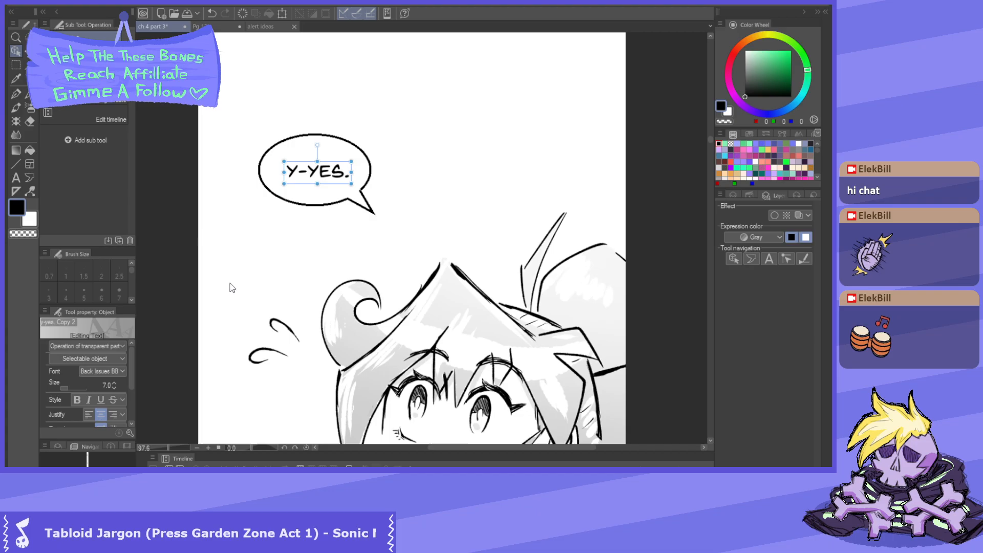
click(114, 383)
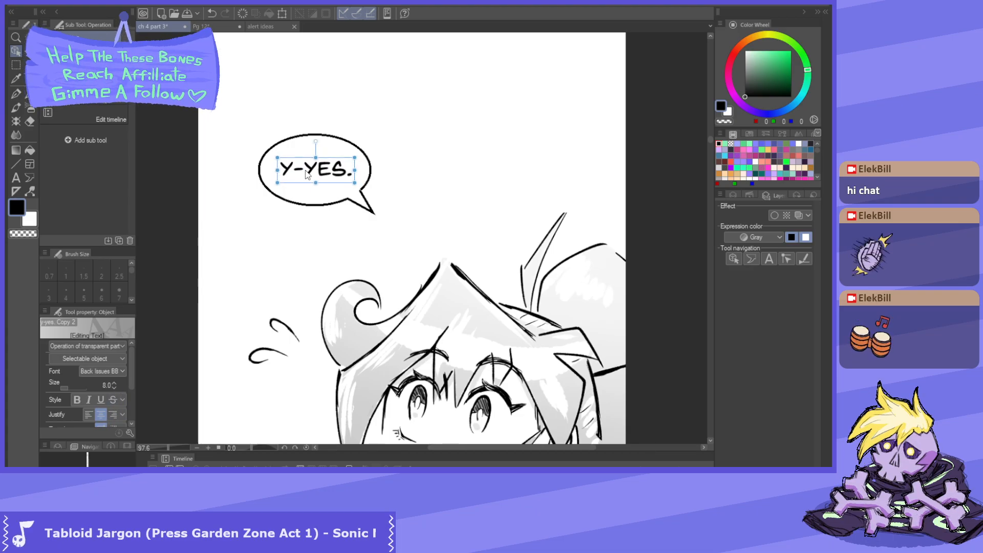
- Enlarge the "Y-YES." balloon, reposition it above the ponytailed character, and pull in the tip of its tail
click(263, 168)
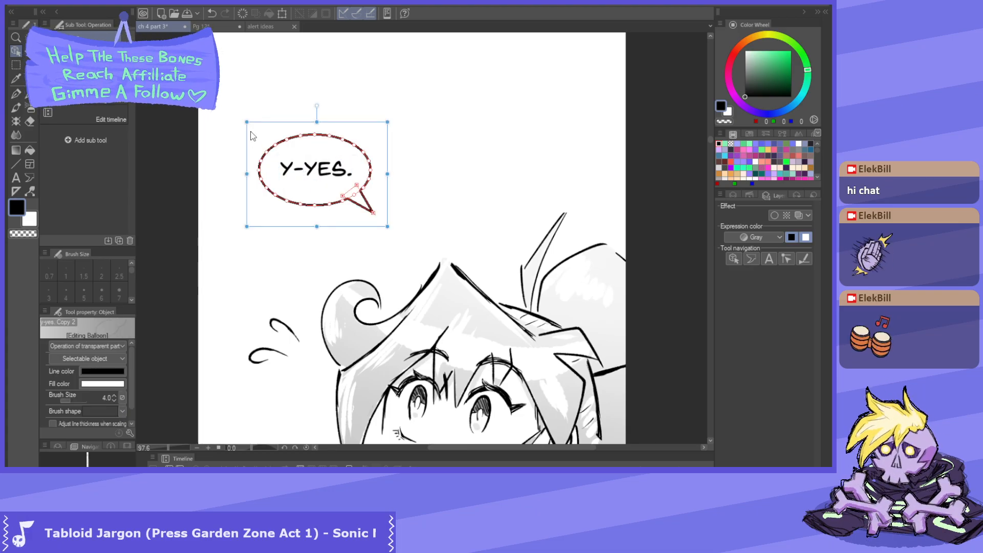
drag(251, 135, 228, 107)
scroll(317, 147, down, 5)
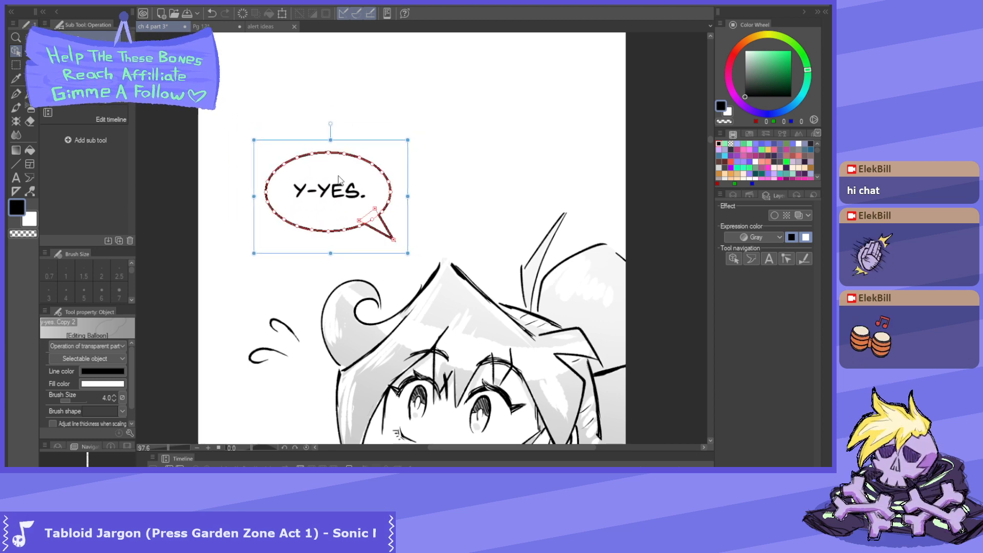
scroll(456, 240, up, 6)
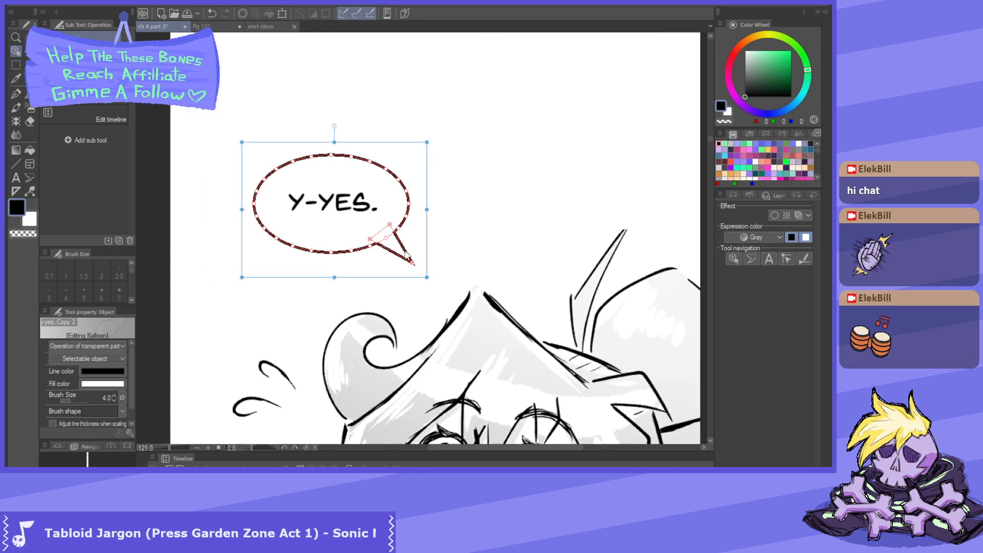
click(397, 250)
click(266, 251)
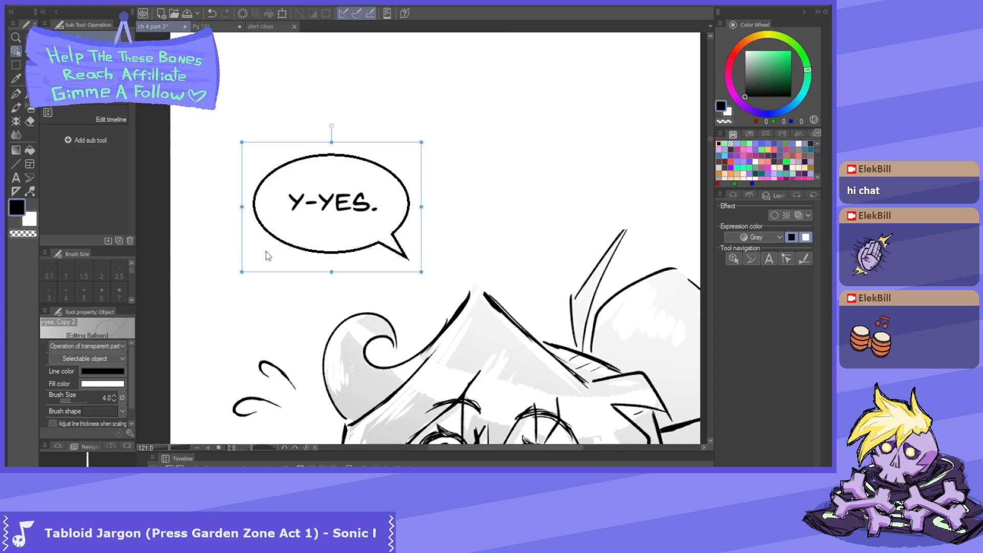
- Examine the "Y-YES." balloon's size and placement against the neighbouring panels and review its balloon properties
scroll(266, 250, down, 8)
scroll(364, 316, up, 2)
scroll(389, 302, down, 2)
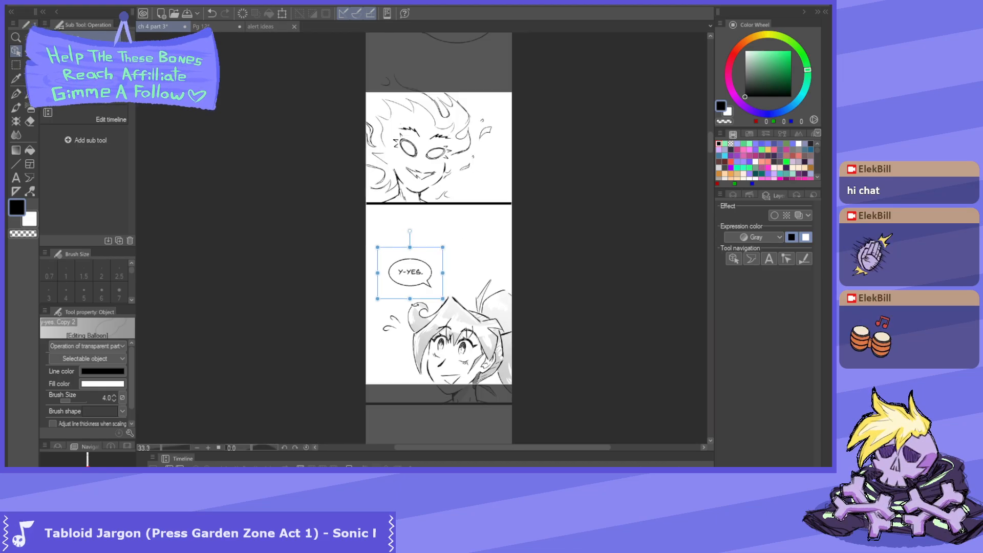
scroll(409, 287, up, 3)
scroll(424, 279, up, 2)
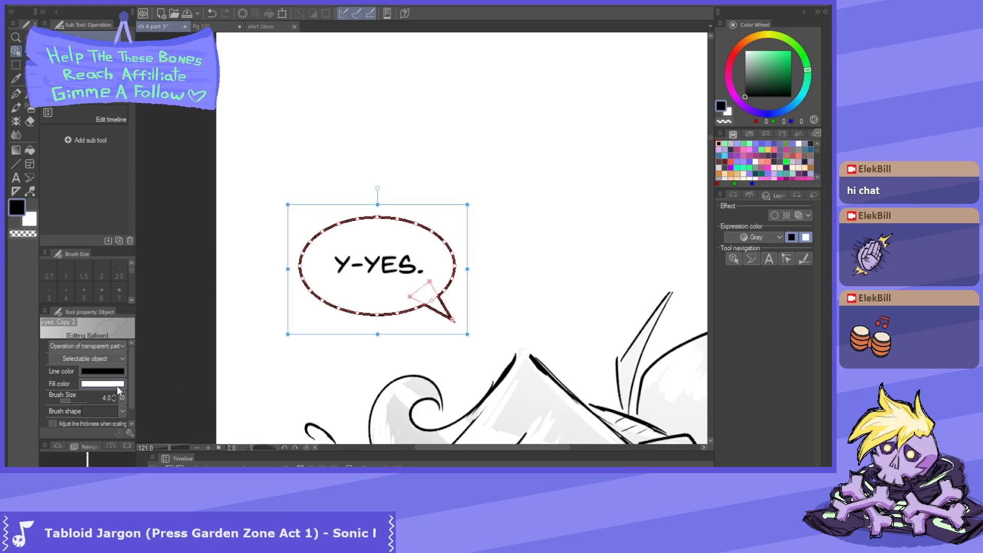
scroll(134, 380, down, 1)
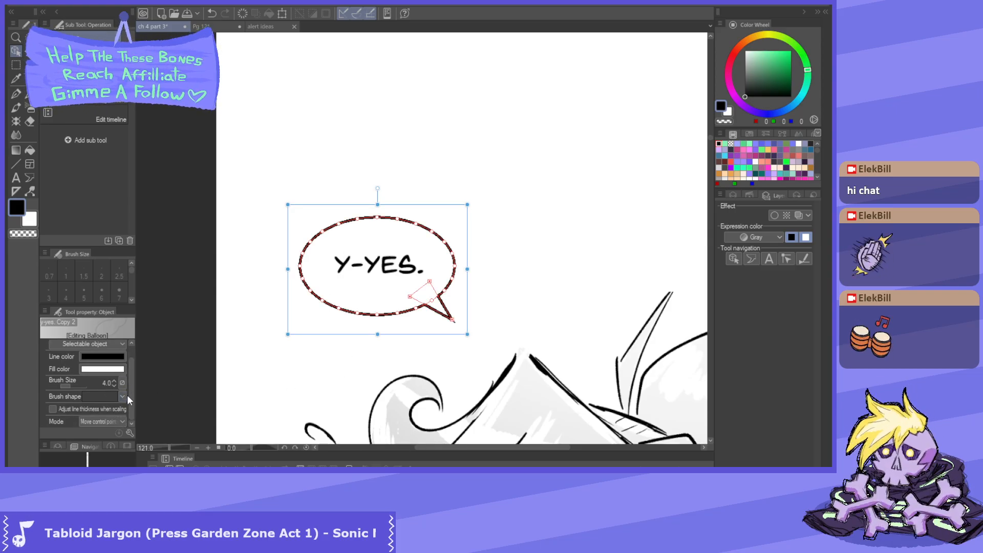
scroll(349, 298, down, 4)
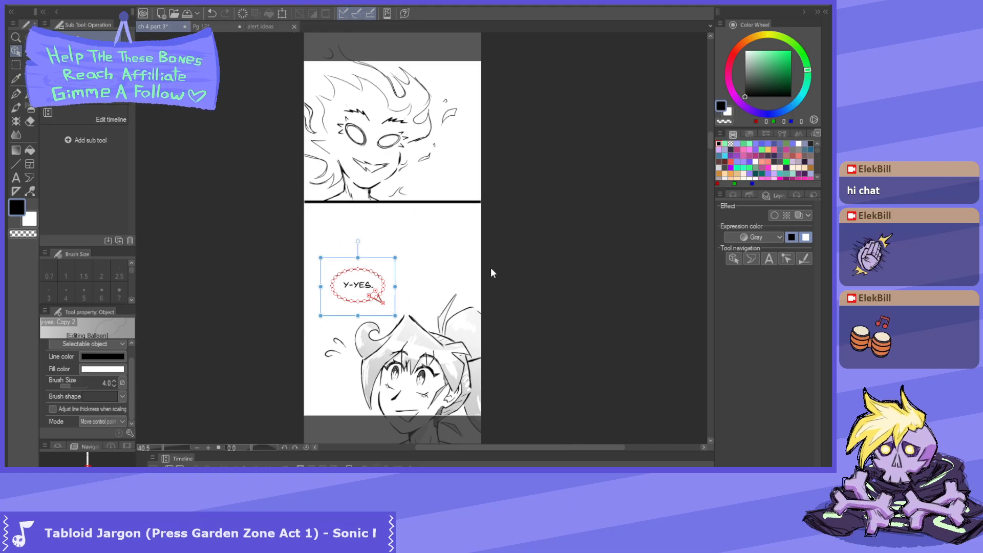
scroll(481, 268, up, 1)
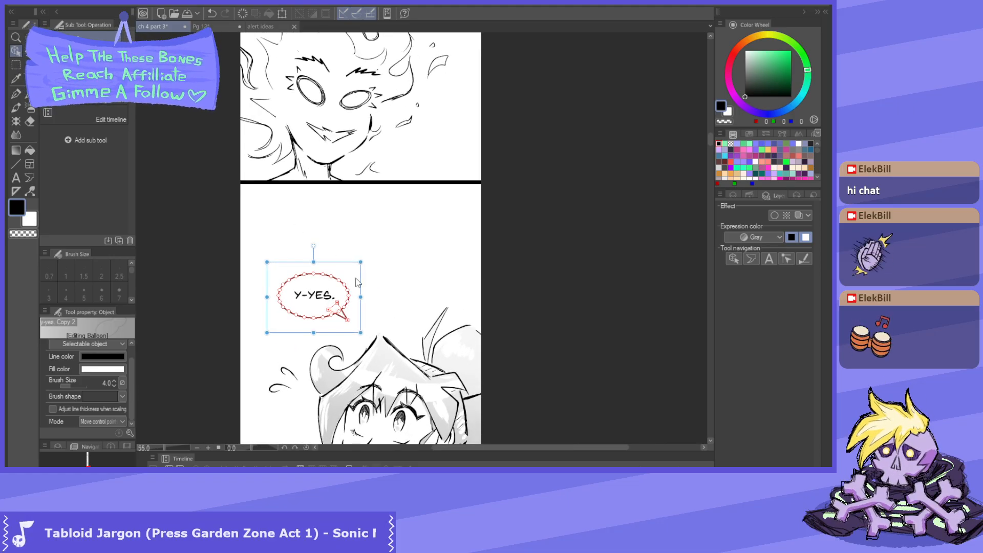
- Move the "SO SOME-THING AWAY FROM HERE?" balloon down, closer to the flame-haired character's head
scroll(358, 284, down, 6)
scroll(378, 89, up, 7)
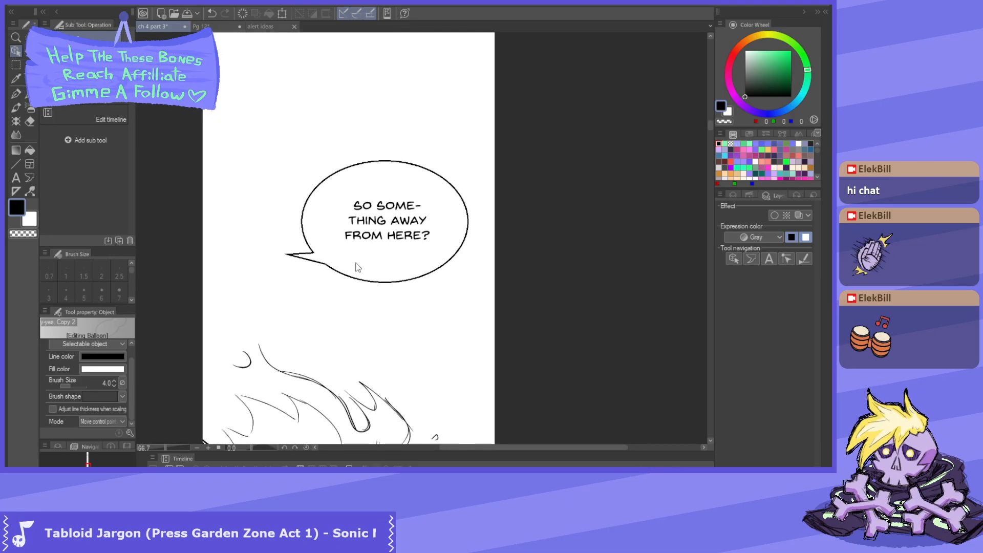
scroll(361, 251, down, 7)
scroll(342, 258, up, 4)
click(392, 153)
drag(393, 153, 396, 202)
- Point the balloon's tail down toward the flame-haired character and nudge the balloon slightly upward
scroll(344, 321, up, 2)
click(341, 220)
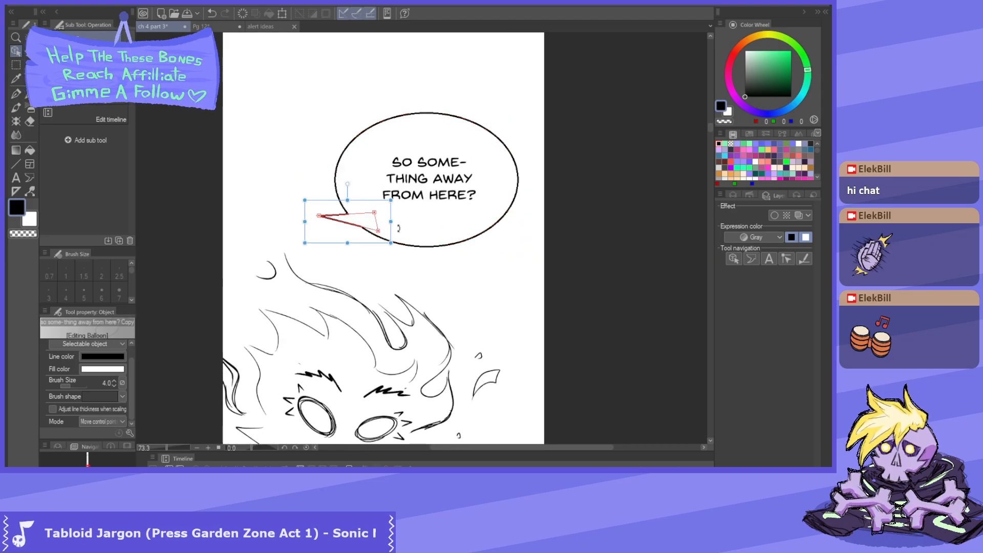
drag(319, 215, 364, 268)
drag(443, 249, 443, 237)
scroll(440, 225, down, 2)
scroll(430, 189, up, 2)
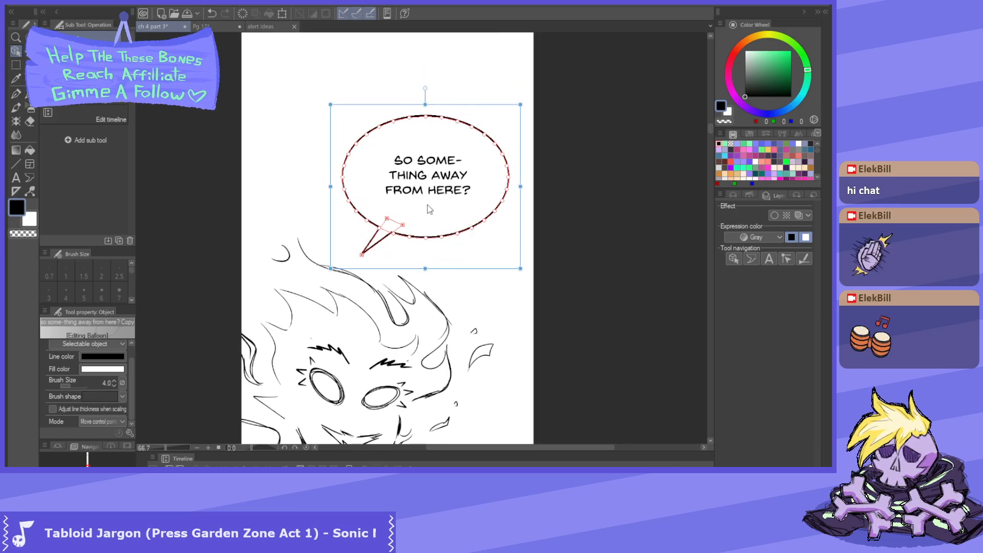
- Shrink and narrow the "SO SOME-THING AWAY FROM HERE?" balloon and re-centre the text inside it
click(425, 177)
drag(425, 178, 423, 180)
click(365, 154)
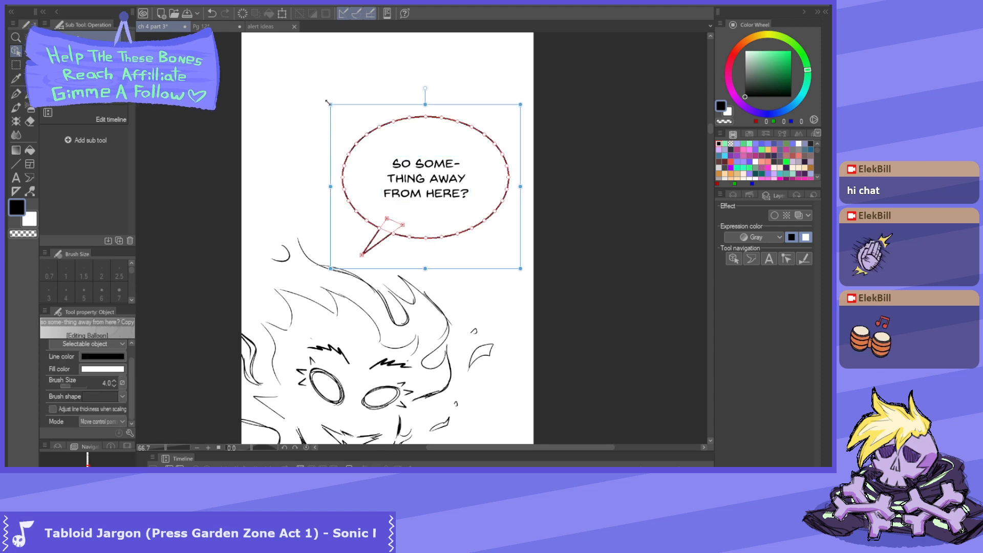
drag(331, 104, 359, 133)
scroll(420, 211, up, 3)
click(450, 207)
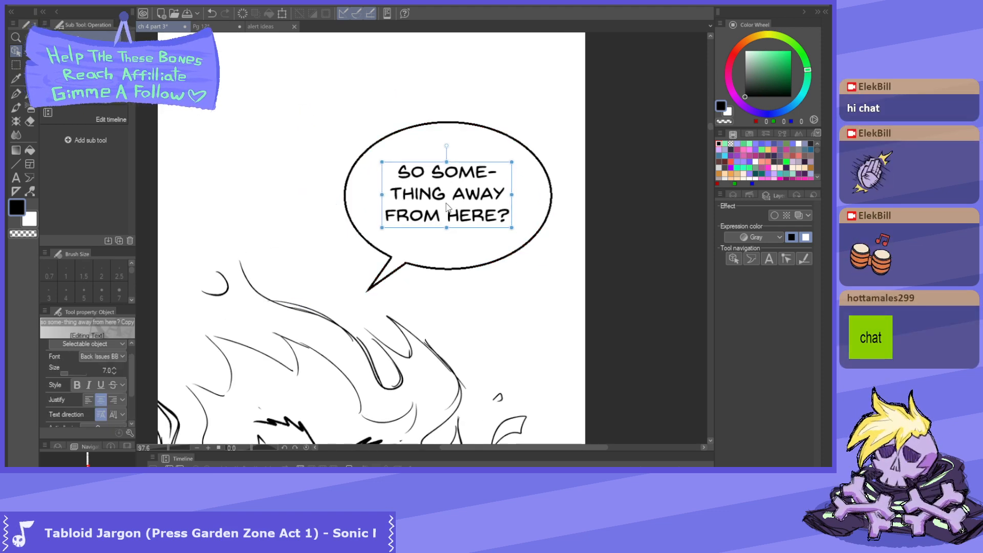
click(346, 198)
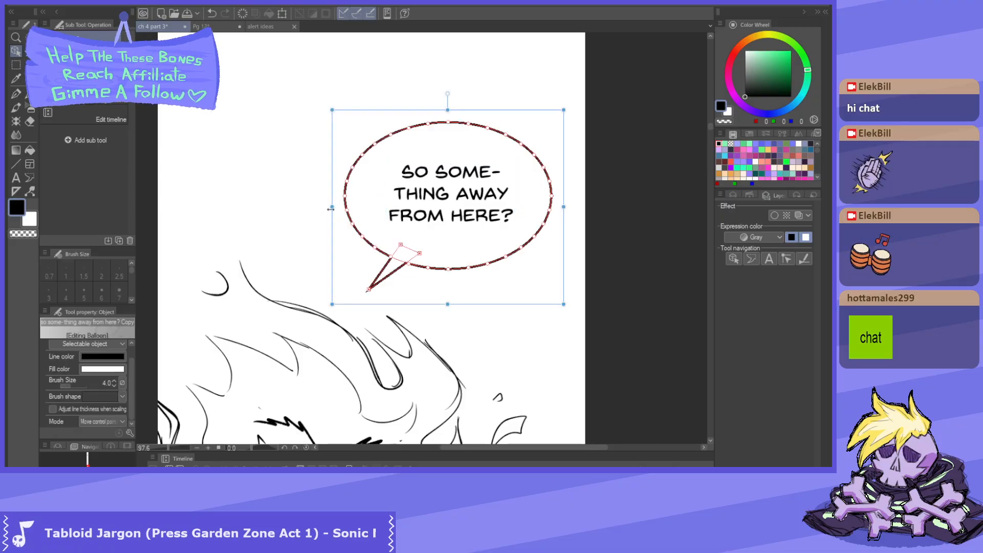
drag(331, 209, 346, 208)
- Shift the base points of the balloon's tail and shorten its tip above the flame-haired character
drag(475, 368, 424, 266)
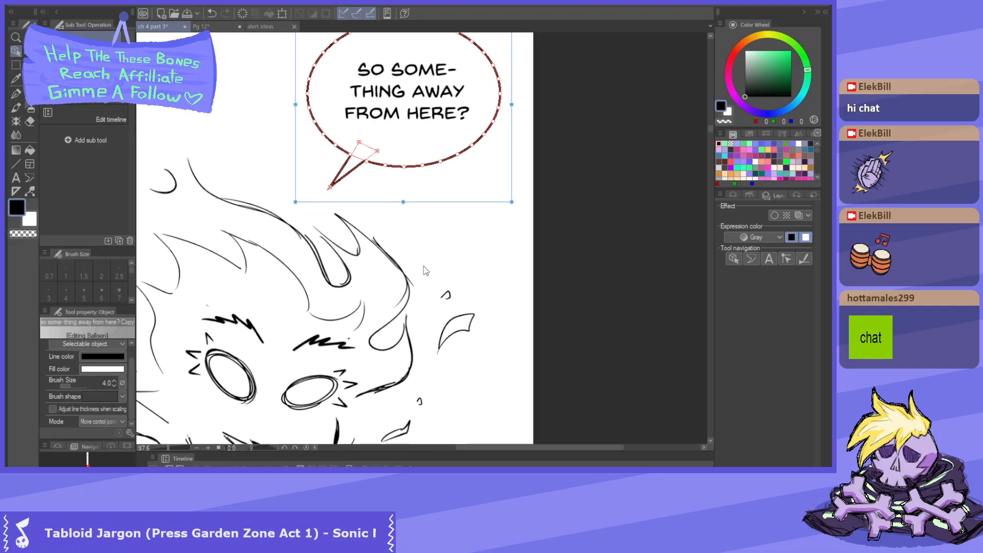
scroll(390, 223, up, 2)
click(384, 207)
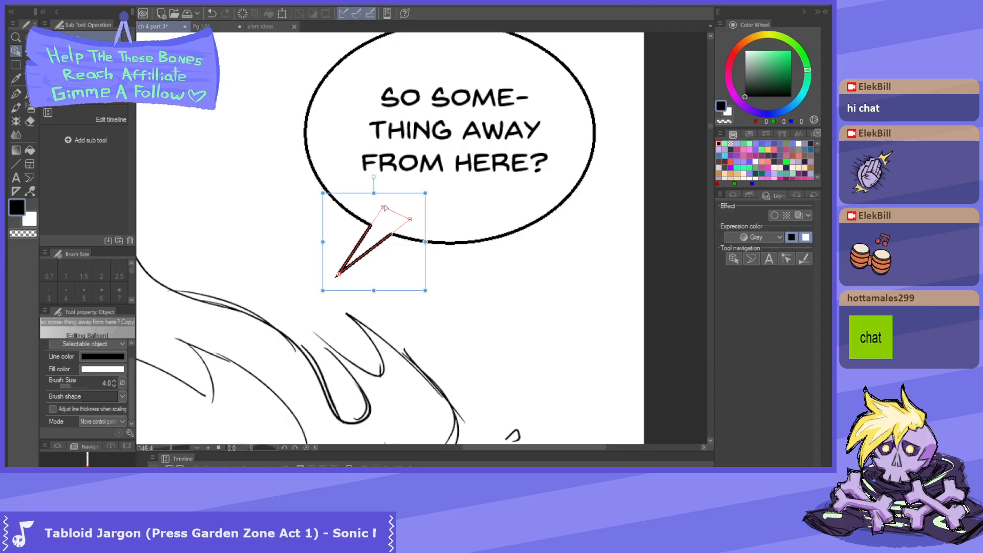
drag(384, 208, 402, 220)
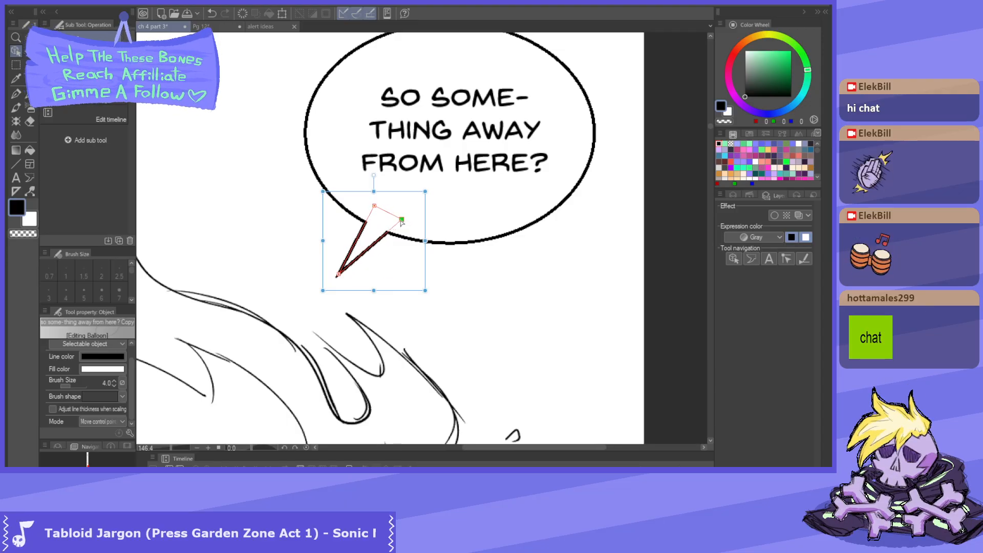
drag(343, 272, 347, 264)
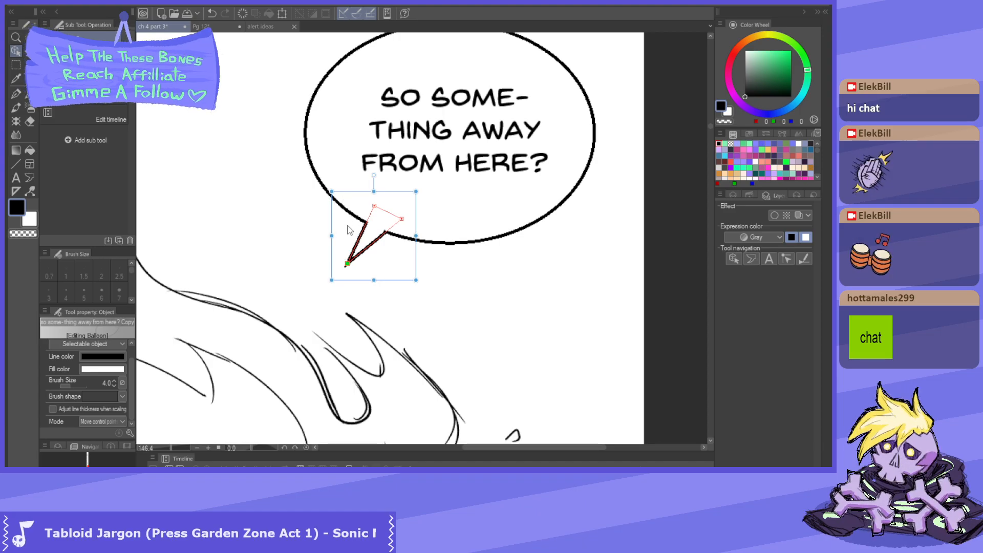
scroll(361, 266, up, 2)
scroll(392, 230, down, 3)
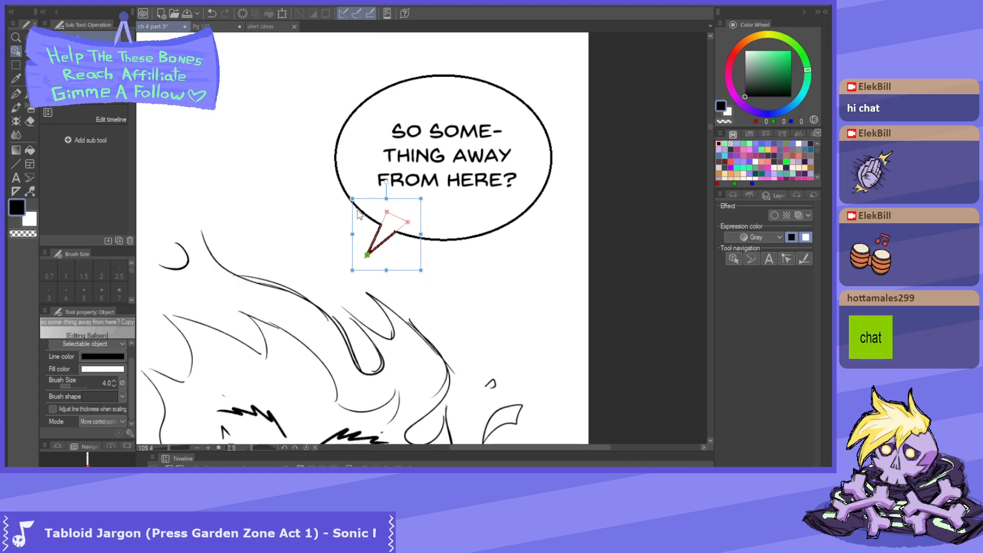
scroll(367, 231, up, 3)
- Fine-tune the text position in the "SO SOME-THING AWAY FROM HERE?" balloon and scale the balloon down slightly
click(329, 137)
scroll(407, 81, down, 3)
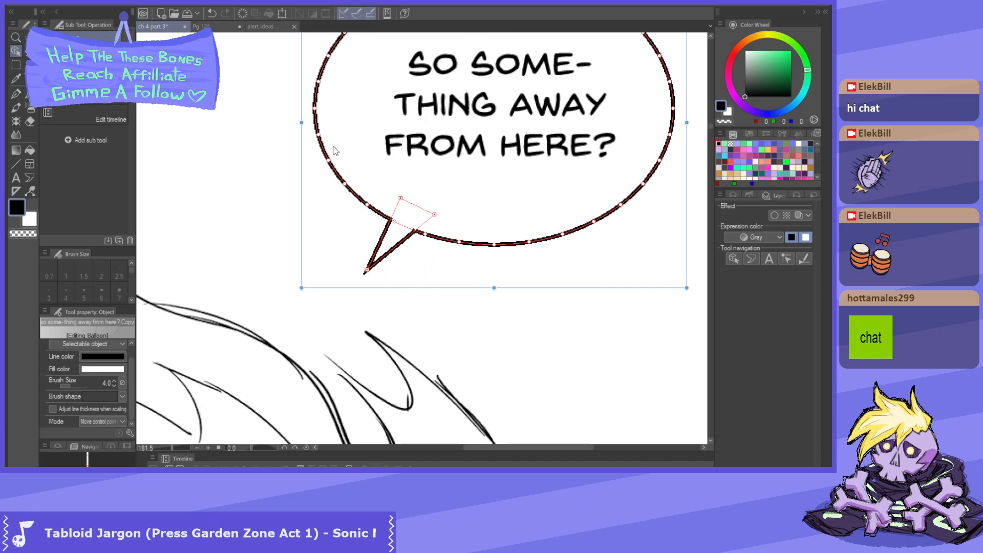
scroll(409, 81, up, 1)
drag(409, 102, 408, 103)
drag(419, 159, 415, 163)
click(312, 162)
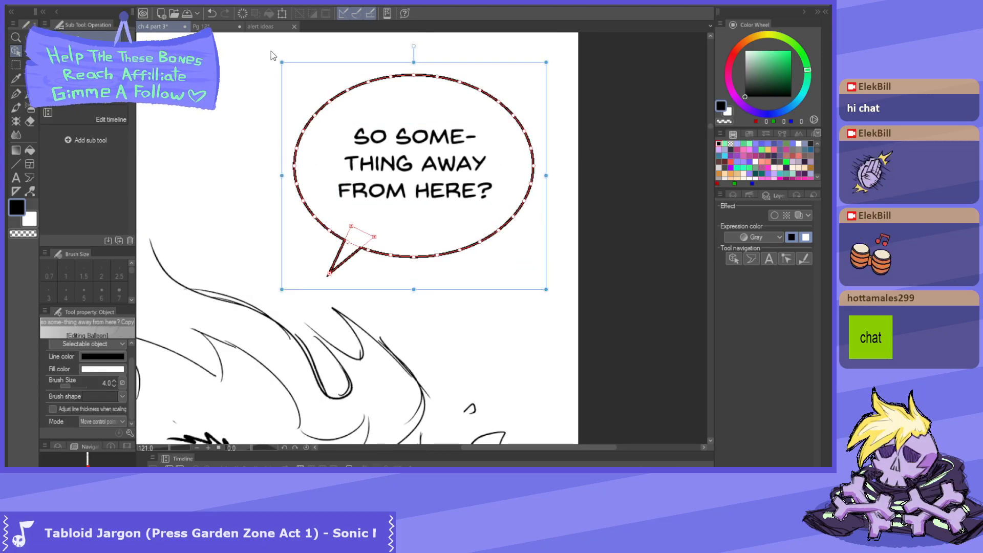
drag(281, 62, 288, 72)
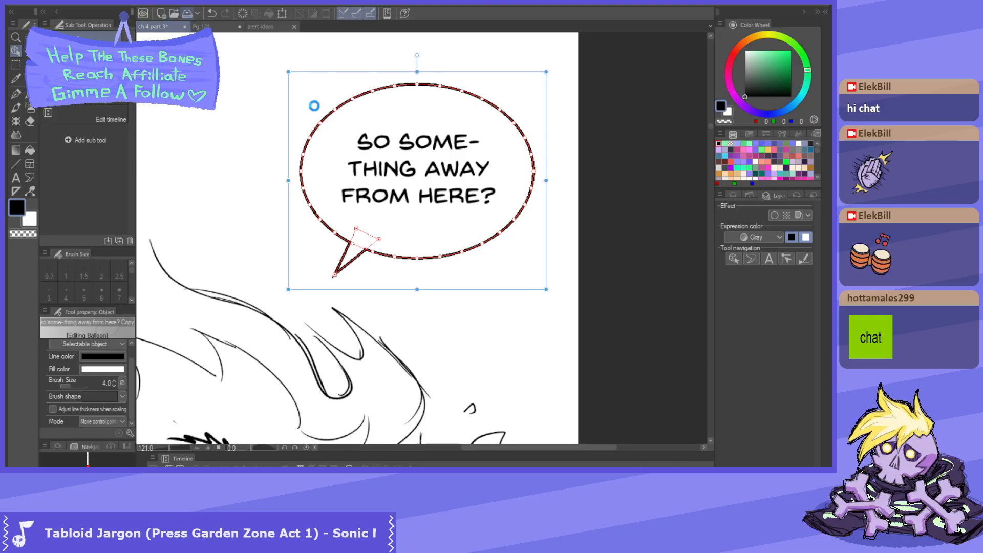
- Save the document and raise the "SO SOME-THING AWAY FROM HERE?" balloon slightly above the flame-haired character
key(ctrl+s)
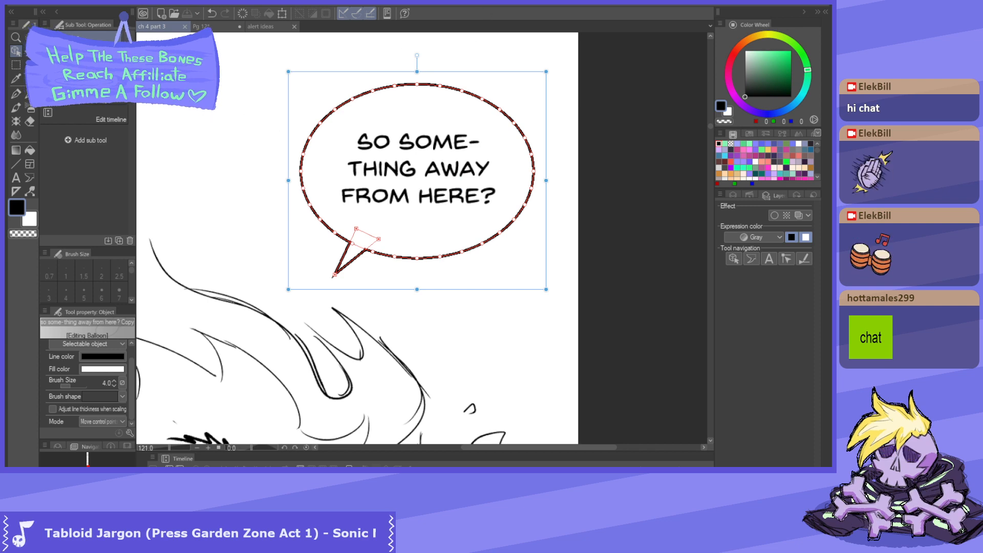
scroll(533, 102, down, 18)
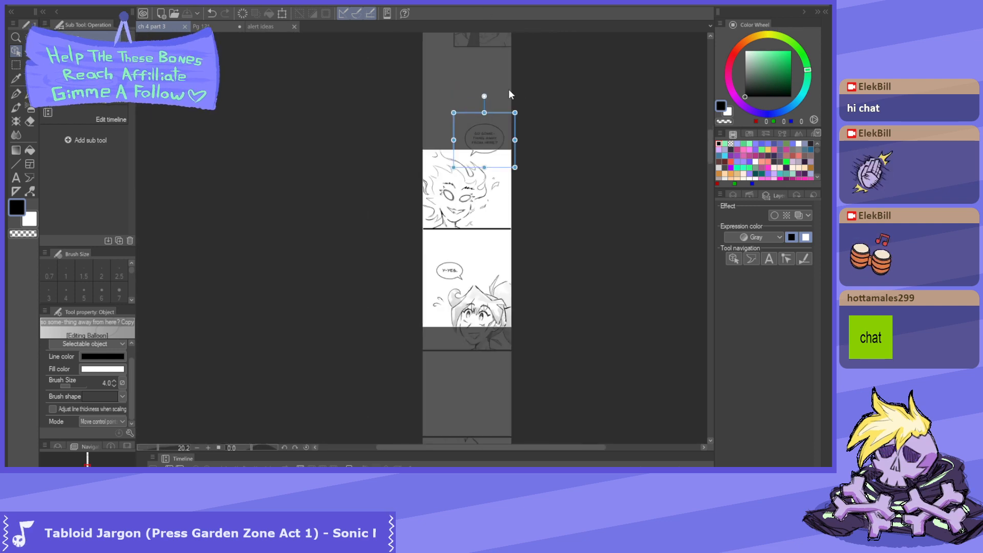
scroll(504, 92, up, 11)
drag(477, 137, 475, 130)
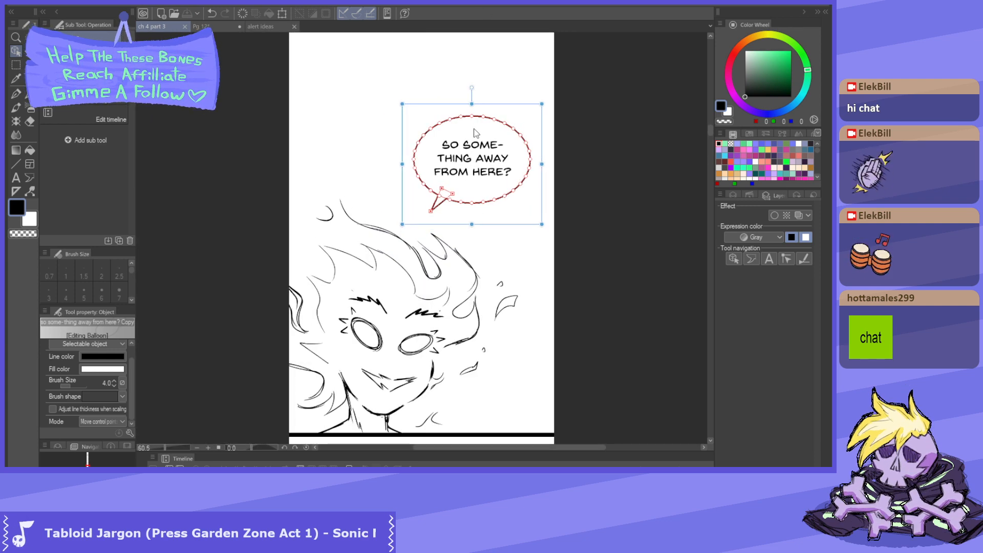
scroll(468, 105, down, 6)
scroll(439, 333, up, 5)
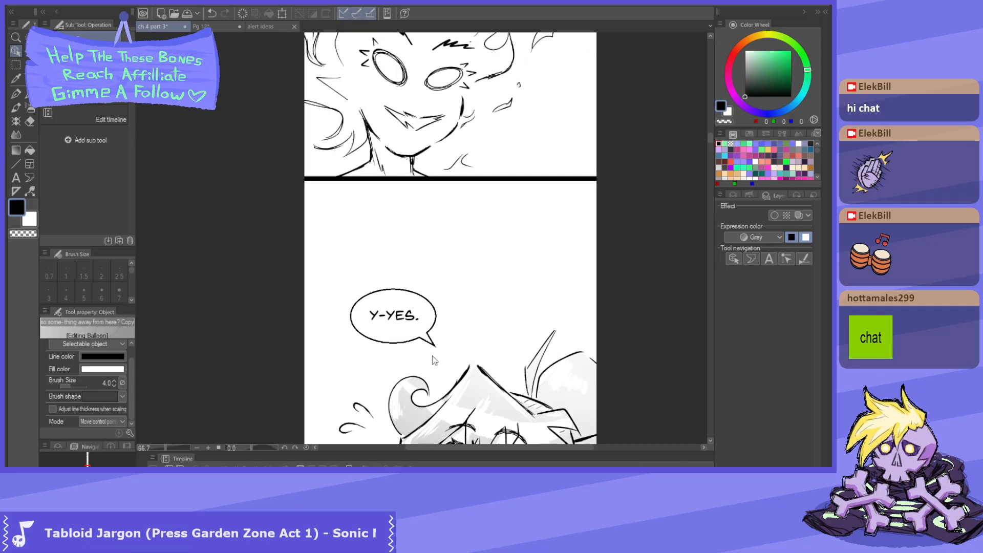
- Move the "Y-YES." balloon slightly higher above the ponytailed character
click(390, 302)
drag(390, 302, 392, 285)
scroll(410, 267, down, 5)
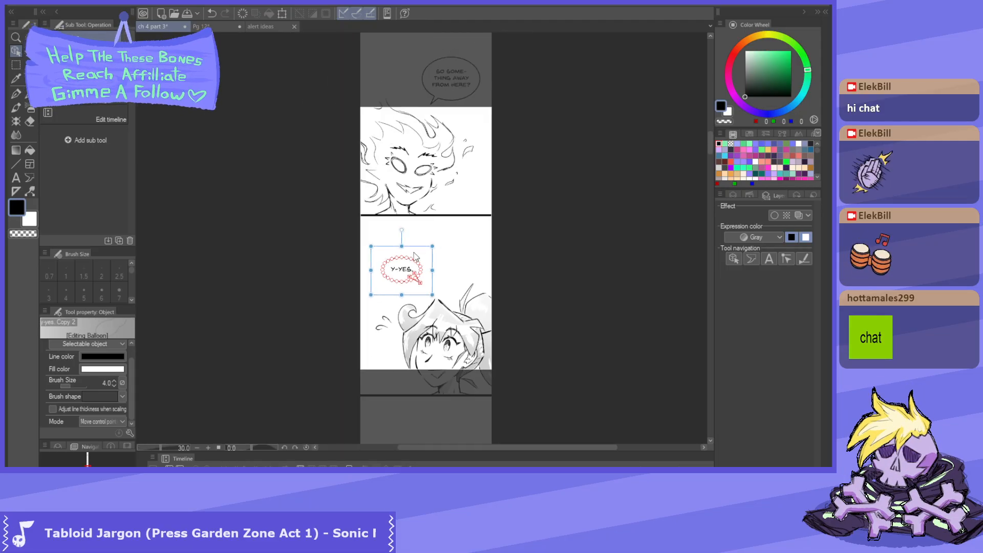
- Show the layer list and select the "text Copy 2" folder
click(733, 195)
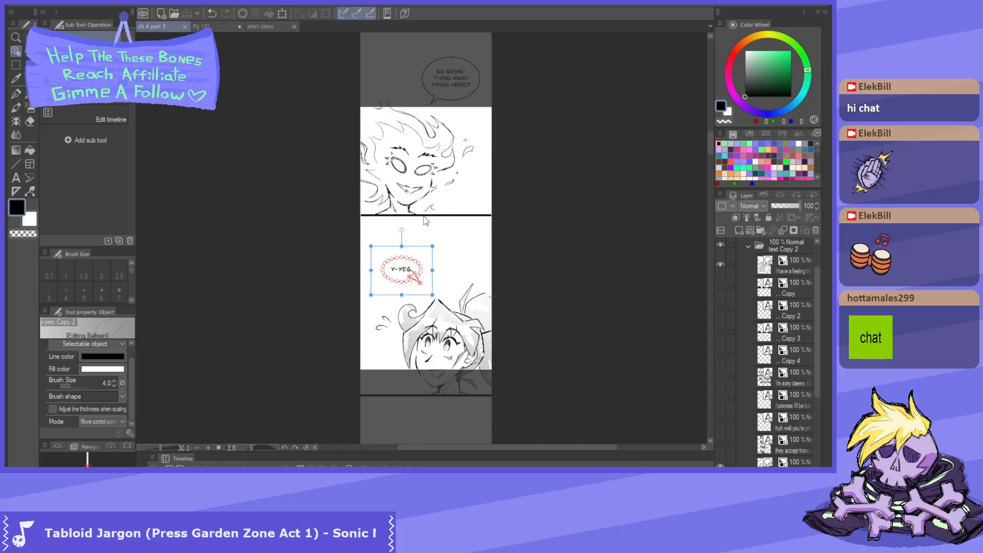
scroll(445, 276, up, 2)
click(773, 249)
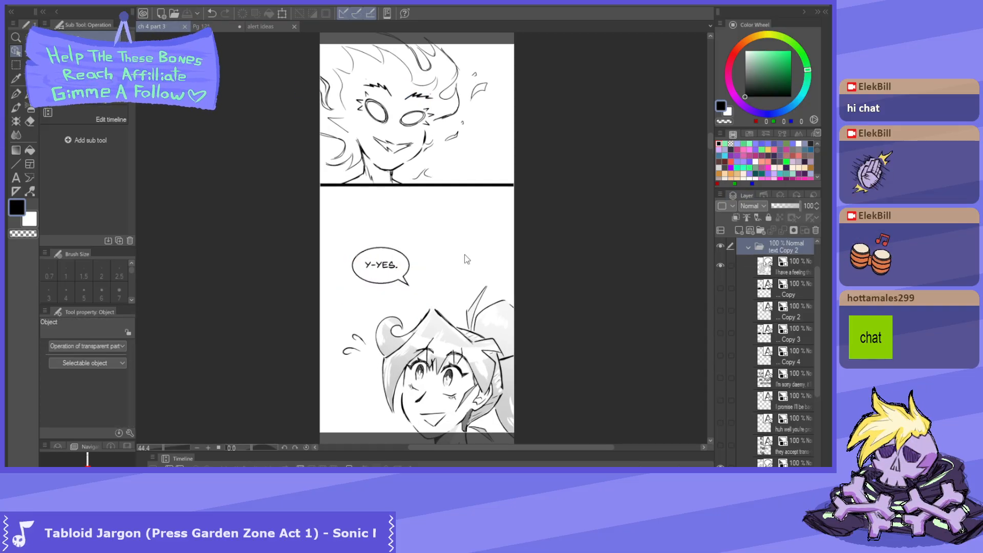
- Look over the panels further down the strip and examine the oversized balloons, ending at the "UUH WELL..." balloon
scroll(441, 265, down, 2)
scroll(454, 243, up, 3)
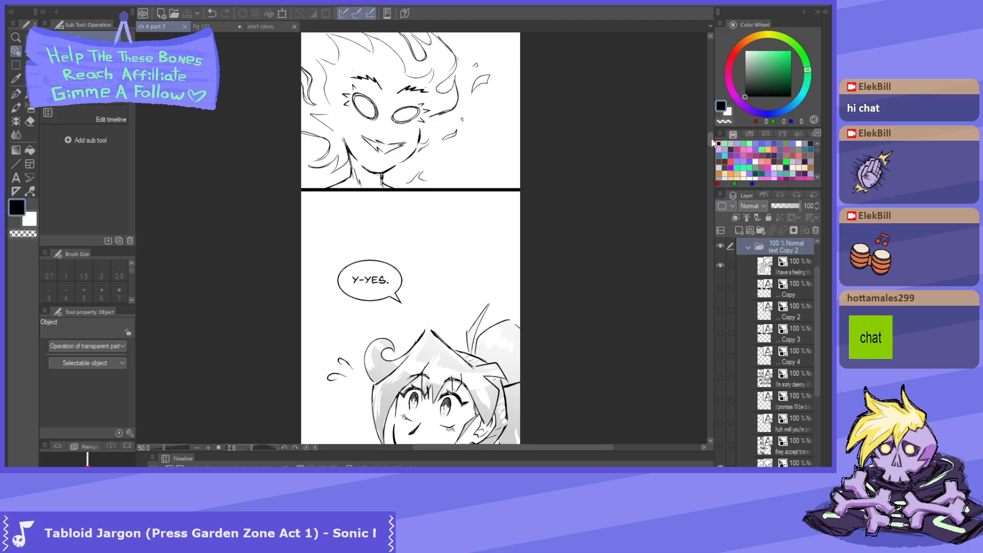
drag(711, 138, 720, 198)
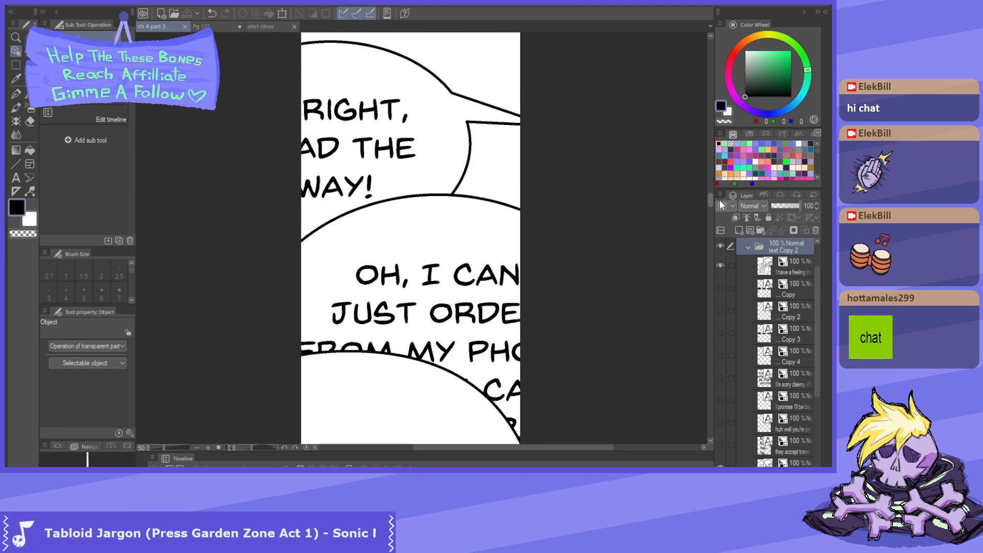
scroll(279, 109, down, 2)
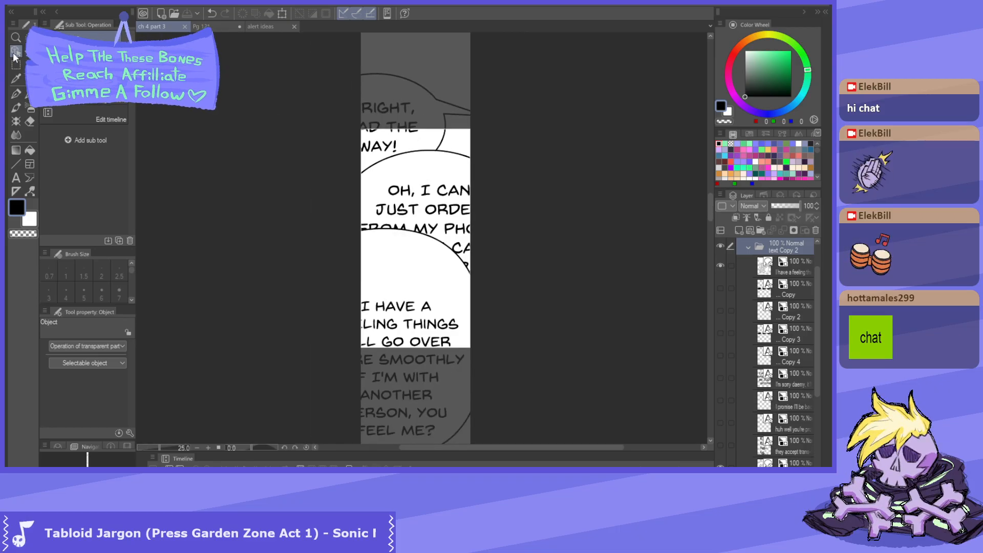
scroll(357, 192, down, 2)
scroll(358, 192, up, 1)
scroll(357, 193, down, 2)
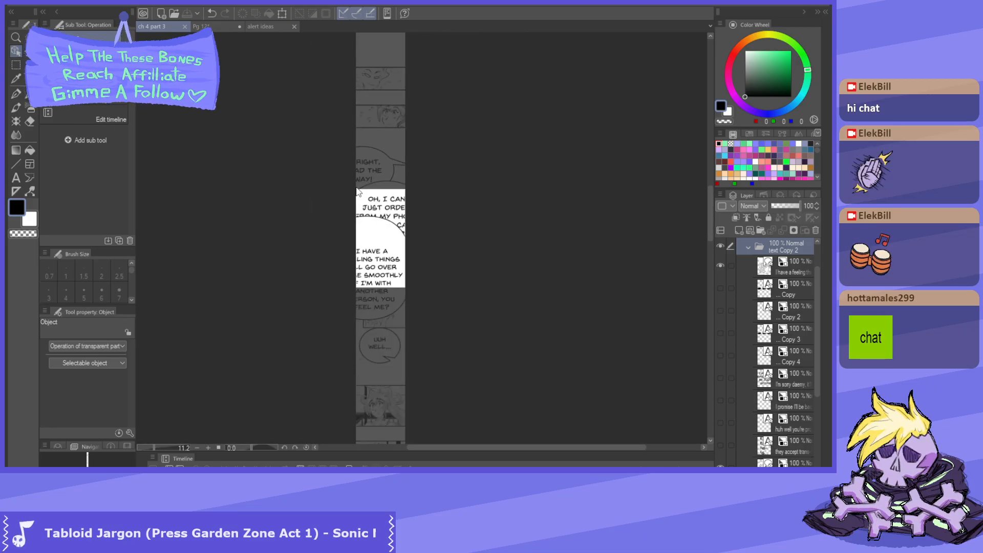
scroll(372, 200, down, 1)
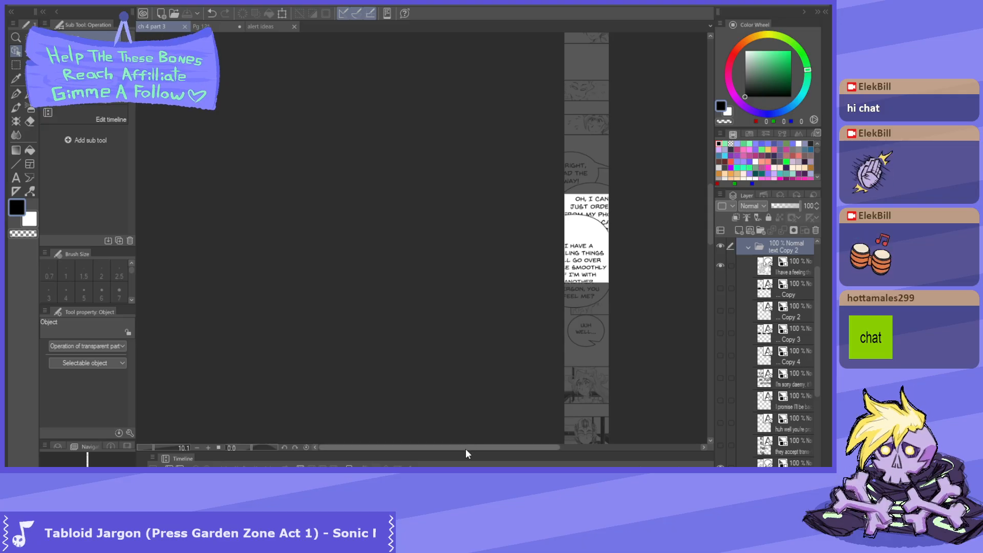
drag(466, 447, 533, 447)
scroll(418, 395, up, 2)
scroll(458, 213, down, 3)
scroll(458, 209, down, 4)
scroll(466, 338, up, 6)
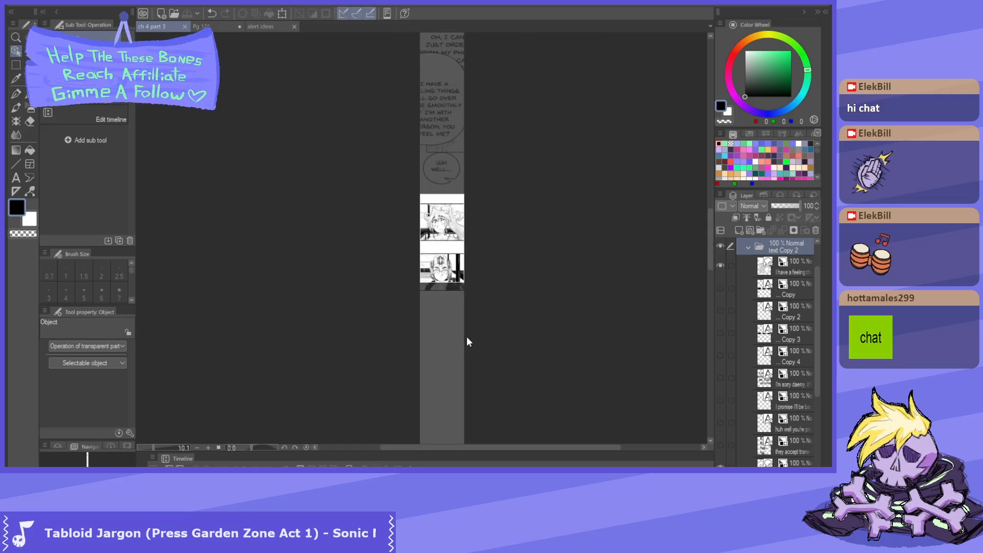
scroll(379, 33, up, 3)
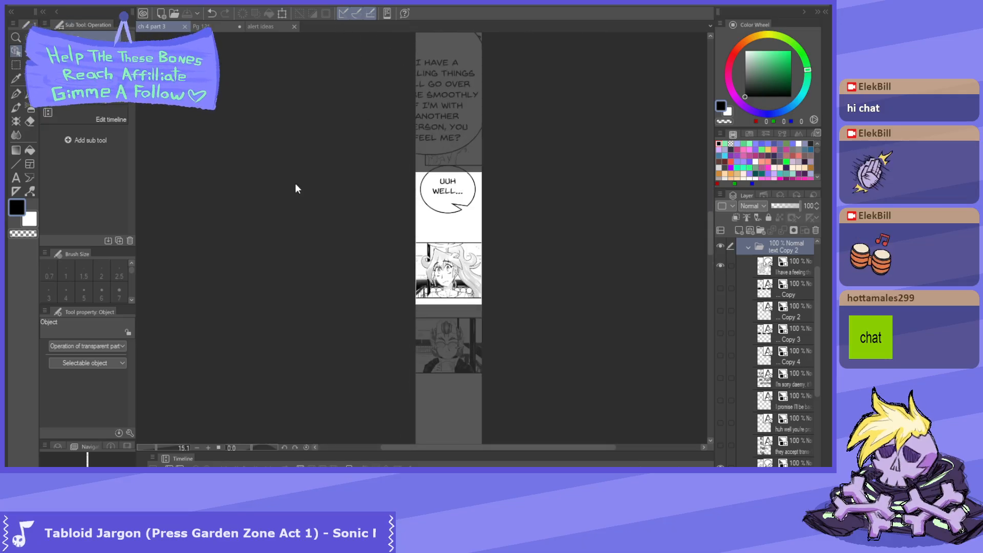
scroll(445, 253, down, 1)
scroll(444, 203, up, 3)
- Set the "UUH WELL..." text size to 7 and move the text toward the middle of its balloon
click(481, 292)
click(471, 252)
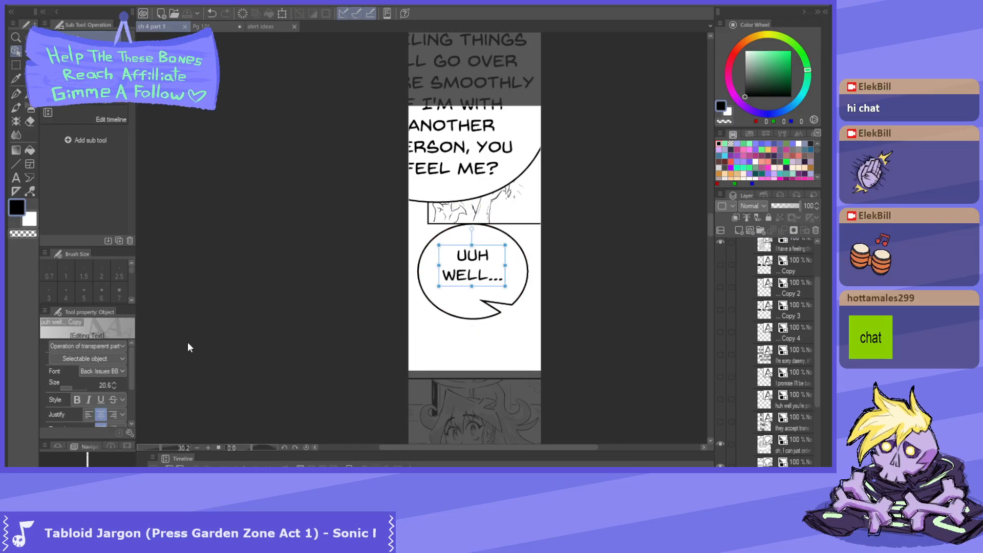
click(104, 385)
text(7)
key(Return)
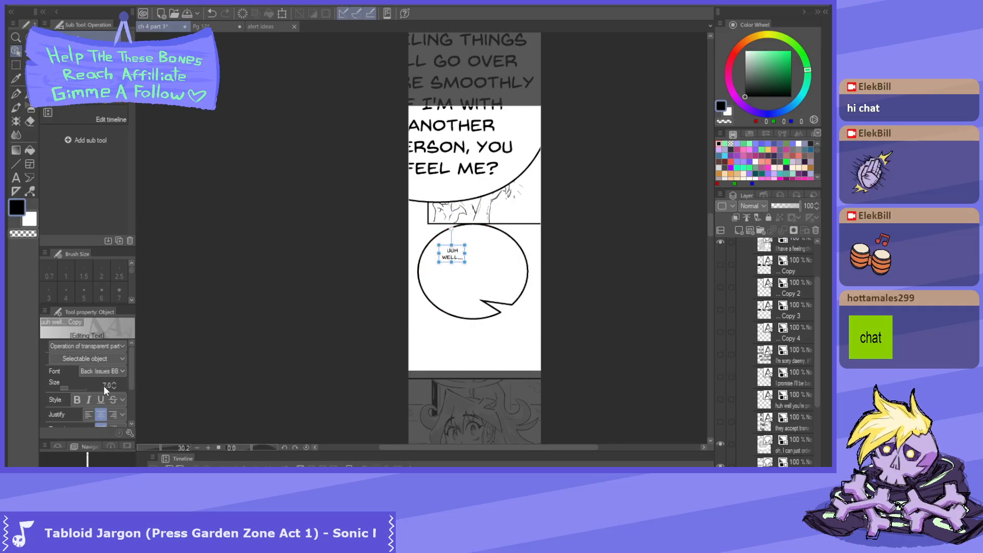
scroll(466, 302, up, 2)
drag(447, 232, 473, 258)
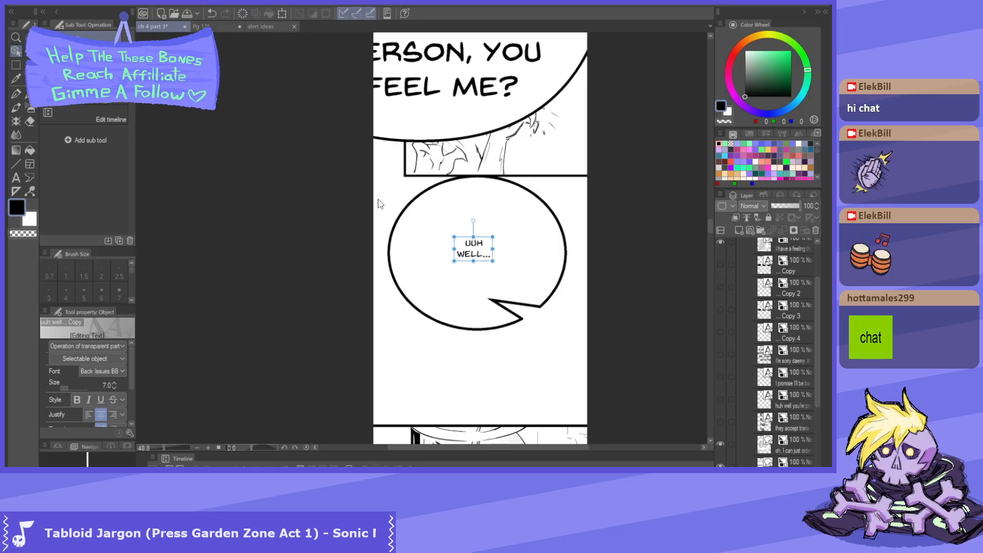
- Change the expression color of the "UUH WELL..." layer to Gray and nudge its text slightly lower in the balloon
scroll(496, 278, up, 3)
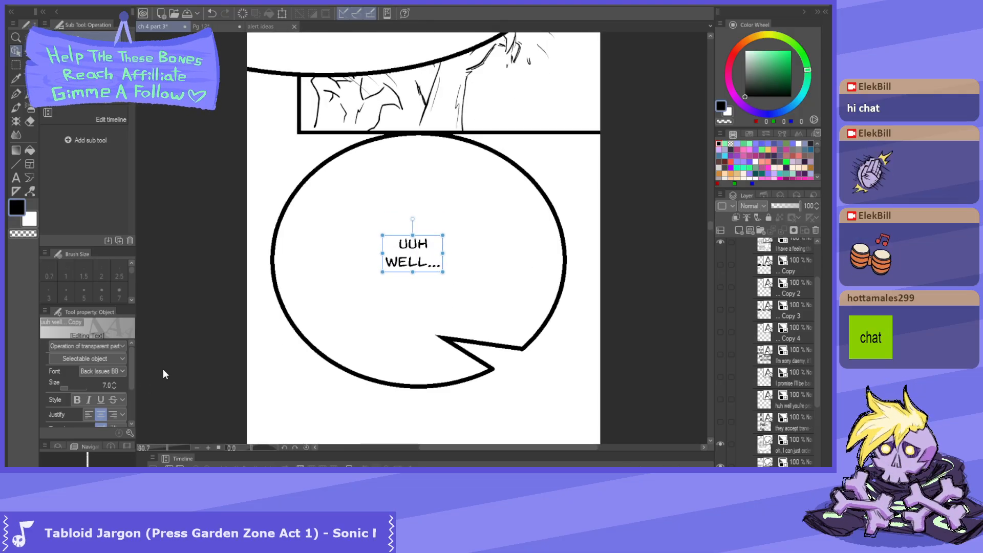
scroll(131, 376, down, 3)
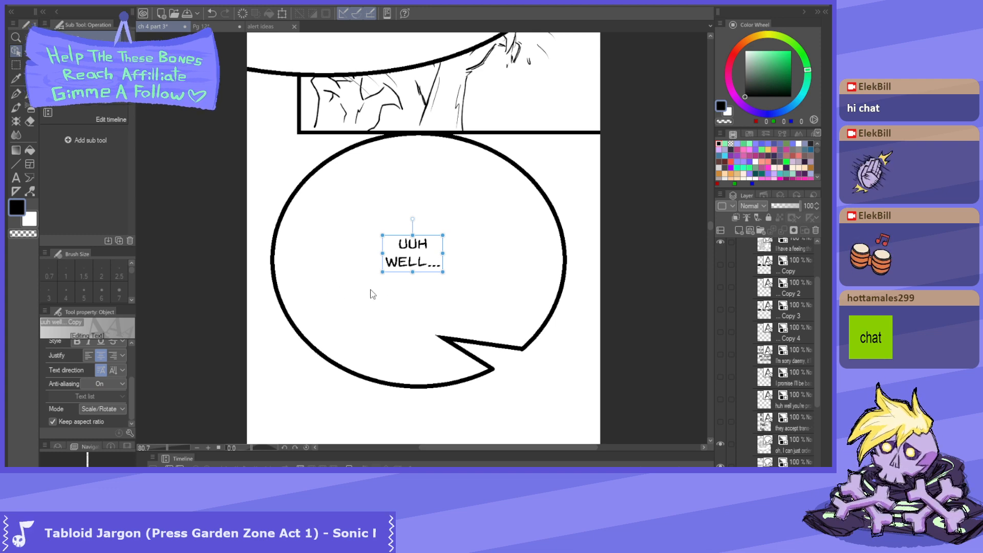
click(779, 195)
click(757, 258)
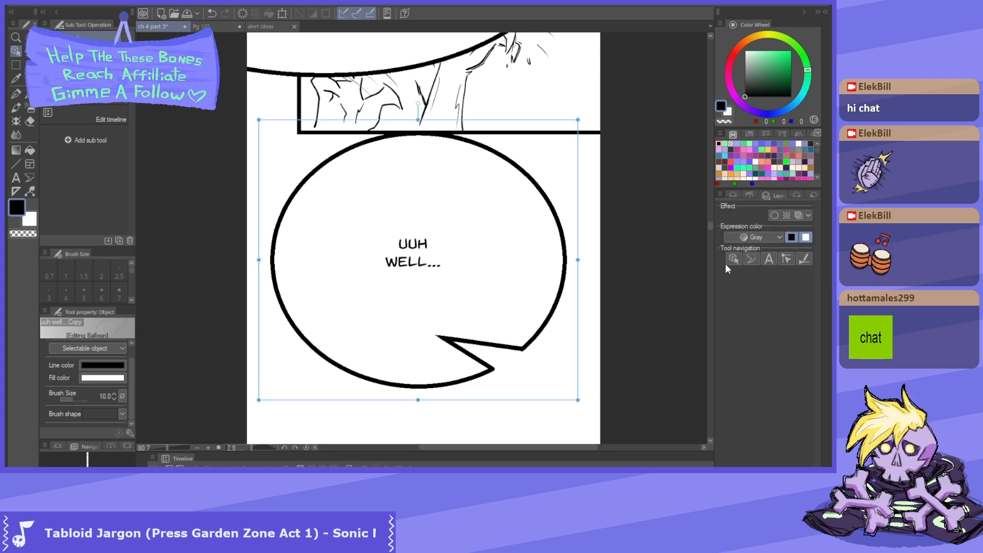
drag(414, 261, 415, 271)
- Set the outline brush size of the "UUH WELL..." balloon to 4
click(334, 237)
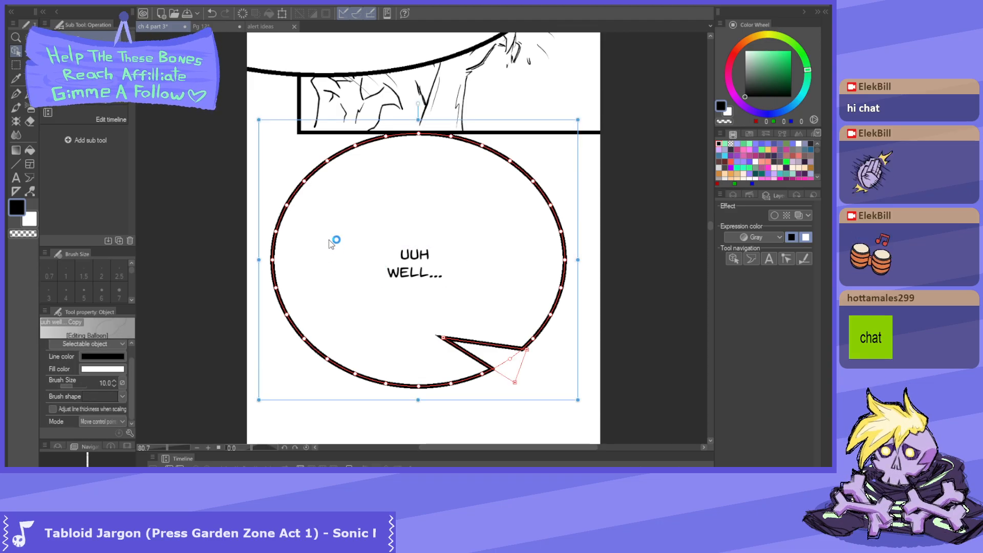
scroll(355, 211, down, 1)
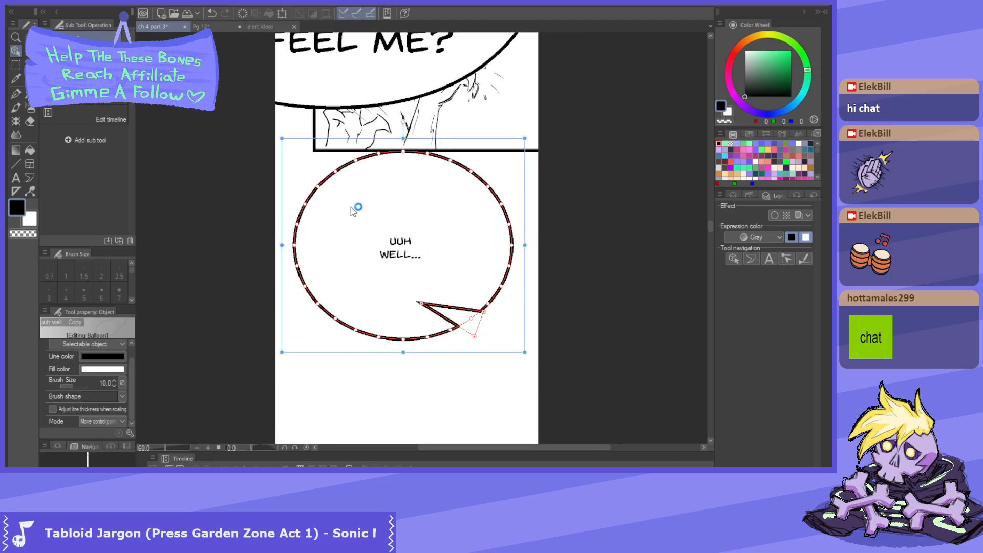
click(108, 382)
text(4)
key(Return)
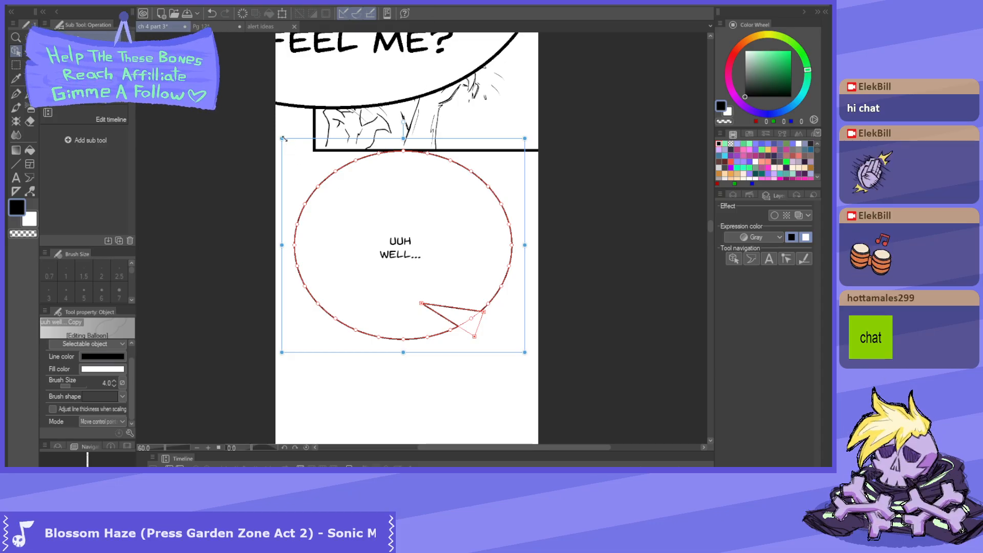
- Shrink the "UUH WELL..." balloon to a compact, slightly flattened oval around its text and adjust the text position inside it
drag(283, 139, 436, 262)
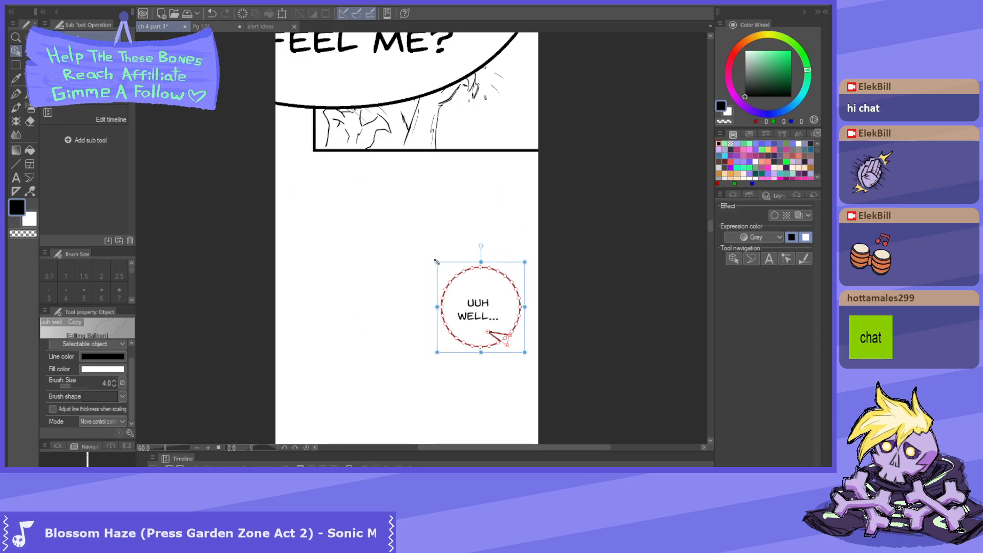
scroll(489, 338, up, 3)
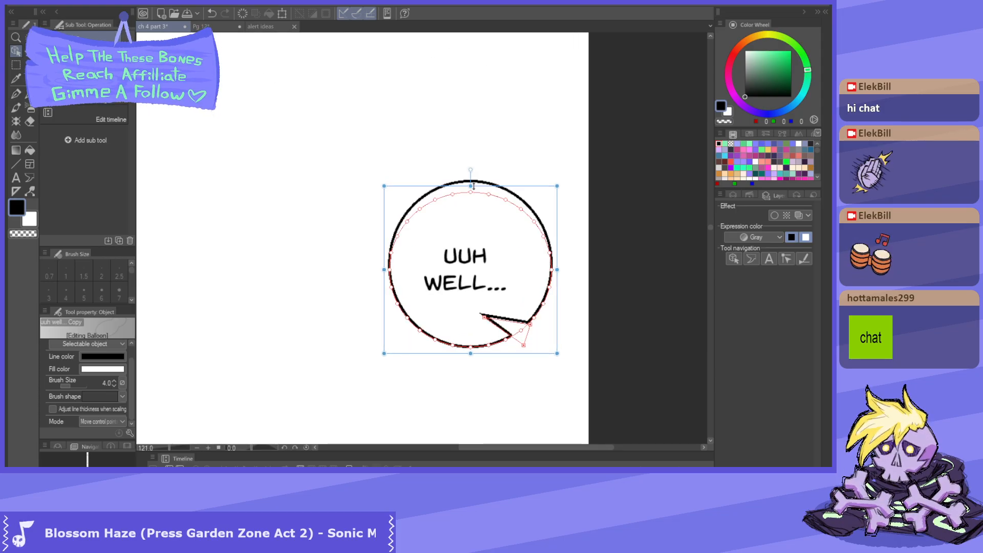
drag(473, 187, 471, 210)
click(456, 301)
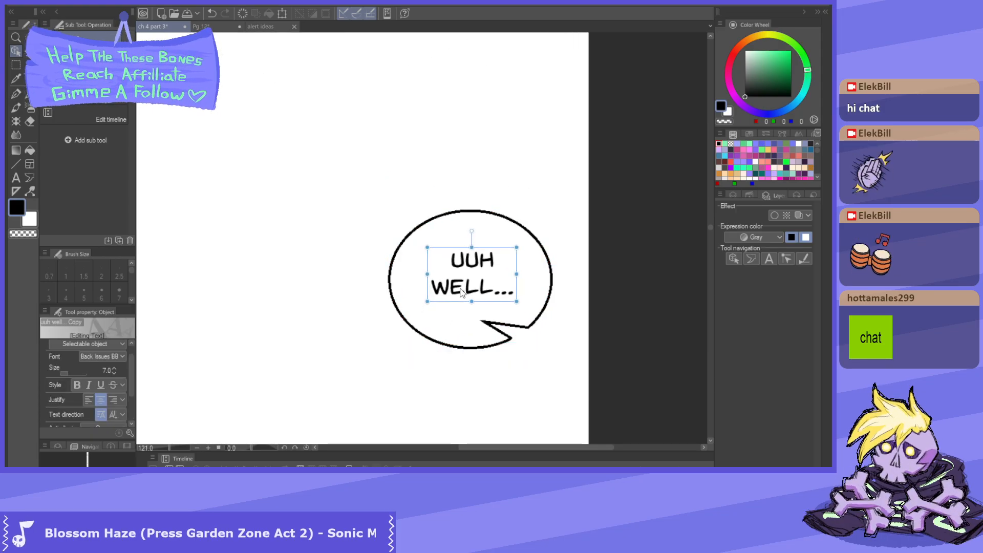
click(408, 278)
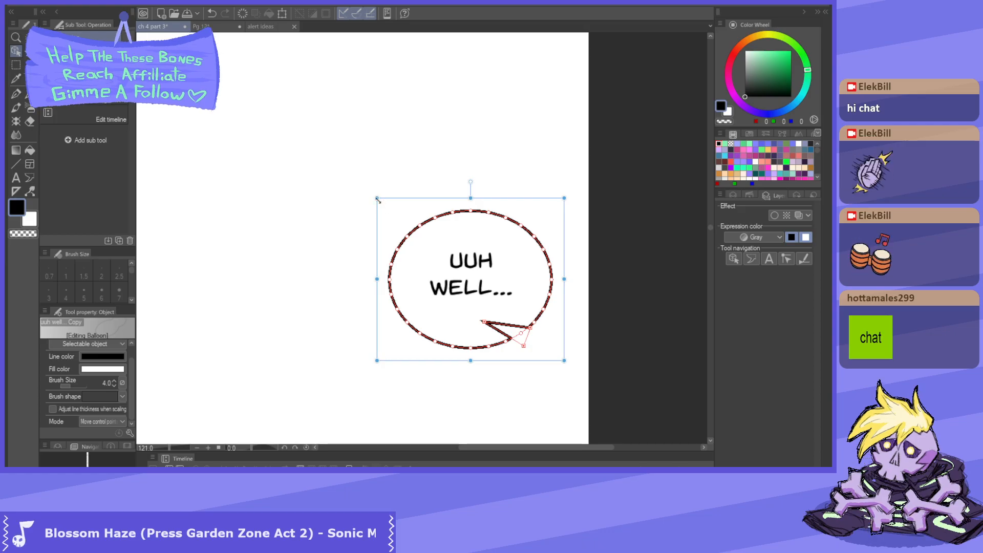
drag(377, 199, 384, 218)
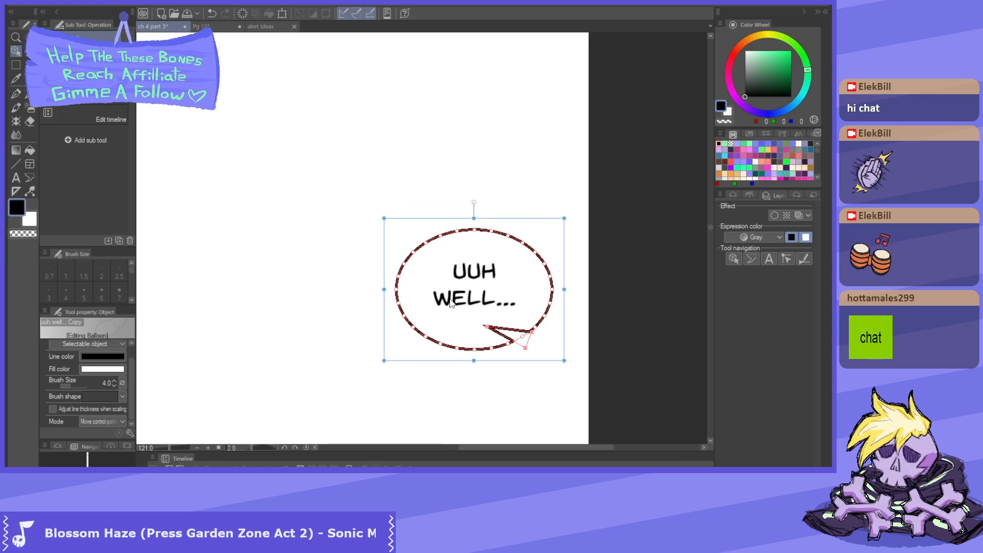
- Move the "UUH WELL..." balloon up to just beneath the lower edge of the panel above it
scroll(290, 265, down, 6)
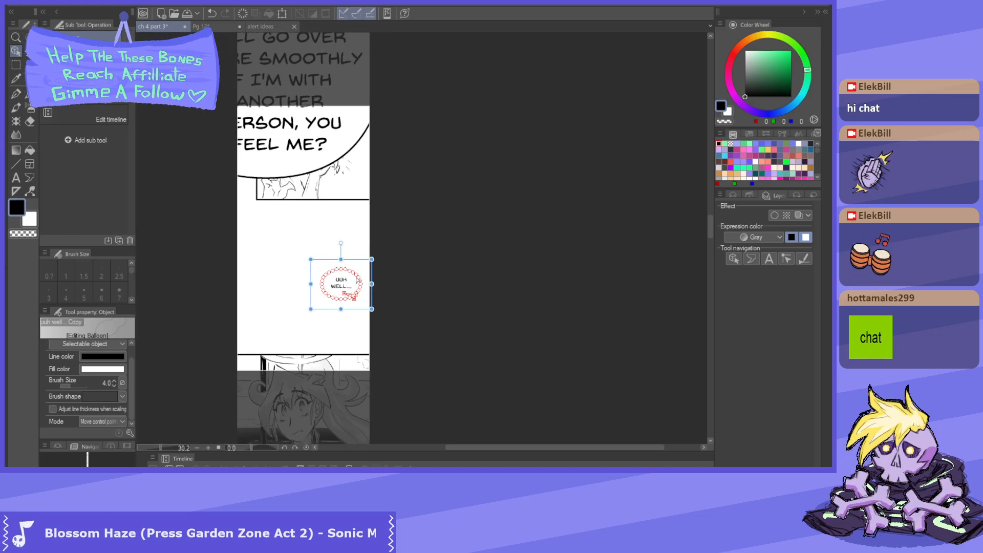
scroll(311, 285, up, 1)
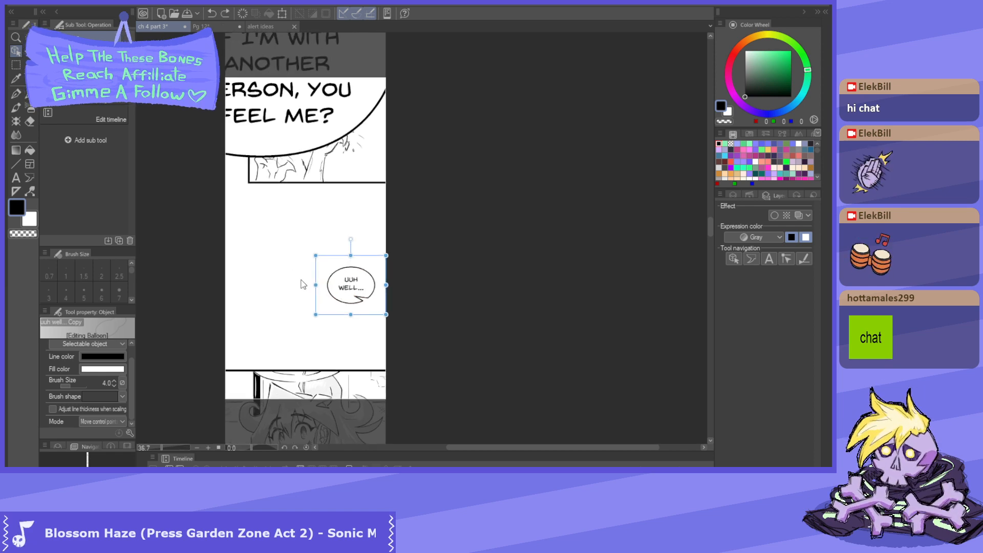
drag(335, 200, 331, 185)
- Set the size of the "I HAVE A FEELING THINGS WILL GO OVER MORE SMOOTHLY" text to 7
scroll(355, 289, down, 5)
scroll(313, 148, up, 4)
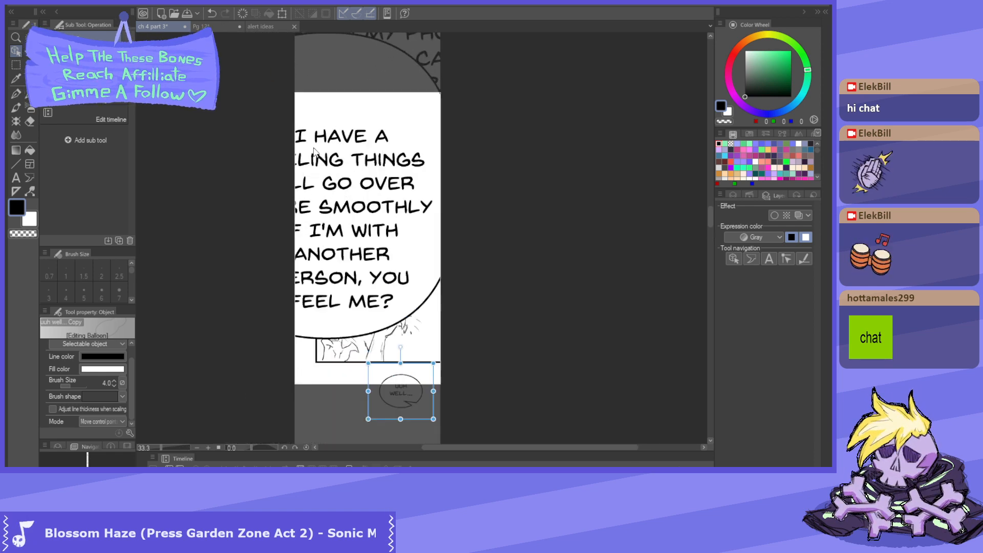
click(329, 218)
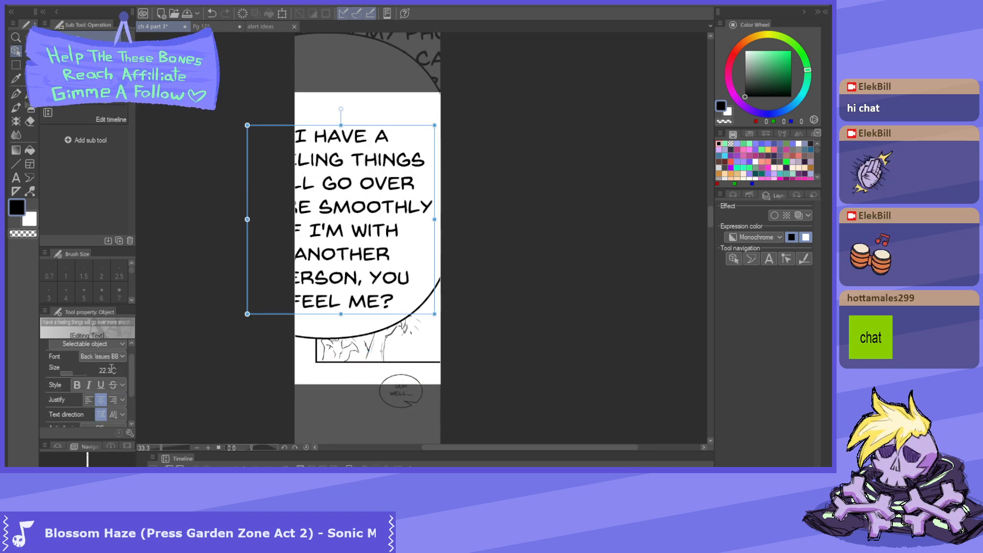
drag(111, 369, 113, 372)
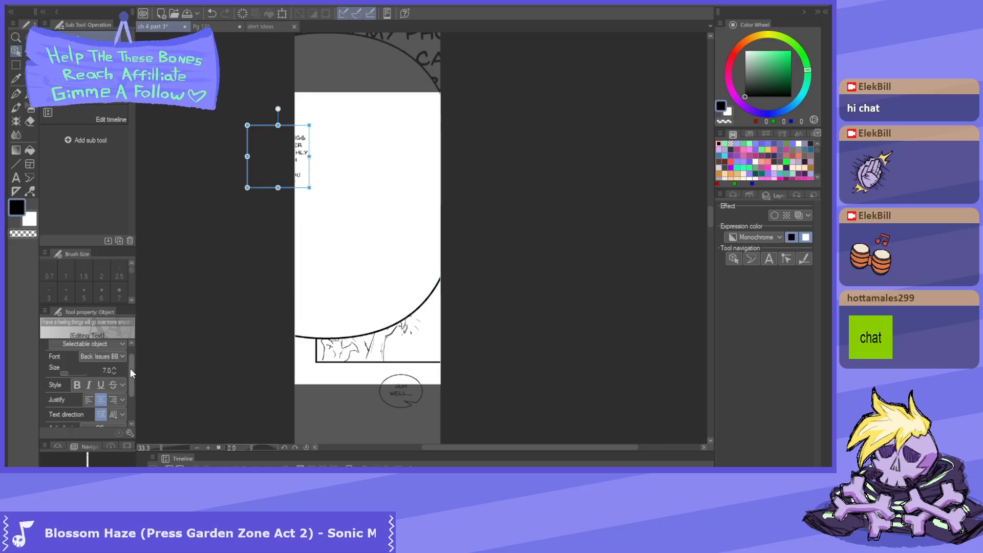
- Set anti-aliasing to On for the "I HAVE A FEELING" text and move the text onto the page inside its balloon
scroll(128, 369, down, 3)
click(110, 384)
click(109, 395)
scroll(254, 358, down, 2)
scroll(263, 229, up, 3)
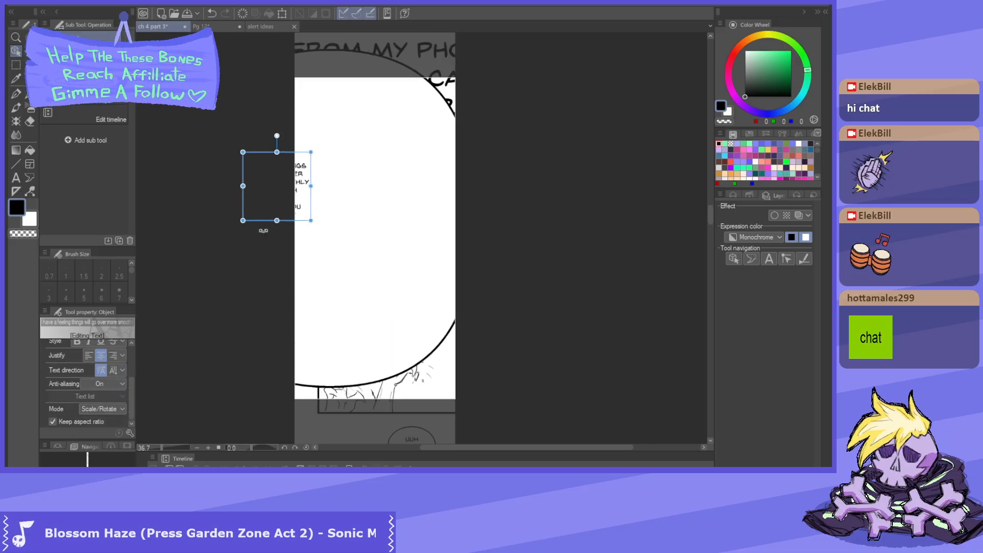
drag(293, 190, 364, 231)
- Shrink the "I HAVE A FEELING" balloon around its text and move it down into the flame-haired character's panel
click(340, 128)
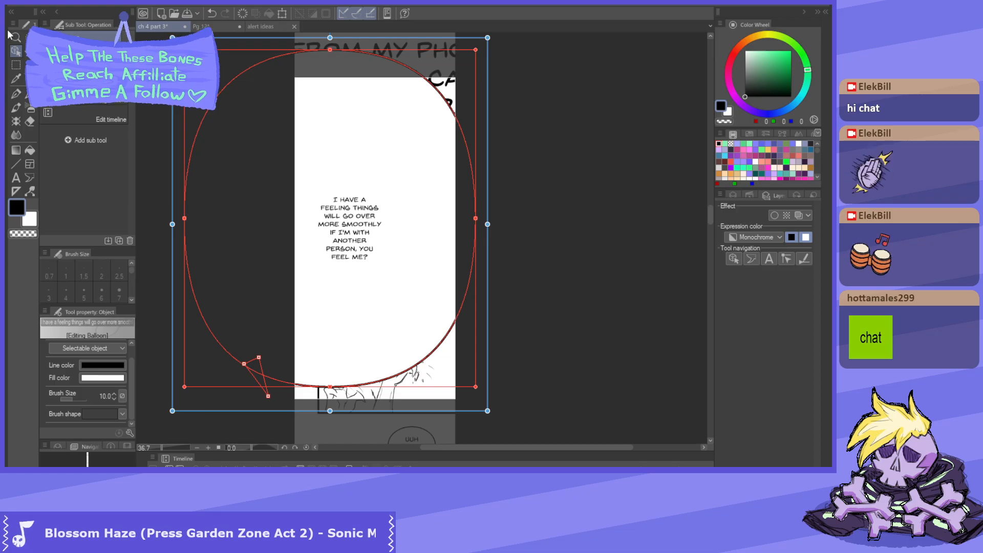
drag(172, 37, 352, 188)
mouse_move(383, 273)
mouse_down()
mouse_move(340, 250)
mouse_move(370, 275)
mouse_up()
click(392, 282)
click(366, 177)
drag(317, 163, 345, 254)
- Center the text in the "I HAVE A FEELING" balloon and raise the balloon above the flame-haired character's face
click(377, 316)
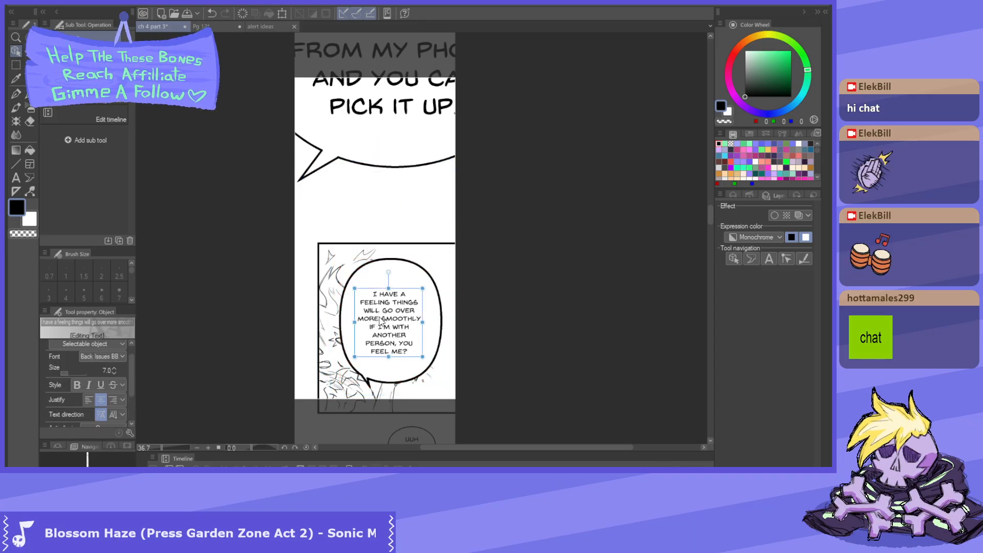
drag(377, 317, 380, 315)
click(374, 270)
drag(374, 269, 374, 188)
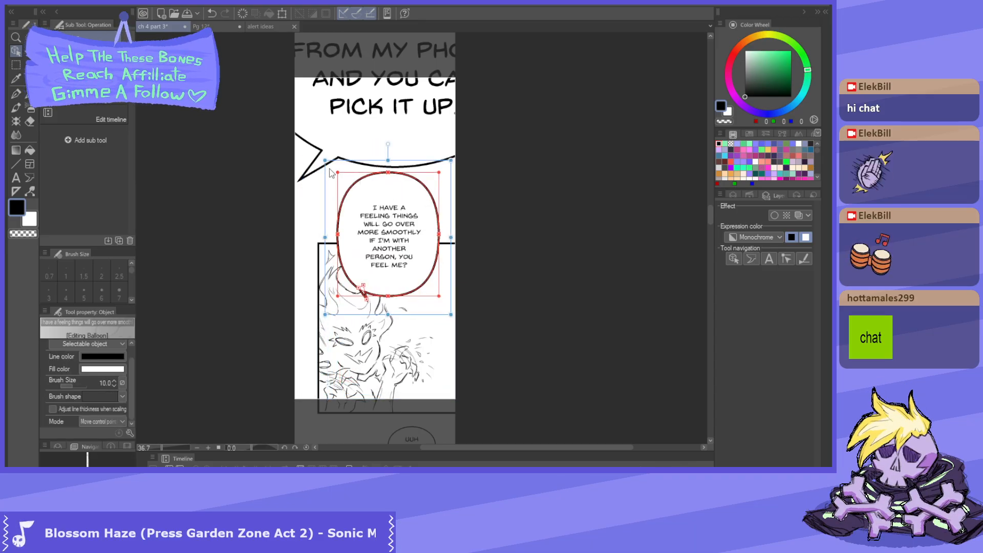
- Set the outline brush size of the "I HAVE A FEELING" balloon to 4
click(110, 382)
text(4)
key(Return)
- Change the expression color of the "I HAVE A FEELING" layer to Gray and fine-tune the position of its text
scroll(367, 239, up, 5)
click(393, 208)
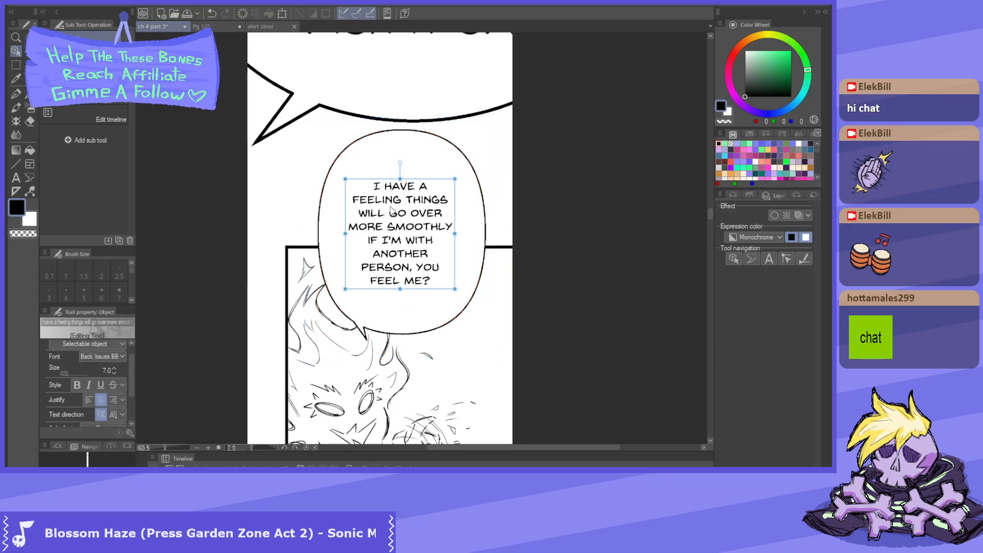
scroll(130, 384, up, 2)
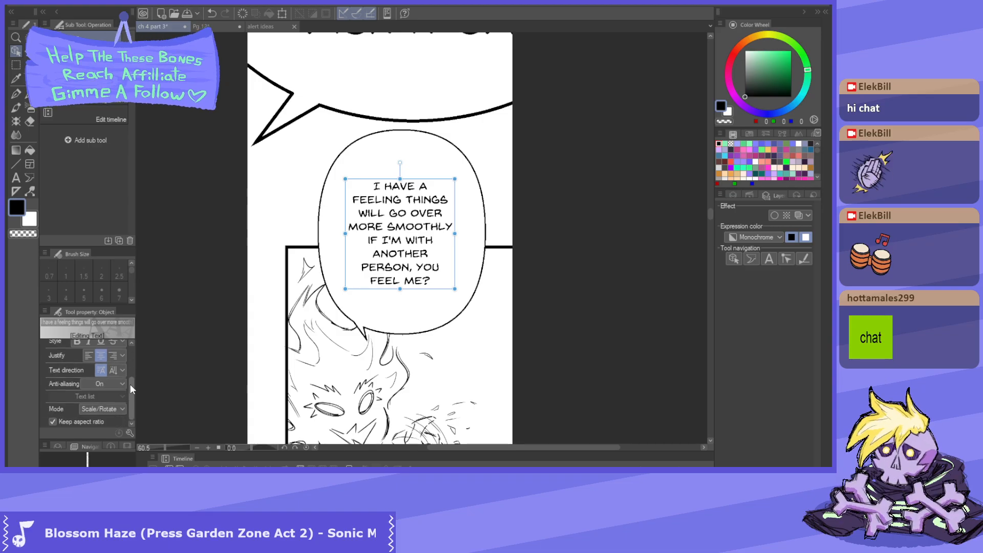
click(759, 238)
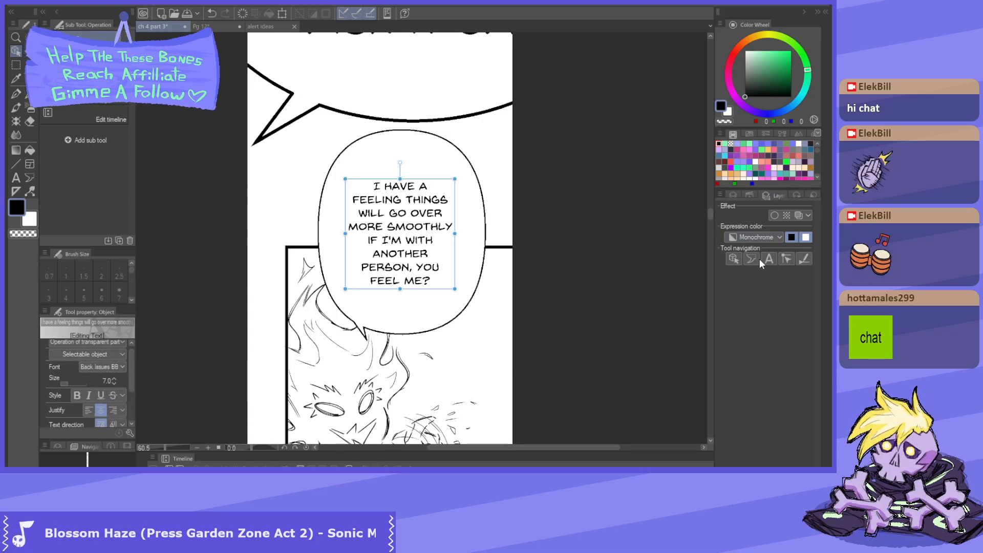
click(759, 259)
scroll(450, 218, up, 3)
drag(395, 230, 398, 228)
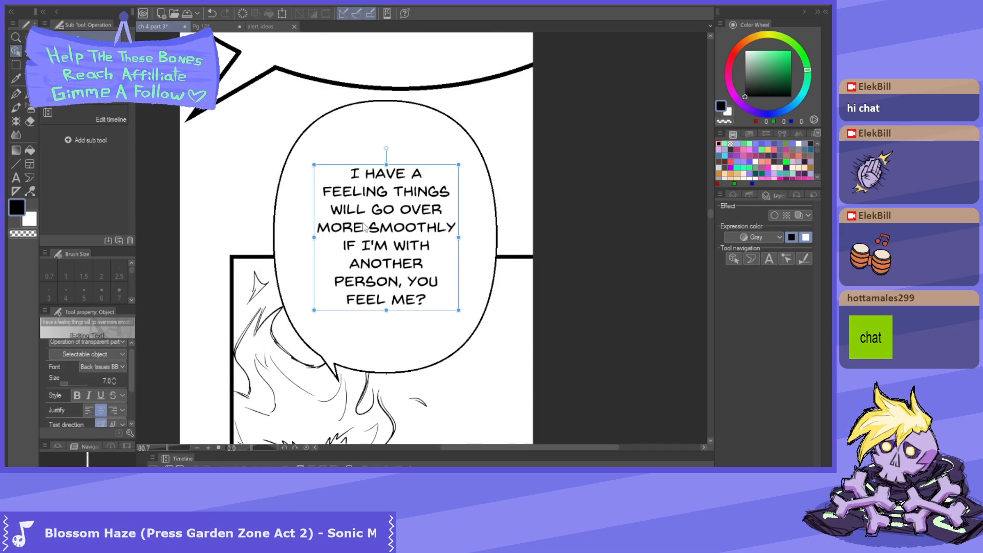
- Scale the "I HAVE A FEELING" balloon down to fit more tightly around its text
click(290, 243)
drag(261, 89, 302, 159)
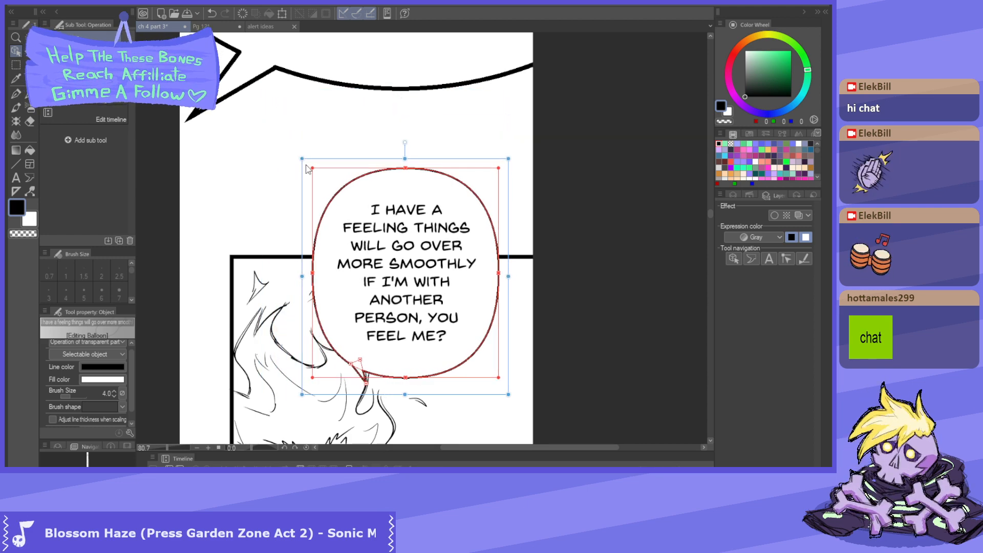
- Center the text in the "I HAVE A FEELING" balloon and shift the balloon slightly right above the flame-haired character
drag(399, 262, 396, 264)
scroll(397, 265, down, 3)
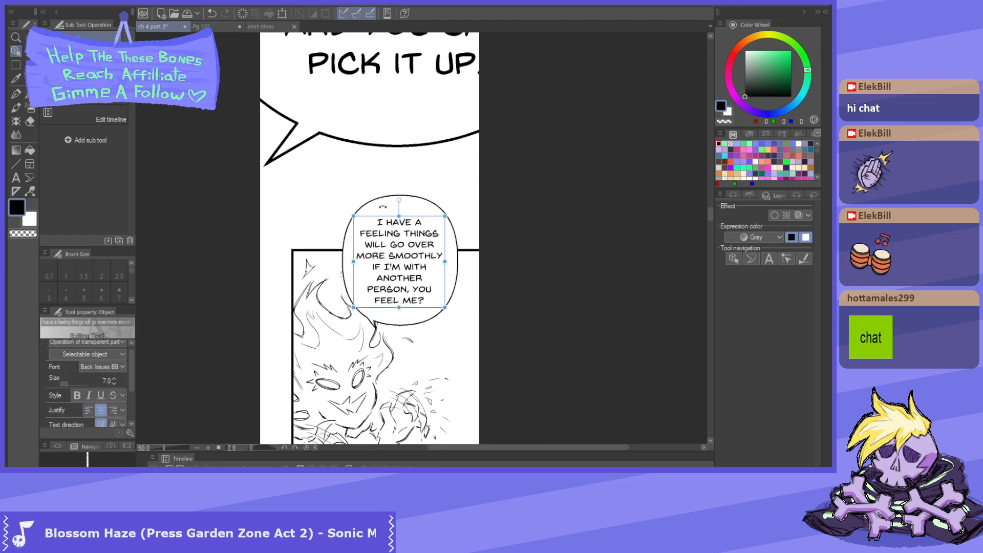
mouse_move(385, 206)
mouse_down()
mouse_move(392, 197)
mouse_move(411, 226)
mouse_move(424, 226)
mouse_move(393, 206)
mouse_up()
scroll(404, 263, down, 3)
scroll(386, 137, up, 2)
scroll(415, 323, down, 2)
scroll(383, 106, up, 1)
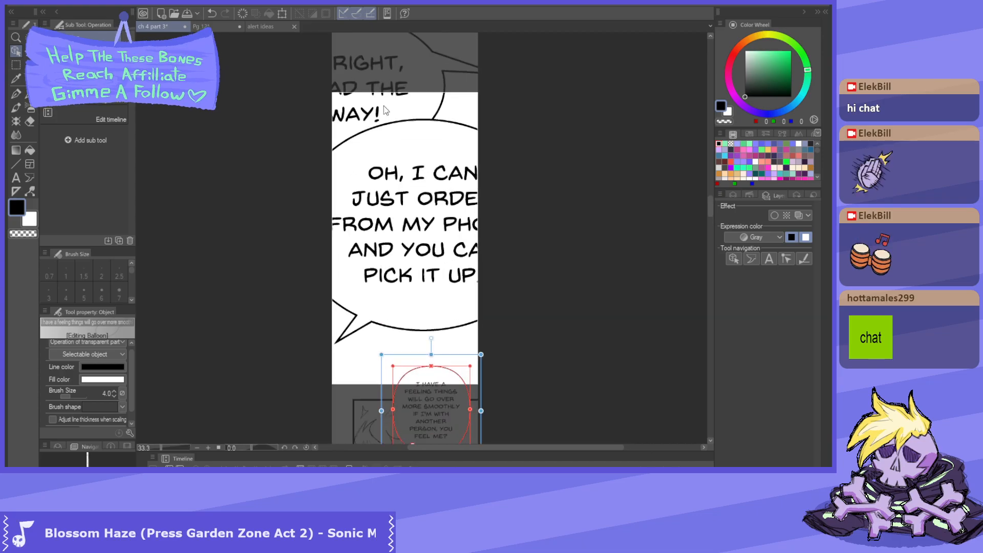
- Set the "OH, I CAN JUST ORDER FROM MY PHONE" text to size 7 and turn on its anti-aliasing
click(379, 215)
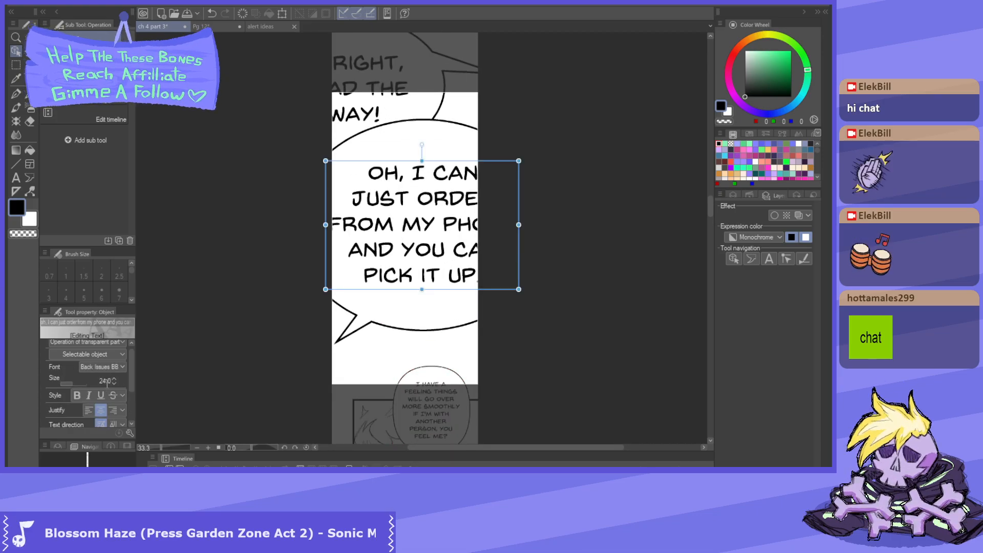
text(7)
key(Return)
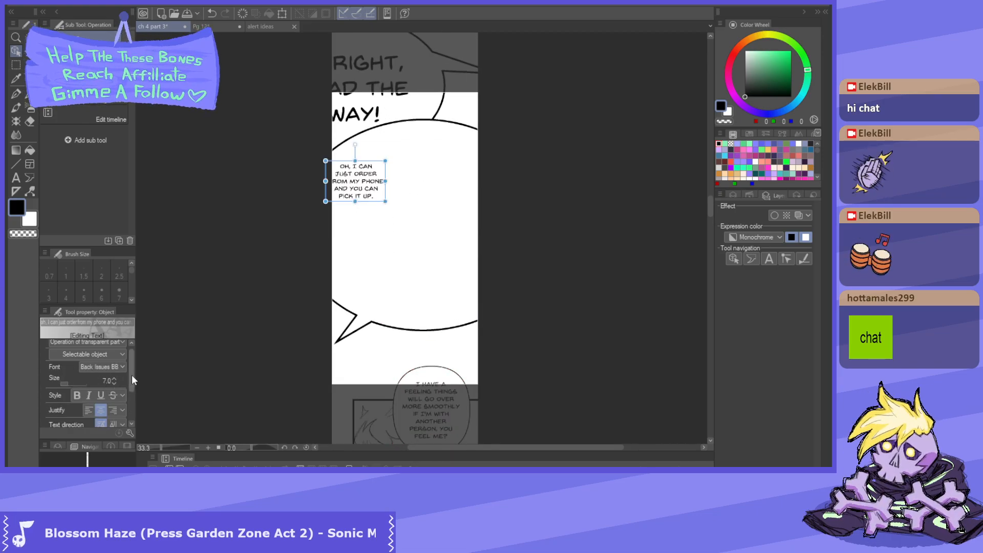
scroll(131, 375, down, 3)
click(112, 385)
click(111, 396)
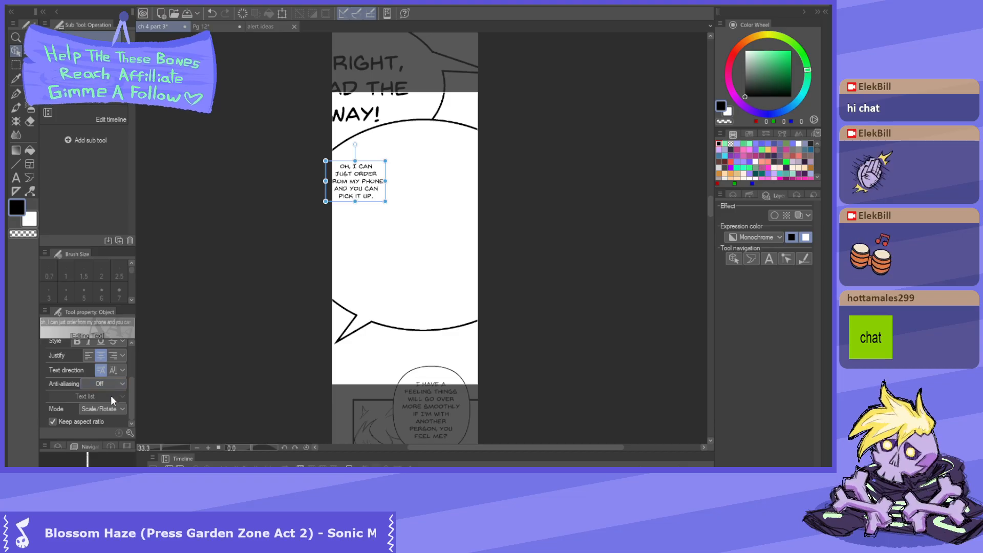
- Scale the "OH, I CAN JUST ORDER" balloon down to fit around its text and center the text inside it
drag(344, 195, 414, 232)
key(ctrl+z)
click(359, 210)
drag(285, 109, 409, 227)
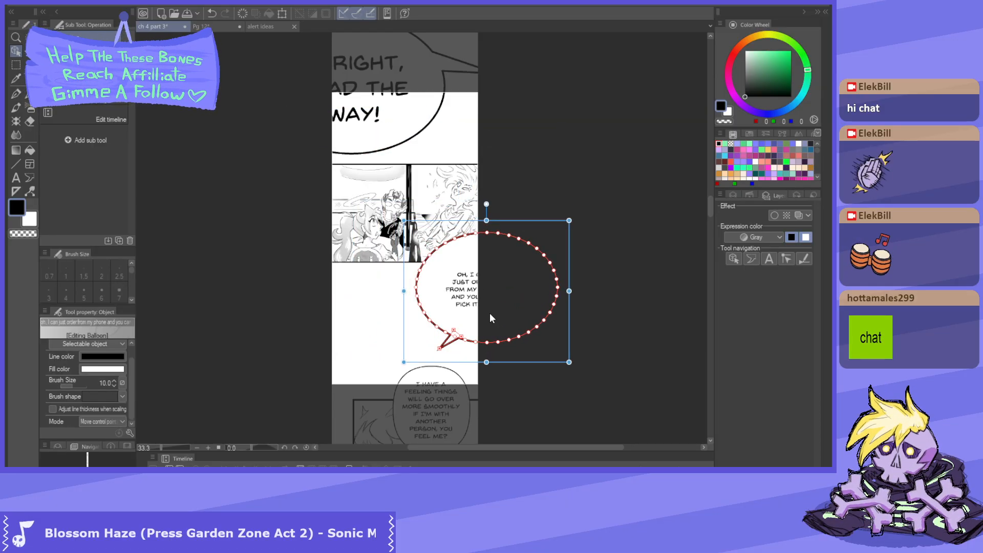
click(472, 293)
drag(462, 254, 393, 229)
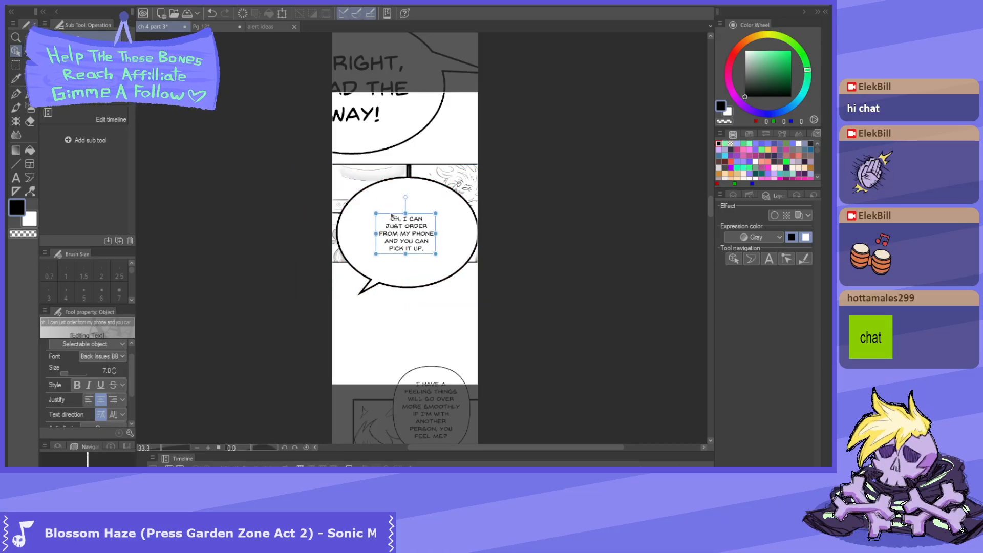
click(387, 205)
drag(323, 165, 382, 210)
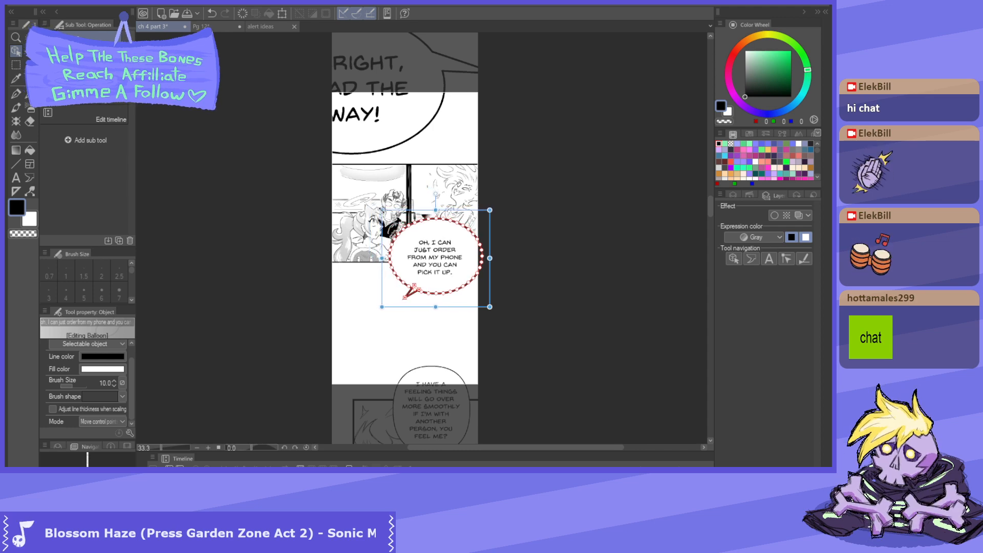
- Move the "OH, I CAN JUST ORDER" balloon up over the panel's upper border and set its outline brush size to 4
scroll(414, 143, up, 2)
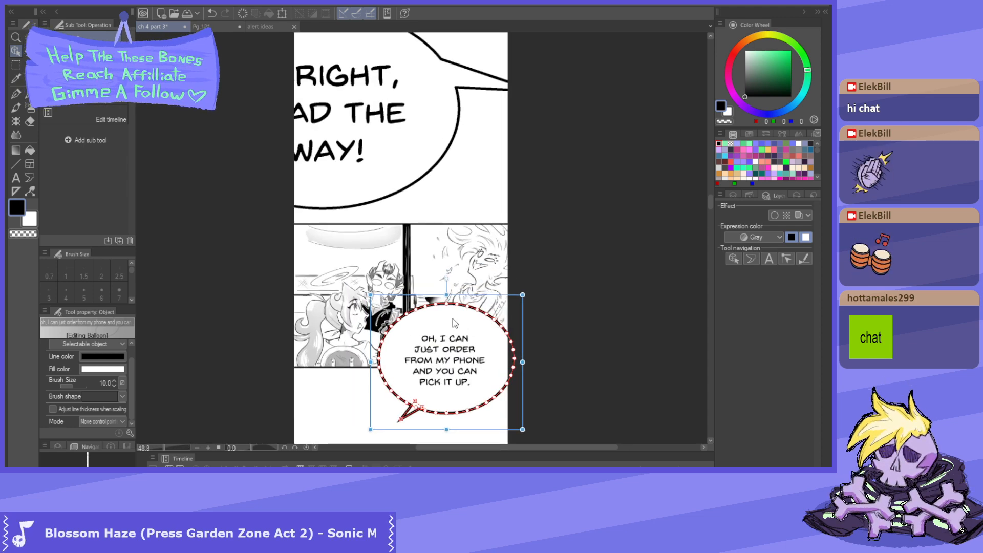
drag(453, 323, 440, 198)
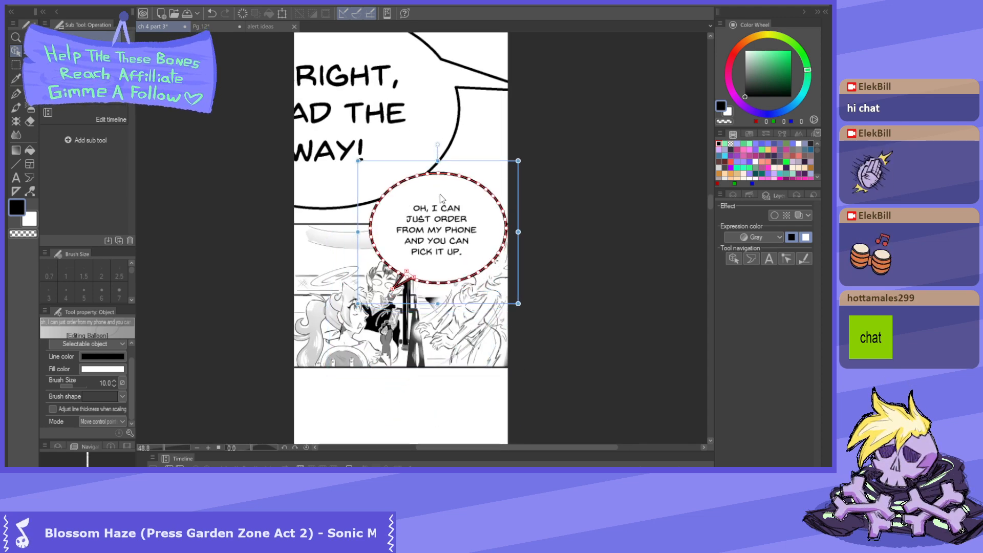
click(106, 381)
text(4)
key(Return)
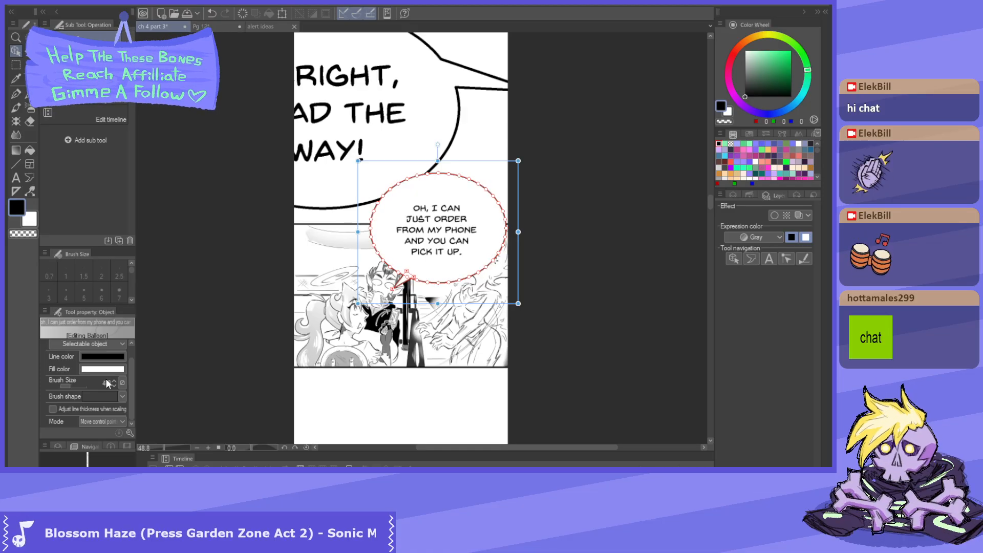
- Shrink and raise the "OH, I CAN JUST ORDER" balloon, and reshape its tail to point down toward the character holding a phone
scroll(438, 213, up, 1)
scroll(449, 206, up, 1)
drag(328, 152, 366, 178)
drag(449, 209, 419, 153)
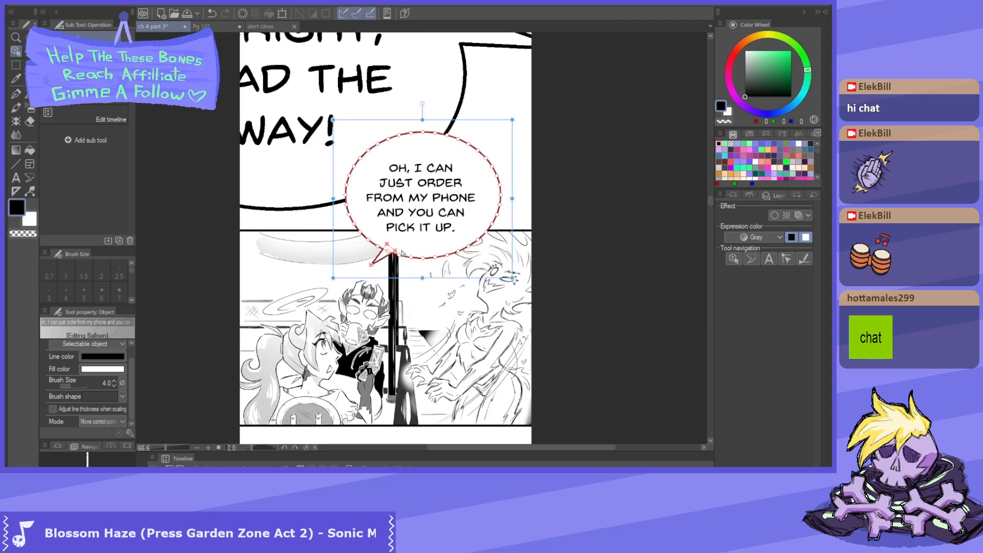
drag(385, 258, 363, 244)
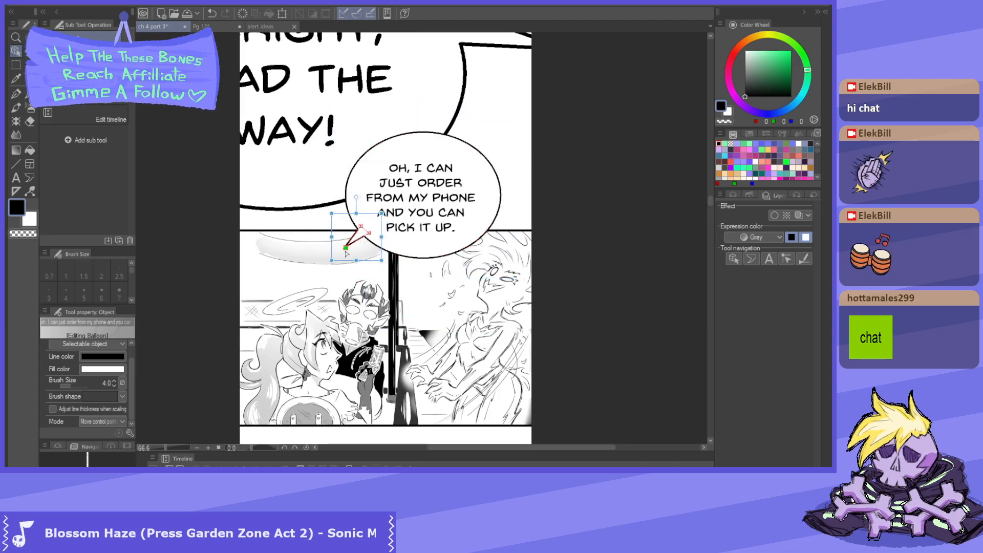
drag(335, 269, 334, 269)
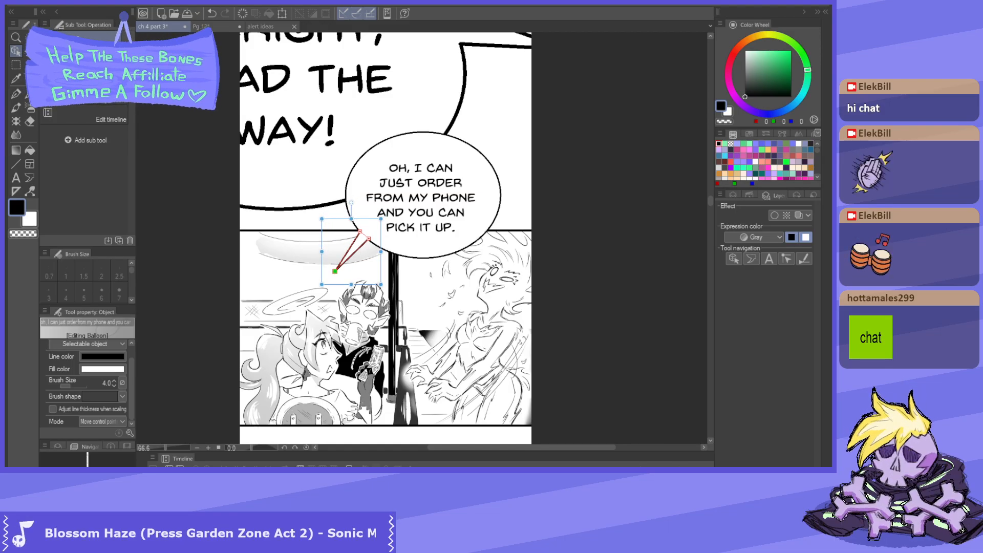
- Set the "ALRIGHT, LEAD THE WAY!" text to size 7 and move it onto the page inside its balloon
scroll(371, 179, down, 2)
scroll(371, 179, up, 1)
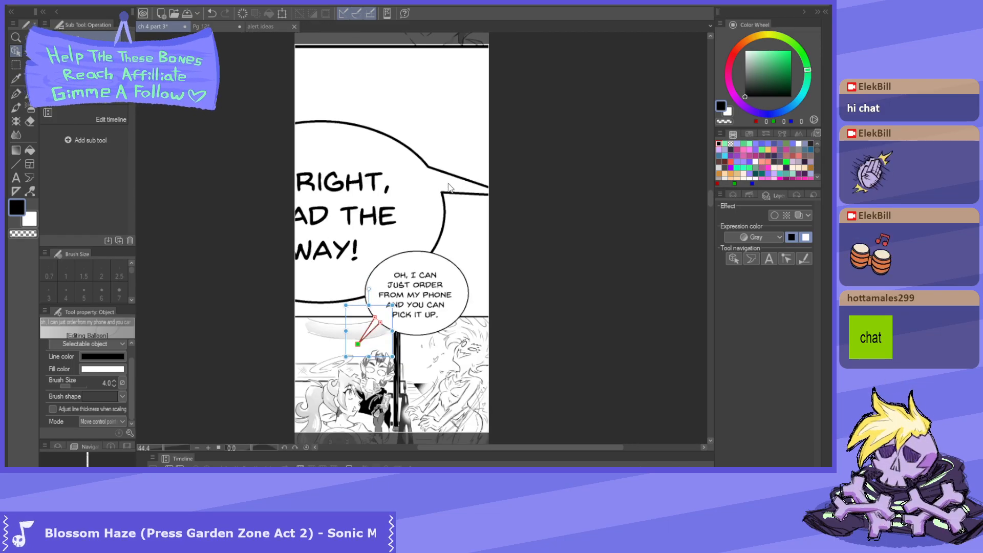
click(324, 208)
scroll(324, 208, down, 1)
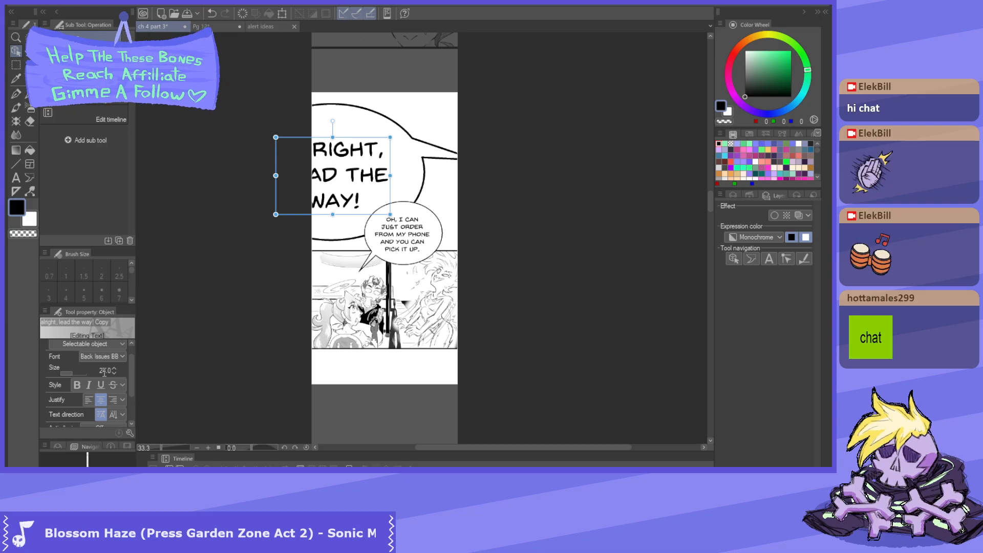
text(7)
key(Return)
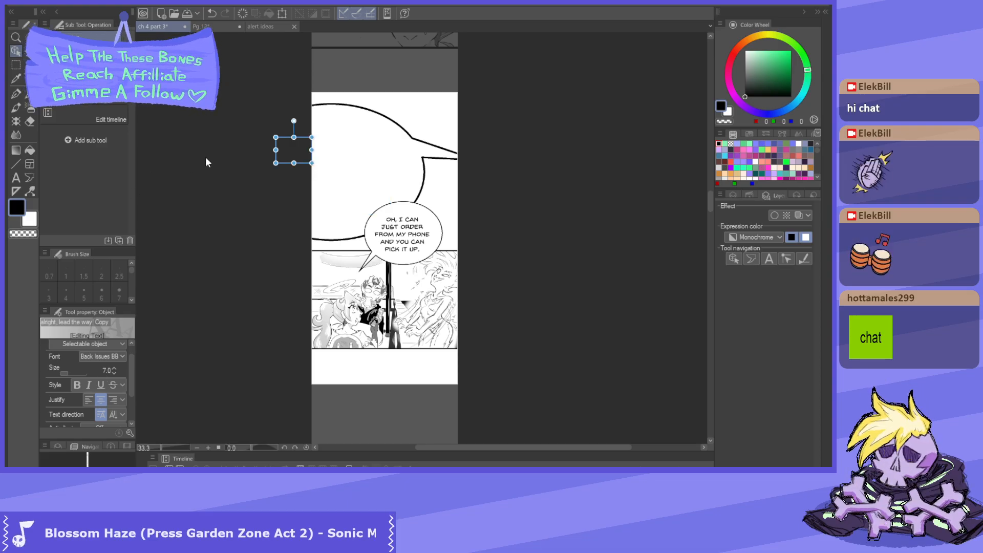
scroll(307, 156, up, 1)
drag(299, 145, 364, 167)
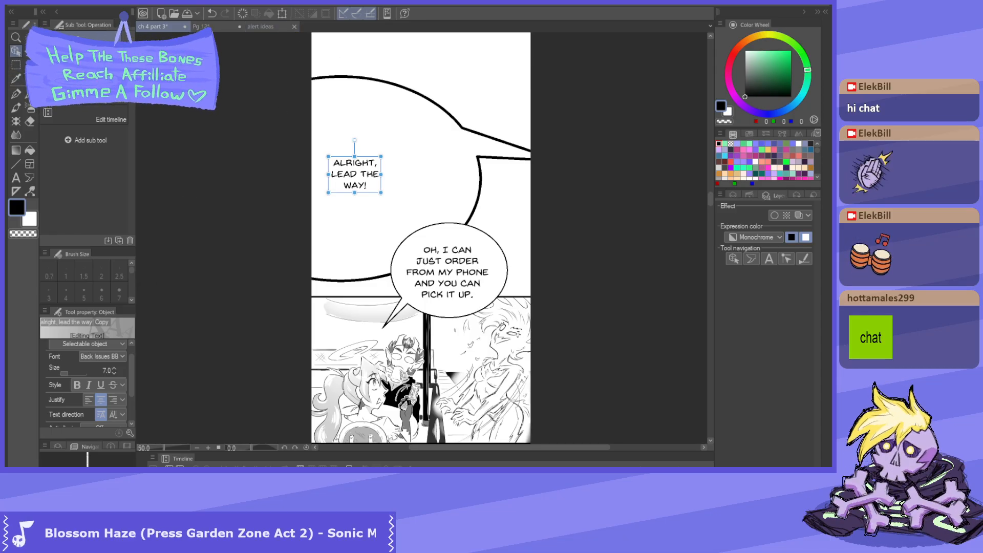
- Scale the "ALRIGHT, LEAD THE WAY!" balloon down and move it with its text above the "OH, I CAN JUST ORDER" balloon
drag(374, 132, 443, 131)
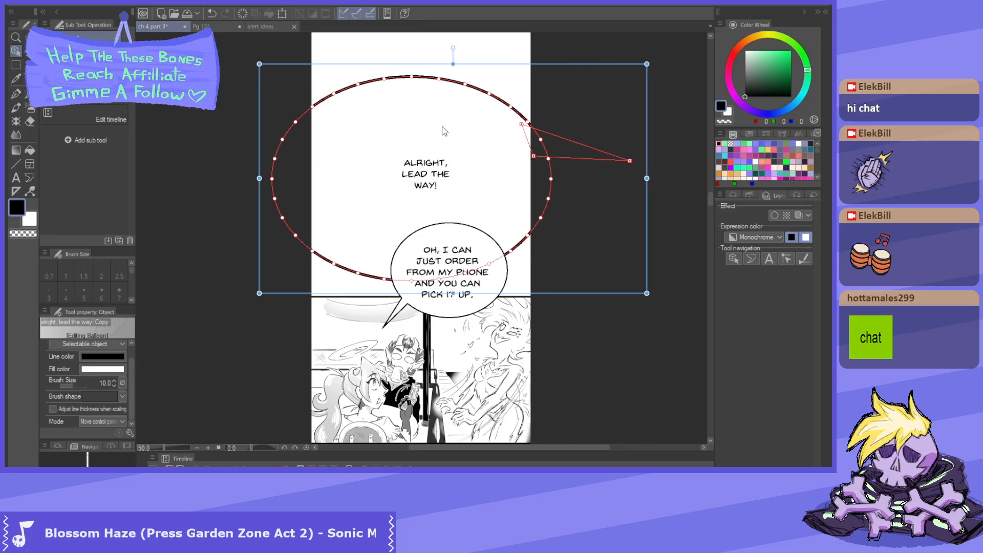
mouse_move(431, 177)
mouse_down()
mouse_move(411, 182)
mouse_move(419, 183)
mouse_up()
click(368, 148)
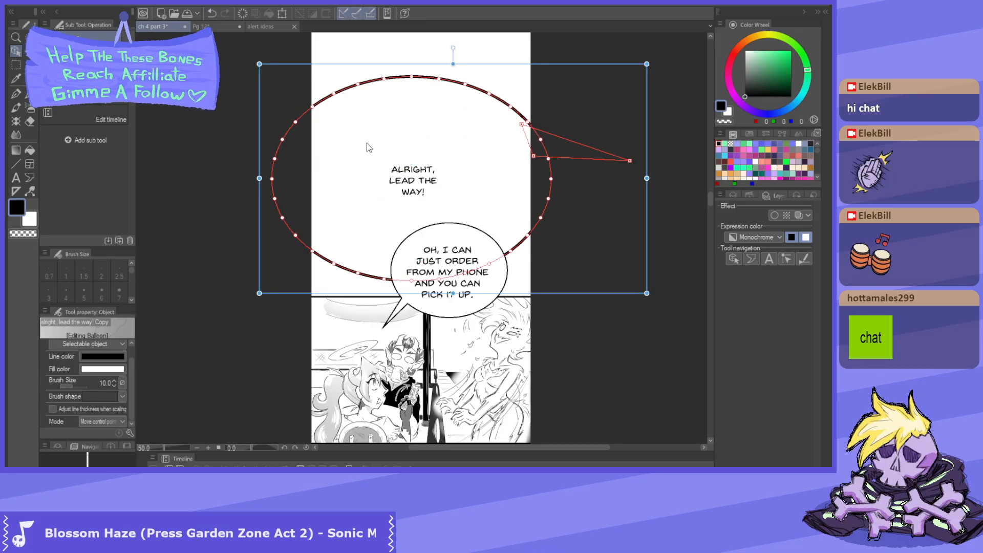
drag(257, 63, 411, 143)
drag(493, 180, 357, 123)
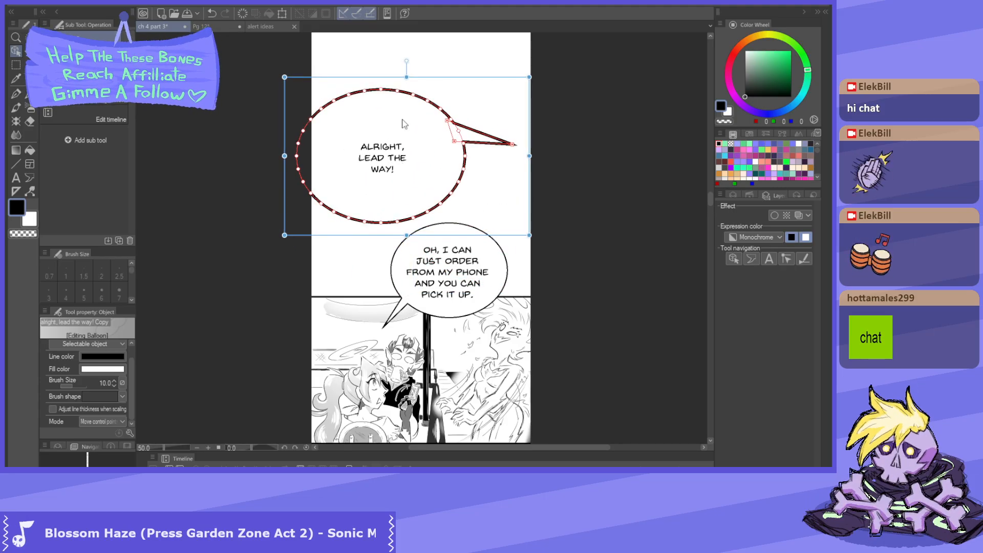
- Center the "ALRIGHT, LEAD THE WAY!" text within its balloon and turn on the text's anti-aliasing
scroll(402, 122, up, 3)
click(373, 187)
drag(372, 188, 379, 178)
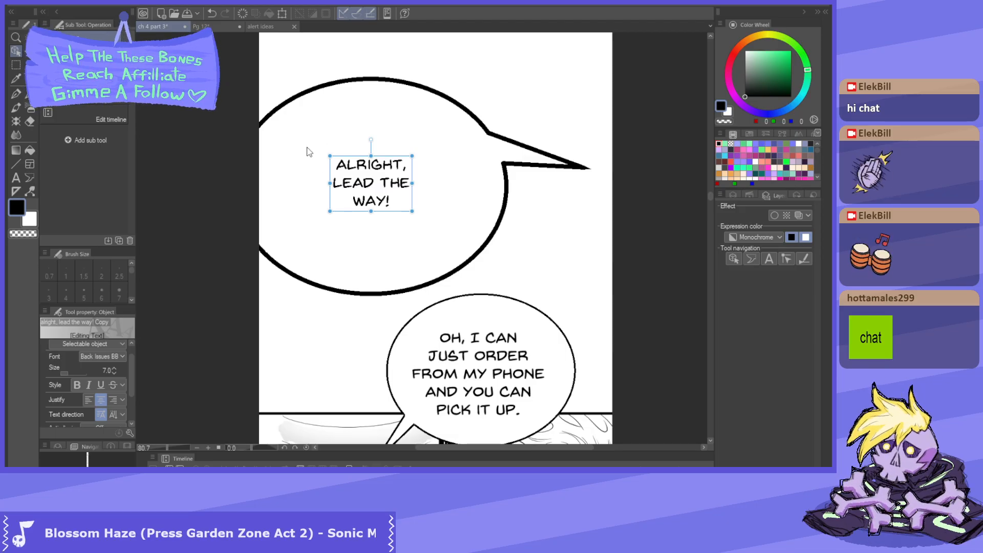
drag(372, 184, 371, 183)
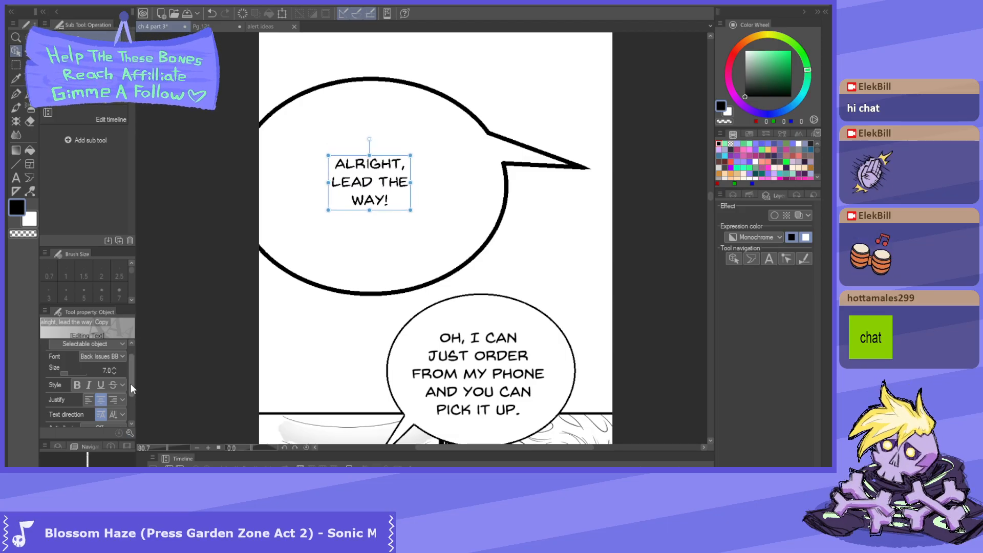
scroll(123, 389, down, 3)
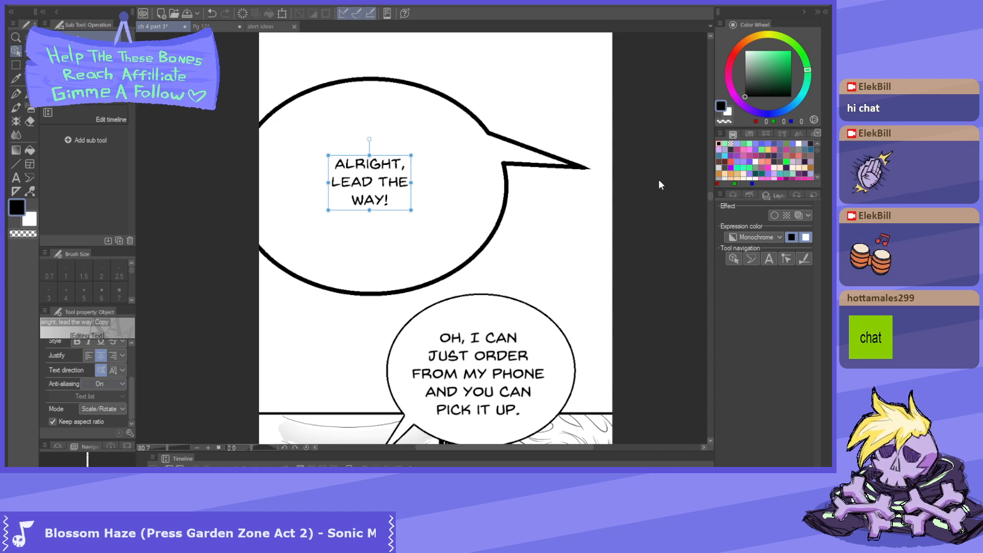
- Set the "ALRIGHT, LEAD THE WAY!" balloon's outline brush size to 4 and scale the balloon down closer to its text
click(435, 134)
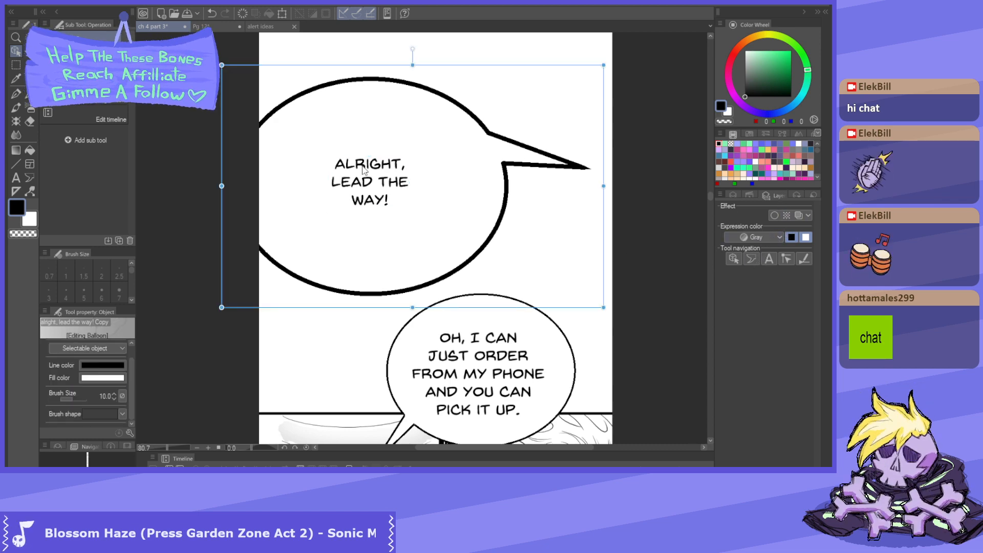
scroll(386, 143, down, 2)
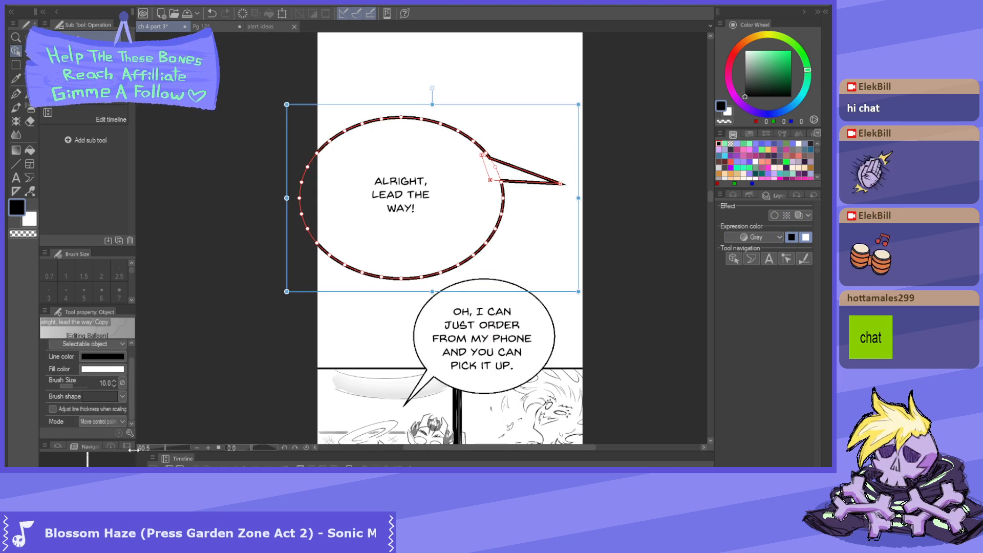
click(108, 383)
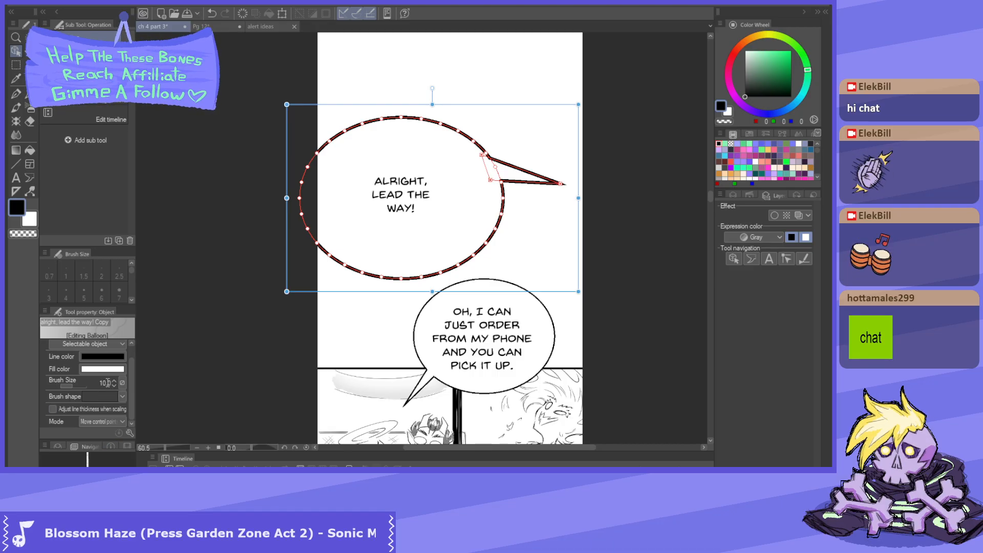
text(4)
key(Return)
scroll(285, 103, down, 4)
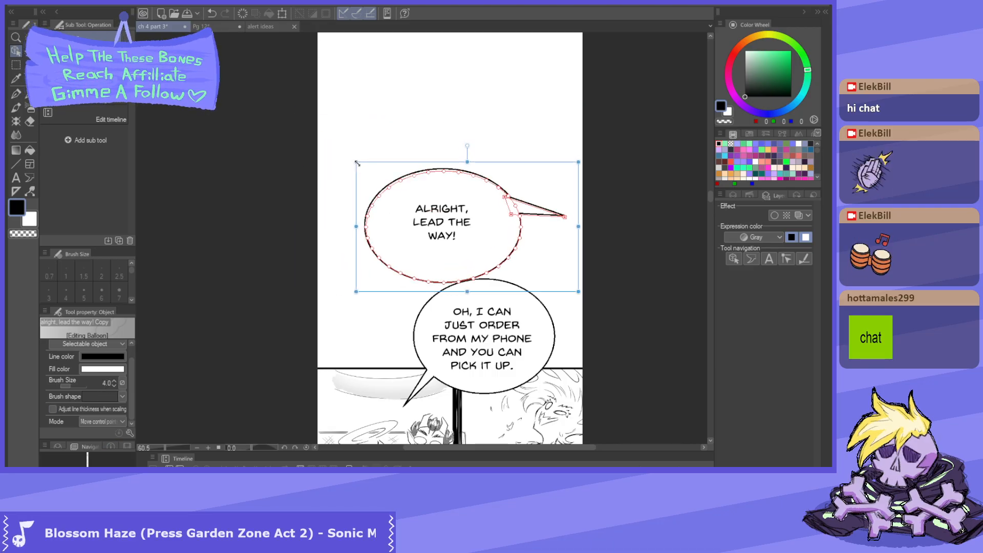
scroll(402, 157, up, 3)
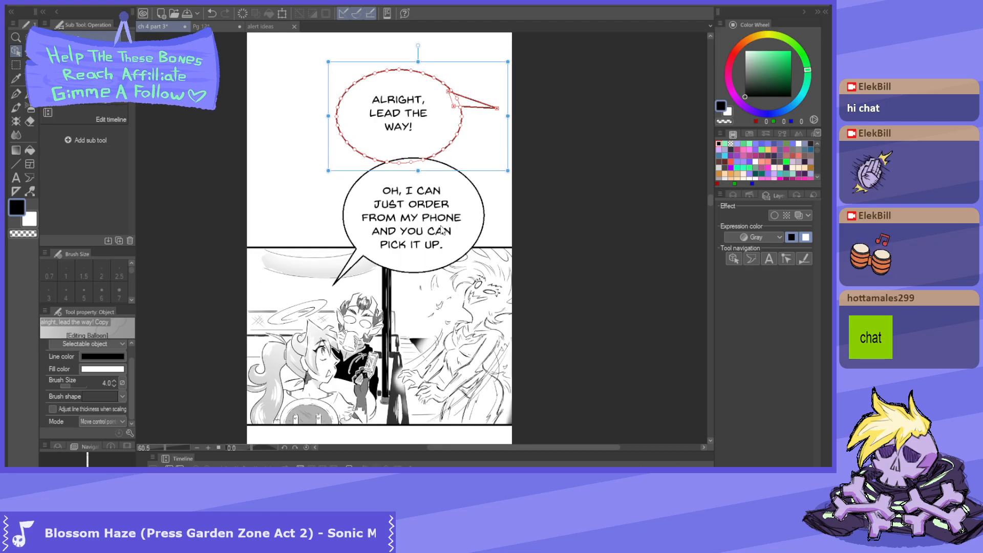
- Move the "OH, I CAN JUST ORDER" balloon left over the seated characters and raise the "ALRIGHT, LEAD THE WAY!" balloon clear of it
click(389, 254)
drag(388, 255, 332, 248)
drag(429, 182, 432, 161)
click(433, 160)
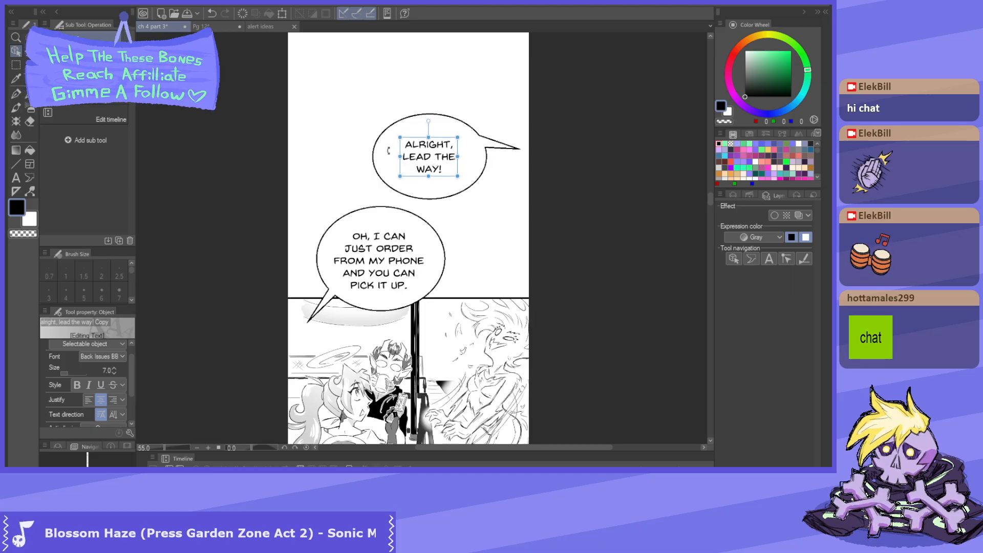
- Shrink the "ALRIGHT, LEAD THE WAY!" balloon to fit tightly and recenter its text
click(390, 149)
drag(362, 101, 387, 118)
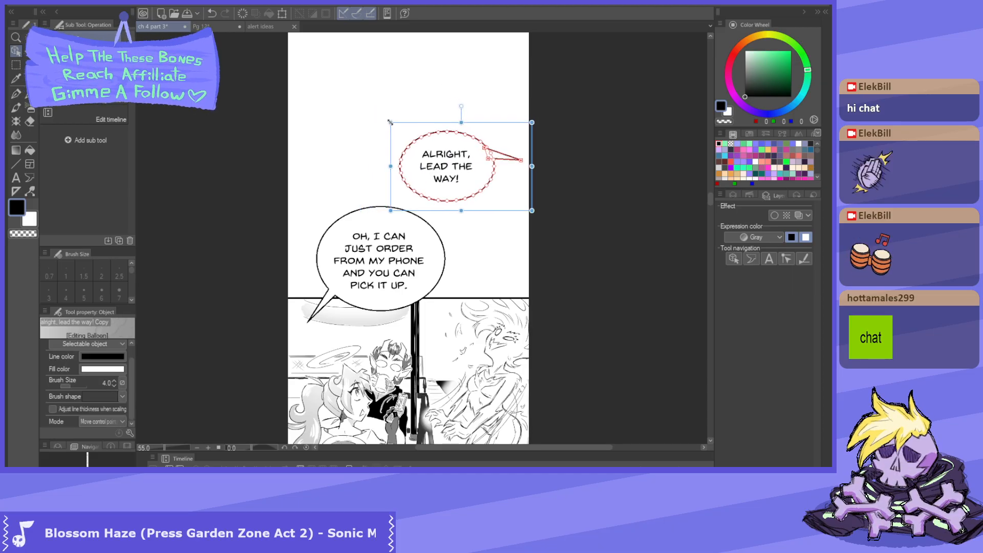
scroll(451, 174, up, 4)
click(460, 180)
drag(458, 177, 456, 174)
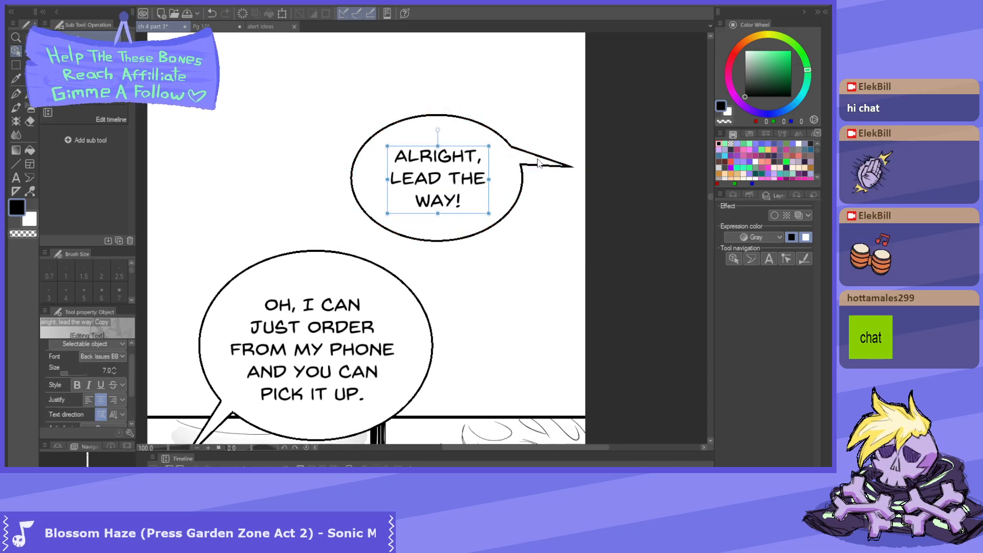
- Swing the "ALRIGHT, LEAD THE WAY!" balloon's tail to its underside, pointing down toward the flame-haired character, and adjust the tail's base points
drag(538, 161, 499, 234)
drag(558, 226, 560, 210)
scroll(446, 128, down, 1)
drag(523, 131, 429, 152)
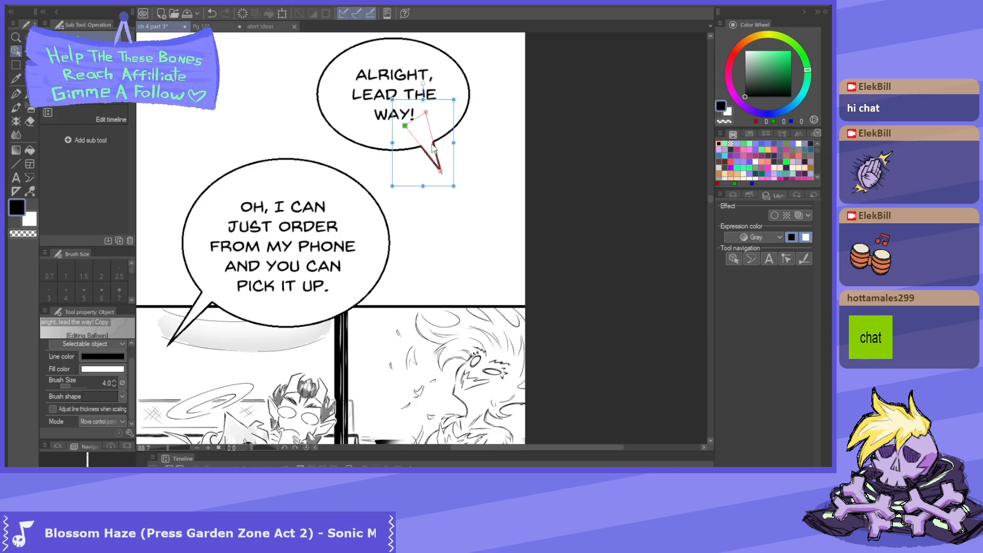
drag(424, 114, 424, 123)
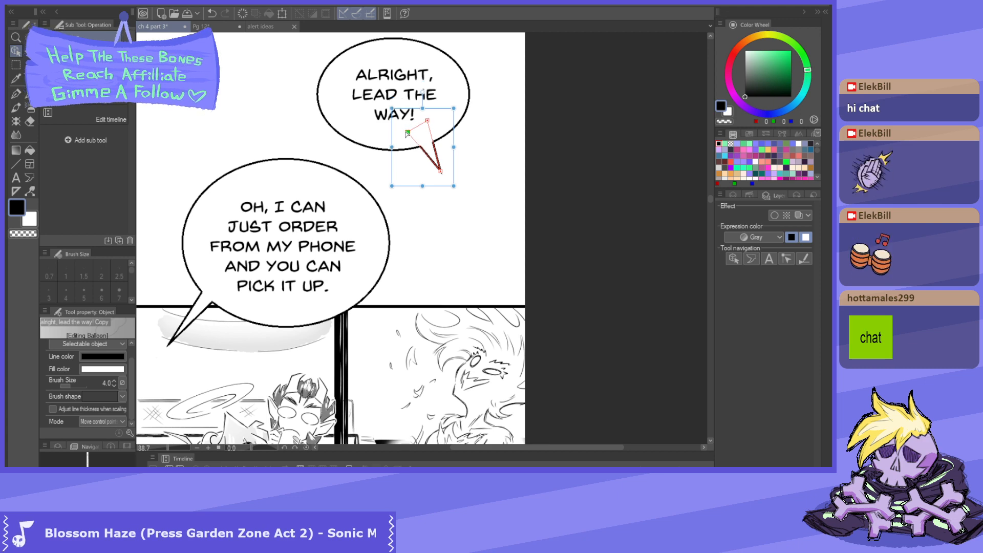
scroll(298, 191, down, 3)
scroll(244, 335, up, 3)
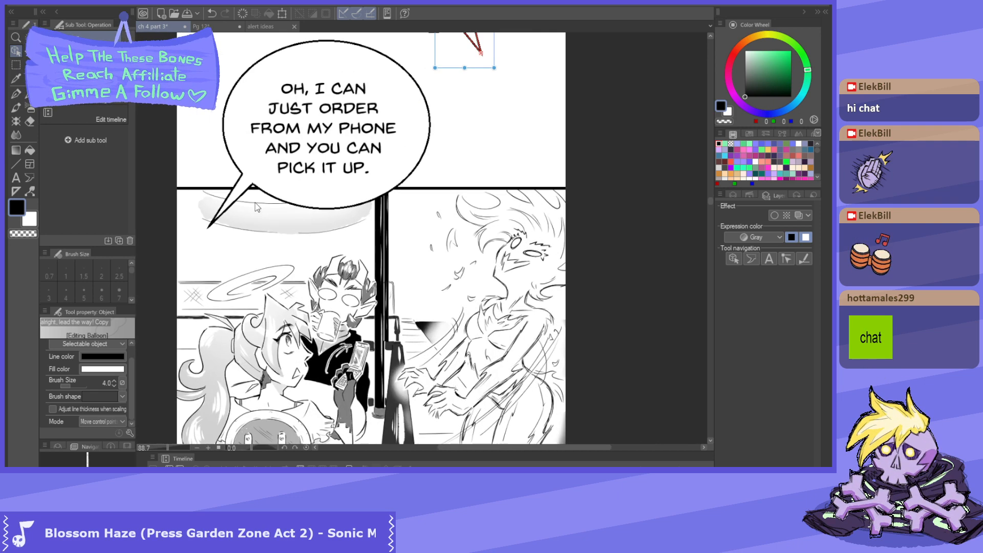
- Slide the "OH, I CAN JUST ORDER" balloon's tail along its underside, pointing down toward the seated characters, and adjust its tip and base point
drag(238, 194, 284, 209)
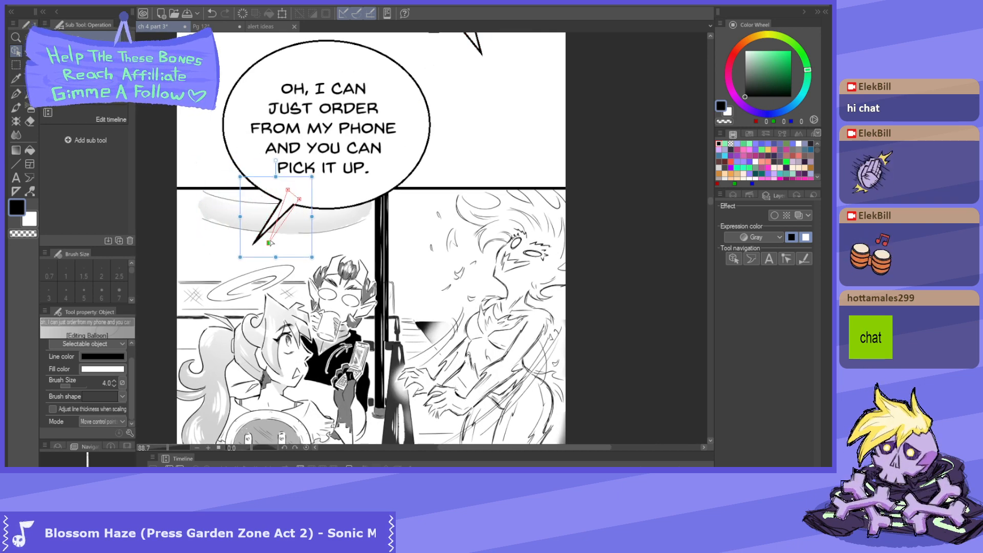
drag(255, 242, 281, 244)
drag(287, 190, 300, 195)
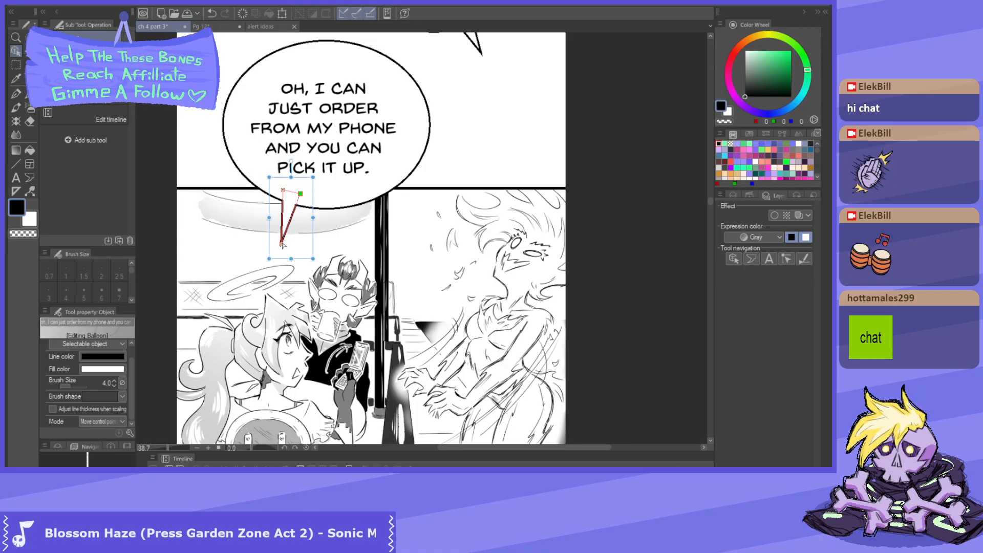
scroll(251, 192, down, 2)
scroll(250, 192, down, 4)
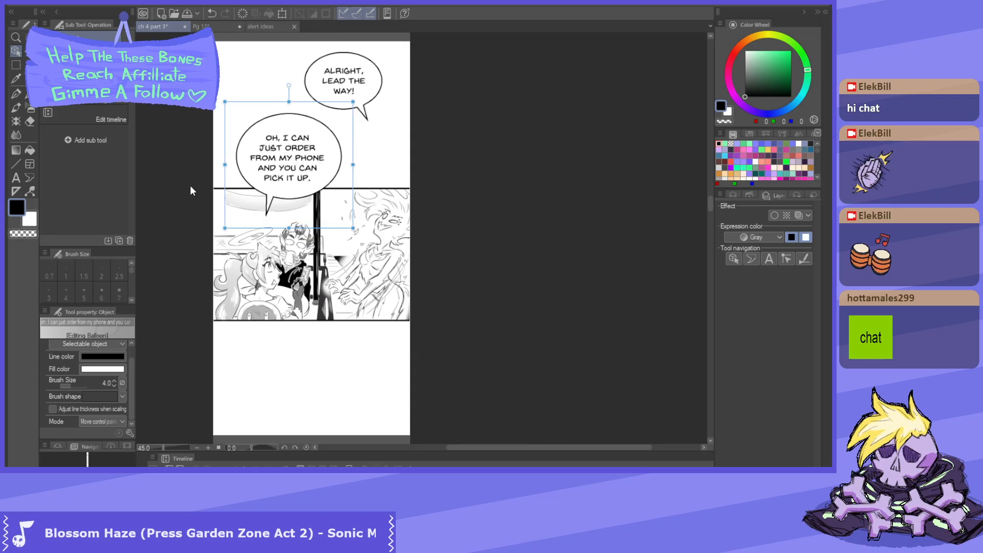
- Check both balloons above the seated characters, select the "ALRIGHT, LEAD THE WAY!" balloon and save the comic file
scroll(191, 186, down, 5)
scroll(308, 114, up, 7)
scroll(438, 208, down, 3)
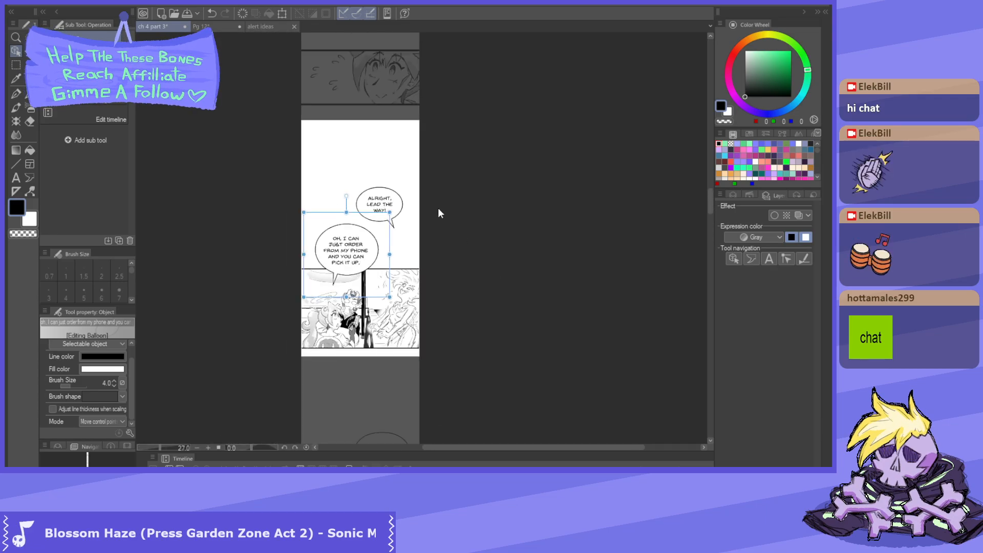
scroll(366, 188, up, 6)
click(366, 188)
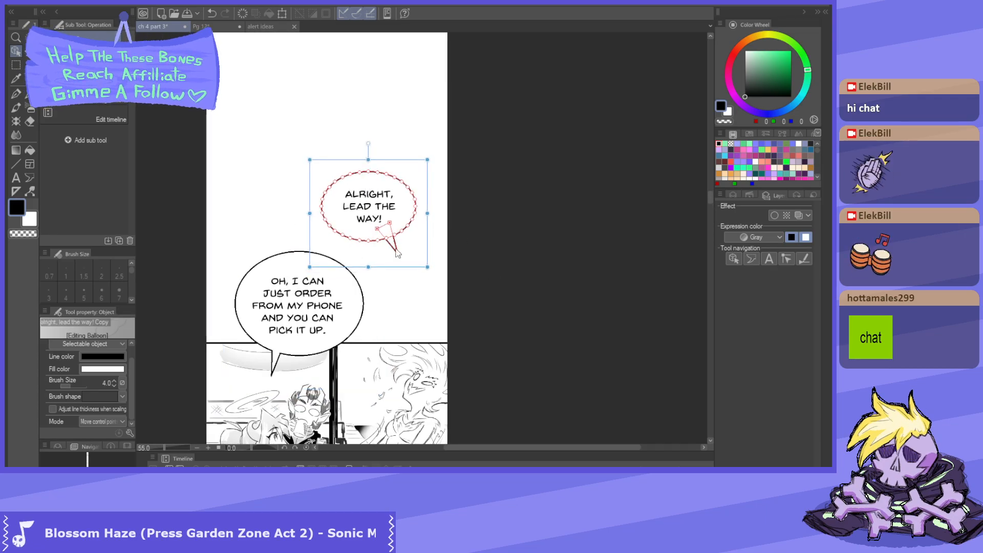
scroll(400, 302, up, 3)
click(393, 220)
scroll(401, 222, down, 5)
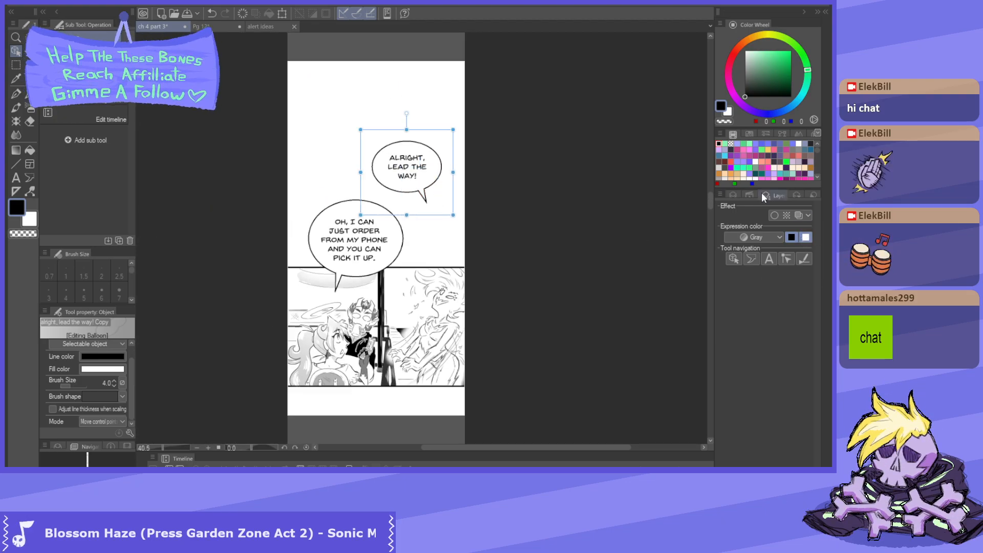
key(ctrl+s)
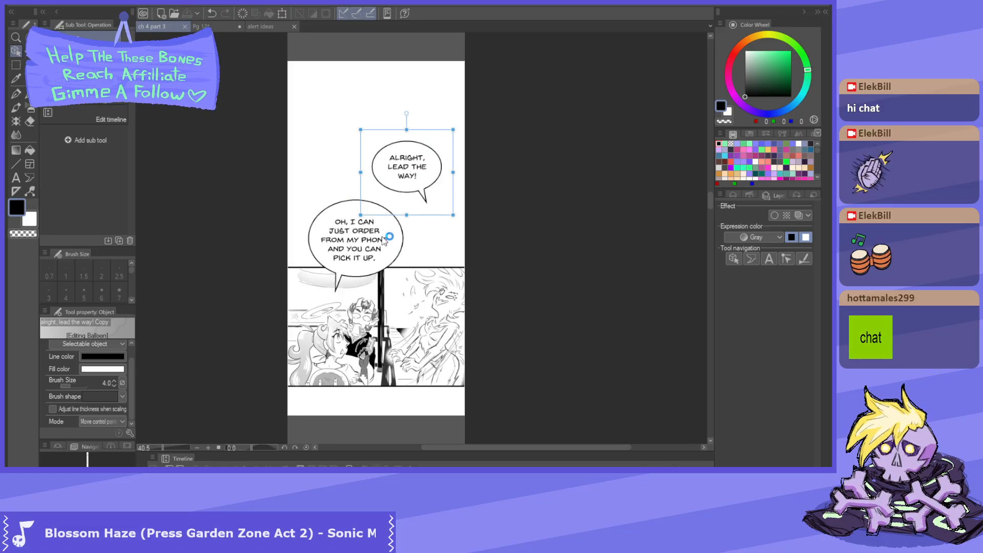
- Look over the lettering on the other pages of the strip, from the "Y-YES." panel to the "UUH WELL..." balloon
scroll(393, 238, down, 4)
scroll(393, 238, down, 4)
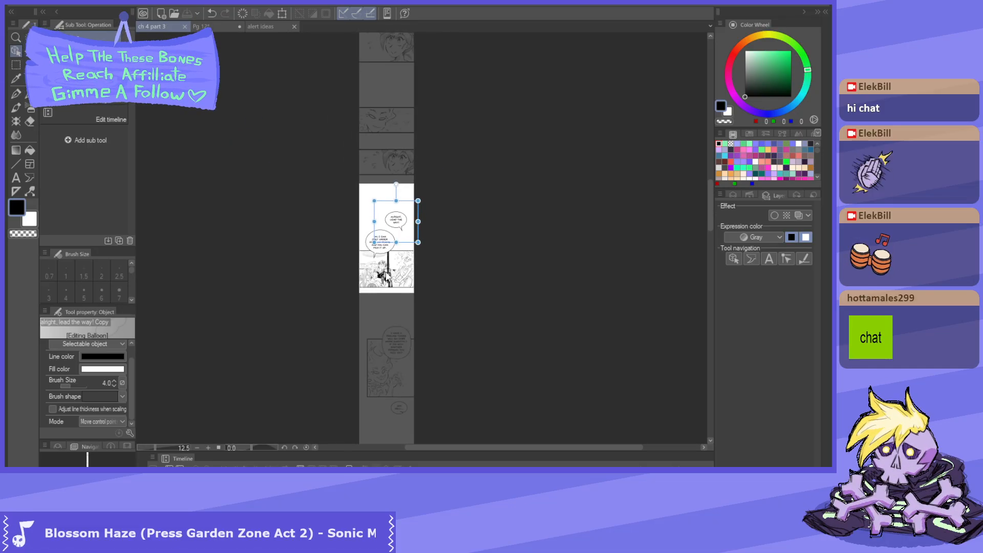
scroll(383, 150, up, 3)
scroll(408, 127, up, 8)
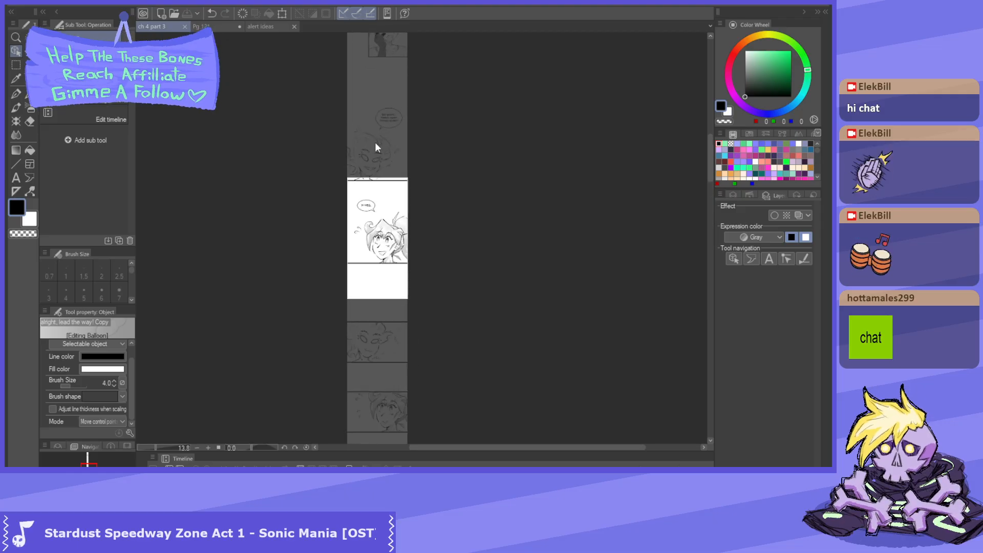
scroll(378, 210, up, 3)
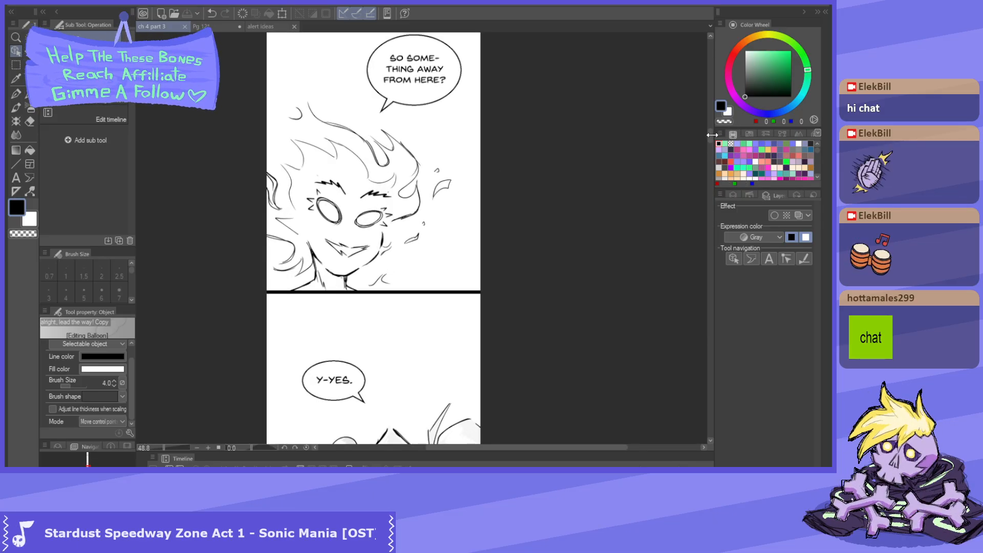
drag(711, 136, 709, 223)
scroll(513, 214, up, 1)
scroll(441, 226, down, 2)
scroll(438, 223, up, 2)
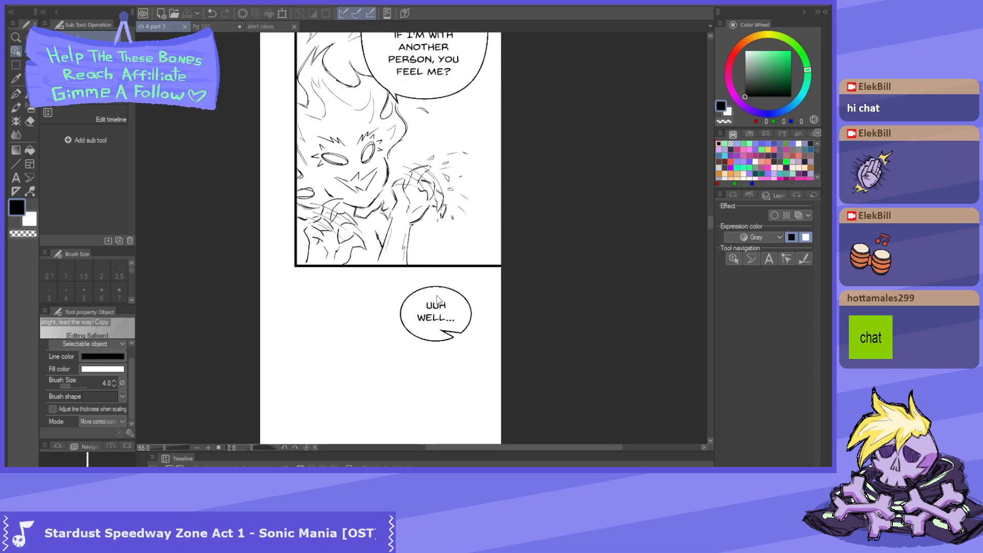
- Move the "UUH WELL..." balloon up over the lower border of the flame-haired character's panel and adjust its tail points
click(429, 297)
drag(429, 298, 423, 266)
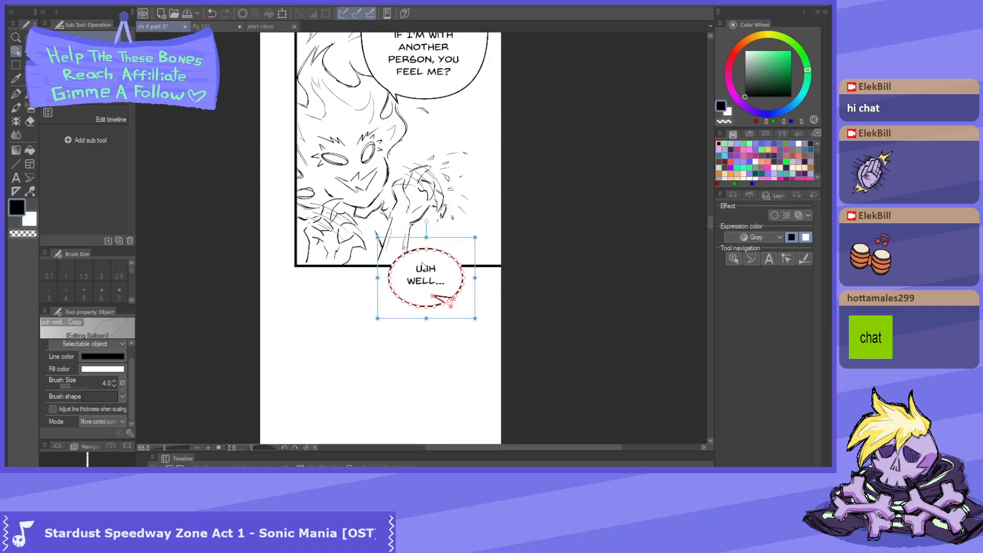
scroll(433, 292, up, 2)
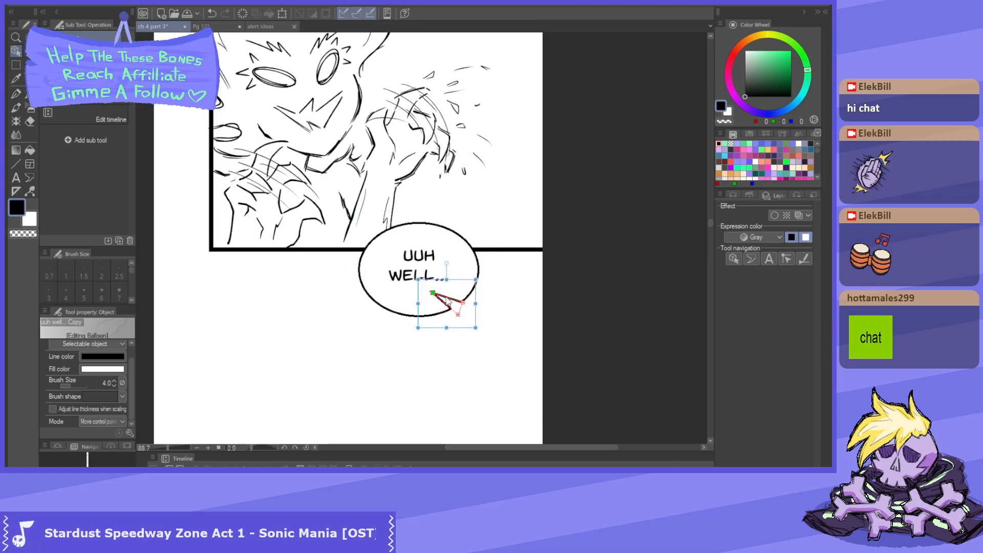
drag(458, 315, 464, 301)
click(350, 314)
click(418, 263)
scroll(404, 320, down, 4)
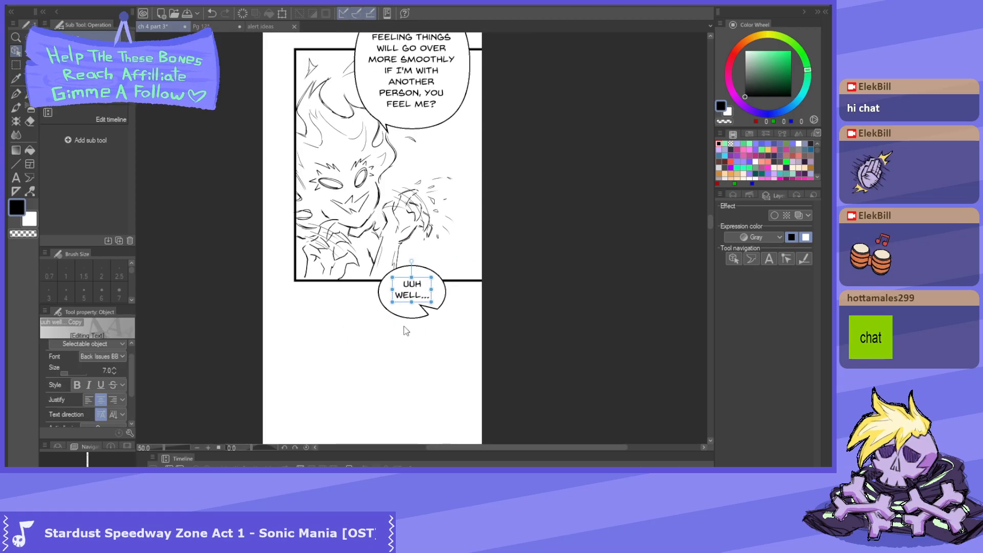
- Move the "I HAVE A FEELING" balloon's tail from its lower-left edge to the middle of its underside, pointing down
drag(403, 51, 397, 182)
scroll(397, 182, up, 2)
click(402, 174)
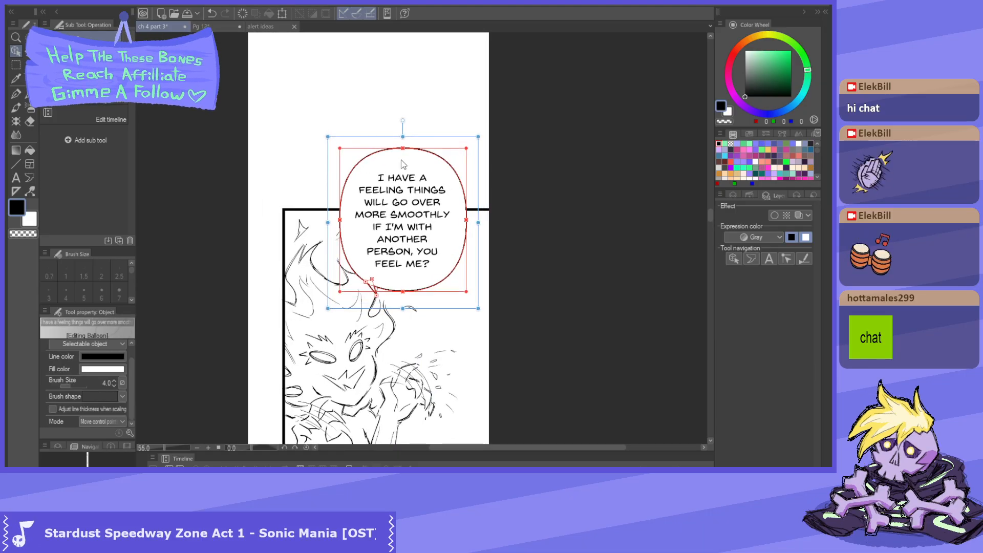
scroll(397, 297, up, 6)
scroll(392, 298, down, 3)
drag(392, 298, 472, 165)
scroll(430, 156, up, 3)
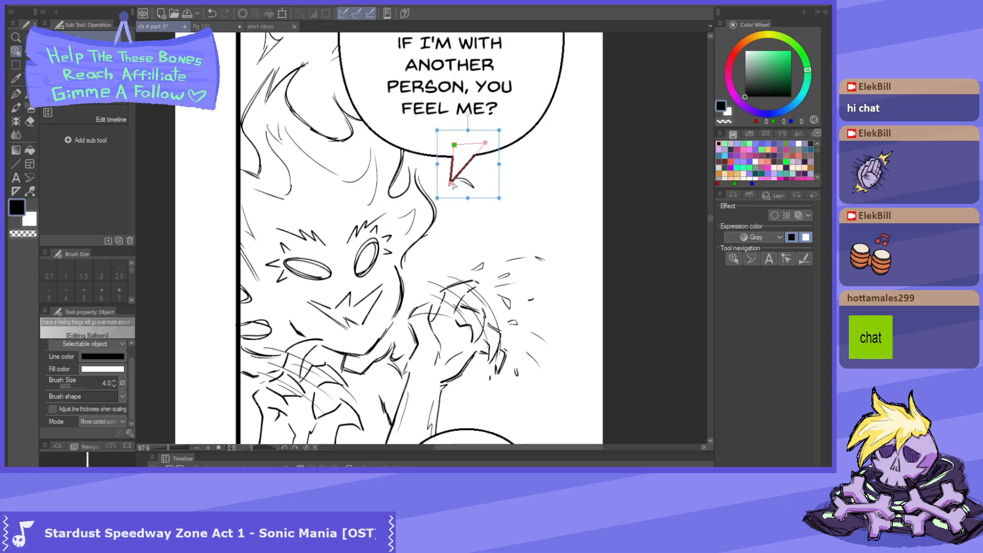
- Refine the "I HAVE A FEELING" balloon's tail by angling its tip toward the flame-haired character and shifting its base point
drag(434, 188, 430, 180)
drag(442, 137, 443, 135)
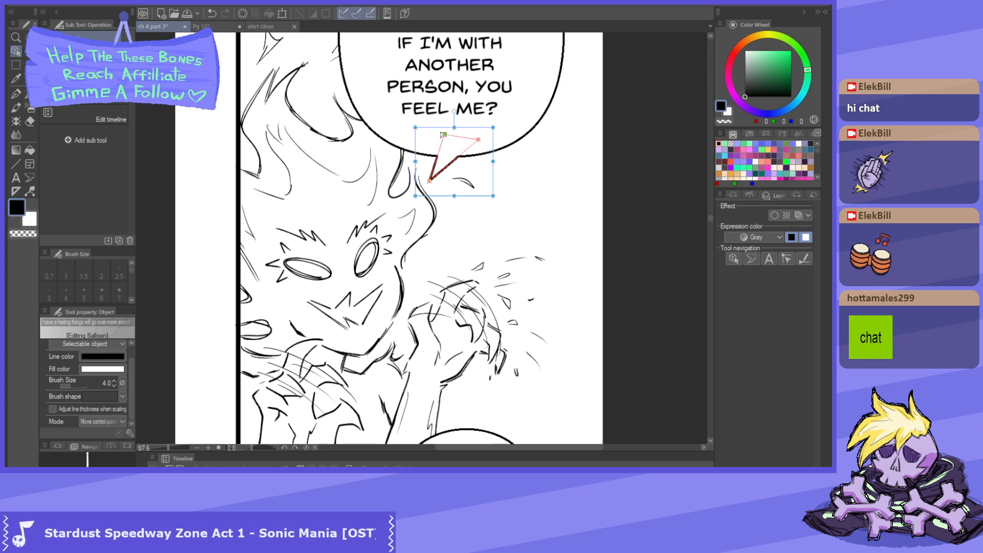
scroll(521, 218, up, 2)
scroll(491, 210, down, 3)
scroll(472, 203, up, 4)
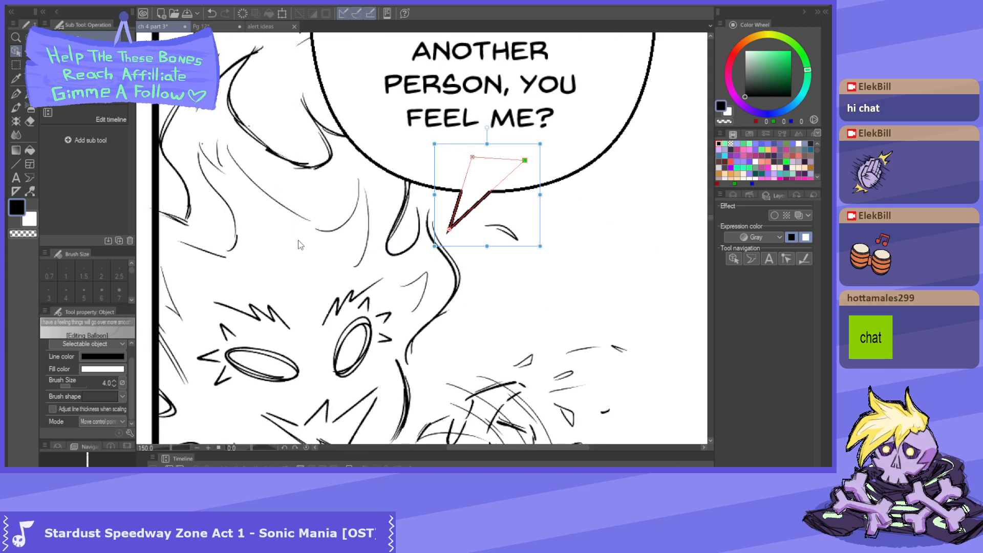
scroll(479, 197, up, 2)
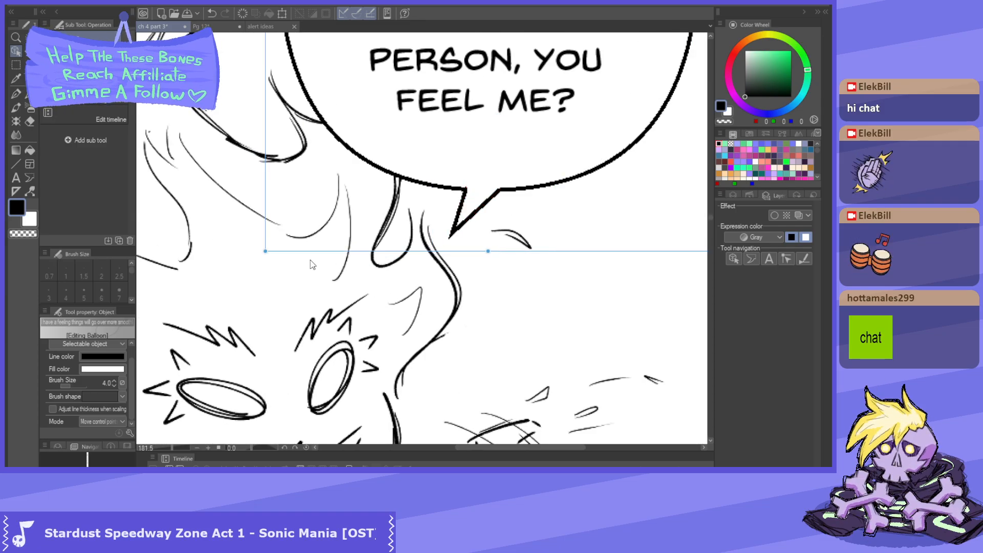
scroll(293, 220, down, 6)
scroll(294, 221, up, 1)
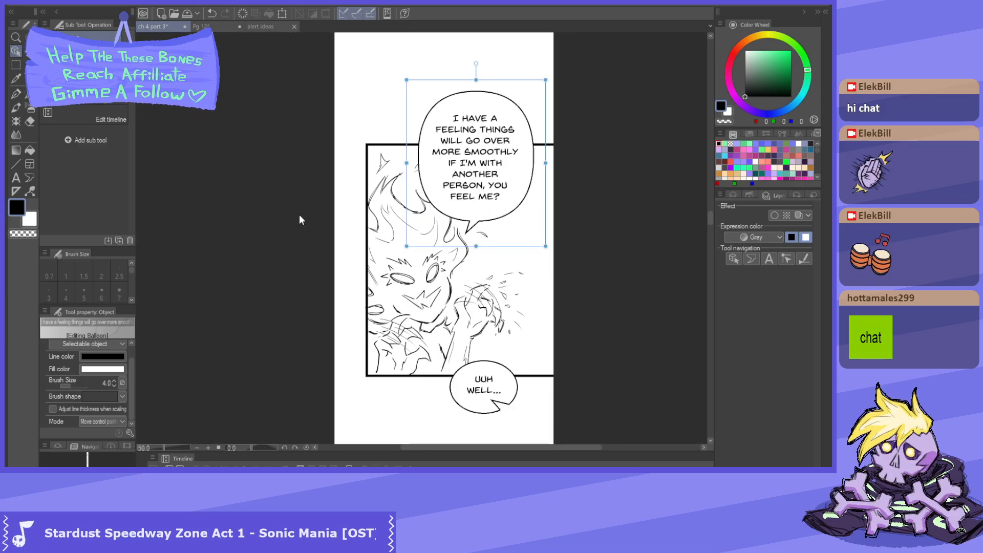
- Show the layer list, deselect the "I HAVE A FEELING" balloon and save the comic file
click(733, 195)
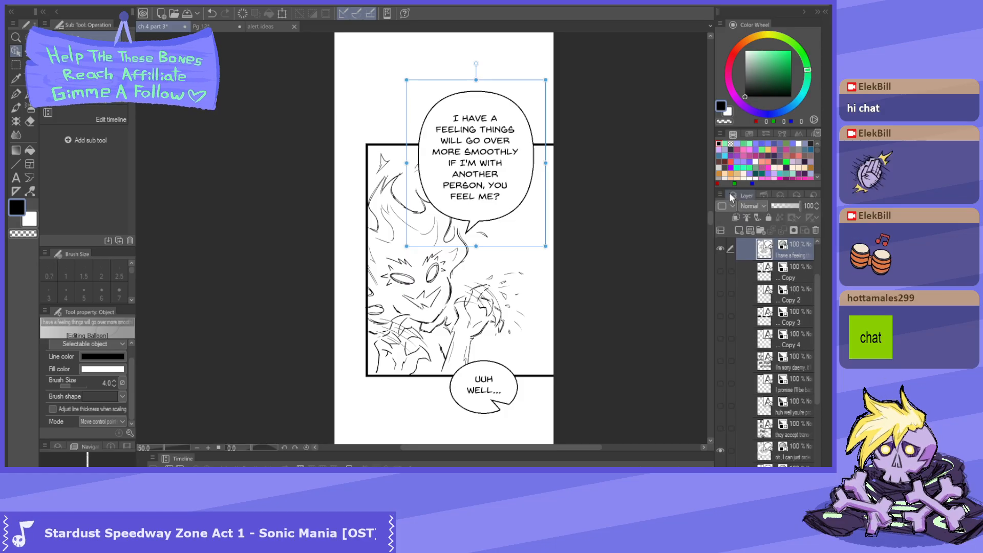
scroll(262, 214, down, 2)
scroll(430, 205, up, 1)
click(345, 265)
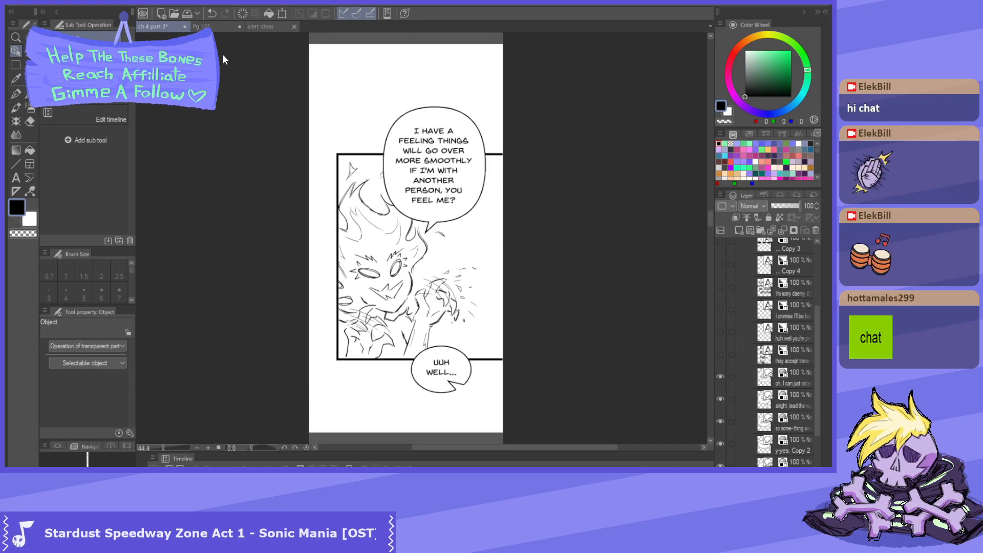
click(188, 13)
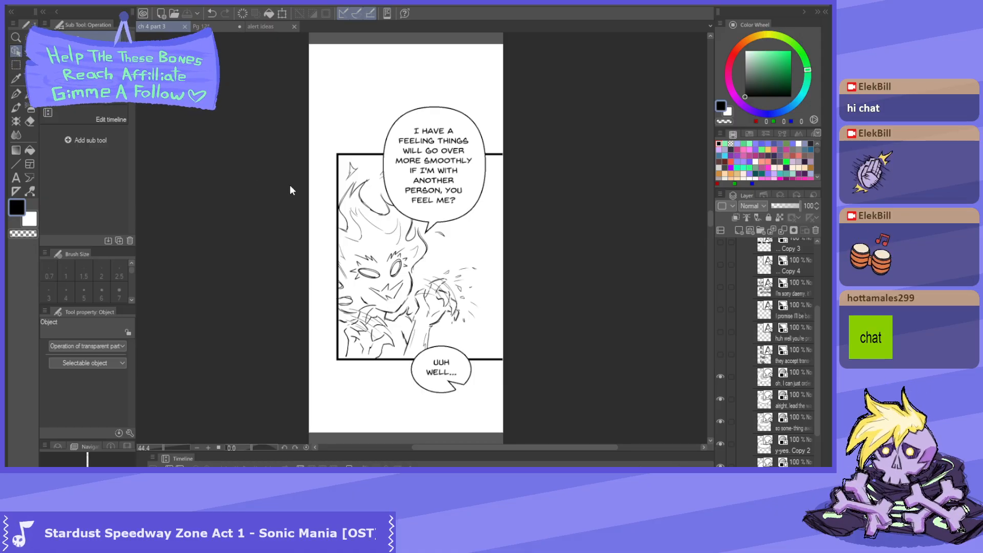
- Try long Thought balloon tails from the "I HAVE A FEELING" balloon down across the flame-haired character's face, and undo them
key(t)
key(t)
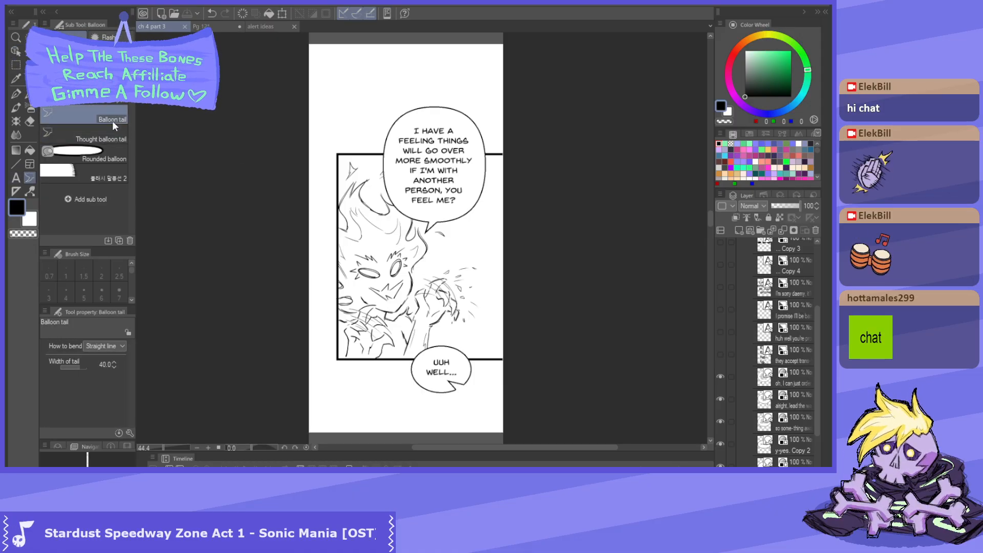
click(126, 135)
scroll(429, 210, up, 2)
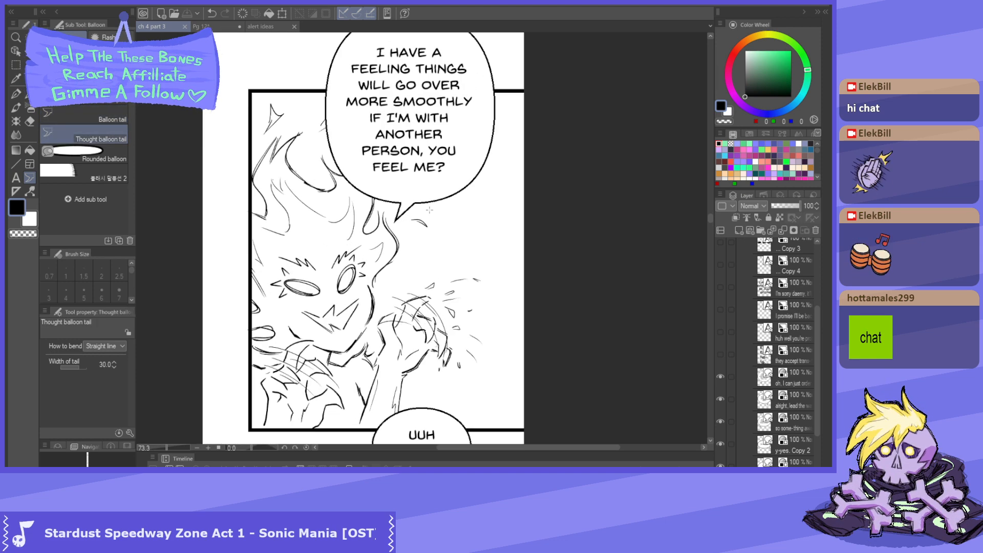
drag(427, 252, 426, 263)
drag(430, 196, 350, 324)
key(ctrl+z)
drag(367, 189, 288, 282)
key(ctrl+z)
key(ctrl+z)
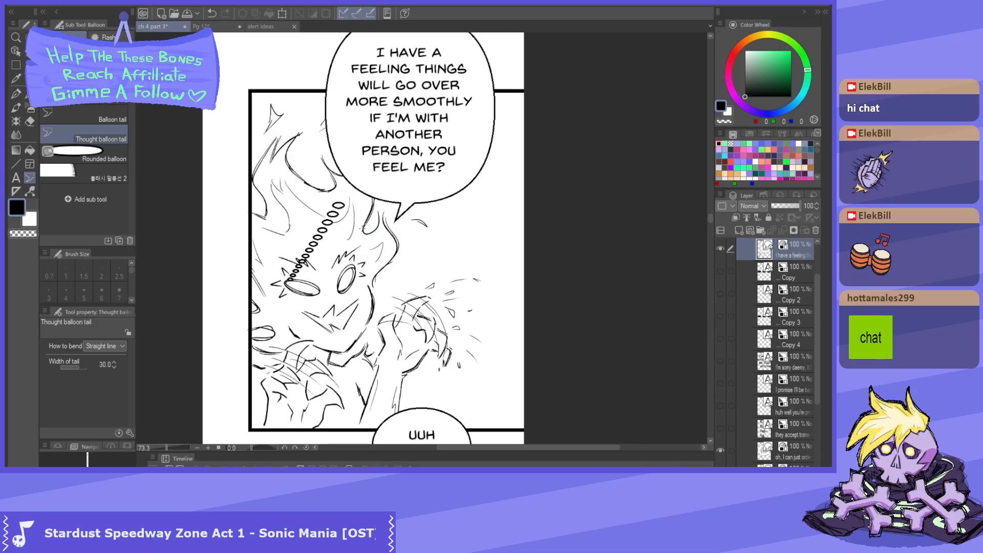
key(ctrl+z)
- Try shorter Thought balloon tails beside the speech tail of the "I HAVE A FEELING" balloon, and undo them
drag(357, 206, 336, 247)
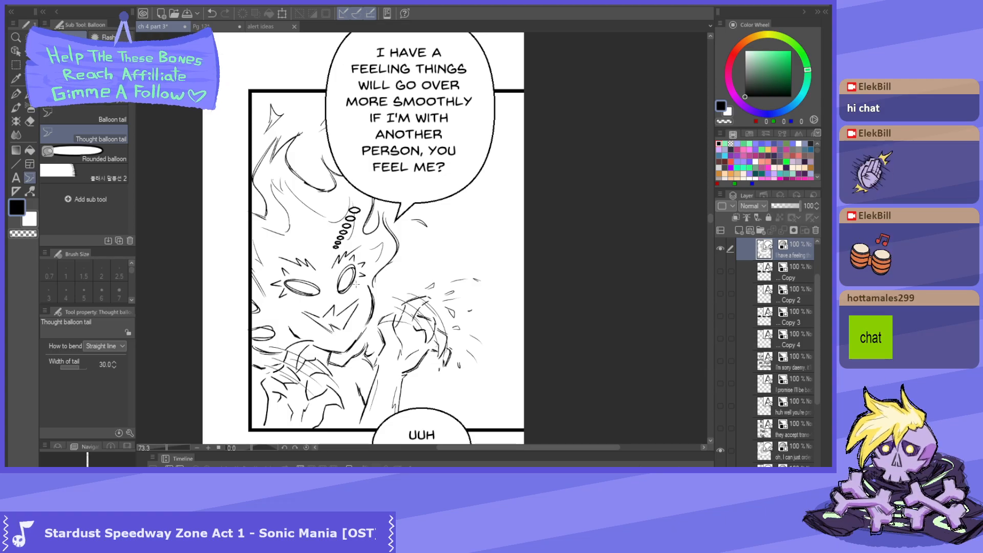
scroll(361, 208, up, 5)
key(ctrl+z)
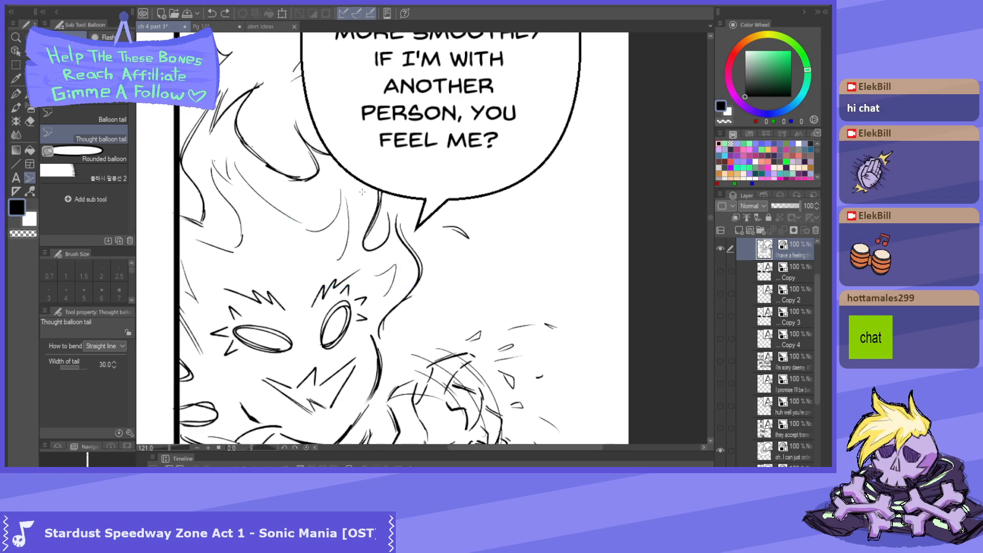
drag(324, 241, 318, 250)
scroll(372, 201, down, 8)
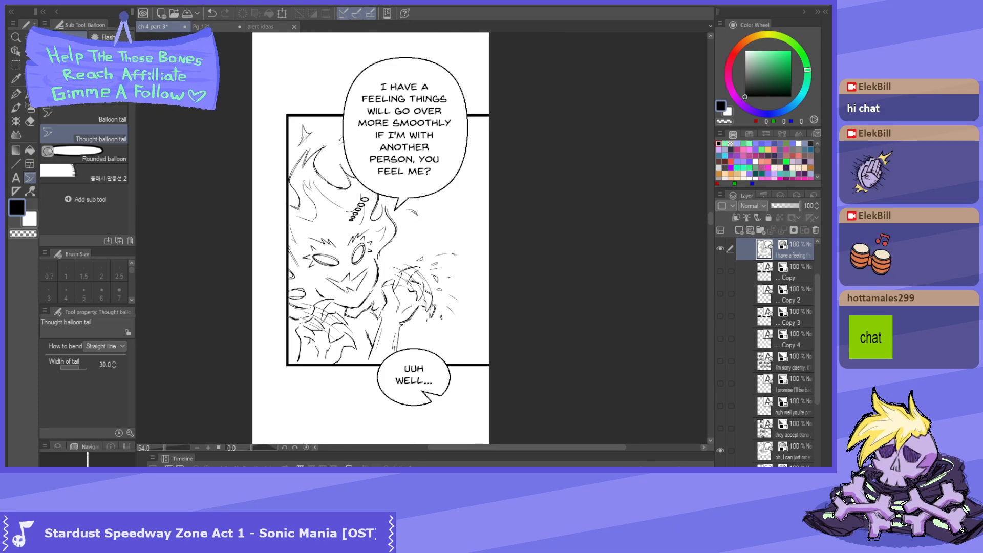
scroll(373, 200, up, 6)
scroll(342, 160, down, 4)
scroll(343, 160, up, 4)
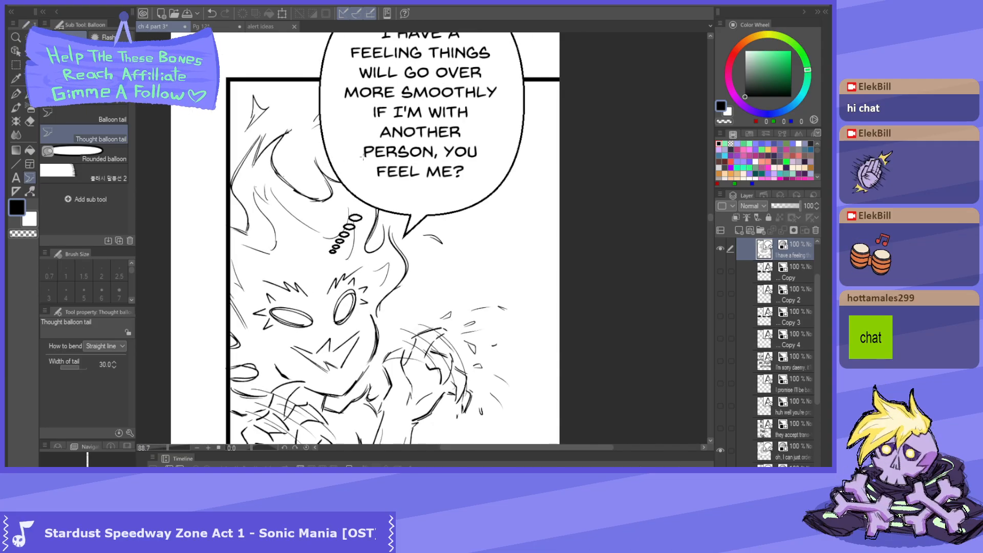
scroll(342, 160, up, 3)
scroll(343, 161, up, 2)
key(ctrl+z)
- Try one more Thought balloon tail trailing from the "I HAVE A FEELING" balloon's lower-left edge over the flame hair, and undo it
scroll(374, 199, down, 2)
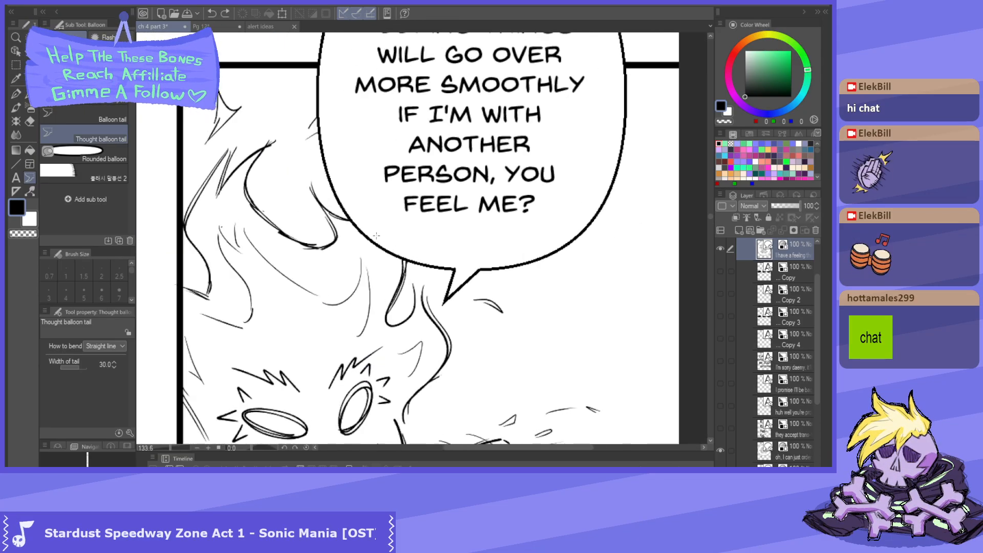
drag(315, 324, 316, 316)
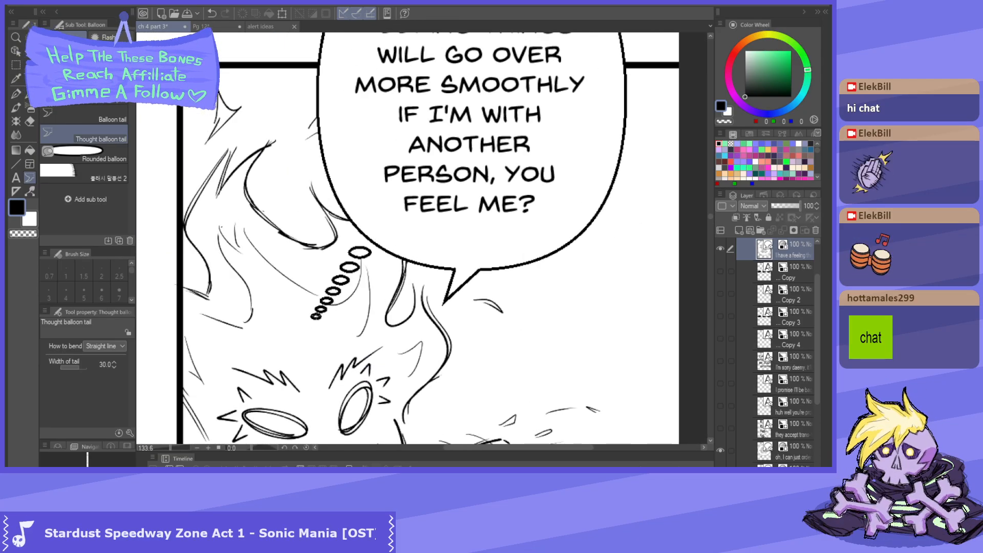
scroll(407, 161, down, 3)
scroll(404, 193, up, 2)
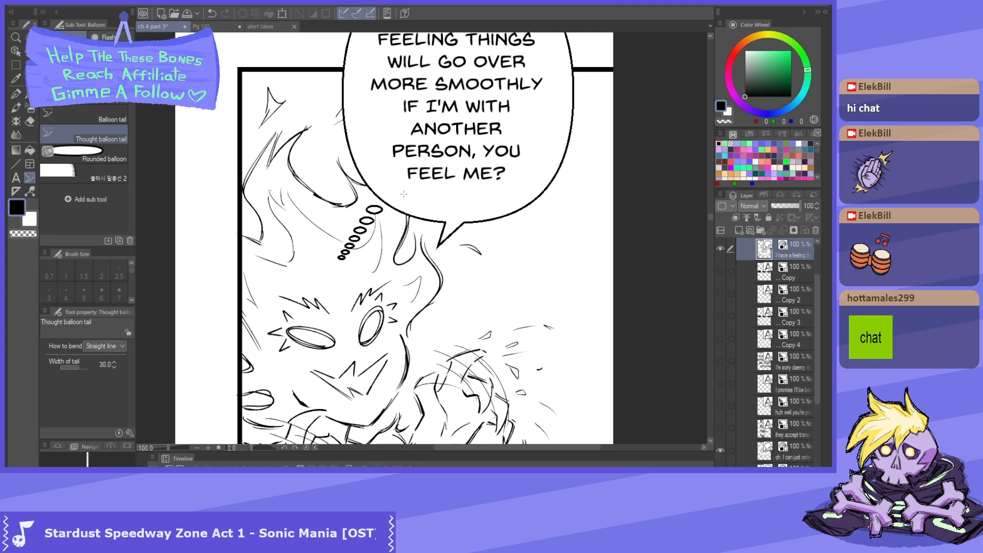
scroll(397, 163, down, 2)
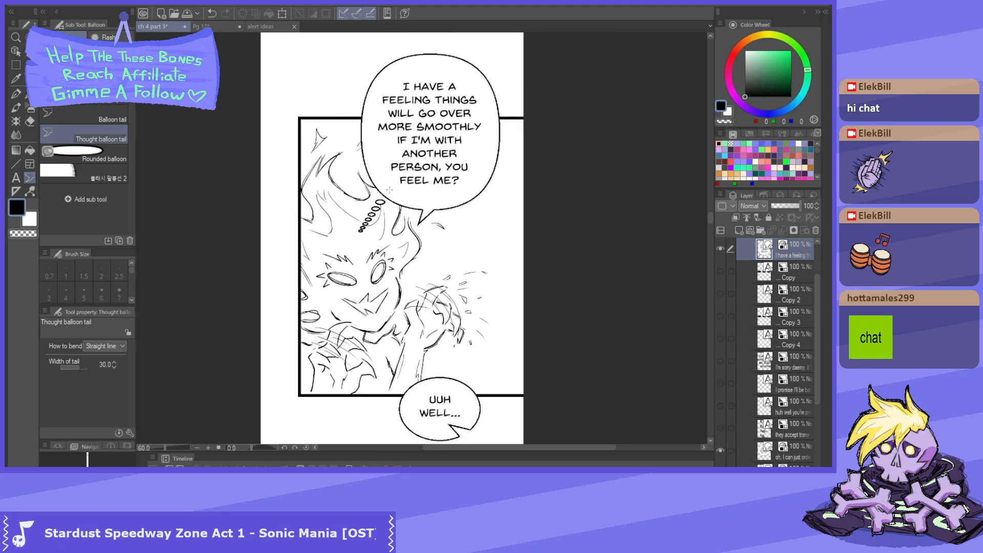
key(ctrl+z)
scroll(391, 179, down, 2)
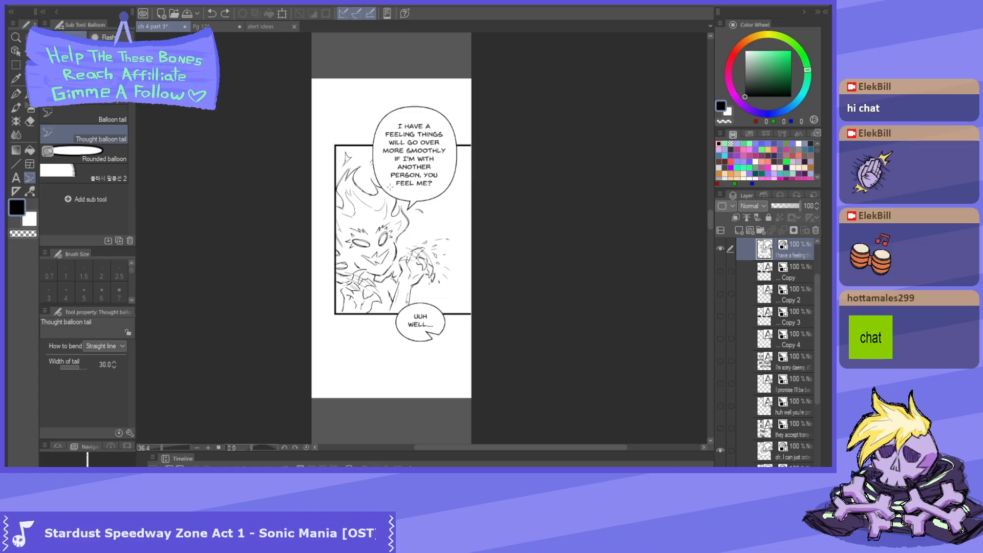
- Save the comic file
click(189, 14)
- Try a short Thought balloon tail down from the "I HAVE A FEELING" balloon's lower-left edge, and undo it
scroll(391, 180, up, 2)
scroll(403, 132, up, 2)
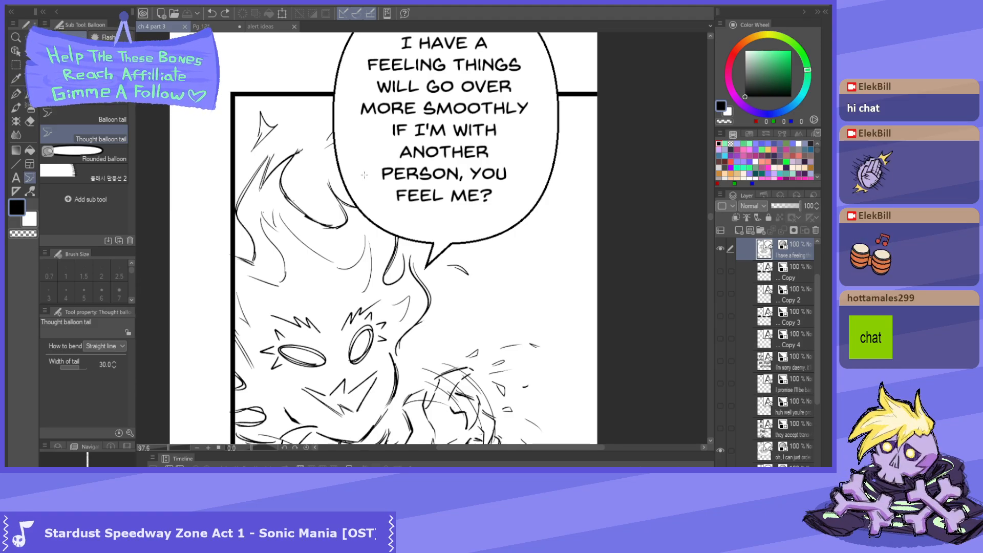
key(ctrl+plus)
drag(353, 304, 354, 305)
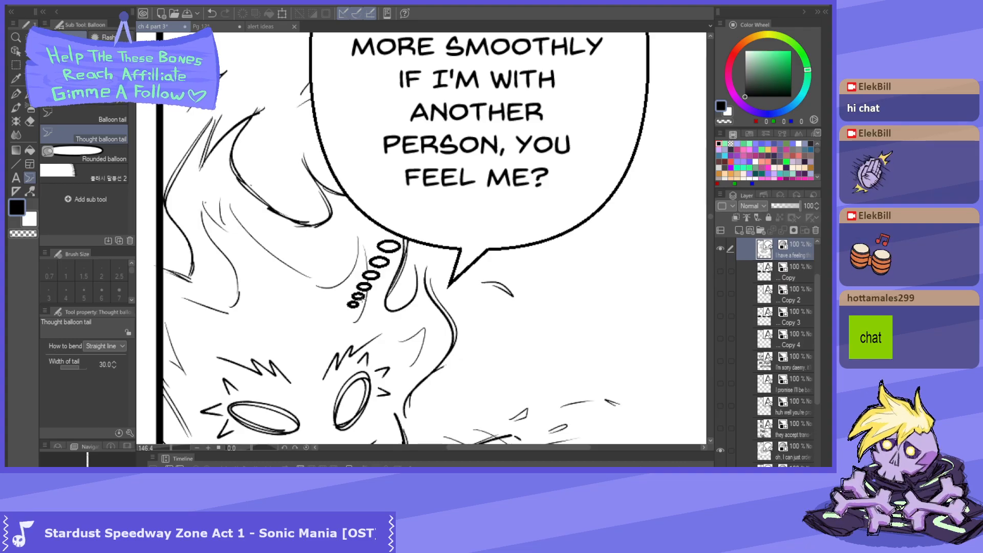
key(ctrl+z)
- Try several longer diagonal Thought balloon tails from the "I HAVE A FEELING" balloon toward the flame-haired character's brow, and undo them
drag(288, 323, 348, 288)
scroll(385, 249, up, 2)
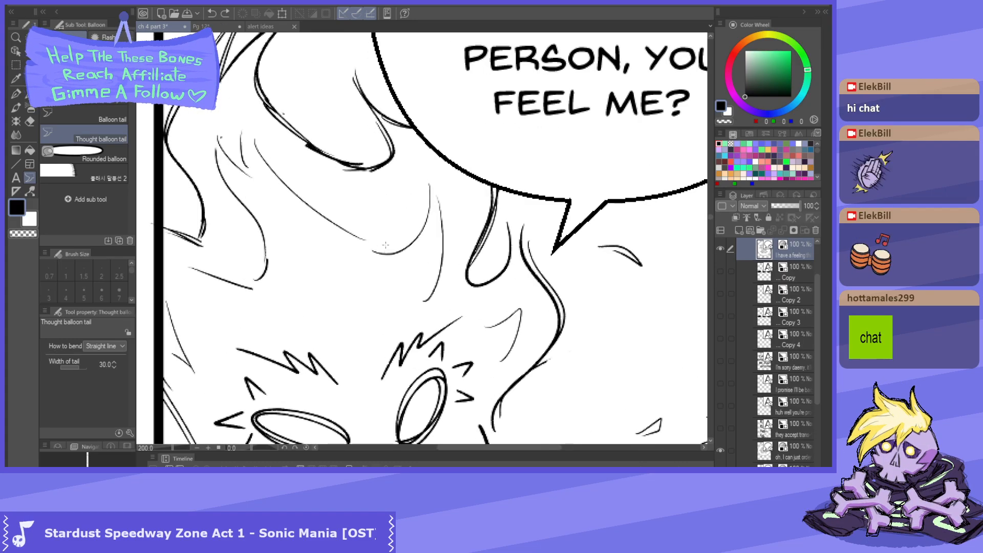
scroll(388, 205, down, 2)
drag(363, 253, 362, 254)
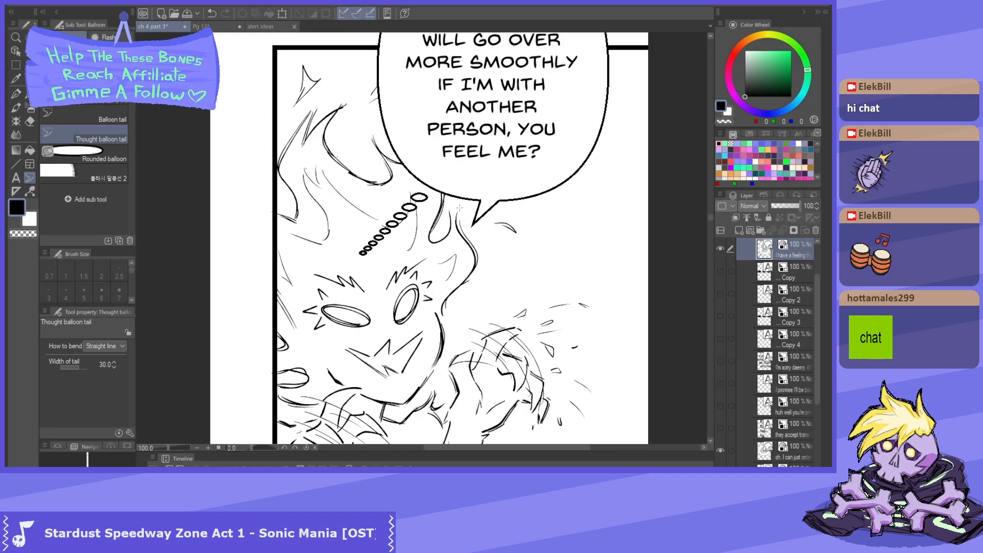
key(ctrl+z)
drag(426, 198, 391, 245)
click(351, 269)
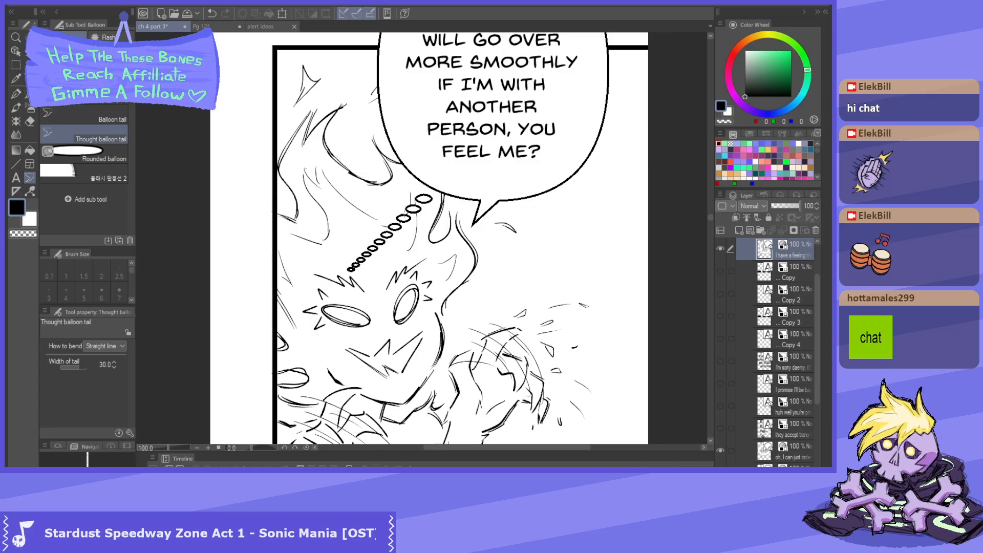
key(ctrl+z)
drag(427, 194, 367, 252)
key(ctrl+z)
- Try hand-drawing a rounded bump and a small thought bubble under the "I HAVE A FEELING" balloon with the Balloon pen, and undo them
scroll(481, 187, up, 2)
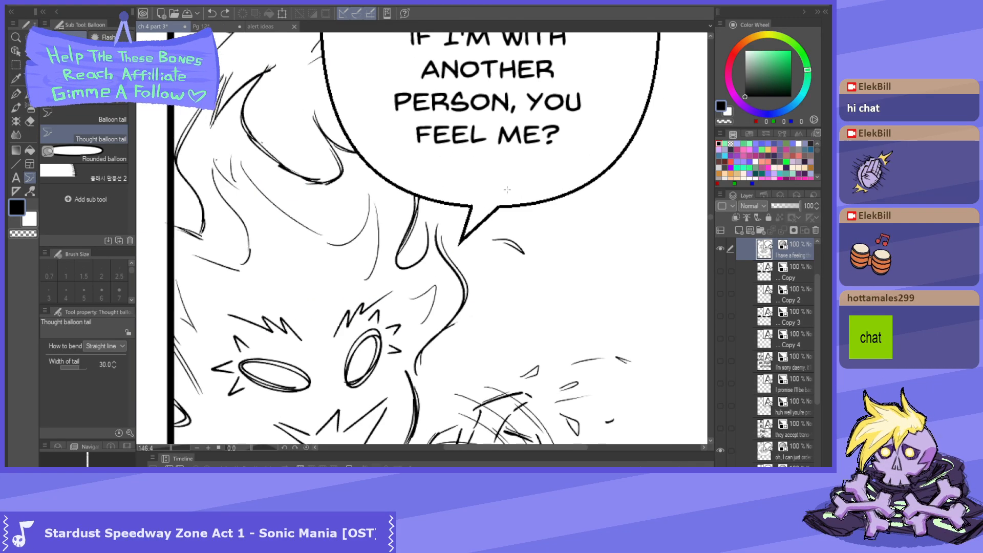
key(p)
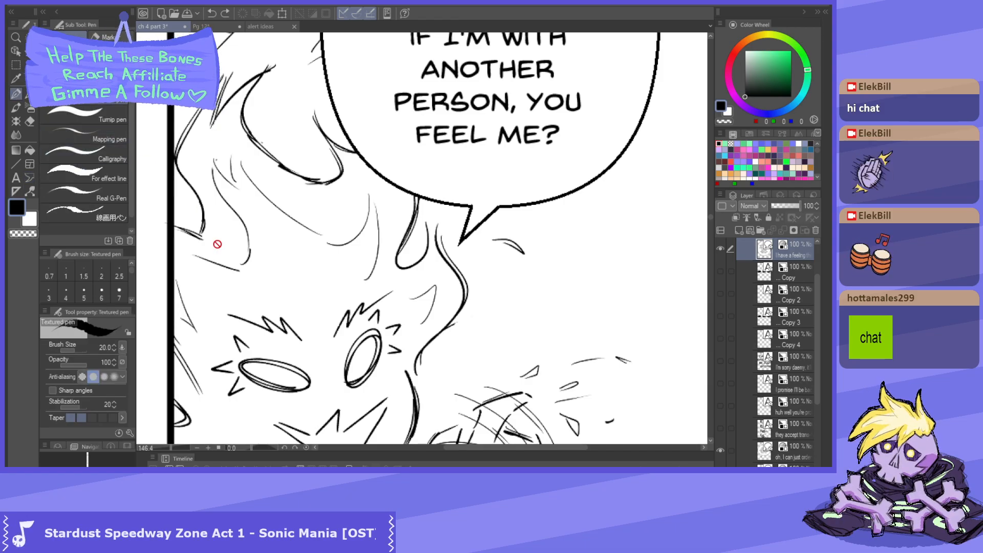
key(t)
key(t)
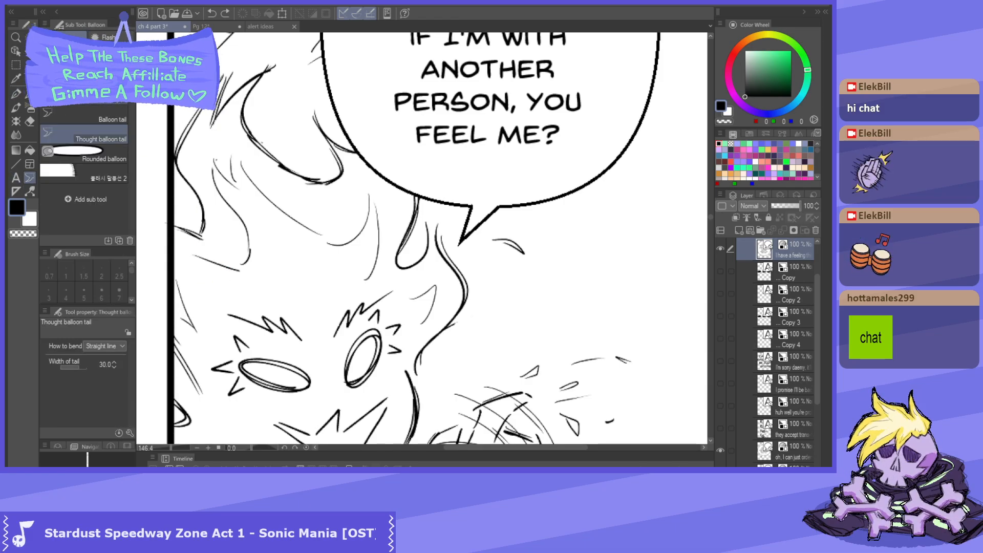
click(124, 119)
click(110, 99)
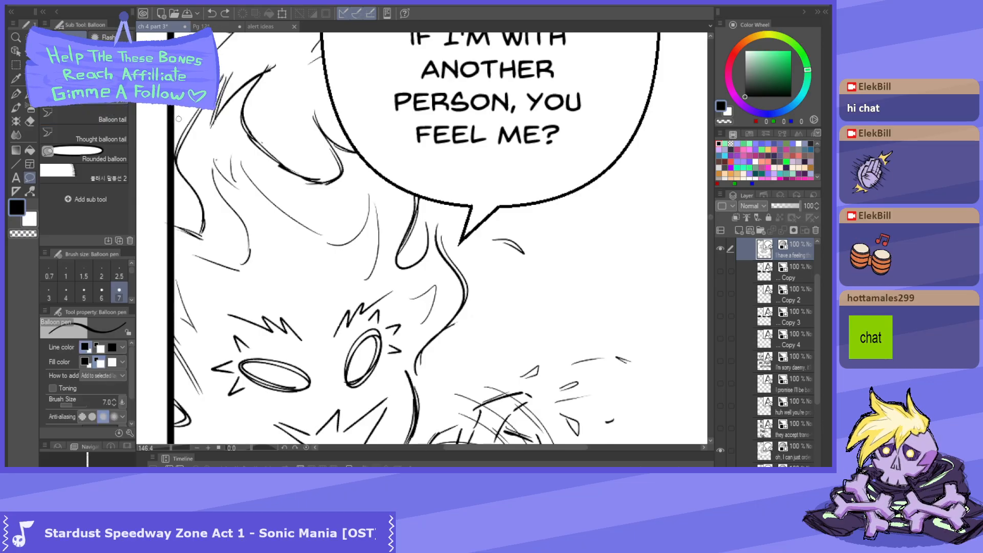
scroll(399, 180, up, 3)
mouse_move(420, 190)
mouse_down()
mouse_move(418, 202)
mouse_move(389, 163)
mouse_up()
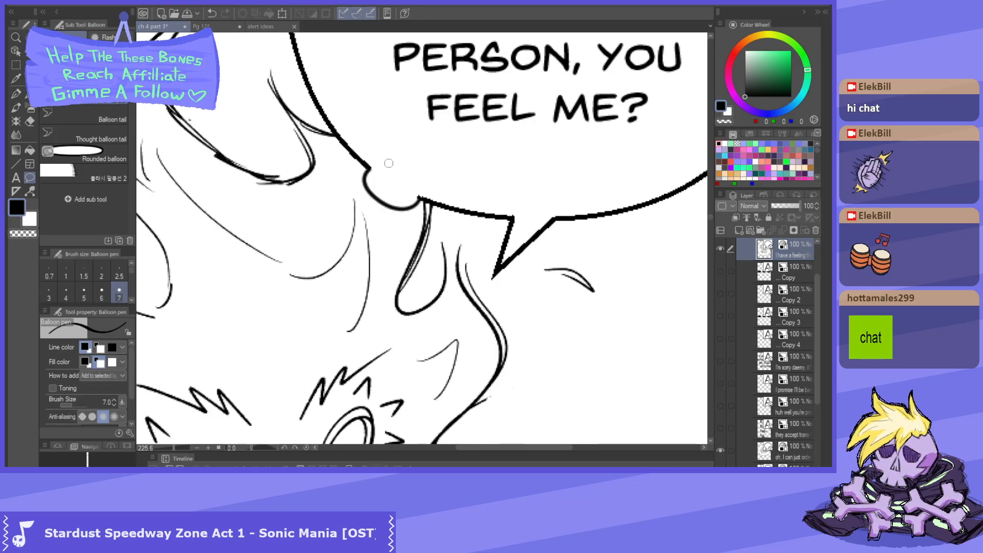
mouse_move(384, 249)
mouse_down()
mouse_move(364, 228)
mouse_move(385, 247)
mouse_move(510, 253)
mouse_move(484, 246)
mouse_up()
key(ctrl+z)
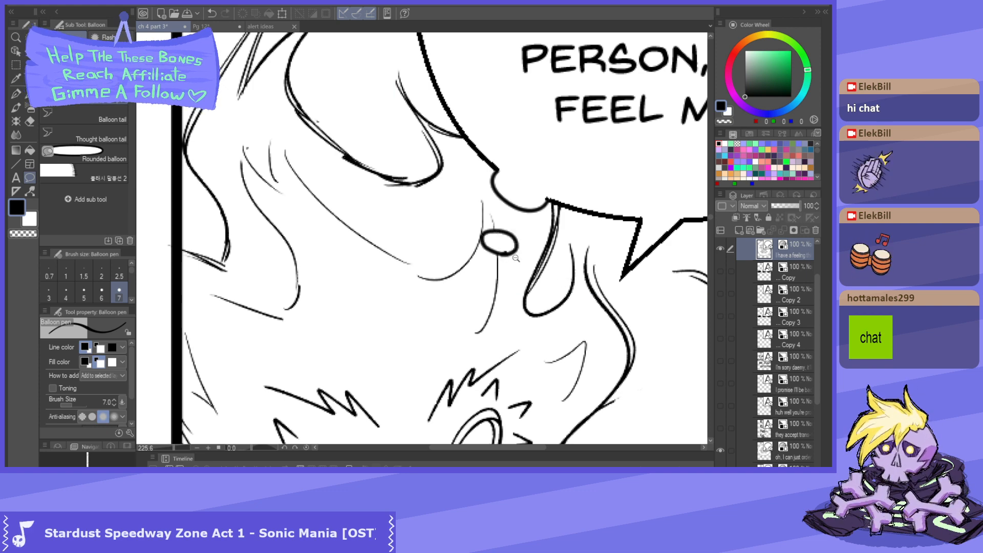
scroll(509, 253, down, 3)
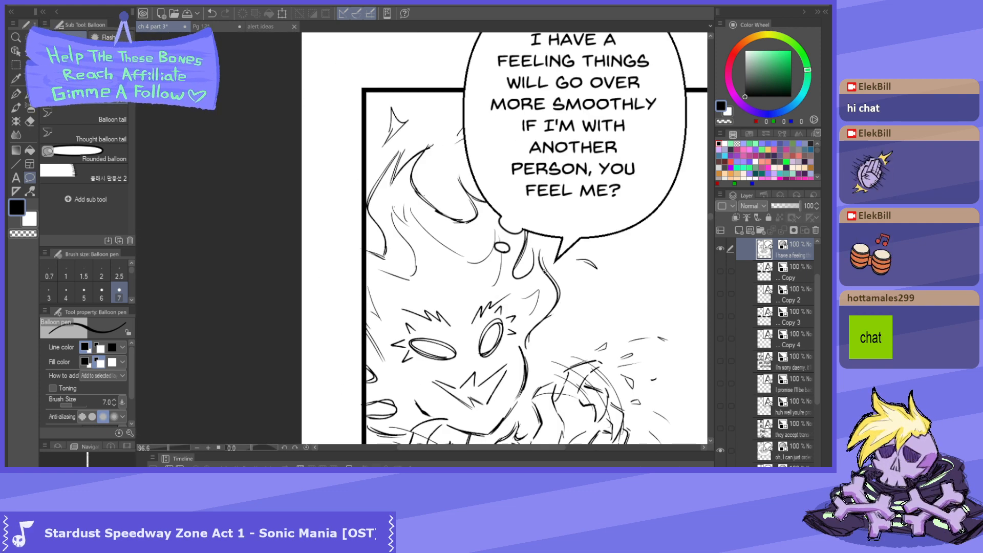
key(ctrl+z)
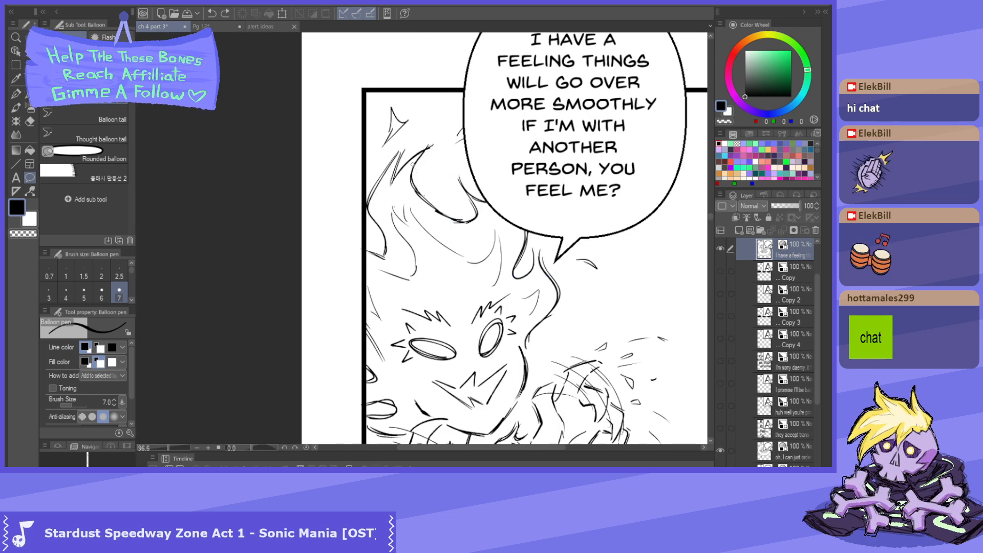
- Move the "I HAVE A FEELING" balloon slightly up and to the right above the flame-haired character
scroll(306, 74, down, 2)
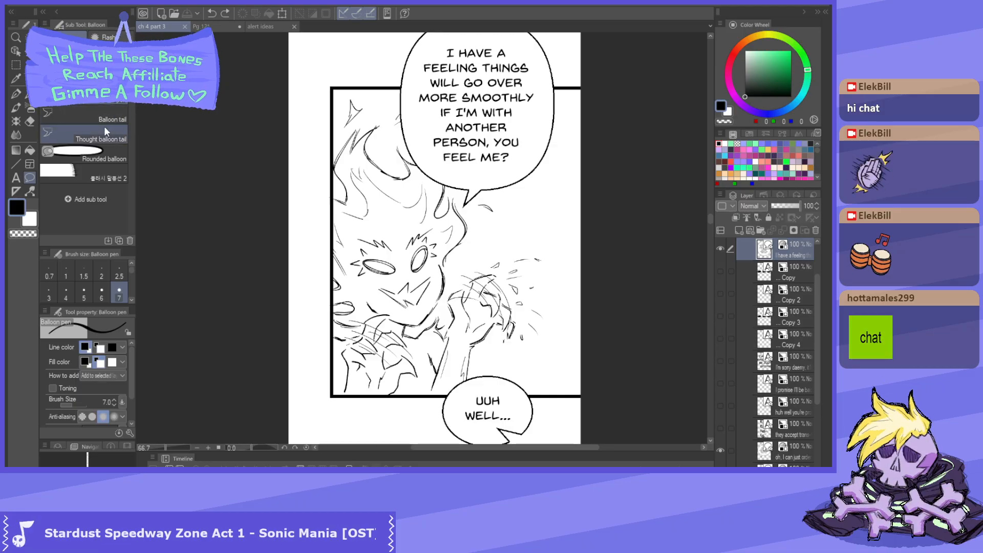
scroll(313, 126, down, 2)
scroll(313, 127, down, 1)
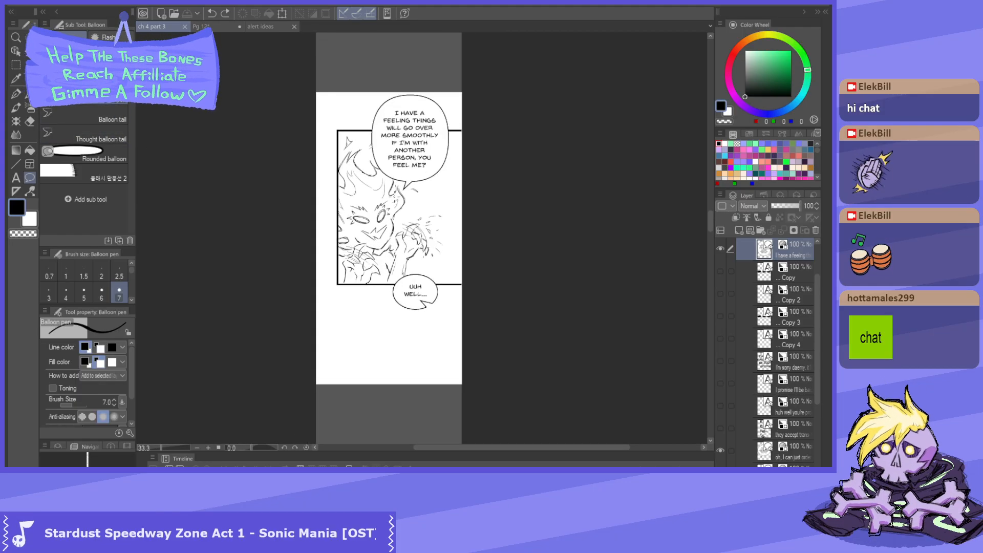
scroll(352, 241, up, 1)
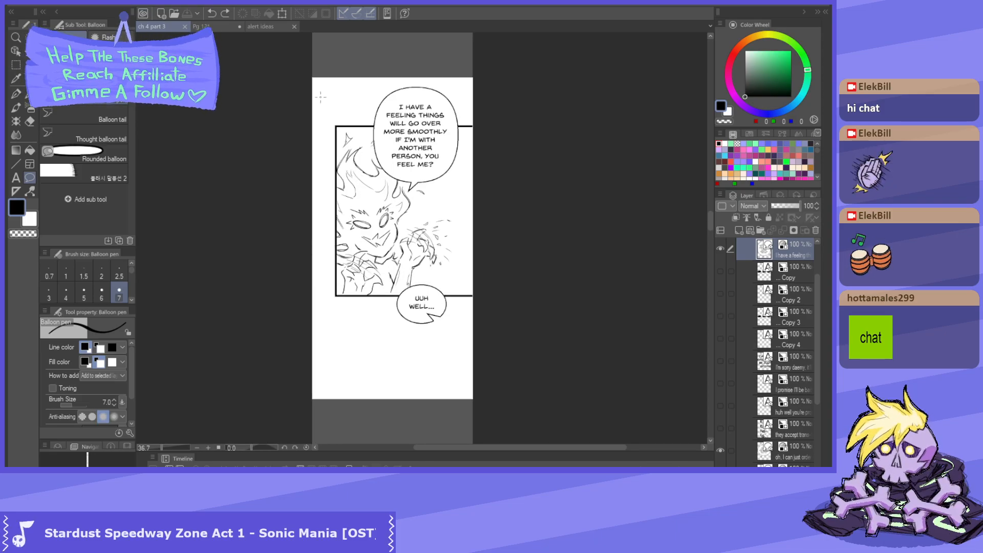
scroll(449, 238, down, 3)
scroll(446, 154, up, 5)
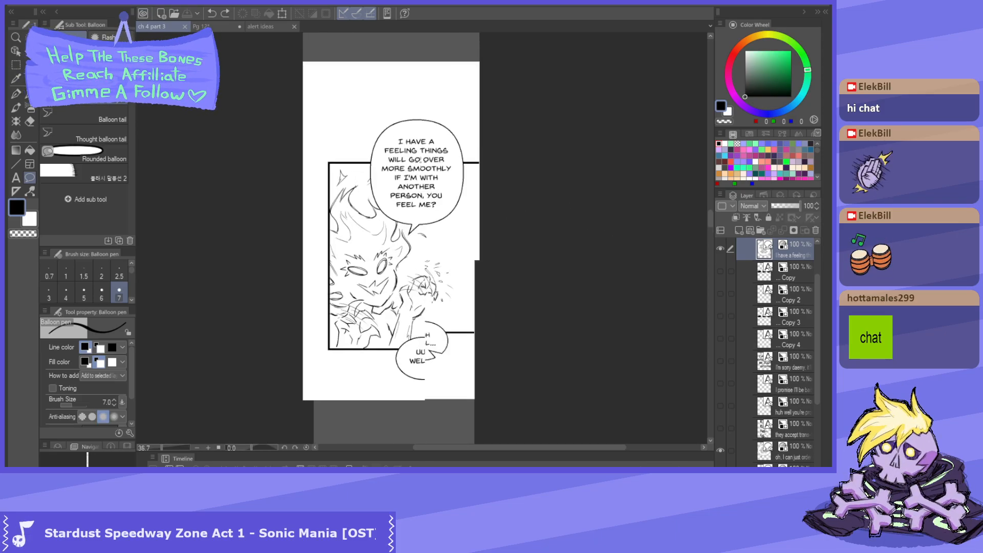
click(16, 51)
scroll(446, 124, up, 2)
drag(406, 131, 413, 115)
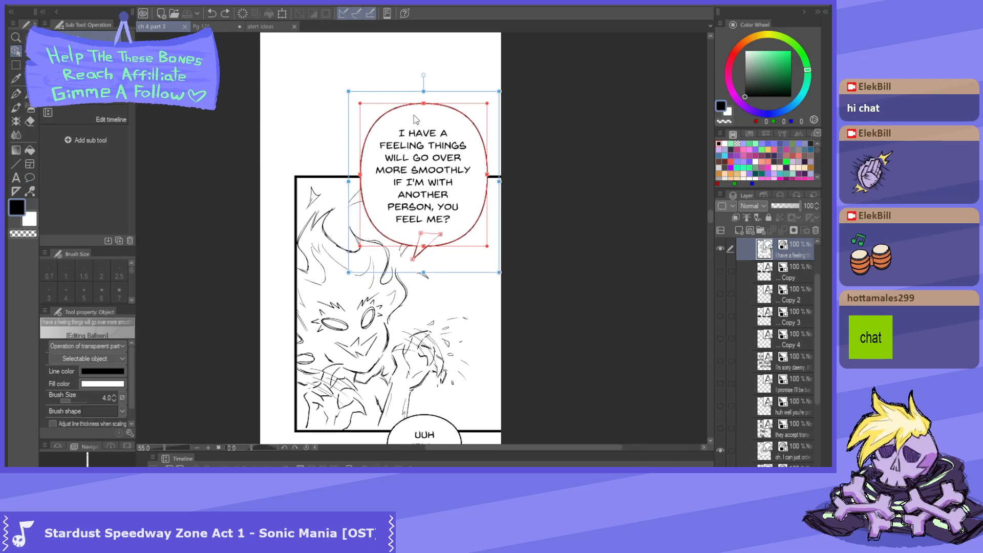
- Lengthen the speech tail of the "I HAVE A FEELING" balloon by pulling its tip slightly down and left toward the character
scroll(357, 221, down, 2)
scroll(357, 221, up, 2)
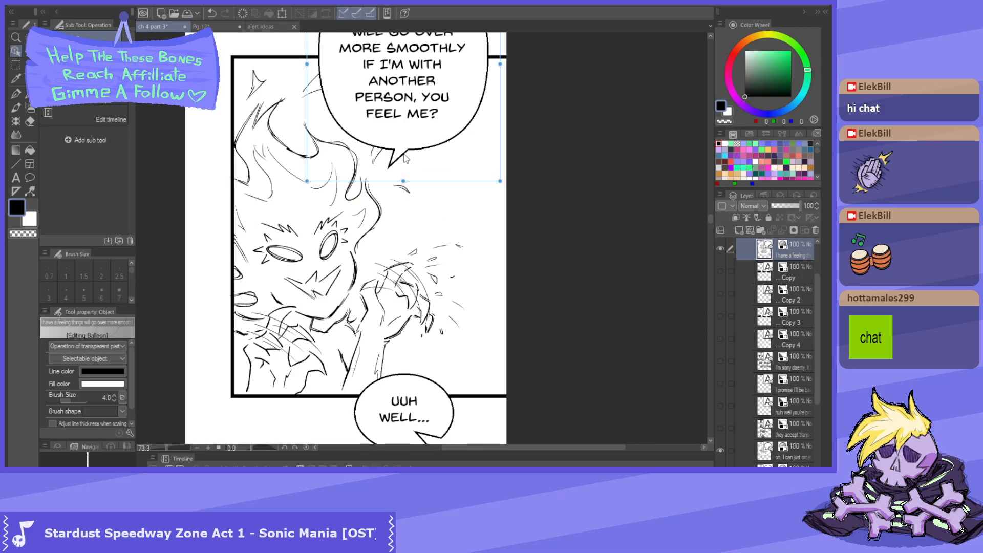
click(389, 168)
drag(385, 173, 385, 173)
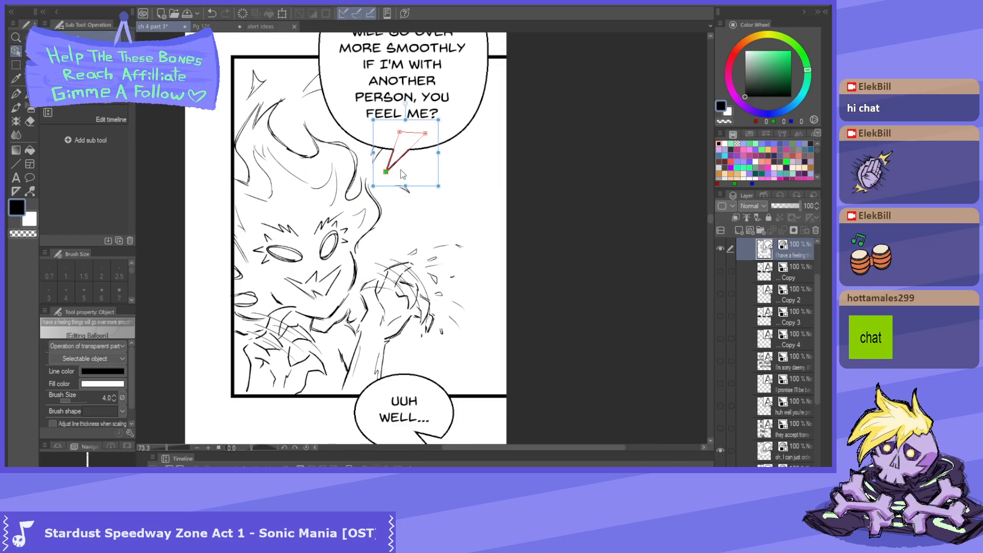
click(315, 171)
scroll(233, 175, down, 2)
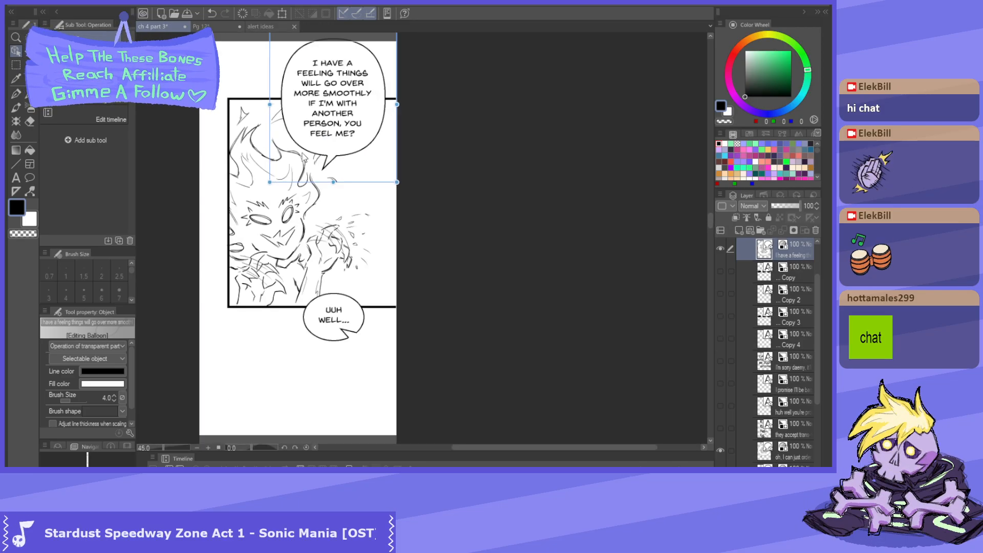
- Enlarge the "UUH WELL..." balloon slightly toward its lower left
scroll(803, 269, up, 2)
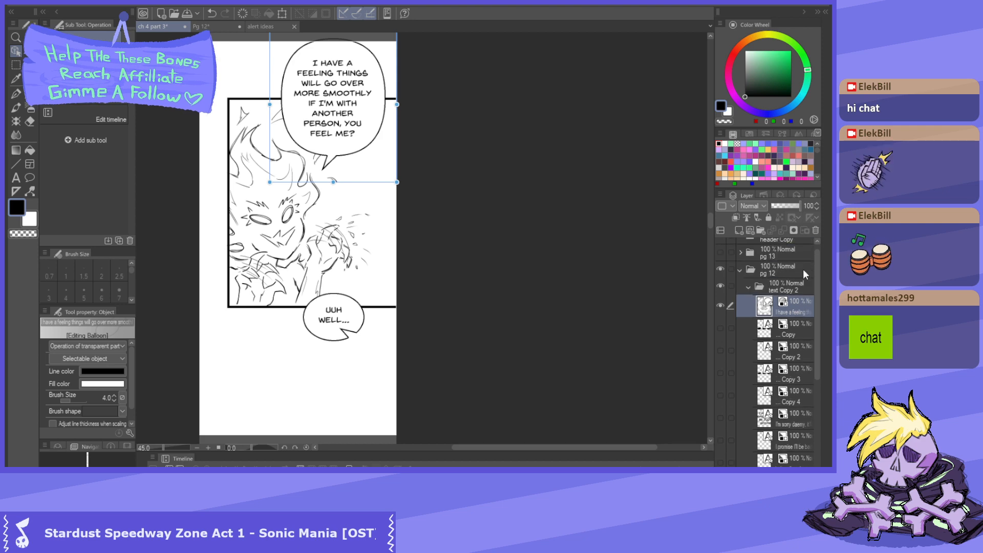
click(748, 287)
scroll(279, 379, up, 2)
click(357, 263)
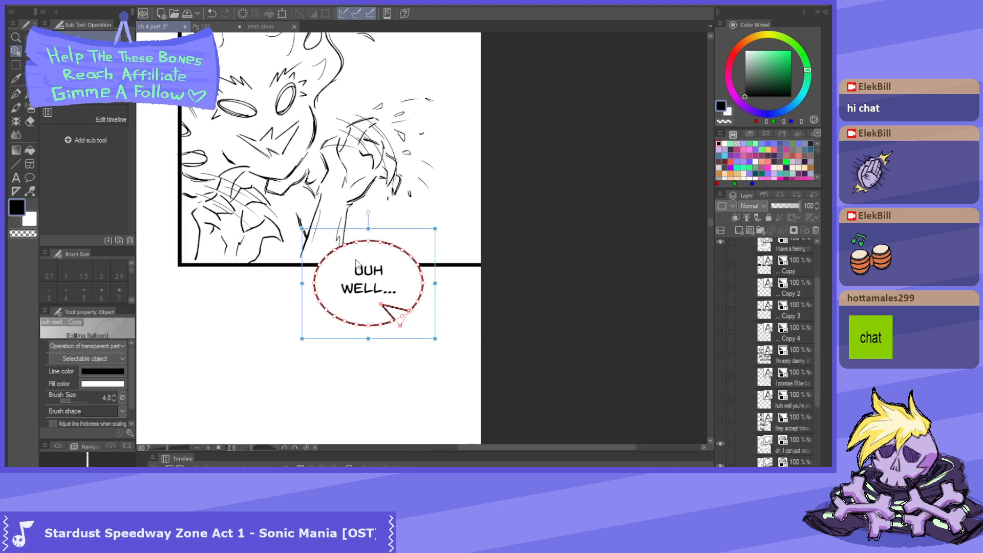
drag(302, 338, 288, 348)
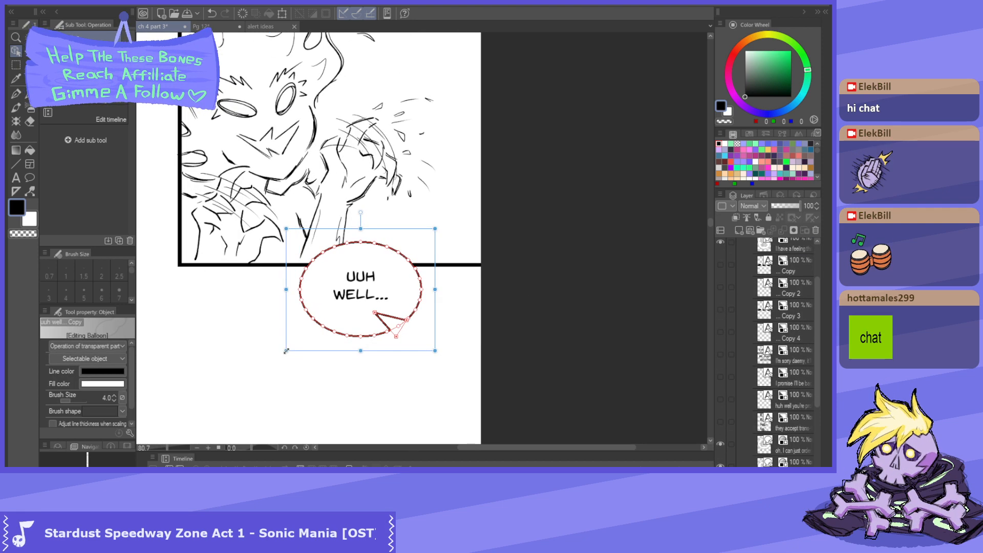
- Set the font size of the "UUH WELL..." text to 8.0
click(365, 271)
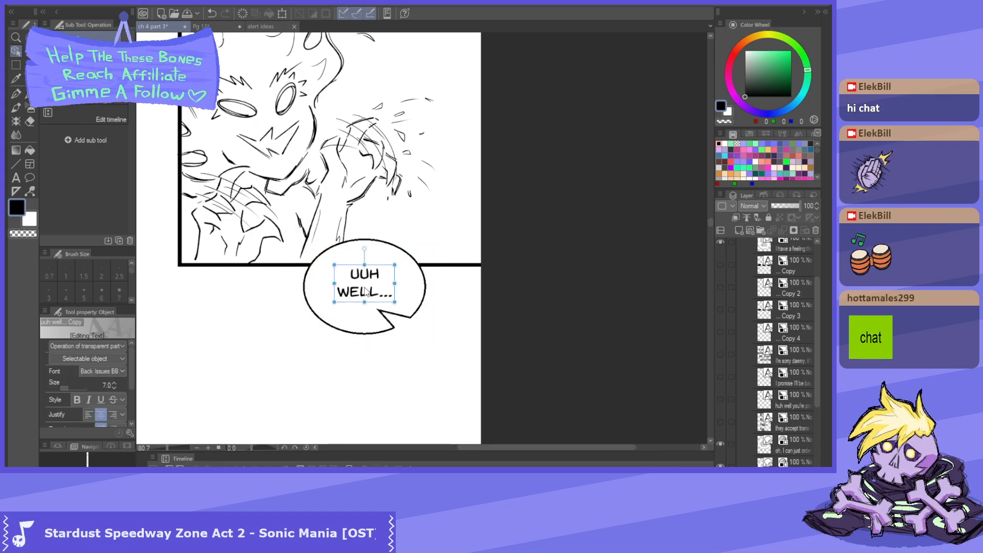
click(114, 382)
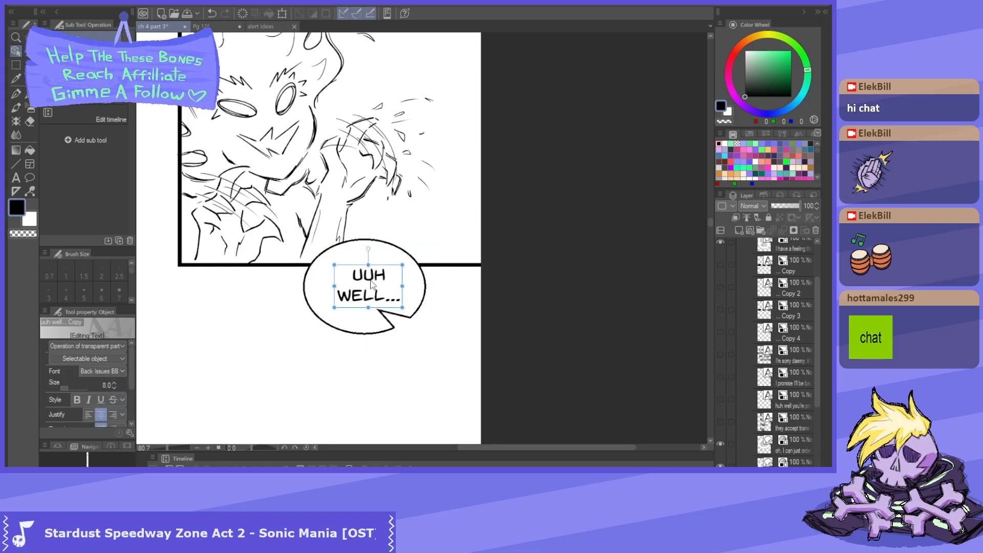
click(407, 270)
scroll(444, 180, down, 5)
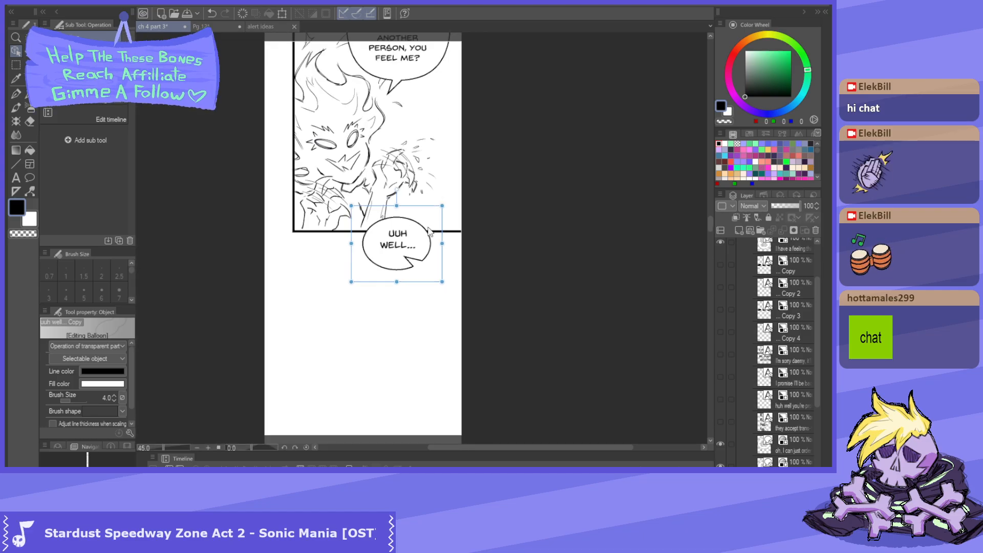
- Pull the inner point of the "UUH WELL..." balloon's tail slightly downward and recentre the text in the balloon
scroll(434, 237, up, 5)
drag(394, 275, 394, 278)
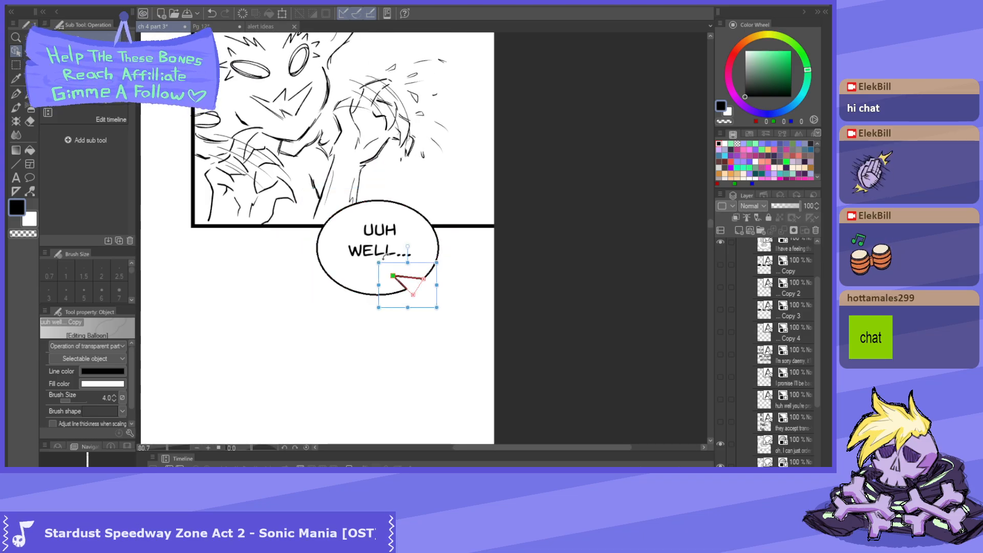
drag(360, 250, 359, 255)
click(259, 278)
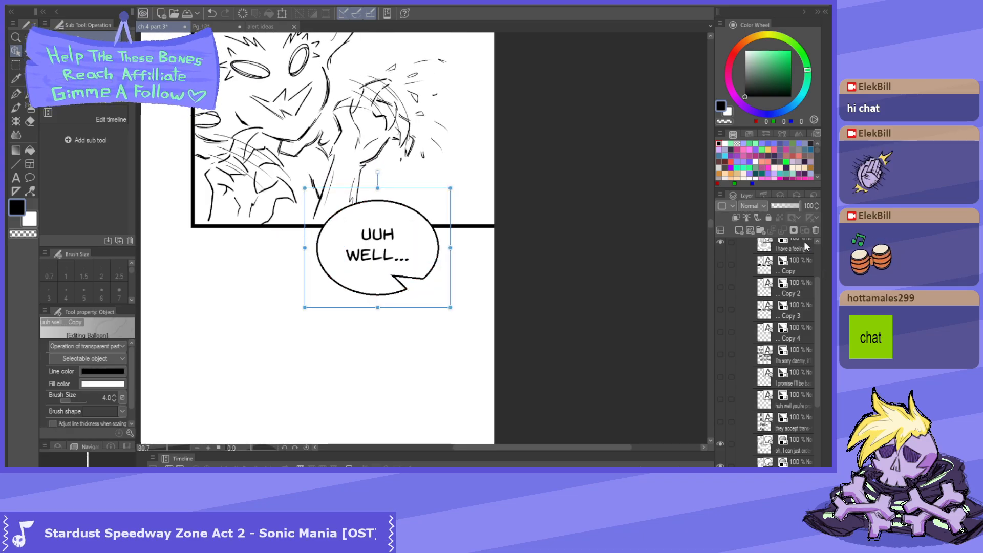
- Collapse the text Copy 2 and pg 12 layer folders, and check pg 12 by hiding it and showing it again
scroll(788, 300, up, 3)
click(756, 299)
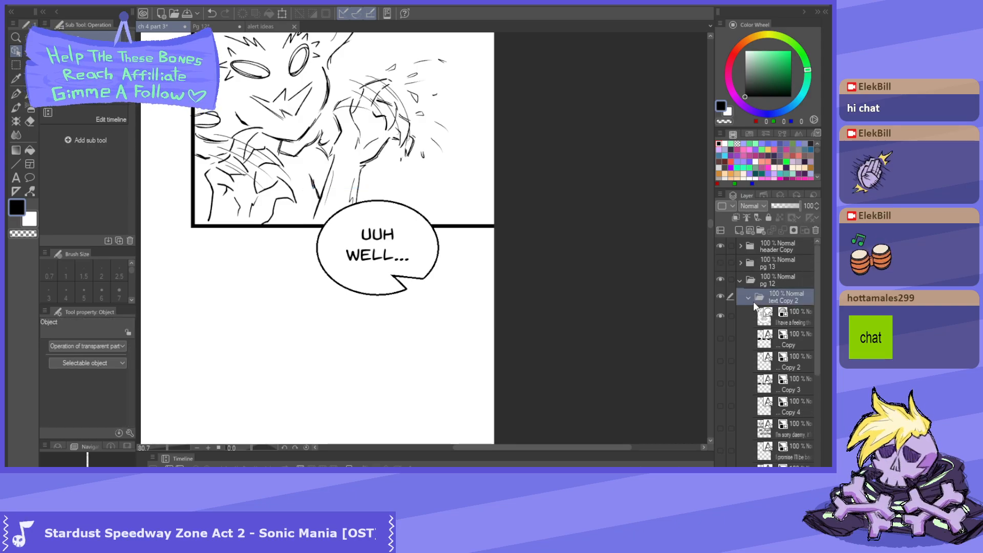
click(748, 299)
click(739, 280)
click(721, 281)
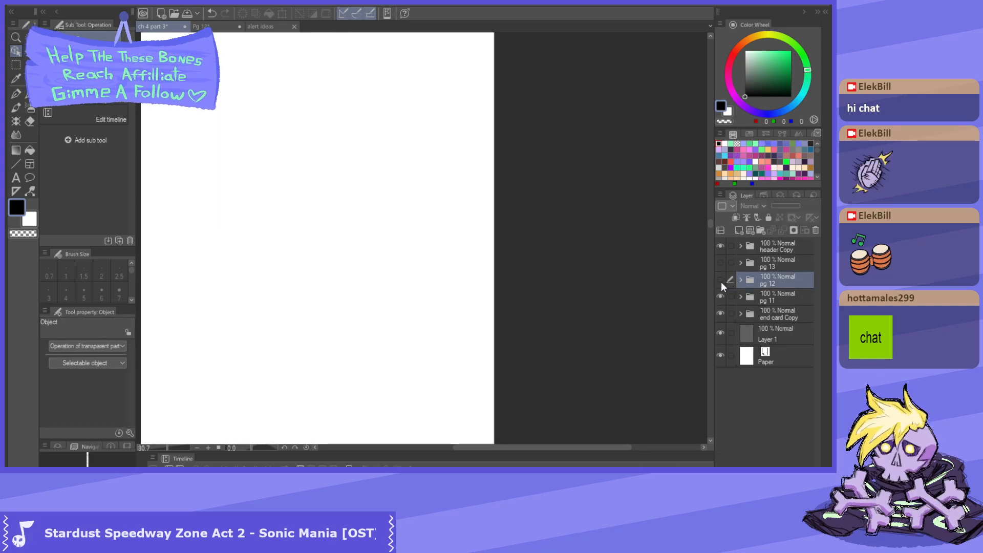
click(721, 281)
- Save the comic file with the revised pg 12 balloons
scroll(417, 304, down, 6)
scroll(392, 274, up, 1)
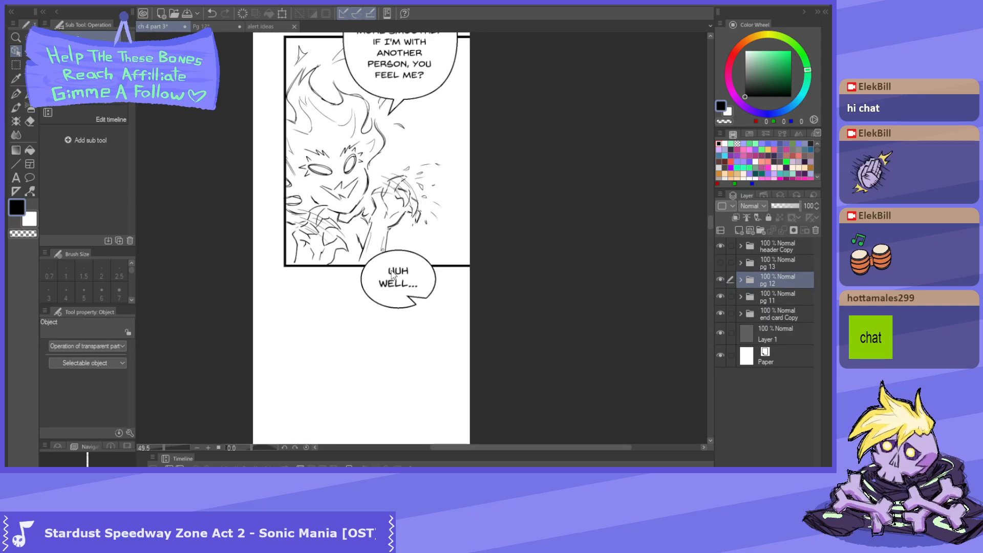
key(ctrl+s)
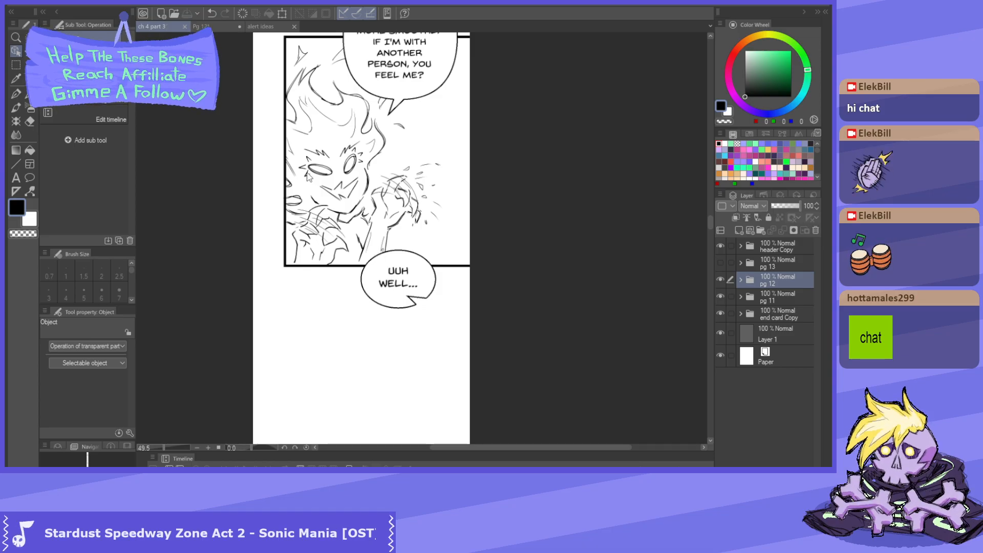
click(202, 26)
click(168, 24)
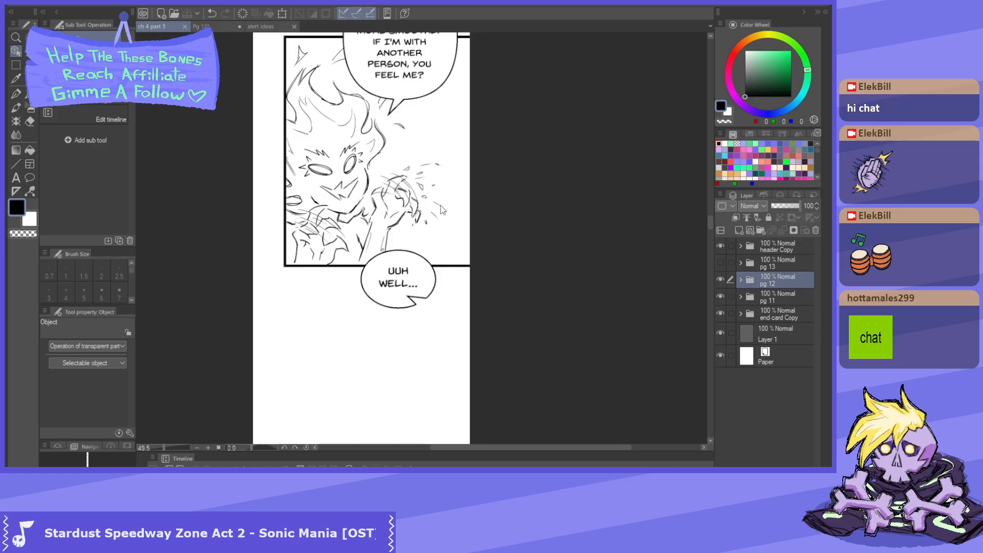
scroll(425, 156, down, 2)
scroll(398, 251, up, 1)
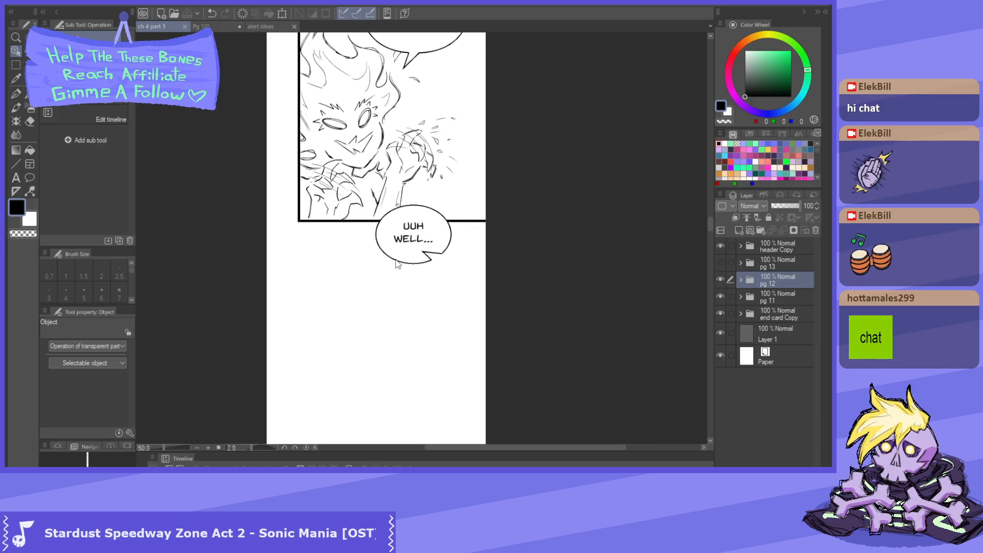
- Examine the gap between the "UUH WELL..." balloon and the panels below it at several zoom levels
scroll(398, 264, down, 1)
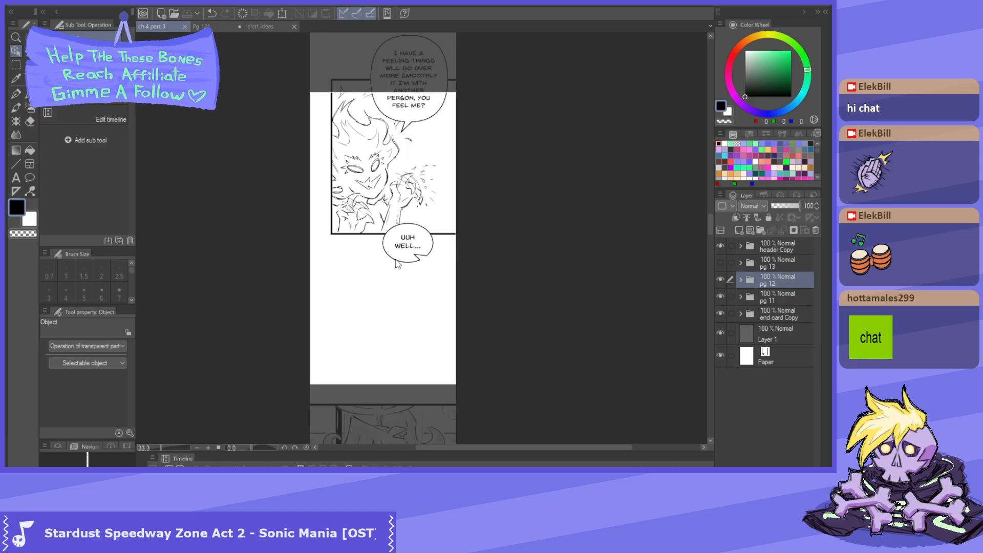
scroll(408, 282, up, 1)
scroll(408, 282, down, 2)
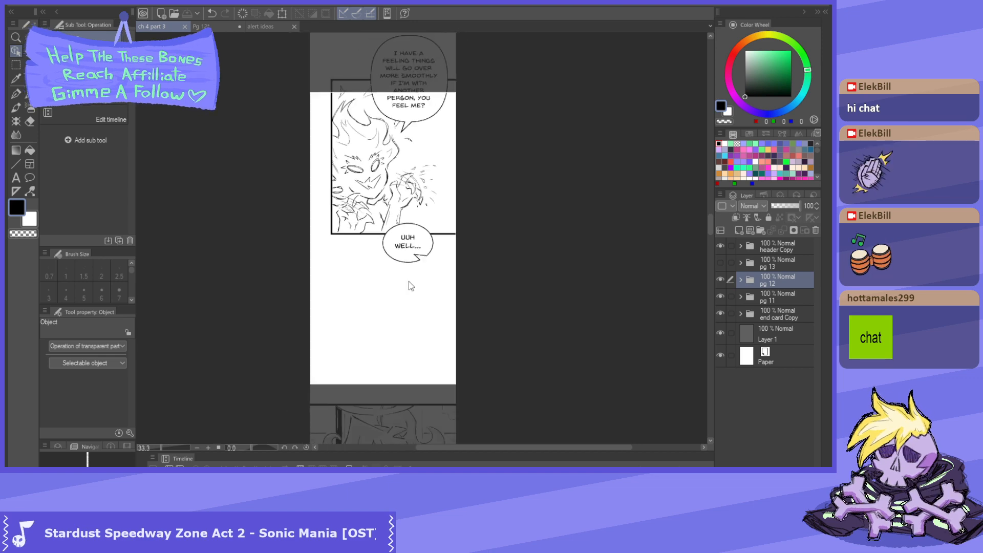
scroll(412, 232, up, 2)
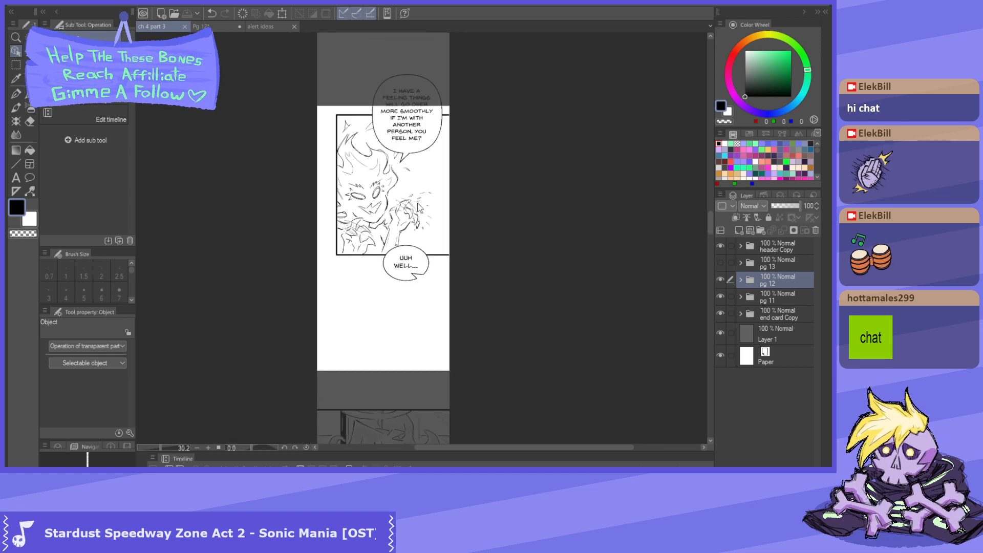
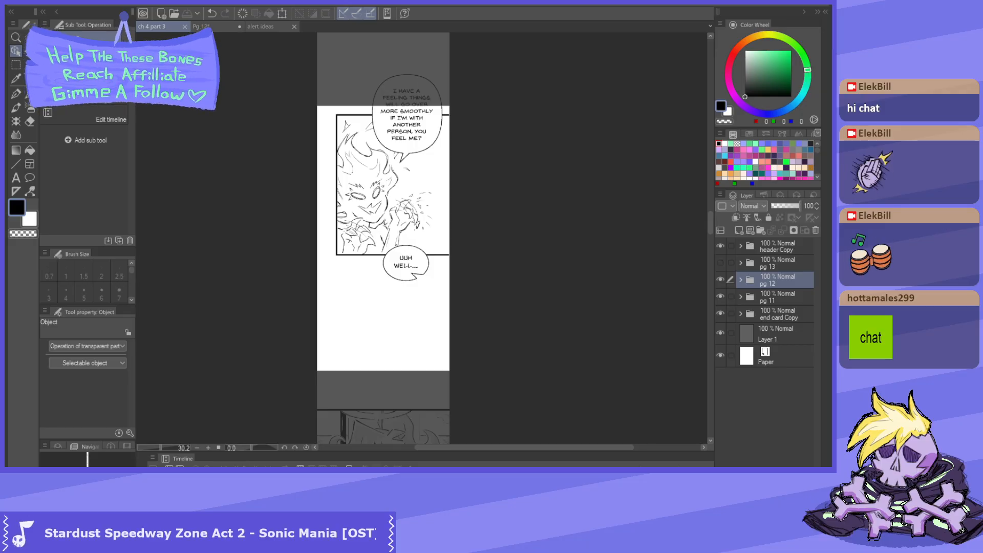
scroll(401, 64, down, 3)
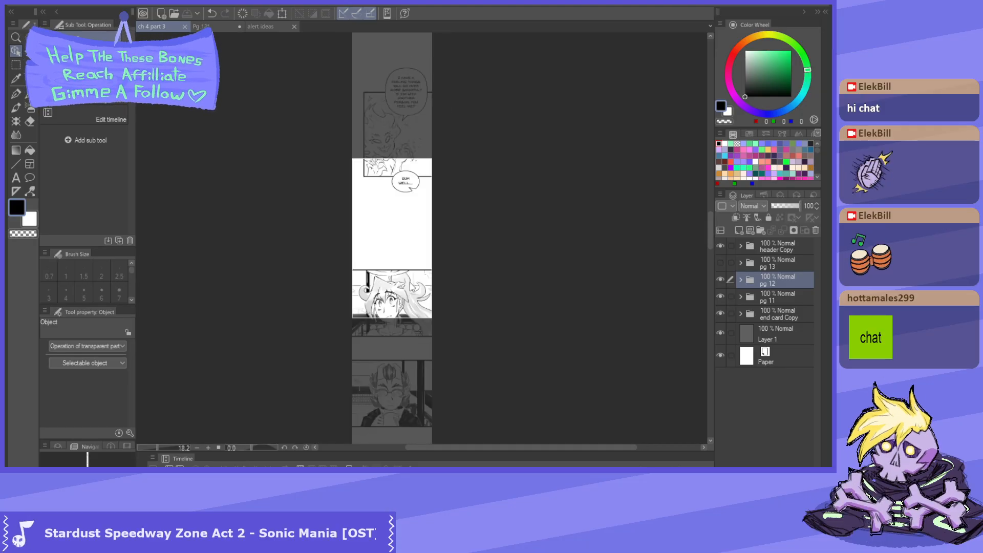
scroll(404, 250, up, 2)
scroll(397, 212, down, 3)
scroll(391, 157, down, 1)
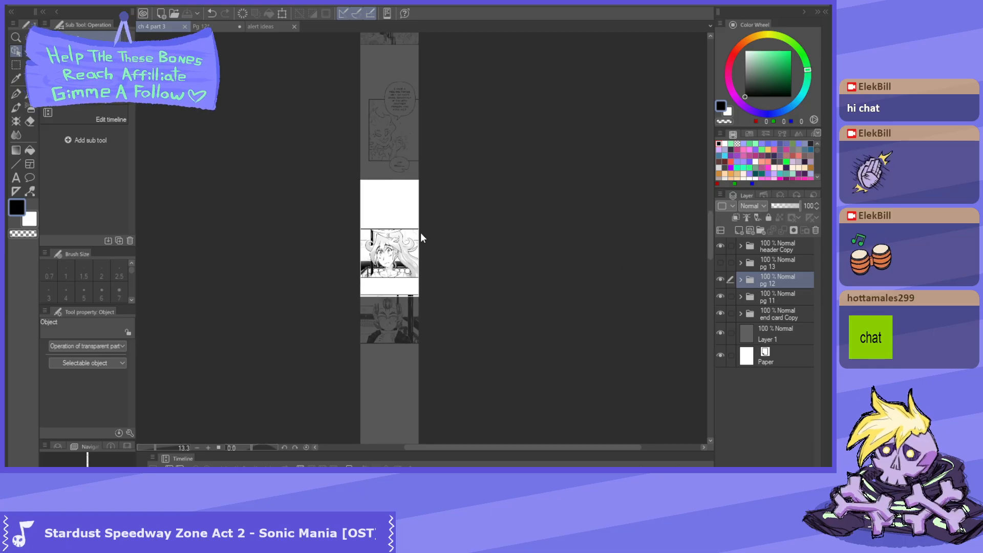
scroll(371, 189, down, 2)
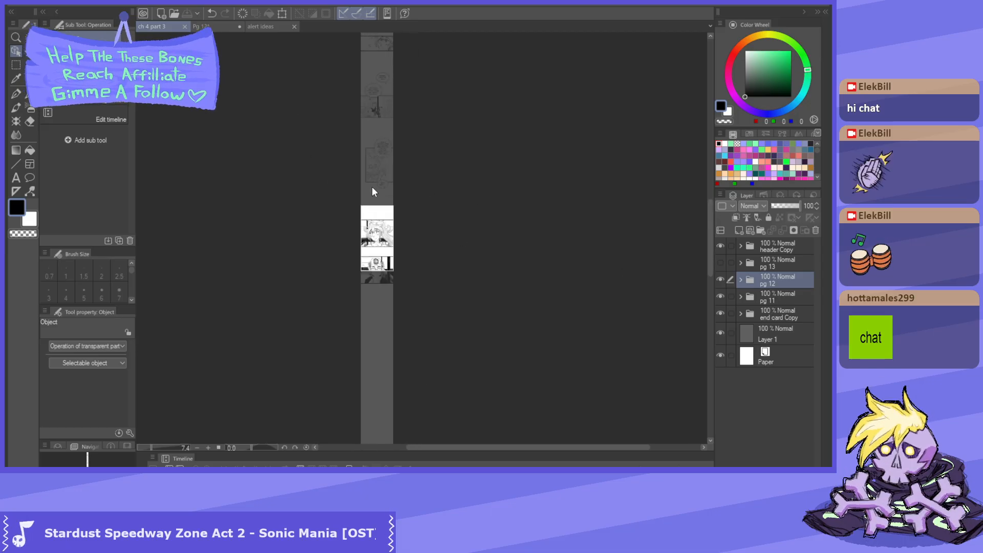
scroll(348, 169, up, 4)
scroll(360, 268, up, 4)
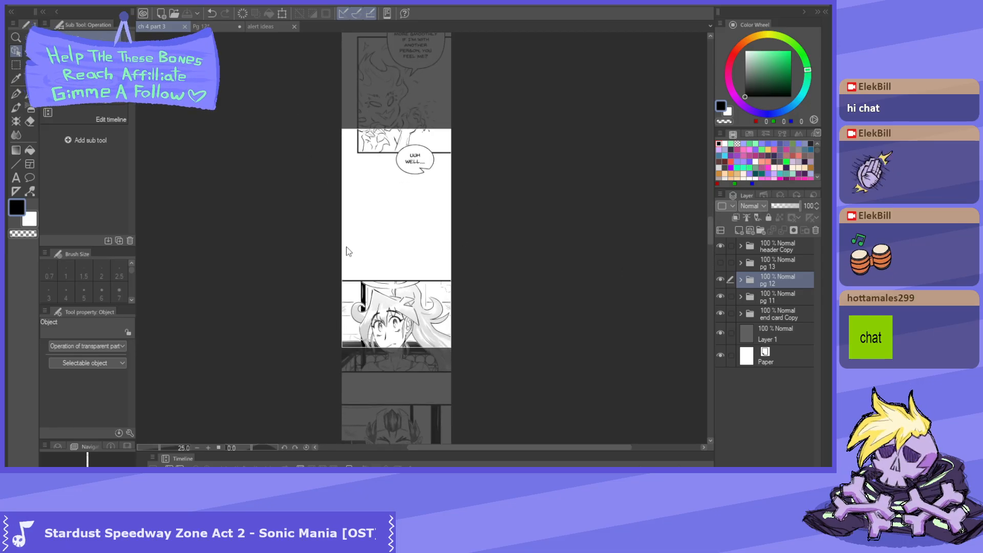
scroll(414, 275, down, 4)
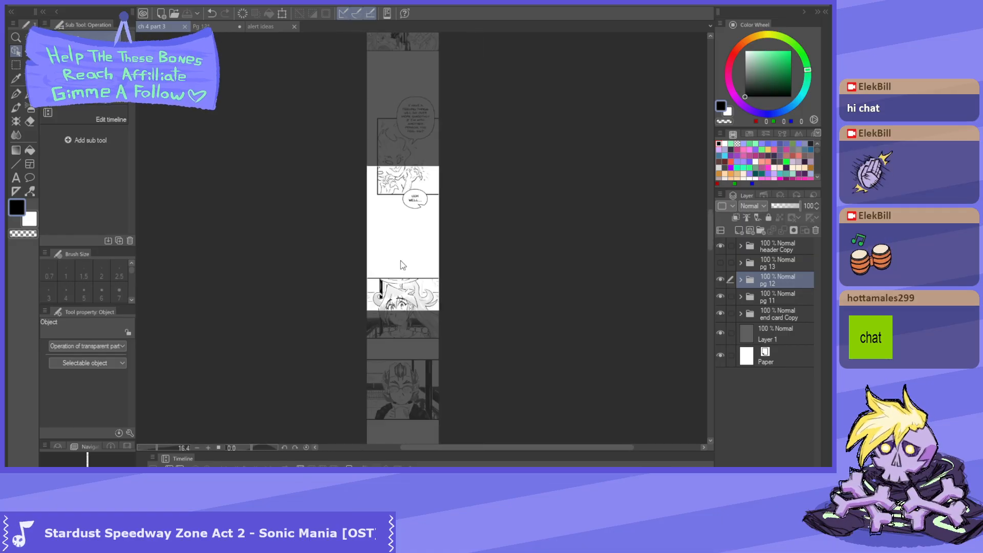
scroll(399, 316, up, 1)
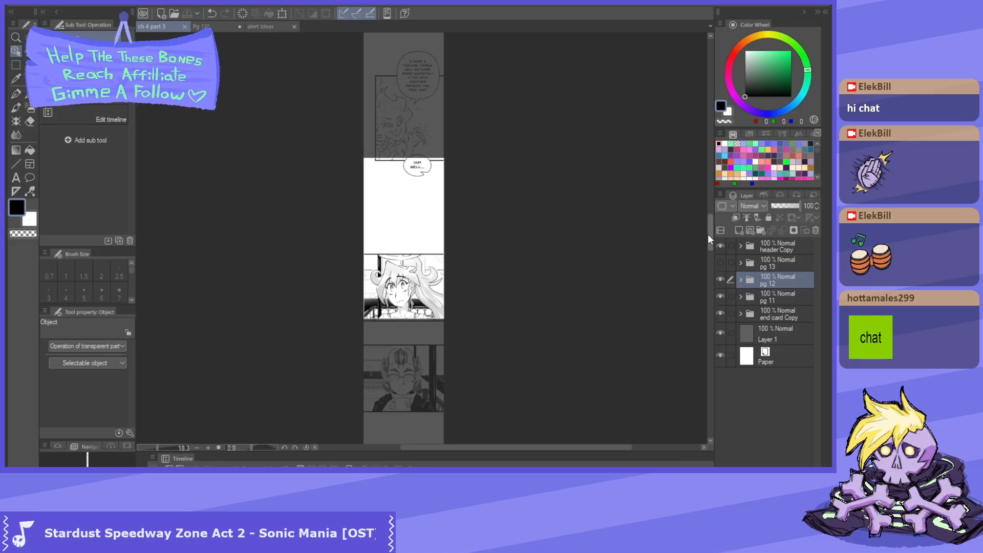
- Review the chapter strip from the title header through the lettered panels down to the last pg 12 panel
drag(707, 234, 706, 87)
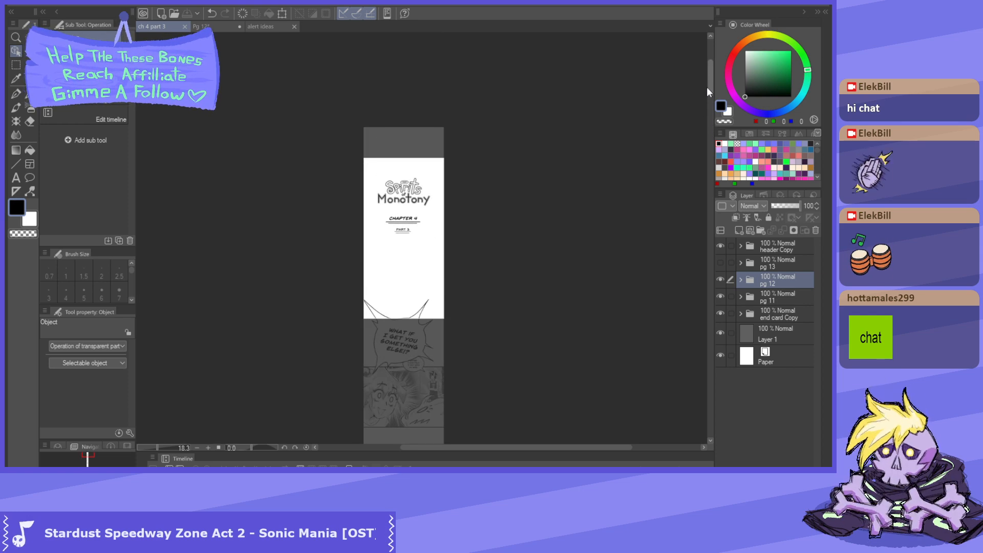
drag(706, 87, 709, 138)
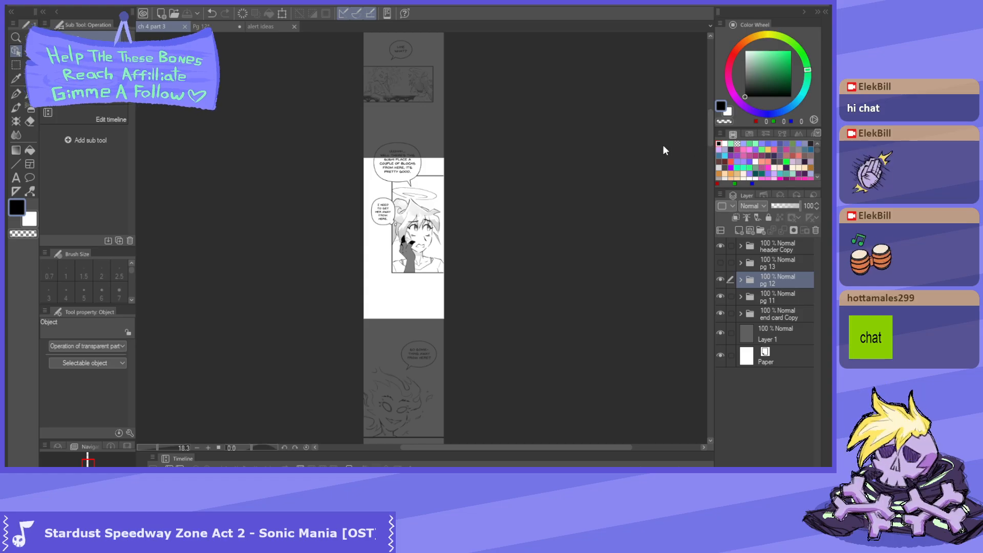
drag(712, 136, 706, 265)
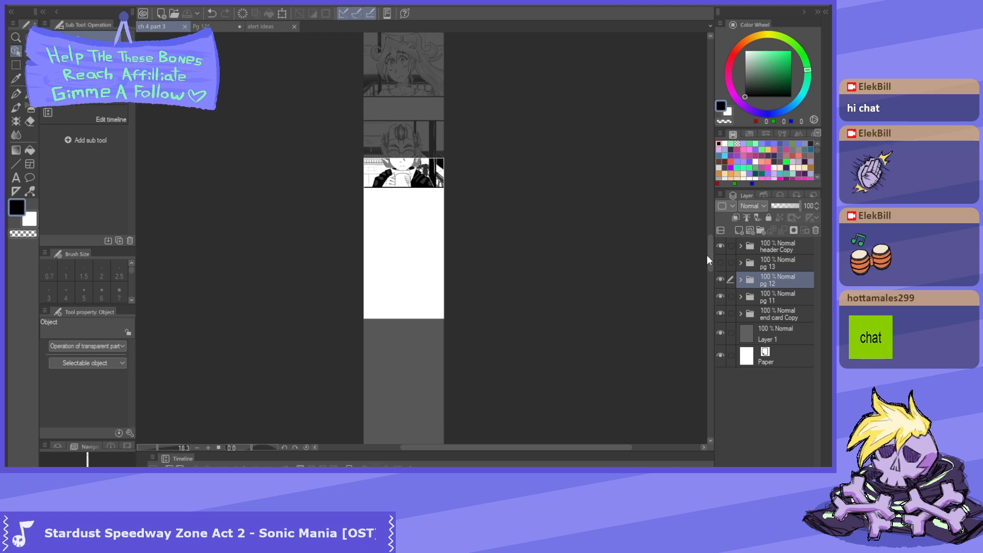
scroll(601, 228, down, 2)
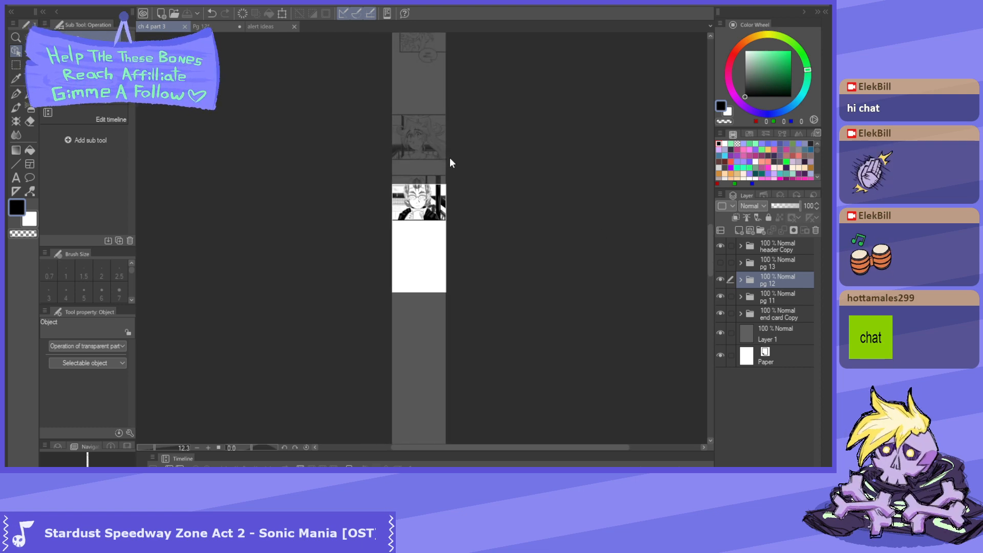
scroll(450, 158, down, 1)
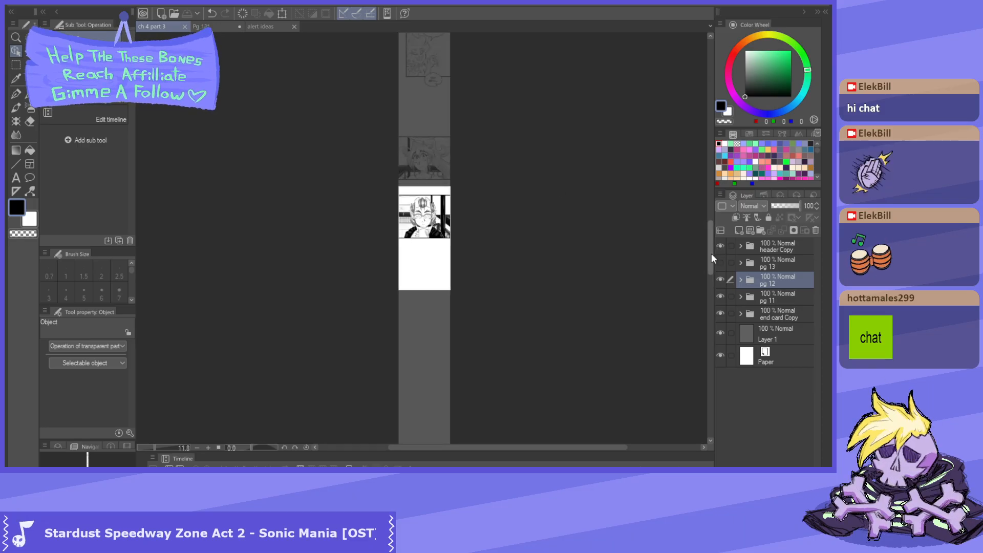
drag(712, 253, 709, 121)
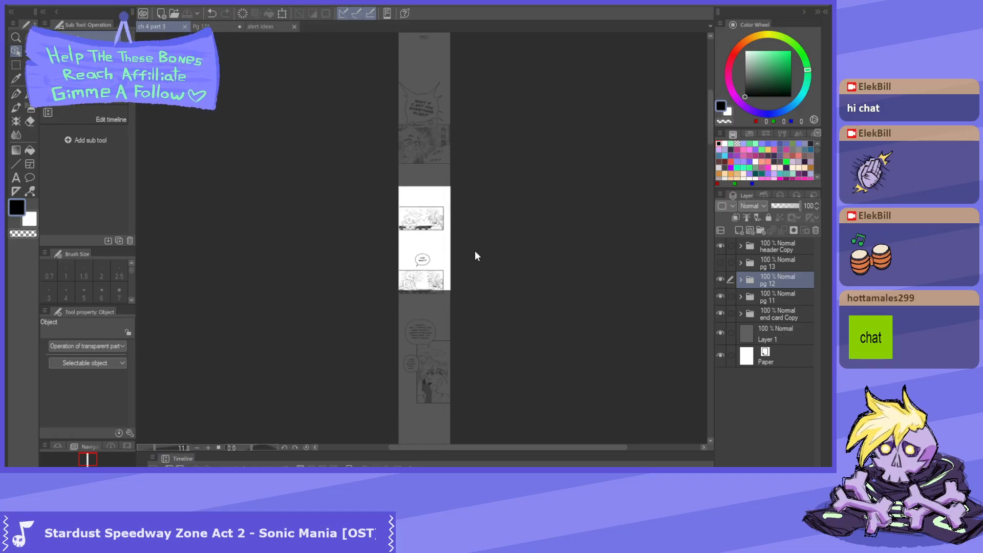
scroll(475, 251, down, 3)
scroll(447, 198, up, 3)
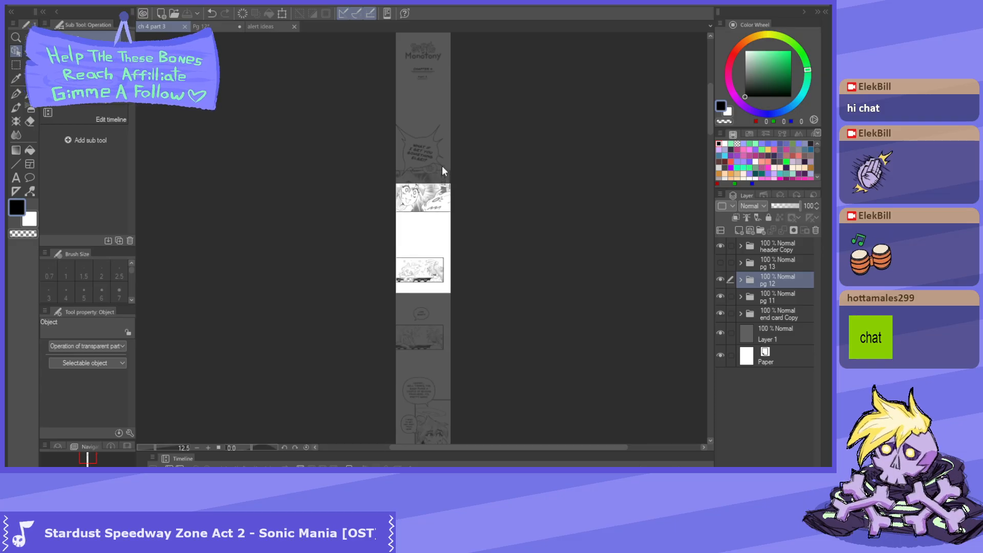
scroll(441, 165, up, 2)
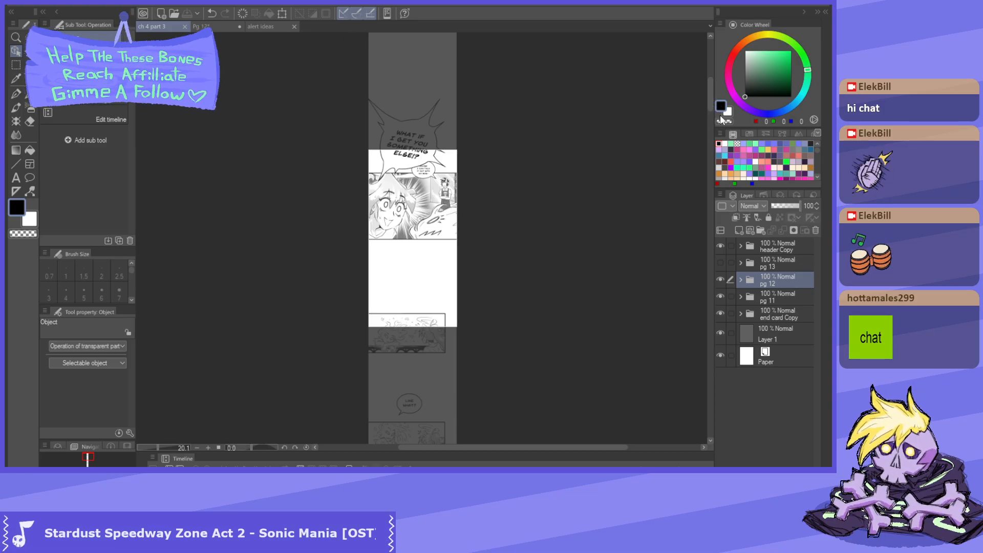
- Select the pg 13 layer folder in the chapter file and make it visible
drag(709, 94, 711, 258)
click(767, 262)
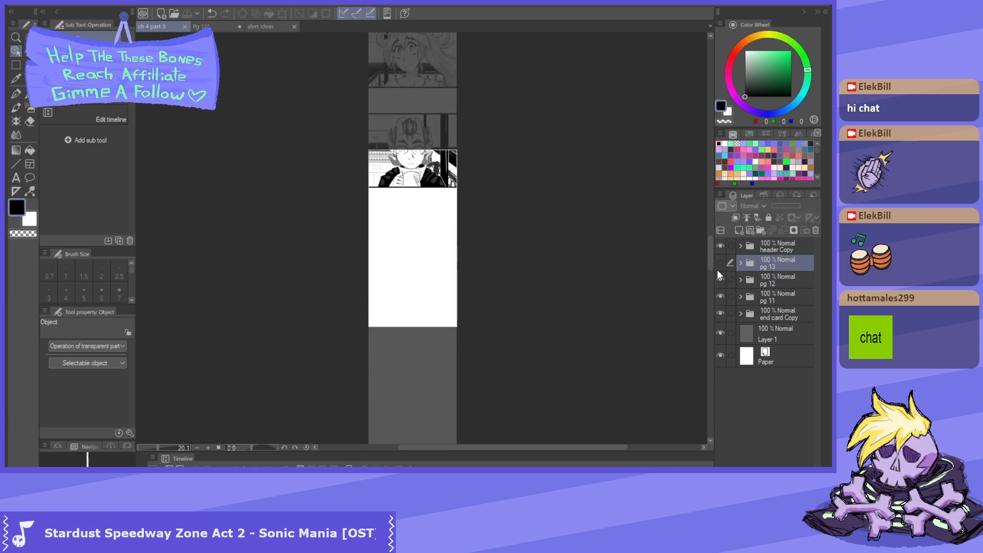
click(720, 262)
- Close the Pg 12 document, open Pg 13 and place it directly beside the ch 4 part 3 document
click(223, 26)
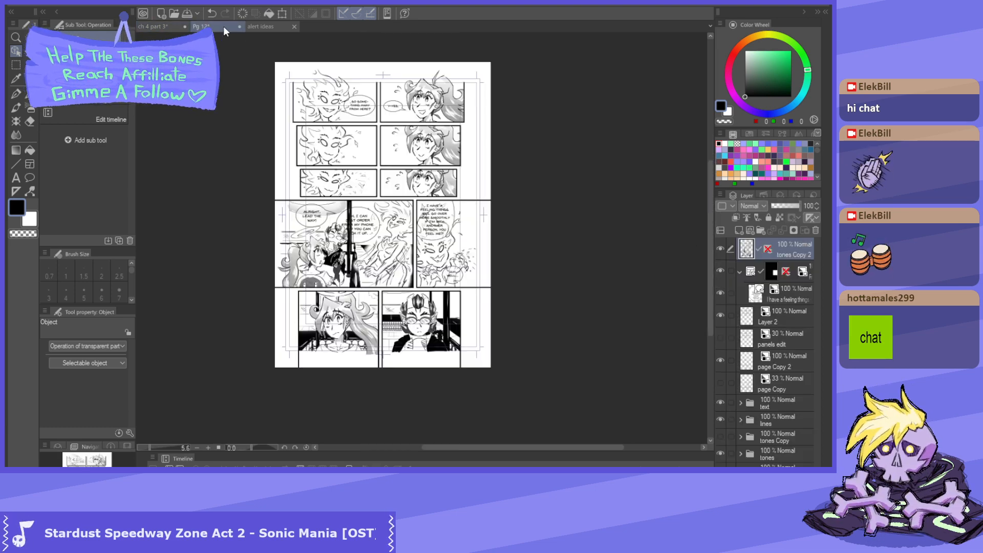
click(322, 206)
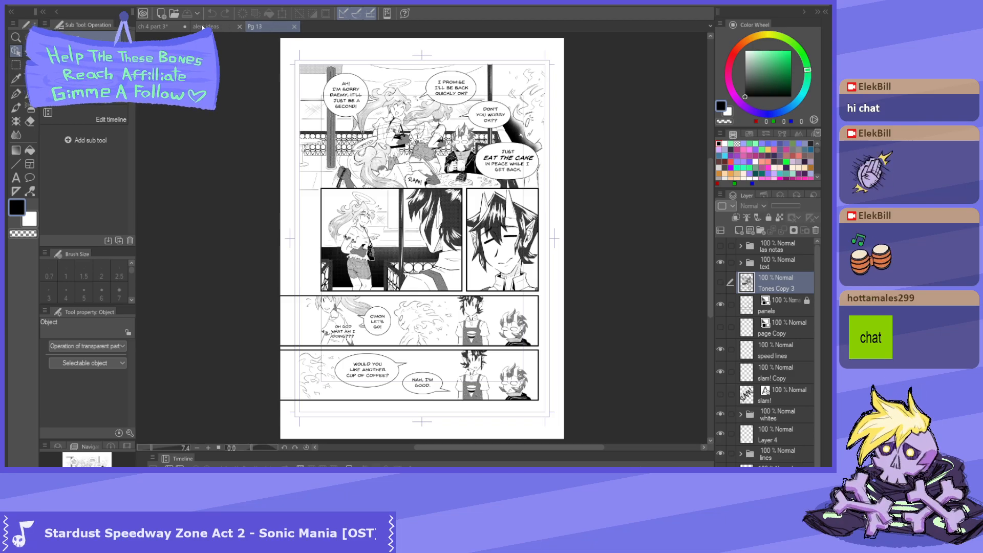
drag(263, 25, 207, 26)
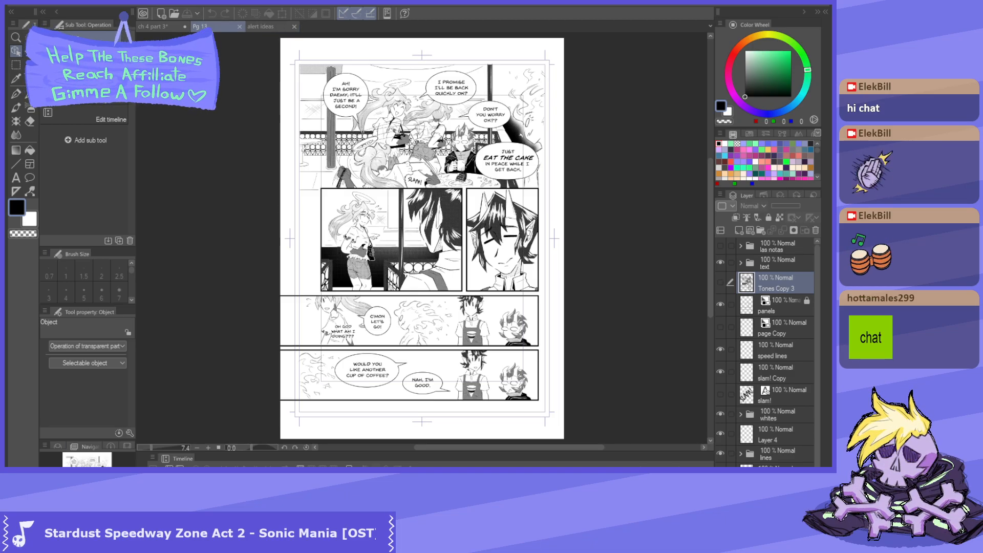
- Examine the panels and speech balloons of the Pg 13 source page, both up close and as a whole
scroll(451, 88, up, 3)
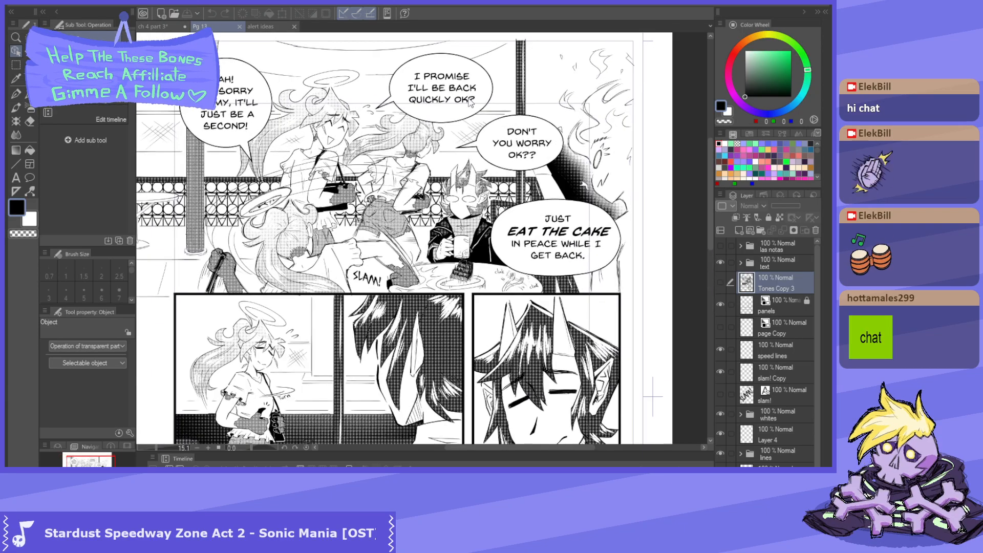
scroll(469, 60, down, 3)
scroll(468, 60, up, 3)
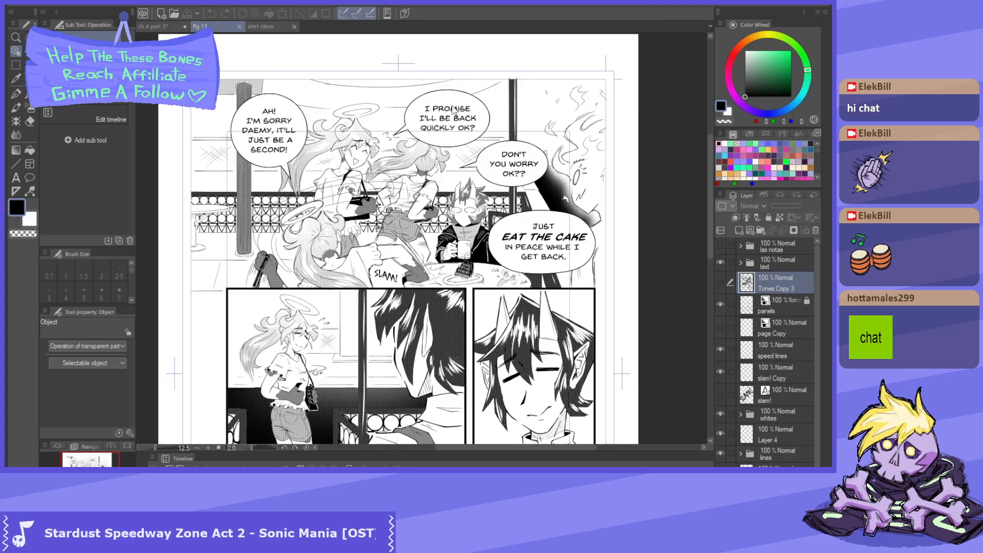
scroll(455, 133, up, 2)
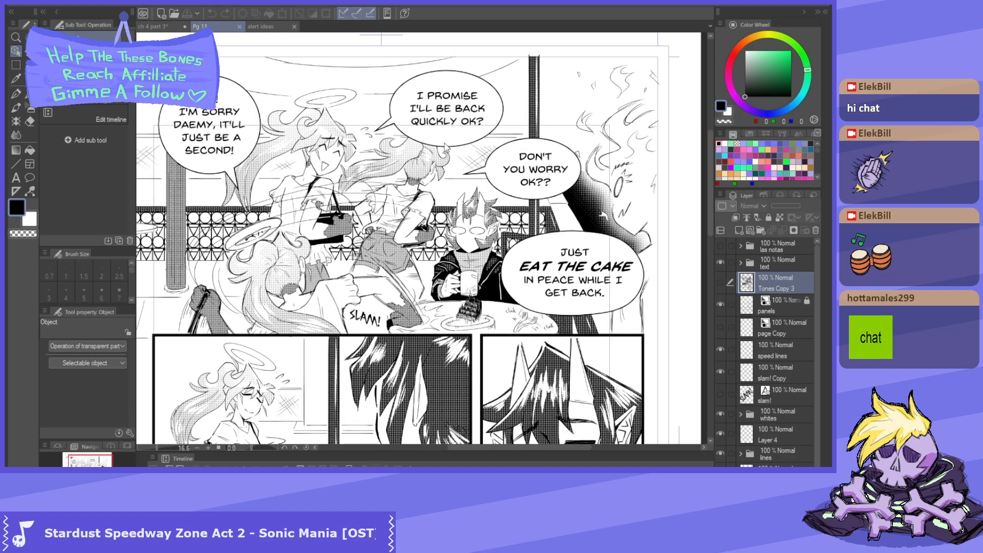
scroll(444, 147, down, 3)
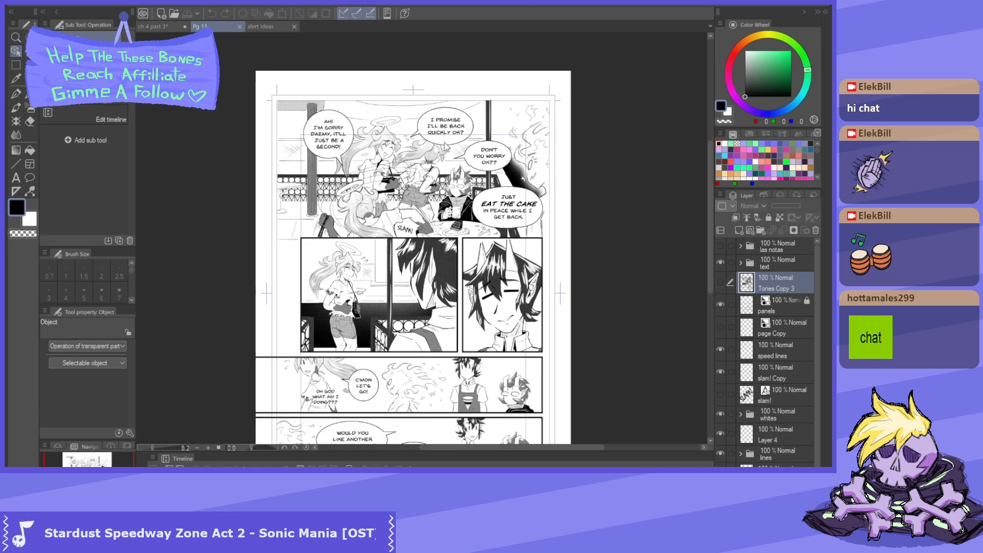
scroll(477, 144, down, 2)
scroll(452, 245, up, 1)
scroll(452, 245, up, 1)
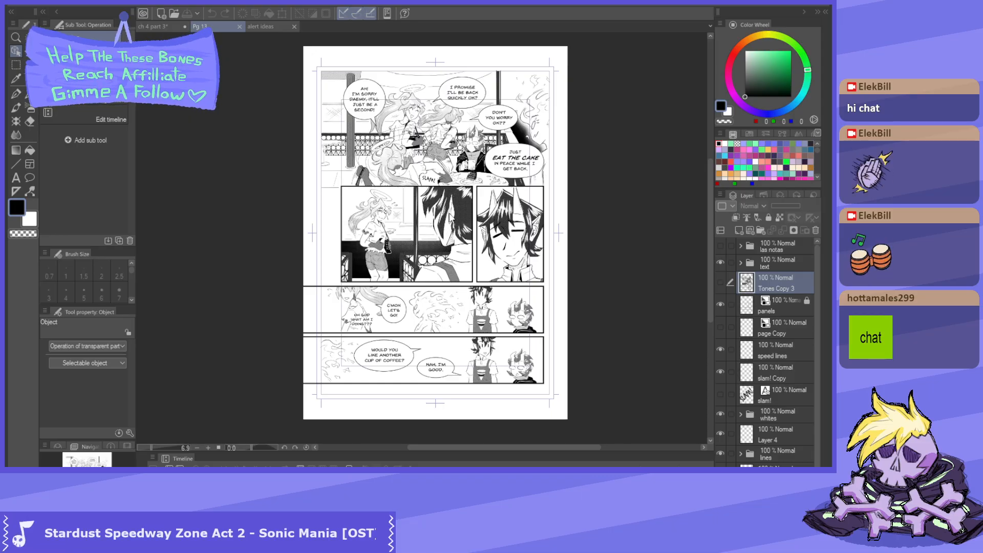
scroll(425, 266, down, 1)
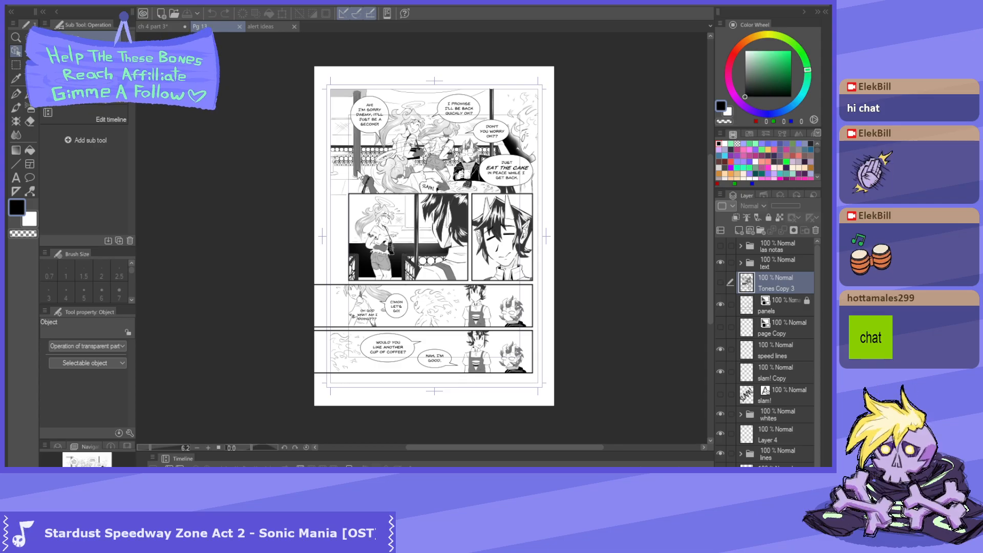
- Expand the pg 13 folder in ch 4 part 3, check it against the Pg 13 source page, and hide the text Copy 3 folder
click(166, 25)
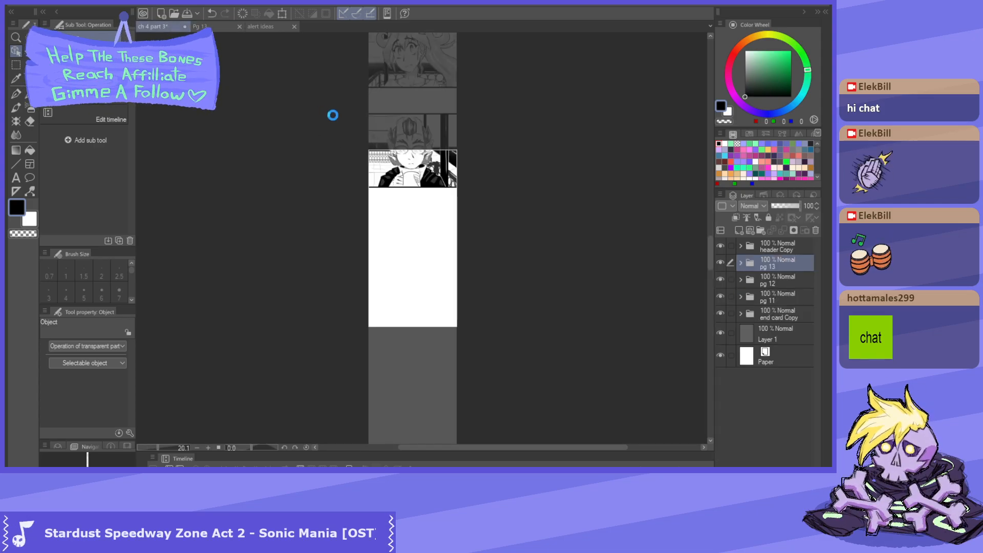
click(740, 262)
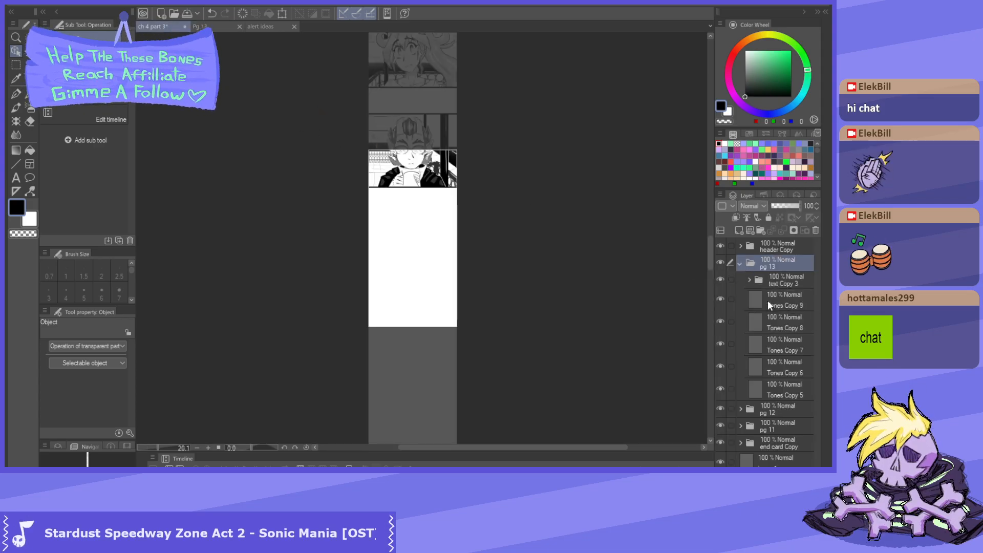
click(210, 27)
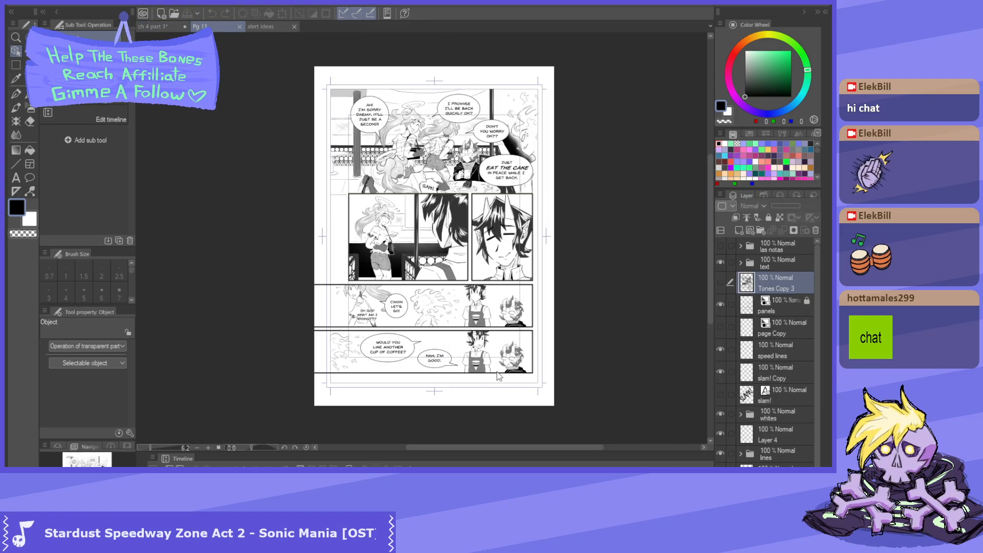
click(171, 28)
click(721, 278)
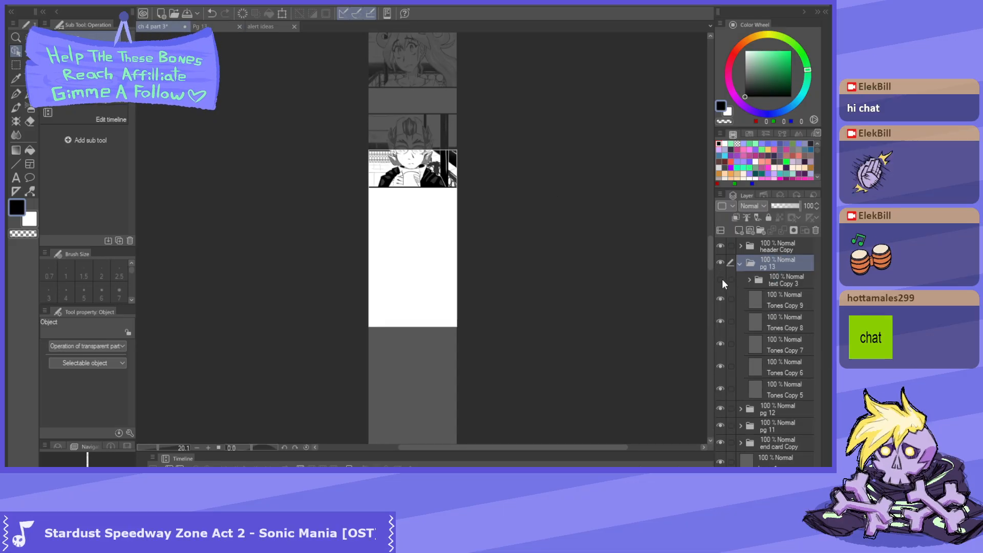
- Spread the pg 13 panels on layers Tones Copy 5 to Tones Copy 9 one by one along the scroll strip using Move layer
click(790, 394)
scroll(585, 177, down, 3)
scroll(556, 152, down, 3)
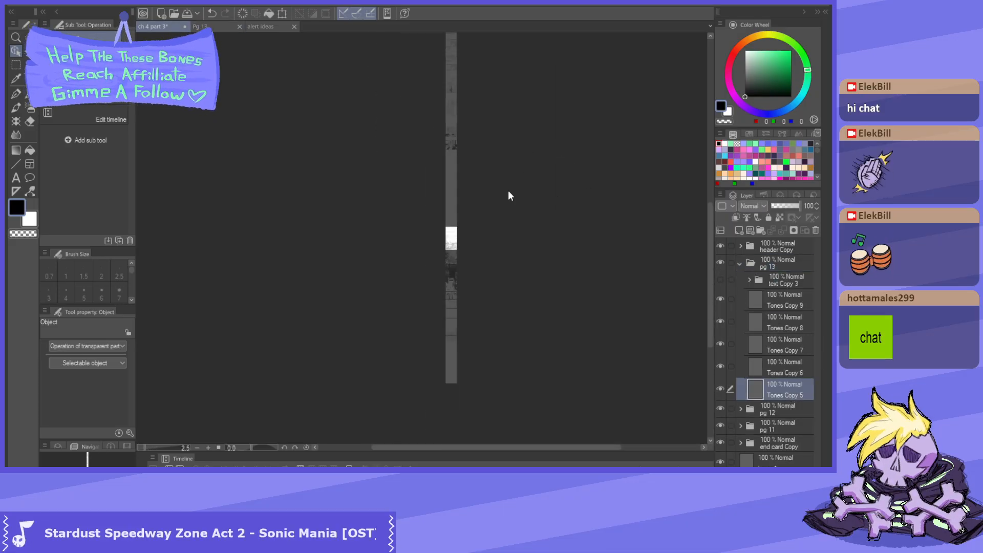
key(k)
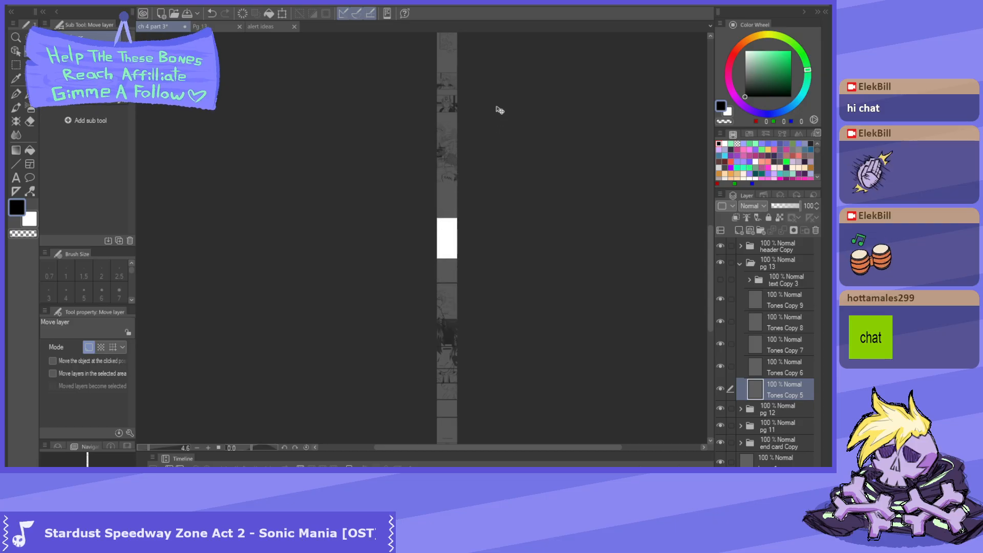
click(793, 372)
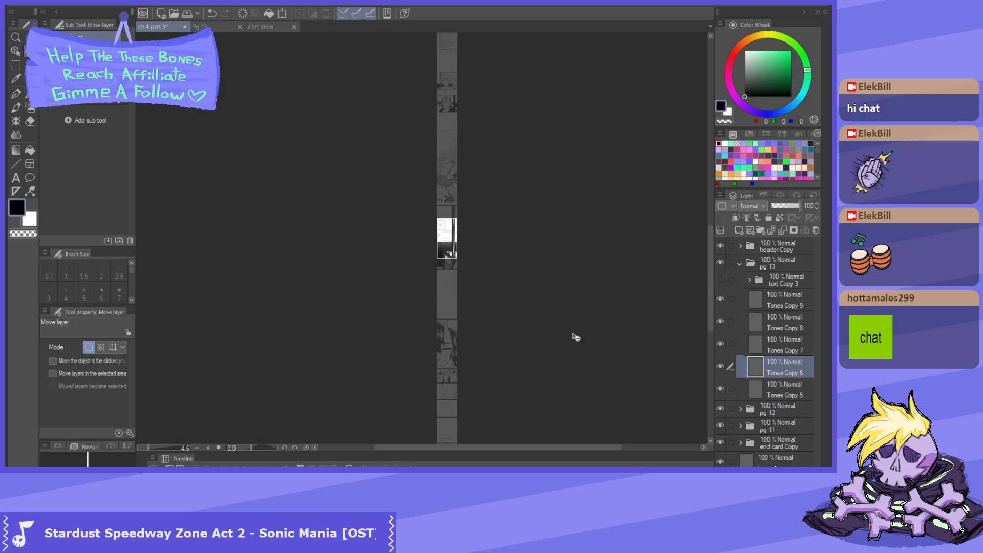
click(779, 350)
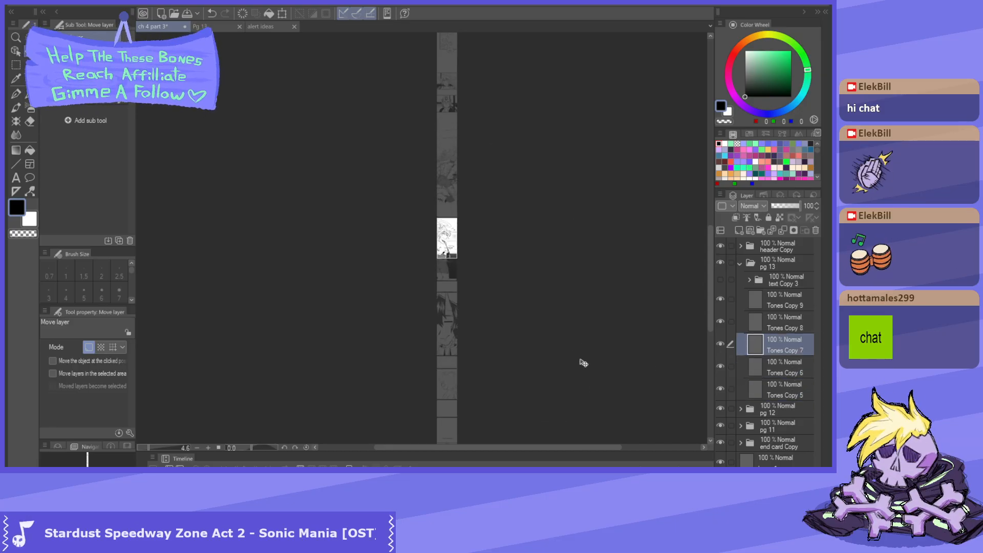
scroll(557, 237, up, 1)
click(798, 327)
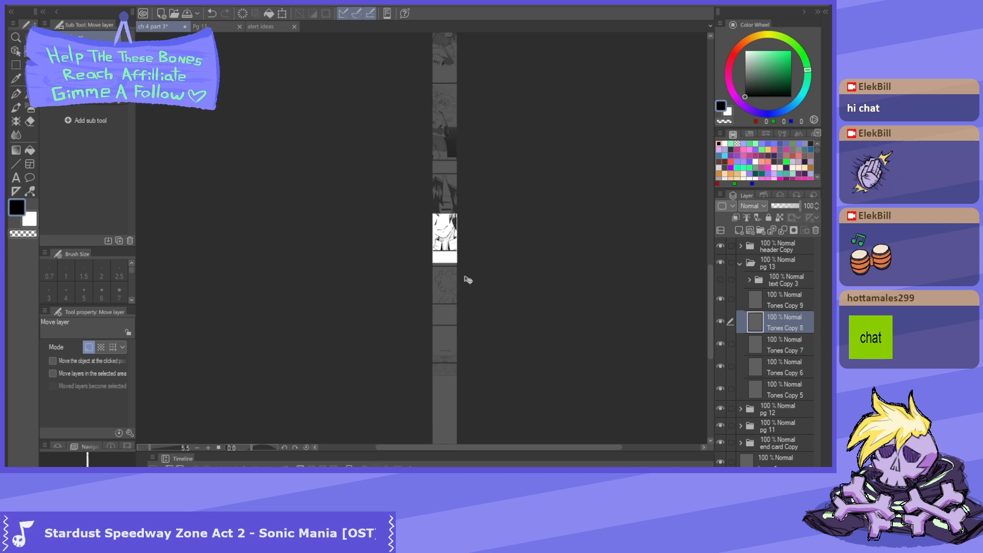
click(763, 299)
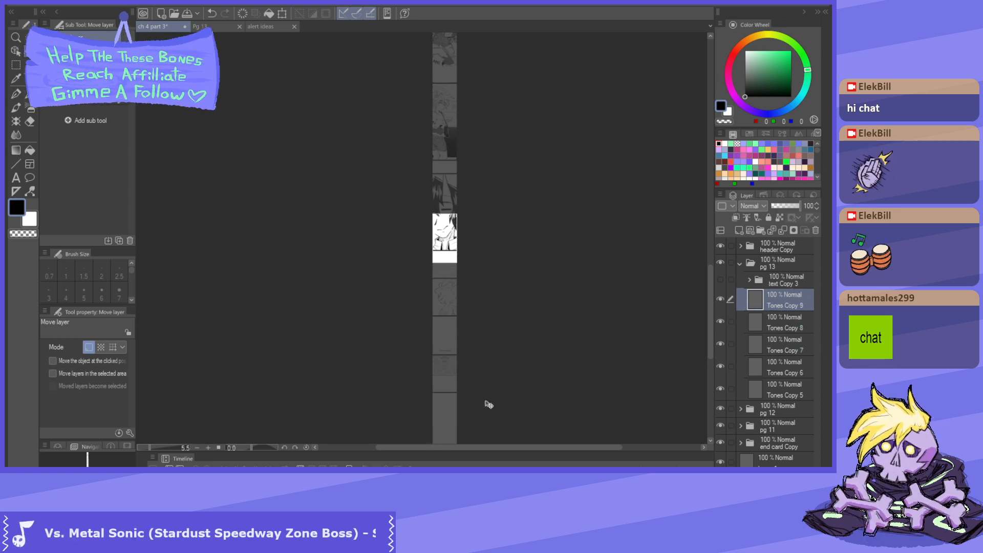
scroll(440, 271, down, 1)
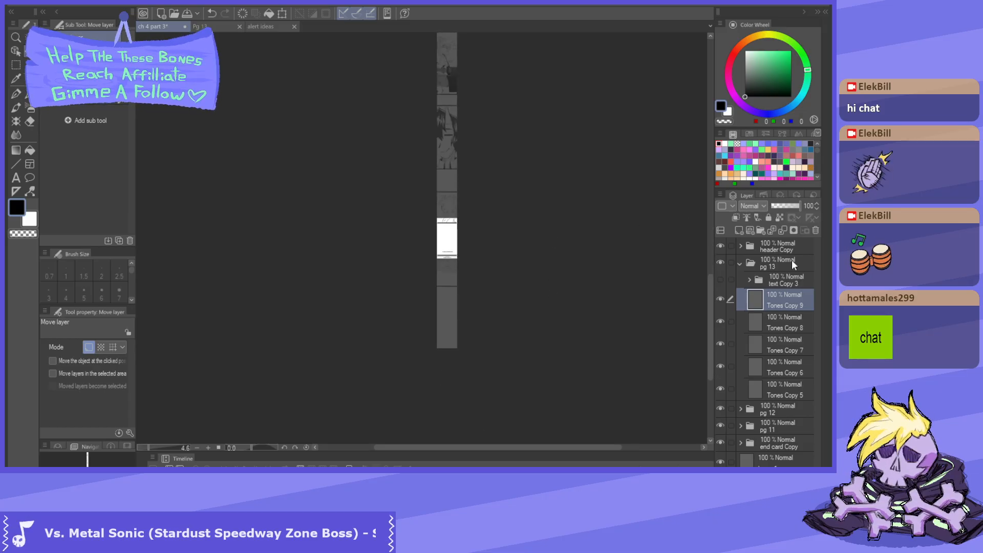
- Select the header Copy folder and save the ch 4 part 3 file
click(787, 244)
scroll(456, 259, down, 3)
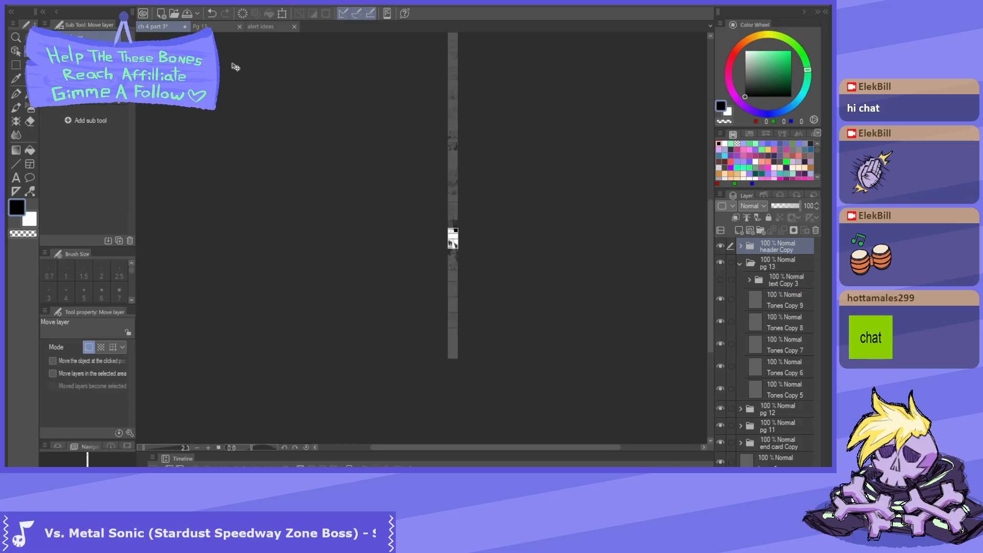
key(ctrl+s)
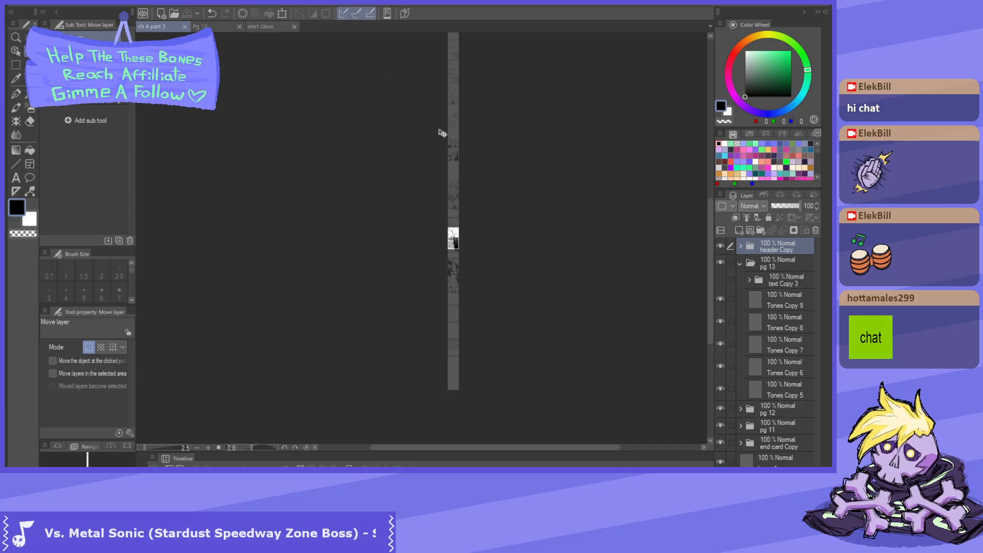
- Select the first pg 13 panel, Tones Copy 5, directly in the strip with the Object tool
click(16, 51)
scroll(471, 223, up, 6)
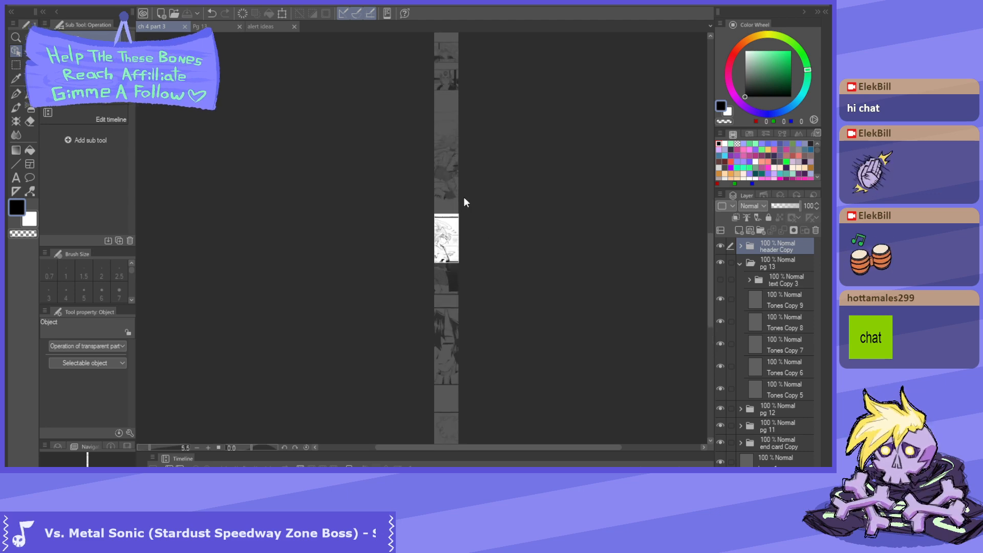
scroll(461, 174, up, 6)
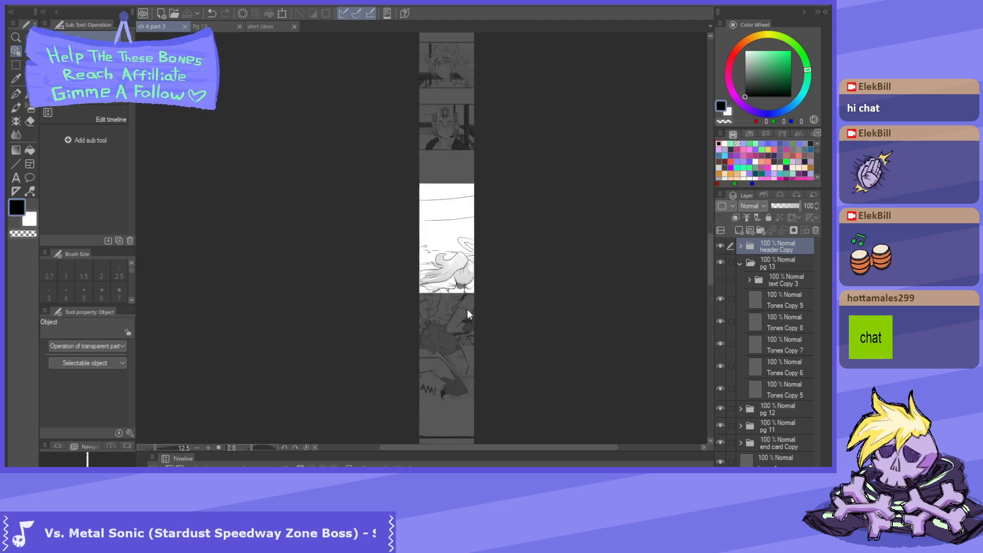
click(440, 254)
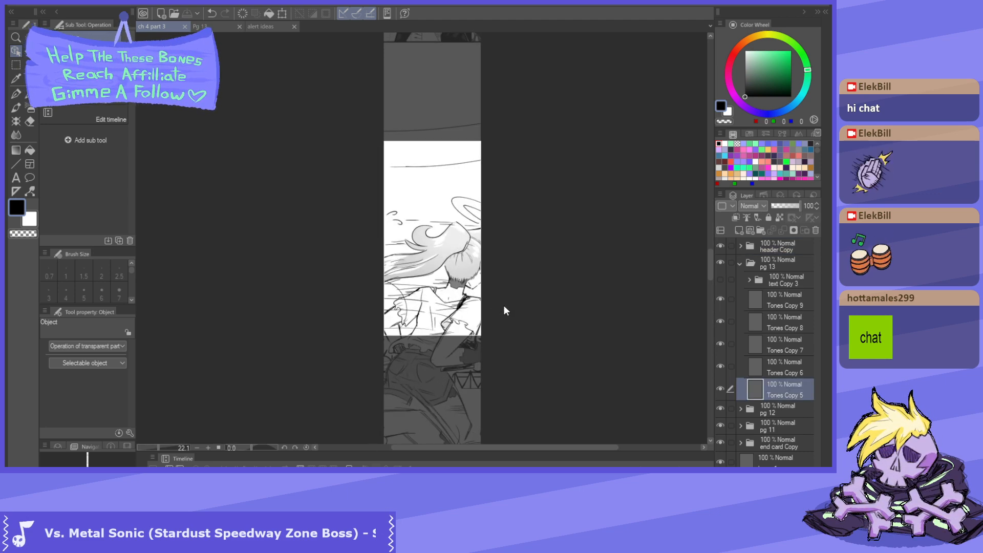
key(ctrl+t)
scroll(460, 292, down, 3)
drag(440, 387, 440, 240)
scroll(477, 202, up, 4)
drag(399, 213, 365, 206)
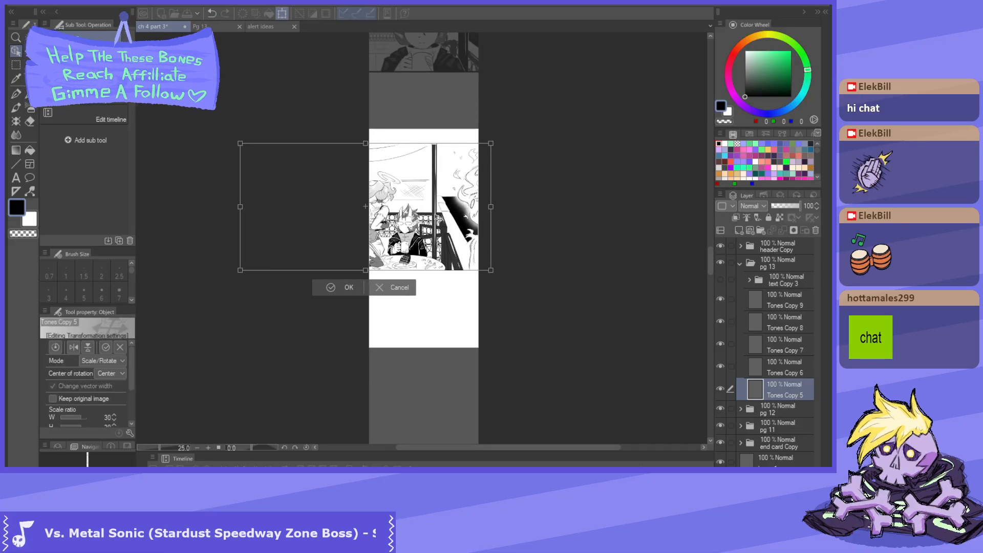
drag(365, 271, 365, 220)
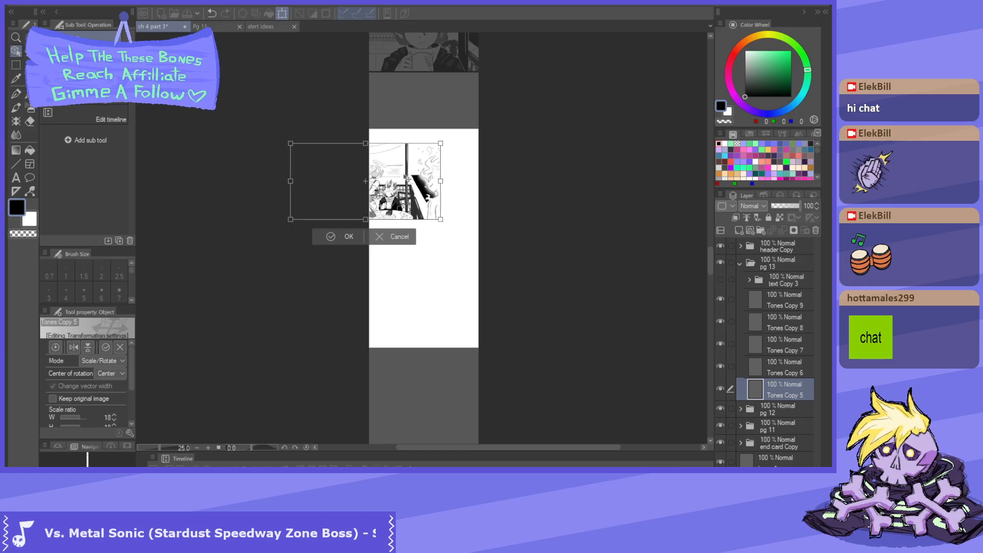
scroll(404, 239, up, 1)
drag(401, 169, 445, 183)
scroll(478, 156, up, 2)
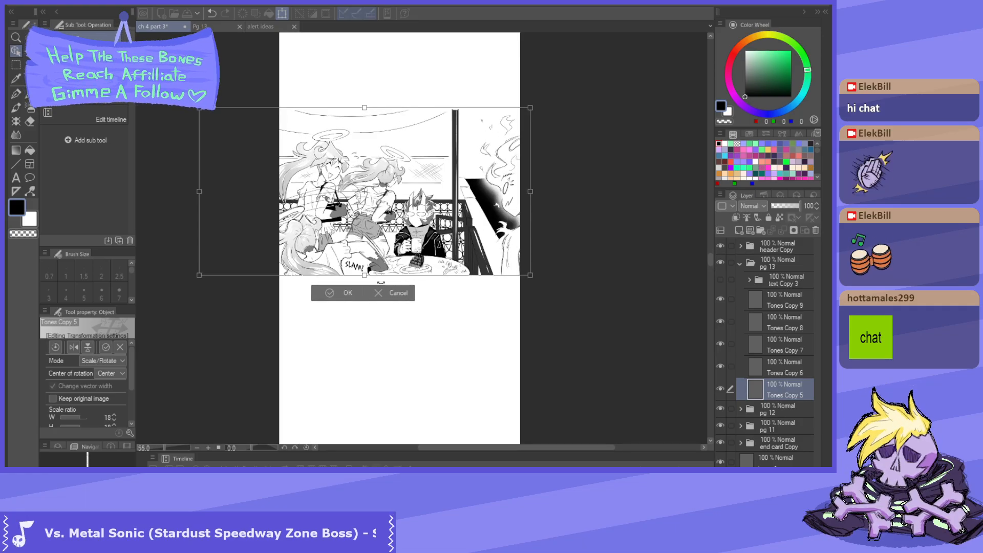
drag(200, 197, 263, 179)
scroll(317, 201, up, 1)
click(433, 293)
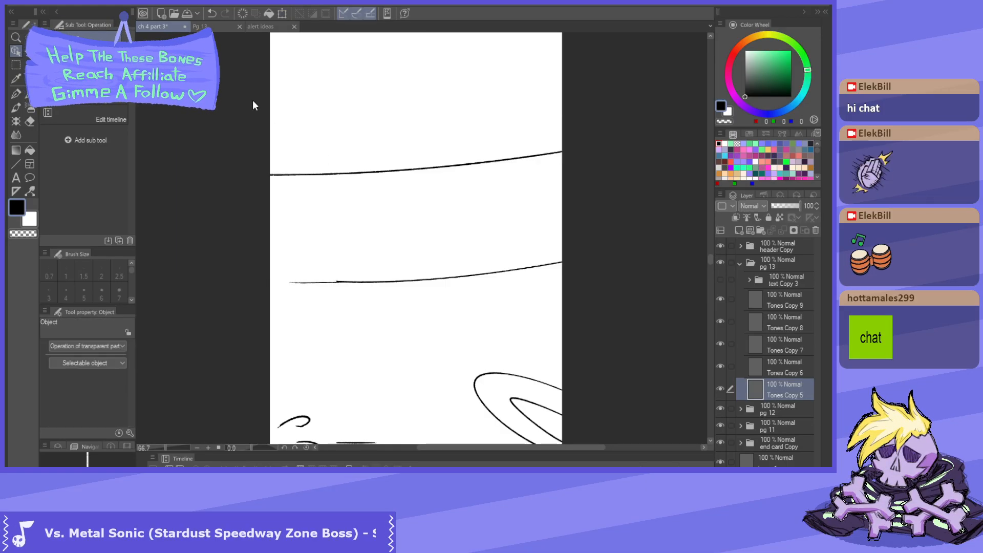
- Examine the panel layout of the Pg 13 source page, especially the framing of its opening panel
click(214, 26)
scroll(361, 377, up, 4)
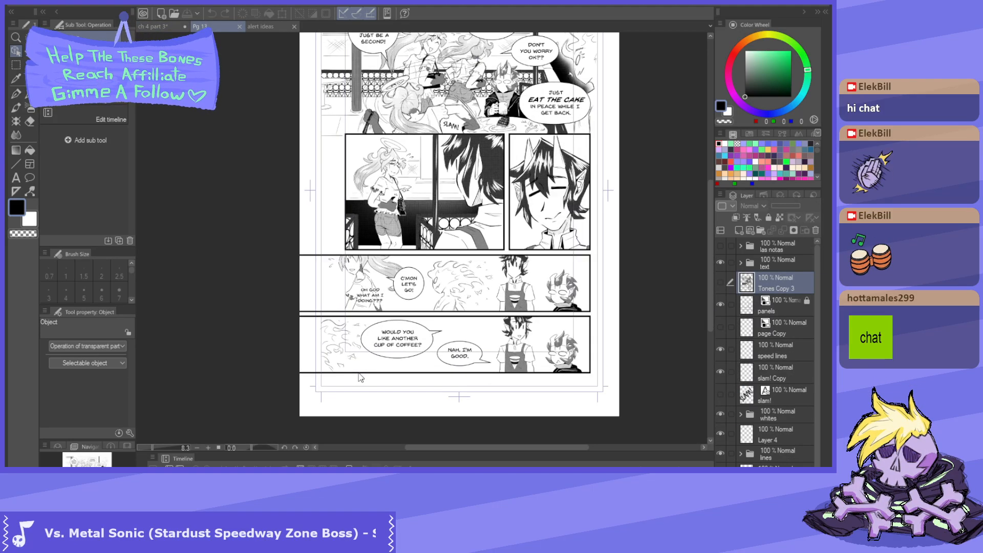
scroll(361, 377, down, 5)
scroll(462, 178, up, 2)
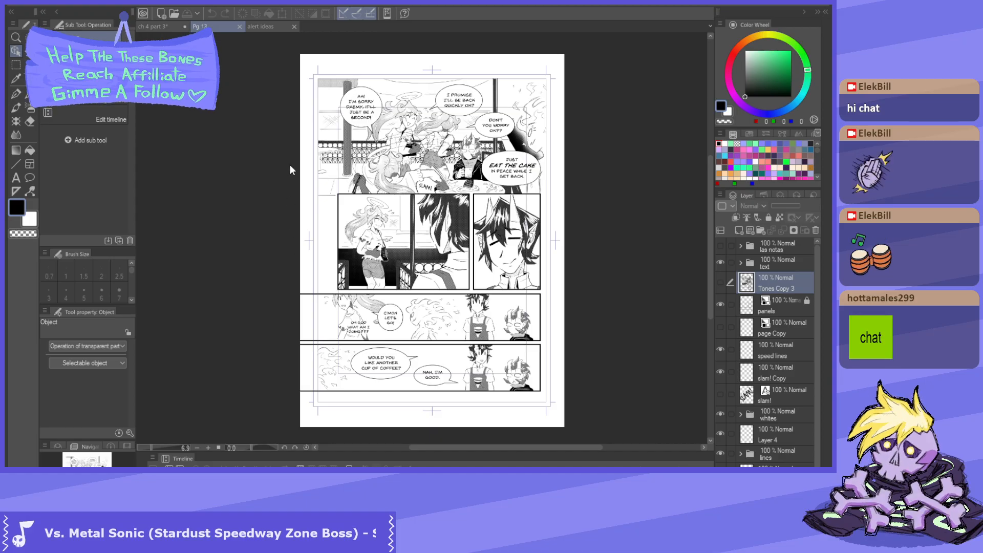
scroll(491, 259, down, 2)
scroll(364, 149, up, 1)
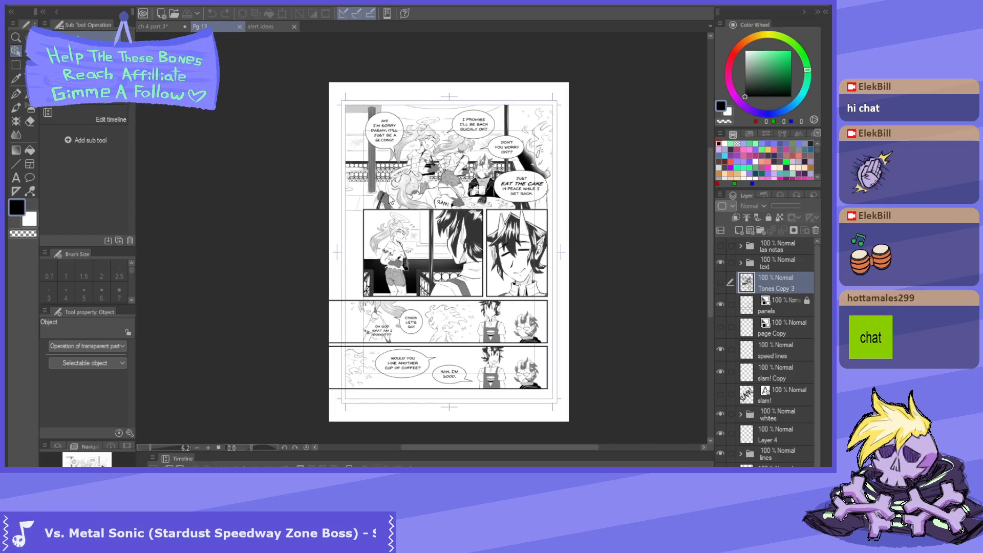
scroll(361, 144, up, 2)
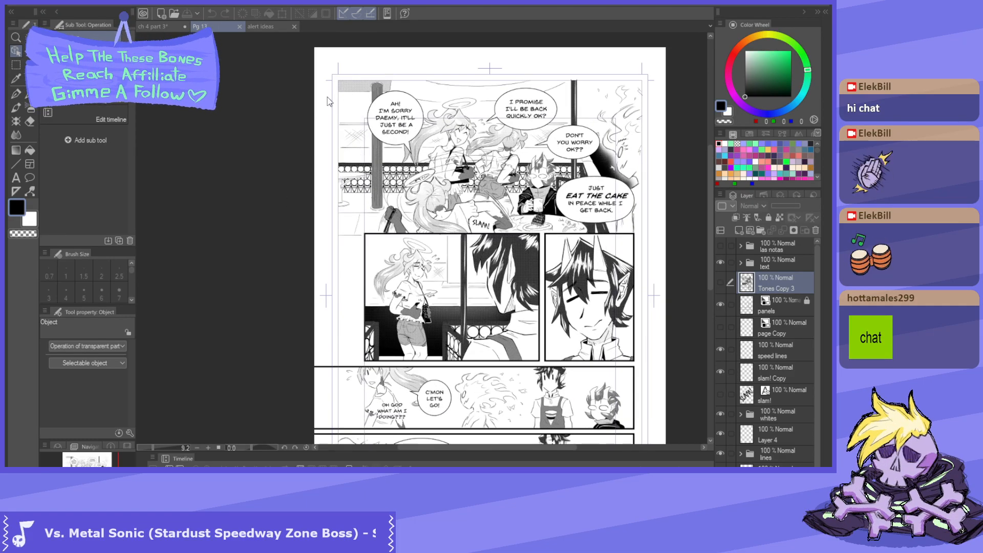
scroll(327, 97, down, 2)
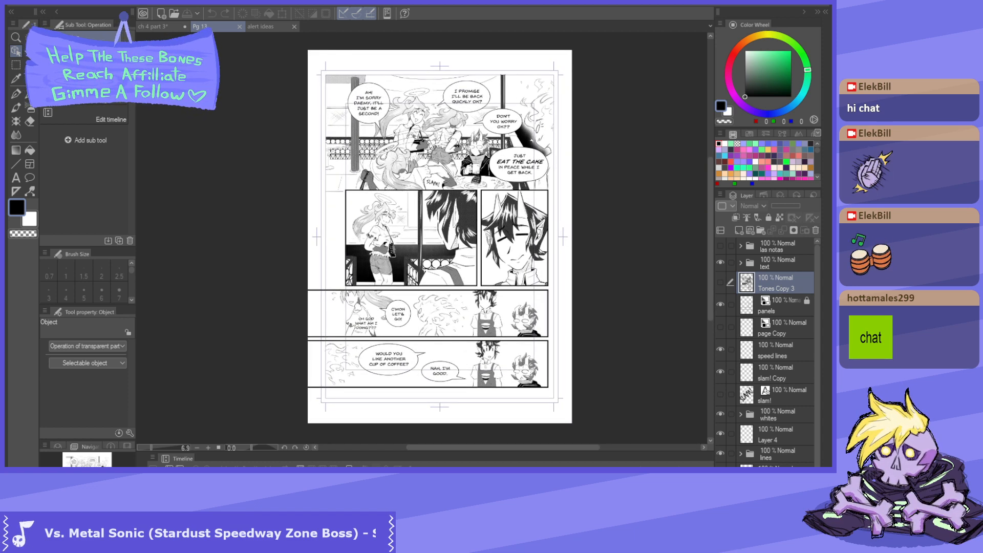
- Return to ch 4 part 3, scale the Tones Copy 5 panel down to about 19%, and shift it over the strip
click(159, 25)
scroll(361, 104, down, 5)
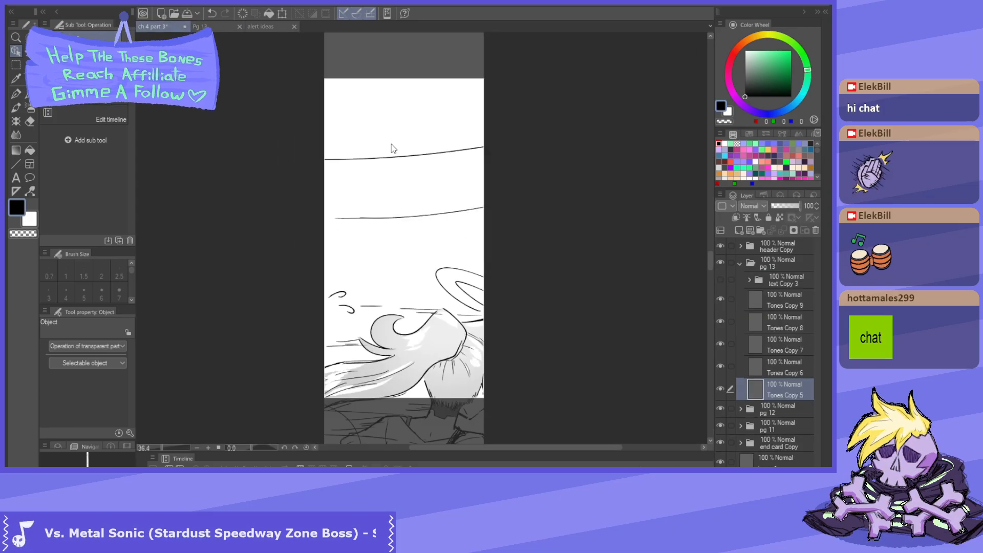
key(ctrl+t)
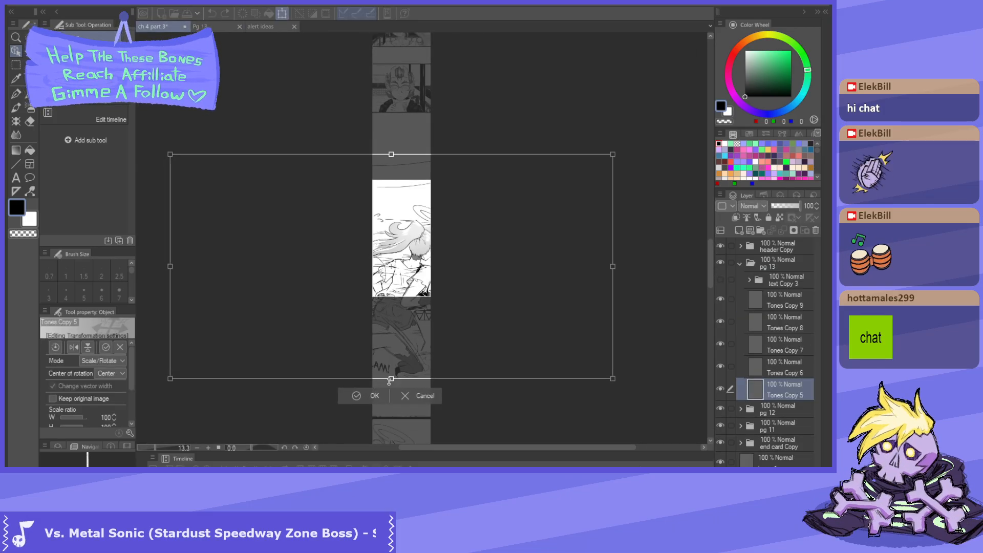
drag(391, 379, 391, 216)
scroll(413, 146, up, 3)
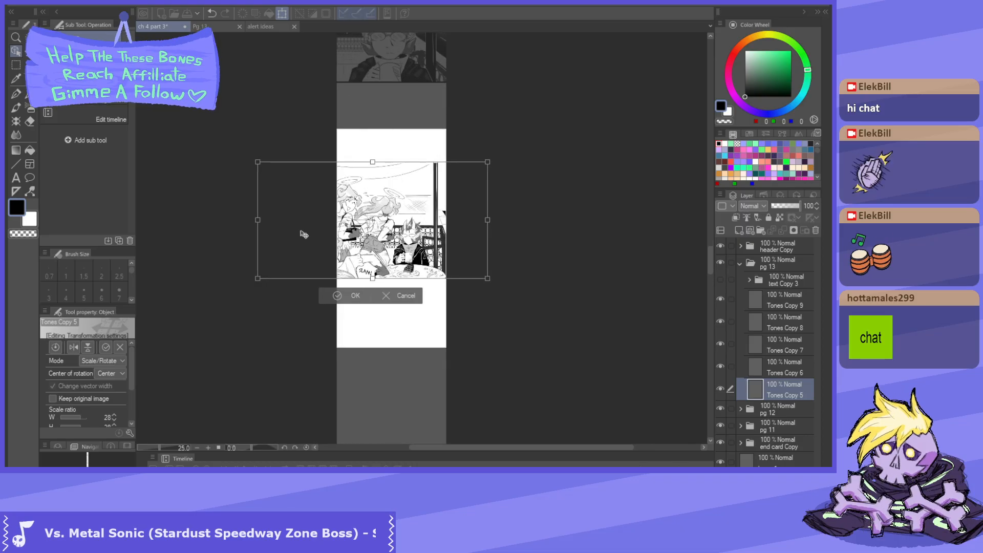
drag(258, 220, 294, 216)
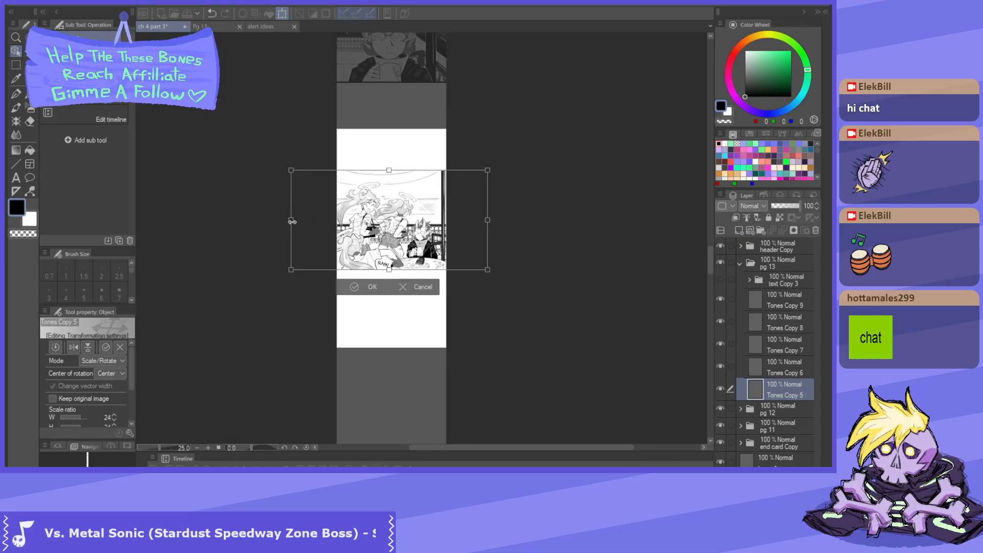
drag(334, 228, 361, 230)
scroll(361, 233, up, 2)
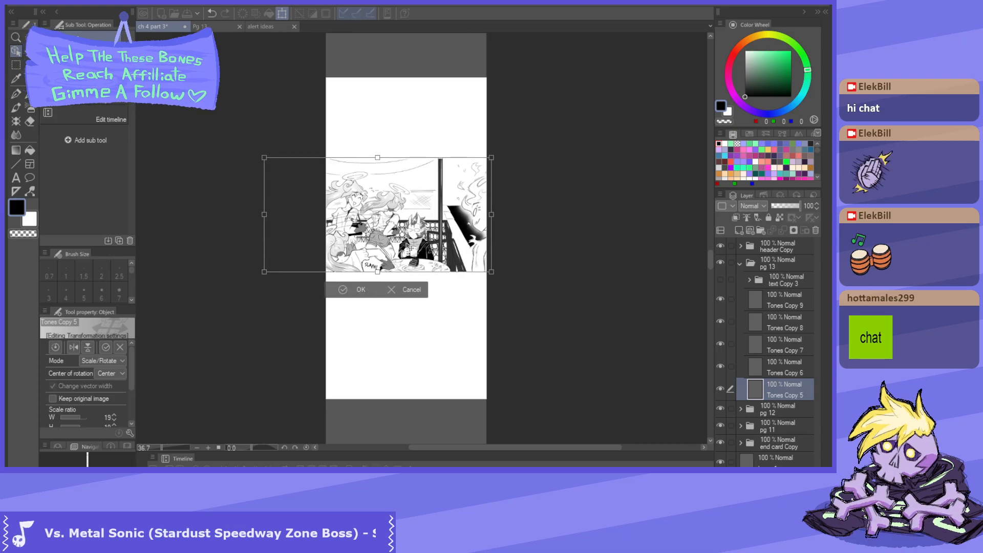
- Shrink the Tones Copy 5 panel further to about 14%, bringing its left edge just inside the strip
scroll(337, 240, up, 1)
drag(245, 202, 328, 175)
scroll(344, 204, up, 3)
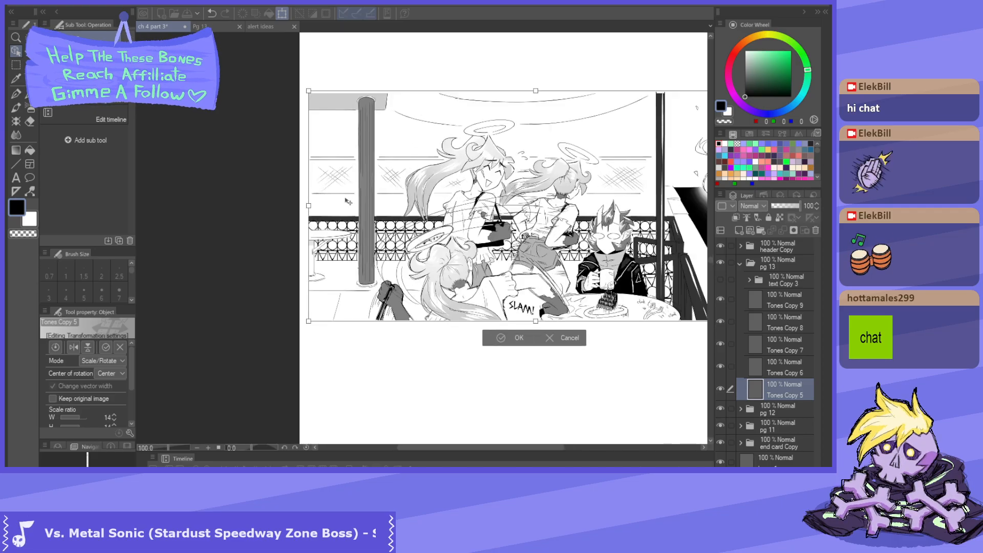
scroll(344, 205, down, 3)
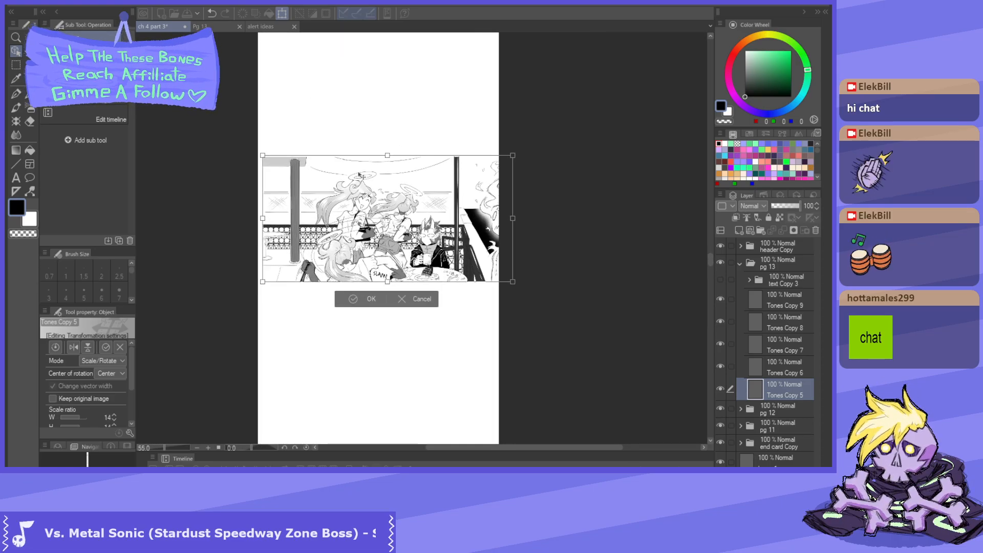
scroll(409, 188, up, 1)
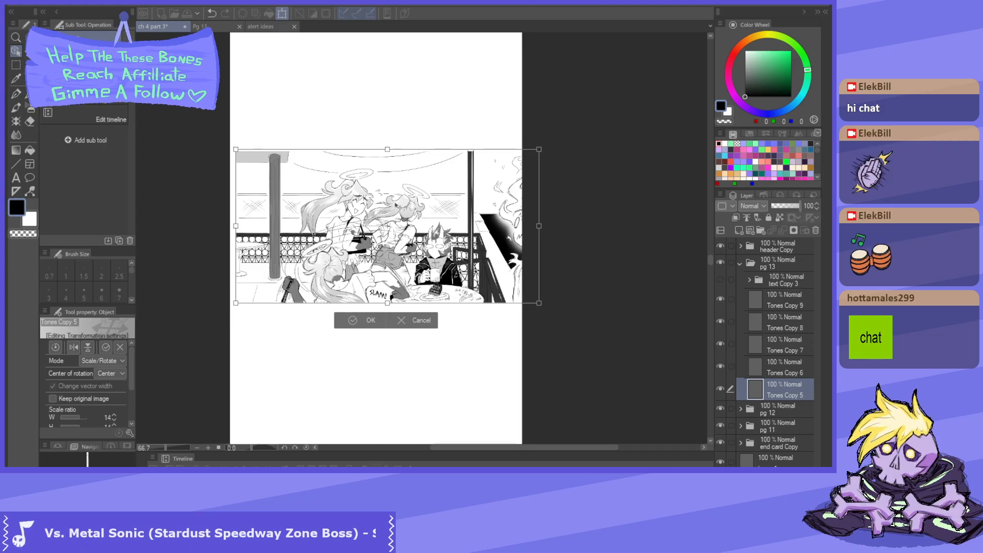
- Shift the Tones Copy 5 panel left, enlarge it to about 15% so it bleeds past both strip edges, and apply the transformation
scroll(398, 184, down, 2)
drag(403, 206, 367, 202)
drag(476, 214, 506, 209)
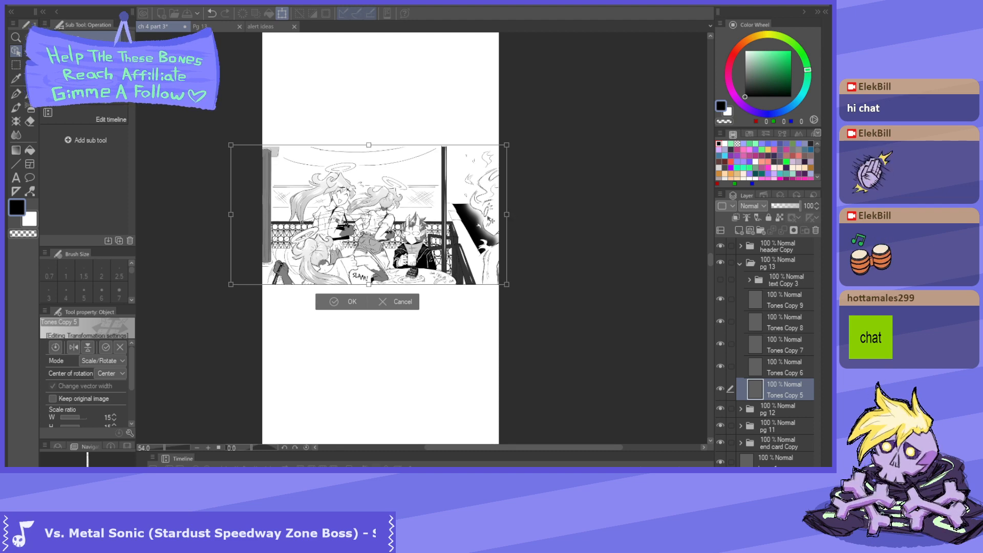
scroll(442, 219, up, 2)
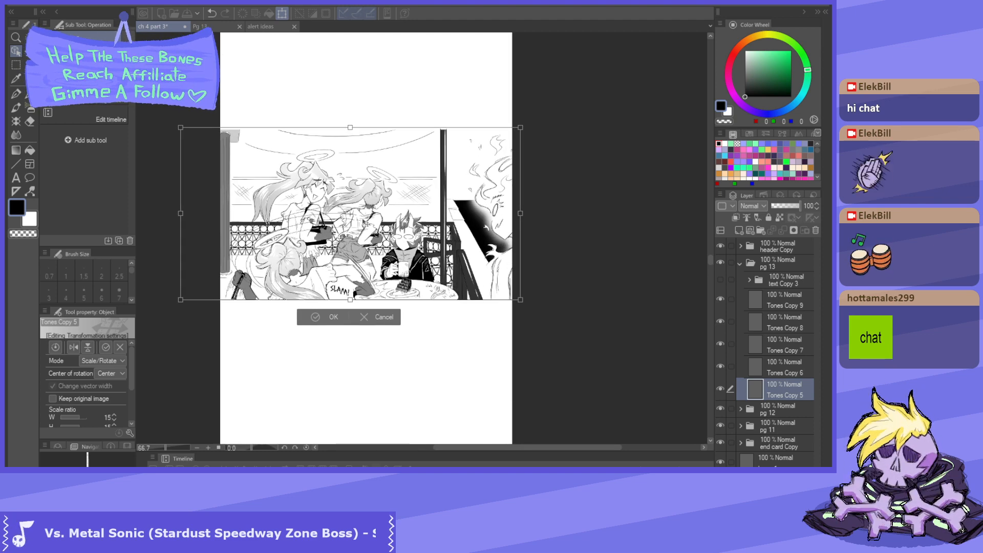
key(Left)
key(Left)
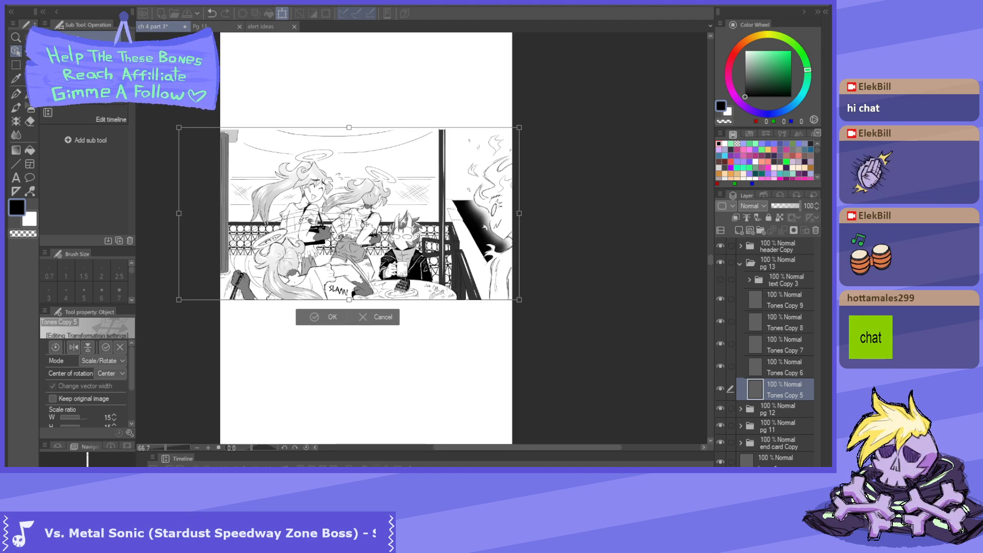
click(316, 318)
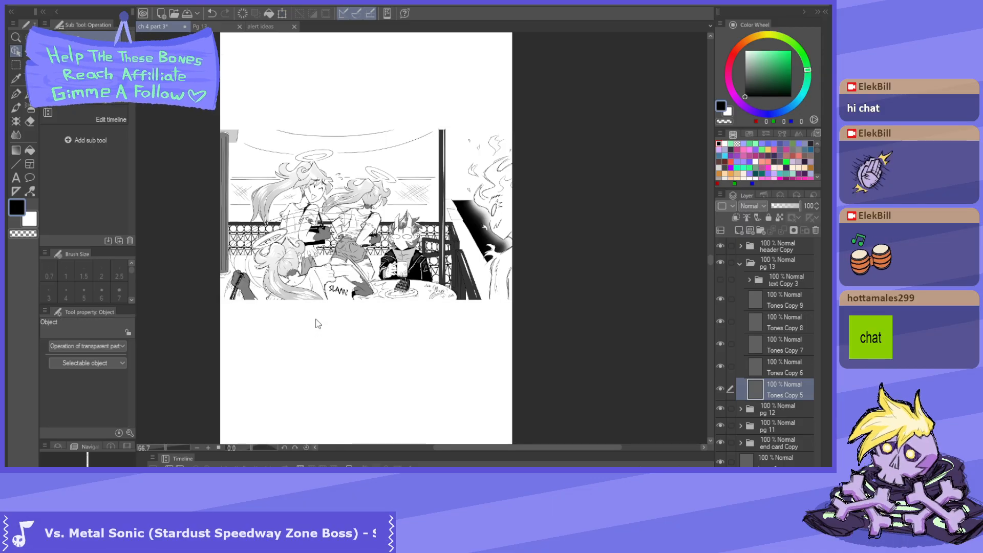
scroll(349, 218, up, 4)
scroll(369, 238, down, 3)
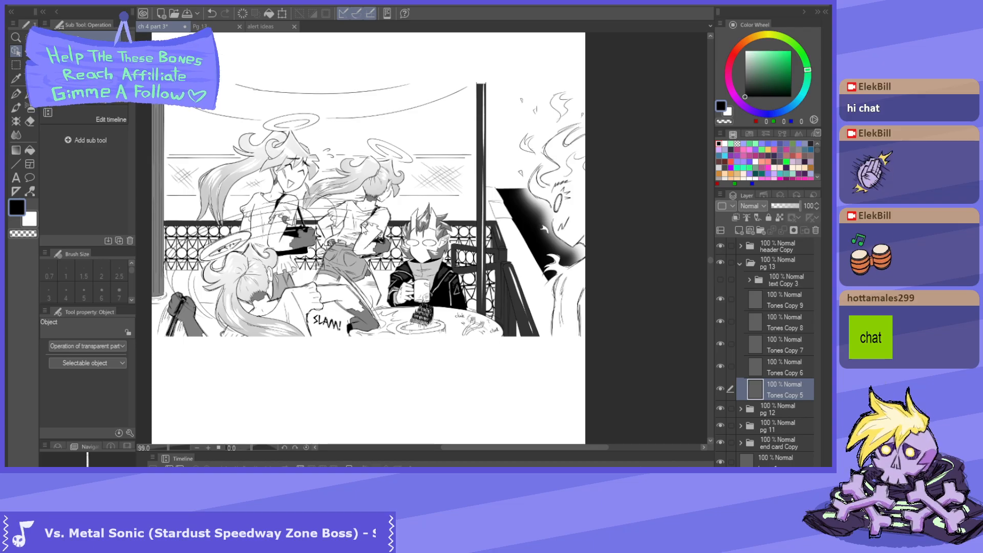
scroll(395, 223, down, 3)
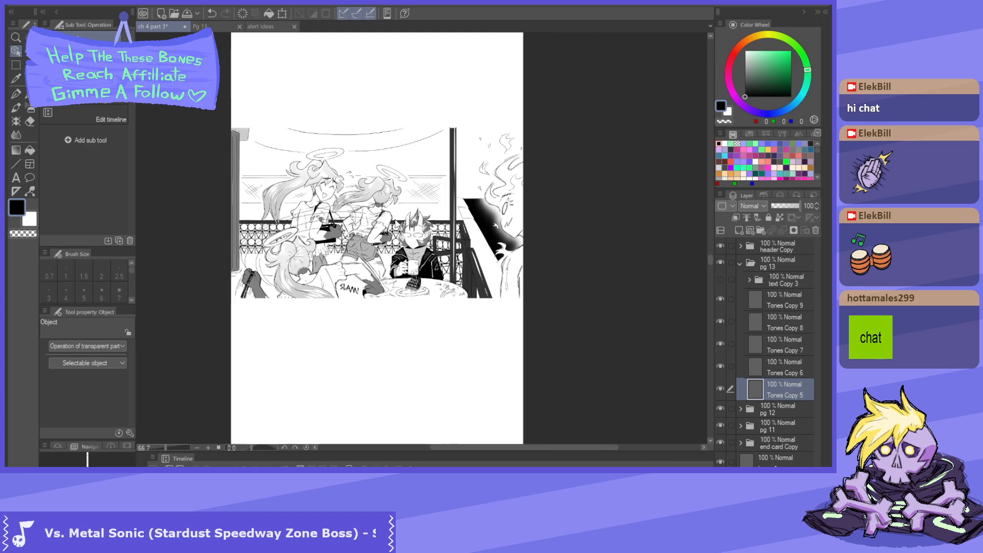
- Switch to the Straight line tool, set its brush size to 8, and try a border along the Tones Copy 5 panel's bottom edge
scroll(379, 205, up, 2)
scroll(359, 179, down, 3)
scroll(360, 179, up, 2)
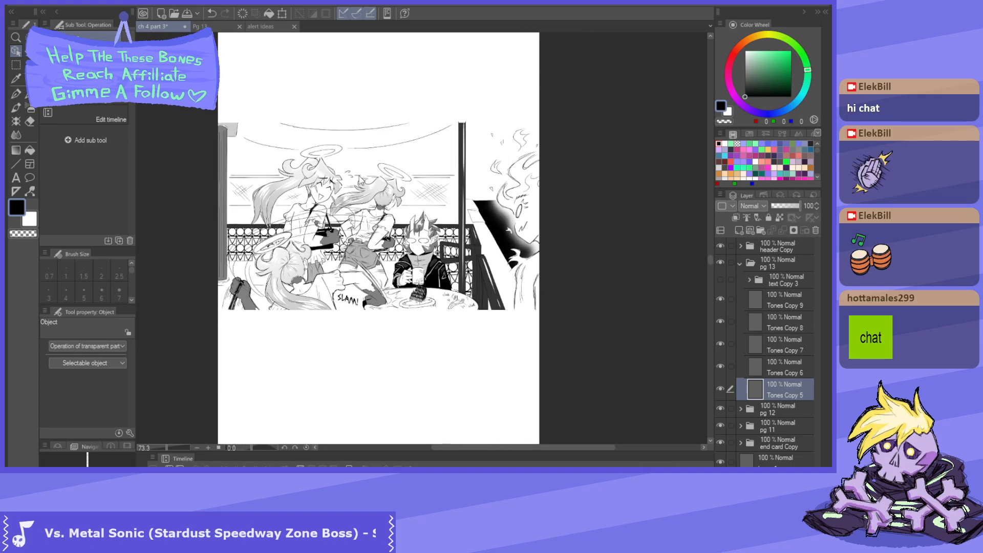
key(t)
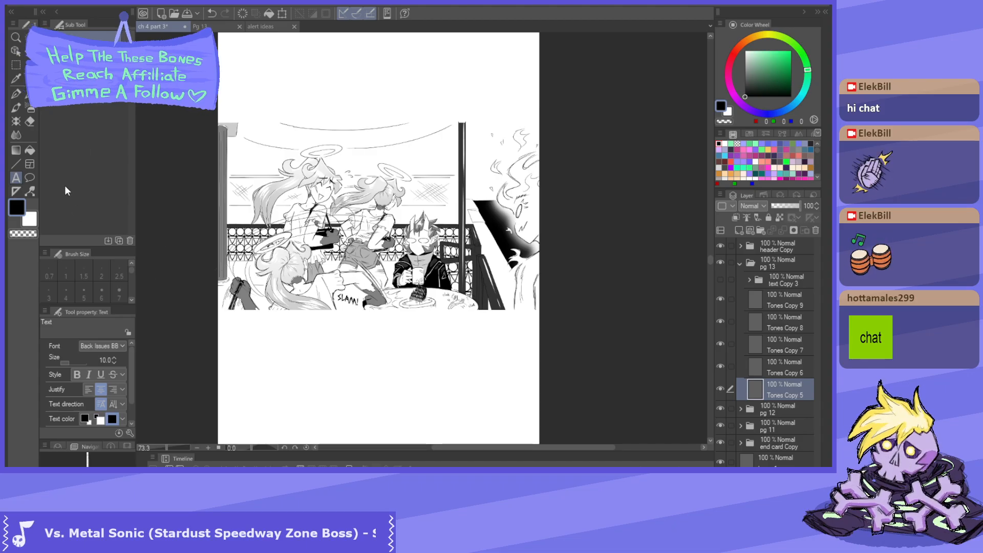
click(14, 163)
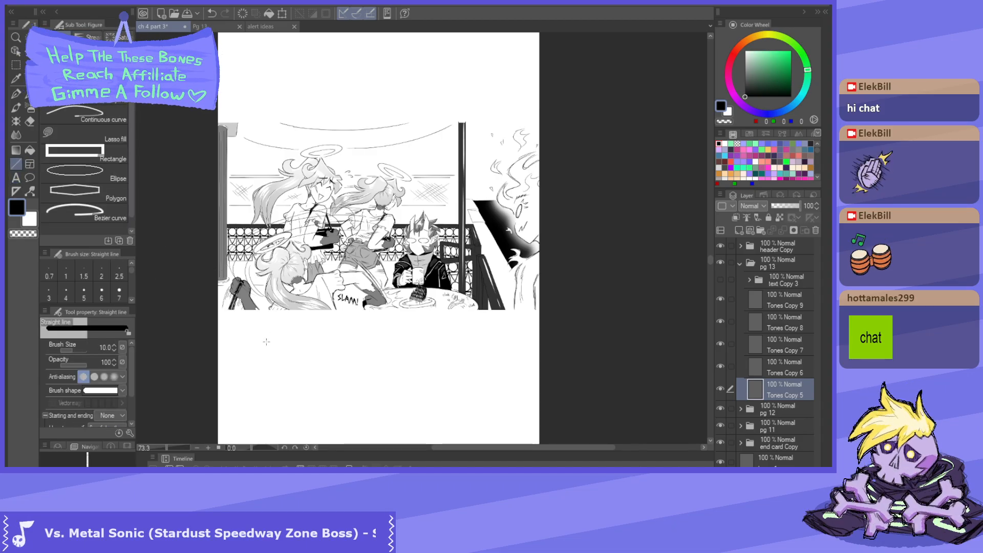
key(bracketleft)
key(bracketleft)
key(bracketright)
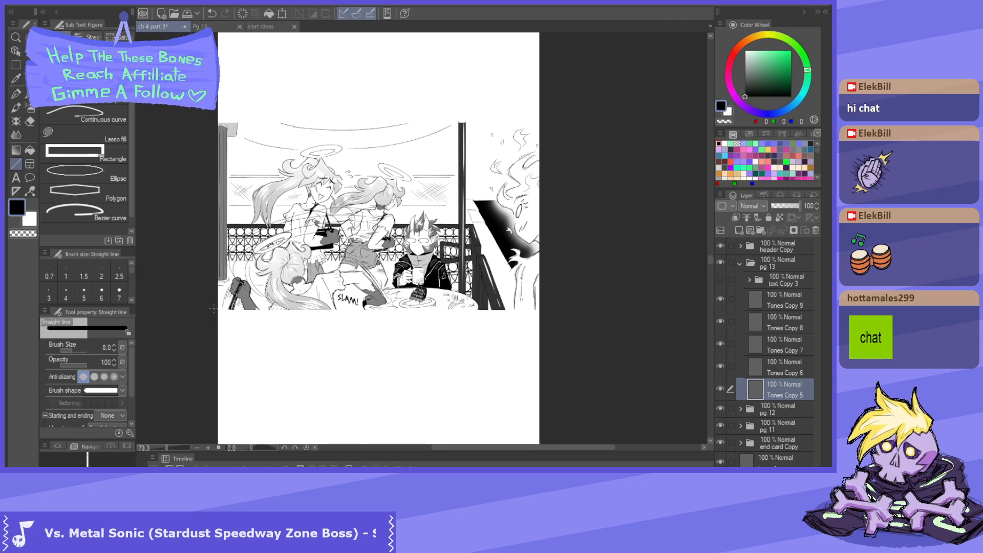
drag(212, 311, 521, 309)
key(ctrl+z)
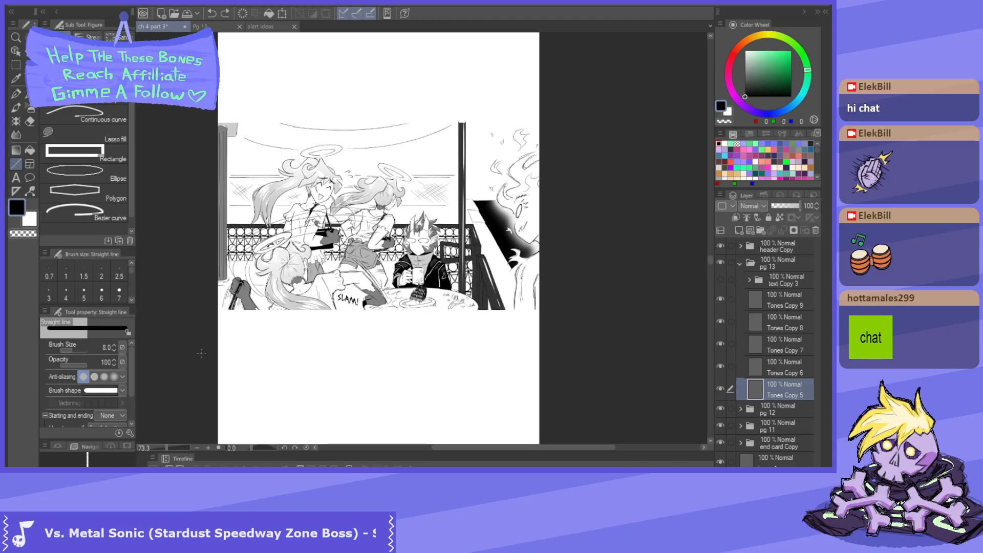
- Reduce the line's brush size to 6 and draw a straight black border across the strip along the Tones Copy 5 panel's bottom edge
key(bracketleft)
key(bracketleft)
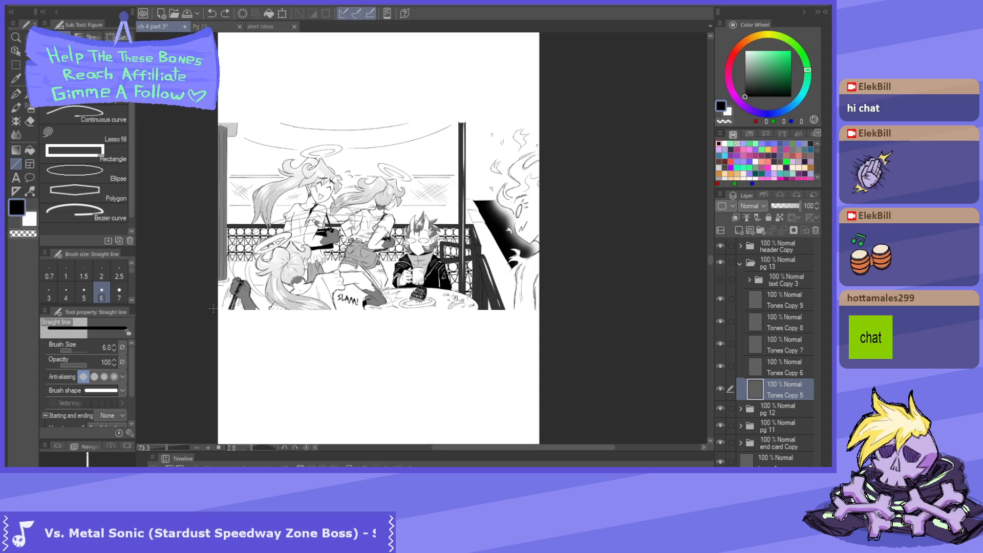
drag(205, 310, 558, 303)
key(ctrl+z)
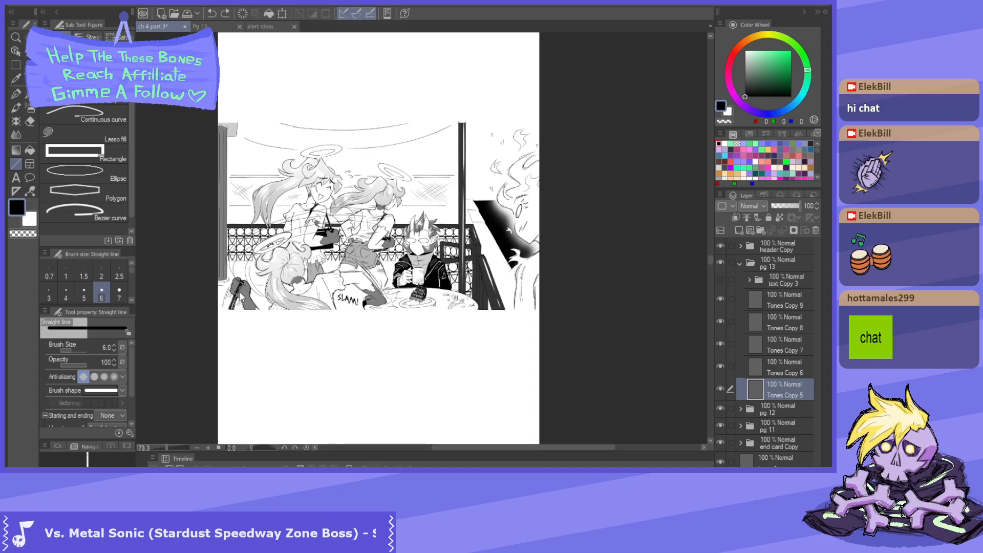
drag(213, 309, 559, 311)
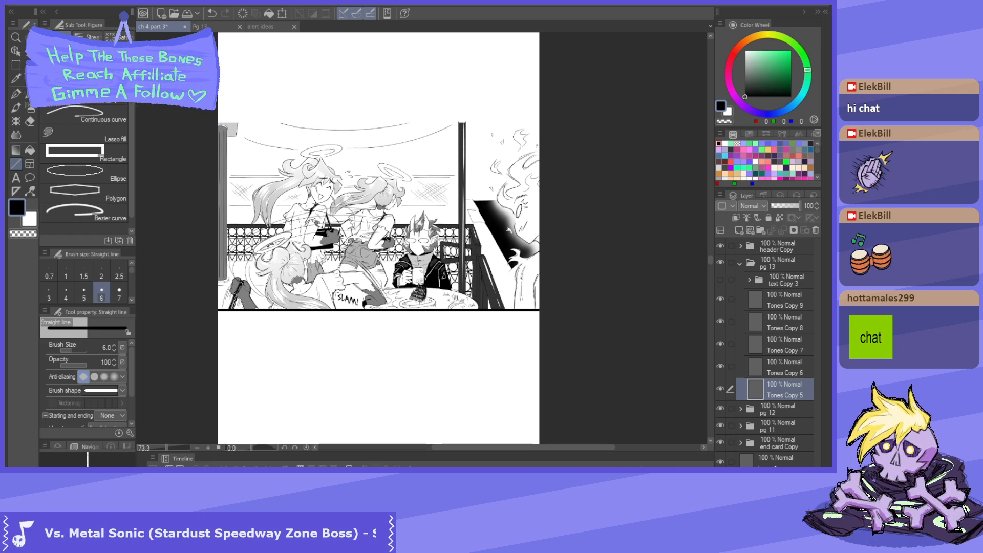
- Draw a matching straight black border across the strip along the top edge of the Tones Copy 5 panel
scroll(328, 165, up, 5)
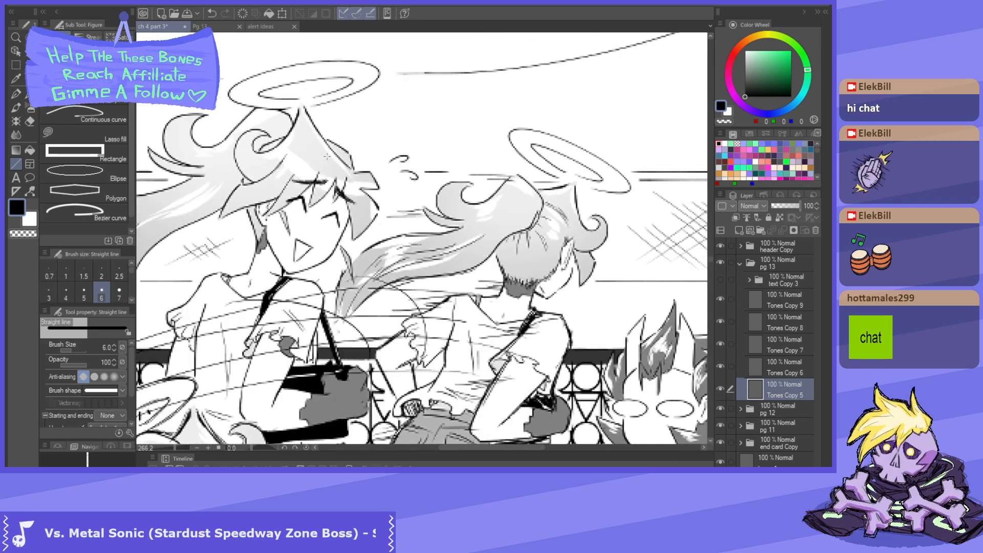
scroll(328, 166, down, 7)
scroll(387, 163, up, 2)
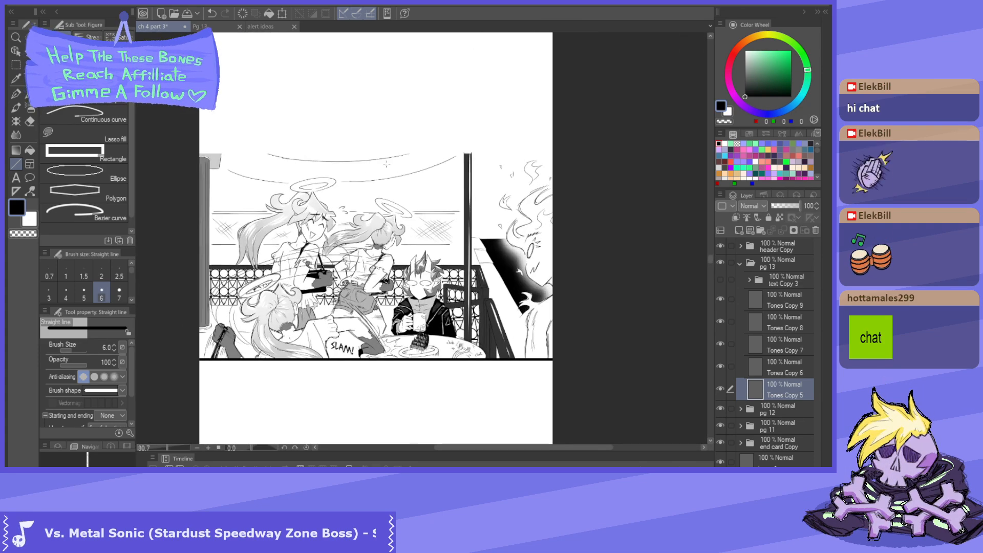
scroll(322, 233, up, 4)
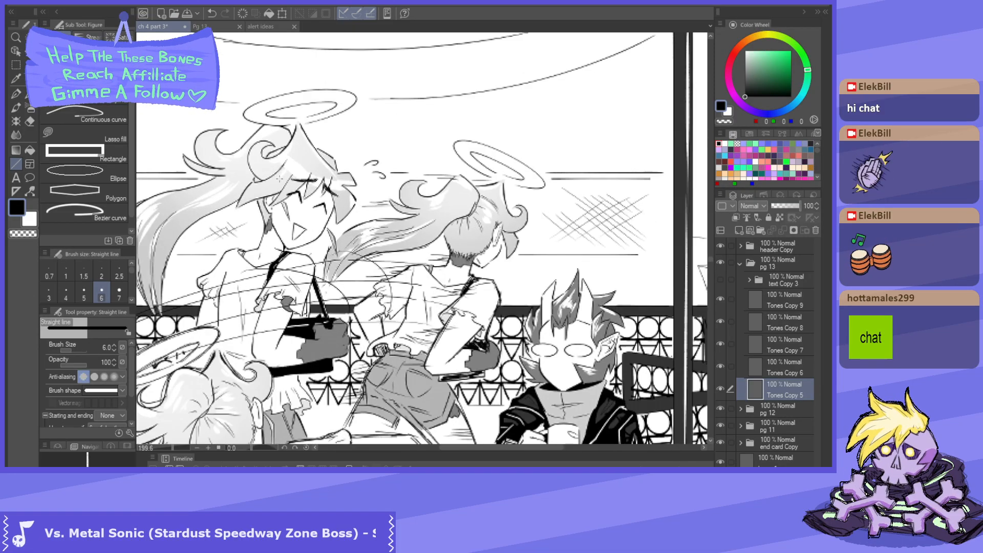
scroll(297, 192, down, 5)
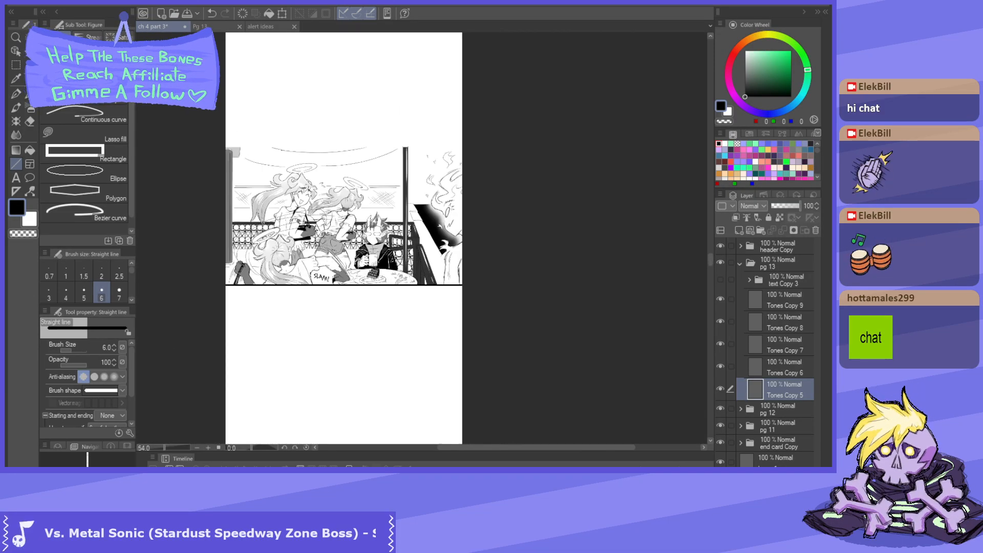
scroll(342, 167, up, 1)
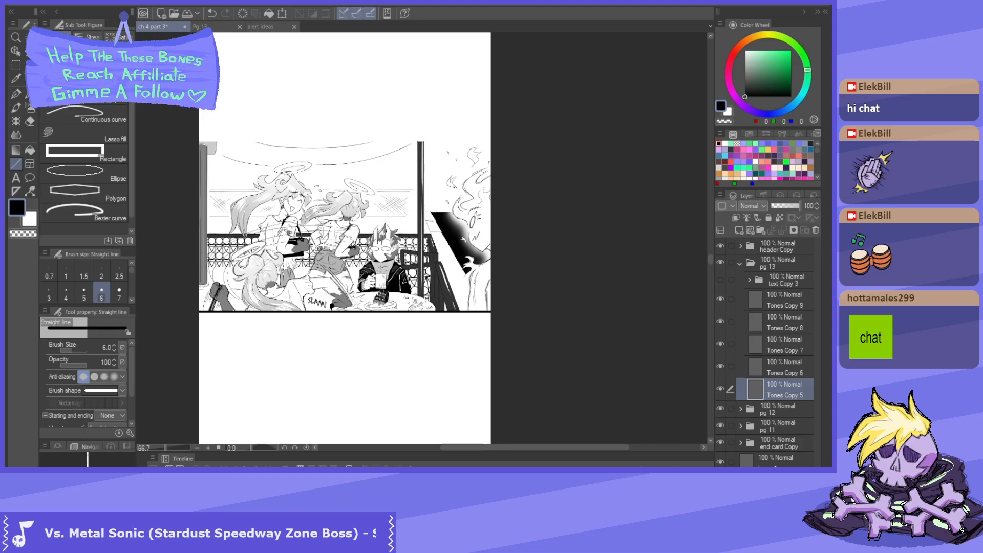
scroll(261, 180, up, 1)
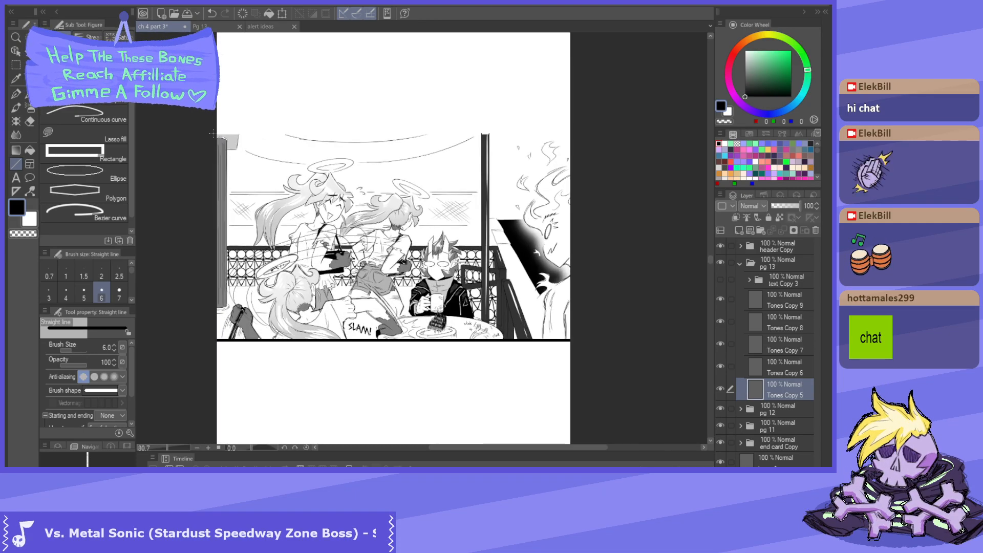
drag(447, 133, 625, 133)
scroll(515, 153, down, 2)
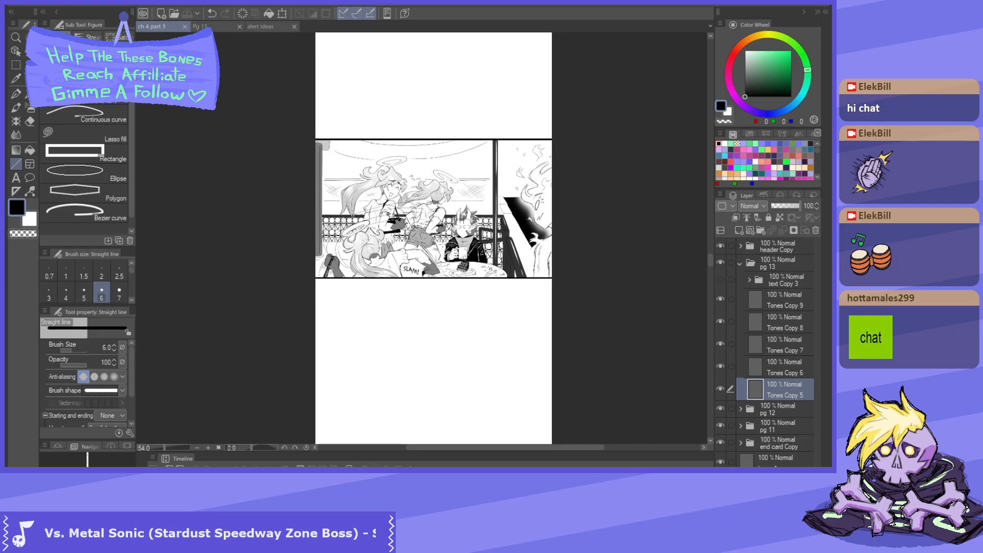
scroll(410, 200, up, 5)
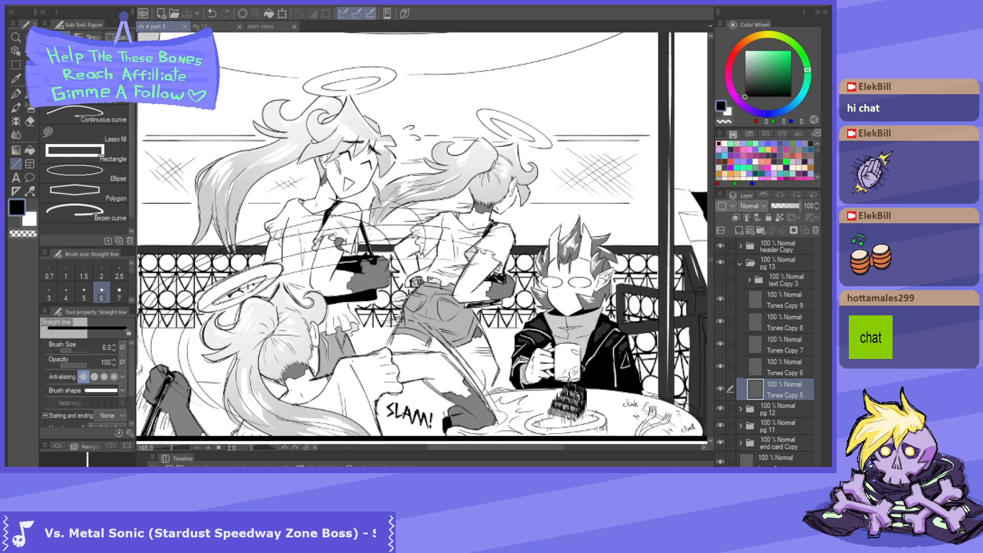
scroll(399, 115, down, 4)
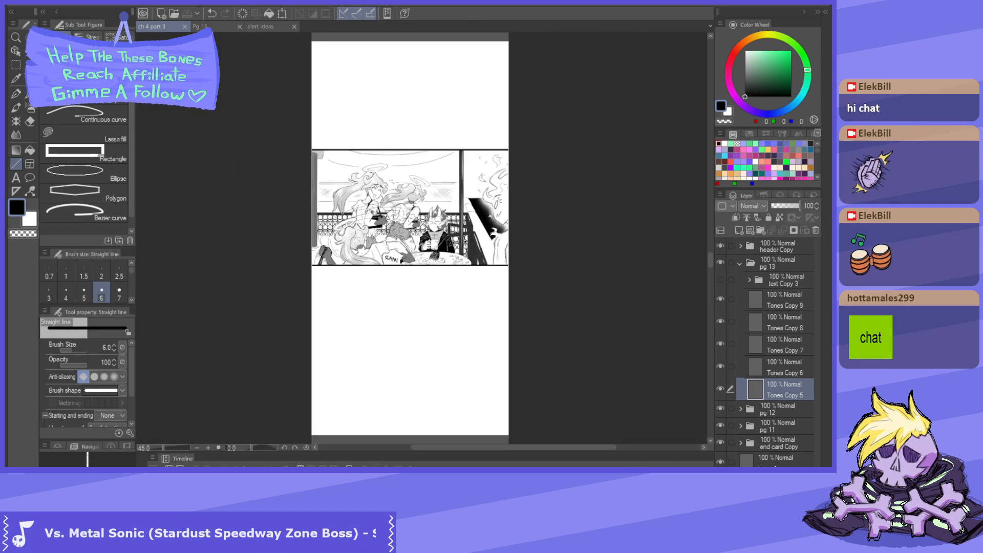
scroll(450, 220, up, 5)
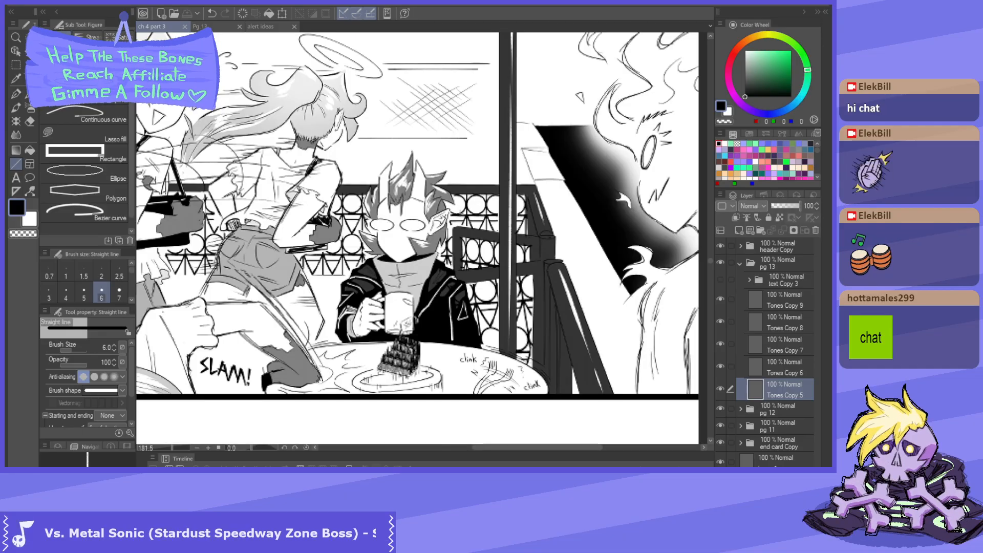
scroll(417, 238, up, 1)
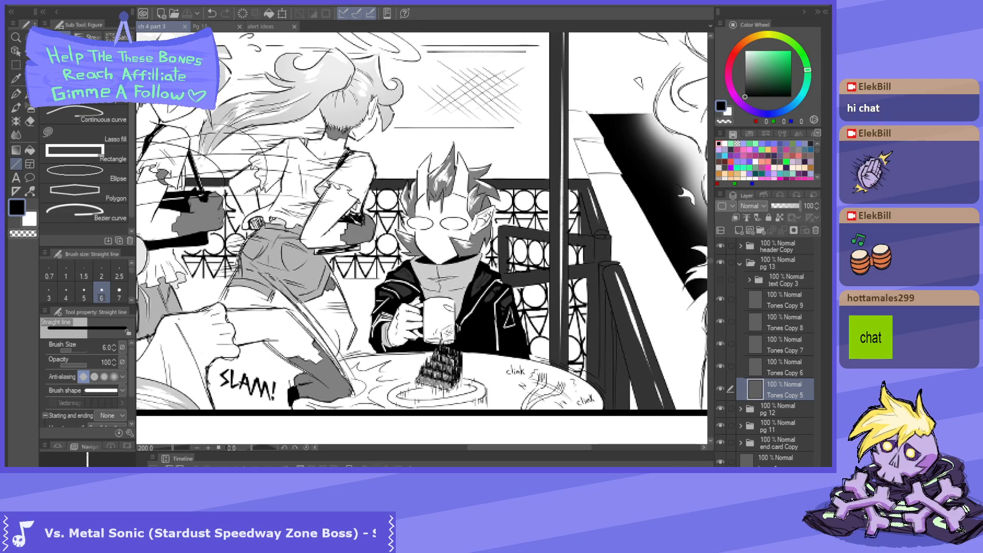
scroll(502, 170, down, 5)
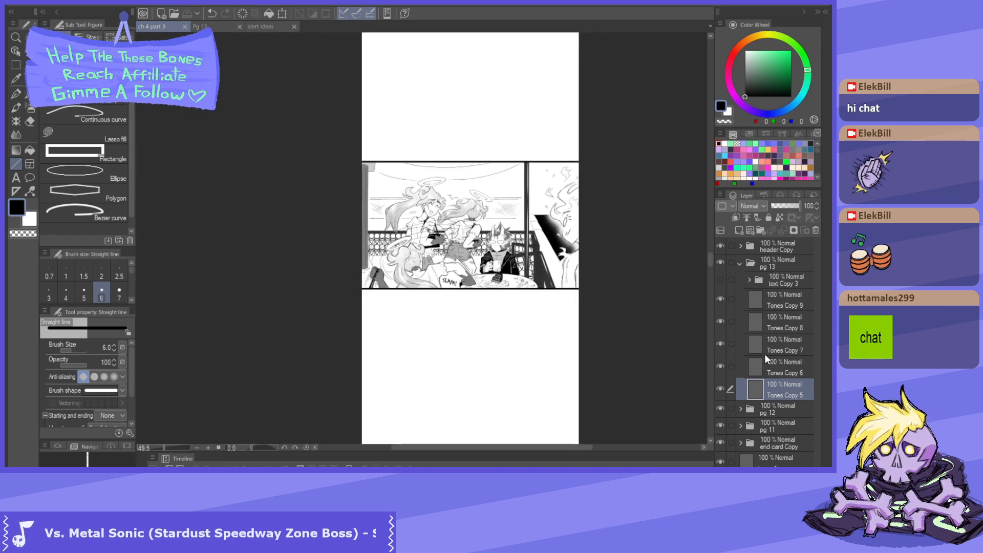
- Select the Tones Copy 6 layer and move its panel up the strip, closer beneath the Tones Copy 5 panel
scroll(490, 138, down, 1)
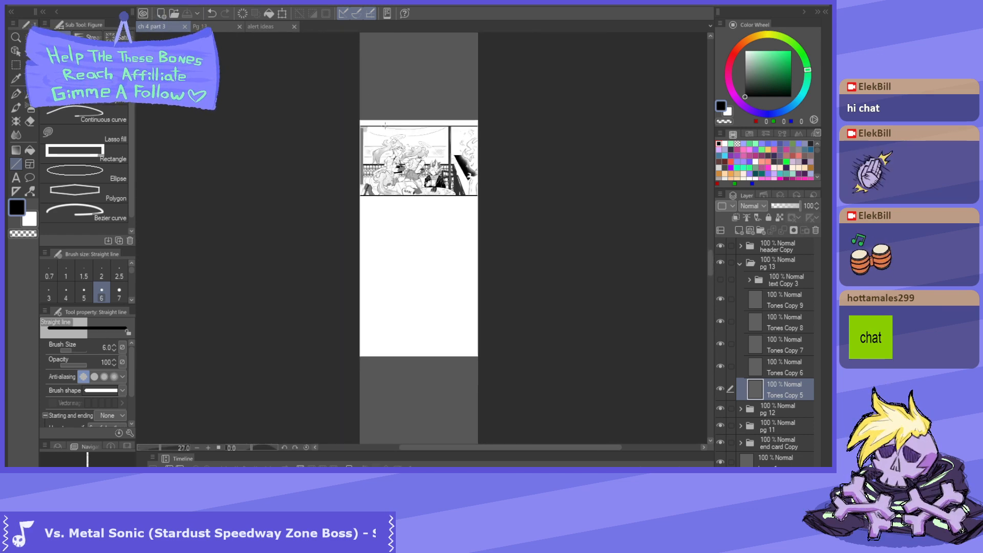
click(789, 363)
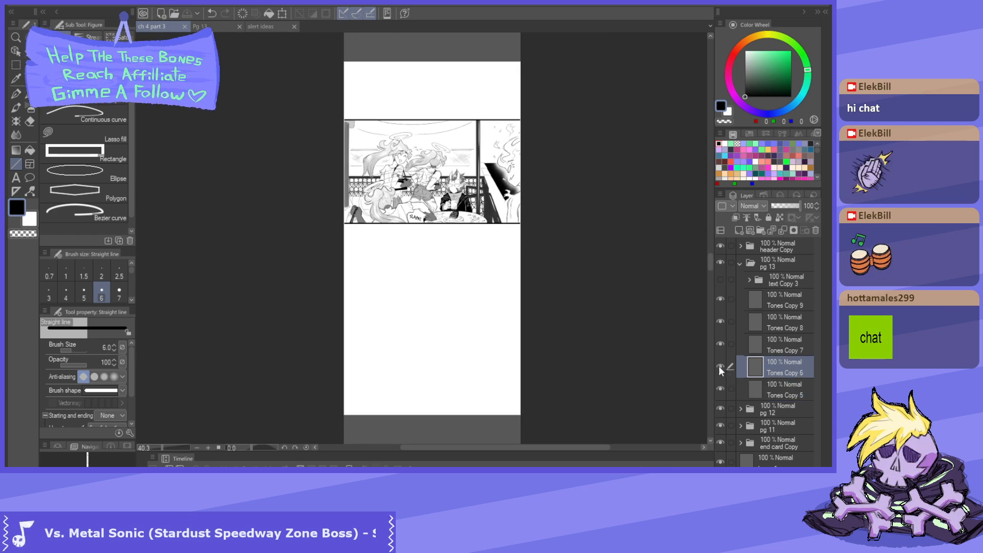
scroll(376, 96, down, 3)
scroll(375, 96, down, 2)
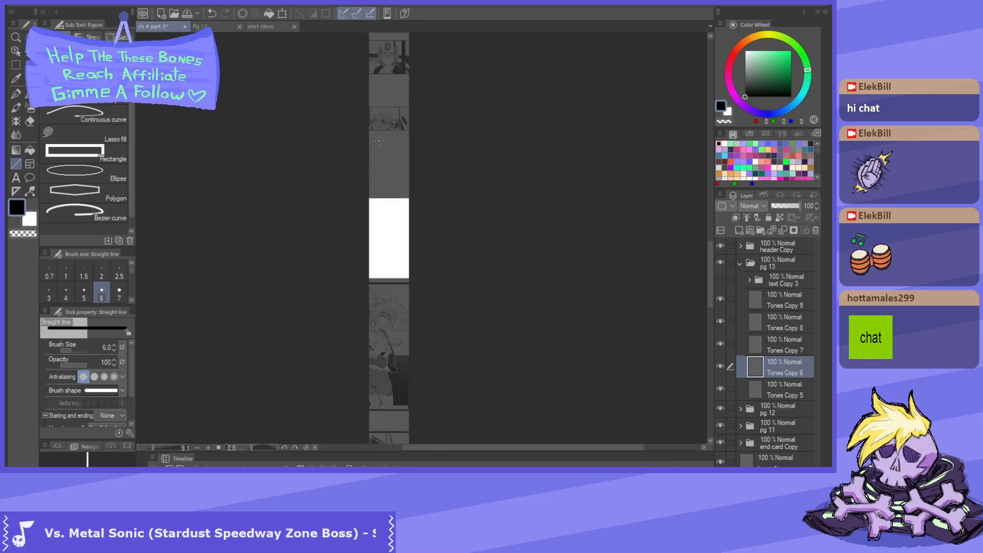
key(k)
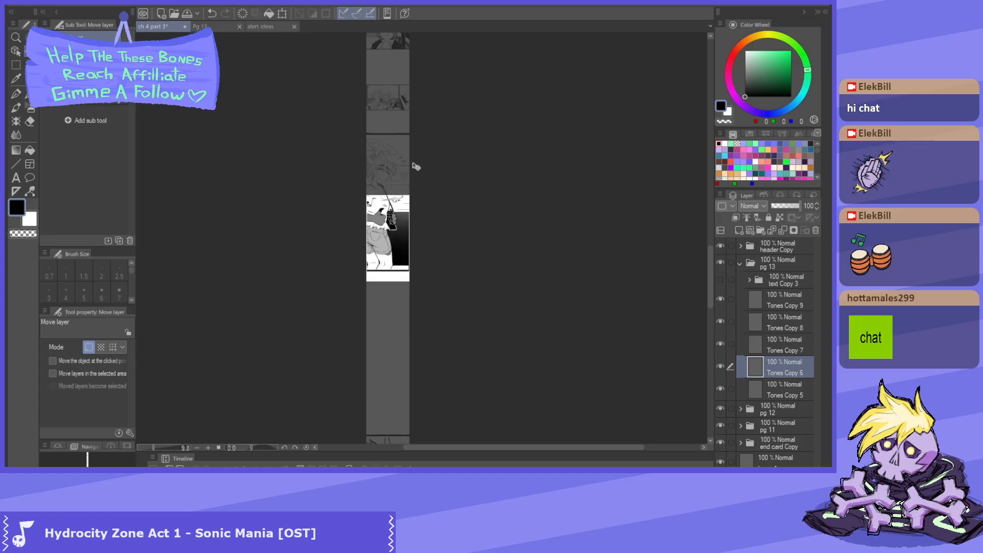
- Select the Tones Copy 7 layer and move its close-up panel up the strip, nearer to the Tones Copy 6 panel
scroll(577, 186, down, 1)
click(774, 344)
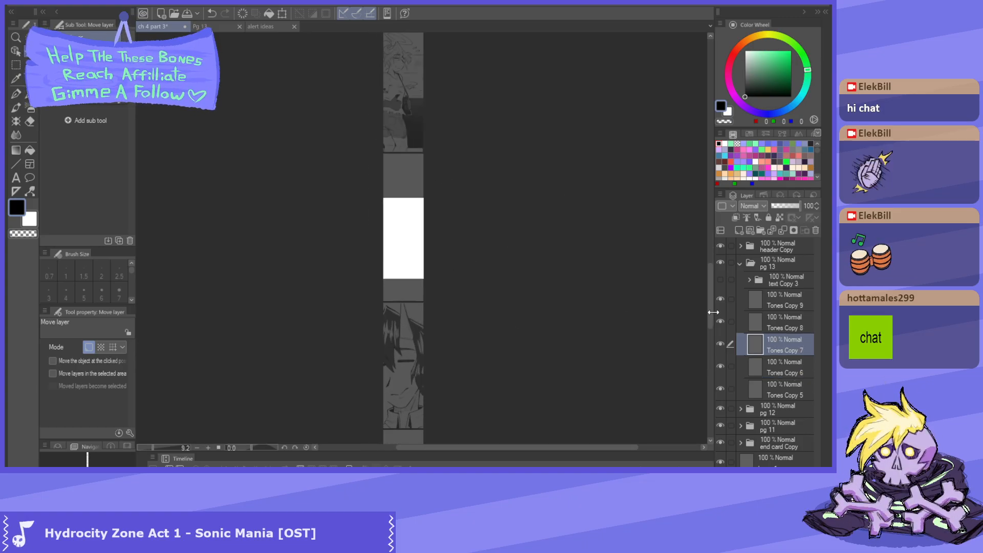
scroll(440, 344, down, 2)
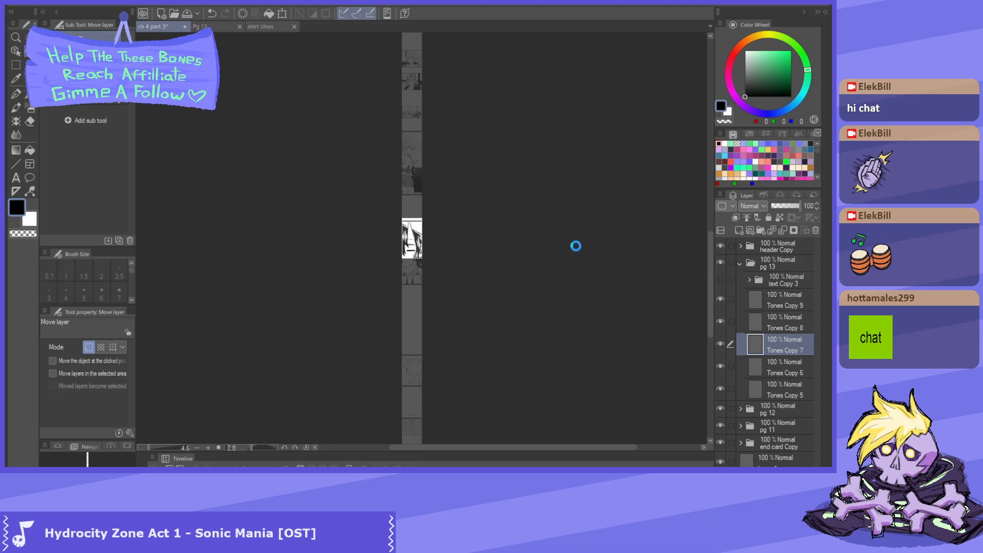
- Scale the Tones Copy 6 panel down to about 38% and place its left edge just outside the strip
click(791, 369)
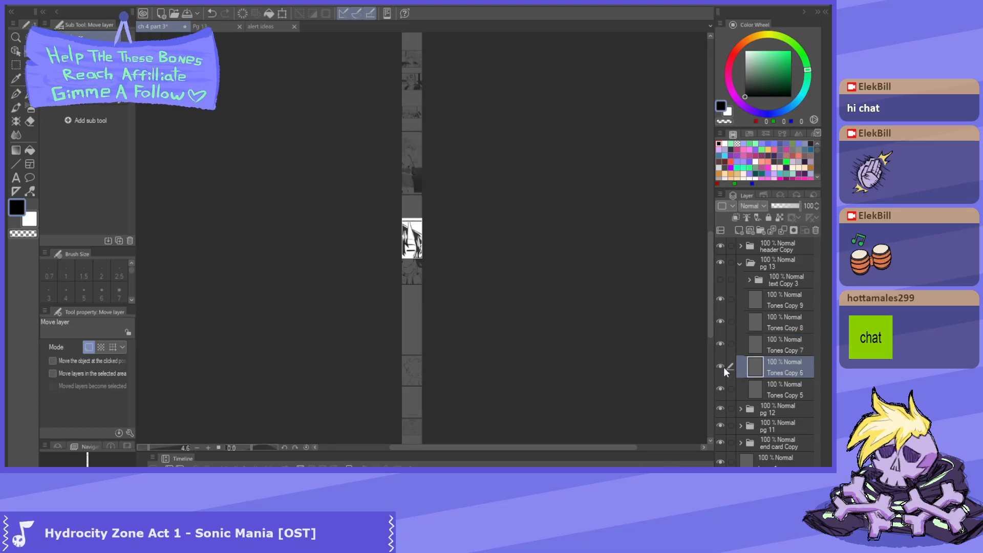
scroll(432, 240, up, 2)
key(ctrl+t)
scroll(432, 240, up, 2)
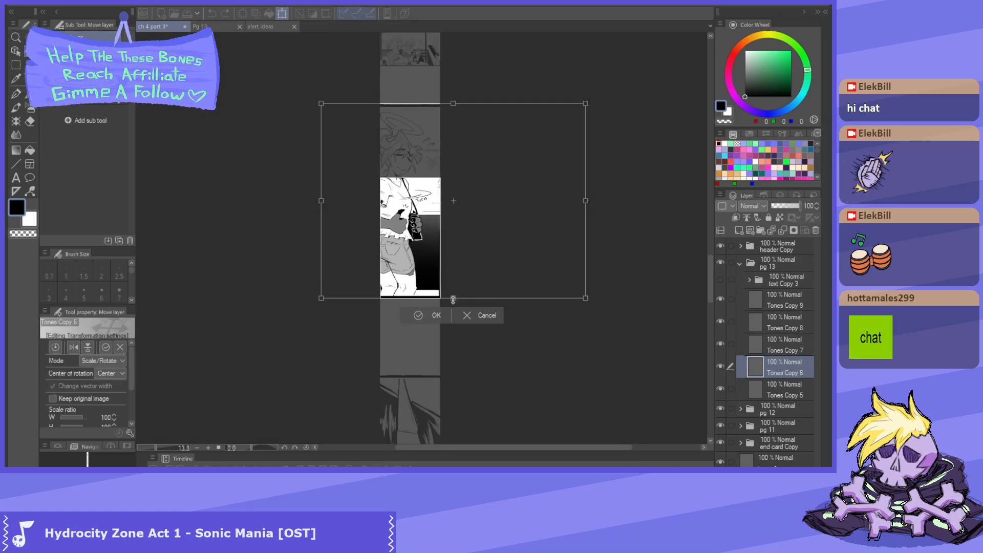
scroll(432, 240, up, 3)
drag(447, 286, 439, 243)
scroll(435, 238, down, 1)
scroll(430, 116, up, 1)
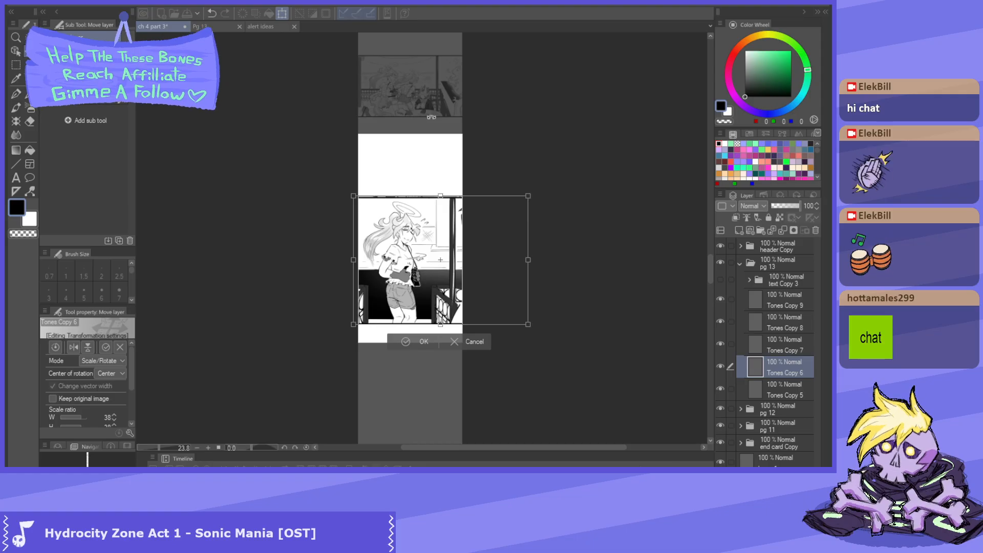
scroll(434, 169, down, 1)
scroll(434, 169, up, 1)
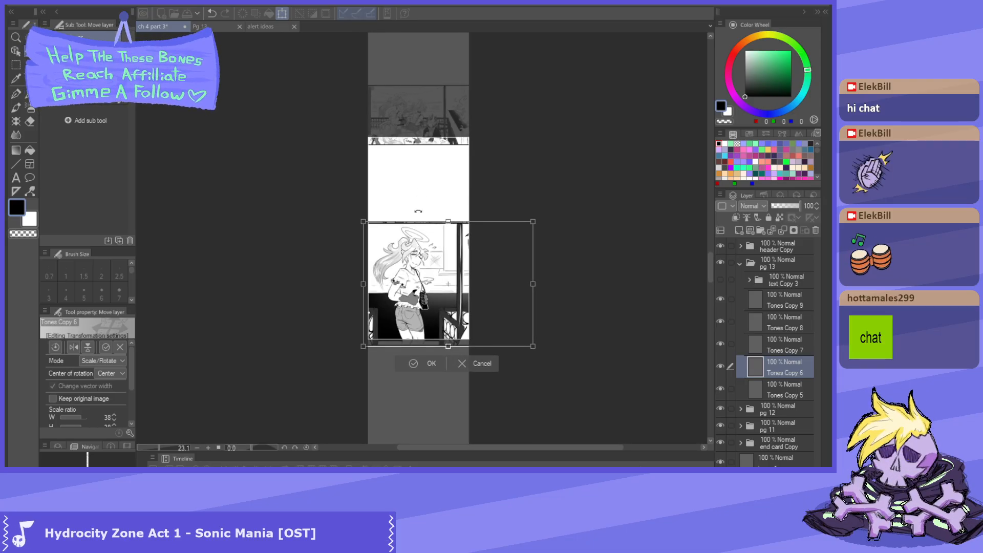
scroll(460, 287, up, 1)
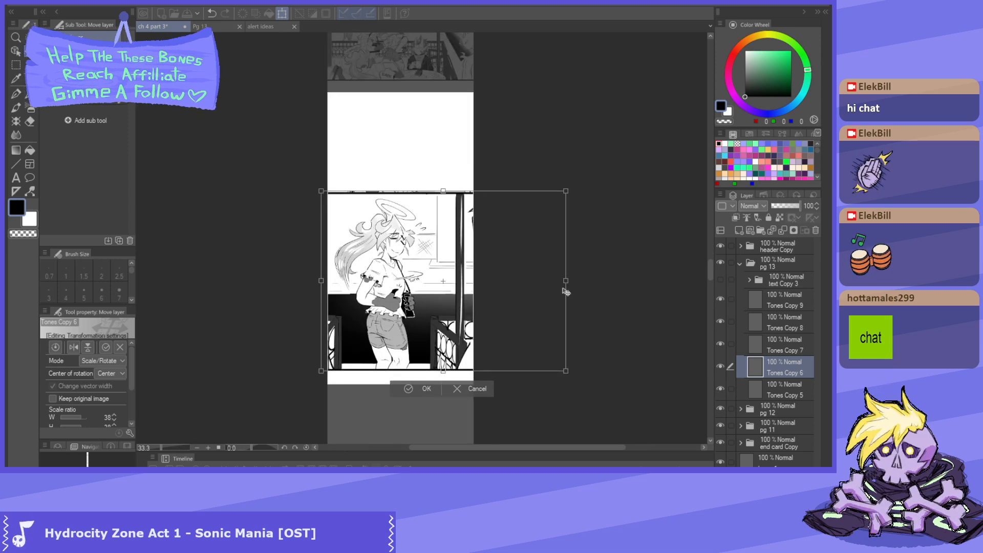
- Shrink the Tones Copy 6 panel further to about 28% and shift it so both characters fall within the strip
drag(566, 281, 501, 257)
drag(439, 268, 425, 253)
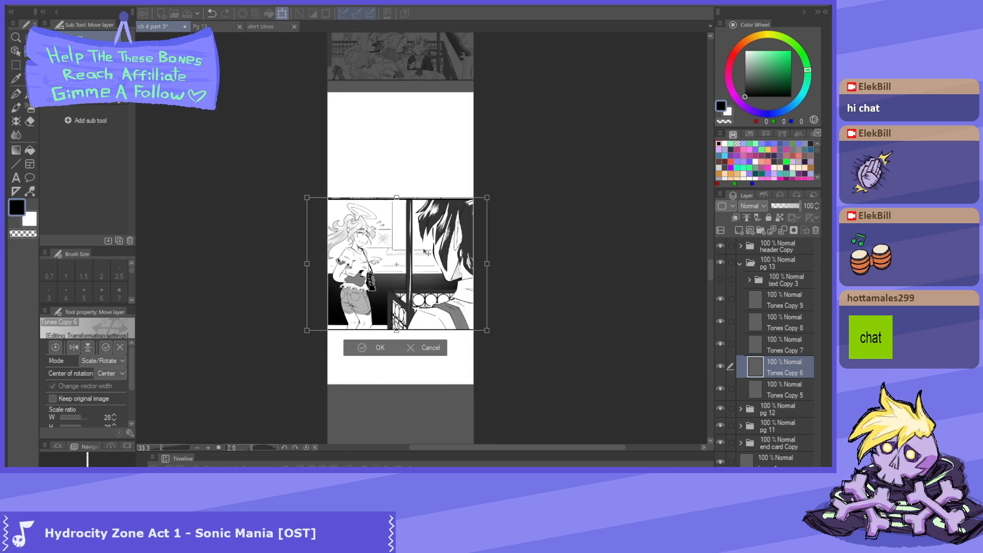
scroll(384, 137, down, 2)
scroll(379, 223, up, 3)
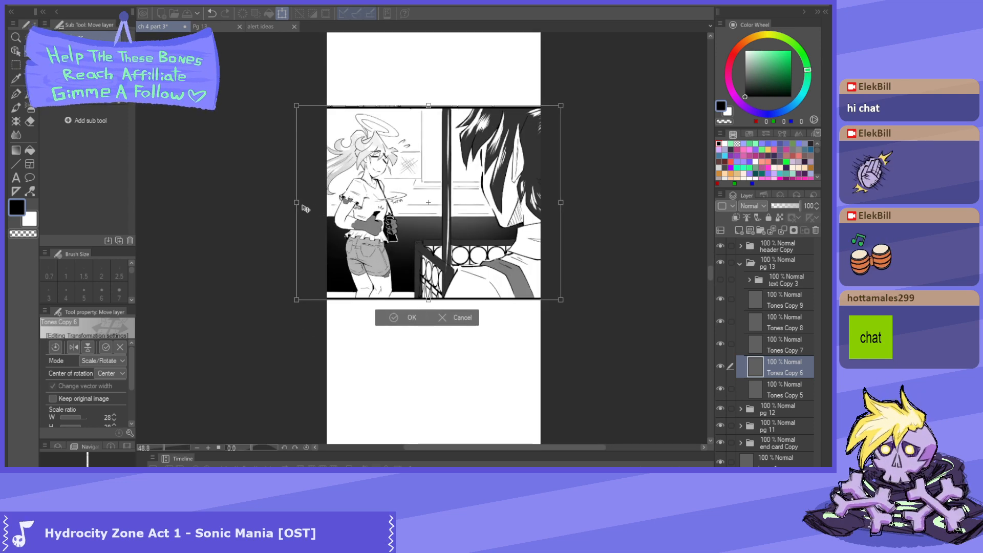
- Scale the Tones Copy 6 panel down to about 24%, centre it across the strip with both characters in view, and apply the transformation
drag(302, 205, 338, 203)
drag(426, 209, 399, 211)
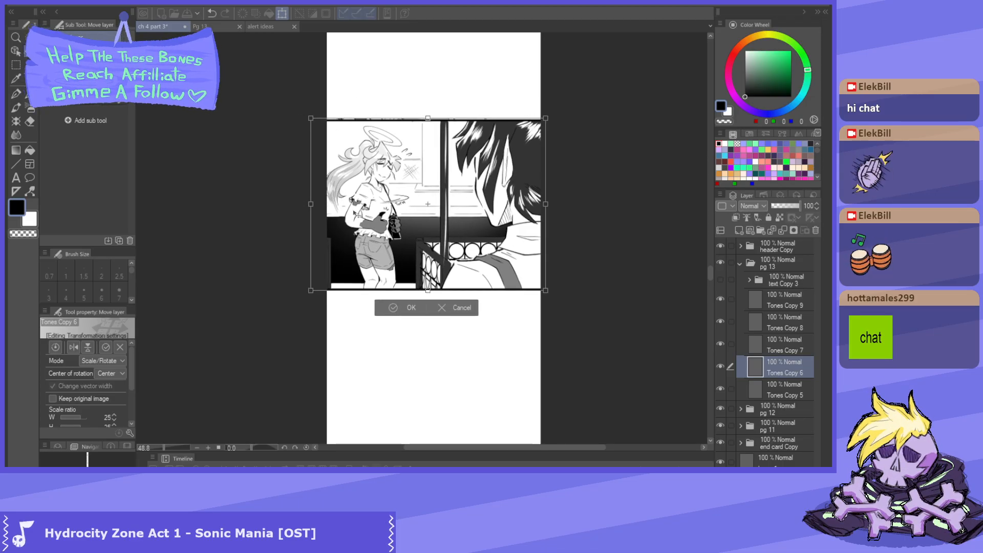
scroll(355, 214, up, 1)
mouse_move(299, 201)
mouse_down()
mouse_move(326, 198)
mouse_move(314, 199)
mouse_up()
mouse_move(463, 219)
mouse_down()
mouse_move(442, 220)
mouse_move(463, 219)
mouse_up()
drag(484, 275, 485, 277)
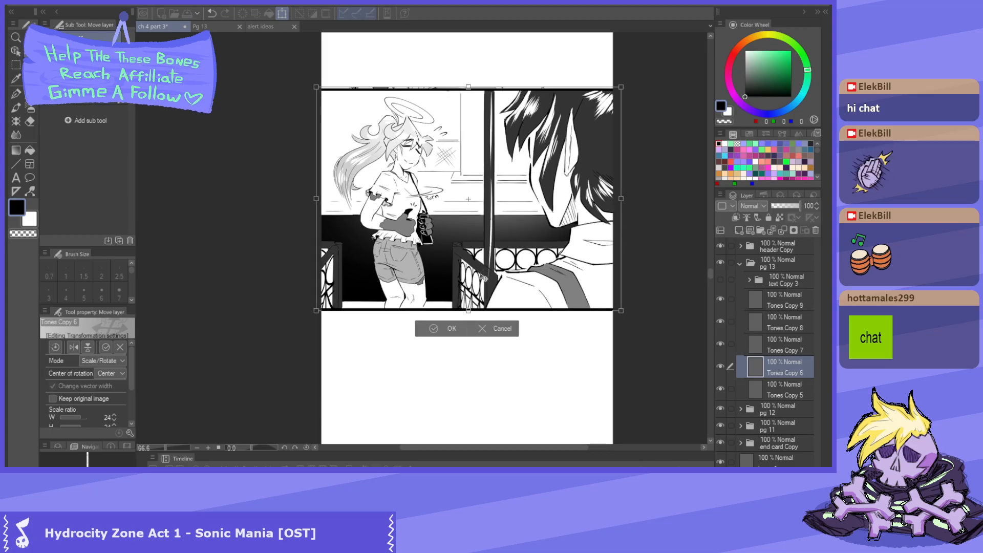
click(443, 332)
- Clear the stray marks above the Tones Copy 6 panel's top border with a rectangular selection, then deselect
scroll(435, 186, down, 1)
scroll(445, 138, up, 9)
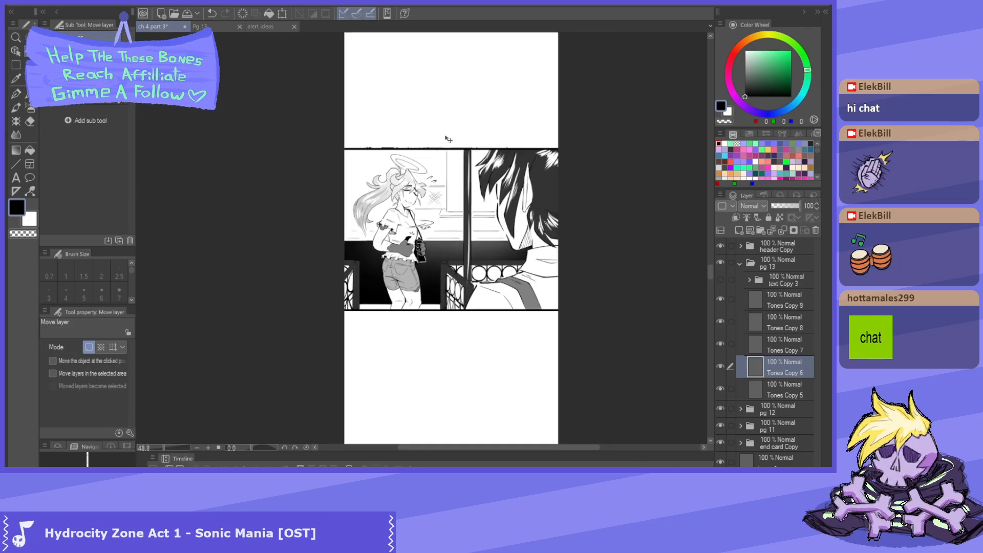
key(m)
scroll(511, 132, down, 5)
scroll(513, 131, up, 6)
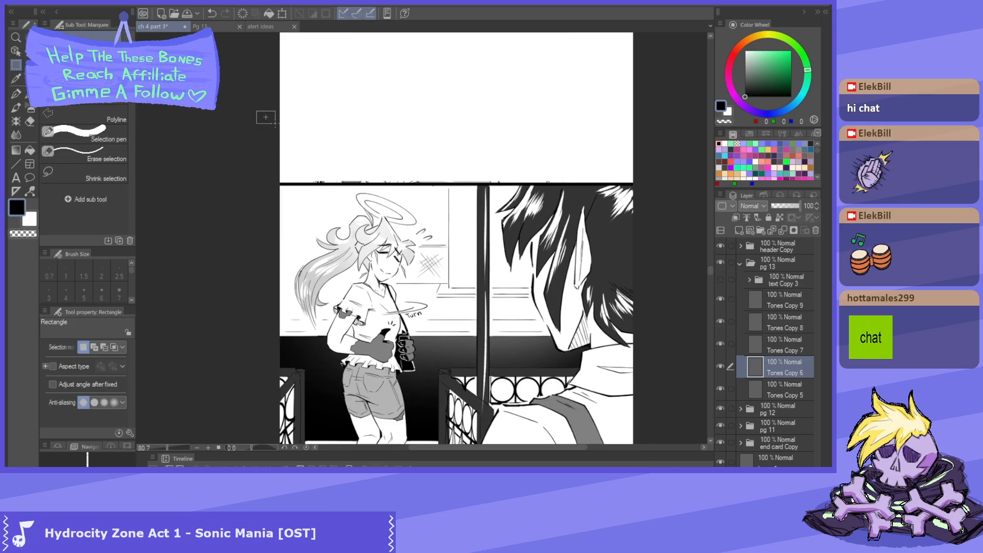
drag(256, 111, 632, 179)
scroll(342, 172, up, 4)
scroll(341, 169, up, 2)
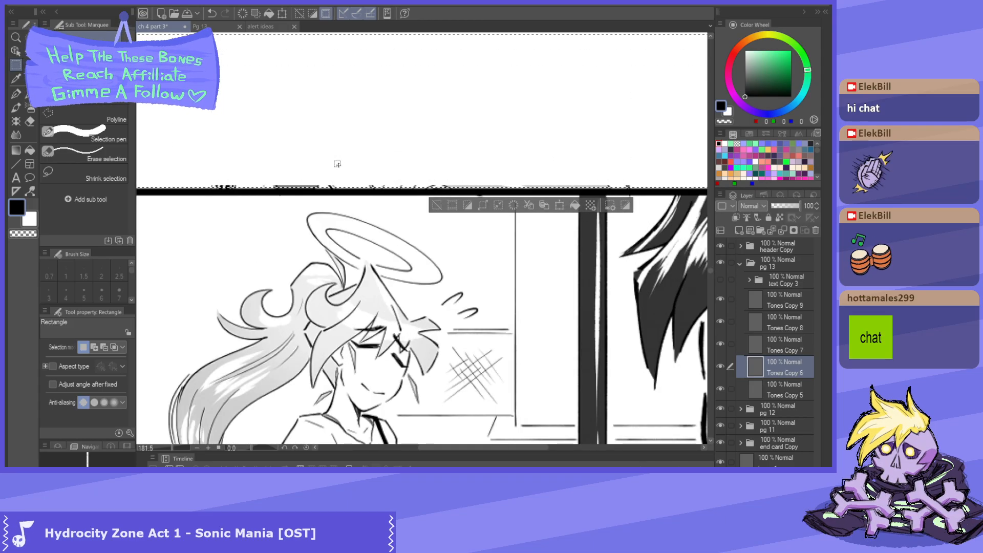
scroll(291, 191, up, 6)
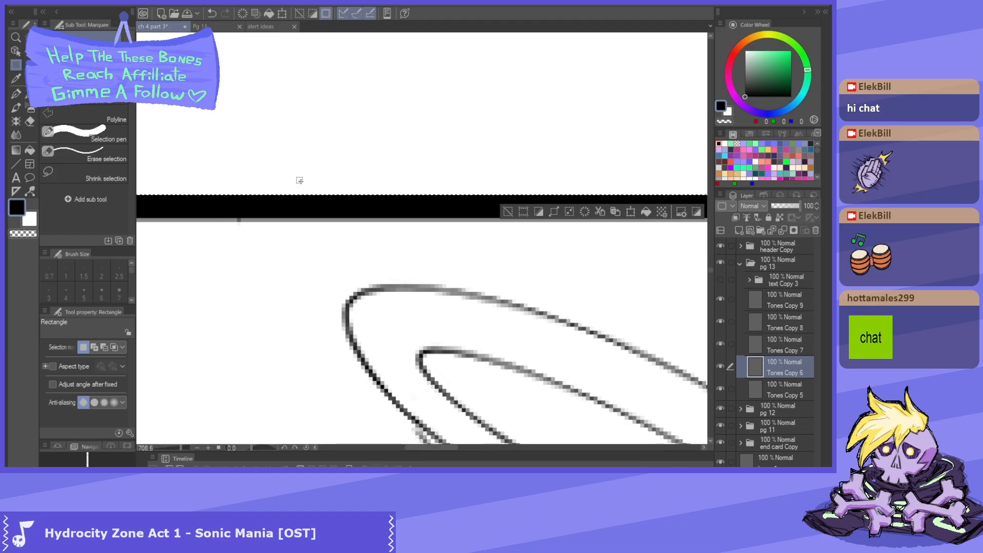
click(300, 183)
scroll(307, 182, down, 6)
scroll(326, 180, down, 8)
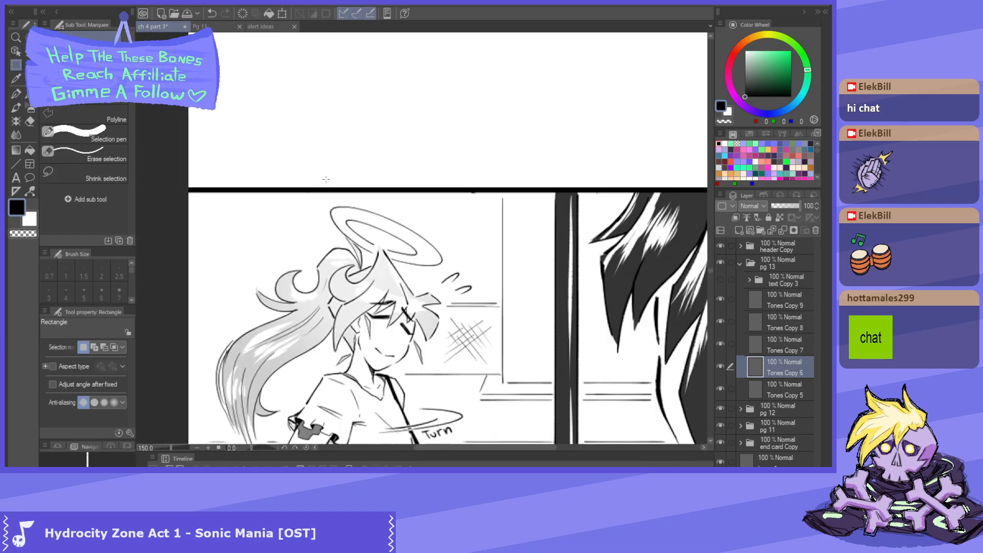
- Select the Tones Copy 7 layer and scale its close-up panel down to about 57%, beneath the Tones Copy 6 panel
scroll(383, 258, up, 3)
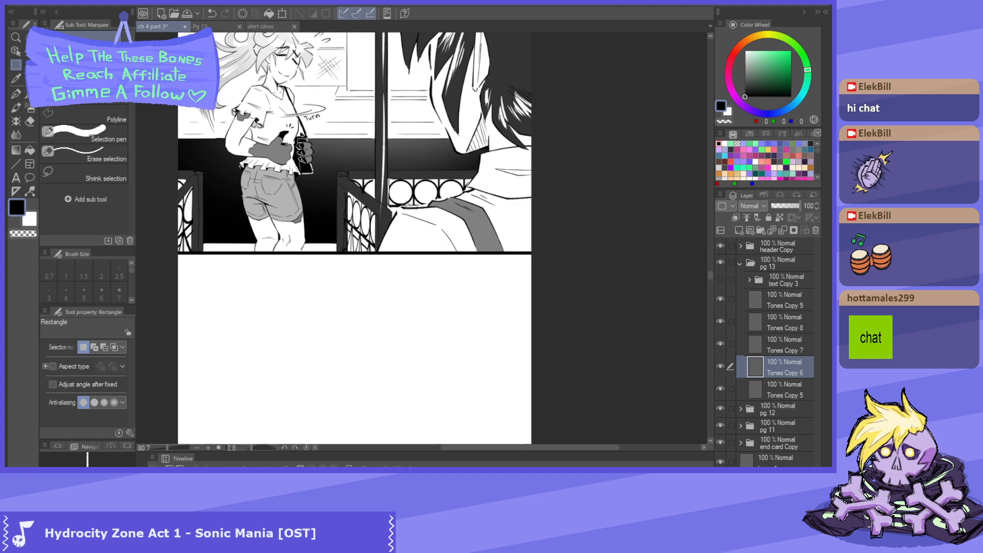
scroll(402, 184, down, 4)
scroll(404, 181, down, 2)
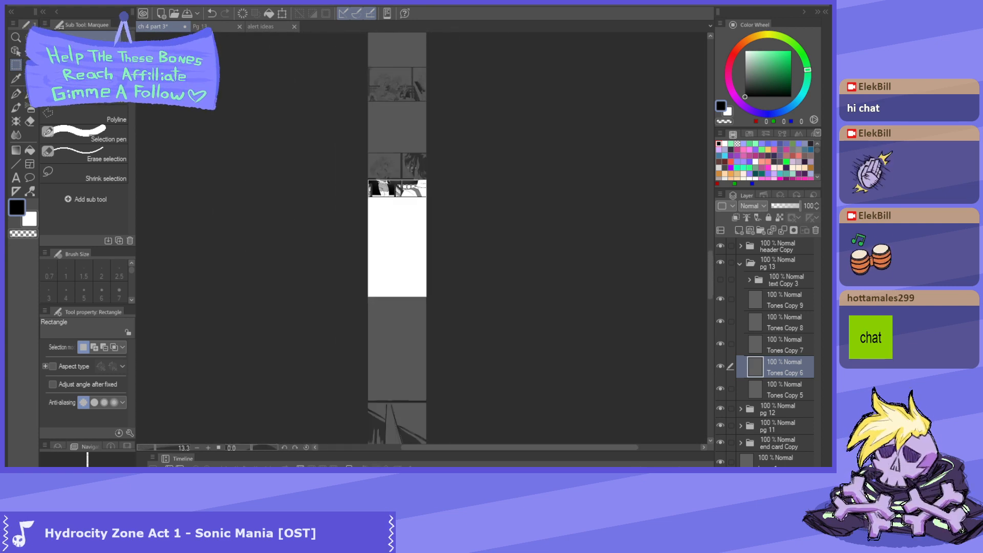
scroll(414, 251, down, 1)
click(790, 338)
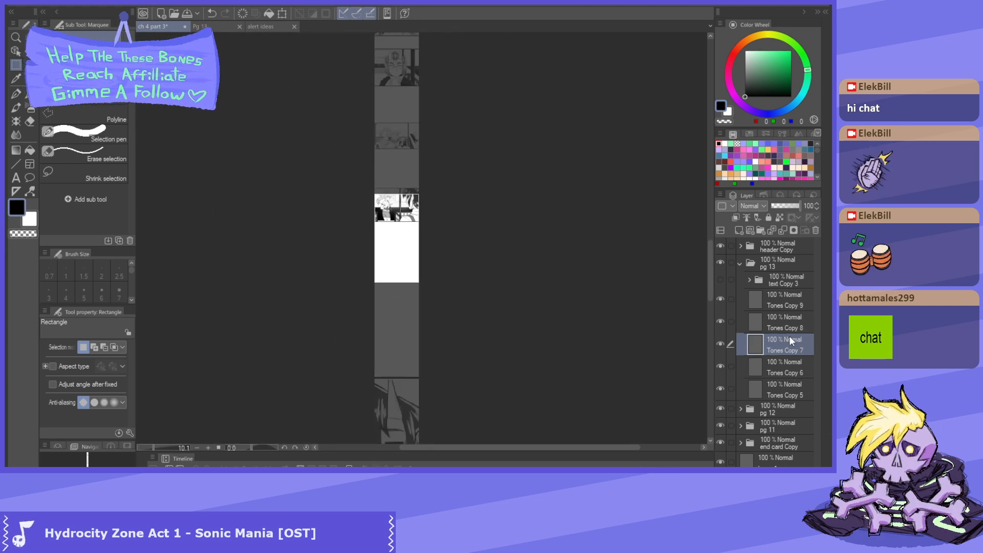
scroll(493, 333, down, 2)
key(ctrl+t)
drag(412, 314, 388, 295)
scroll(407, 237, up, 3)
drag(426, 403, 419, 359)
scroll(418, 359, up, 2)
drag(399, 393, 401, 347)
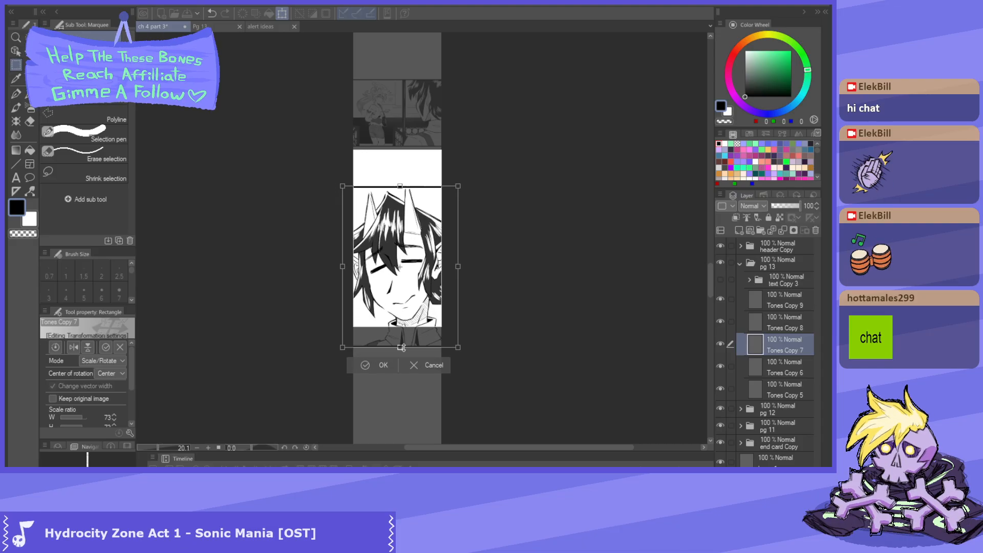
scroll(409, 311, up, 2)
drag(409, 311, 409, 308)
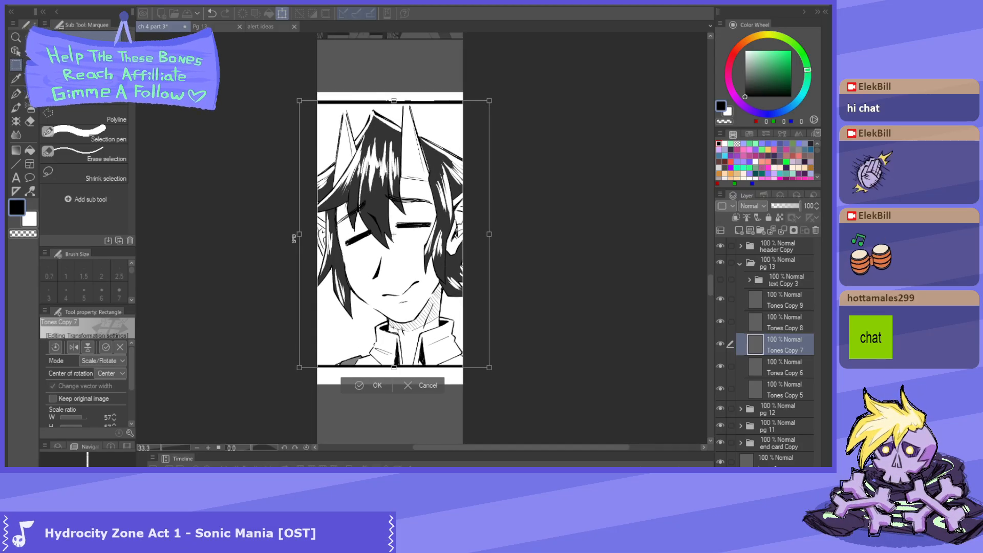
- Shrink the Tones Copy 7 close-up to about 39% and shift it so its whole frame lies inside the strip
drag(300, 234, 332, 234)
scroll(355, 245, down, 1)
drag(405, 236, 395, 261)
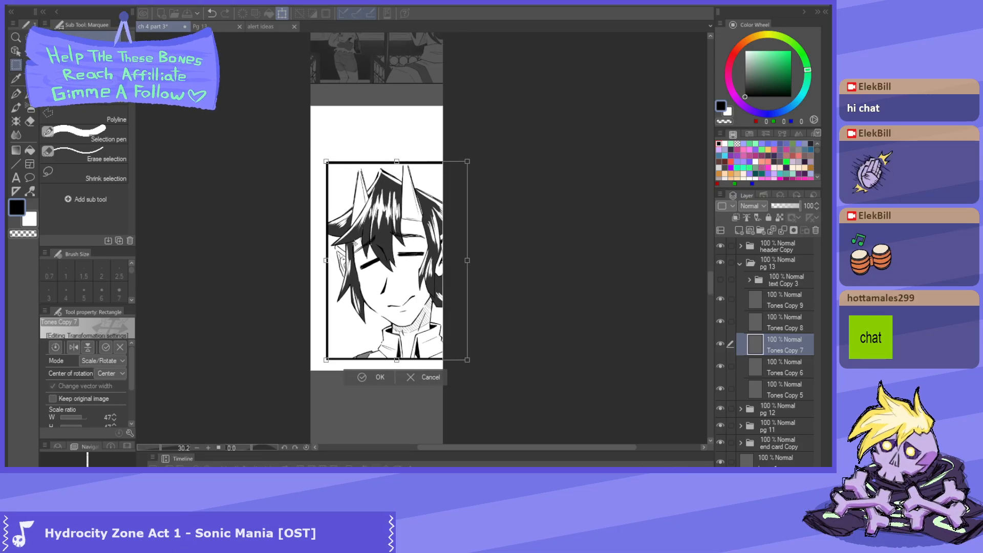
drag(442, 321, 417, 309)
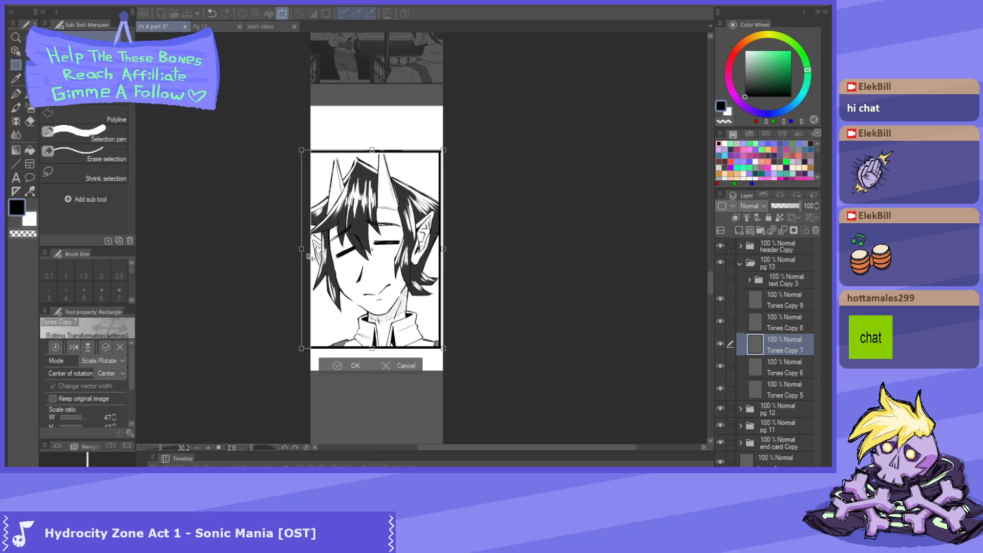
drag(301, 250, 326, 249)
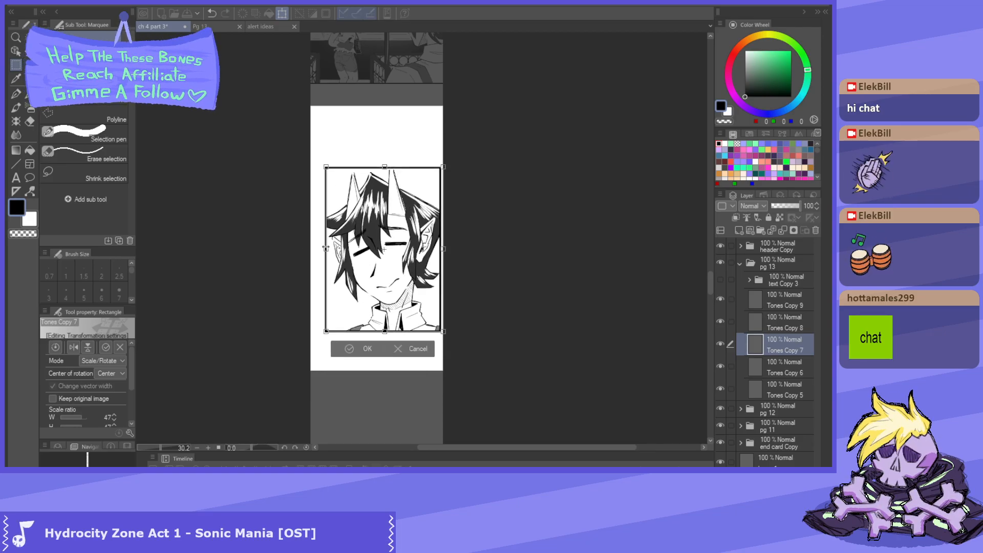
drag(383, 263, 374, 261)
- Reduce the Tones Copy 7 close-up to about 34% with white margins on both sides, apply the transformation and save the file
scroll(377, 262, up, 2)
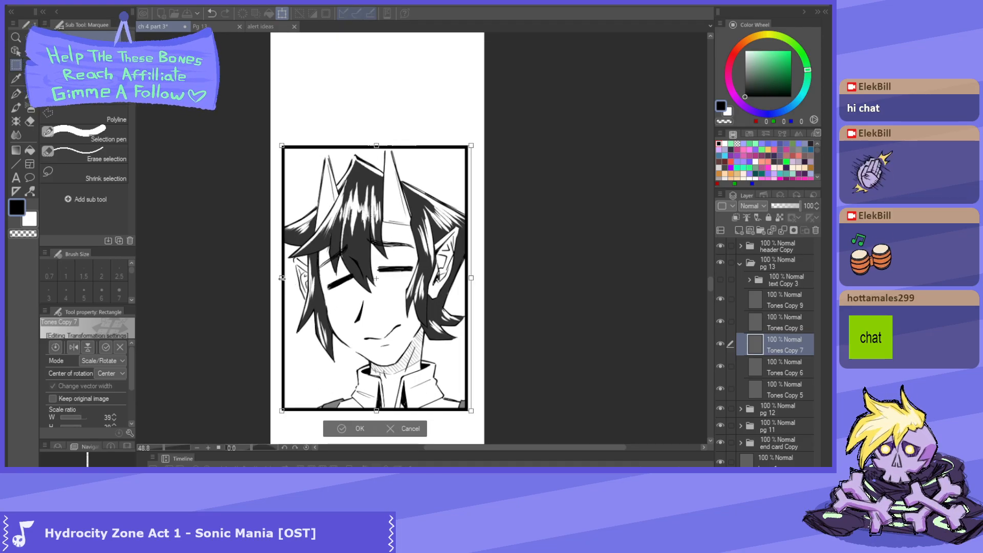
drag(276, 275, 287, 275)
drag(358, 309, 360, 288)
scroll(360, 288, down, 4)
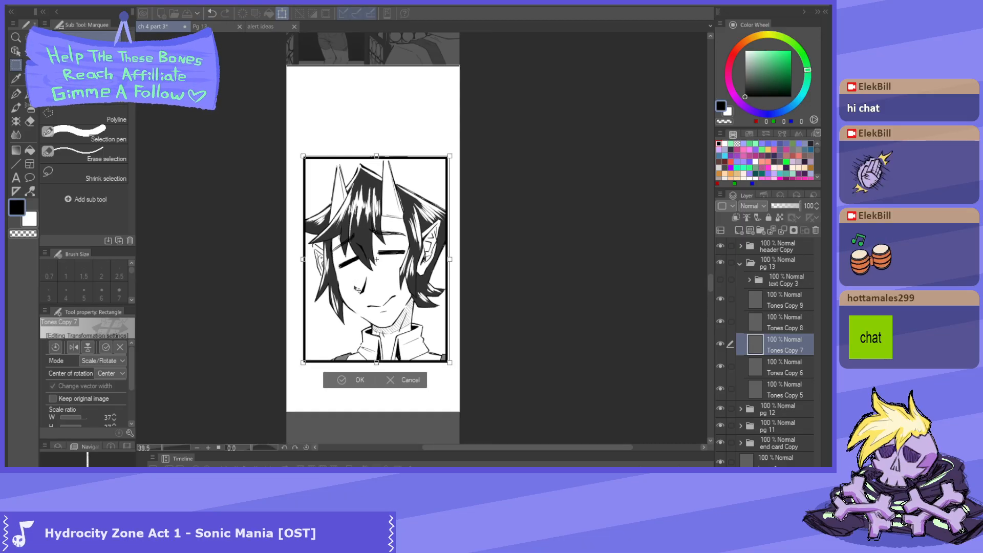
scroll(377, 259, up, 2)
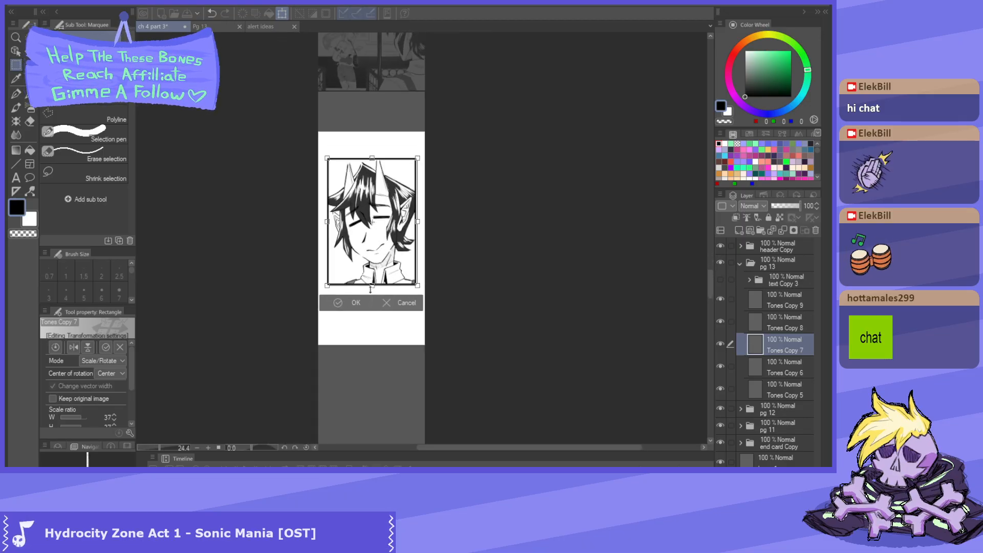
drag(372, 286, 388, 272)
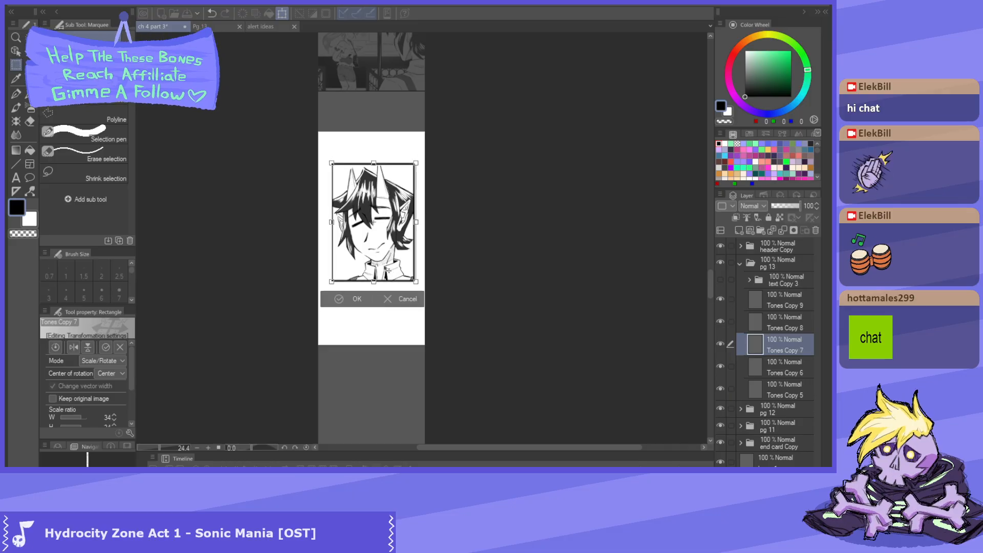
click(356, 295)
scroll(364, 164, up, 4)
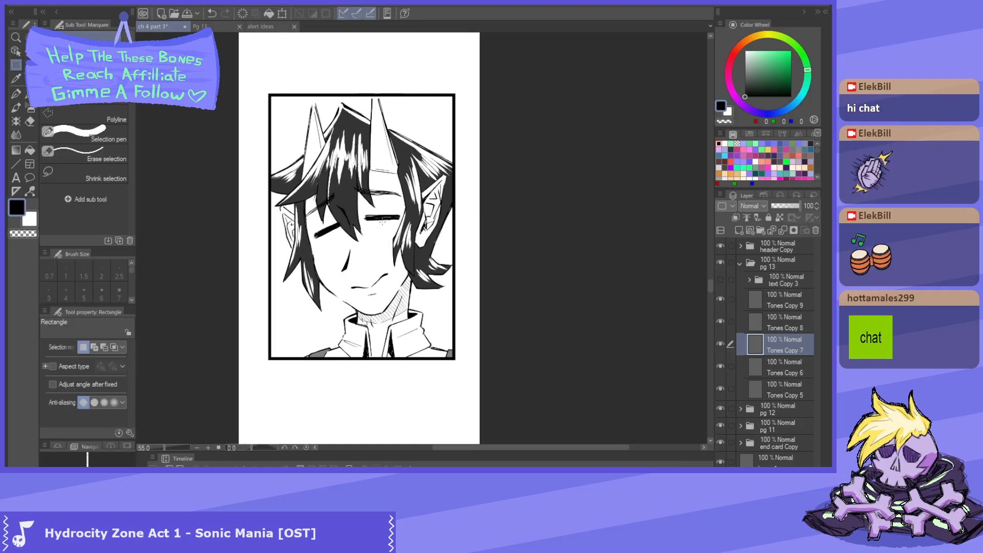
scroll(365, 164, down, 3)
scroll(365, 164, up, 2)
scroll(363, 165, down, 4)
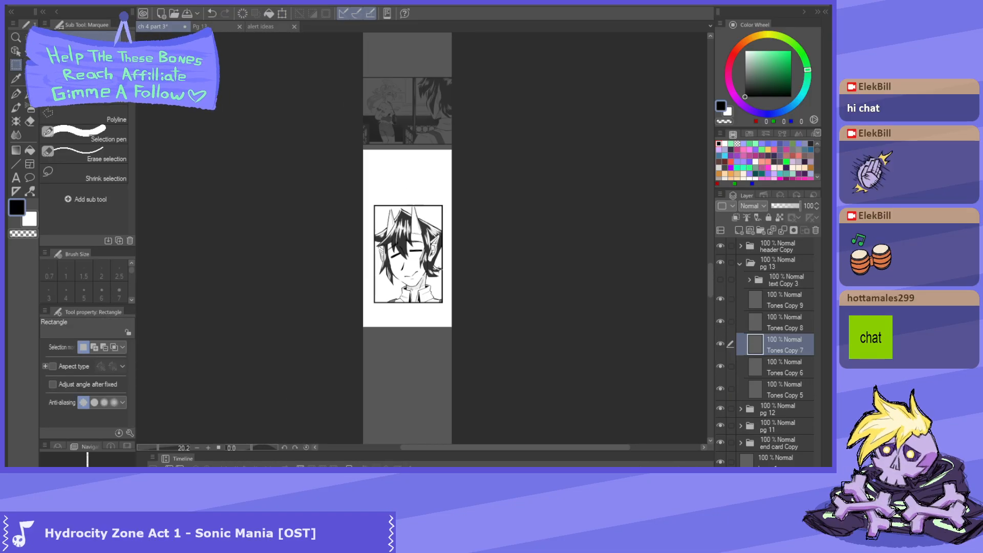
click(186, 13)
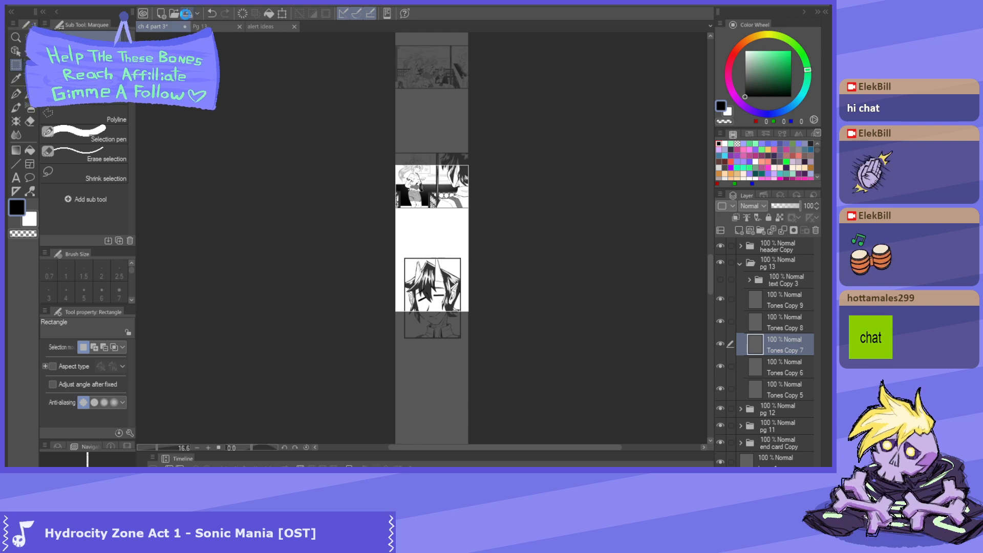
- Select the Tones Copy 8 layer and move its panel up the strip, closer beneath the framed Tones Copy 7 close-up
scroll(329, 392, down, 1)
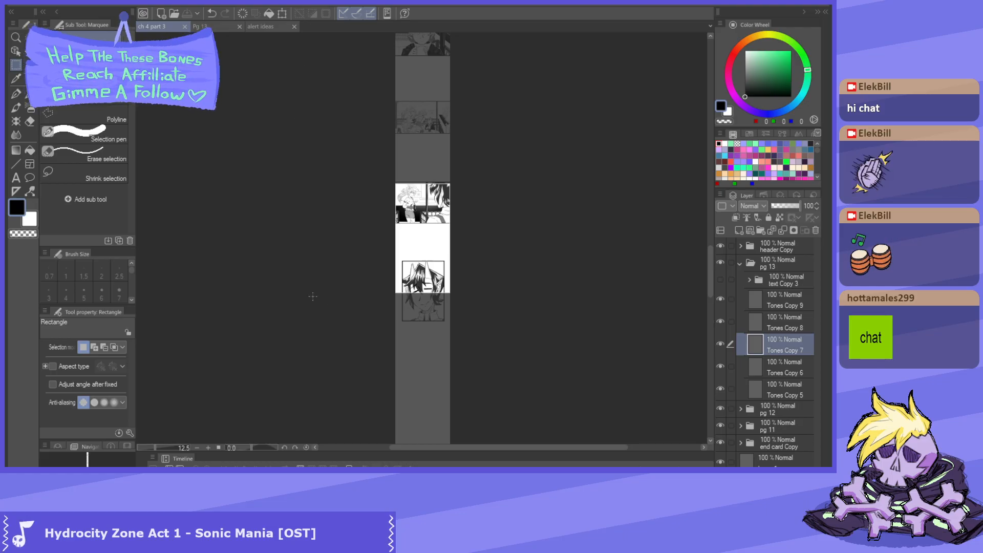
scroll(422, 270, up, 3)
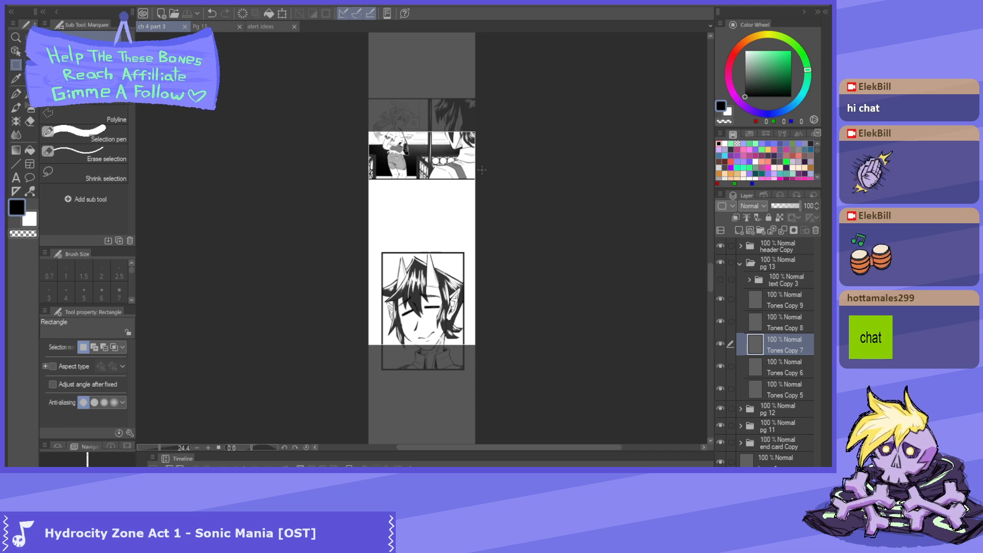
scroll(490, 177, down, 2)
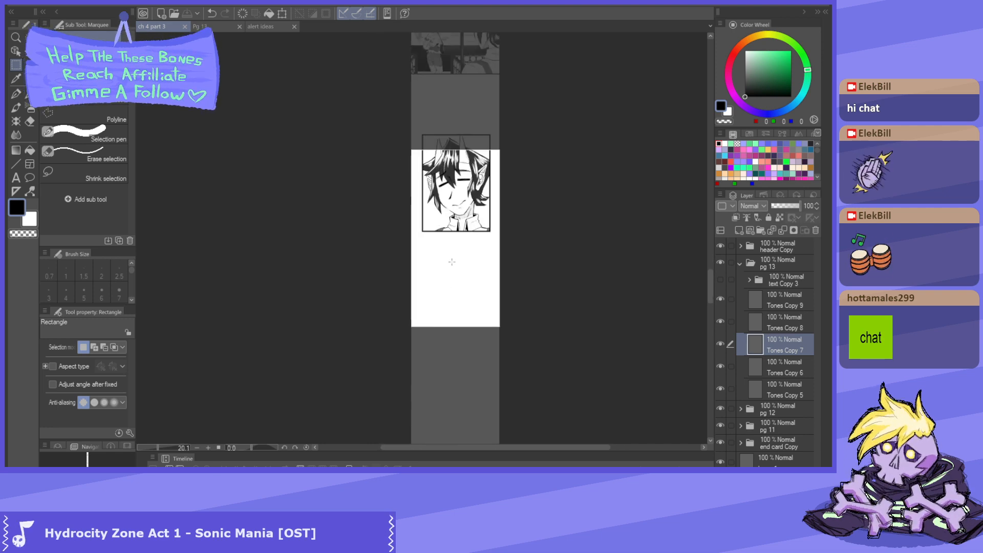
scroll(474, 281, up, 2)
scroll(490, 172, down, 3)
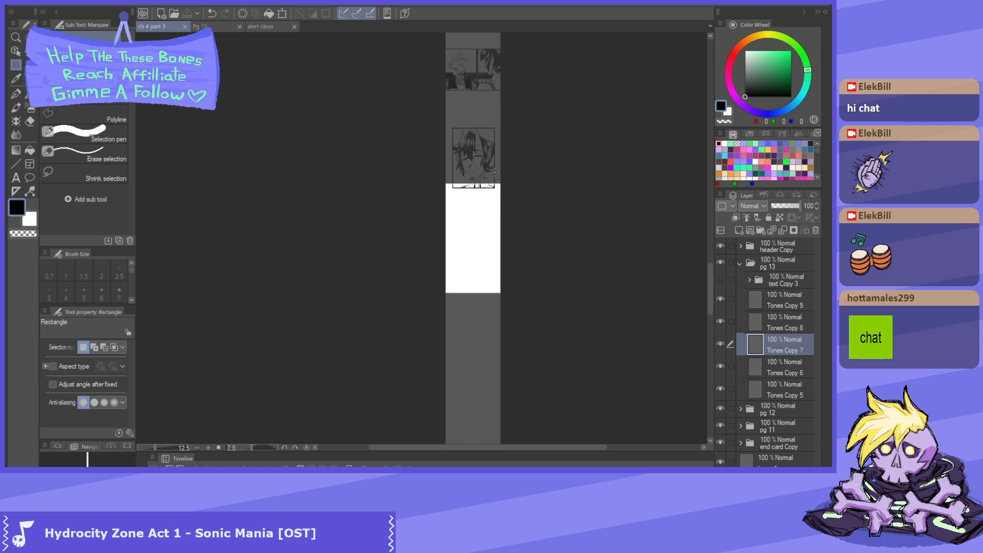
scroll(460, 205, up, 1)
scroll(453, 220, down, 3)
scroll(454, 219, down, 3)
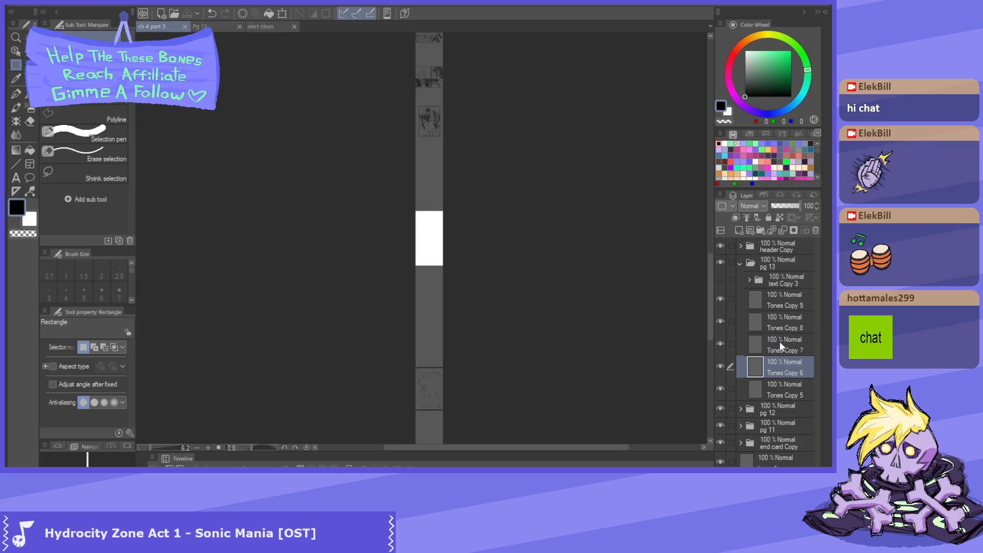
click(780, 325)
scroll(481, 309, down, 1)
key(k)
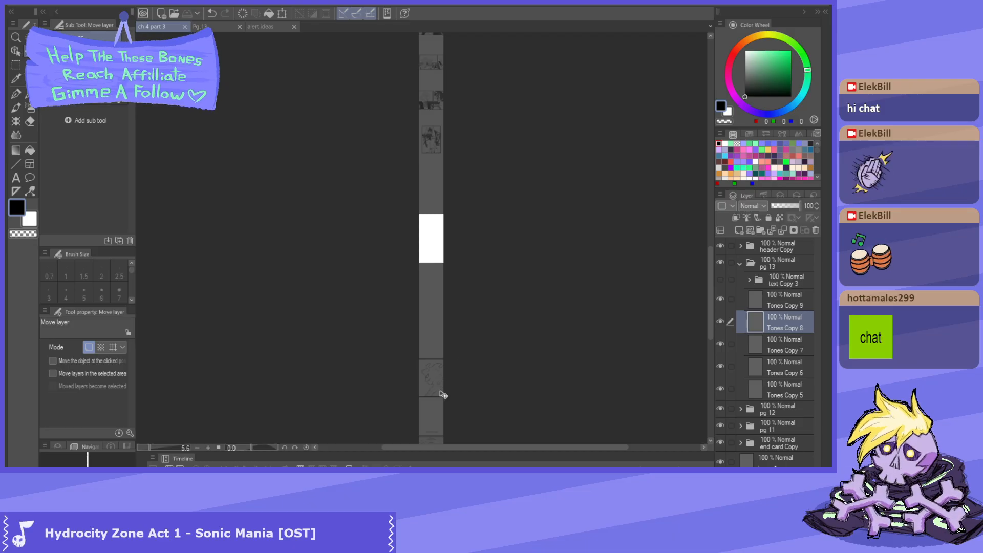
drag(441, 394, 448, 209)
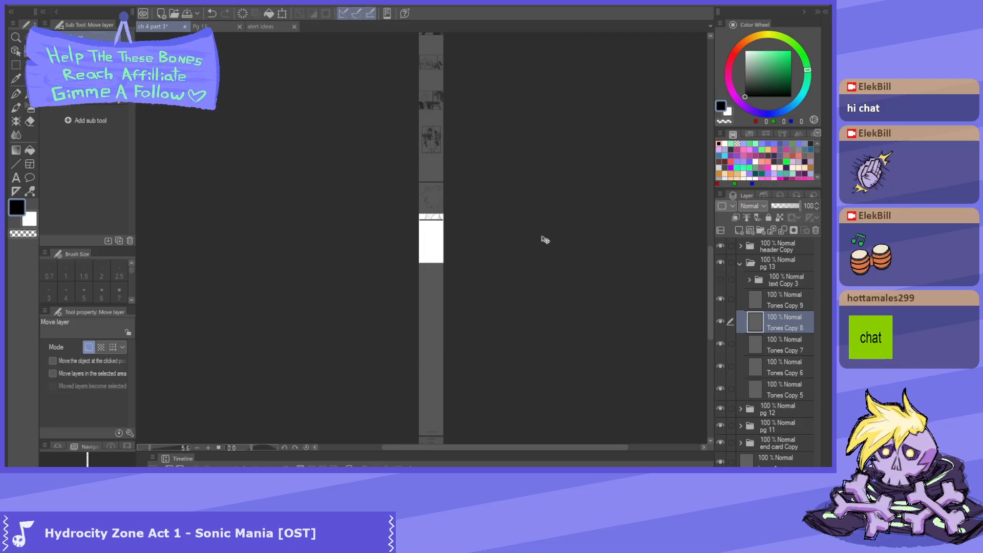
- Select the Tones Copy 9 layer and move its panel up the strip, just beneath the Tones Copy 8 panel
click(765, 302)
scroll(450, 241, down, 1)
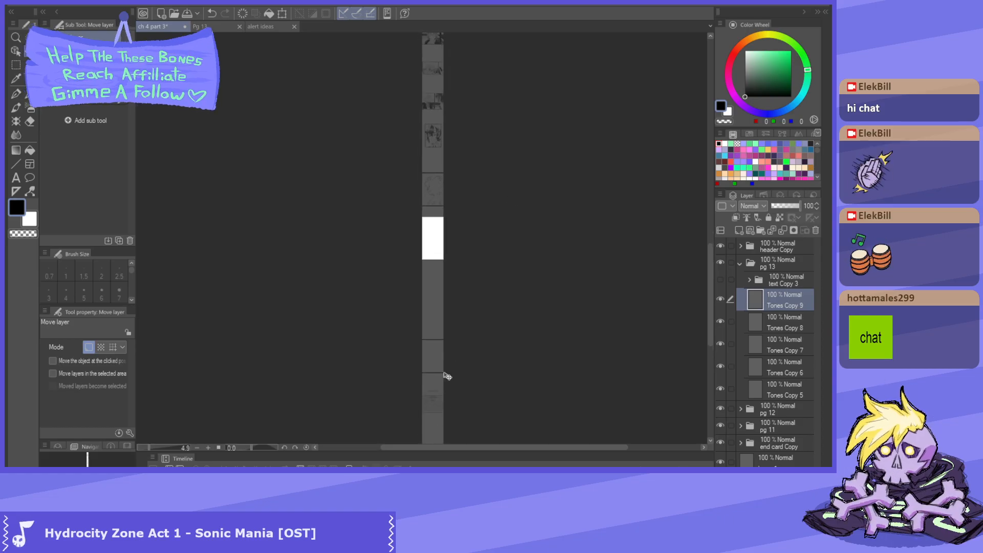
drag(454, 276, 457, 250)
scroll(459, 234, down, 2)
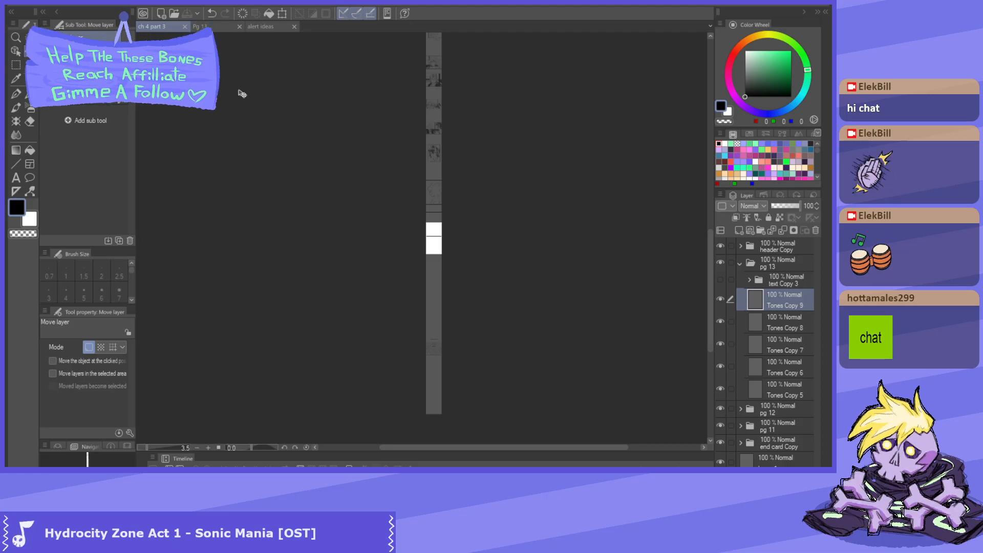
- Toggle the Tones Copy 9 and Tones Copy 8 layers off and on to examine which panel each one holds beneath the framed close-up
scroll(442, 209, up, 3)
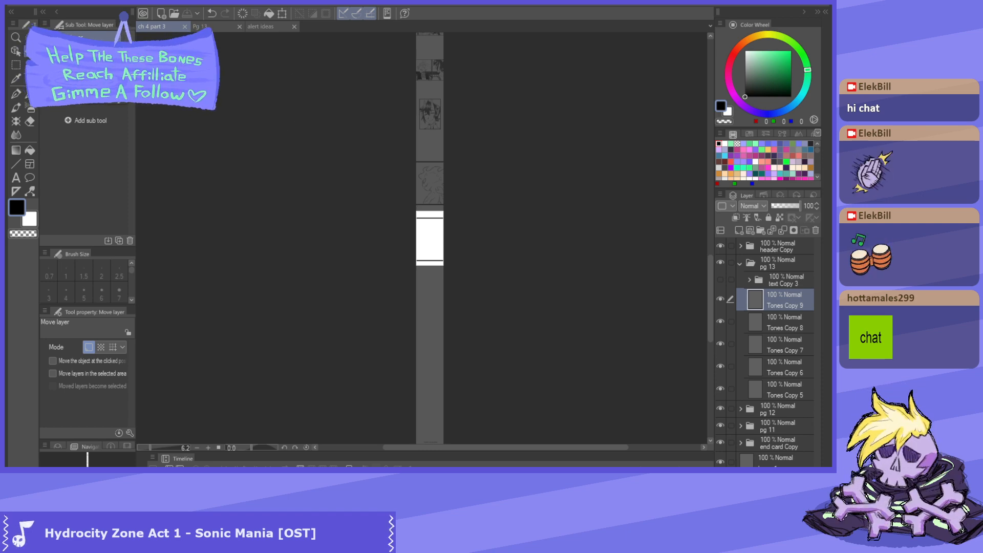
scroll(472, 223, up, 2)
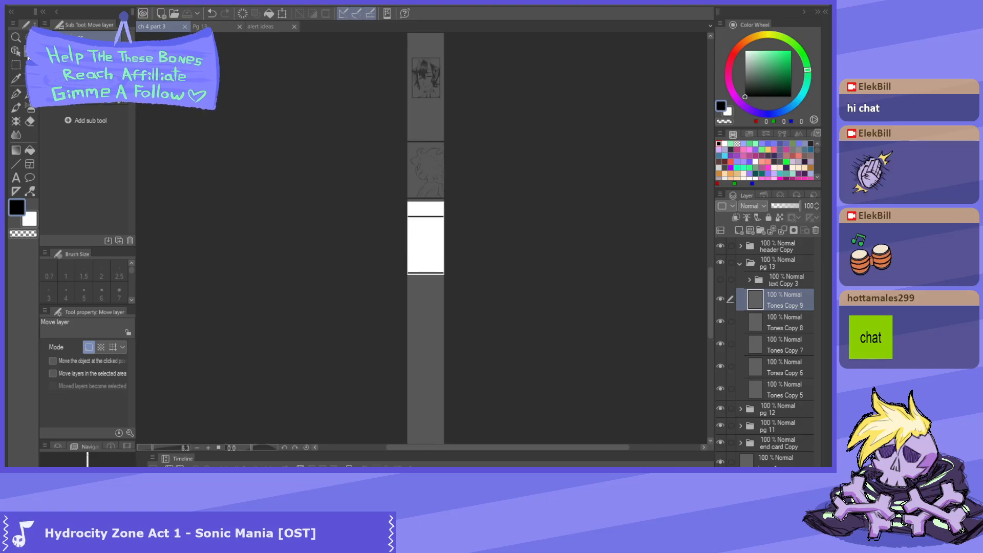
click(15, 52)
scroll(476, 287, up, 3)
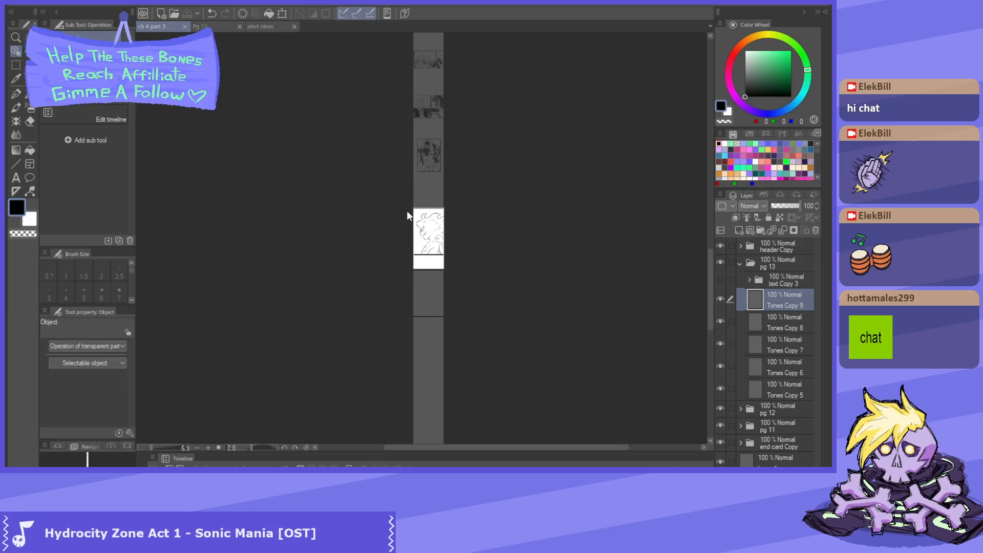
scroll(438, 211, up, 1)
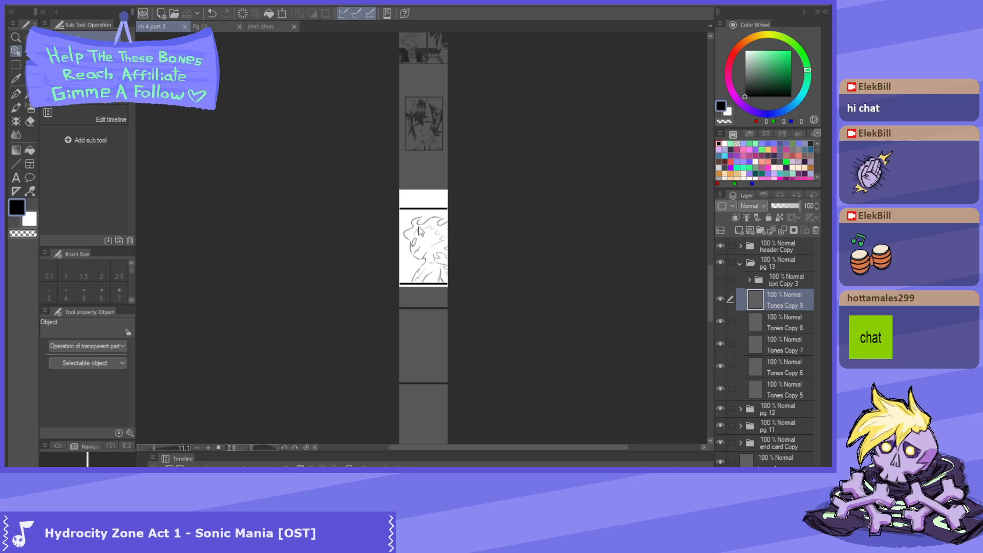
scroll(419, 227, up, 1)
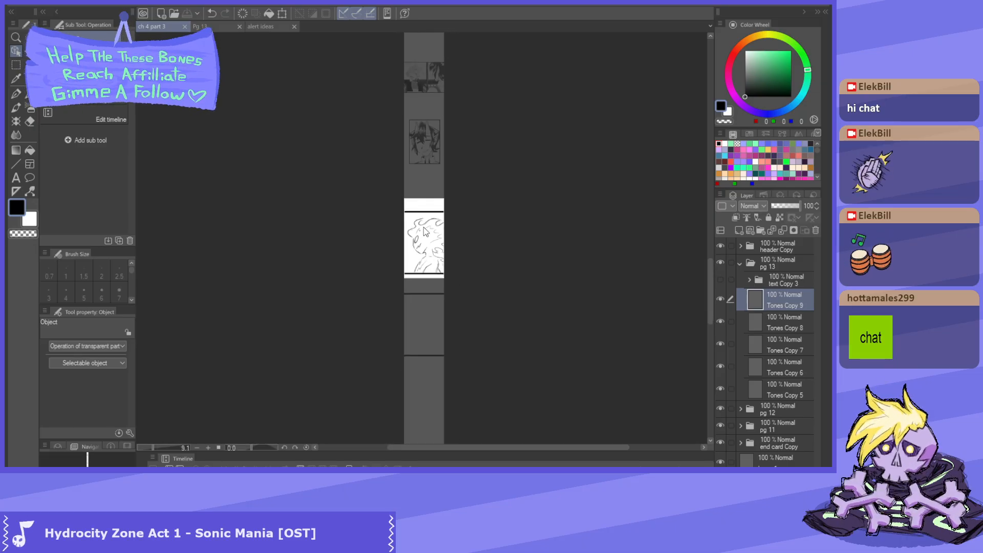
click(719, 298)
click(720, 298)
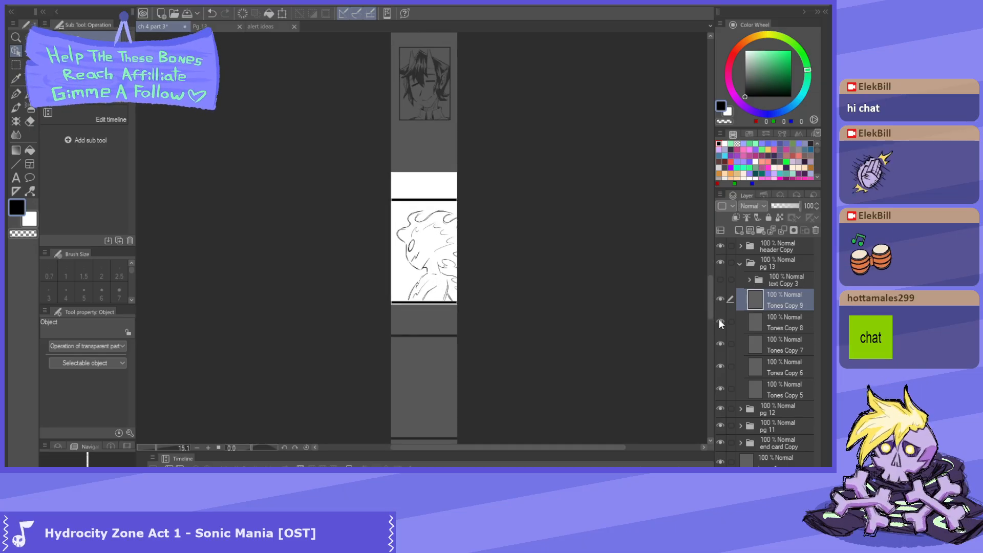
click(721, 321)
click(720, 322)
scroll(474, 258, down, 1)
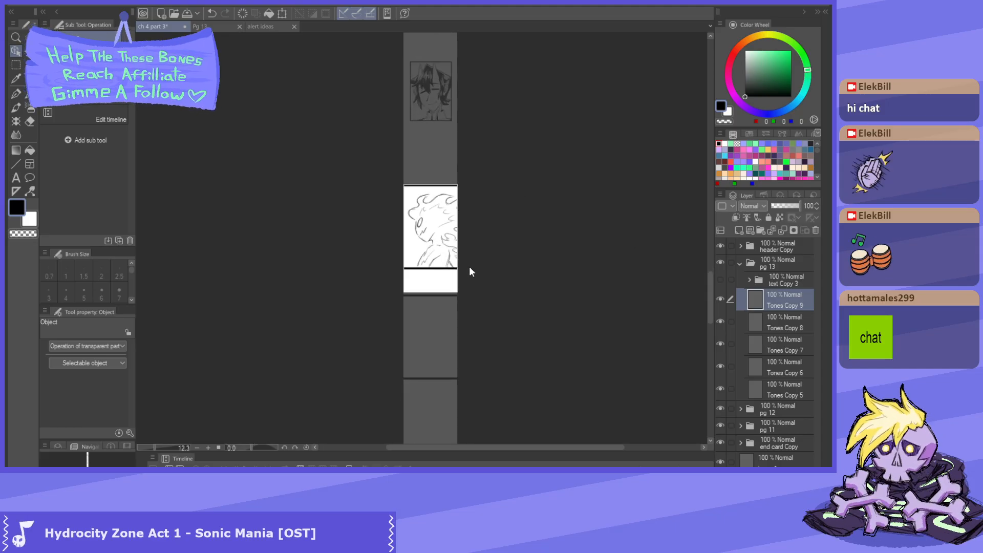
scroll(441, 246, up, 2)
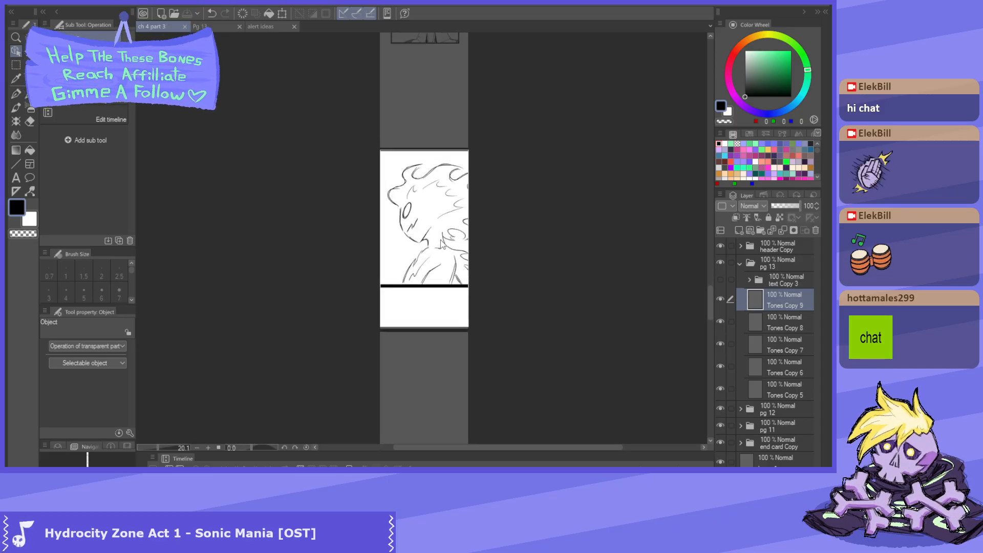
scroll(439, 205, down, 2)
scroll(428, 167, up, 2)
scroll(432, 185, down, 2)
scroll(434, 188, up, 2)
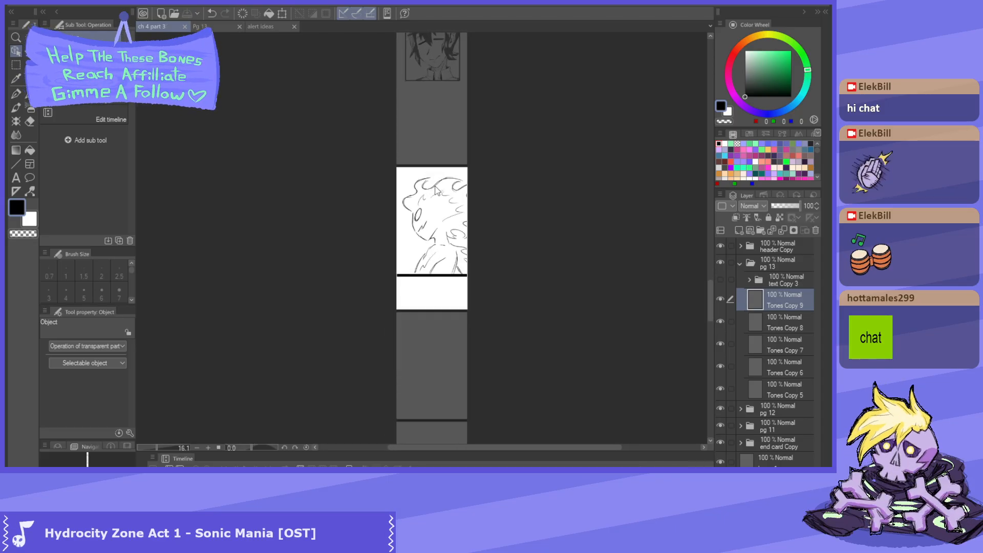
click(721, 300)
click(720, 300)
click(721, 322)
click(721, 322)
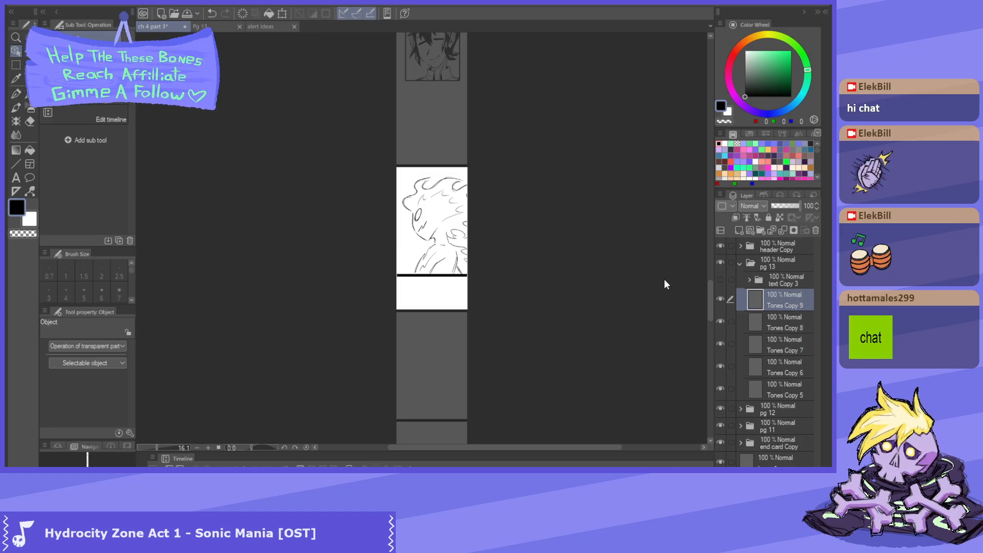
scroll(638, 278, down, 1)
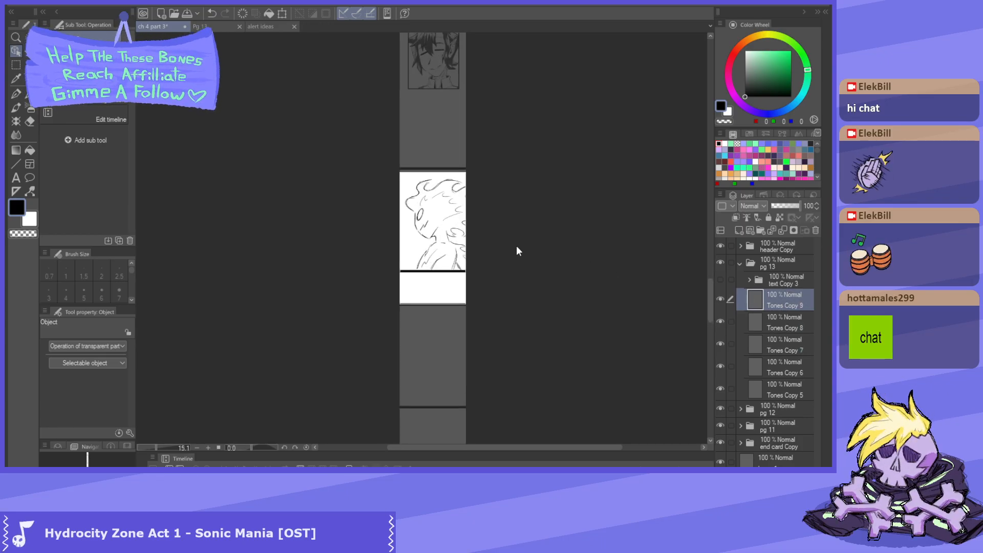
- Select the Tones Copy 8 and Tones Copy 9 layers together and shrink their panels to about 13% scale
ctrl+click(778, 326)
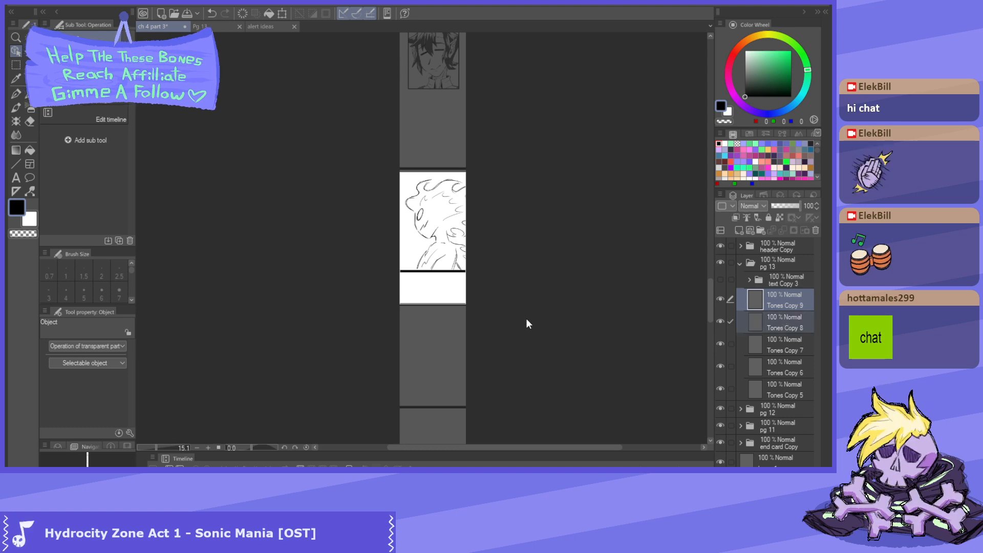
key(ctrl+t)
scroll(469, 311, down, 2)
drag(439, 365, 464, 272)
scroll(469, 222, up, 3)
scroll(470, 221, up, 2)
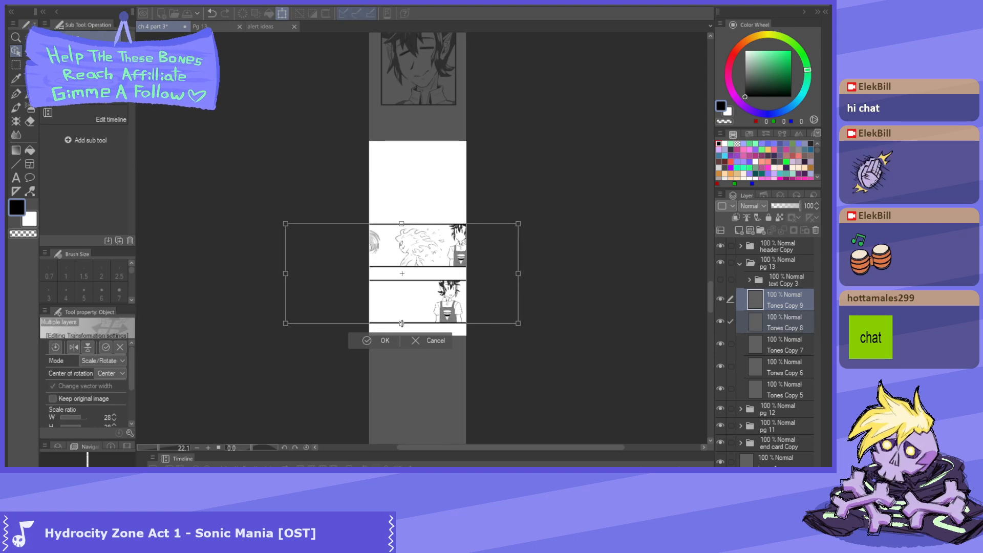
drag(402, 323, 416, 272)
scroll(427, 240, up, 2)
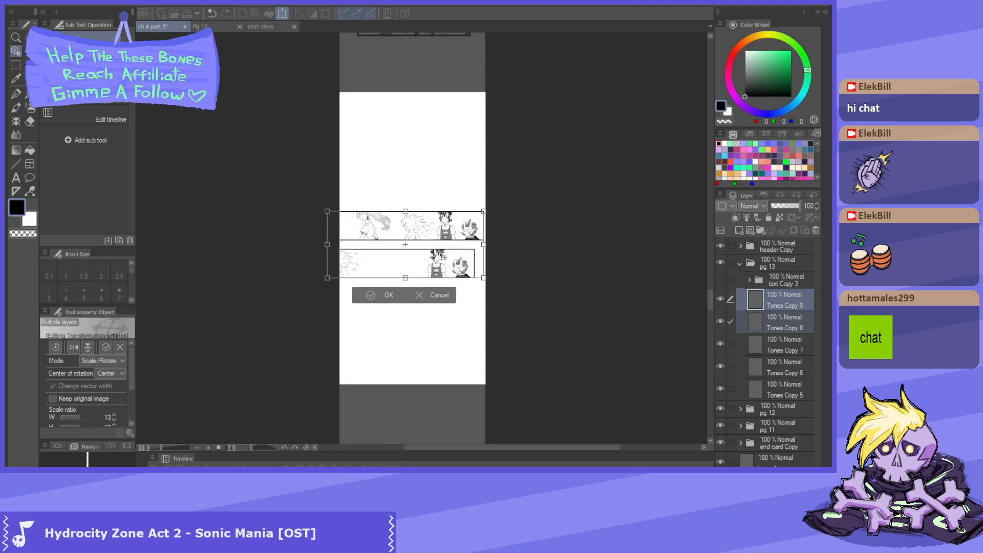
scroll(431, 258, up, 3)
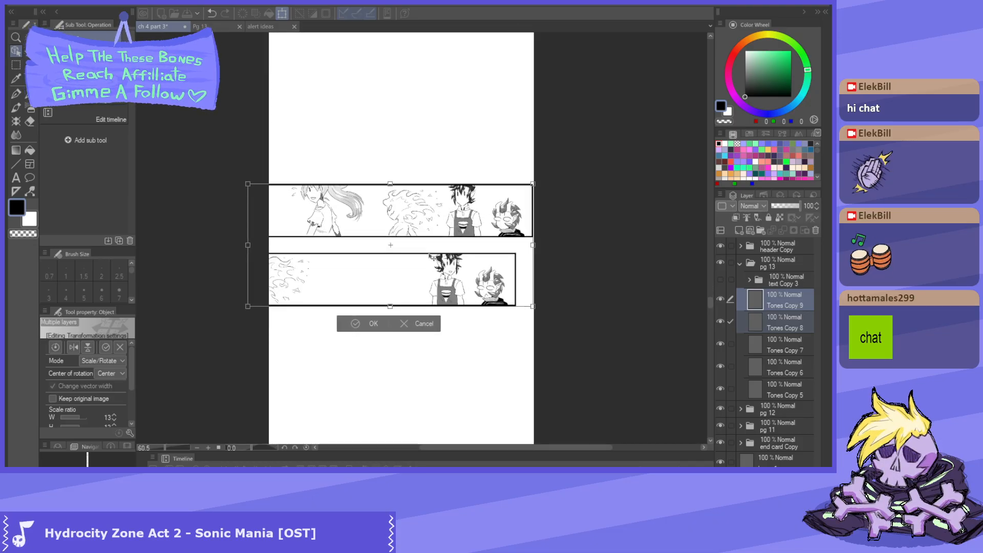
- Readjust the two panels to about 14% scale, keep their right borders just inside the strip, and apply the transformation
drag(439, 257, 425, 258)
drag(383, 307, 406, 304)
drag(539, 240, 522, 261)
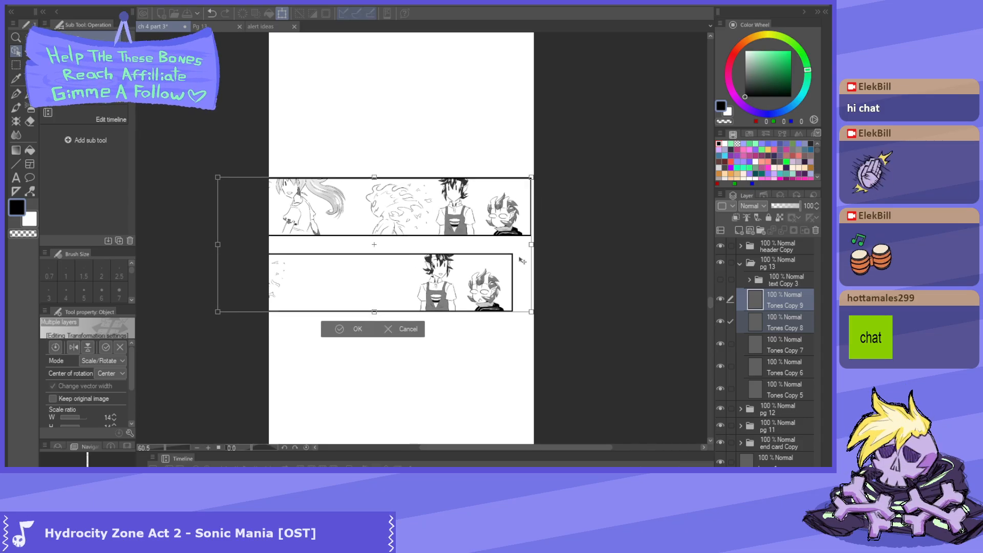
drag(219, 245, 225, 244)
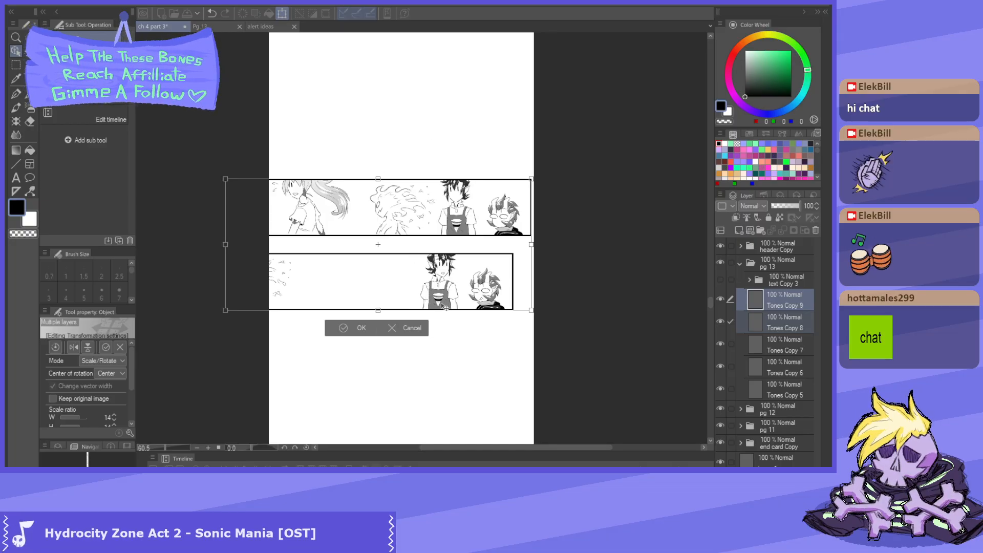
drag(419, 275, 421, 274)
click(361, 321)
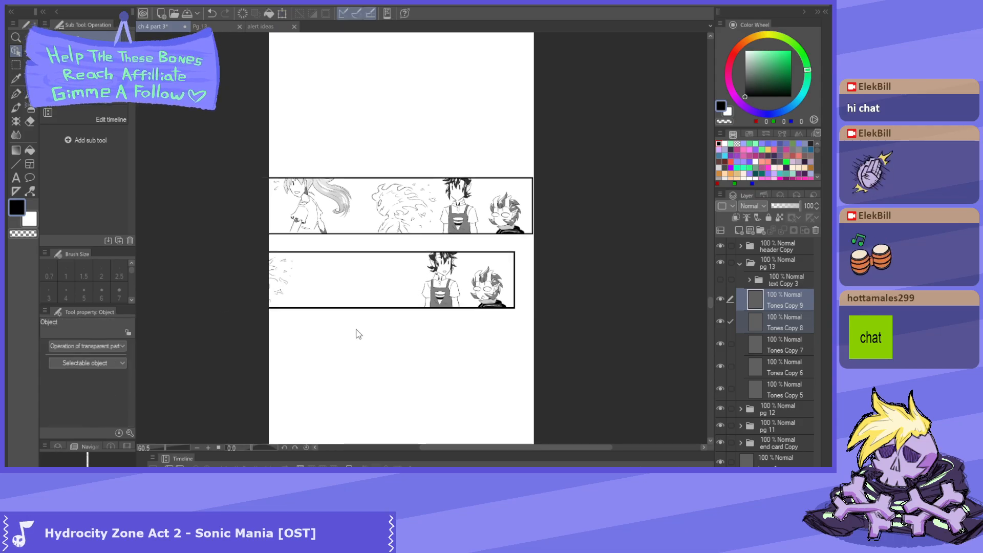
- Move the Tones Copy 9 panel down the strip, leaving a wider white gap beneath the Tones Copy 8 panel
key(k)
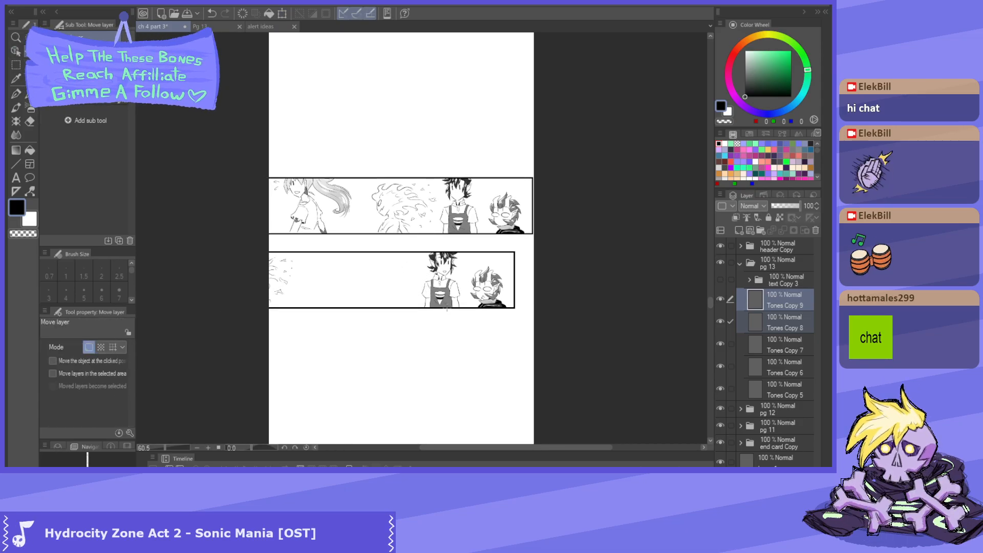
drag(465, 300, 469, 366)
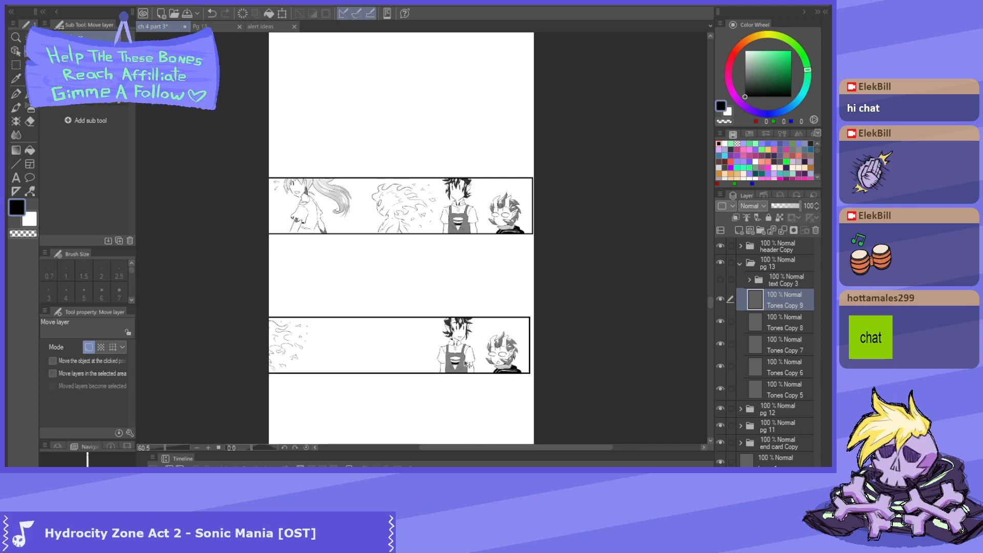
scroll(474, 293, down, 3)
scroll(473, 293, up, 3)
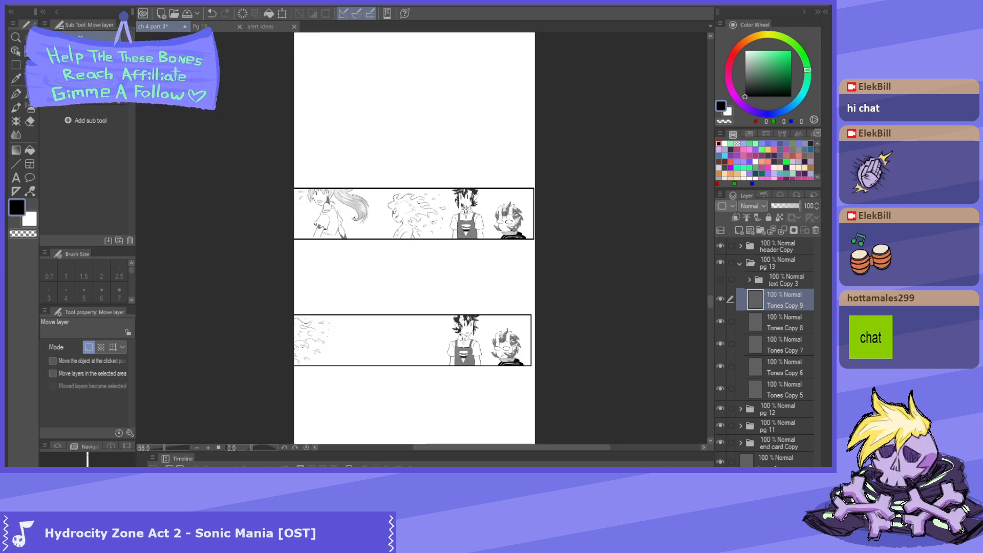
scroll(504, 236, up, 3)
scroll(514, 210, down, 3)
scroll(464, 225, up, 2)
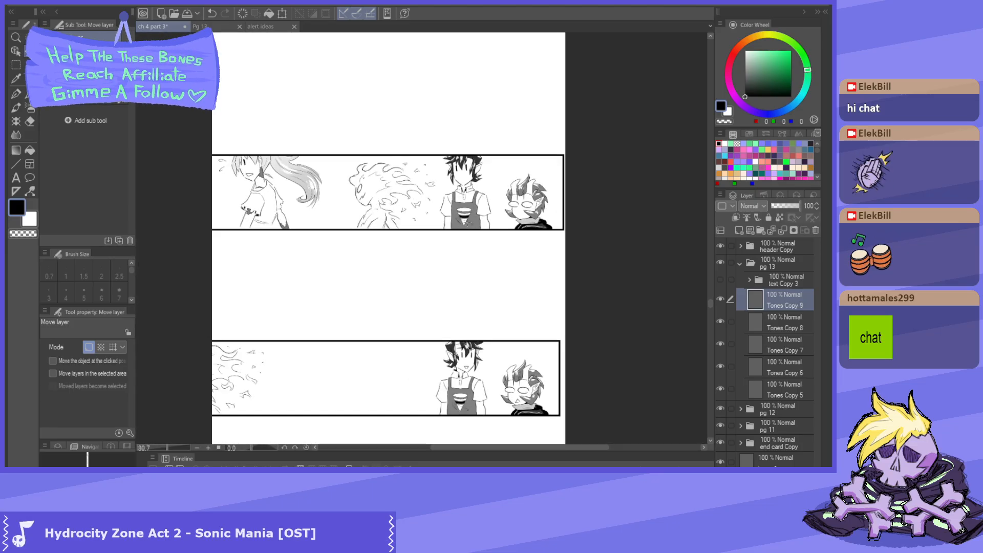
- Nudge the Tones Copy 8 and Tones Copy 9 panels slightly left so both have a narrow white margin beside their right borders
ctrl+shift+click(473, 219)
drag(491, 220, 480, 220)
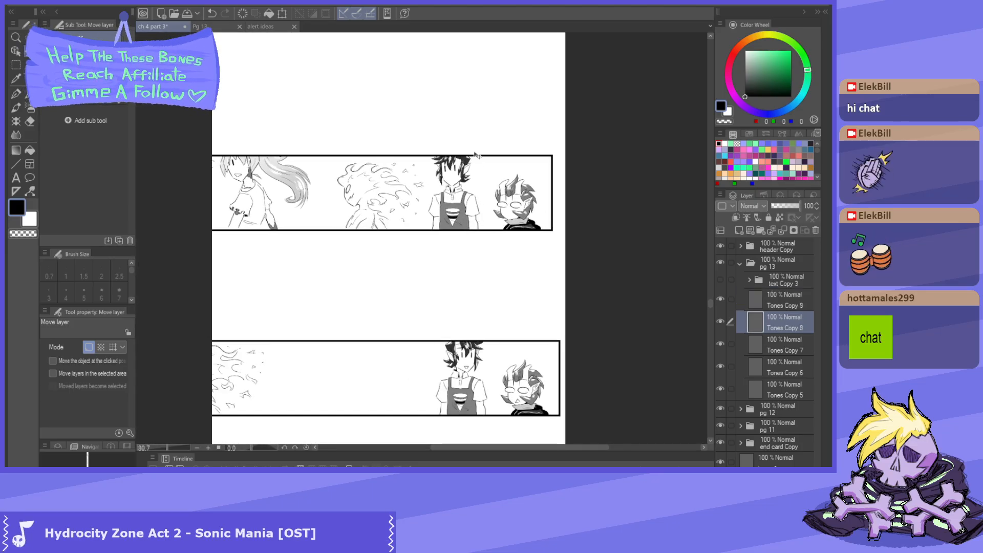
scroll(467, 204, down, 4)
scroll(456, 292, up, 3)
scroll(456, 292, up, 3)
ctrl+shift+click(488, 296)
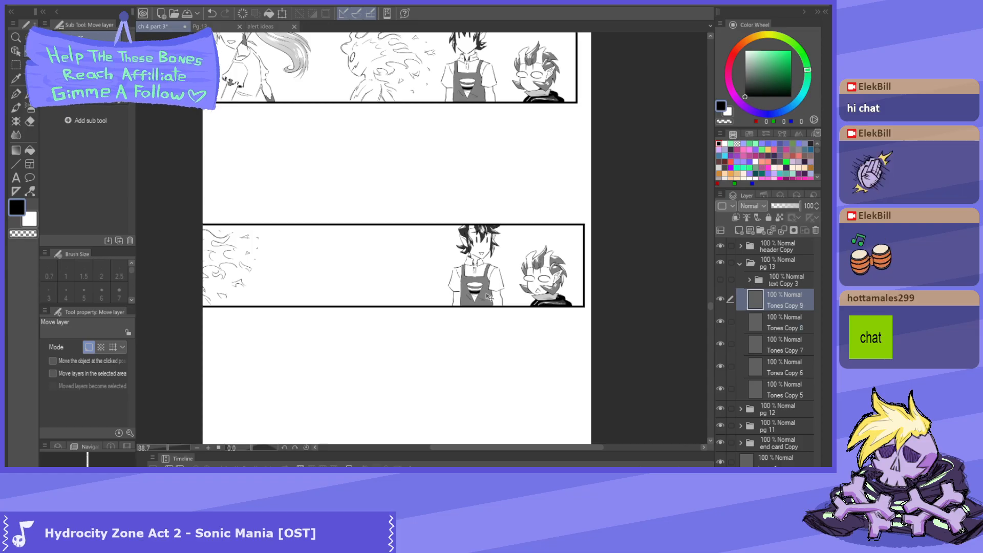
drag(489, 296, 479, 296)
scroll(449, 219, down, 4)
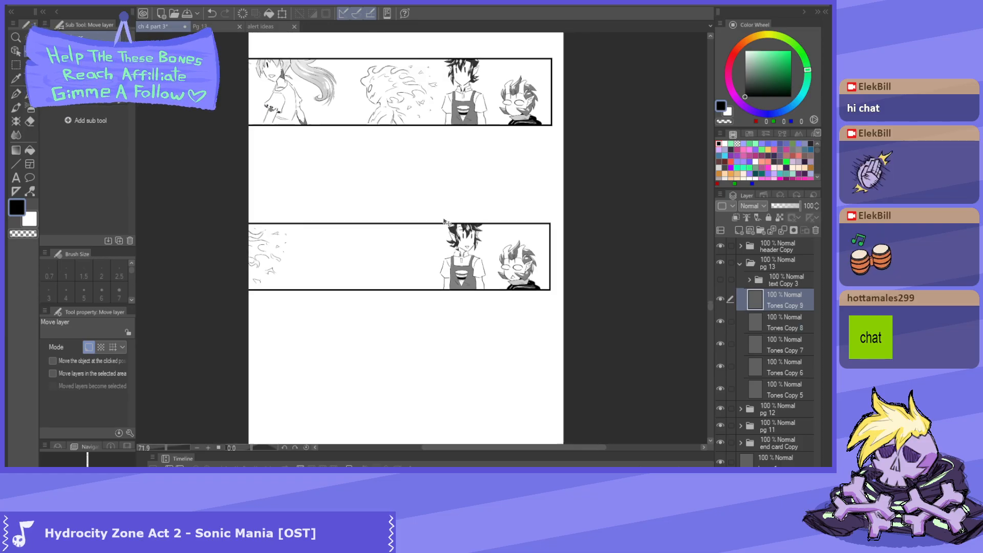
scroll(450, 208, up, 2)
scroll(450, 205, down, 2)
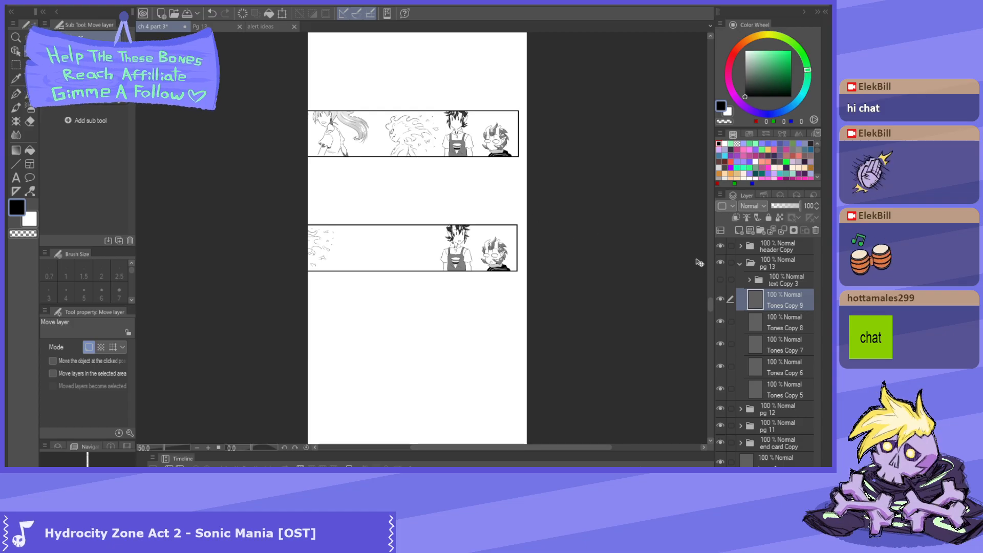
mouse_move(710, 302)
mouse_down()
mouse_move(711, 286)
mouse_move(712, 302)
mouse_up()
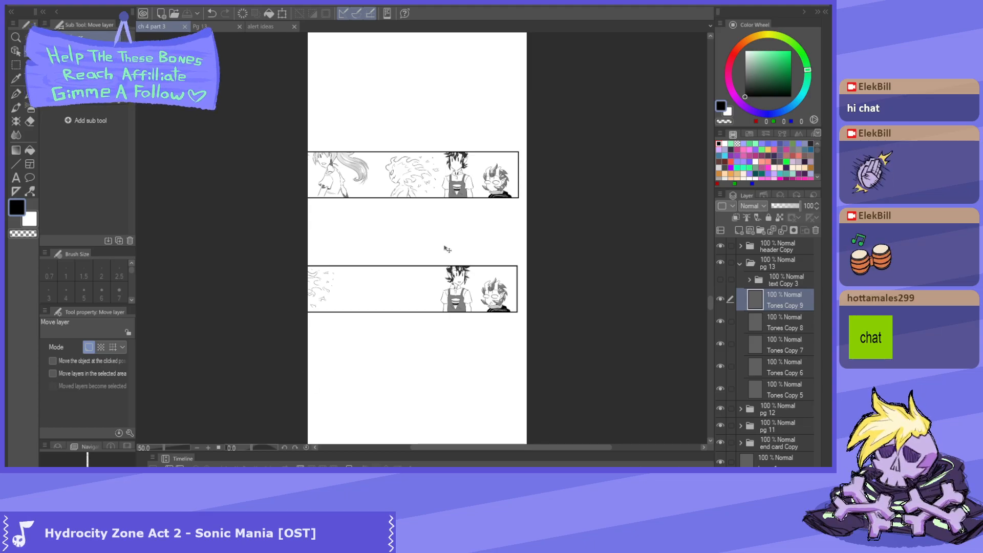
scroll(454, 246, down, 1)
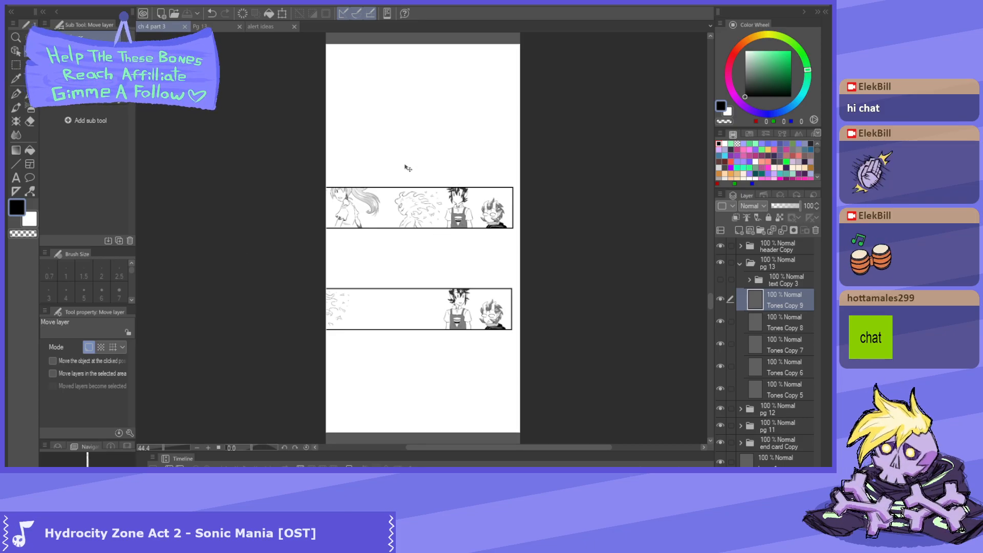
scroll(460, 187, down, 3)
scroll(460, 204, up, 6)
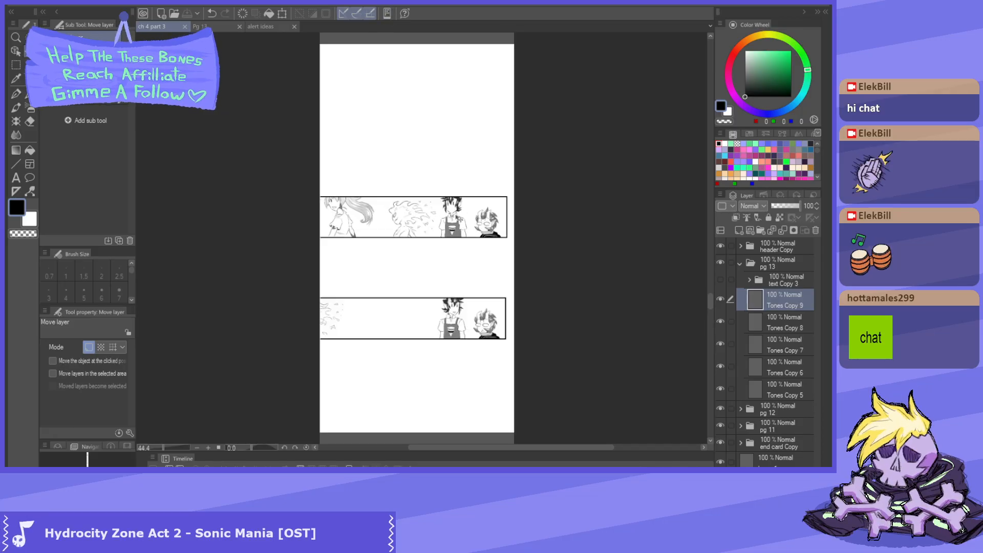
scroll(459, 222, down, 2)
scroll(449, 220, down, 1)
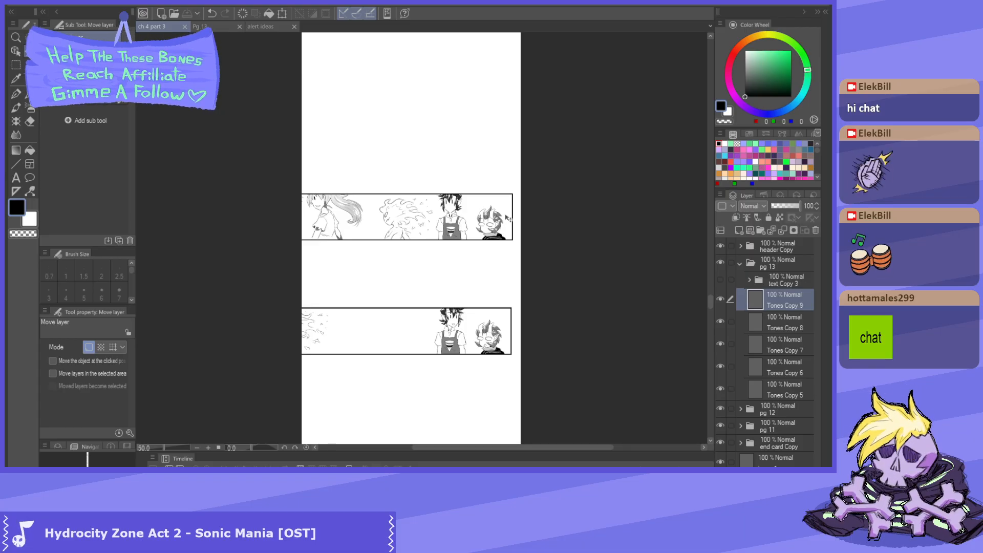
- Undo the repositioning and the shared shrinking of the Tones Copy 8 and Tones Copy 9 panels
key(ctrl+z)
key(ctrl+z)
scroll(491, 217, down, 1)
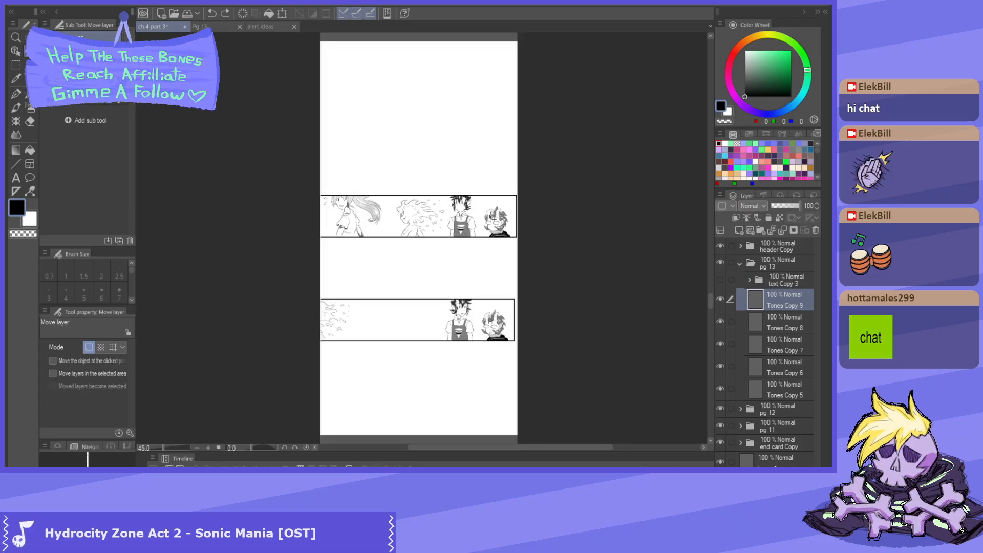
key(ctrl+z)
key(ctrl+z)
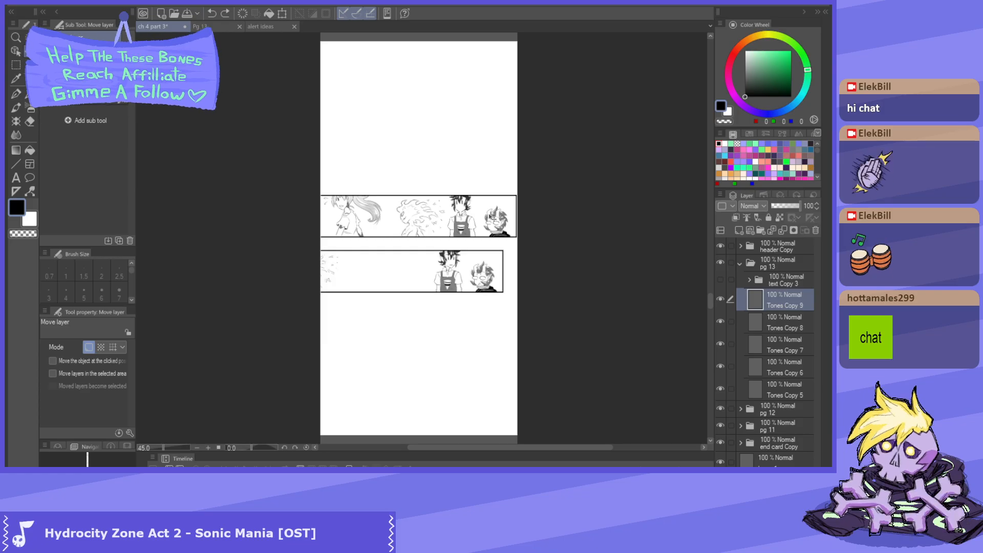
- Select the Tones Copy 8 and Tones Copy 9 panels together, scale them to 50%, and shift them left within the strip
scroll(491, 218, down, 8)
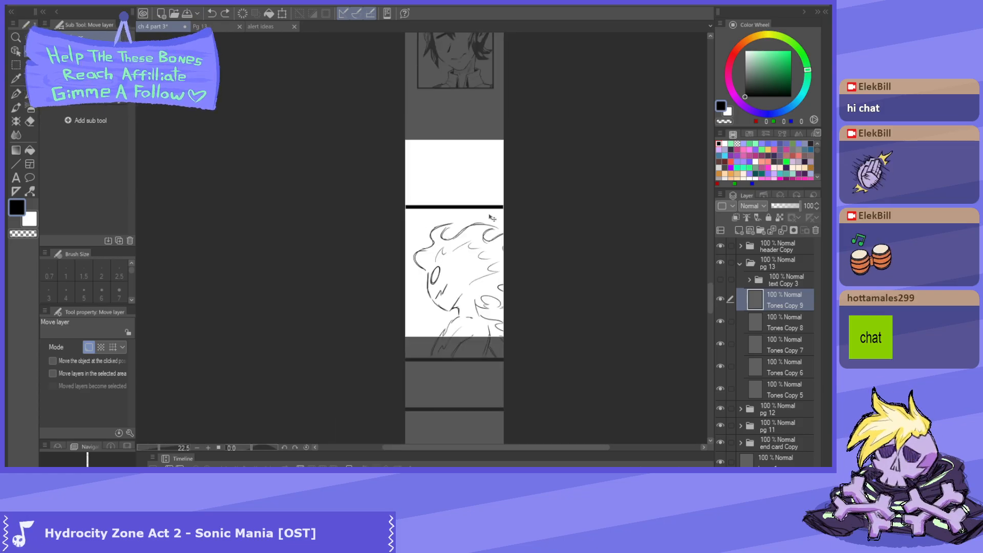
scroll(523, 309, down, 1)
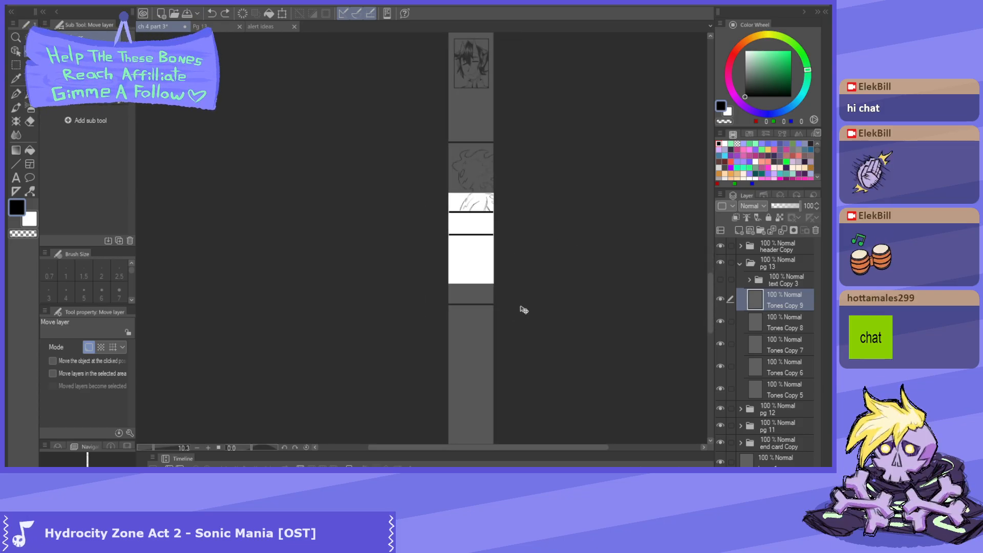
ctrl+click(787, 326)
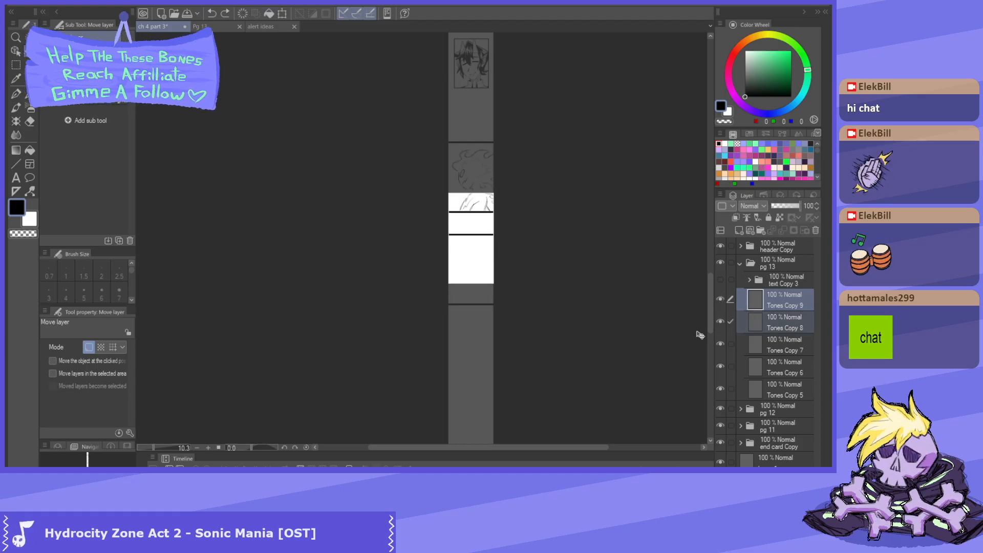
key(ctrl+t)
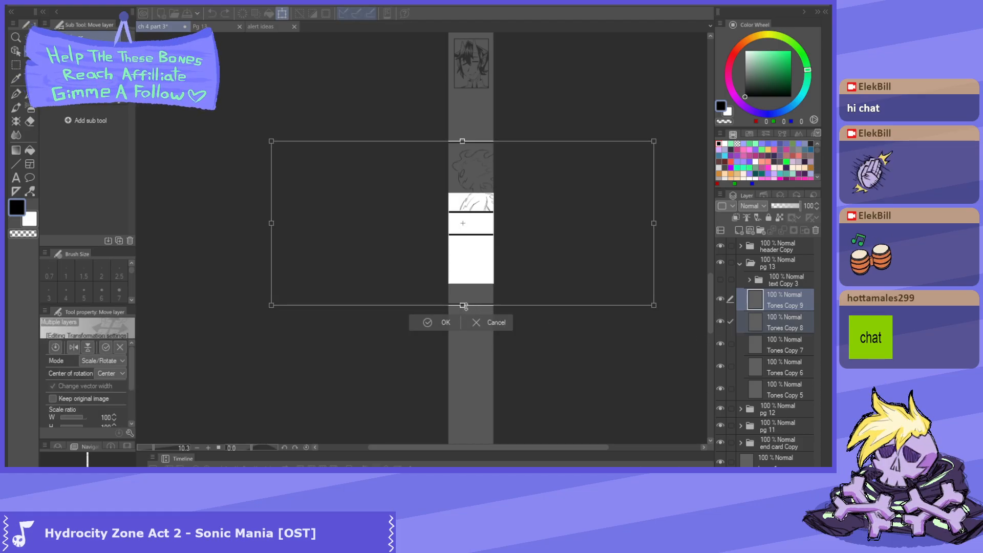
drag(463, 305, 460, 221)
scroll(476, 149, up, 3)
scroll(484, 162, up, 1)
drag(484, 161, 352, 185)
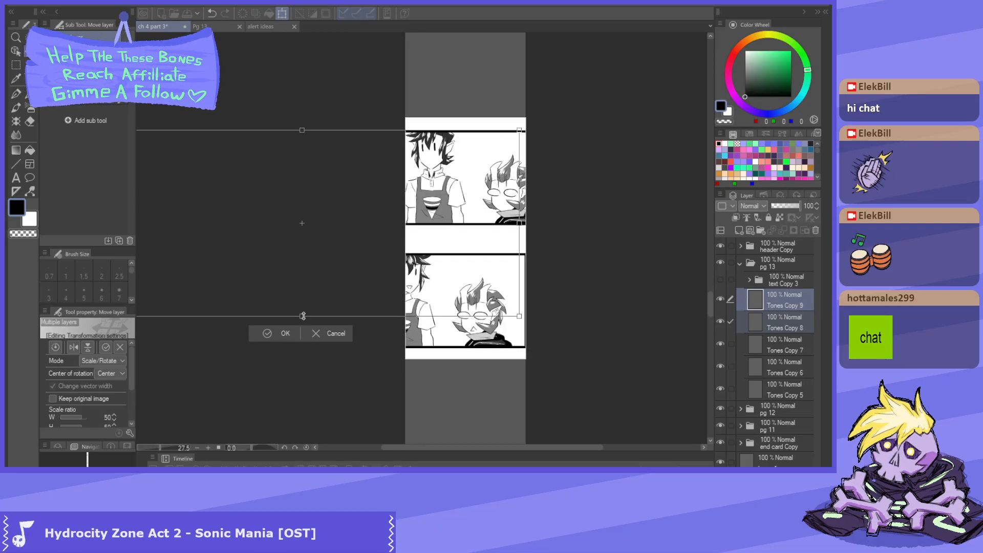
- Scale the two panels down further to 34% and reposition them around the strip's right edge
drag(303, 349, 302, 293)
scroll(475, 211, up, 3)
drag(475, 211, 464, 237)
scroll(476, 212, down, 2)
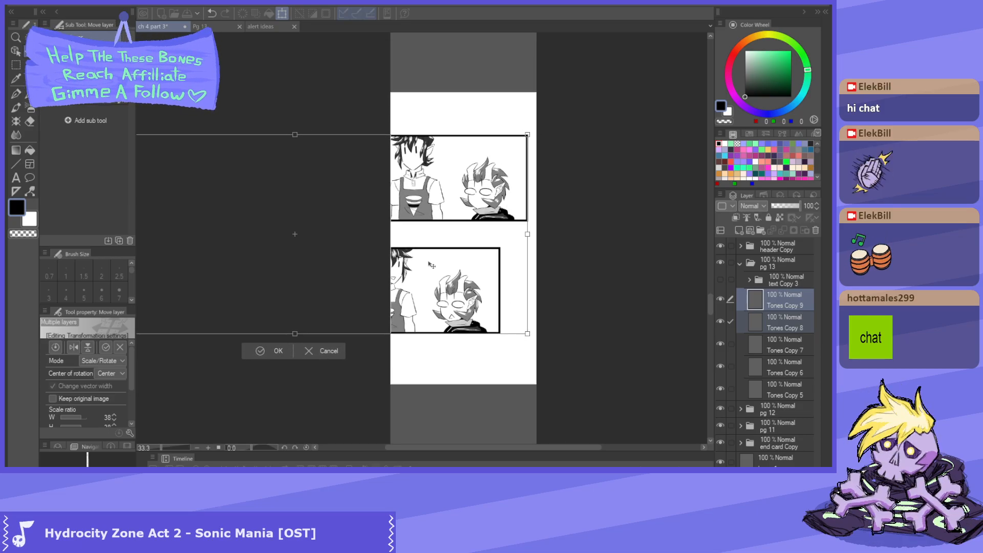
drag(294, 334, 296, 316)
drag(449, 264, 488, 283)
scroll(479, 205, up, 4)
scroll(435, 165, down, 3)
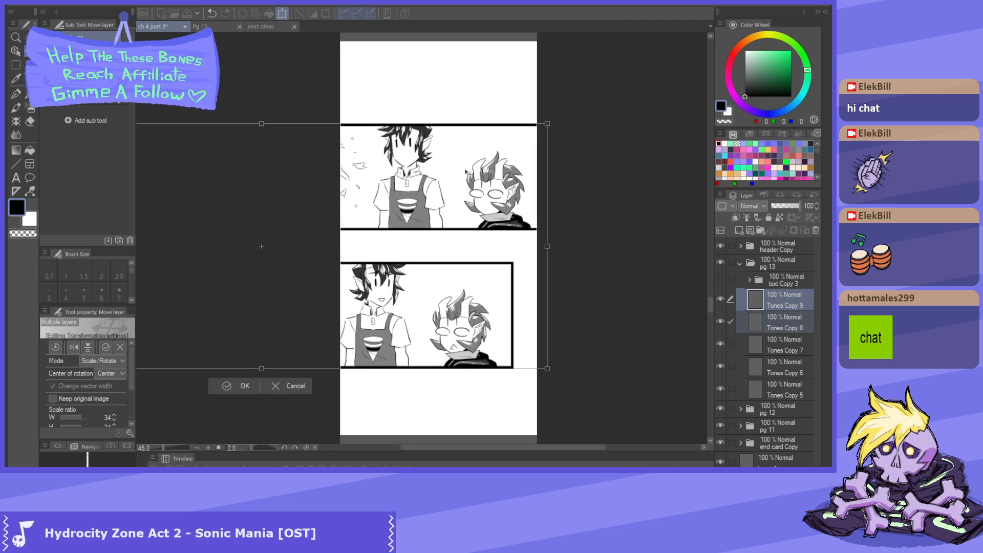
scroll(530, 210, up, 1)
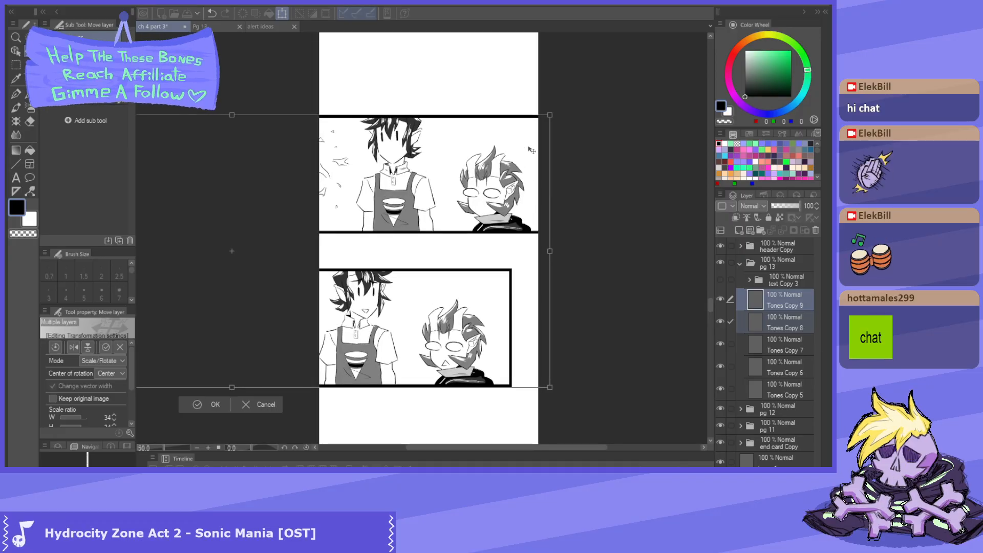
- Reduce the two panels to 29%, keep their right borders inside the strip, and apply the transformation
drag(229, 391, 232, 361)
drag(306, 329, 324, 327)
drag(242, 354, 243, 346)
drag(329, 316, 341, 314)
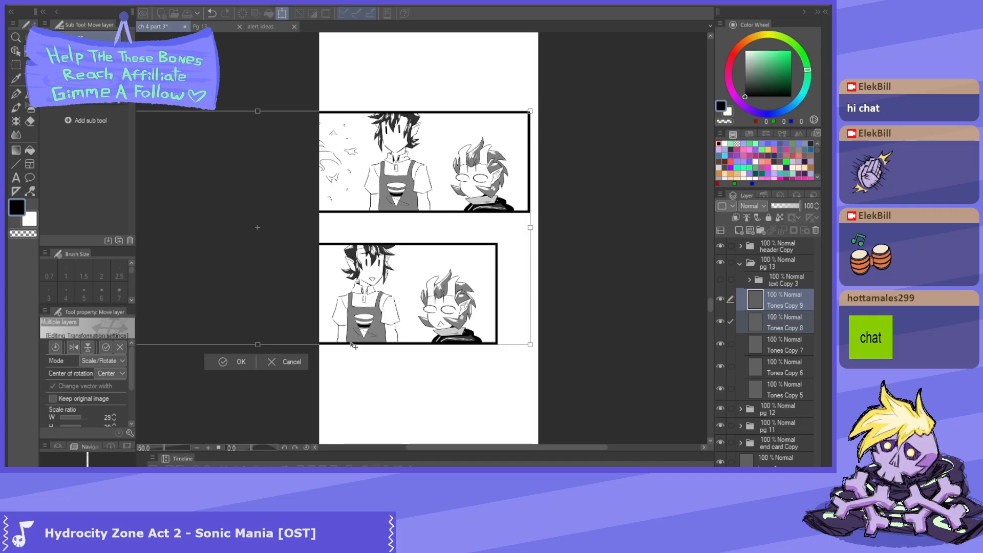
key(Return)
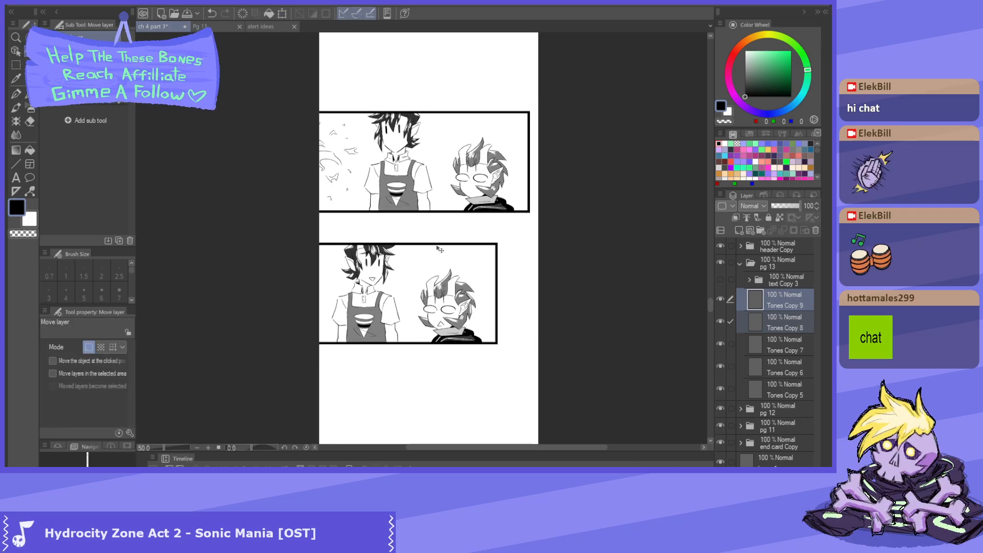
- Move the Tones Copy 9 panel right until its right border sits just inside the strip's right edge
scroll(453, 250, down, 3)
scroll(443, 261, down, 2)
scroll(435, 333, up, 4)
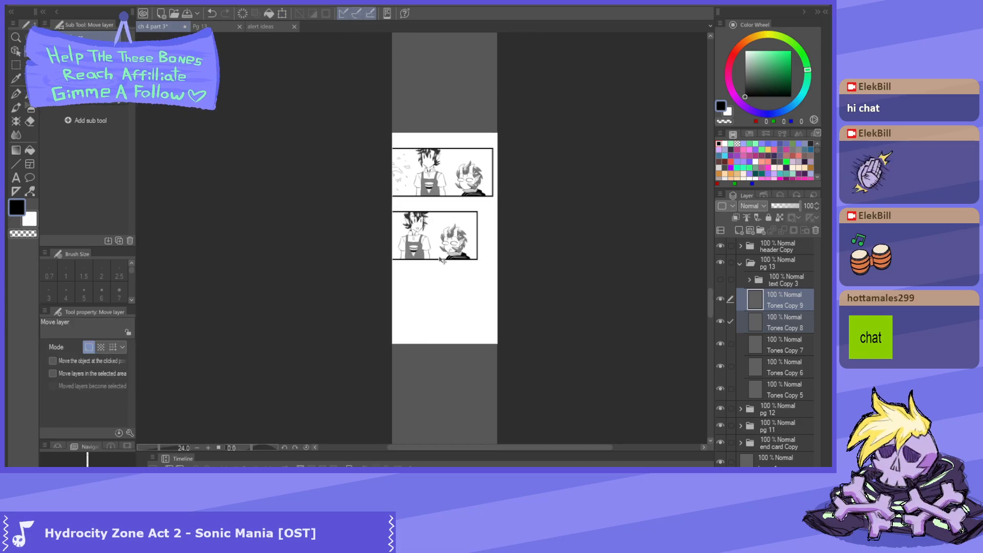
scroll(449, 249, down, 1)
scroll(449, 250, up, 1)
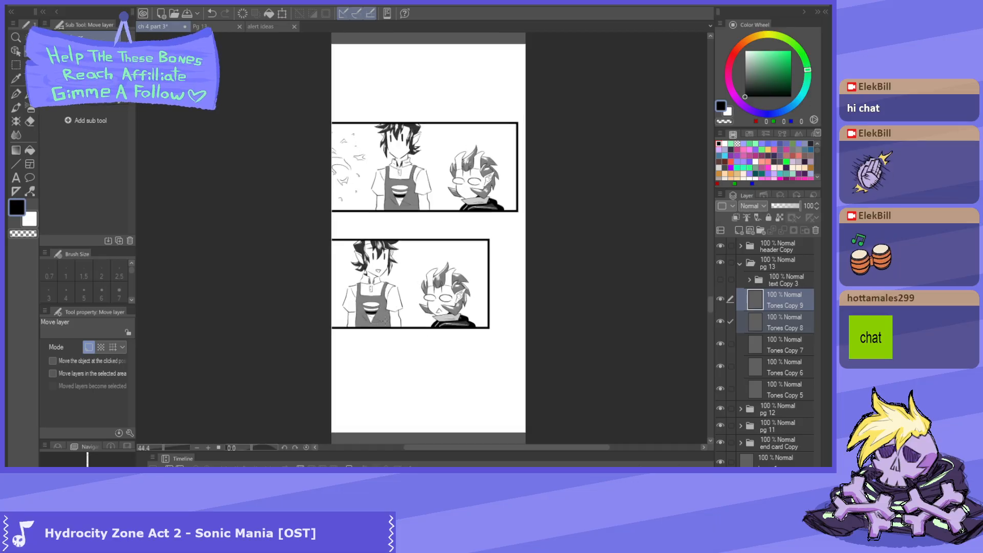
ctrl+shift+click(385, 316)
drag(470, 161, 440, 235)
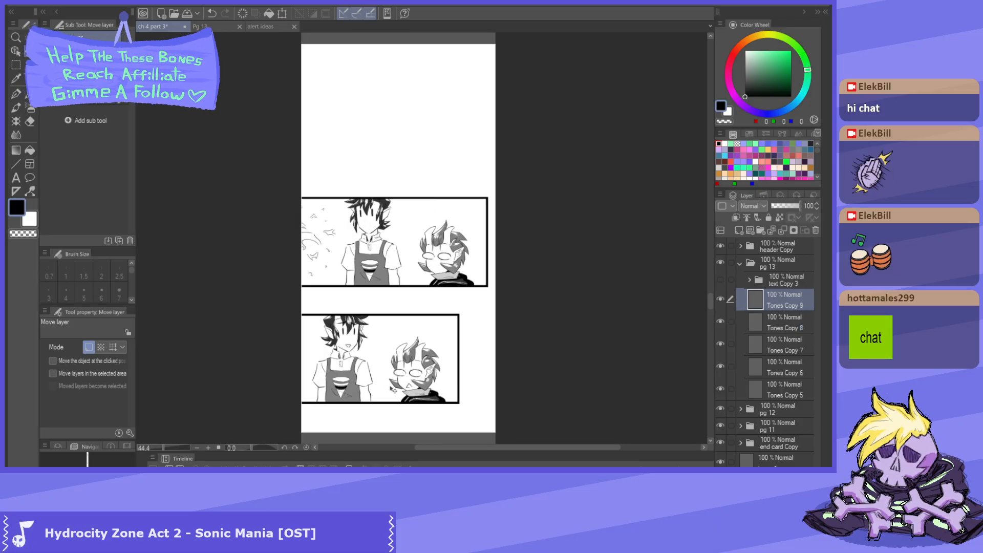
drag(394, 390, 431, 383)
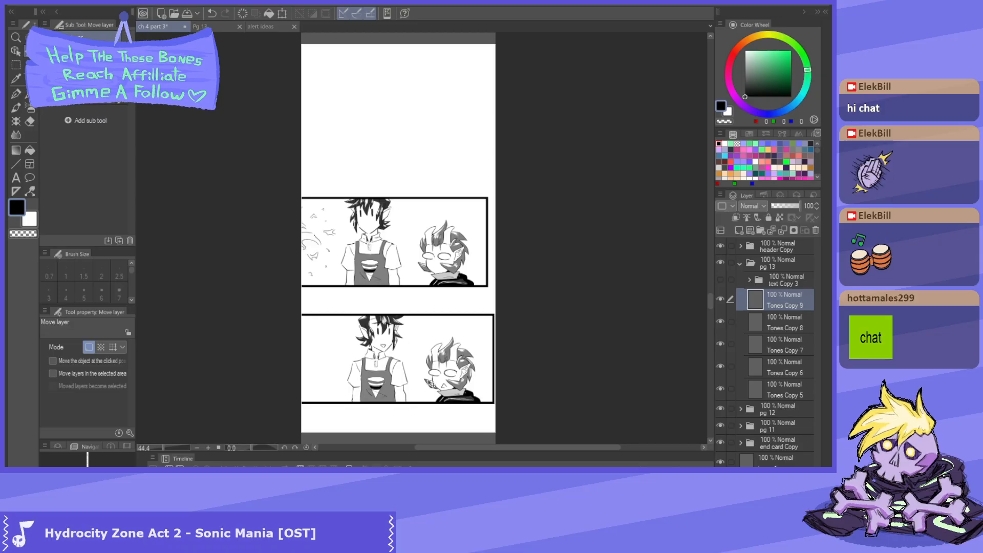
- Move the Tones Copy 8 panel right so its right border lines up with the Tones Copy 9 panel below
scroll(410, 293, up, 1)
ctrl+shift+click(370, 268)
drag(371, 267, 384, 267)
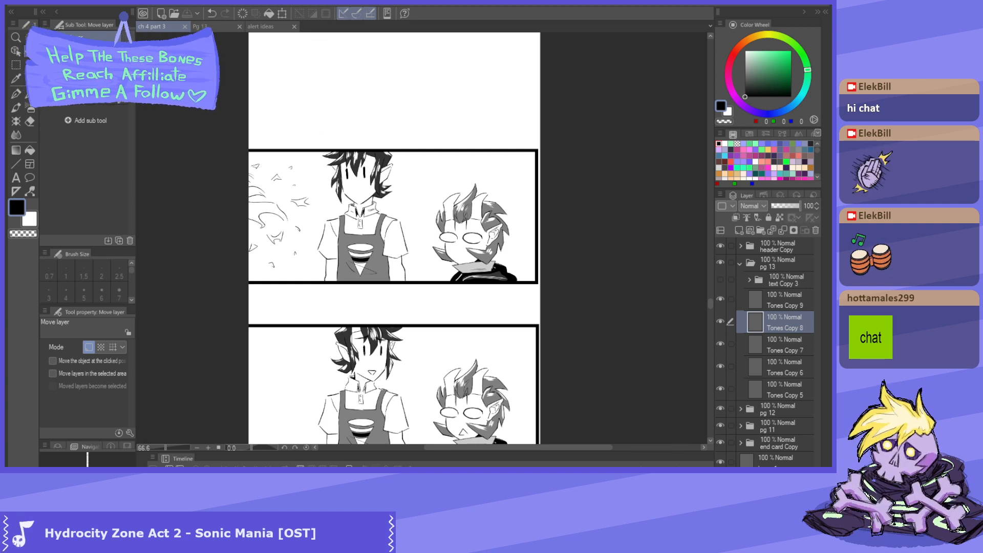
- Shift the Tones Copy 8 and Tones Copy 9 panels left together, leaving a white margin beside their right borders
scroll(418, 155, down, 1)
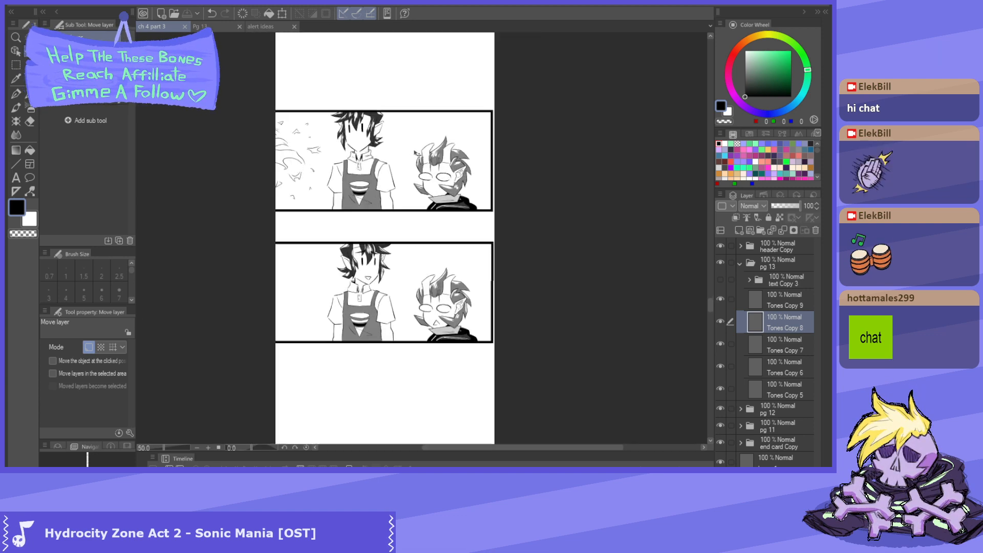
scroll(422, 200, down, 1)
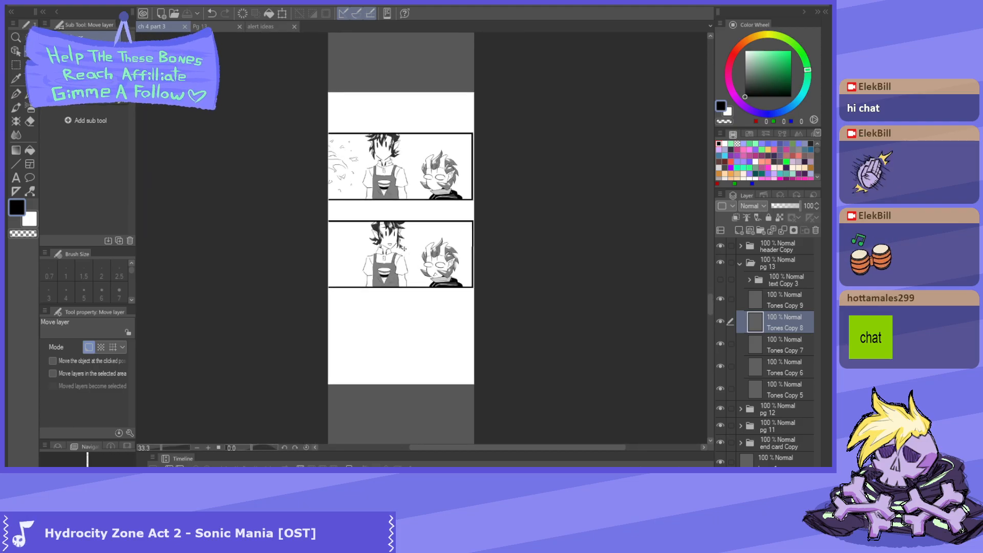
scroll(404, 248, up, 1)
key(m)
scroll(404, 249, down, 1)
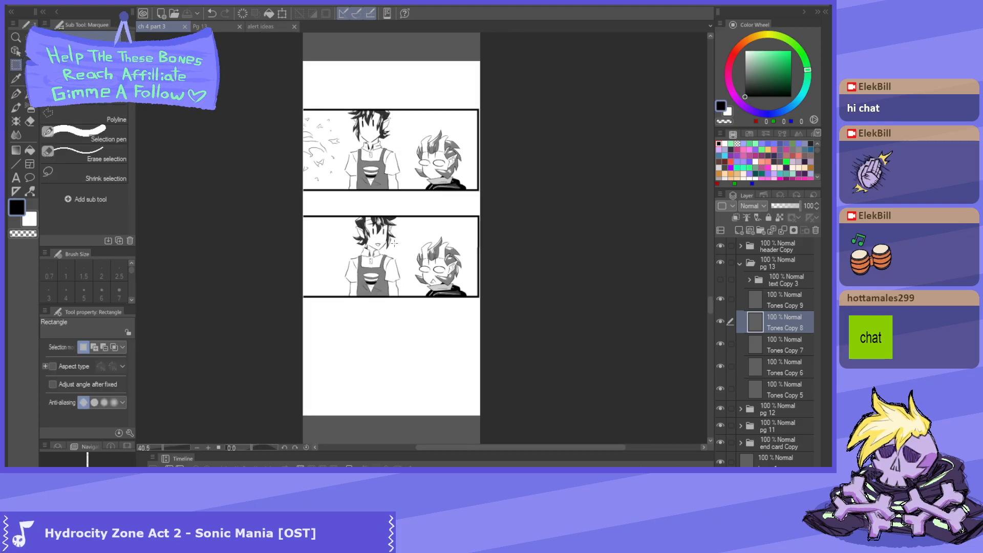
scroll(394, 243, down, 1)
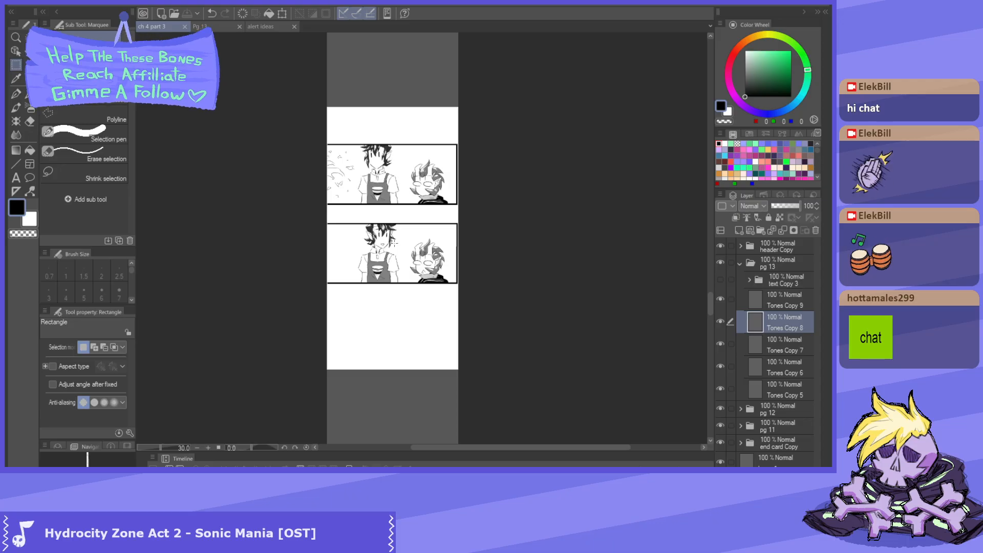
scroll(370, 206, up, 1)
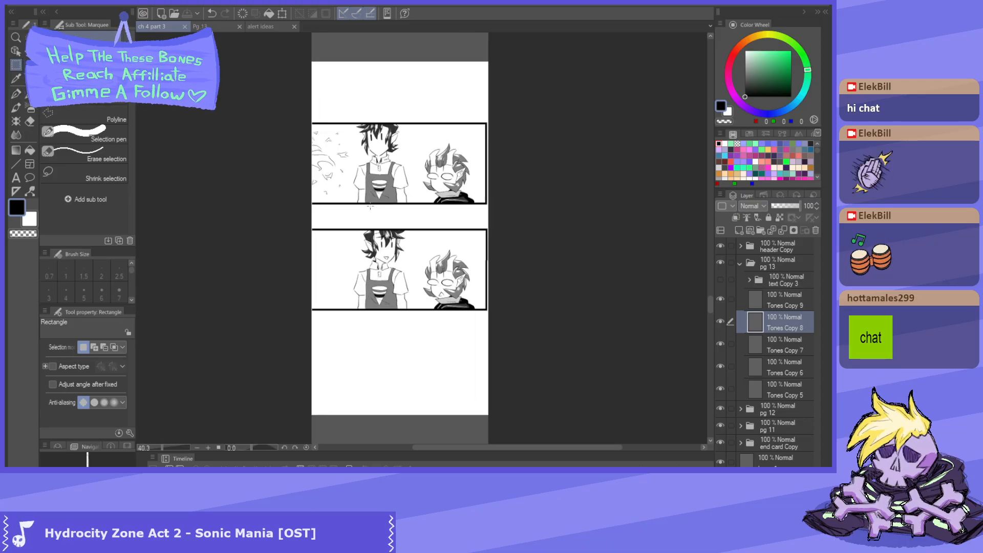
key(k)
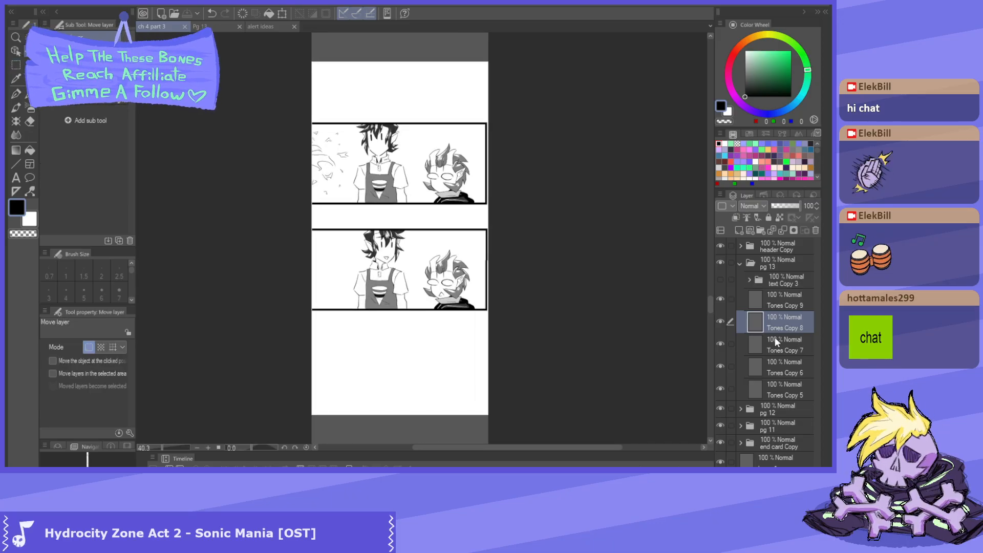
ctrl+click(785, 303)
drag(473, 262, 461, 261)
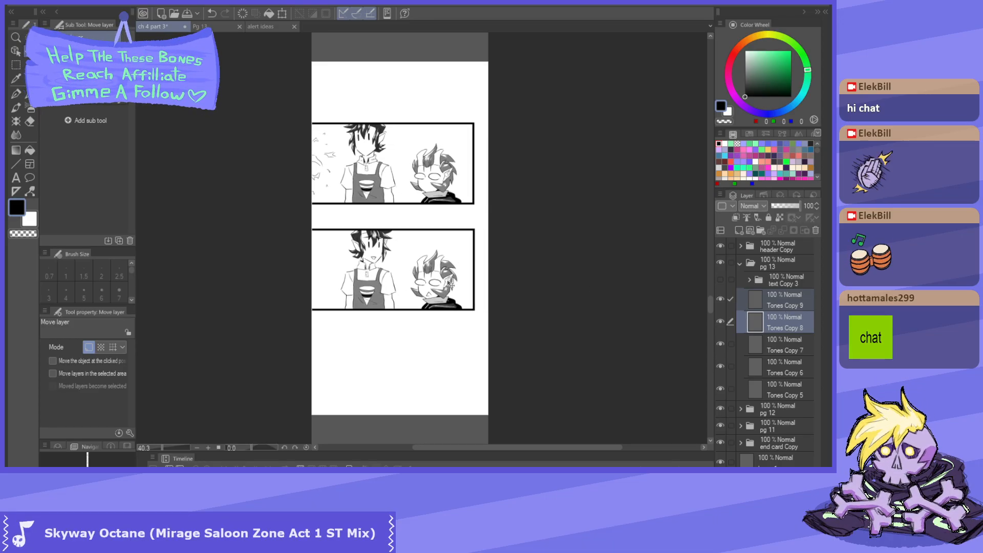
- Select a rectangle around the visible parts of both panels and copy and paste them as new layers
scroll(461, 261, up, 1)
key(m)
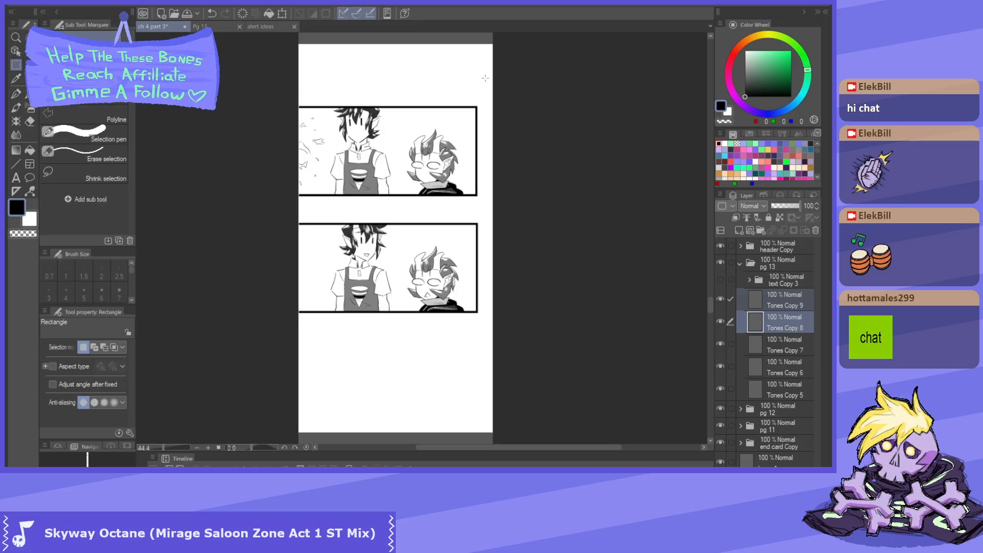
drag(485, 78, 299, 349)
key(ctrl+c)
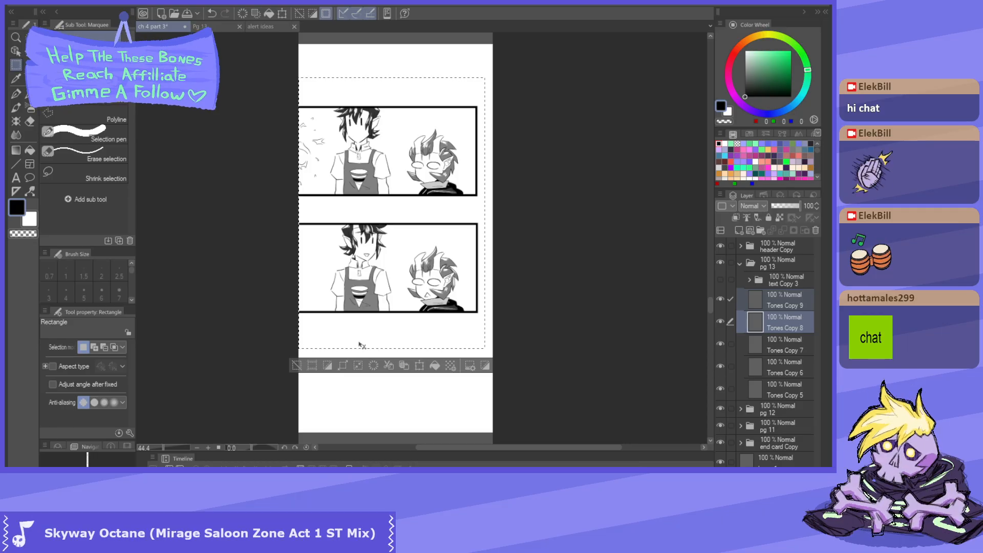
key(ctrl+v)
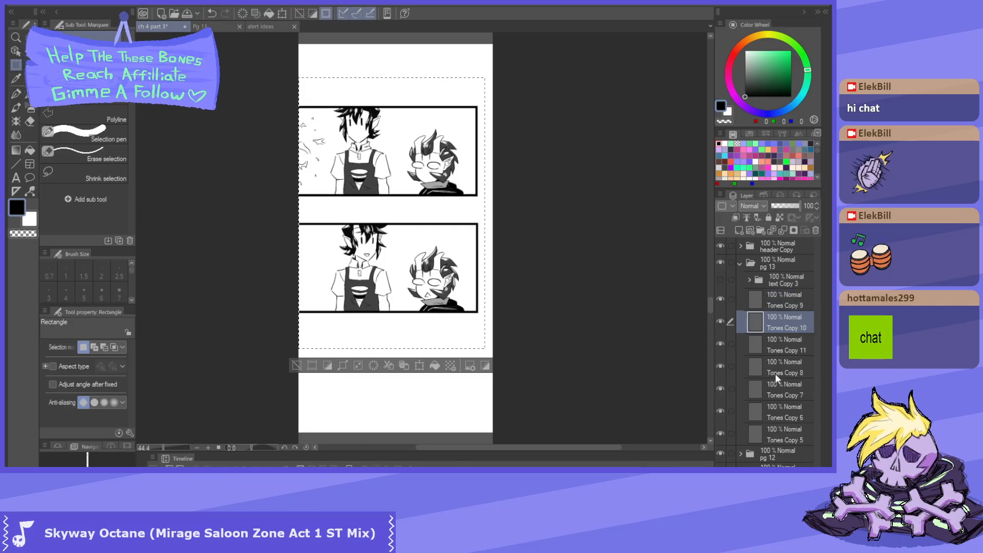
- Check the Tones Copy 8 layer by toggling its visibility, and clear the rectangular selection
click(788, 372)
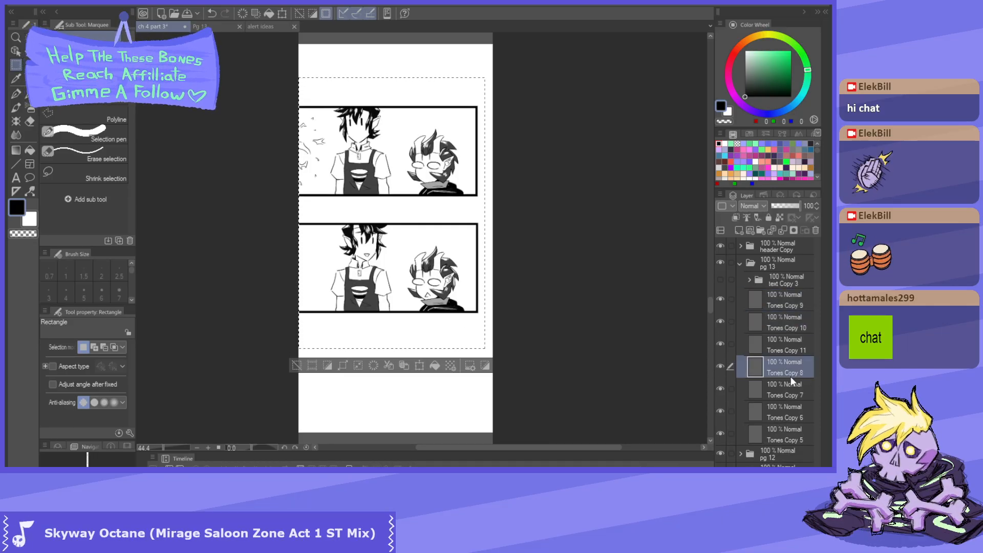
click(721, 368)
click(721, 368)
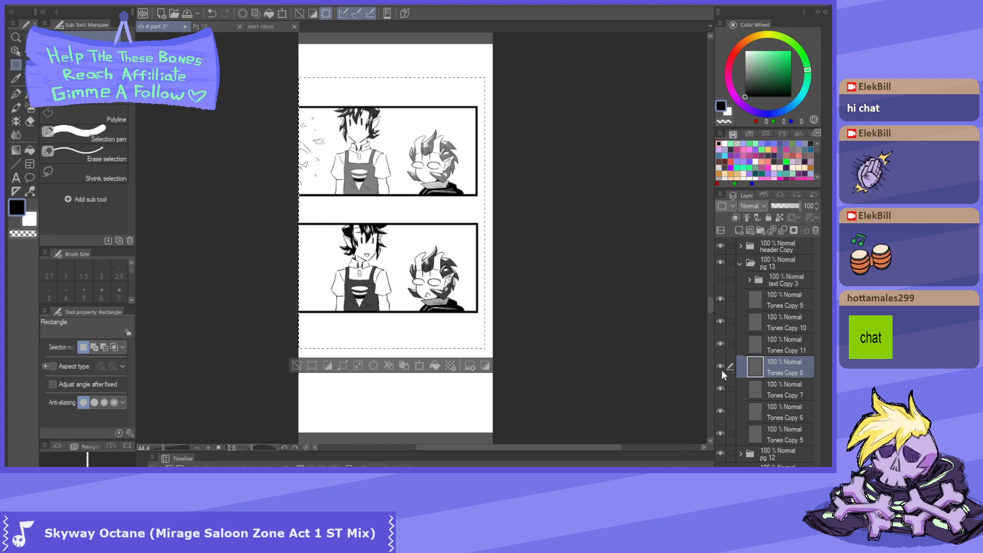
key(ctrl+d)
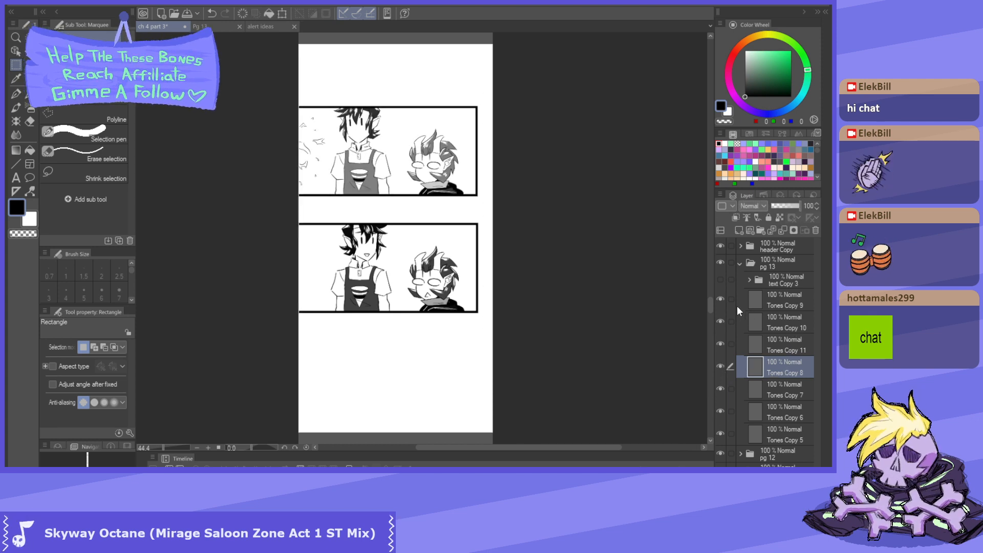
- Toggle the visibility of Tones Copy 9 and the pasted layers to check which panel each one holds
click(719, 302)
click(718, 303)
click(718, 303)
click(718, 303)
click(772, 302)
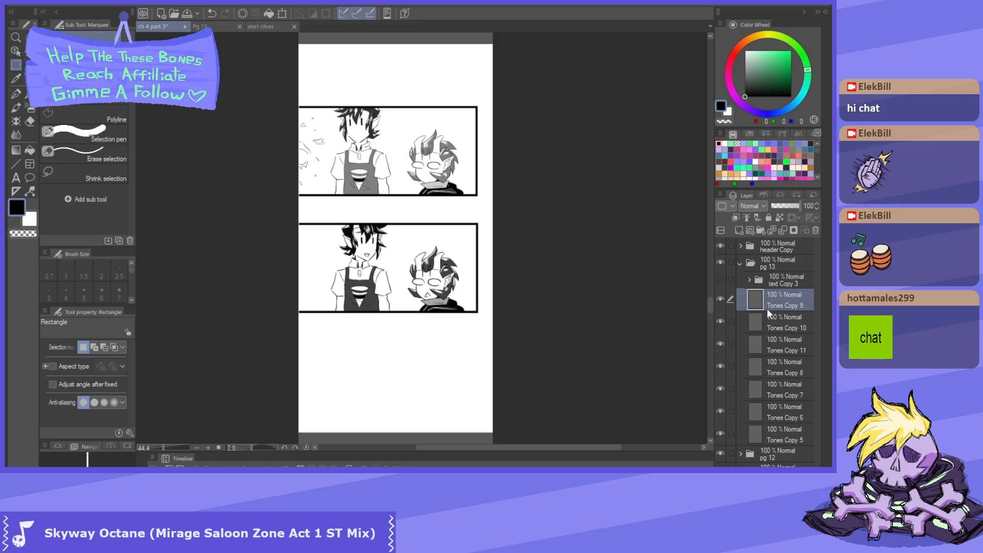
click(718, 339)
click(718, 339)
click(718, 319)
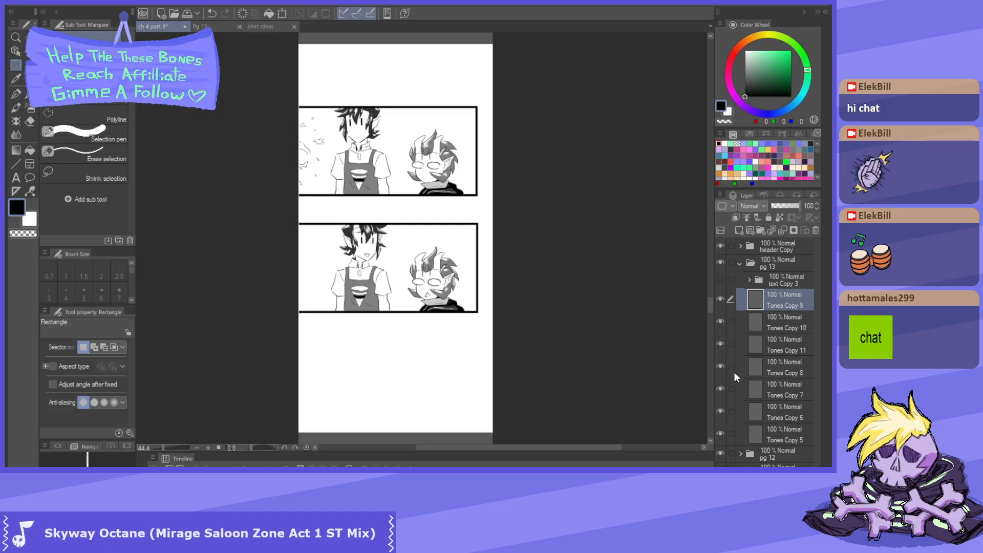
- Move the original Tones Copy 8 panel up and right so its earlier figures sit above the two cropped panels
click(779, 366)
scroll(491, 291, down, 2)
key(k)
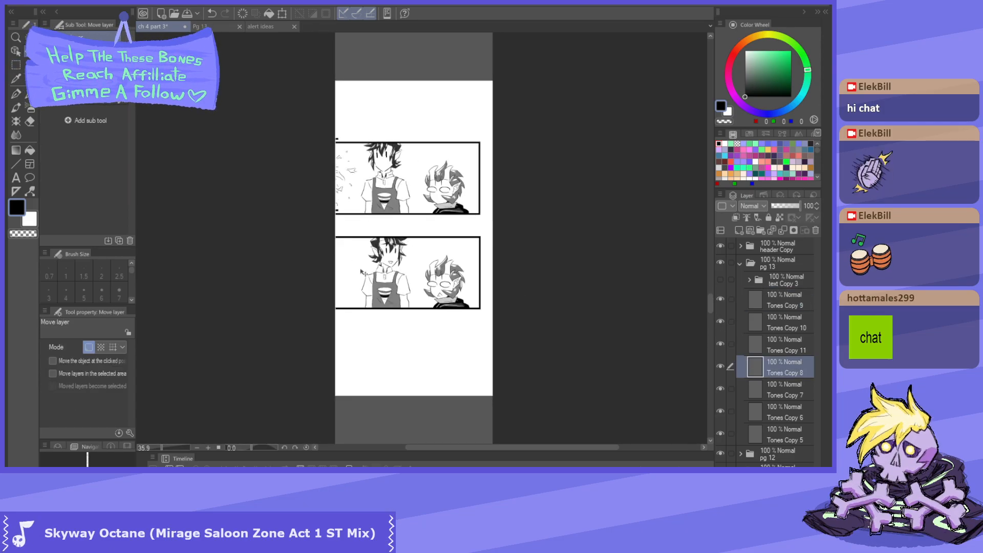
drag(361, 271, 513, 193)
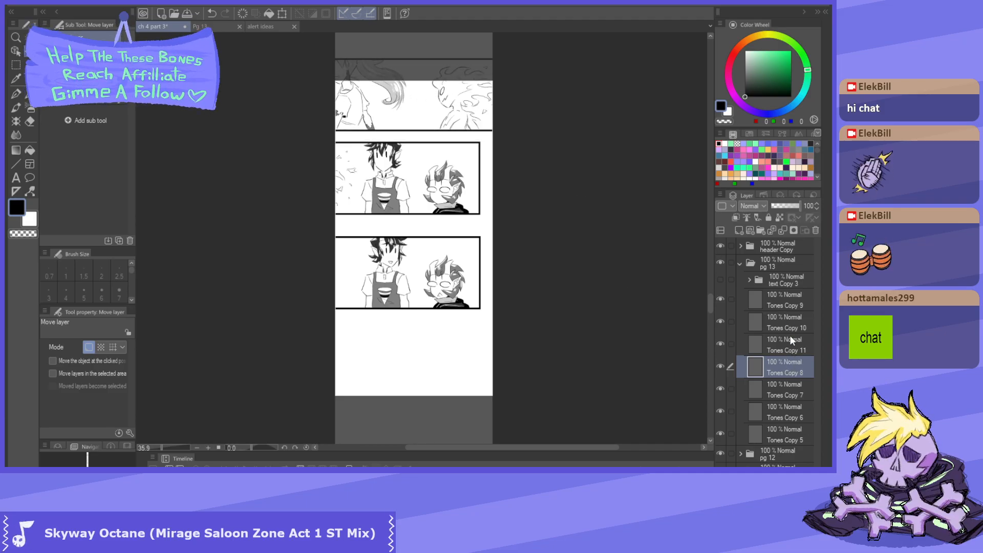
- Try to move the Tones Copy 9 panel left across the strip and check it against the neighbouring panels
click(784, 303)
drag(638, 331, 139, 277)
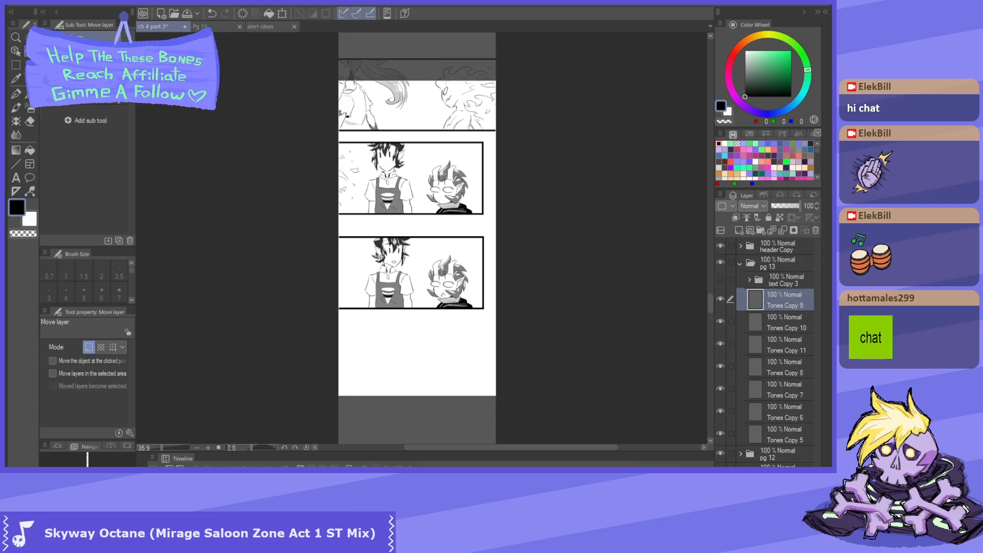
scroll(472, 170, down, 5)
scroll(472, 170, up, 1)
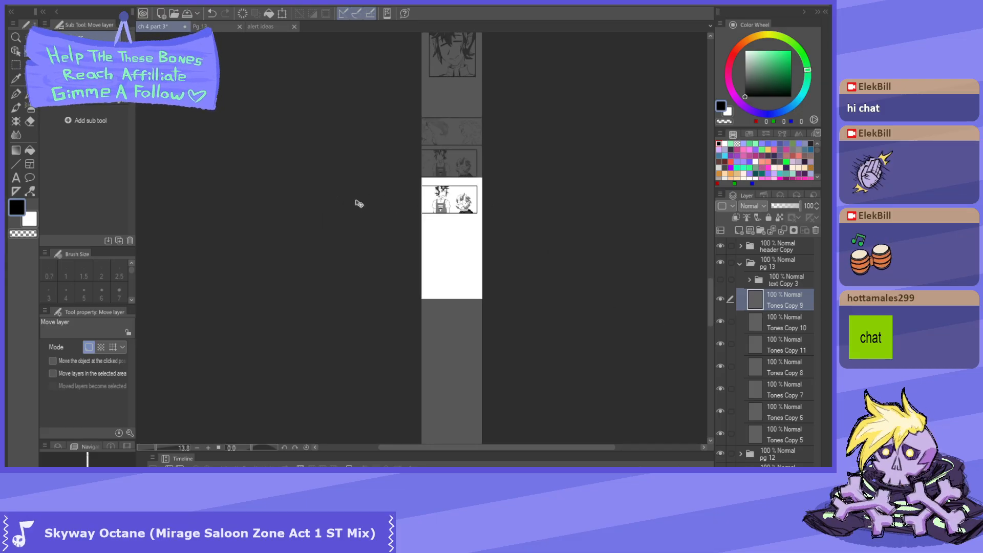
scroll(563, 223, up, 1)
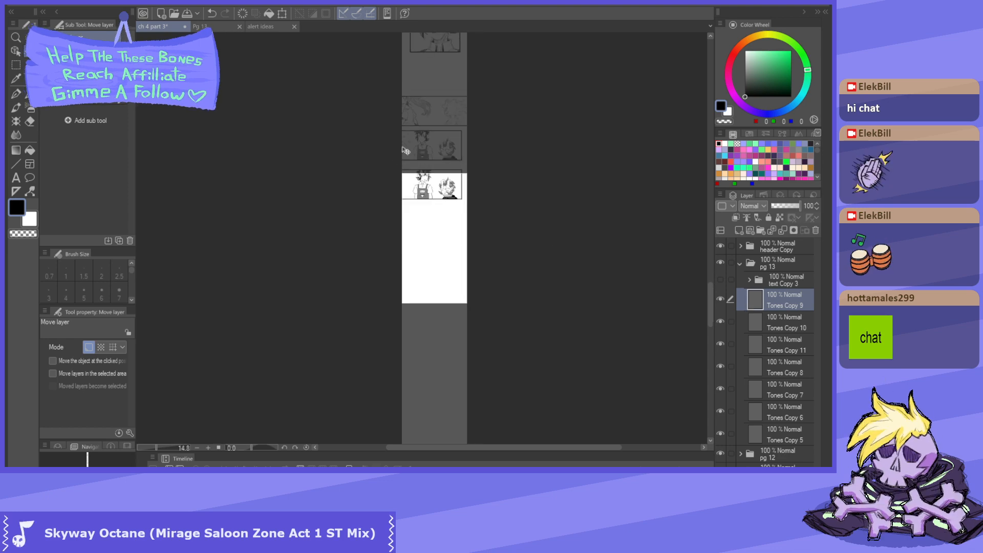
scroll(405, 150, up, 1)
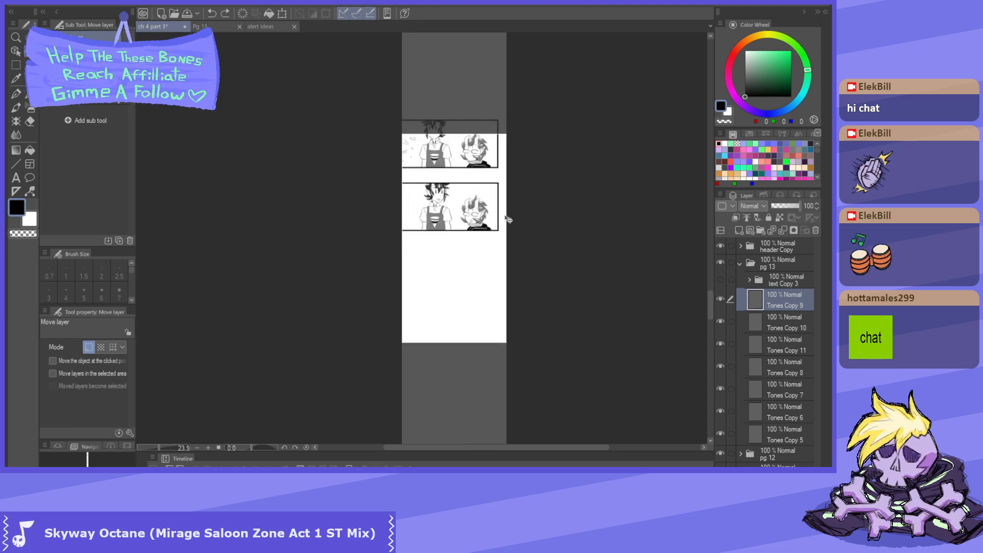
- Undo the panel moves while keeping the pasted Tones Copy 10 and 11 layers, clear the rectangular selection, and activate Tones Copy 9
key(ctrl+z)
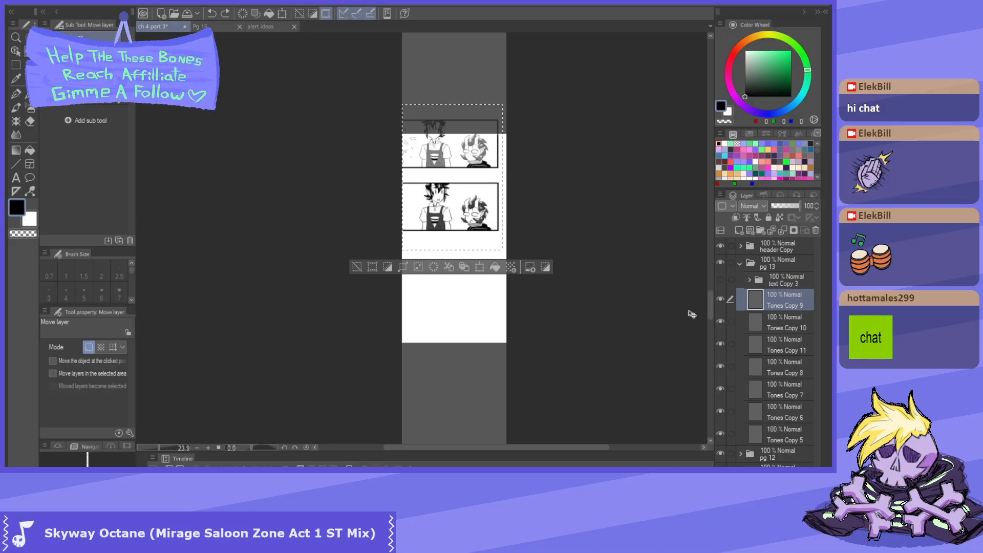
click(780, 322)
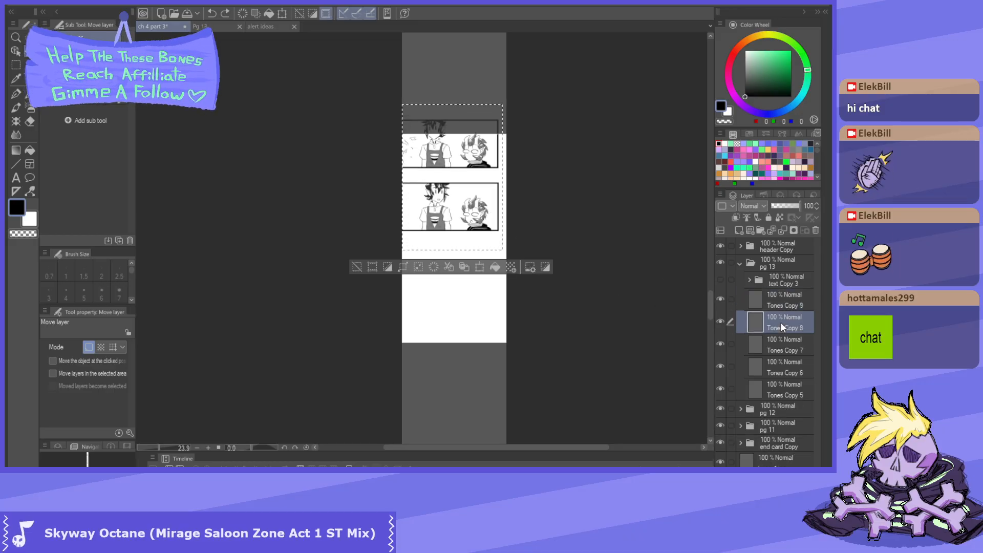
key(alt+bracketleft)
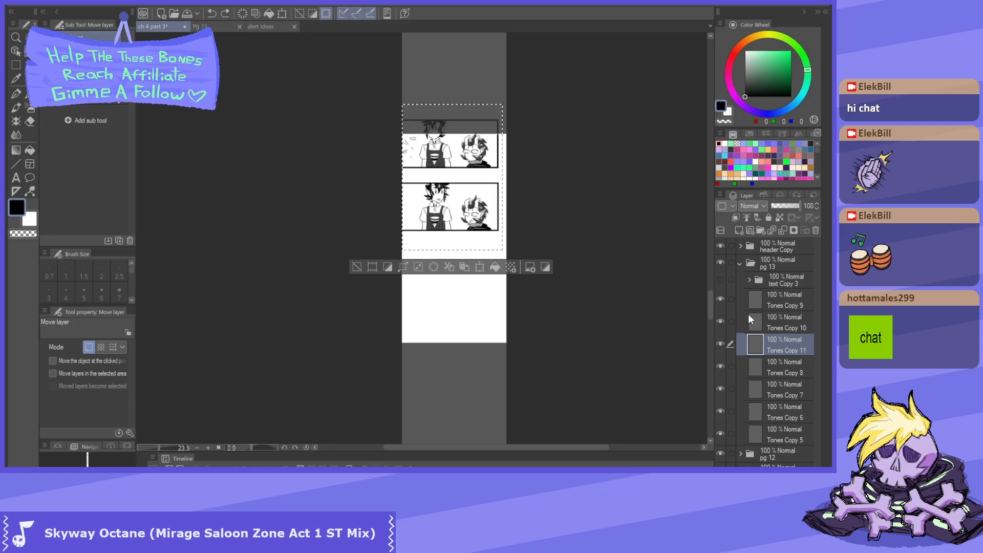
key(ctrl+z)
key(ctrl+y)
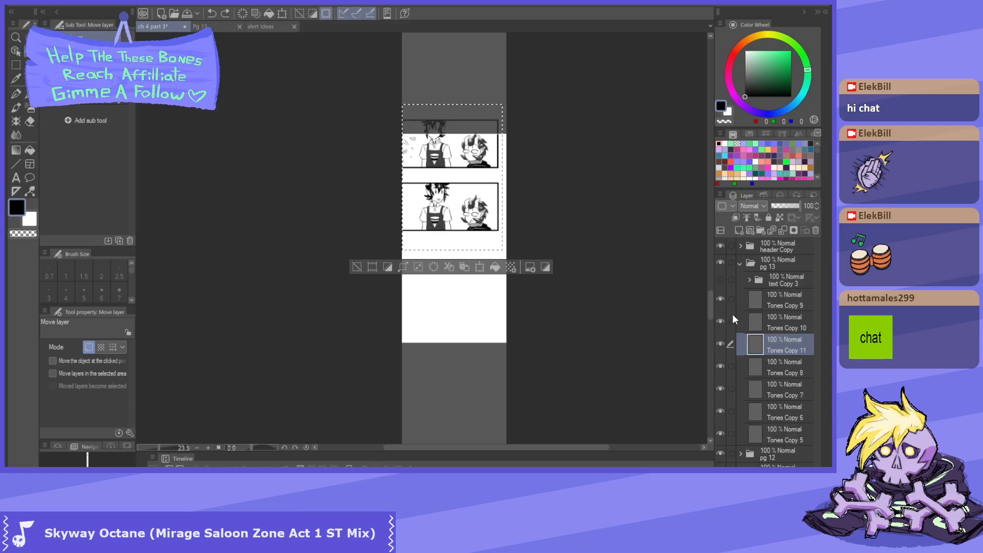
key(ctrl+d)
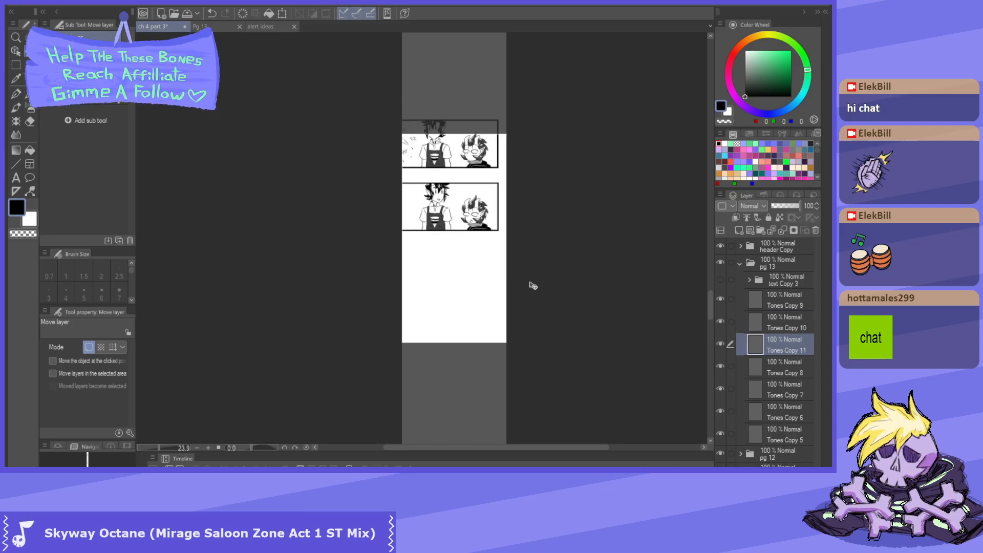
click(766, 300)
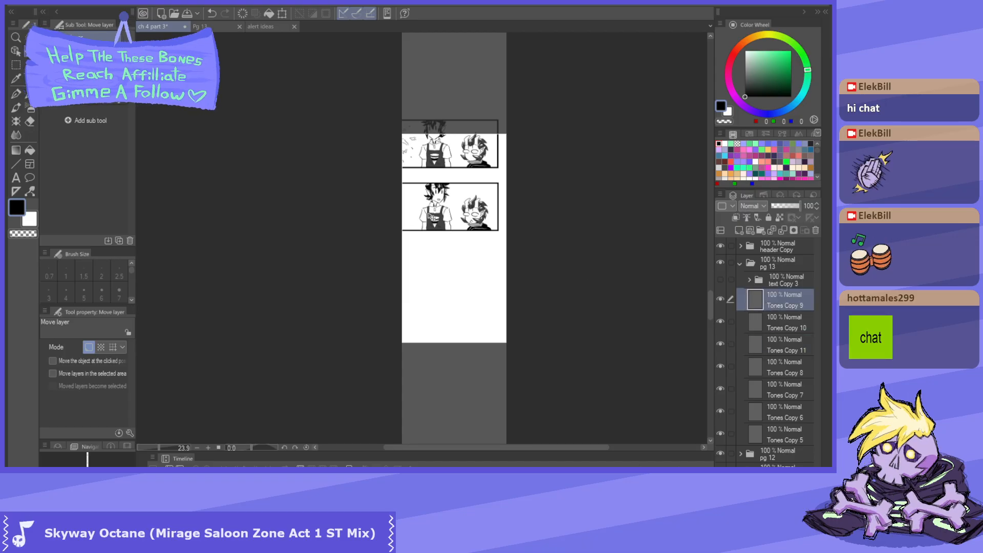